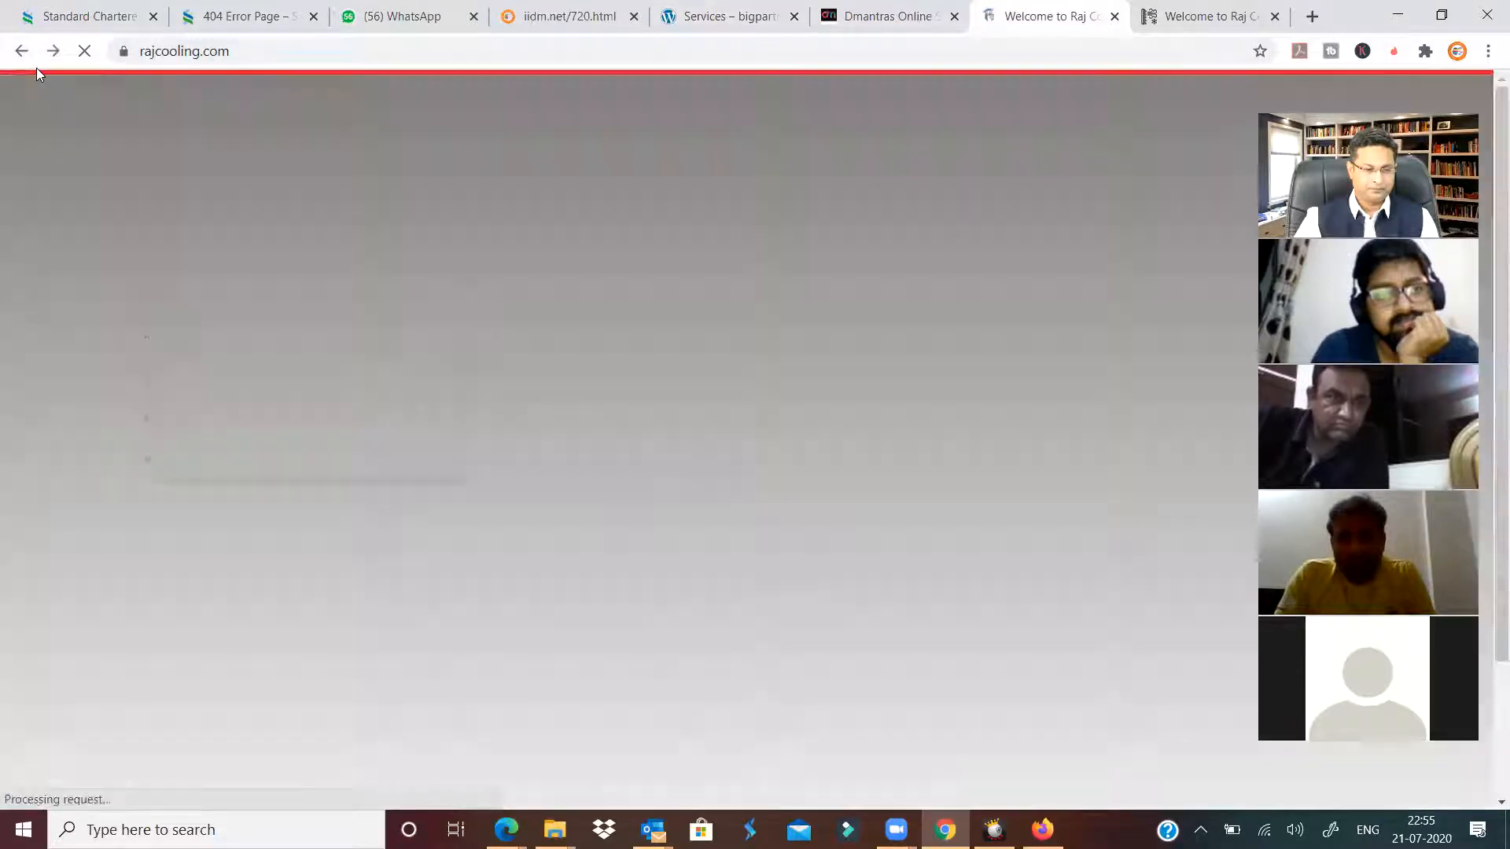
View Google's cached copy of rajcooling.com, then return to the raj cooler results.
click(22, 54)
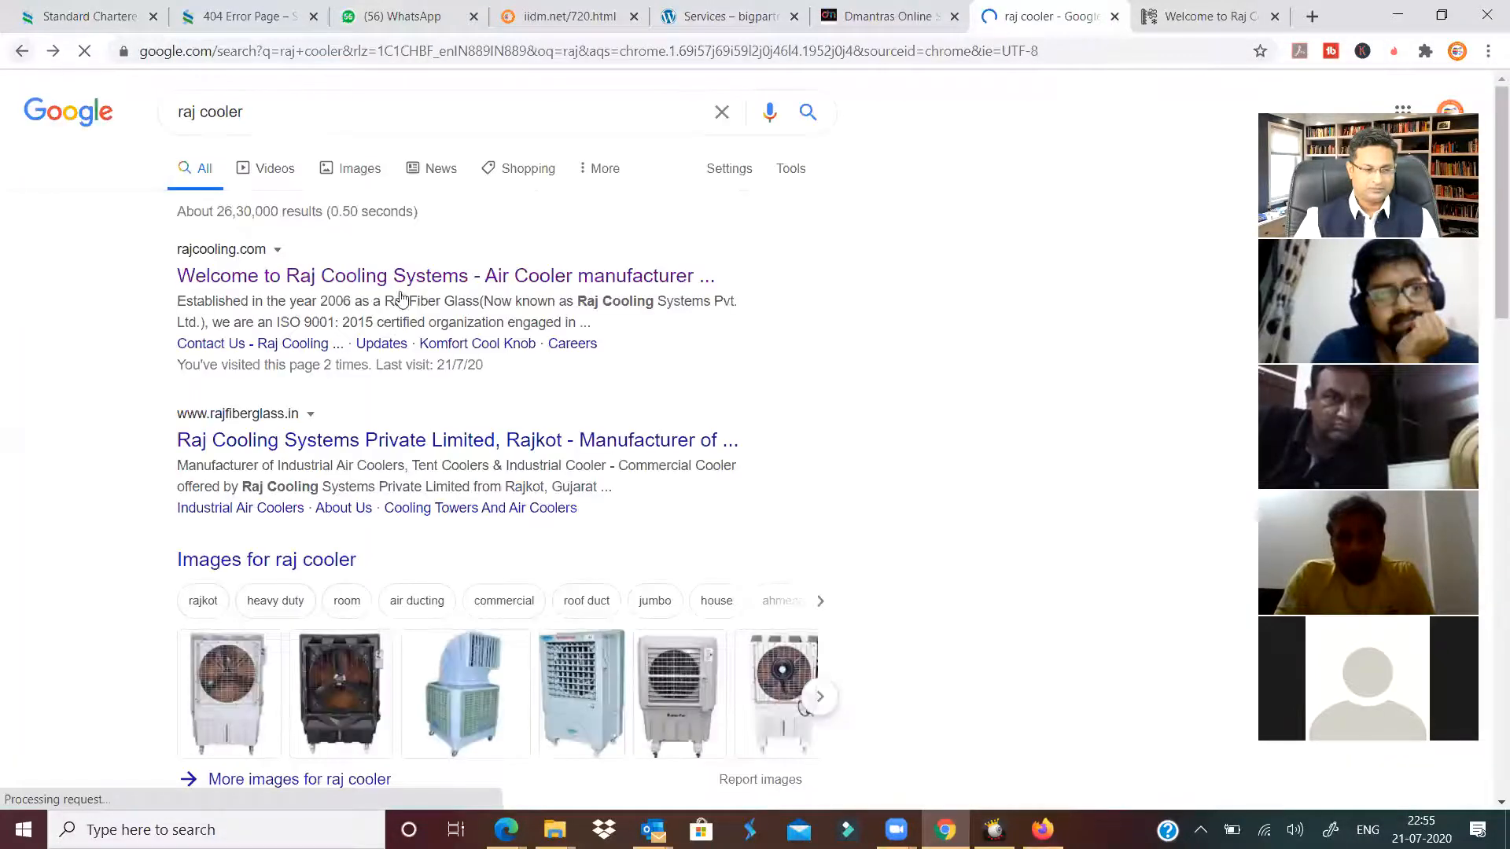
click(279, 250)
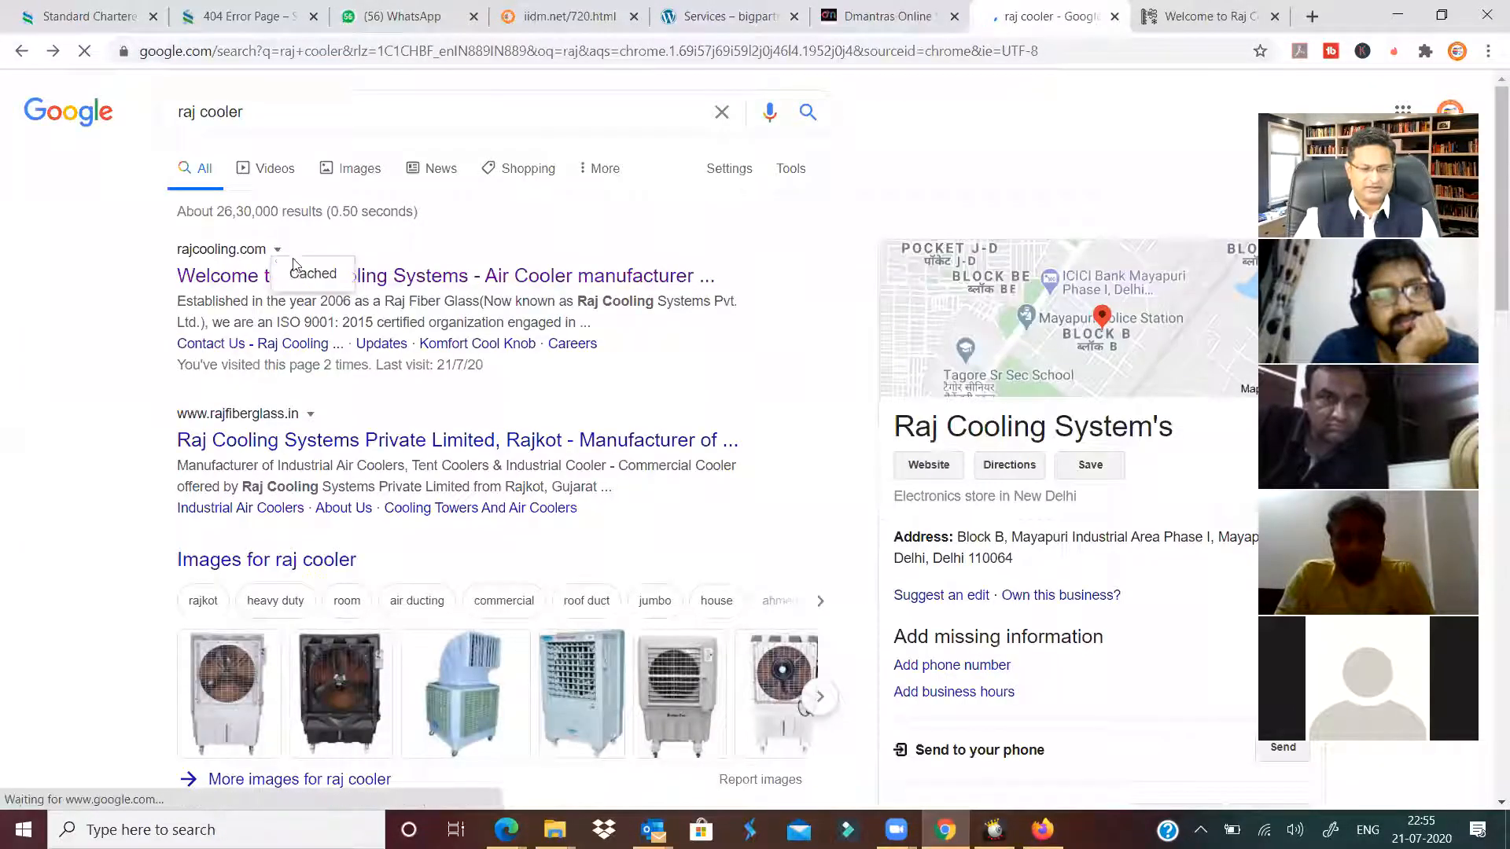
click(323, 277)
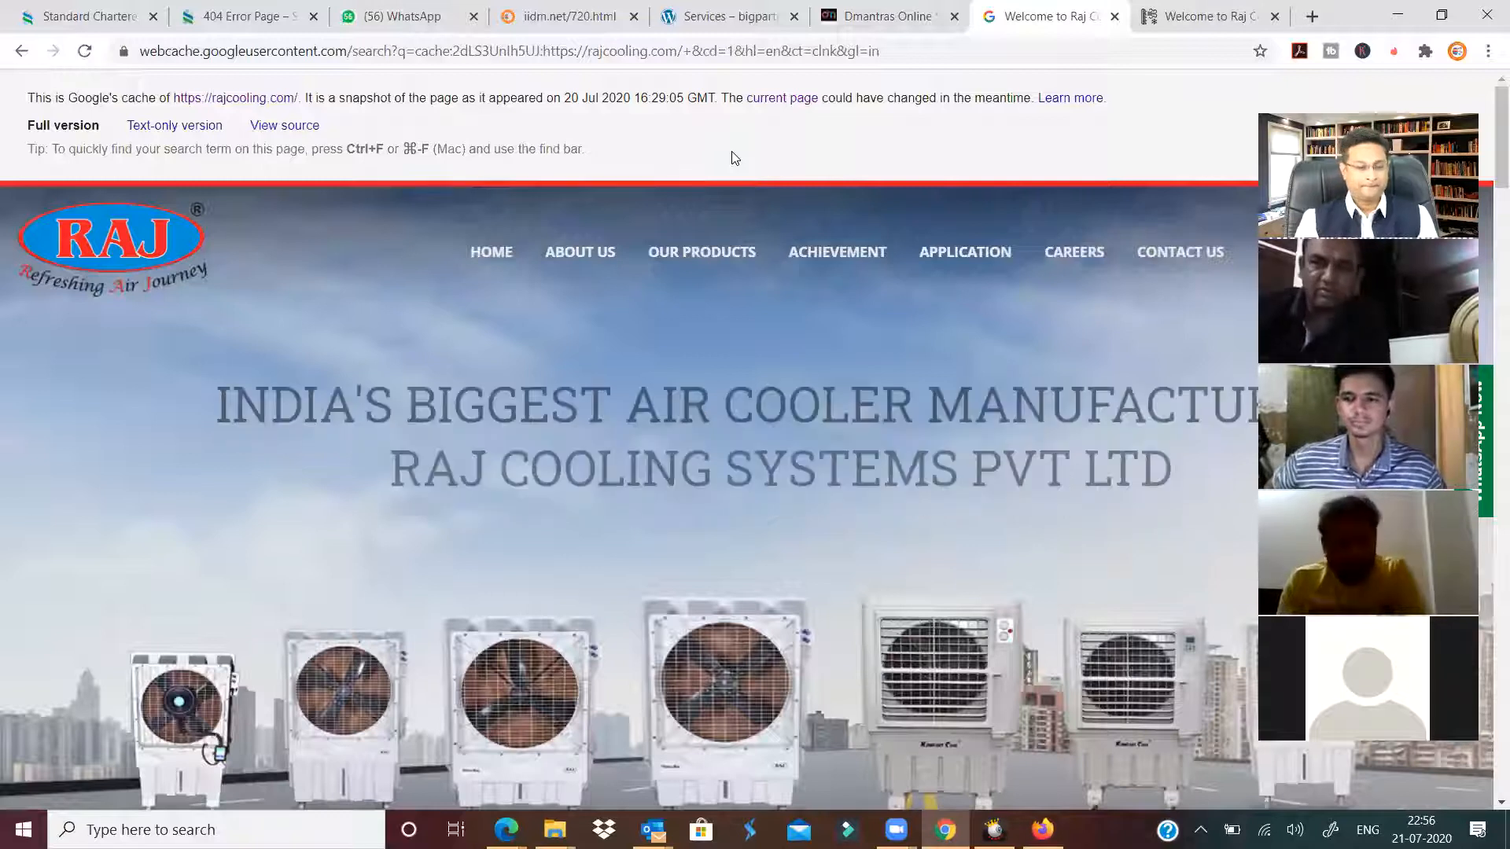
click(24, 49)
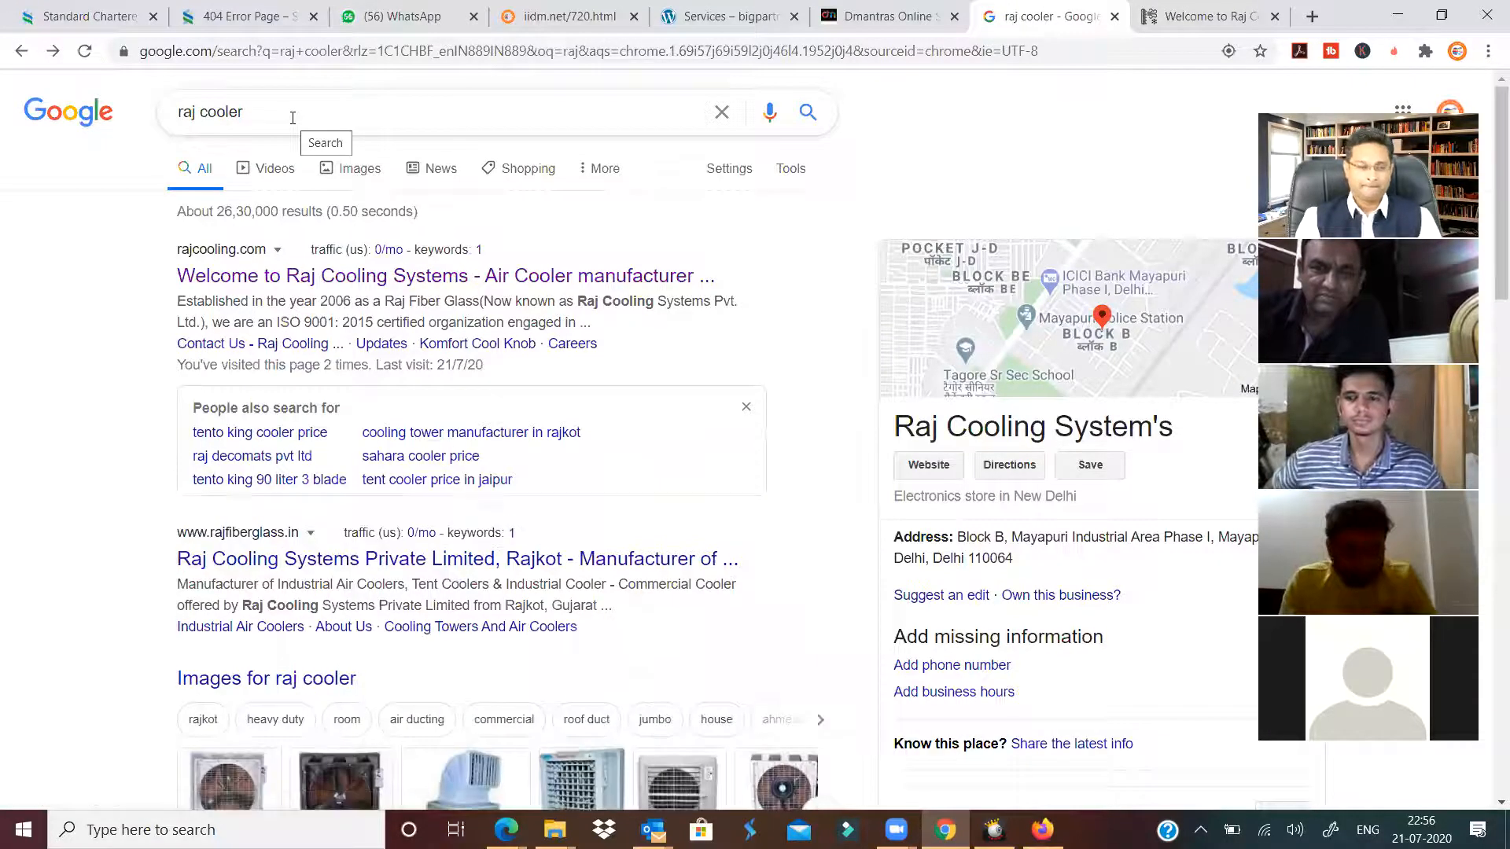
Clear the raj cooler query and dismiss the history and 'People also search for' suggestions.
drag(292, 118, 159, 128)
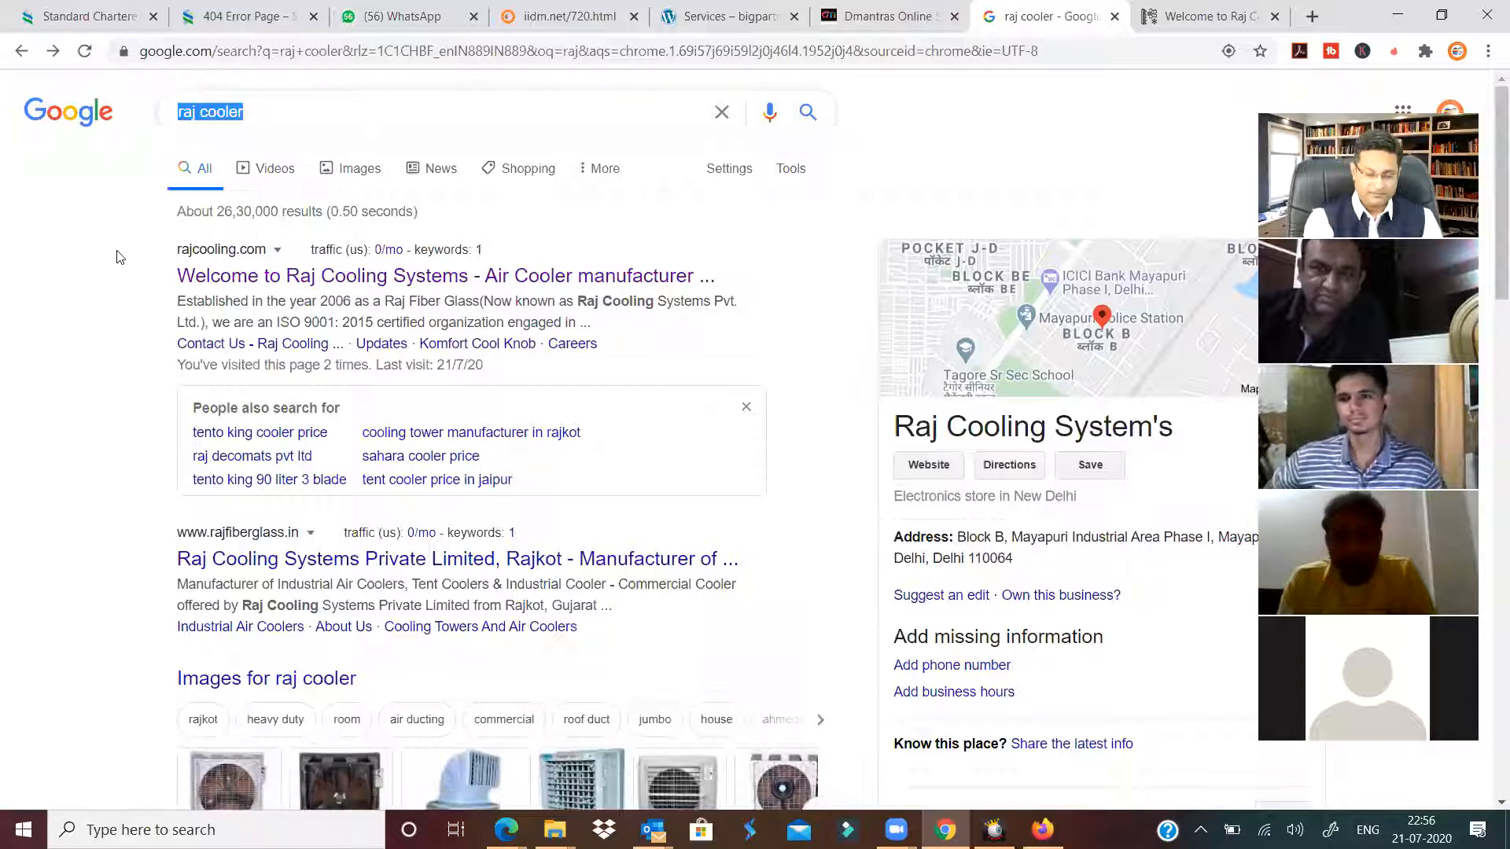
key(BackSpace)
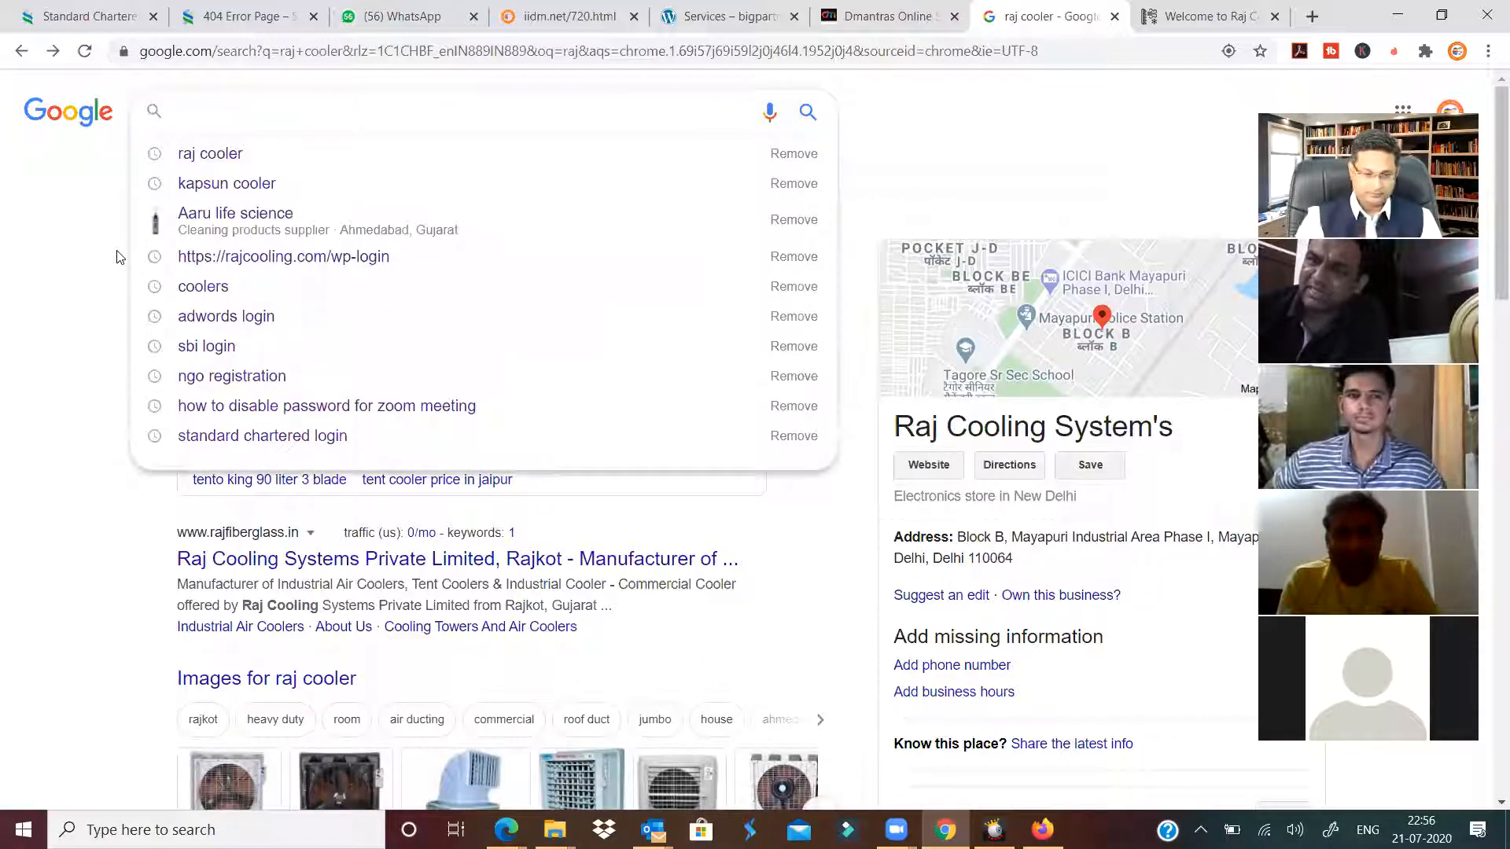
click(91, 266)
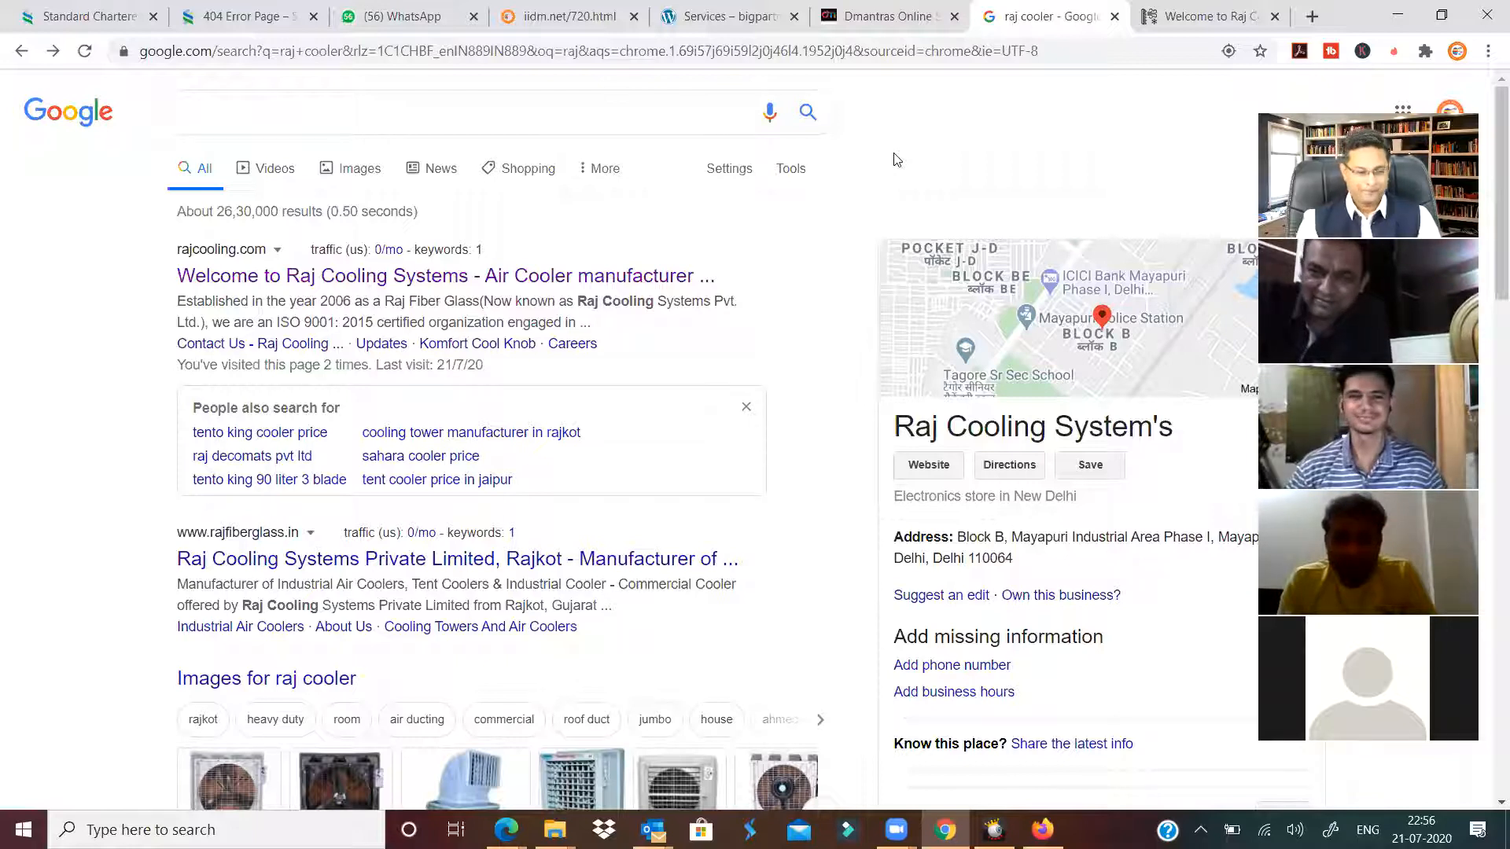
click(746, 406)
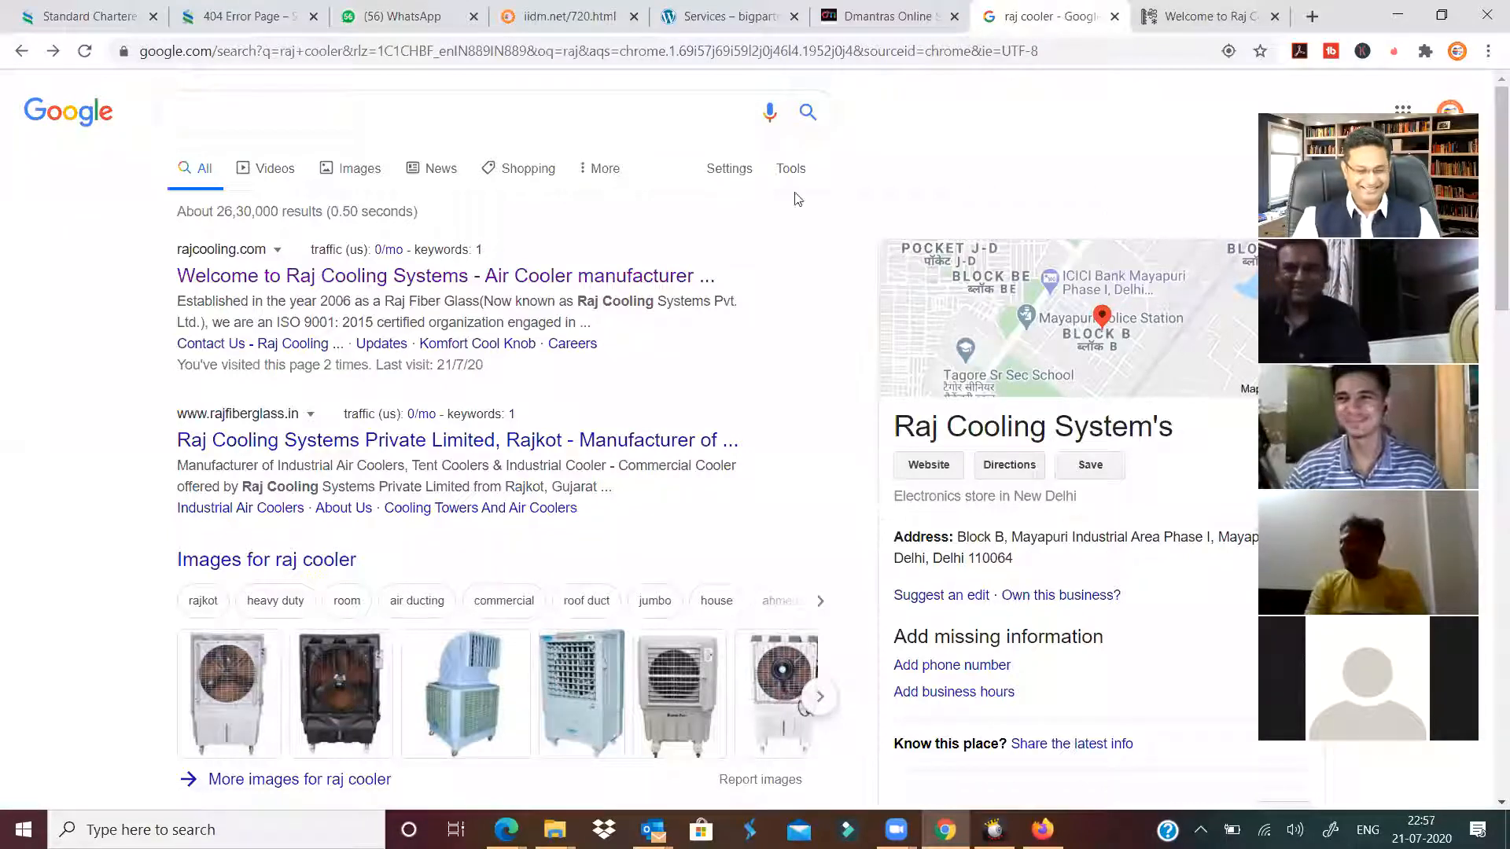
click(310, 111)
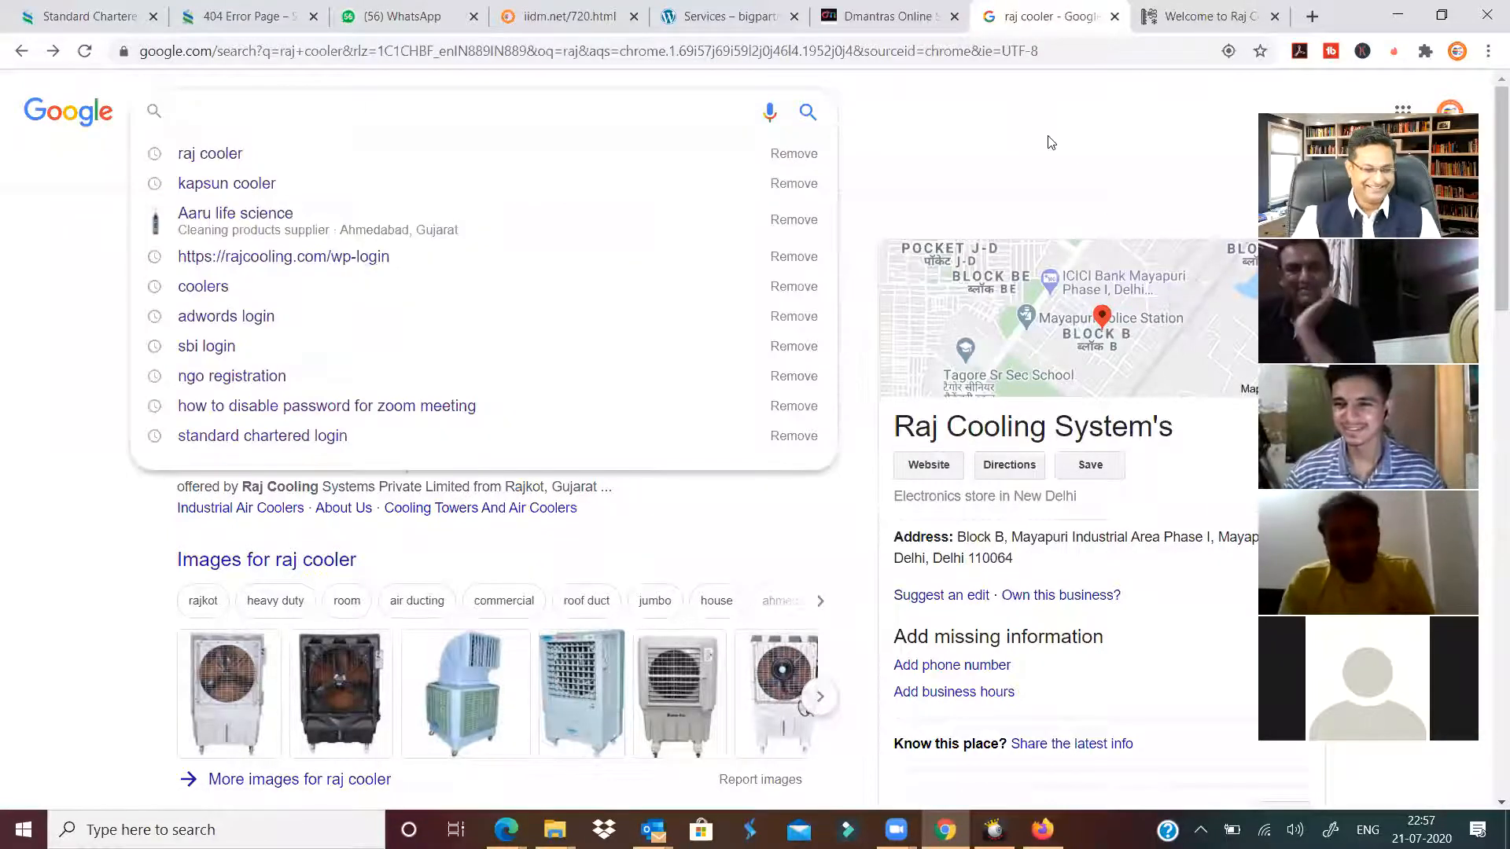
click(975, 112)
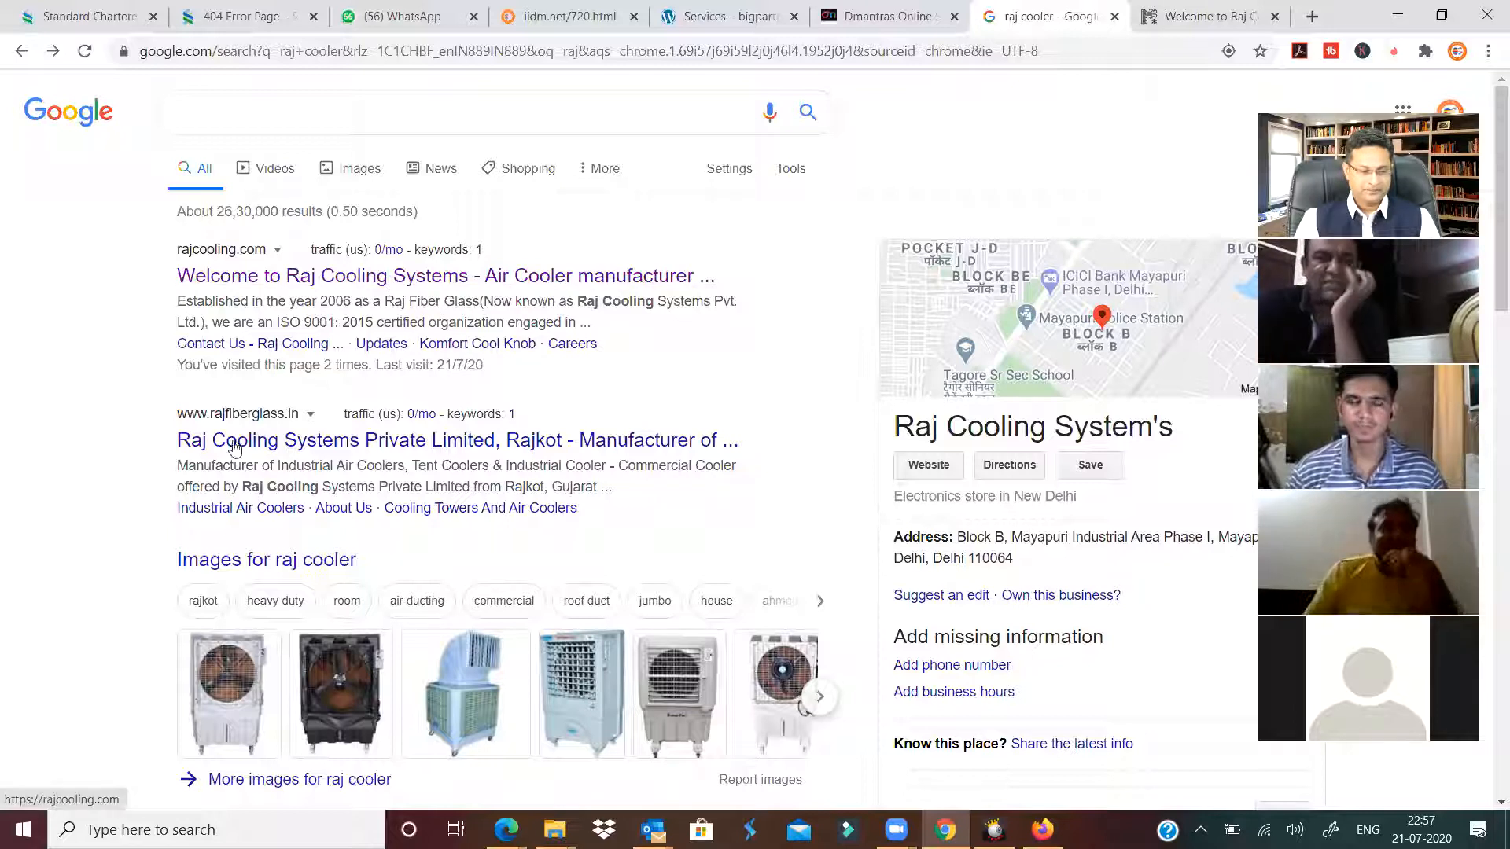
Open 'More images for raj cooler' to show the full image results.
scroll(873, 460, down, 4)
scroll(873, 460, up, 3)
scroll(873, 460, down, 4)
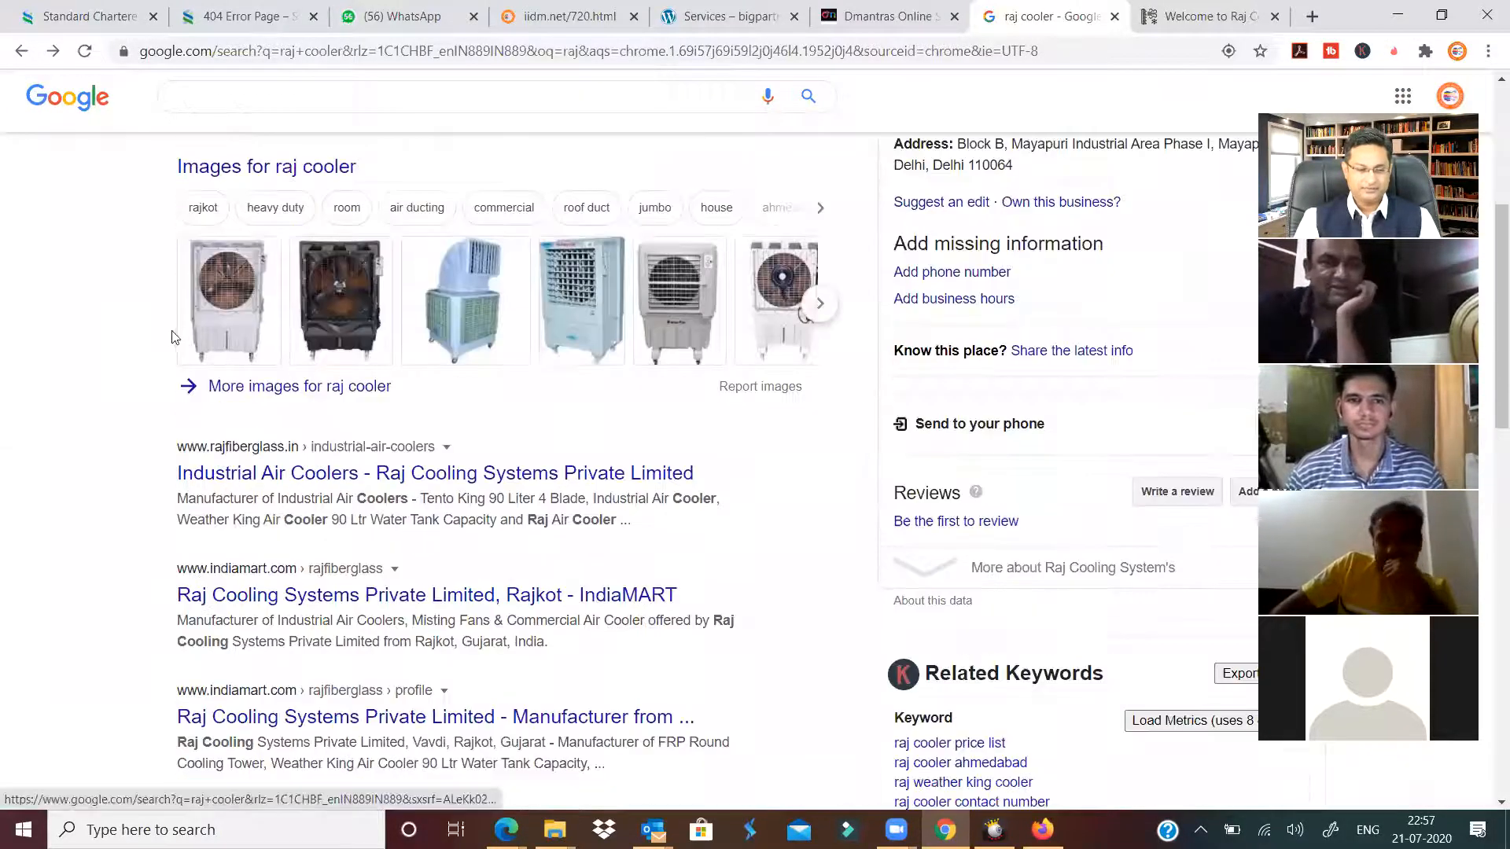
drag(699, 293, 206, 294)
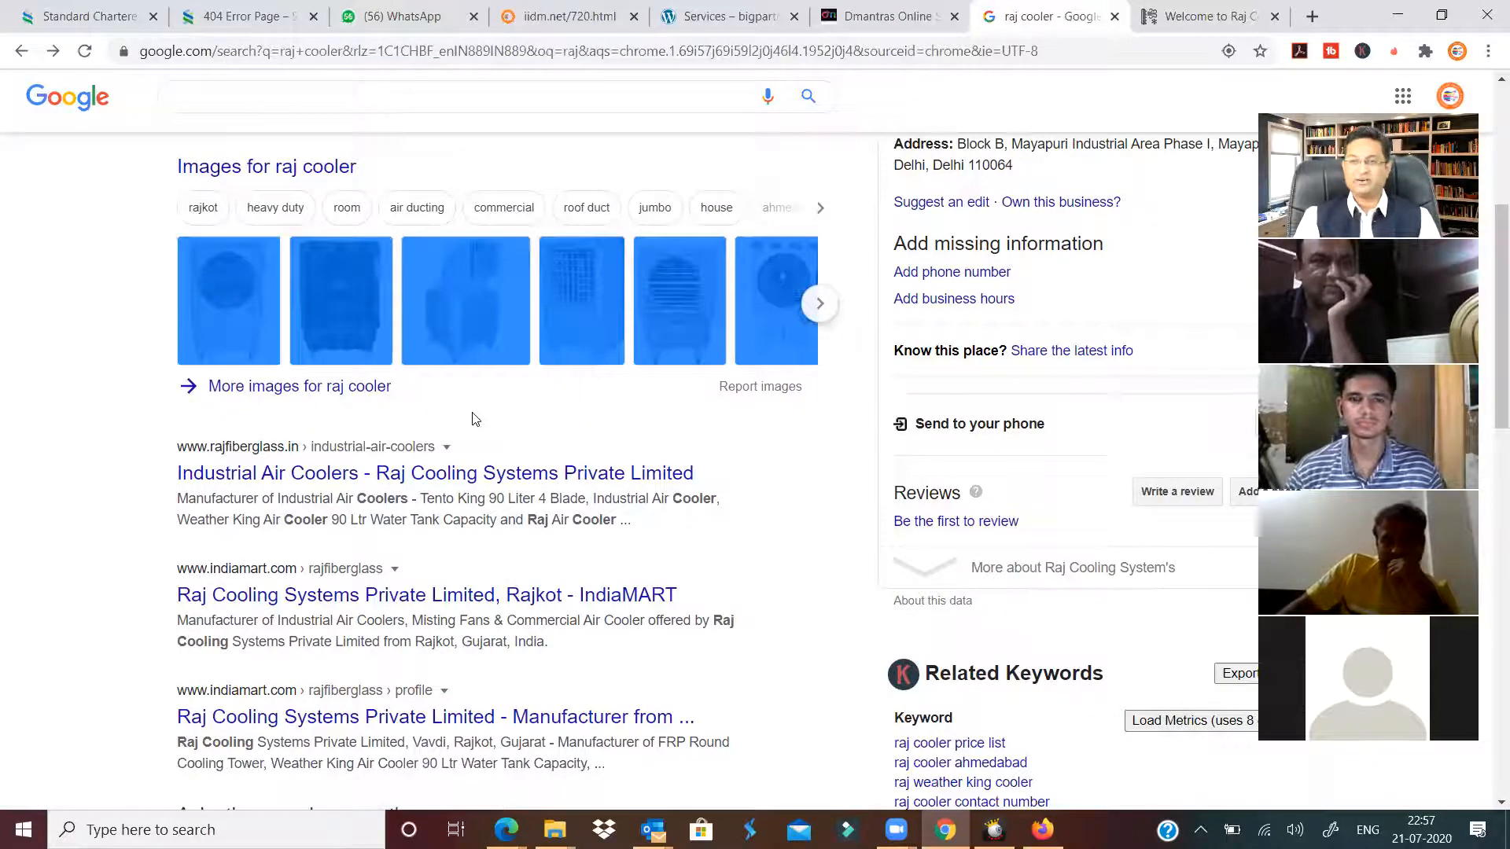
click(337, 390)
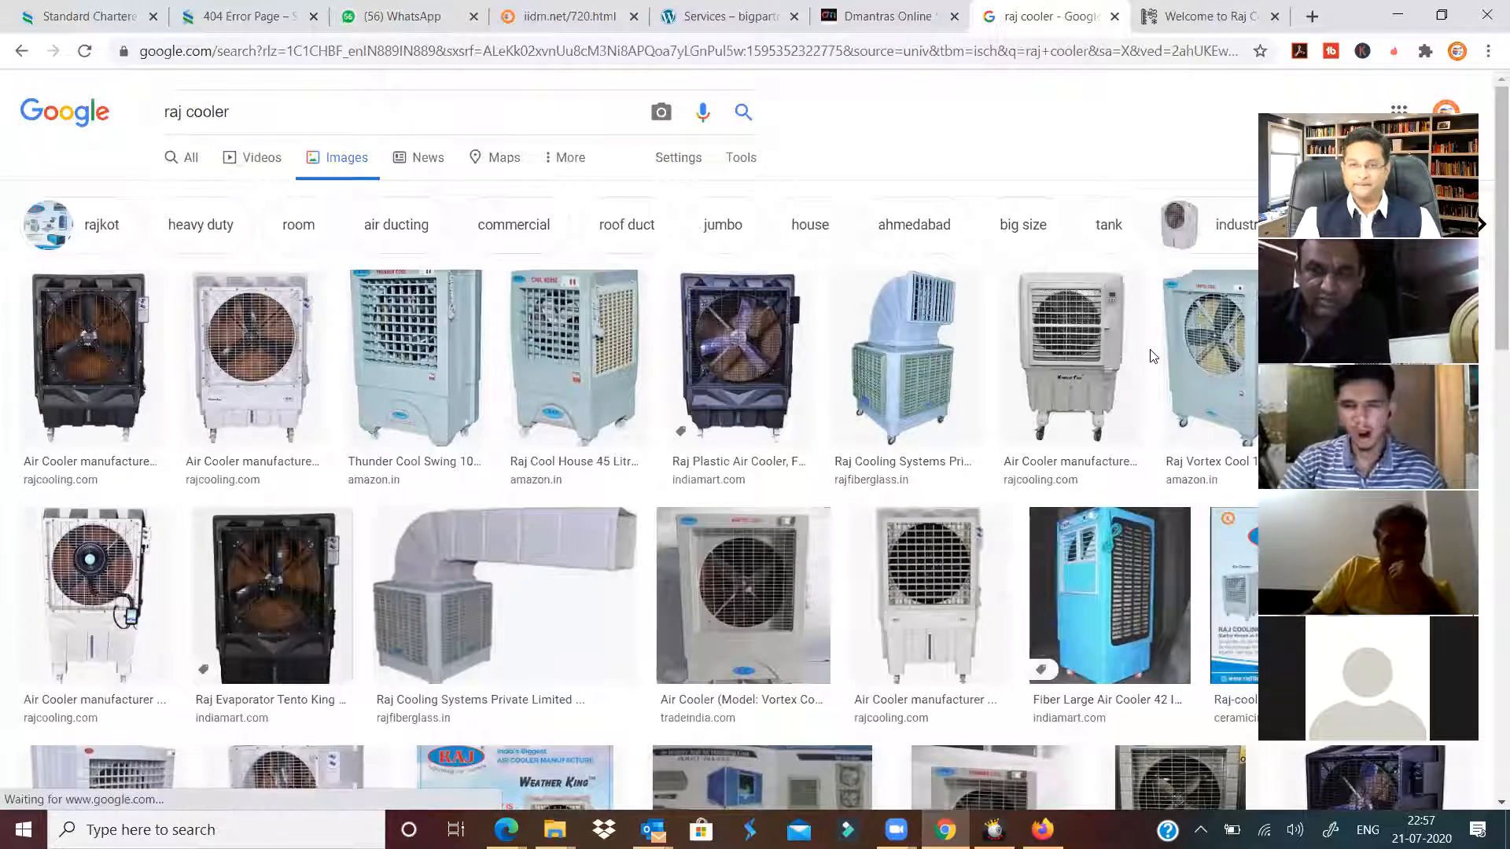
Check the first cooler image's context menu, then switch to the Dmantras tab.
right_click(100, 365)
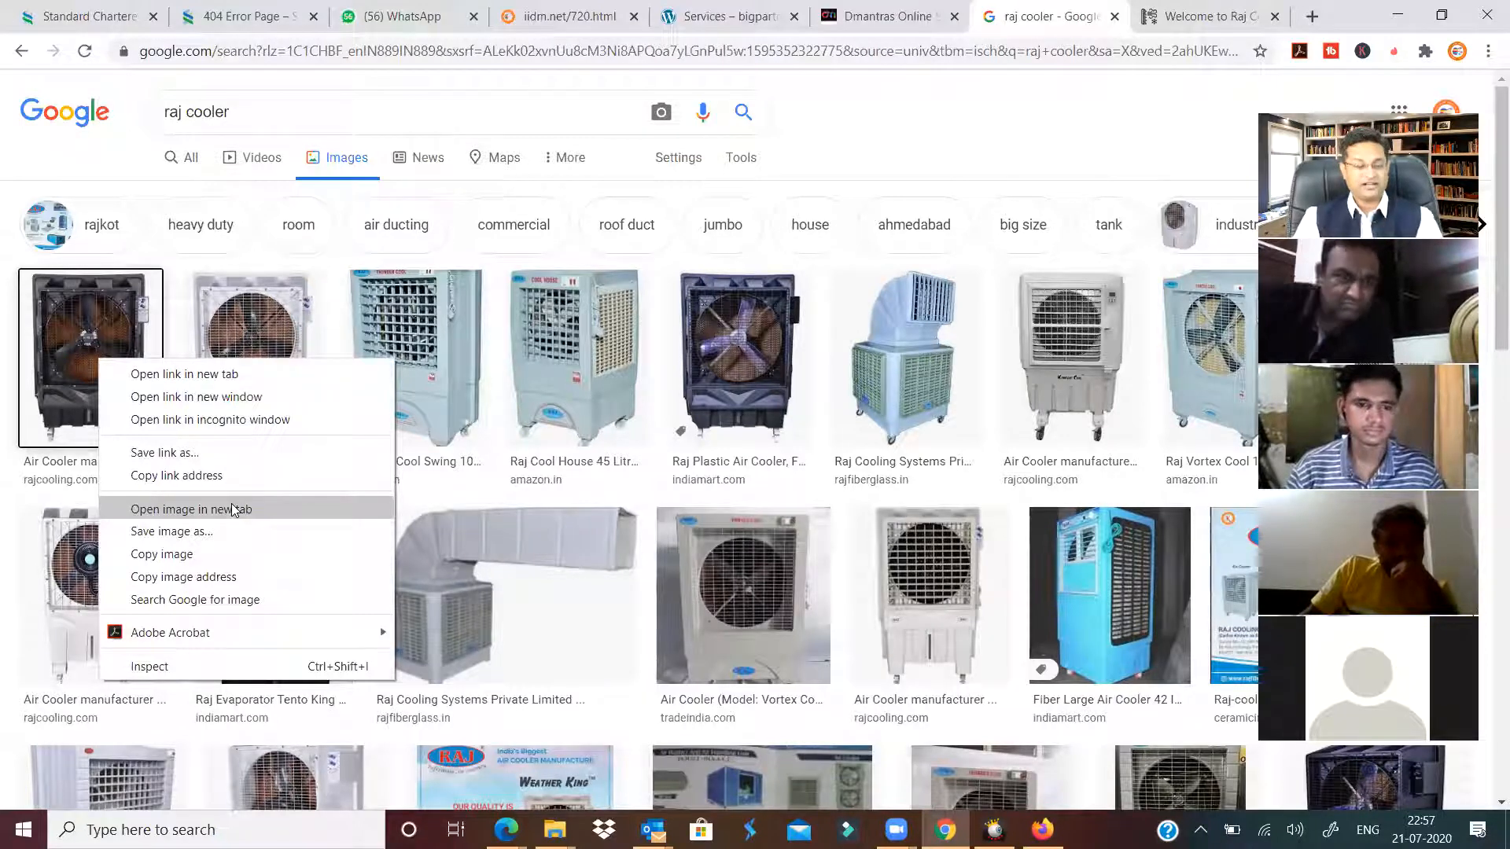
click(865, 148)
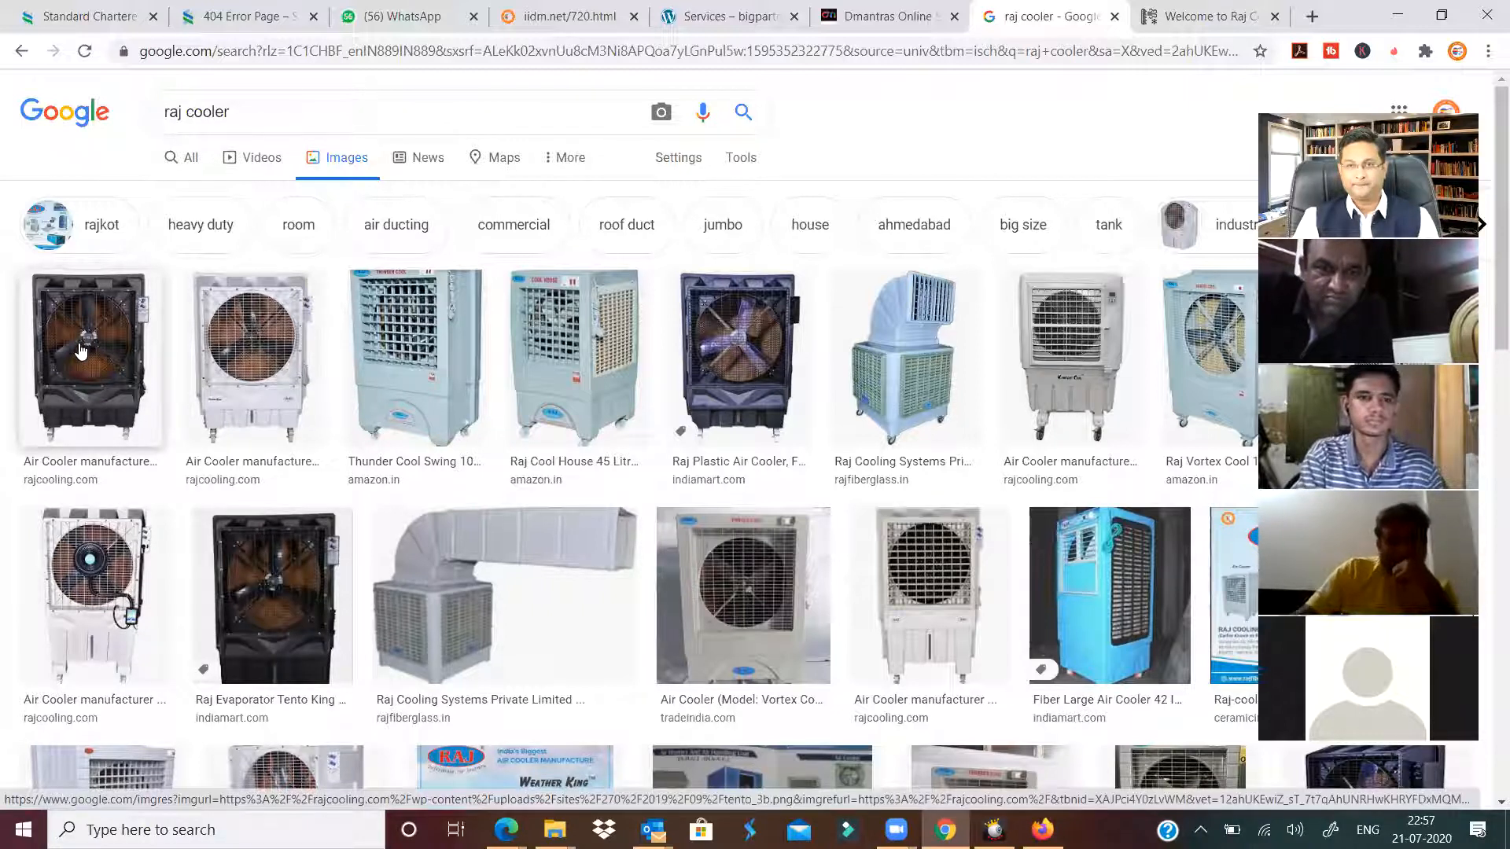
click(910, 24)
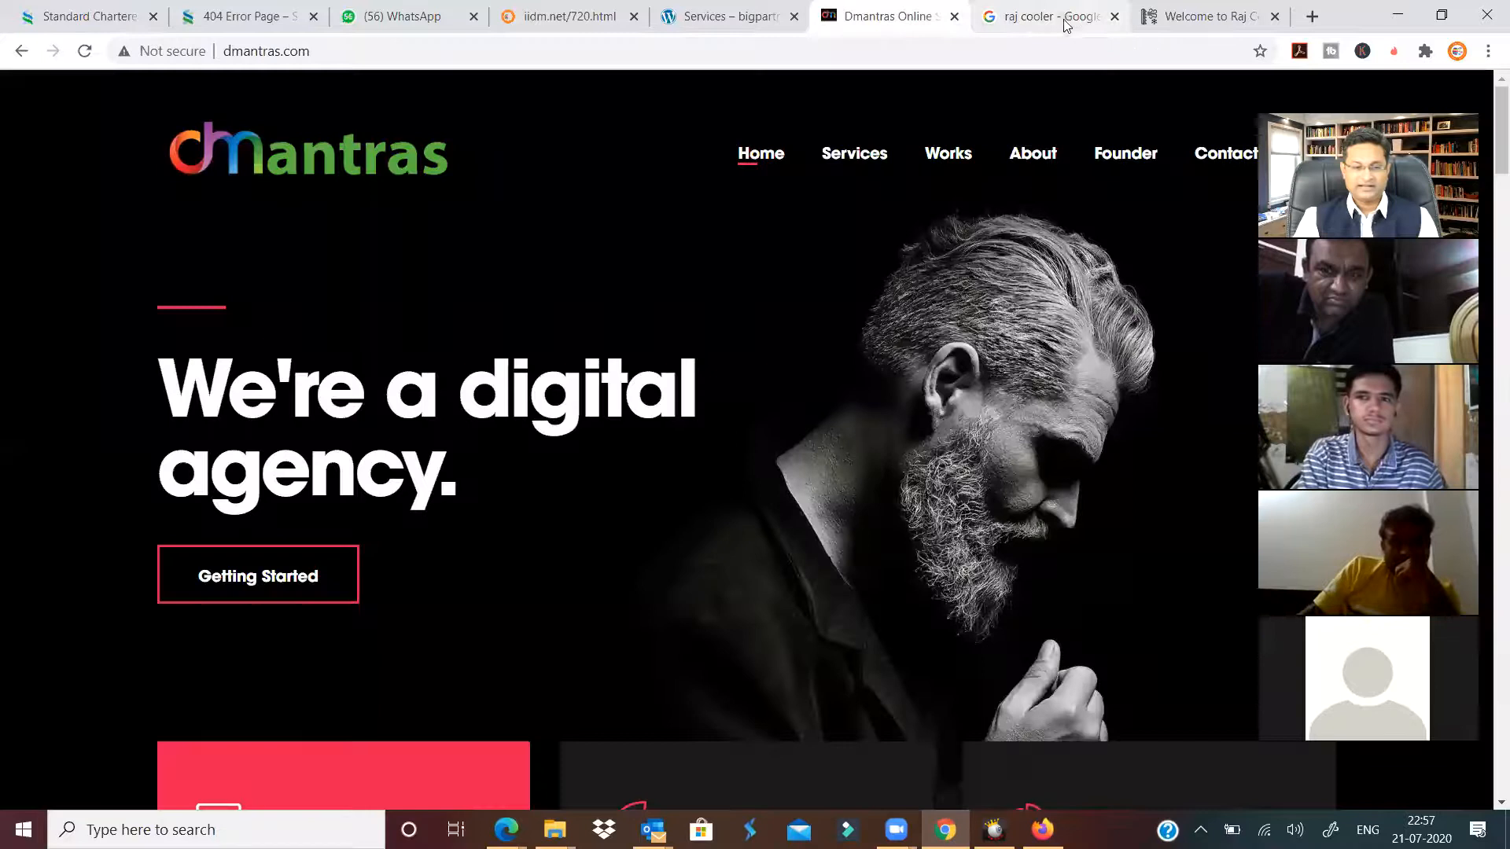
Scroll through the Raj Cooling homepage, then switch to the WordPress Accounts sheet tab.
click(1063, 21)
click(1217, 24)
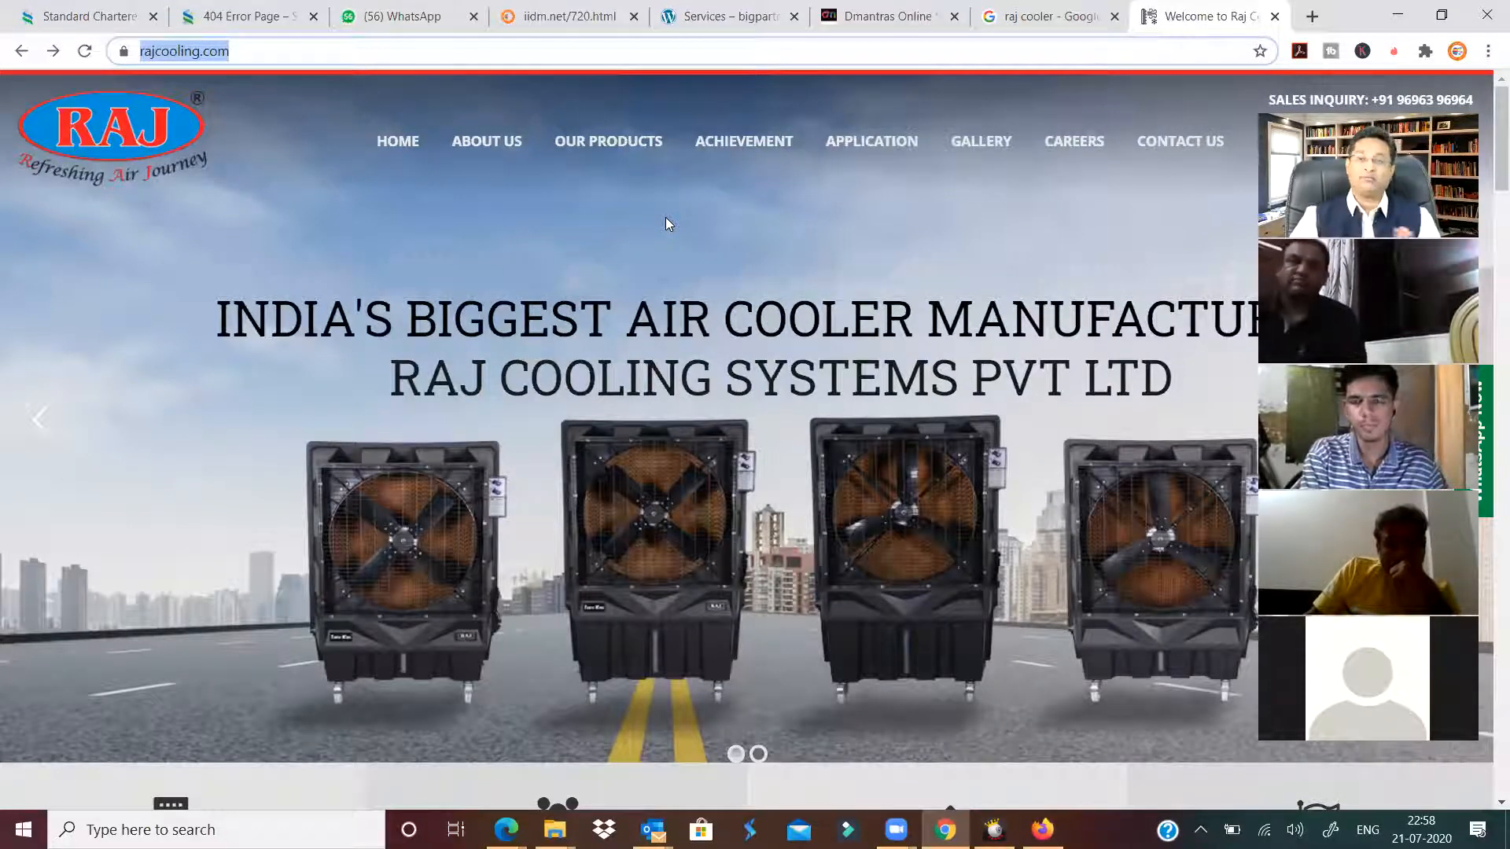
scroll(751, 307, down, 15)
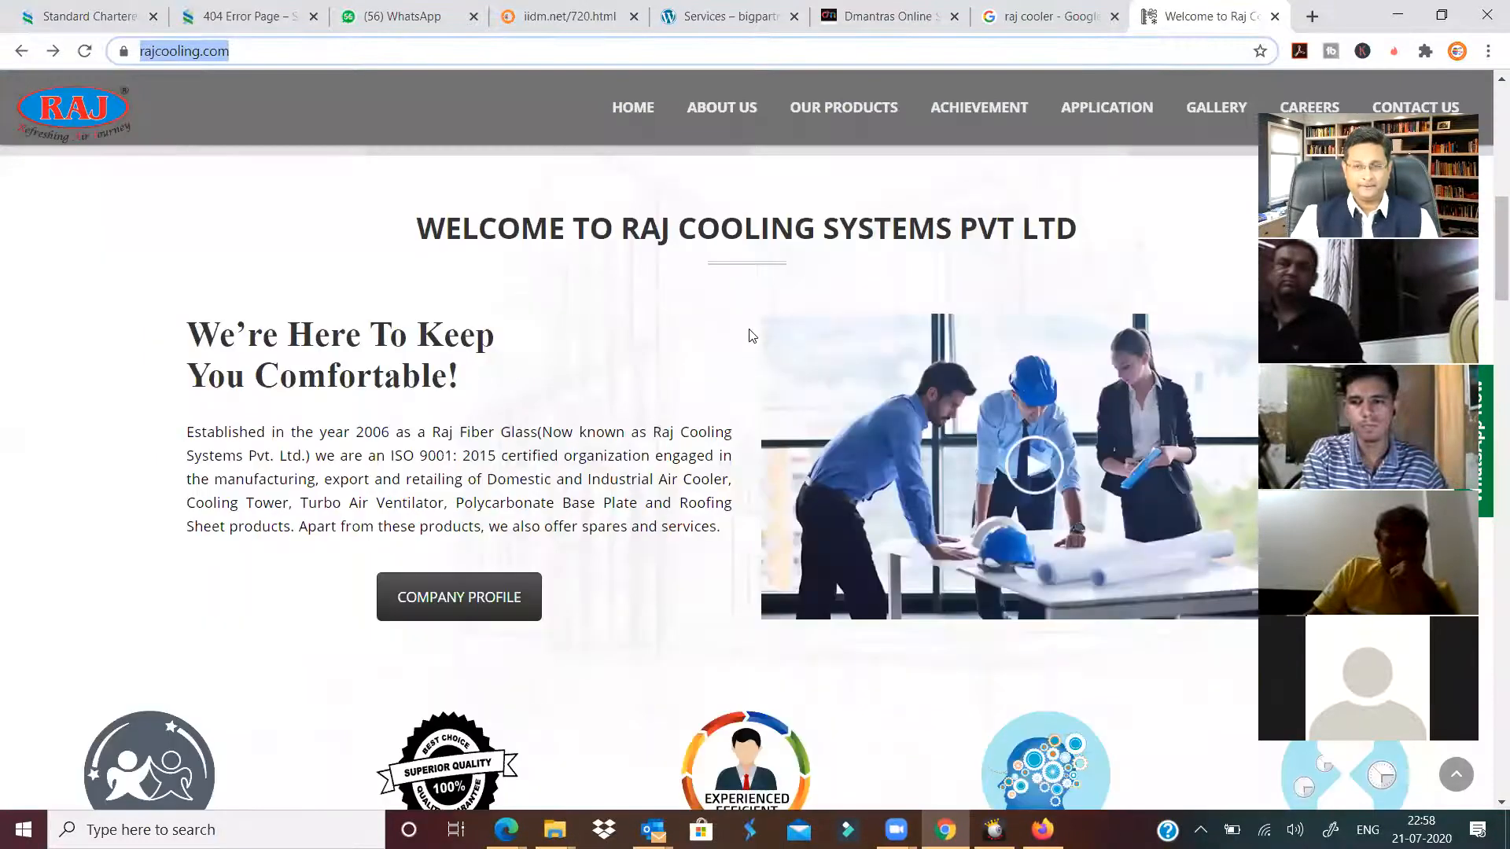
scroll(429, 137, down, 7)
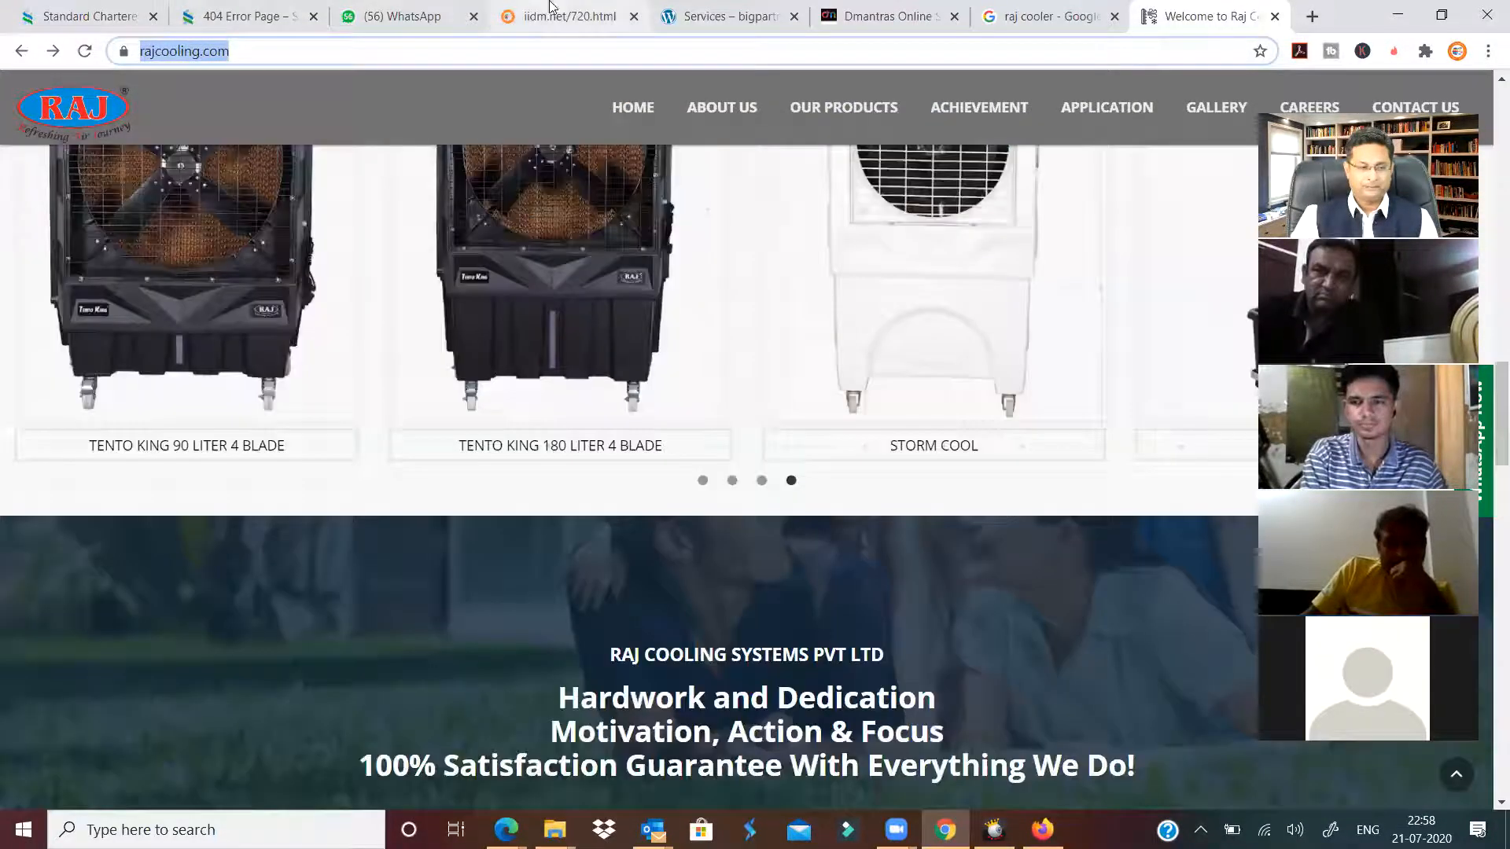
click(543, 20)
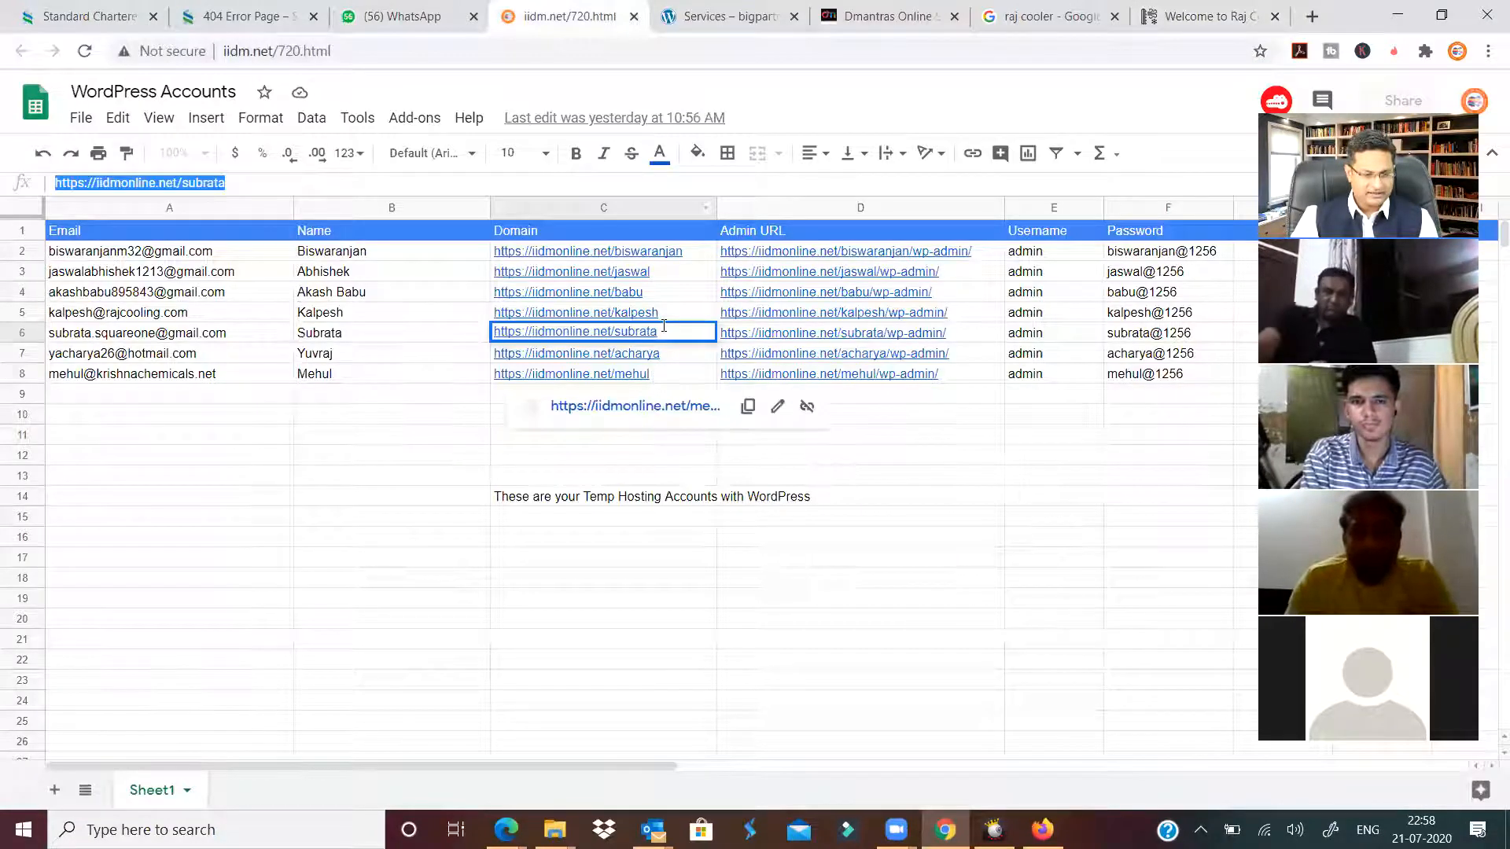
Copy the site address from cell C4 and load it in the next browser tab.
click(651, 293)
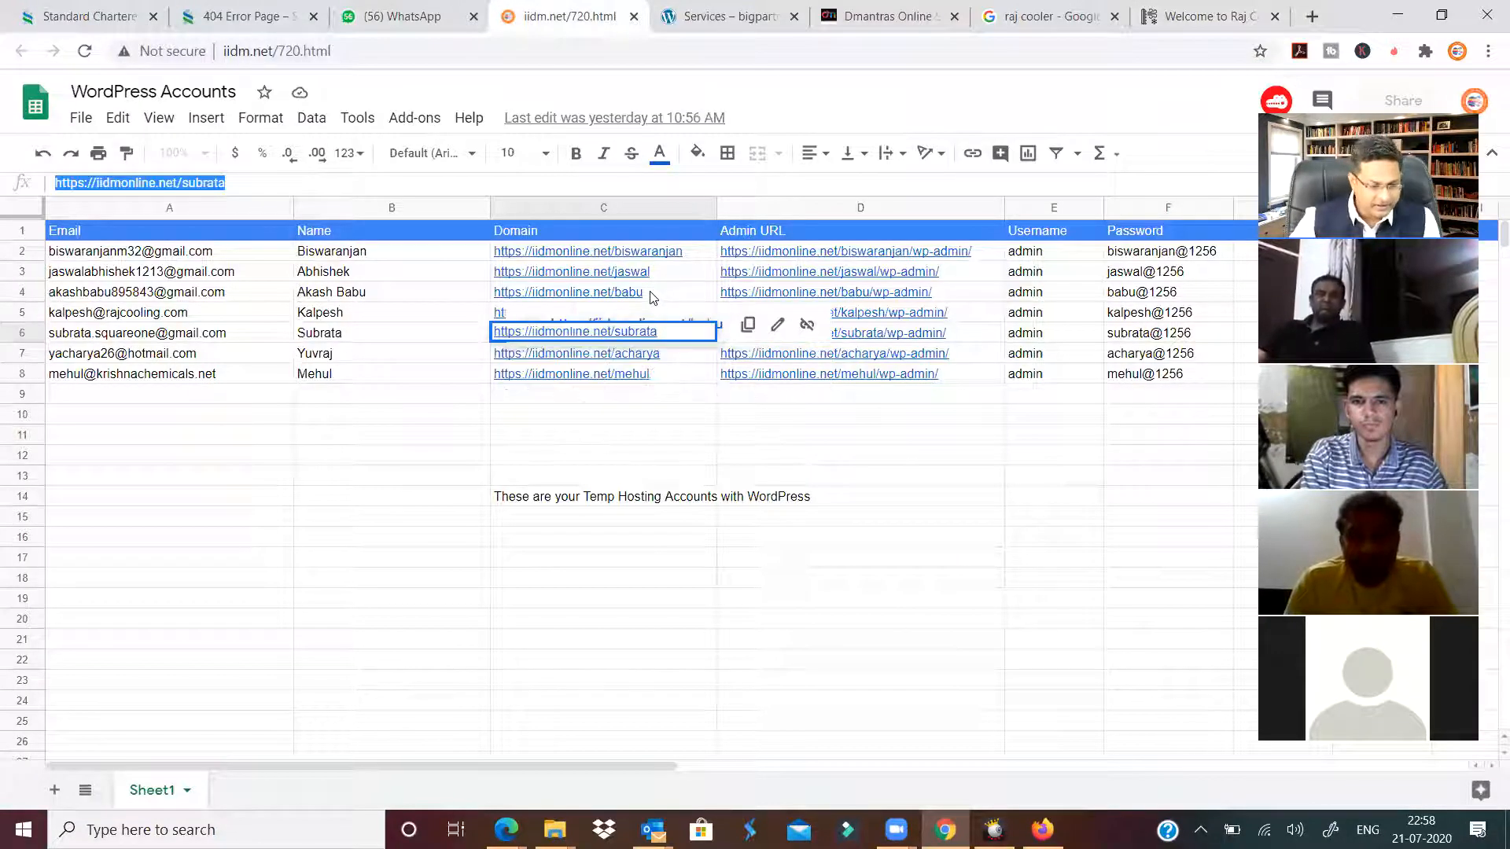
drag(236, 186, 4, 169)
key(ctrl+c)
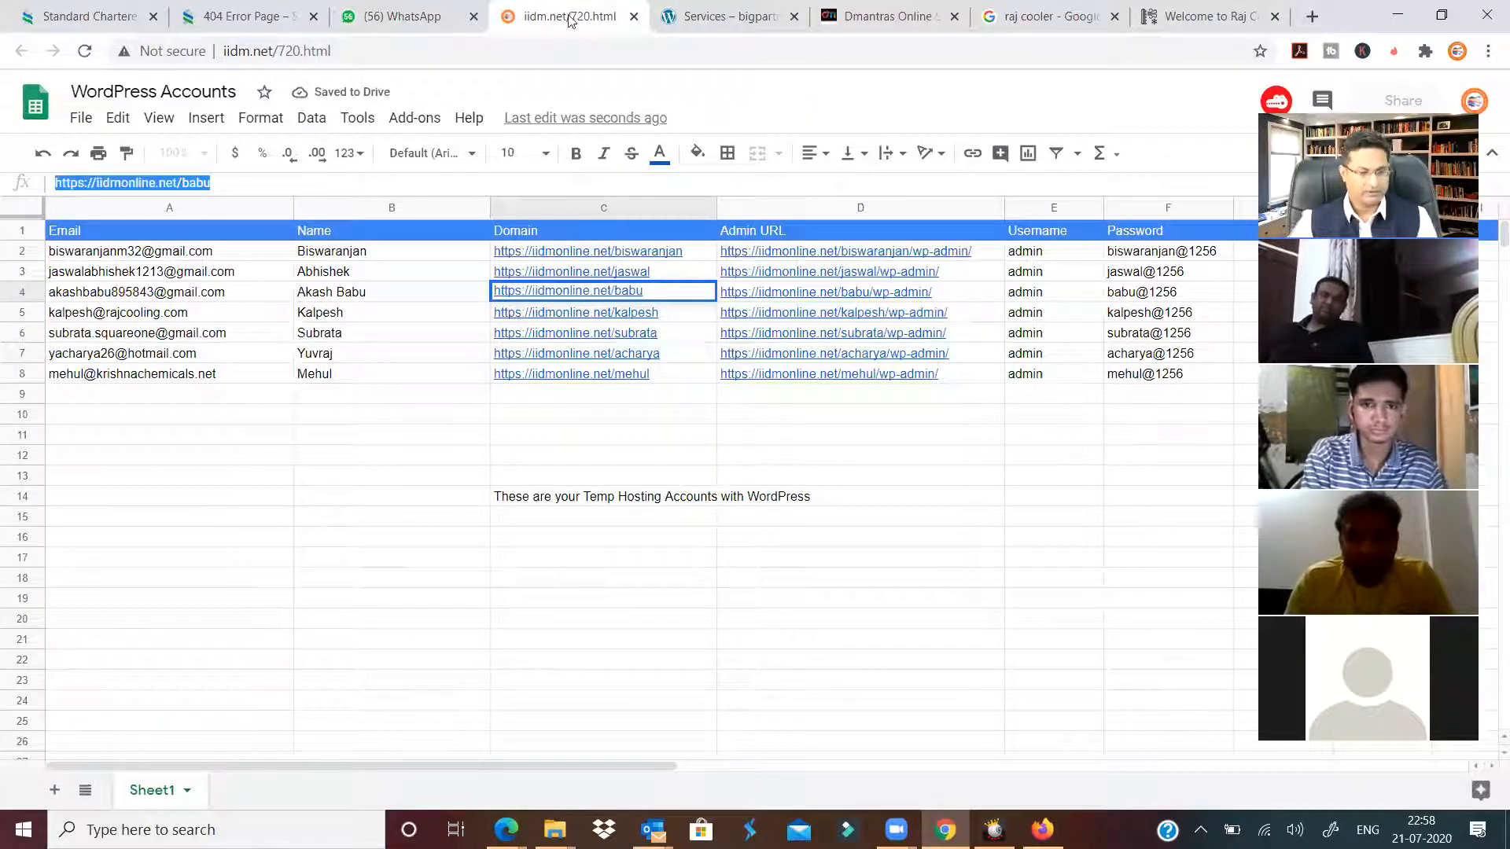
key(ctrl+Tab)
click(716, 47)
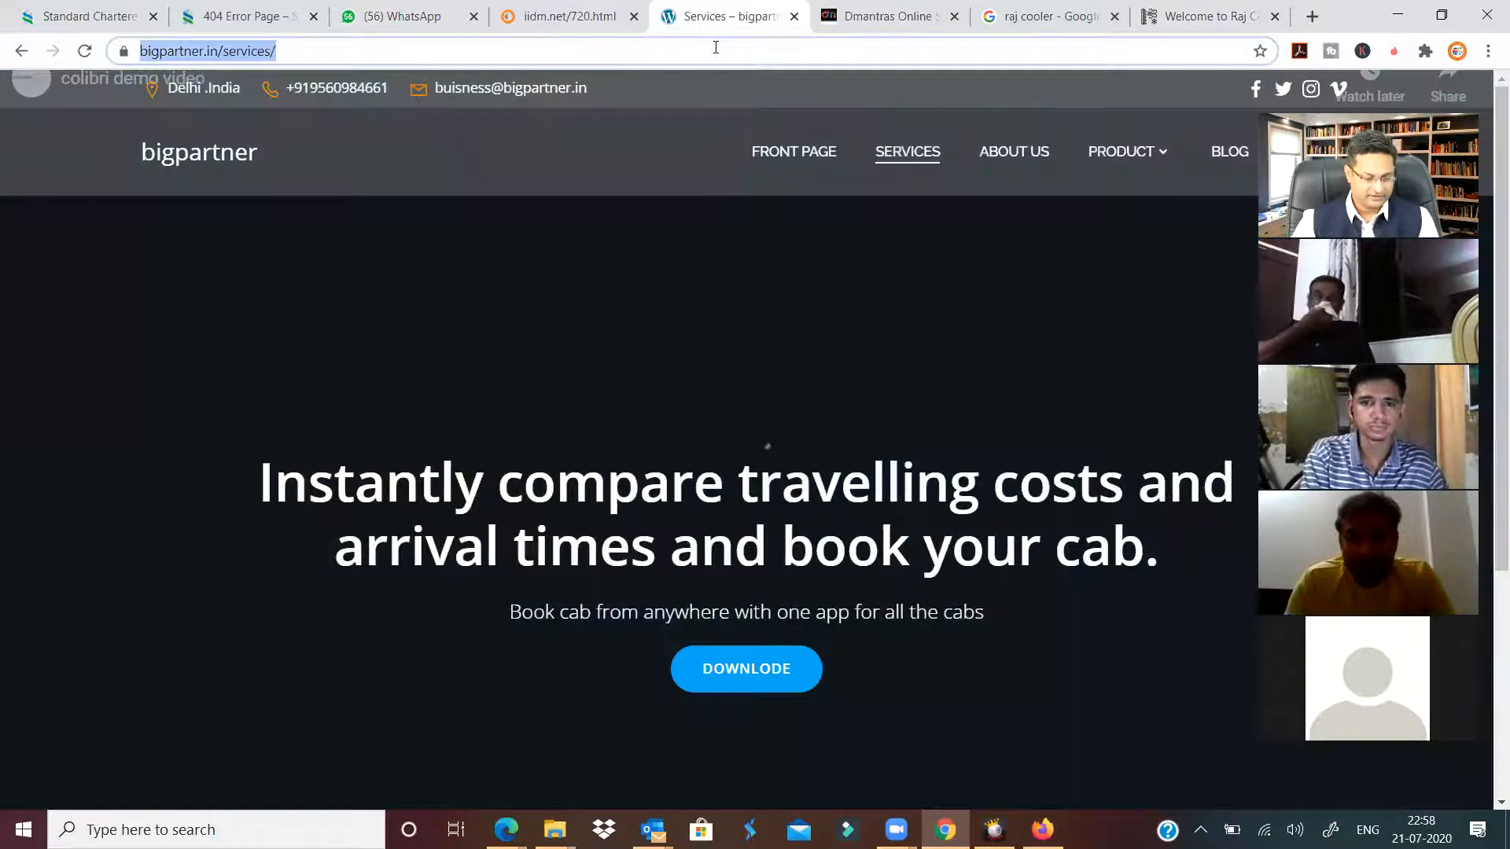
key(ctrl+v)
key(Return)
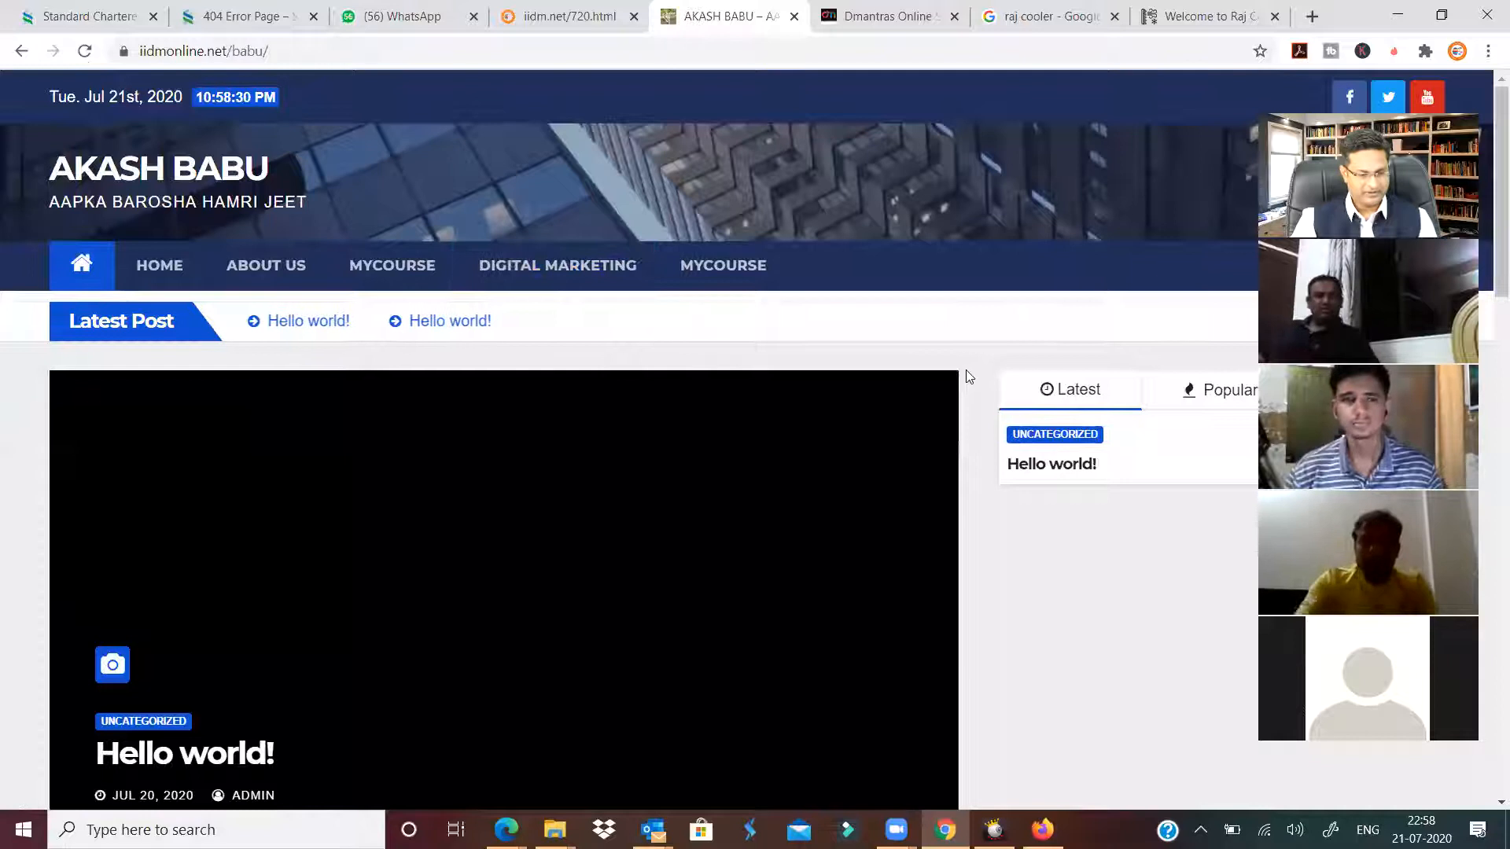
Scroll through the demo site's homepage and open ABOUT US from the nav menu.
scroll(967, 372, down, 15)
scroll(968, 380, down, 3)
scroll(969, 381, up, 15)
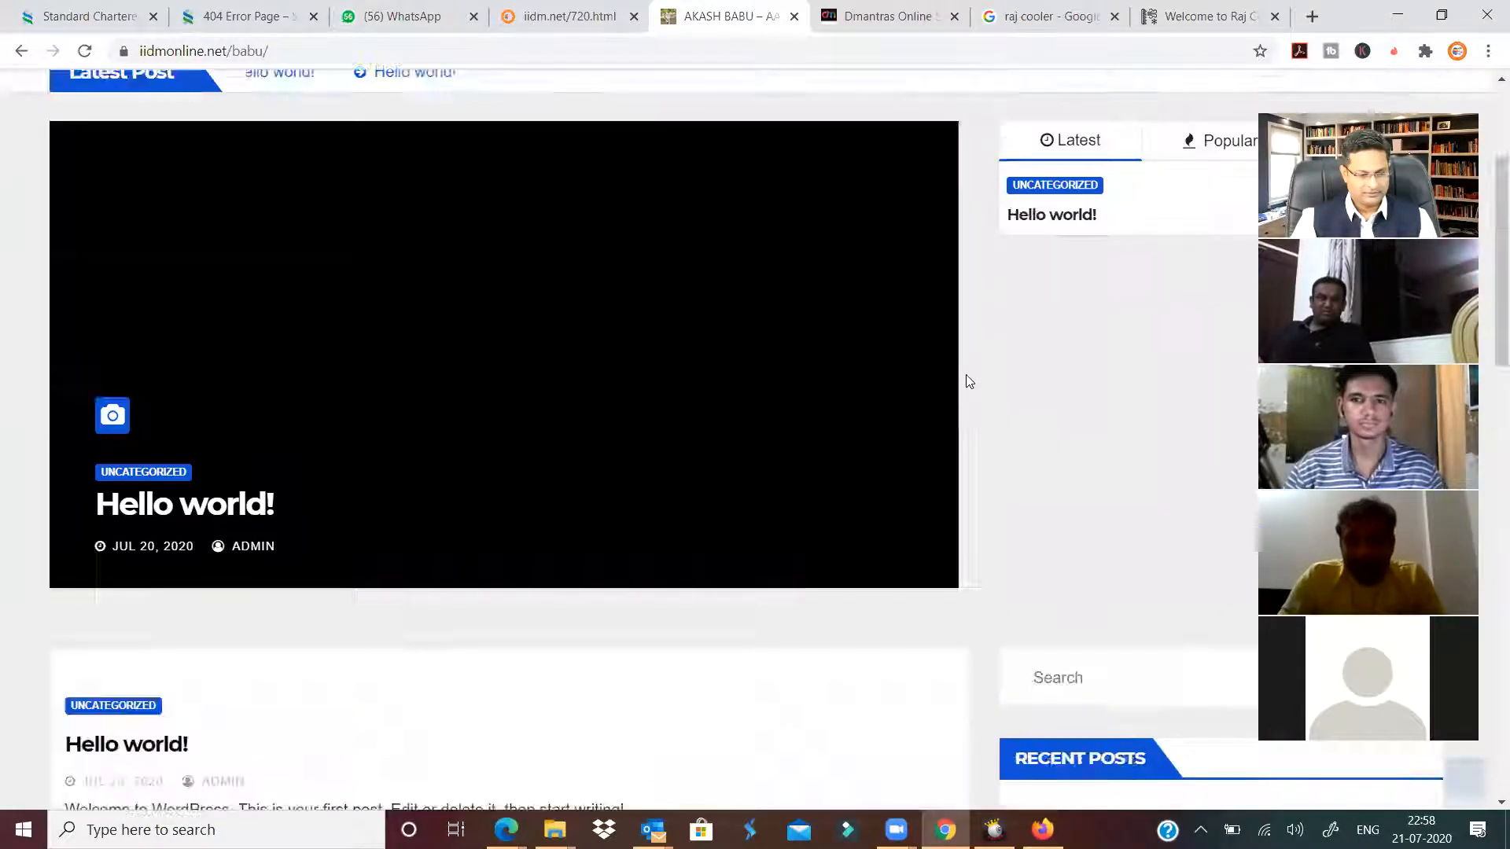
scroll(968, 380, up, 3)
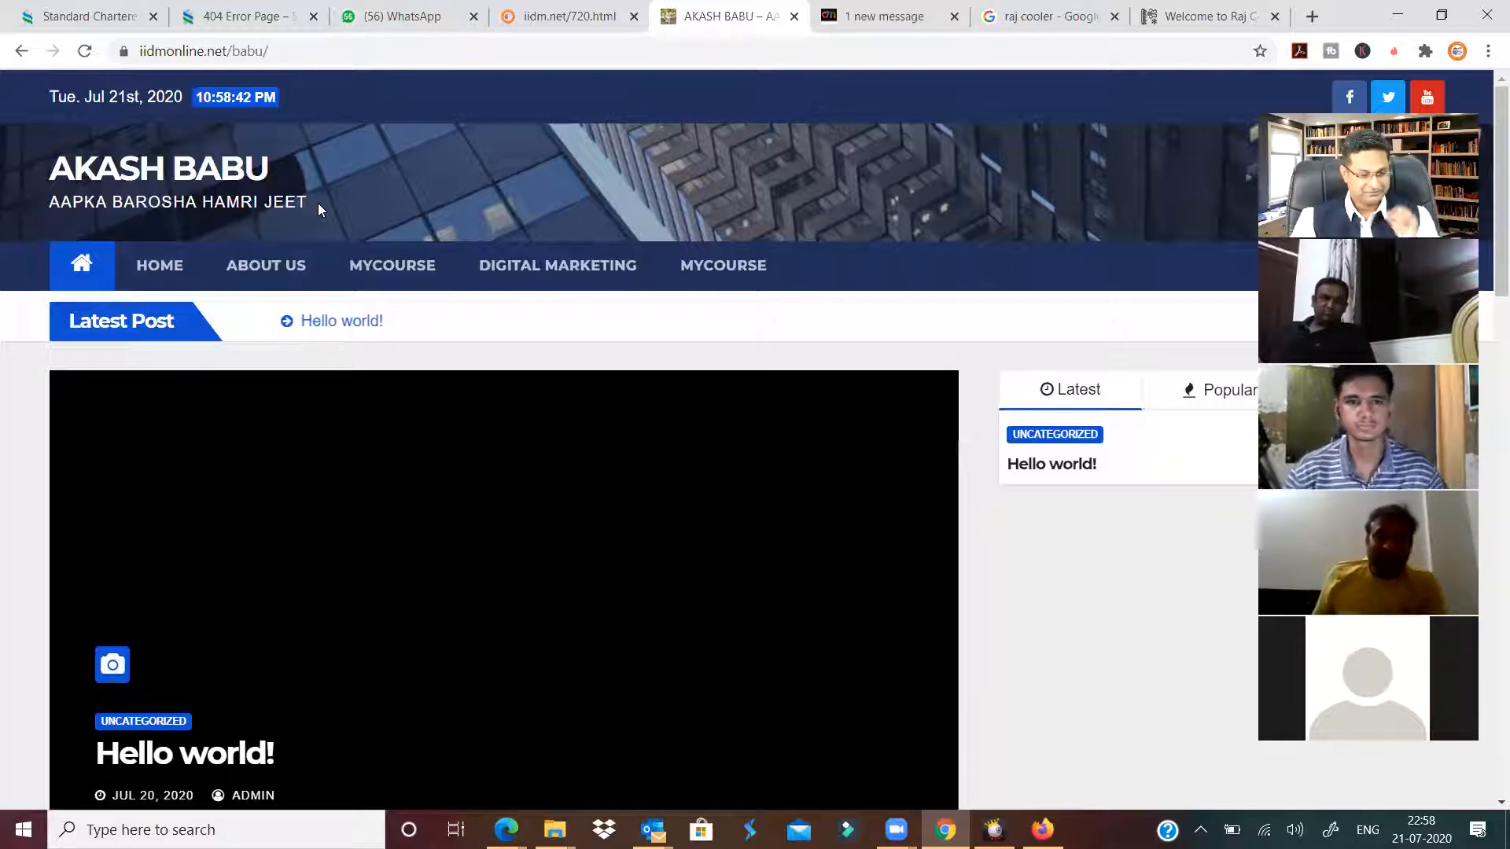
triple_click(176, 214)
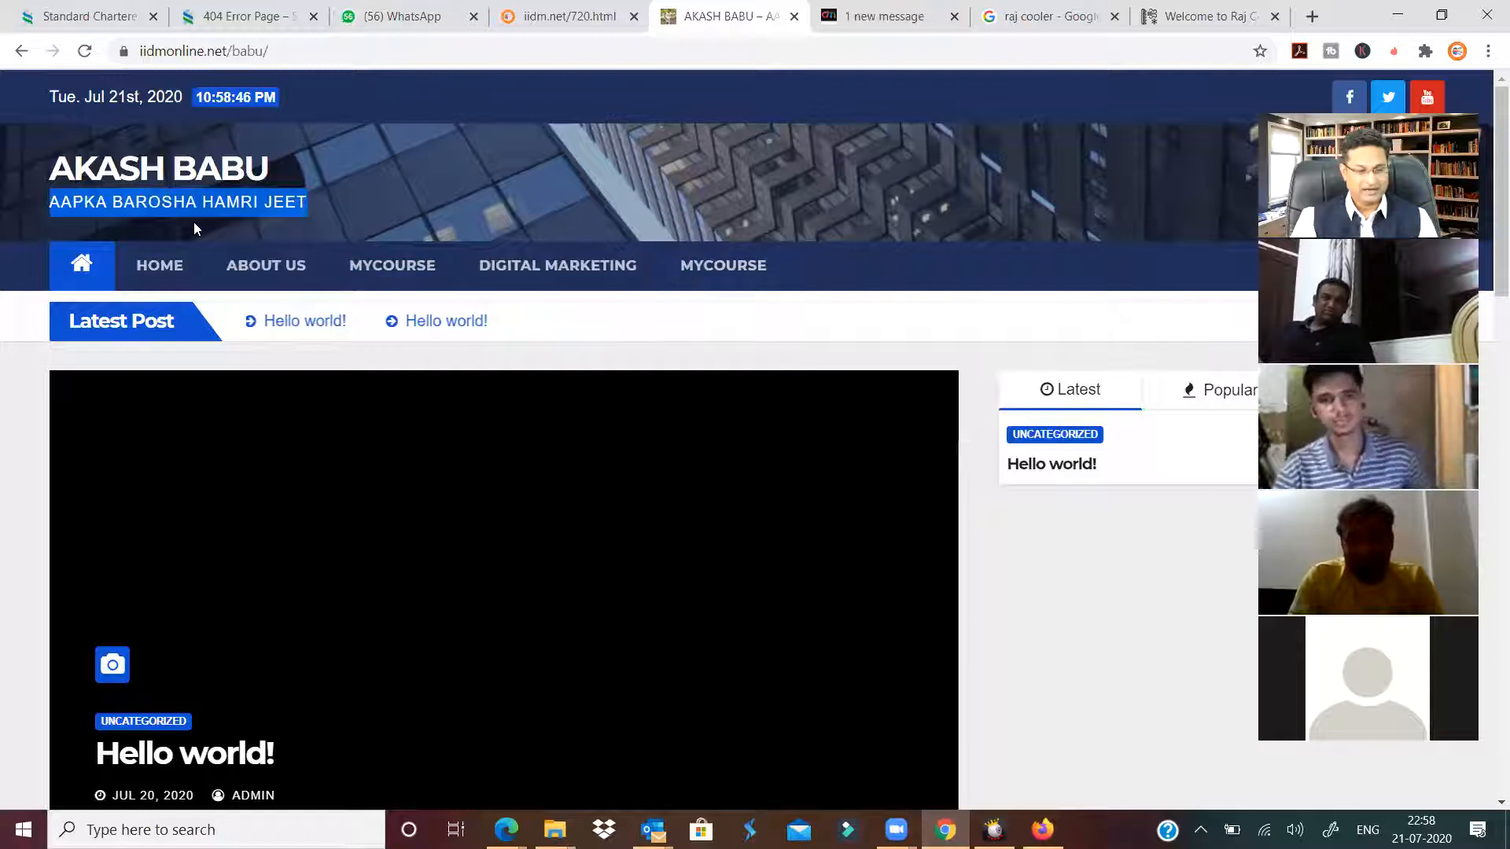
click(253, 269)
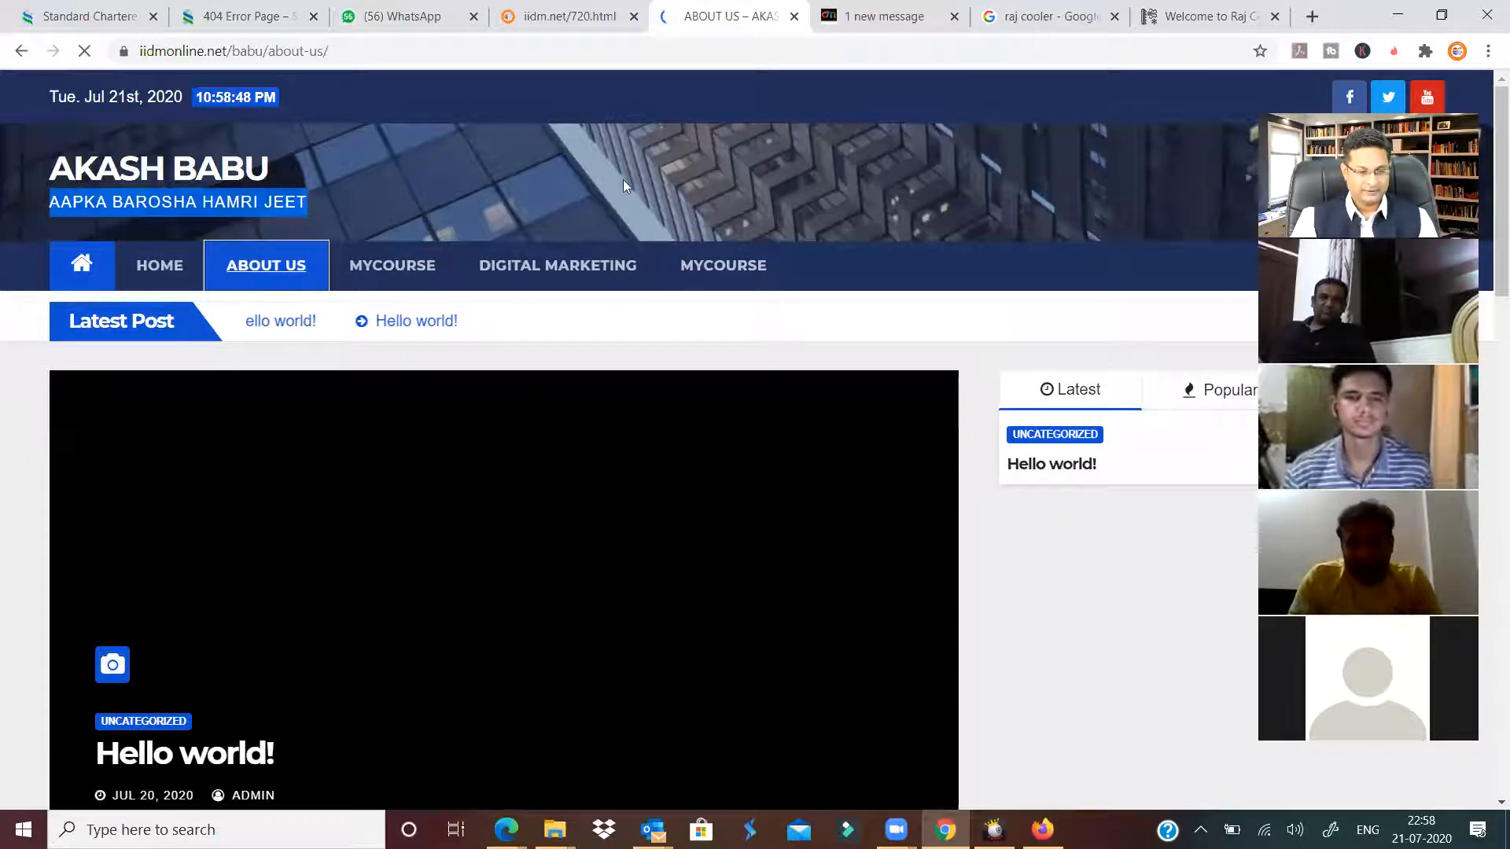
scroll(551, 445, down, 3)
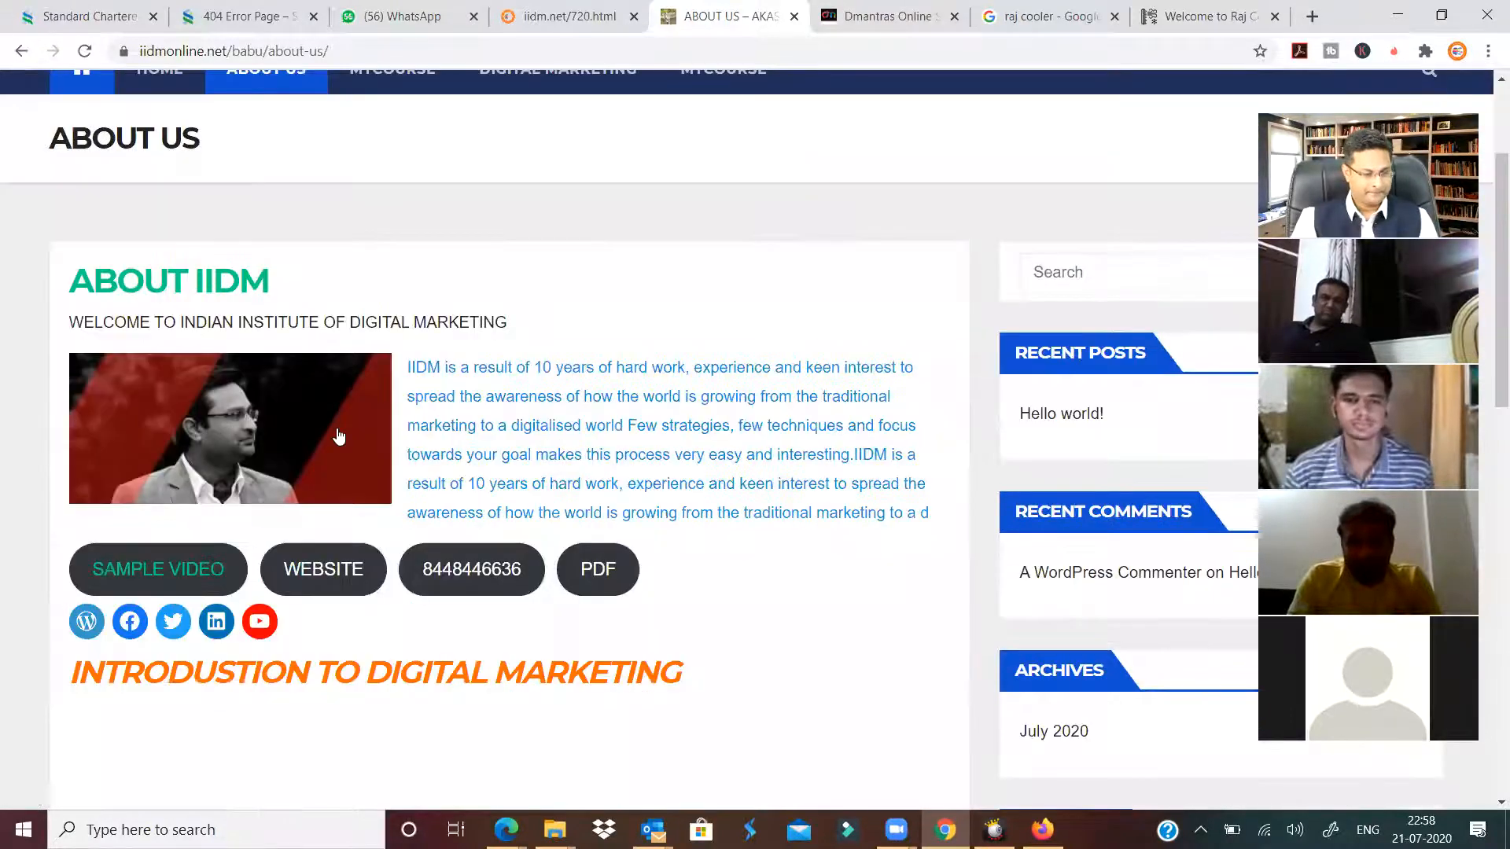
scroll(422, 331, down, 5)
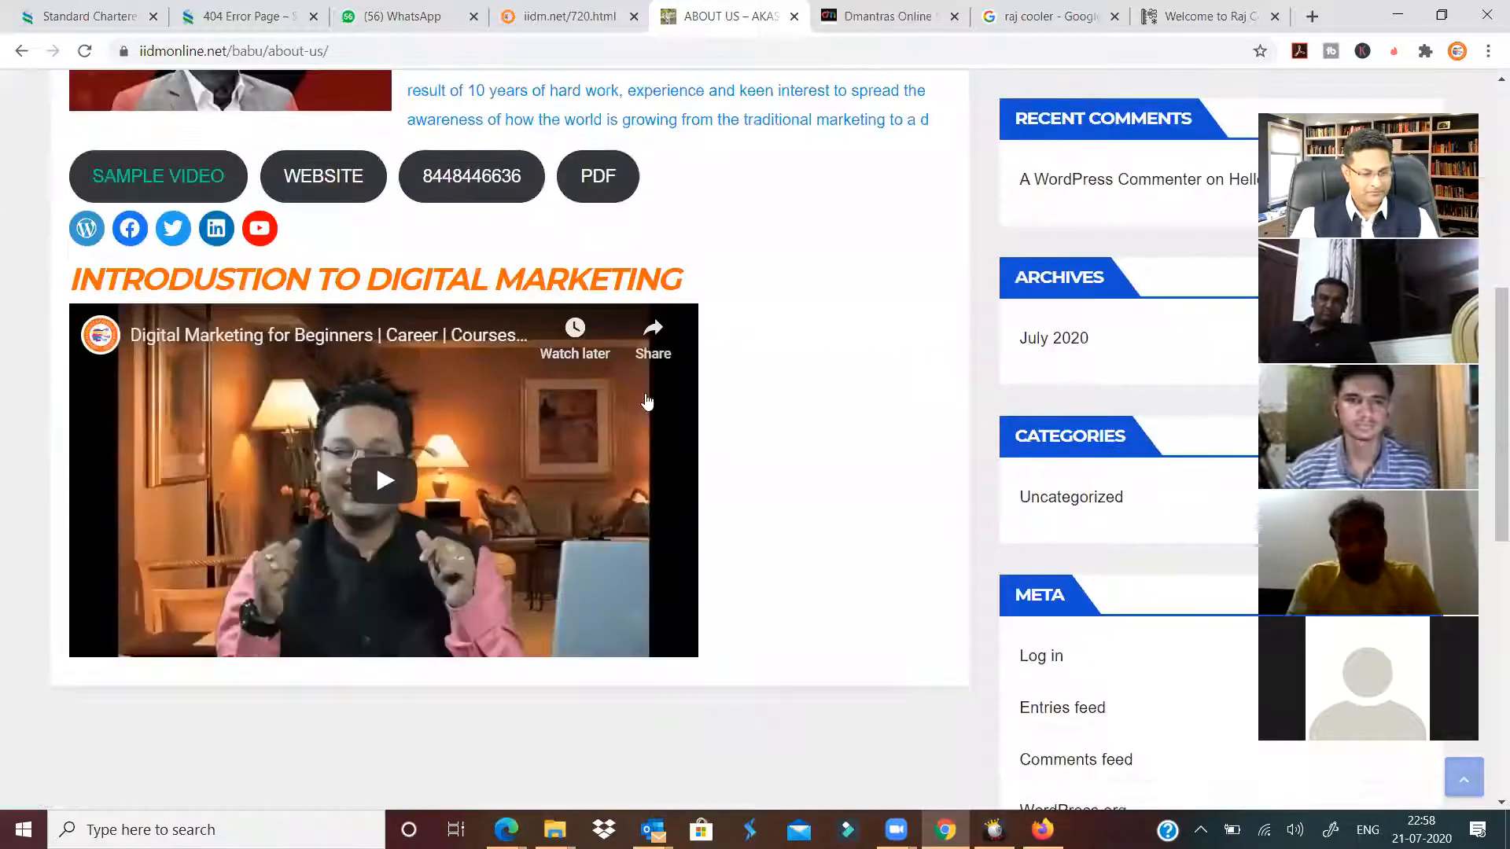
scroll(768, 404, up, 4)
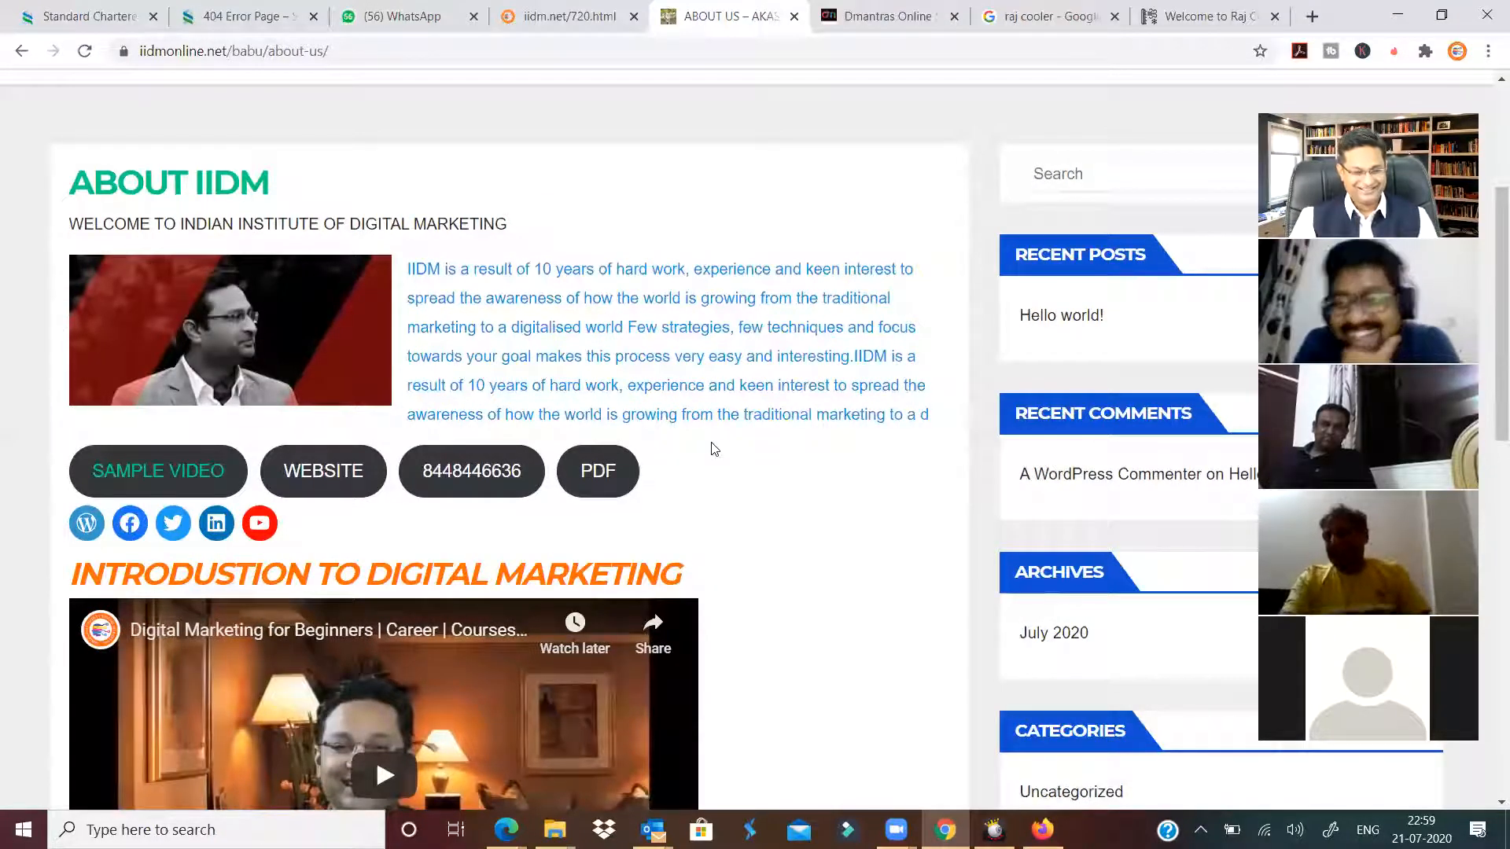
scroll(712, 442, up, 2)
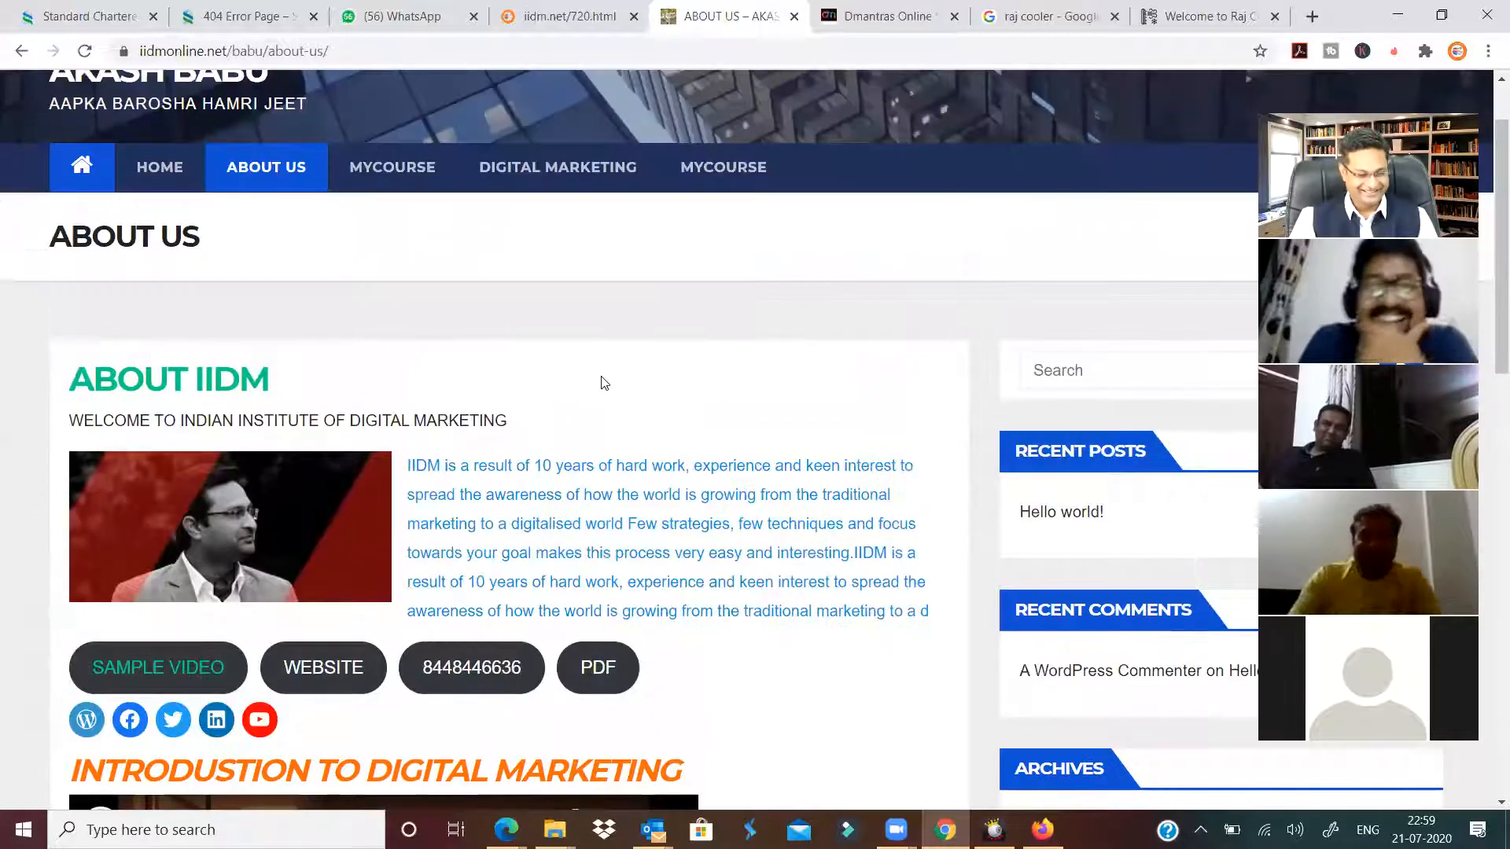
scroll(604, 383, down, 2)
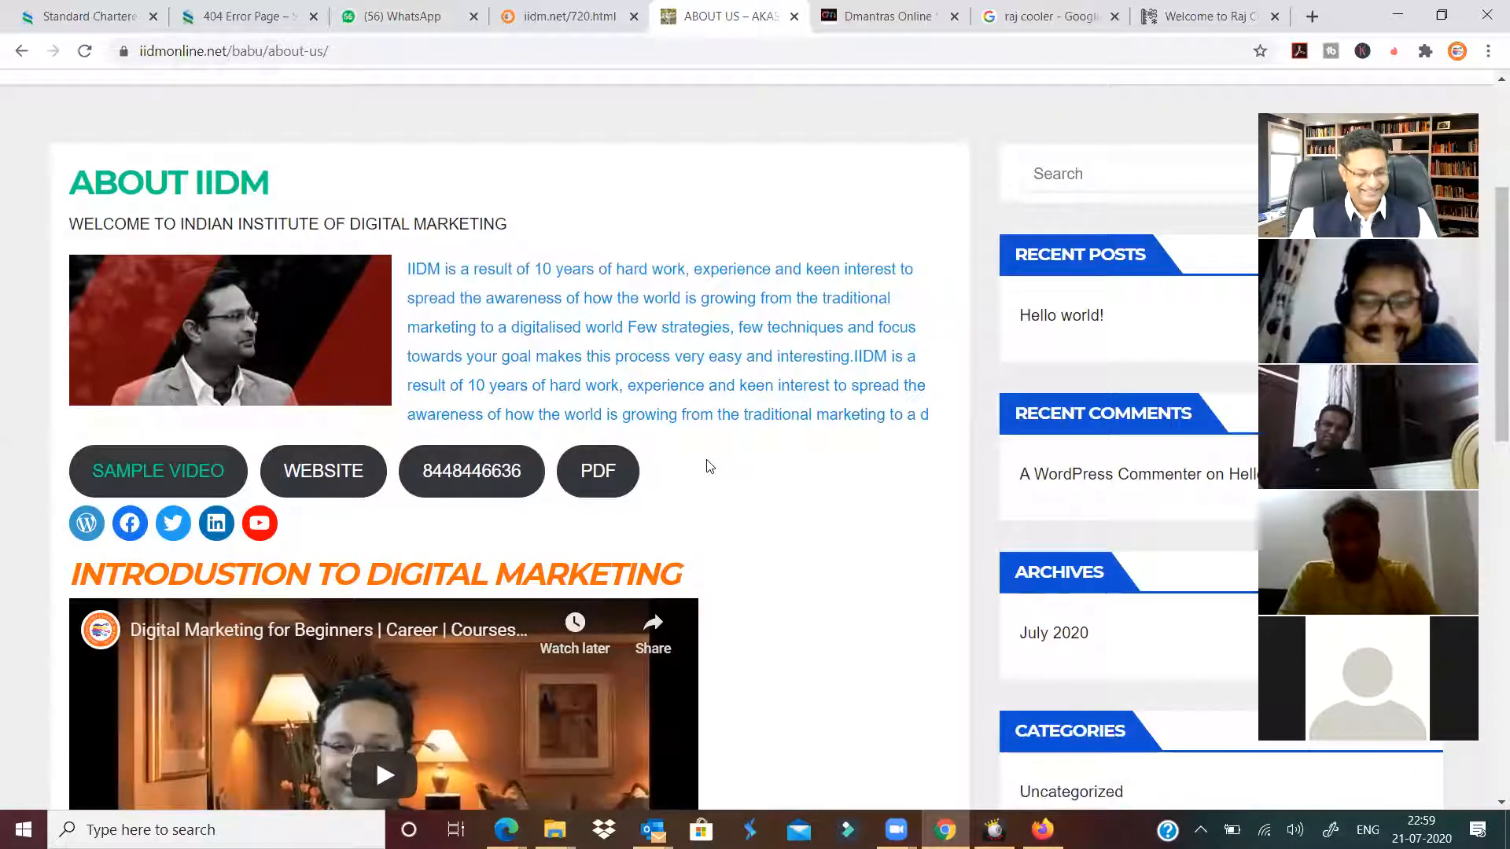
scroll(710, 466, down, 13)
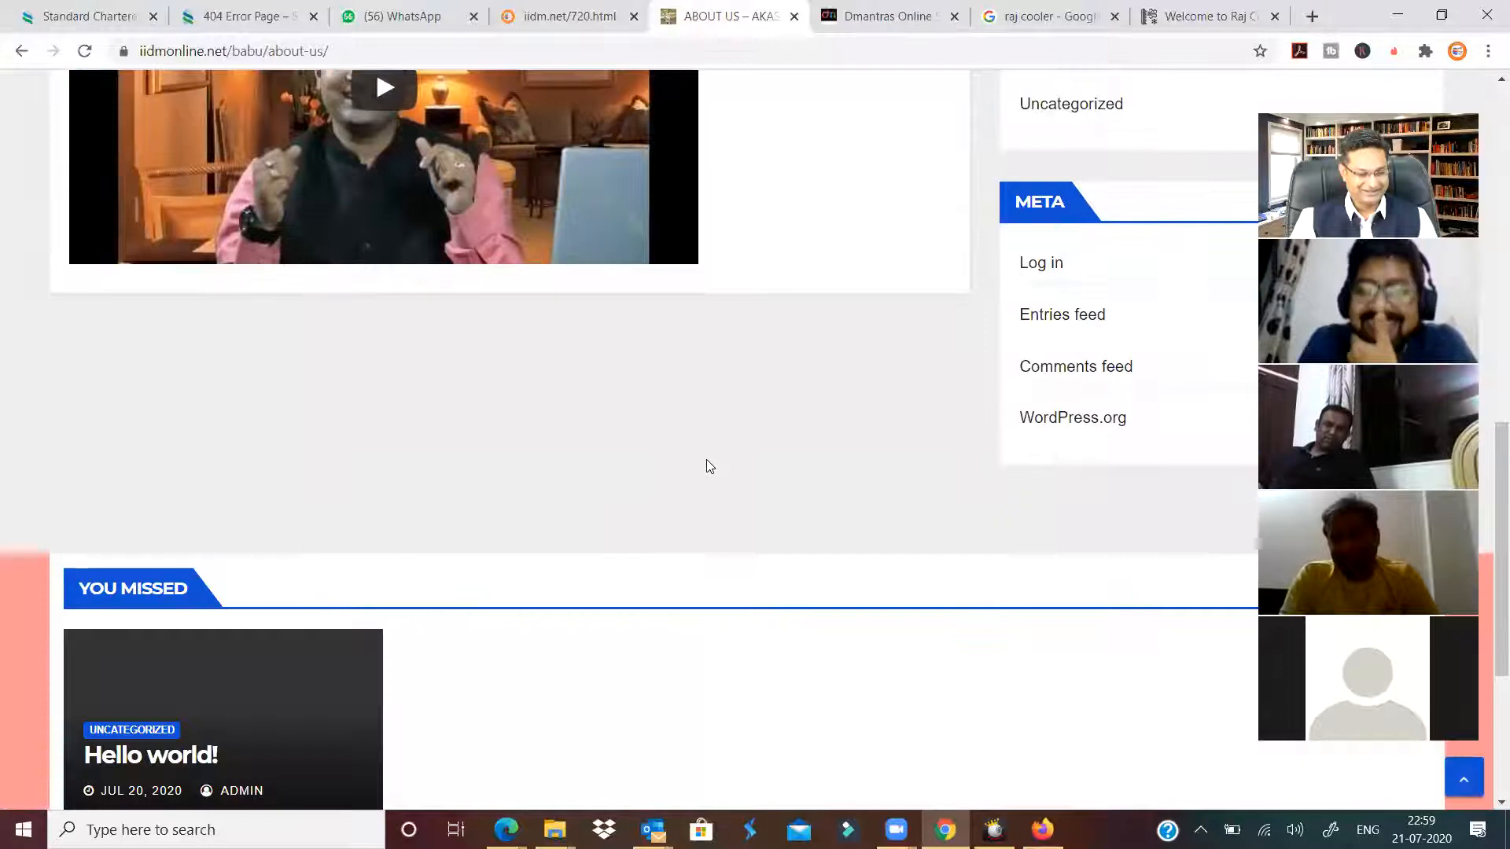
scroll(720, 441, up, 15)
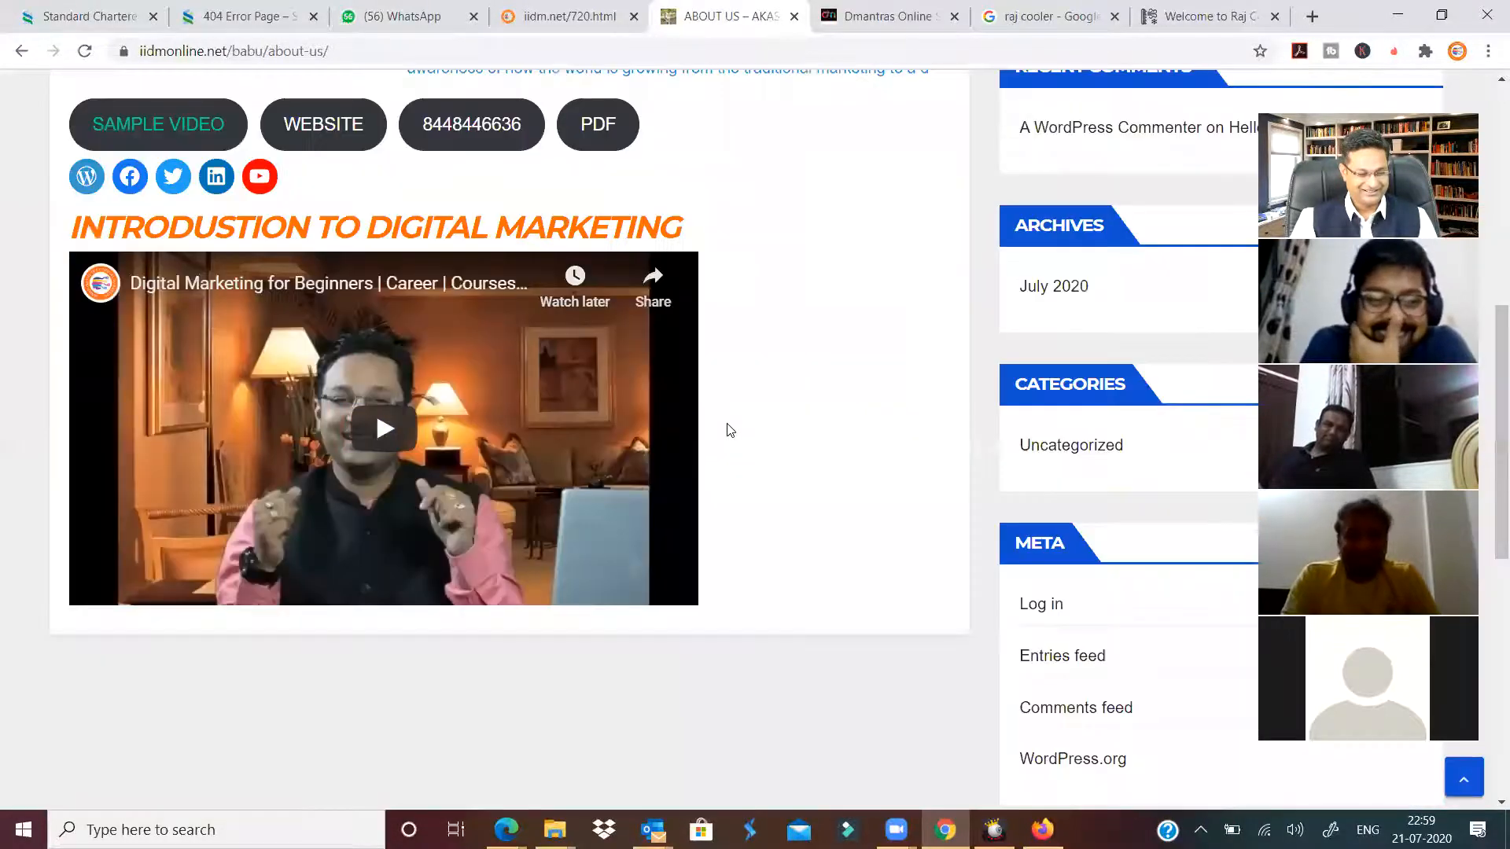
scroll(730, 430, up, 4)
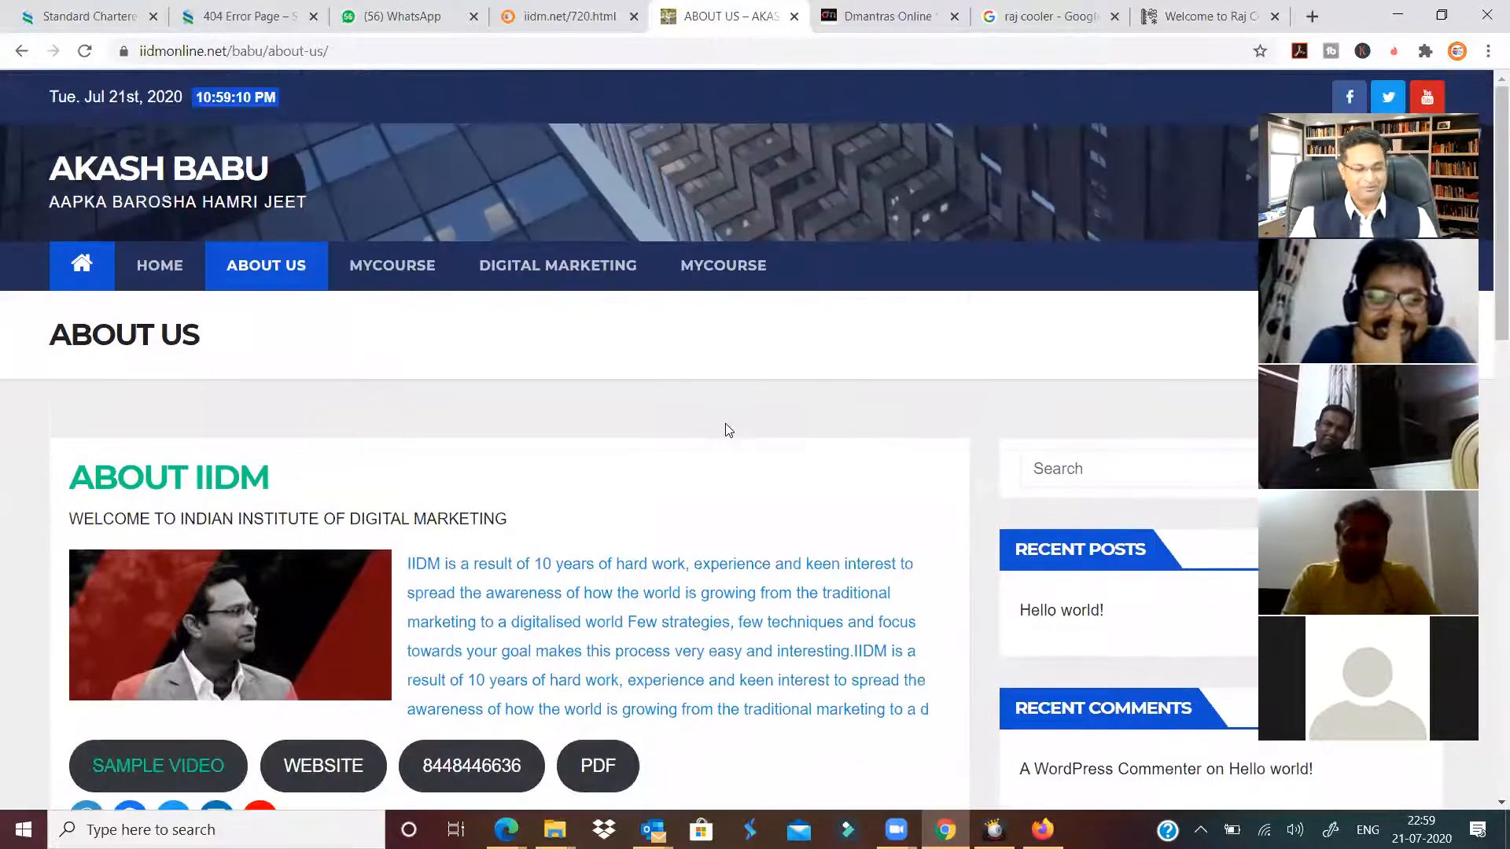
scroll(725, 430, down, 7)
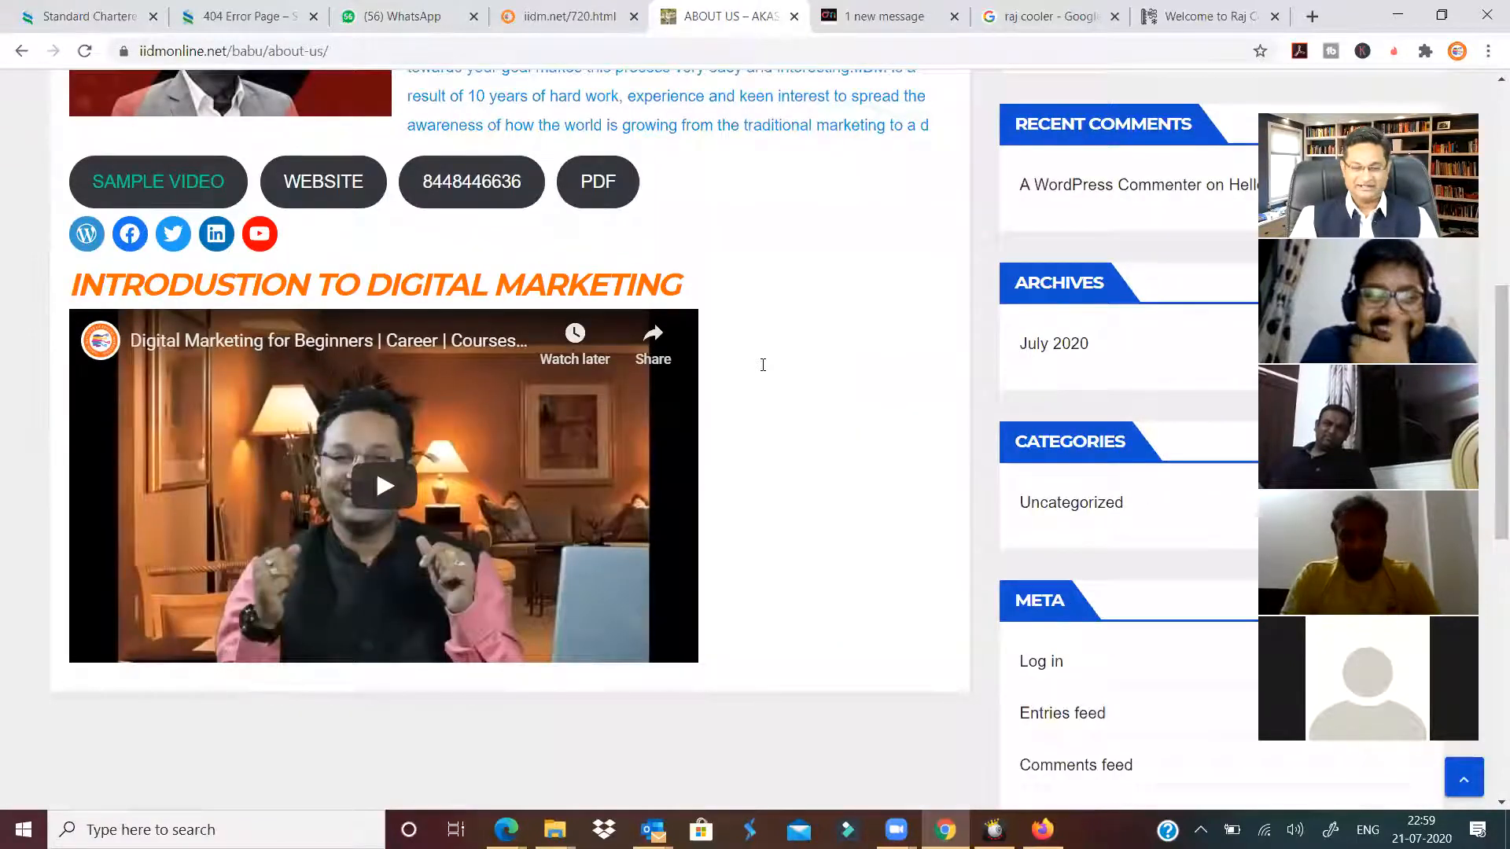
scroll(762, 364, up, 1)
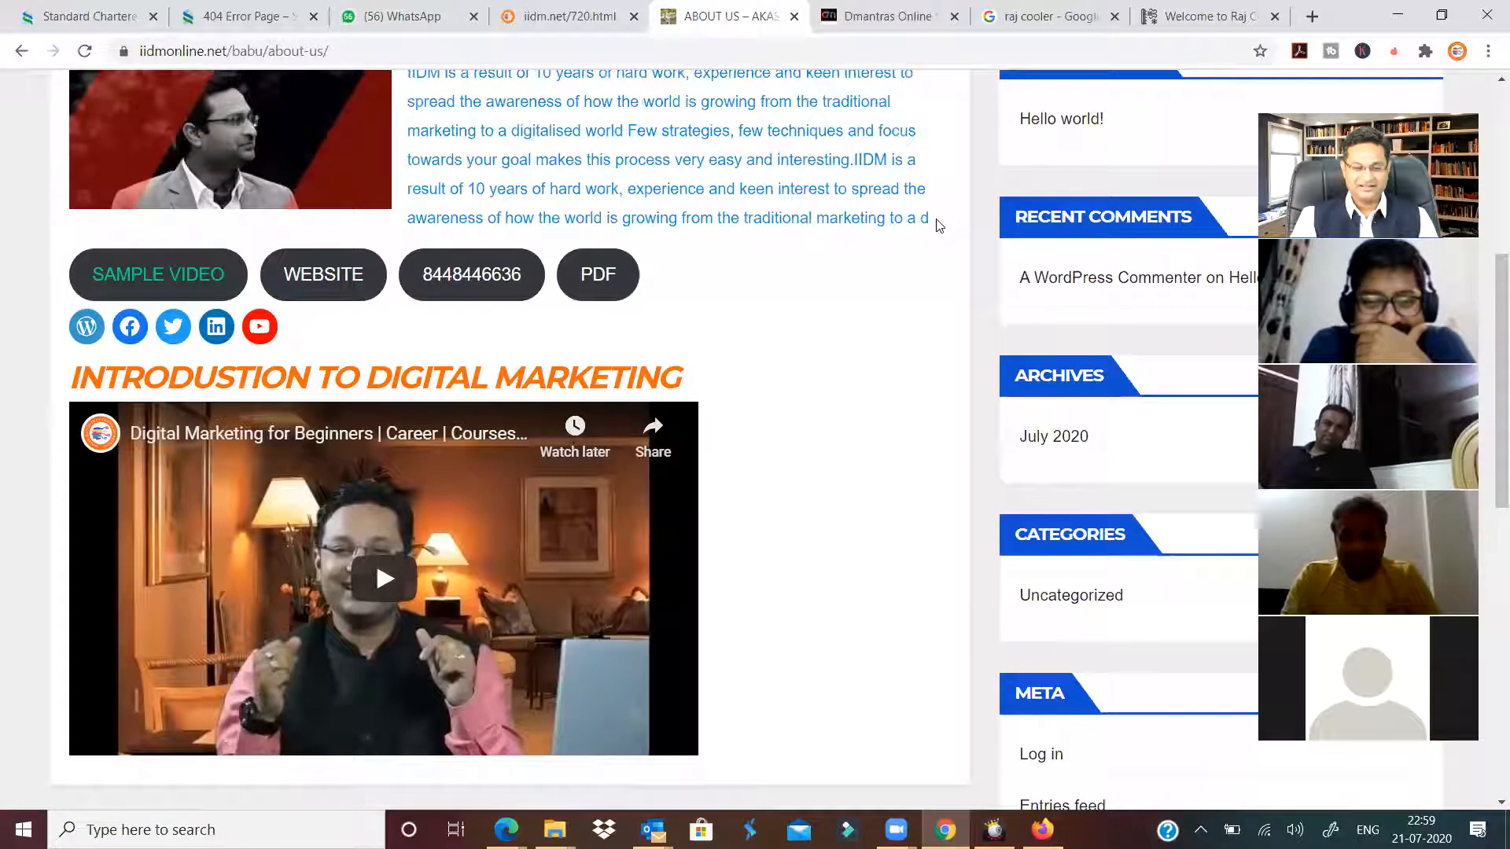
drag(931, 220, 892, 220)
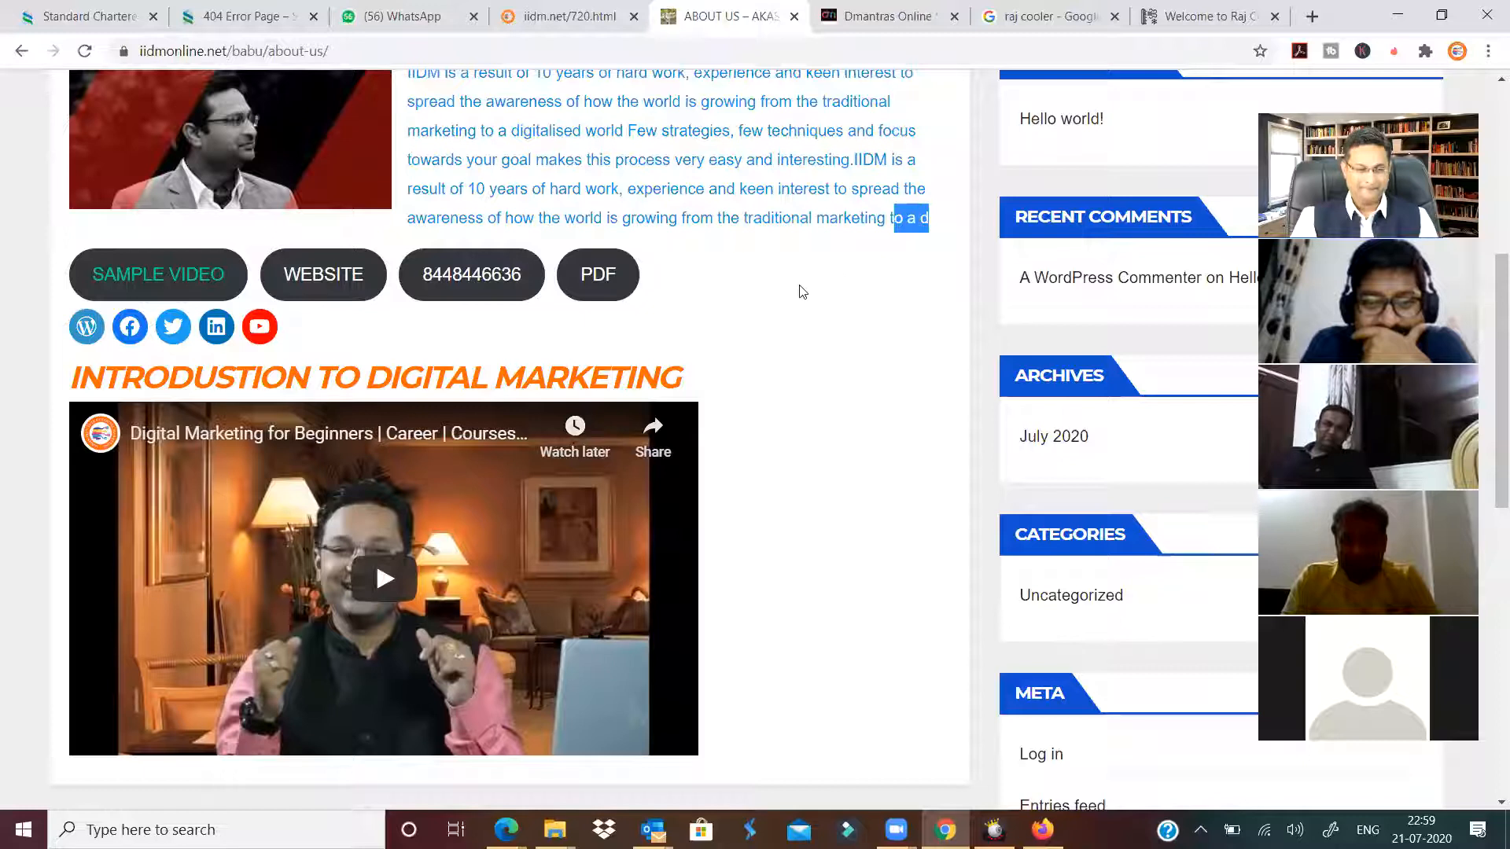
scroll(798, 307, up, 1)
scroll(774, 317, up, 4)
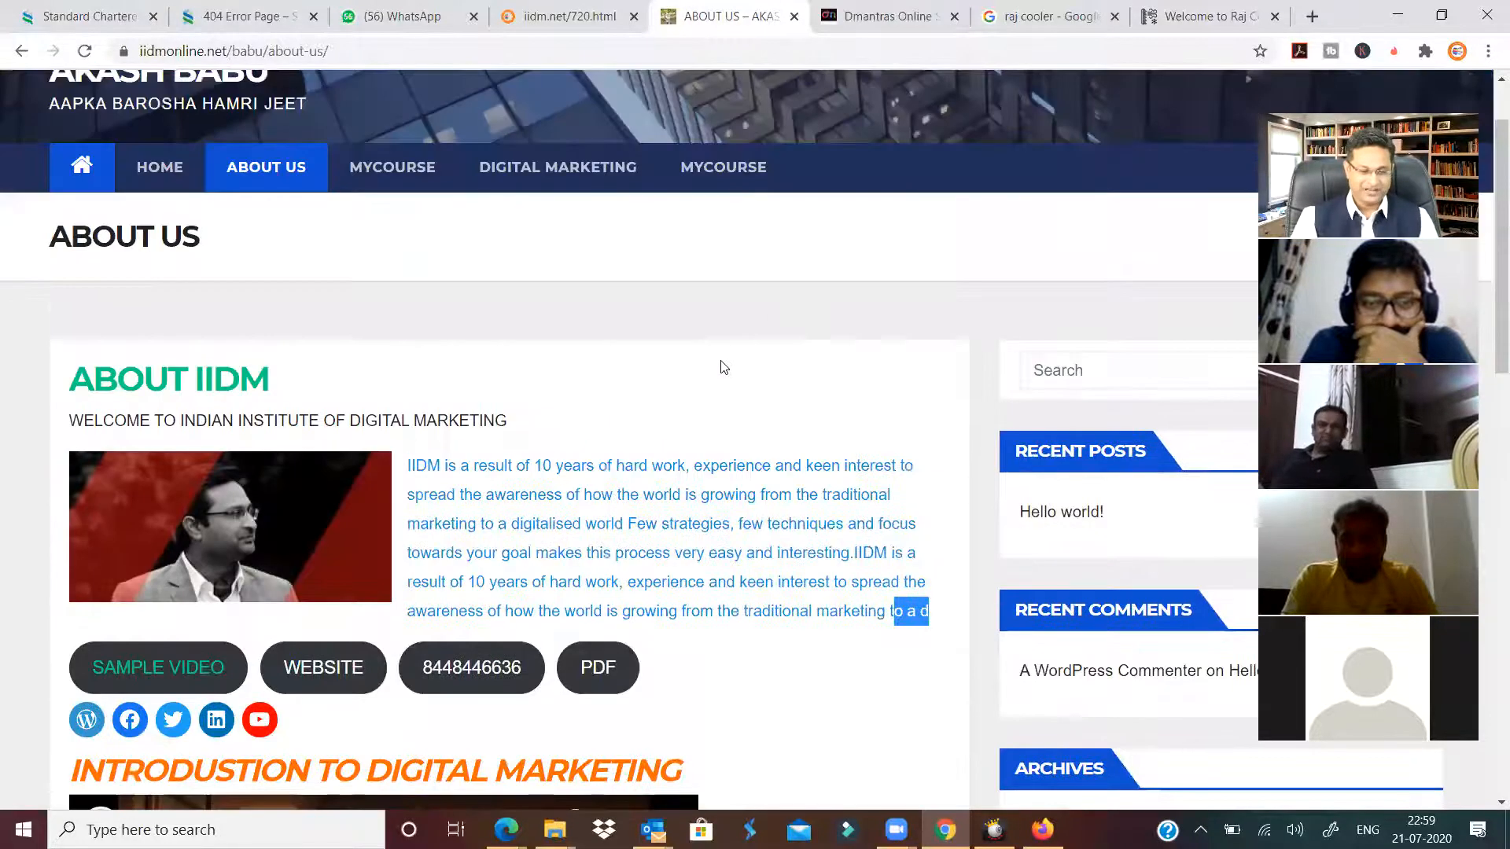
scroll(721, 370, down, 4)
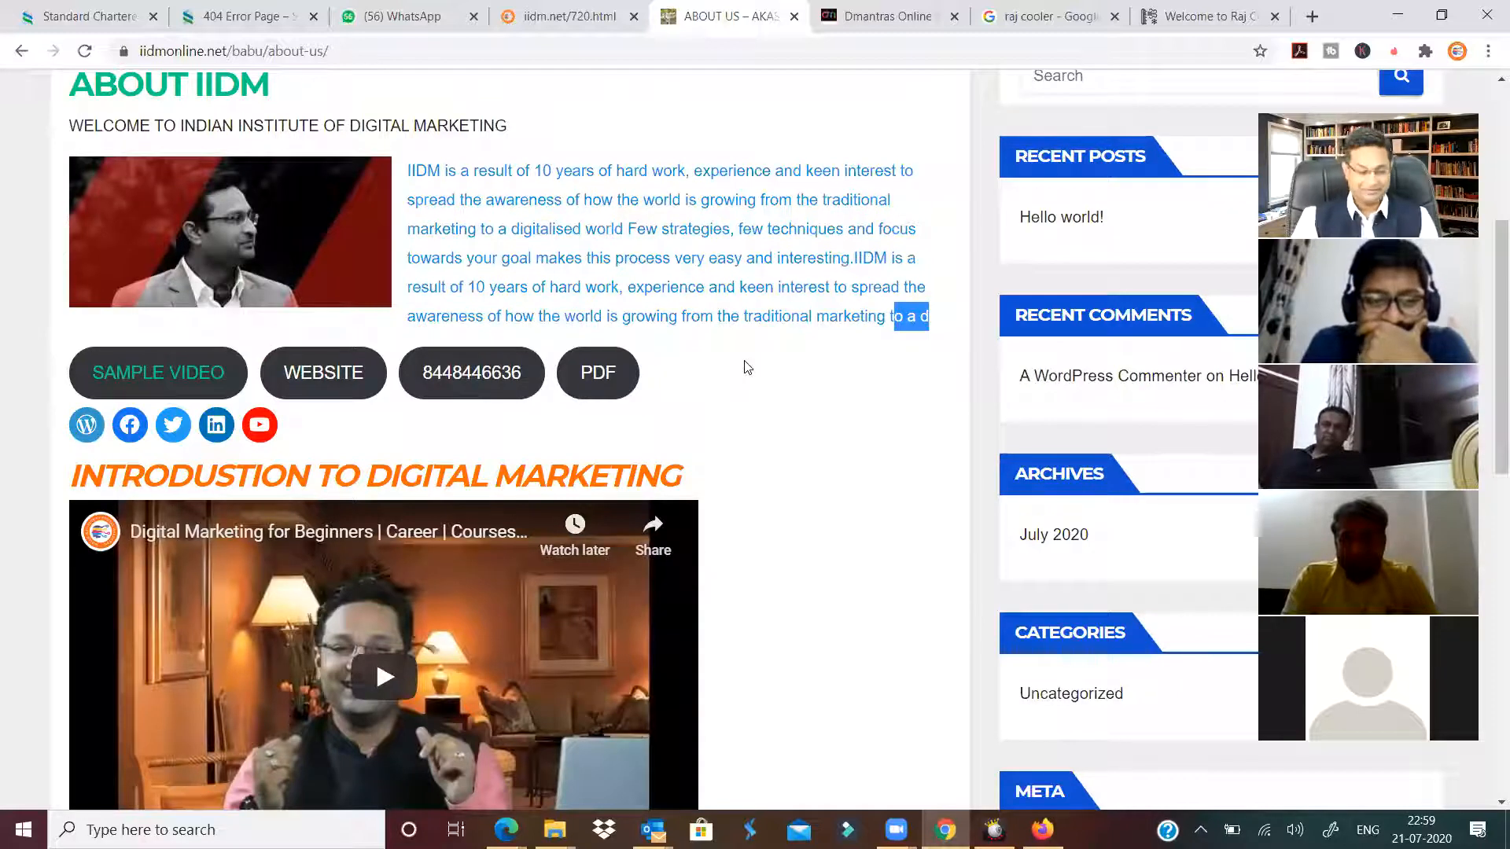
scroll(727, 375, down, 4)
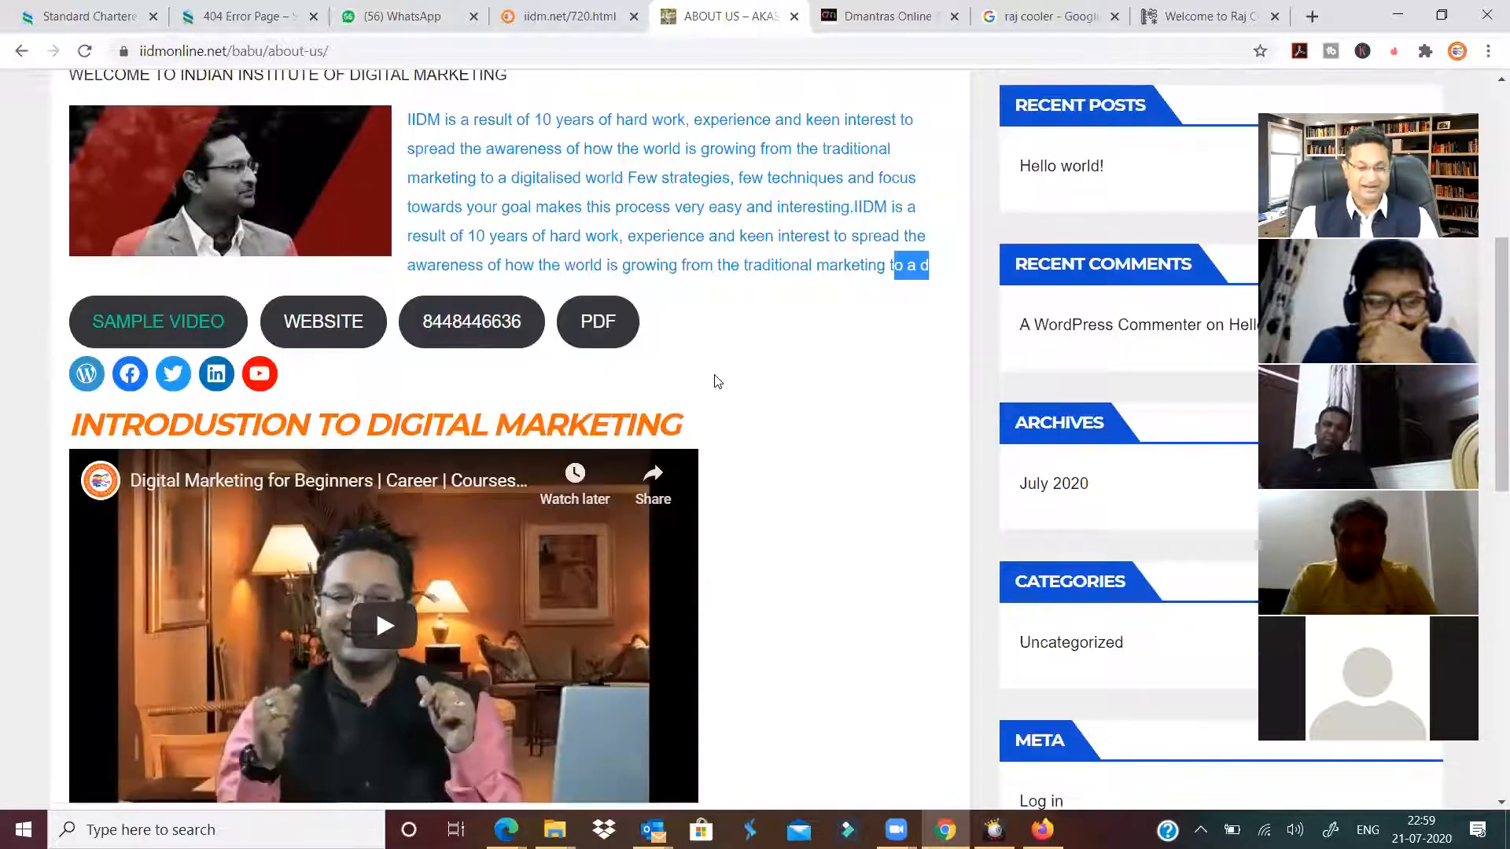
scroll(762, 381, up, 4)
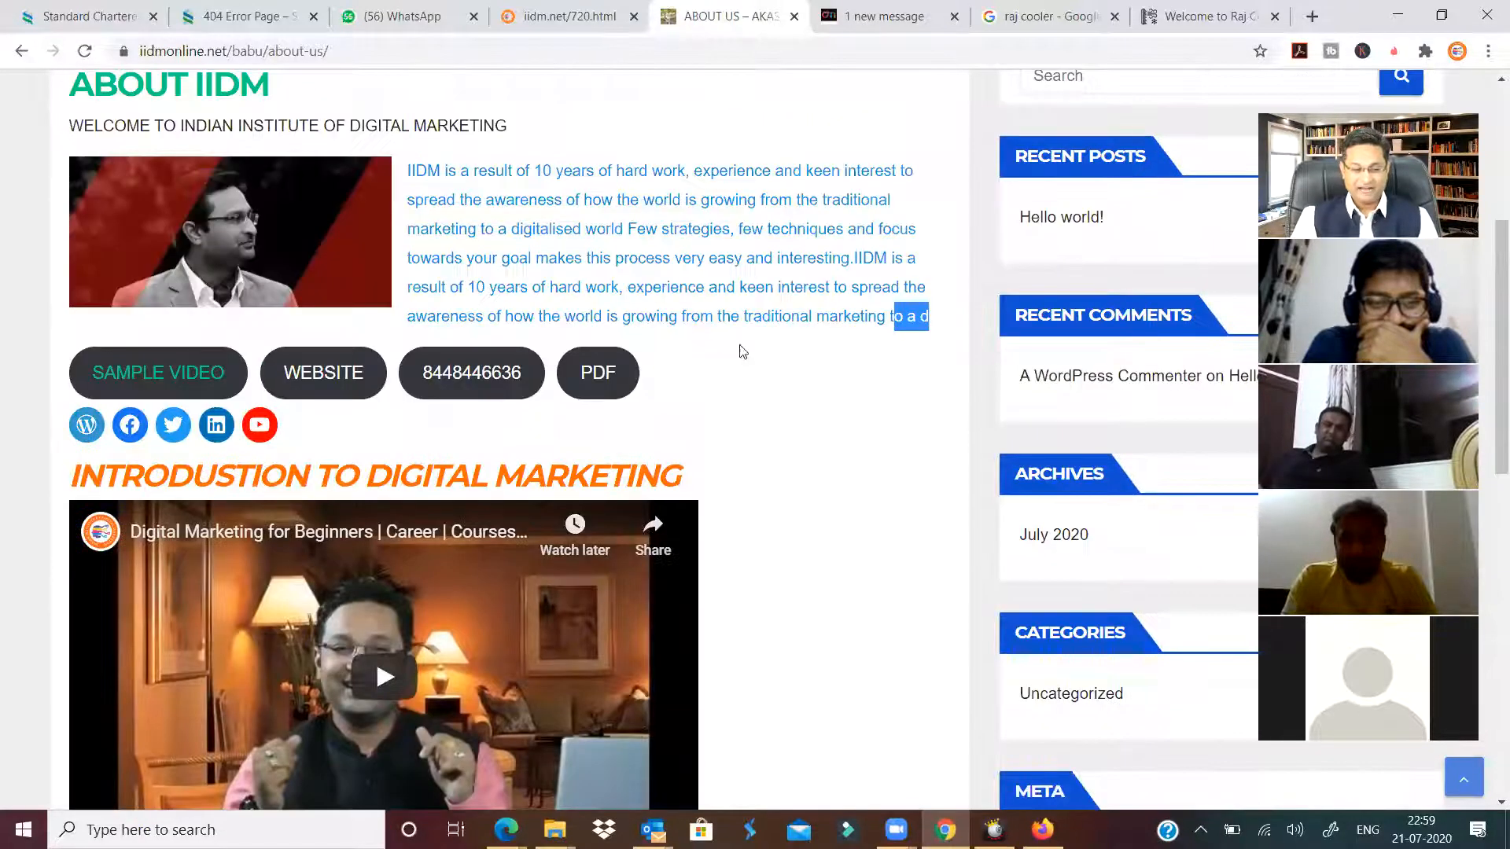
click(741, 352)
scroll(741, 351, up, 4)
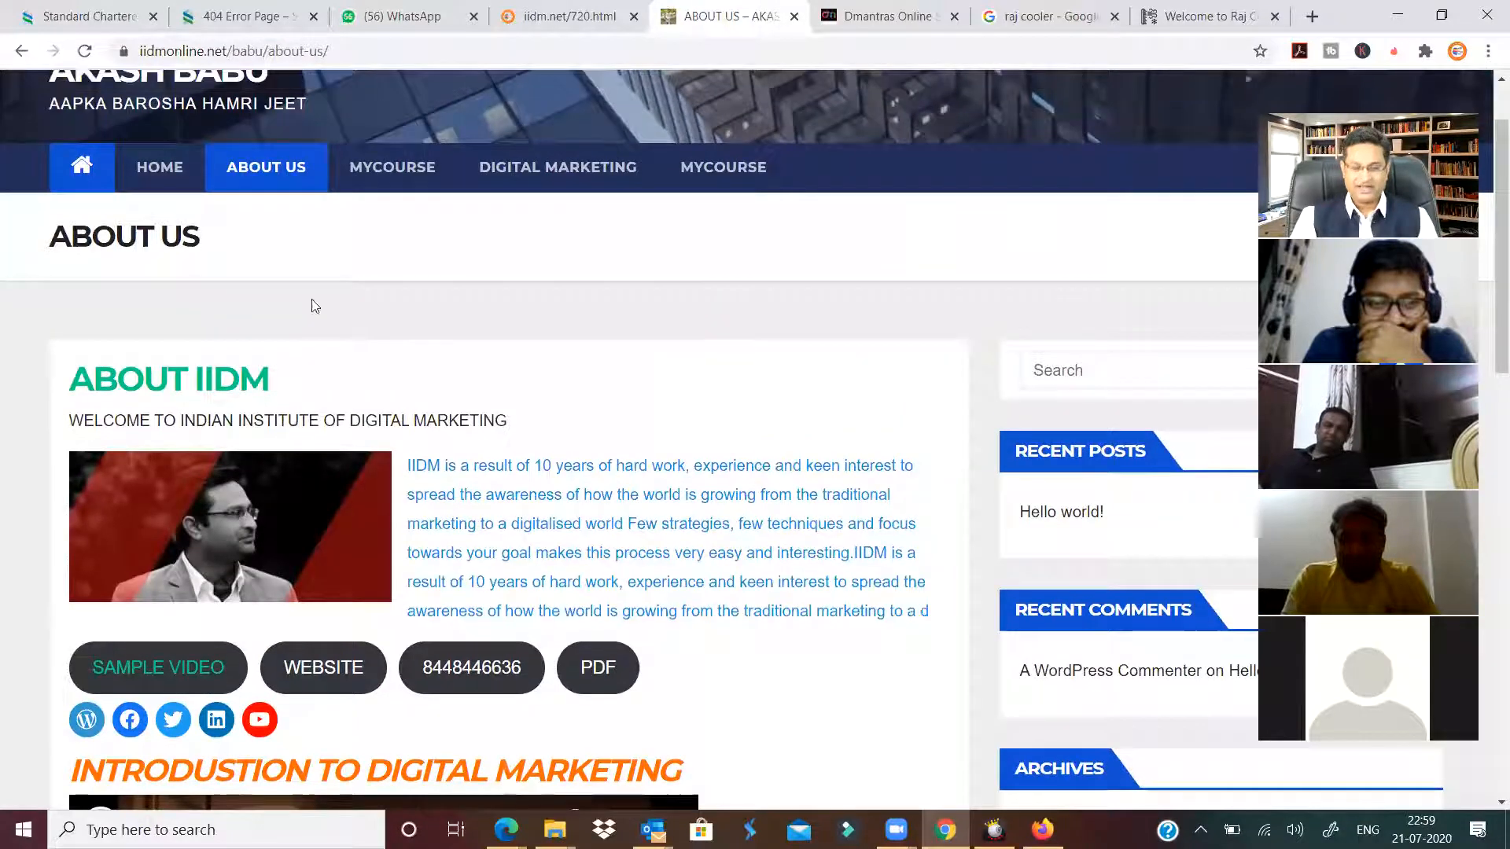
scroll(239, 318, up, 2)
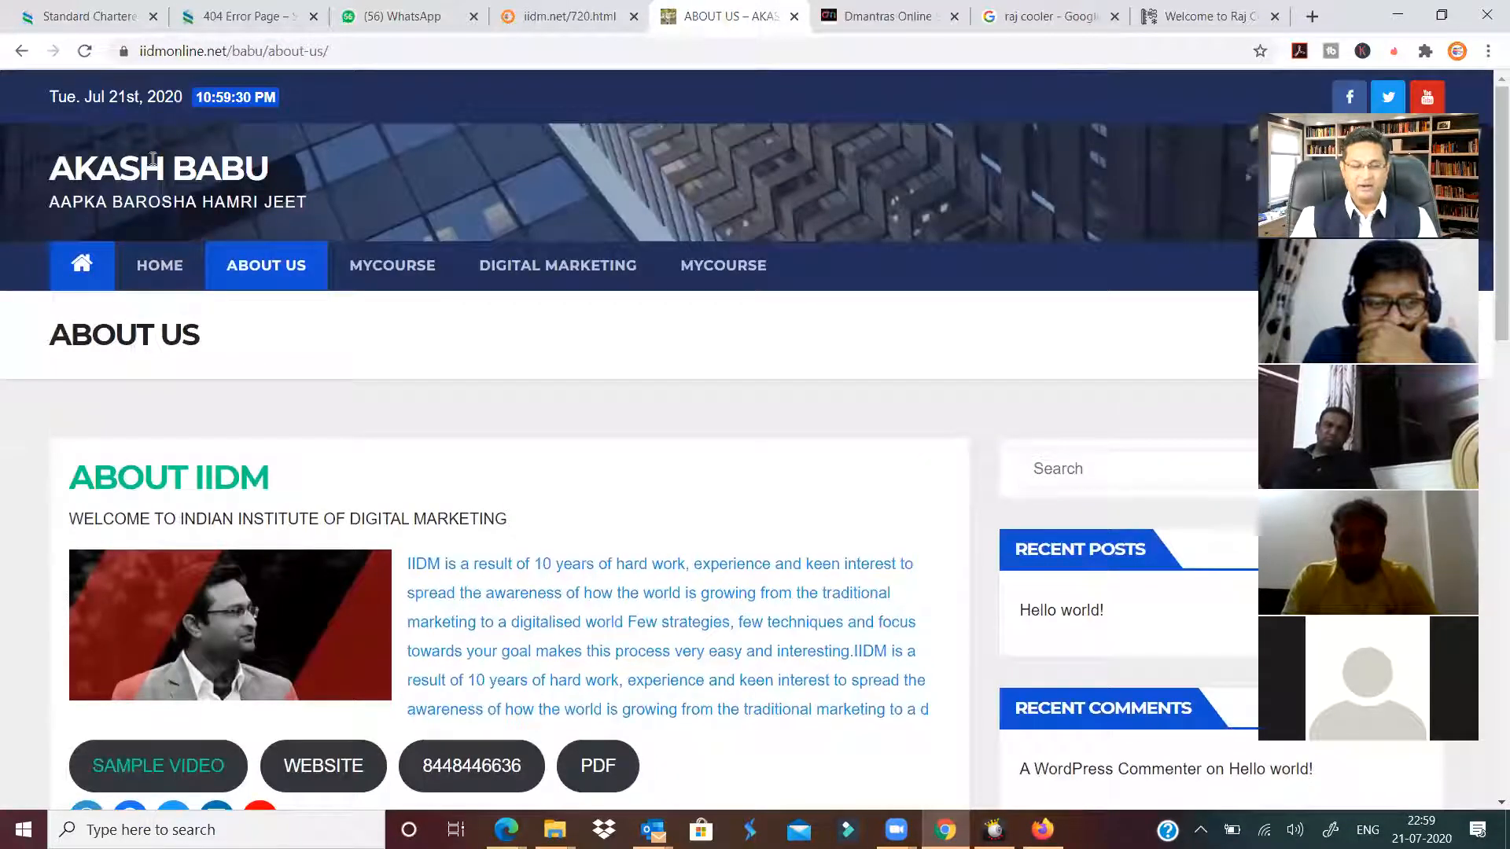
drag(35, 165, 294, 159)
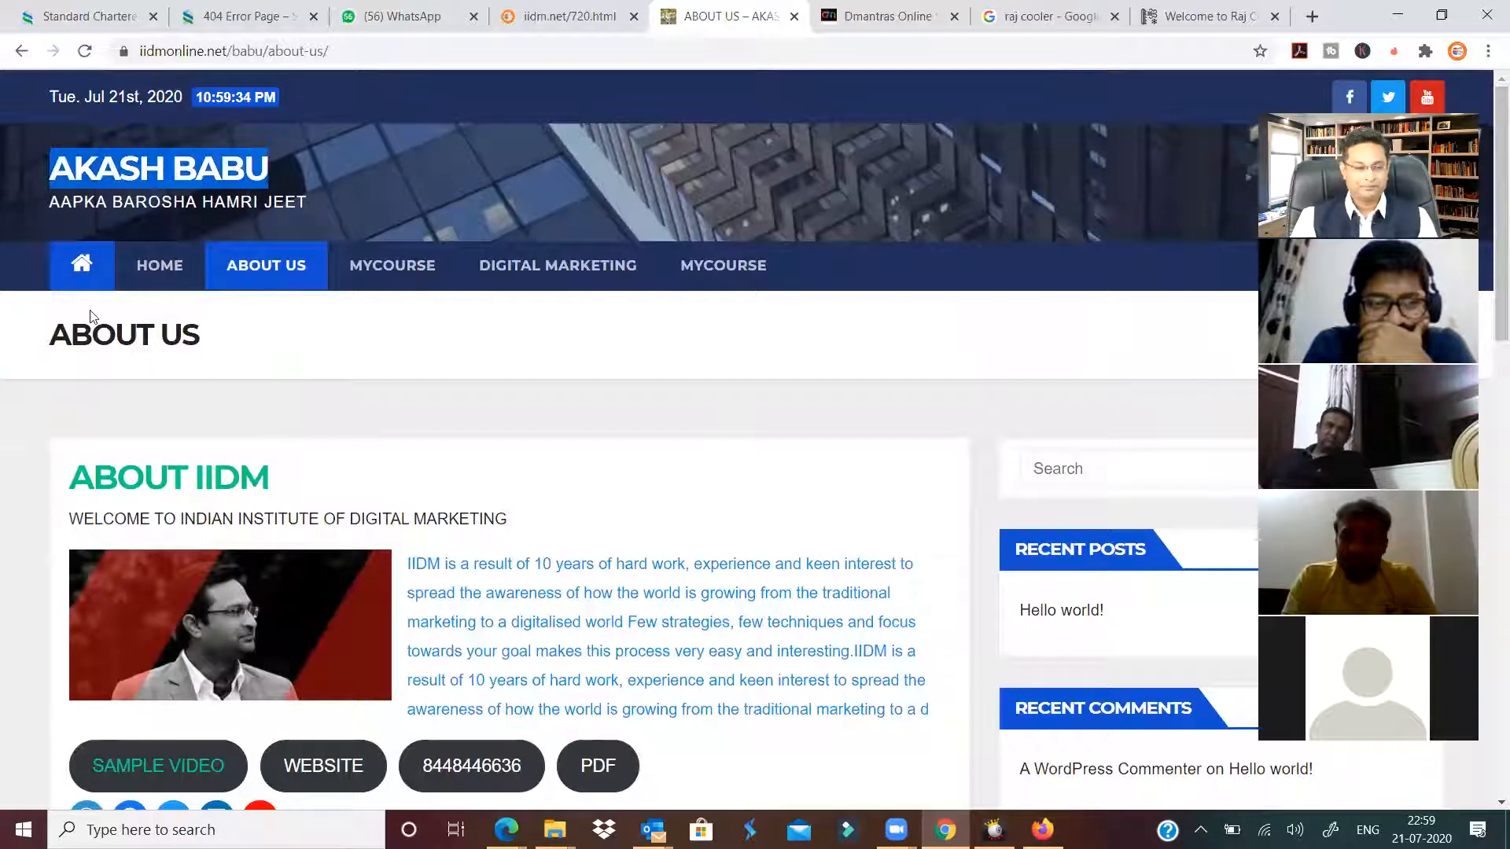
Go Home, reopen About Us, and play then pause the embedded digital marketing video.
click(79, 268)
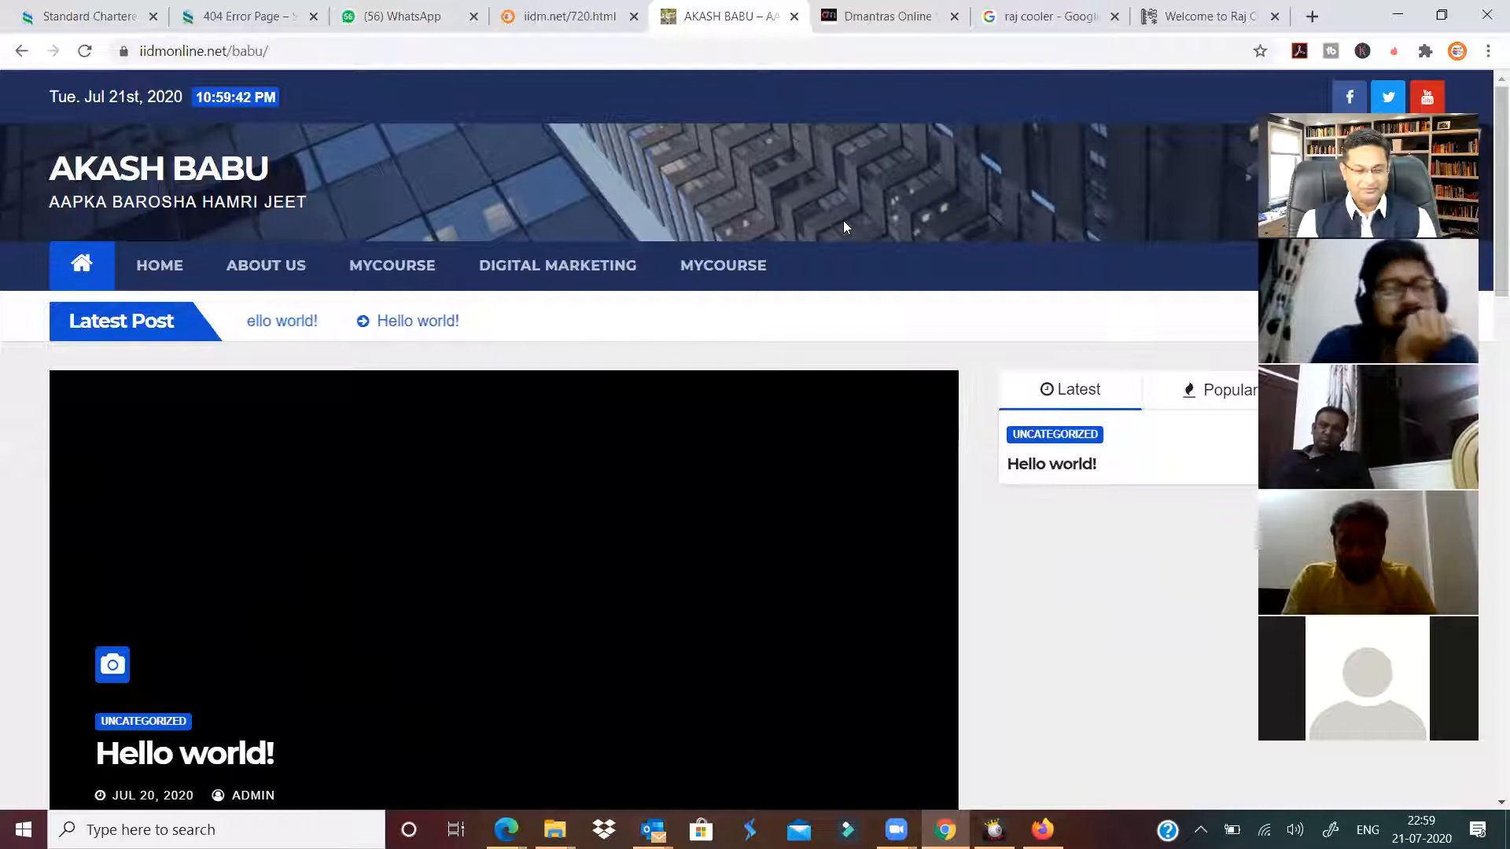
click(257, 268)
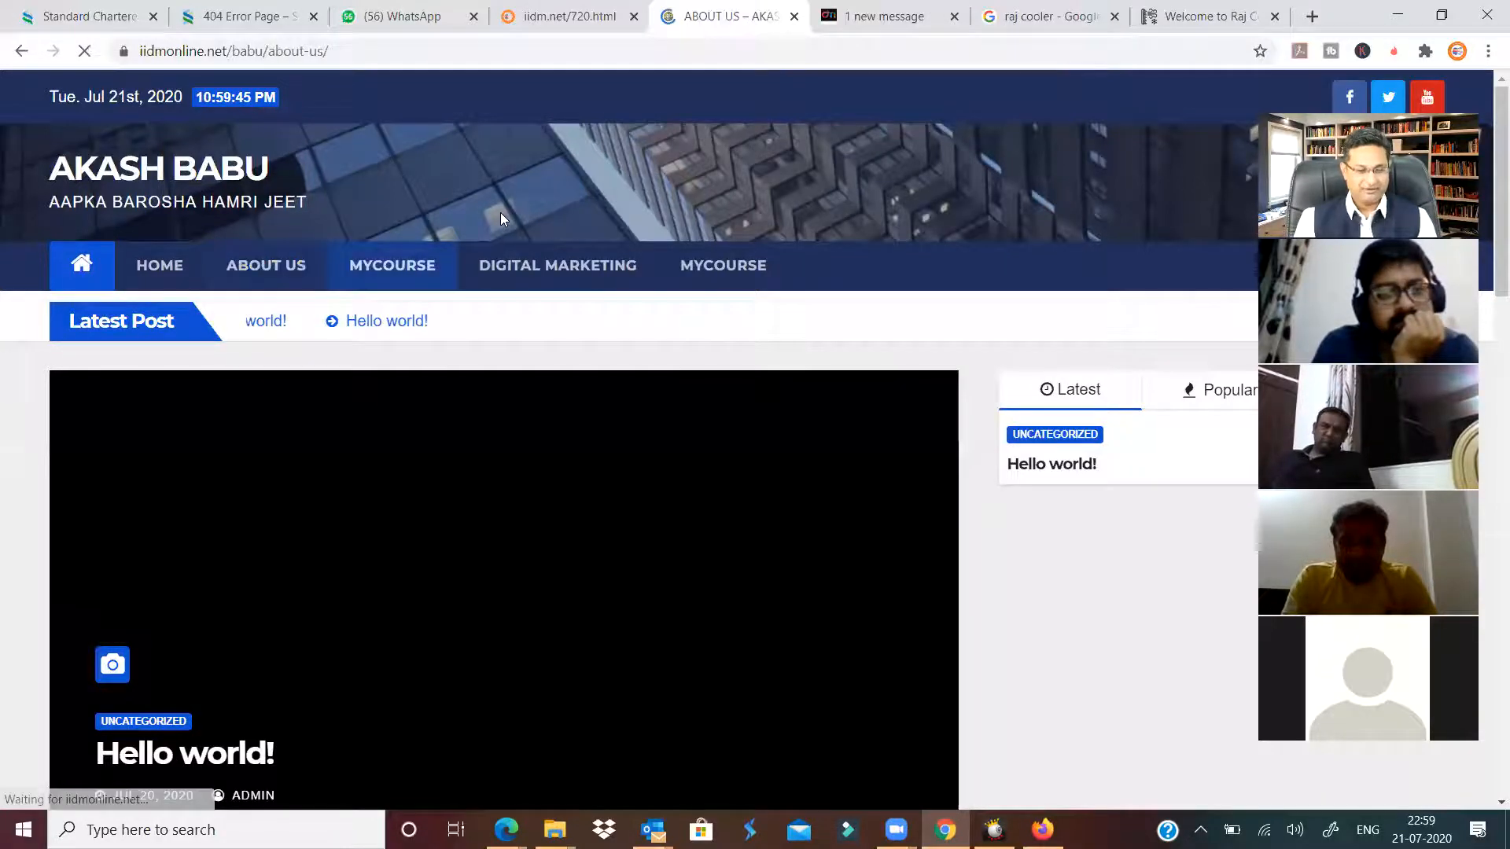
scroll(343, 530, down, 6)
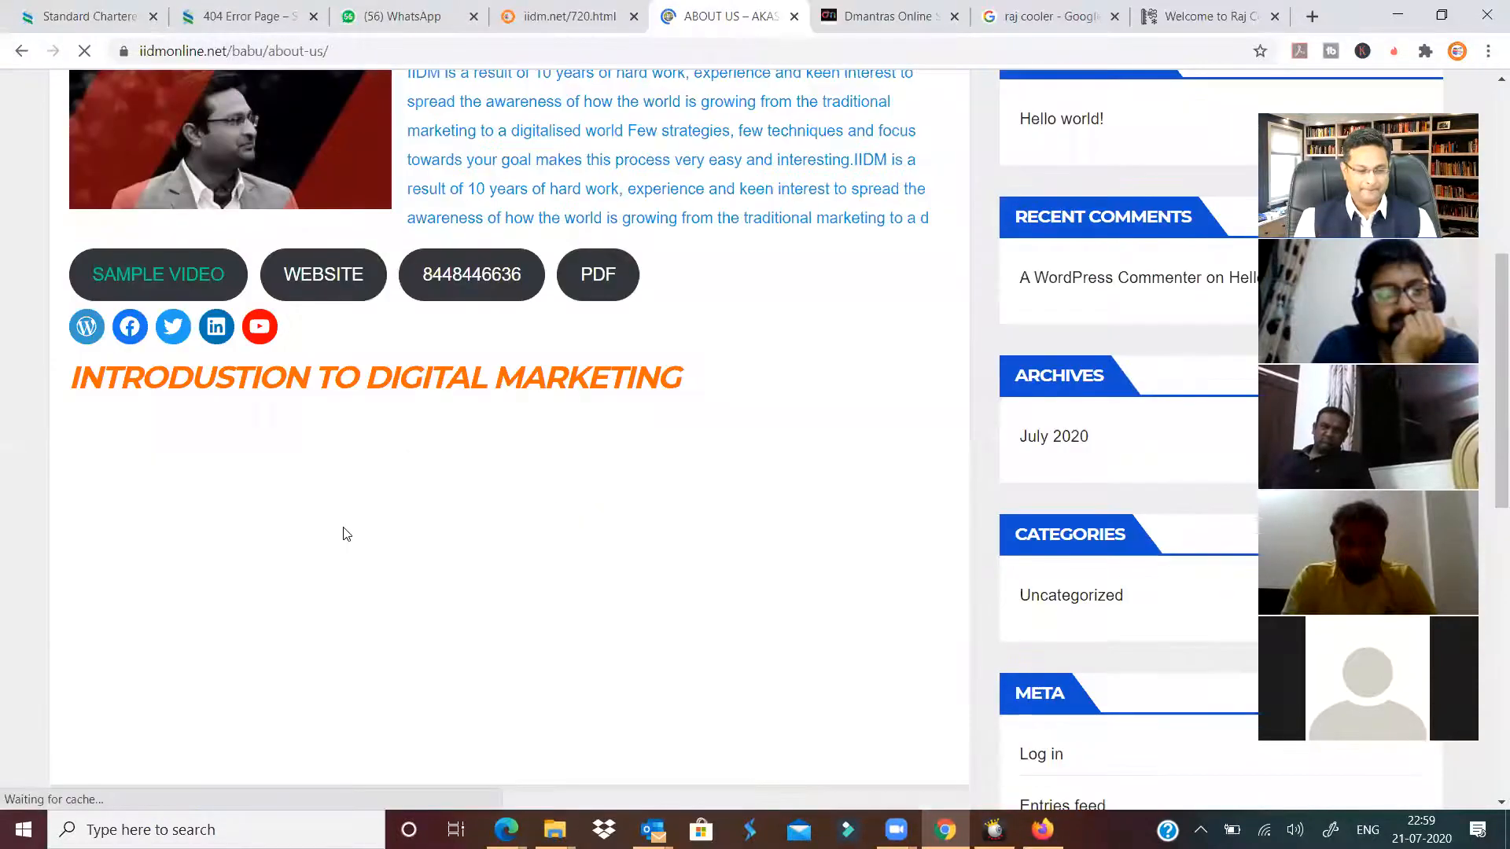
scroll(342, 534, down, 3)
click(385, 379)
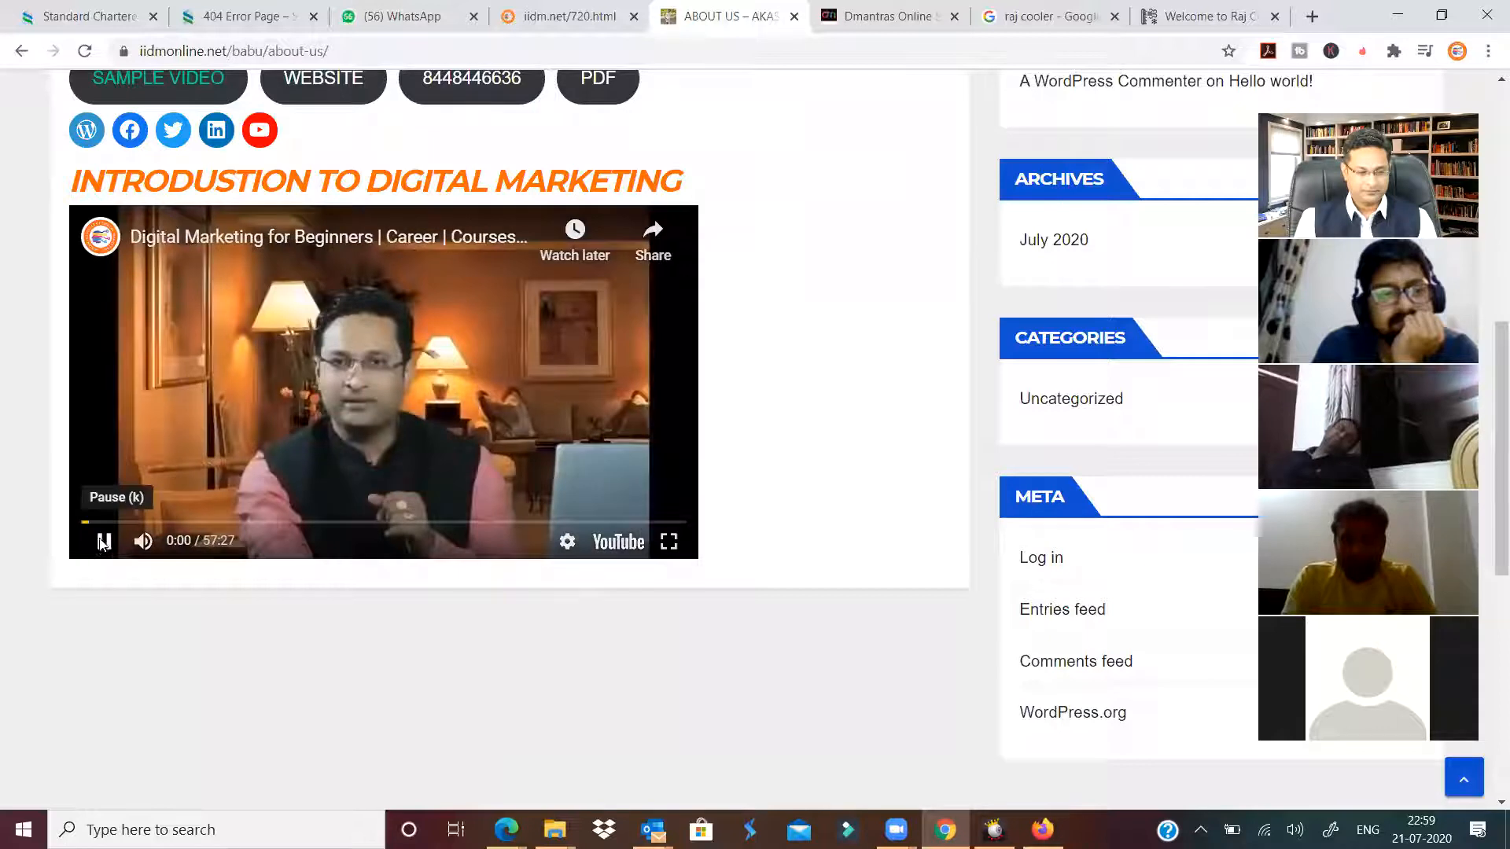
click(201, 445)
scroll(201, 440, up, 3)
Open the SAMPLE VIDEO link, close its YouTube tab, and return to the site's home page.
click(165, 373)
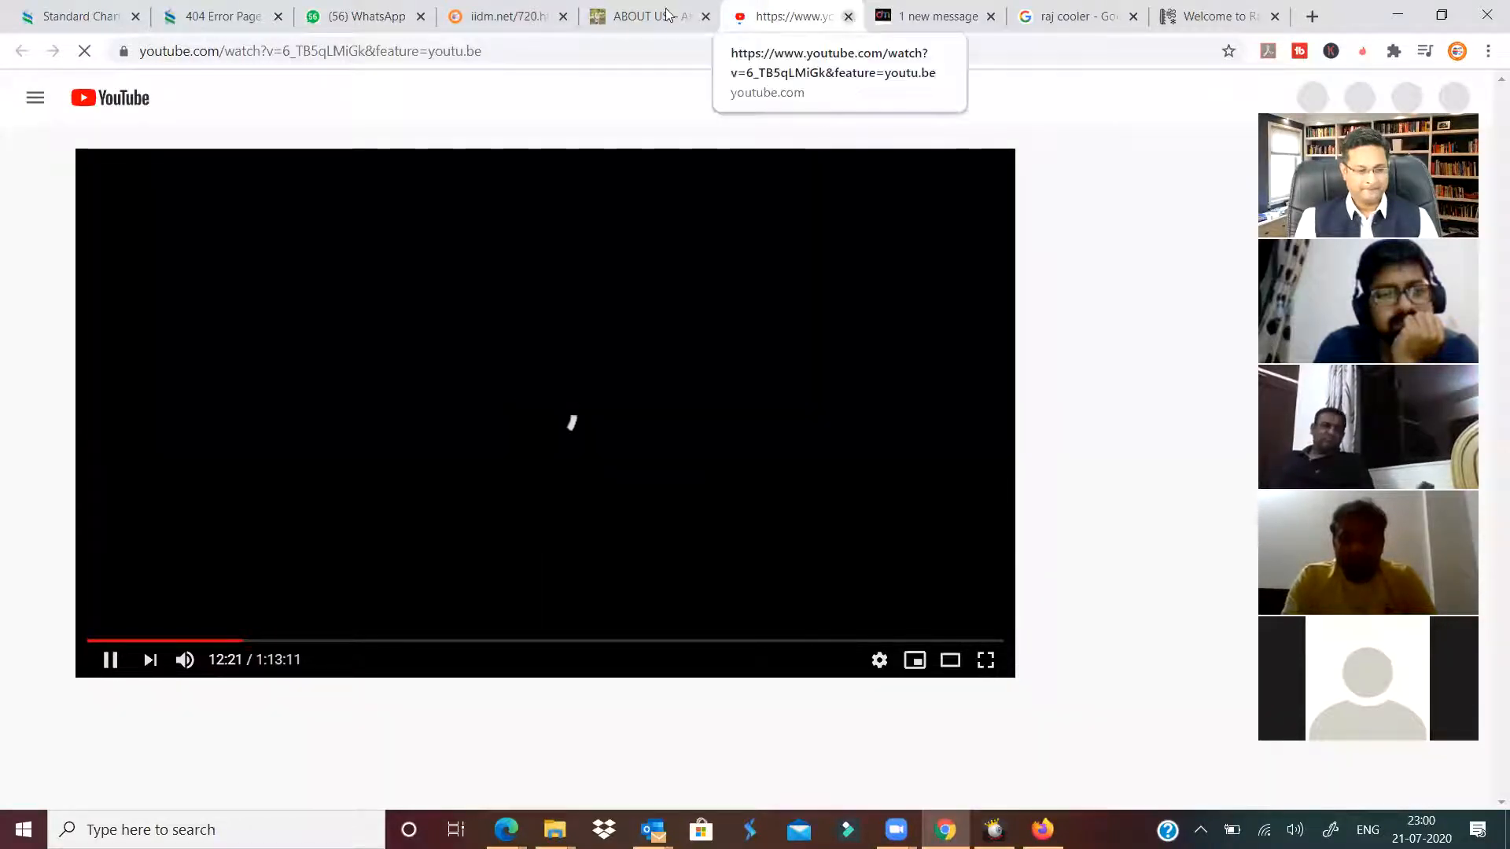
click(849, 20)
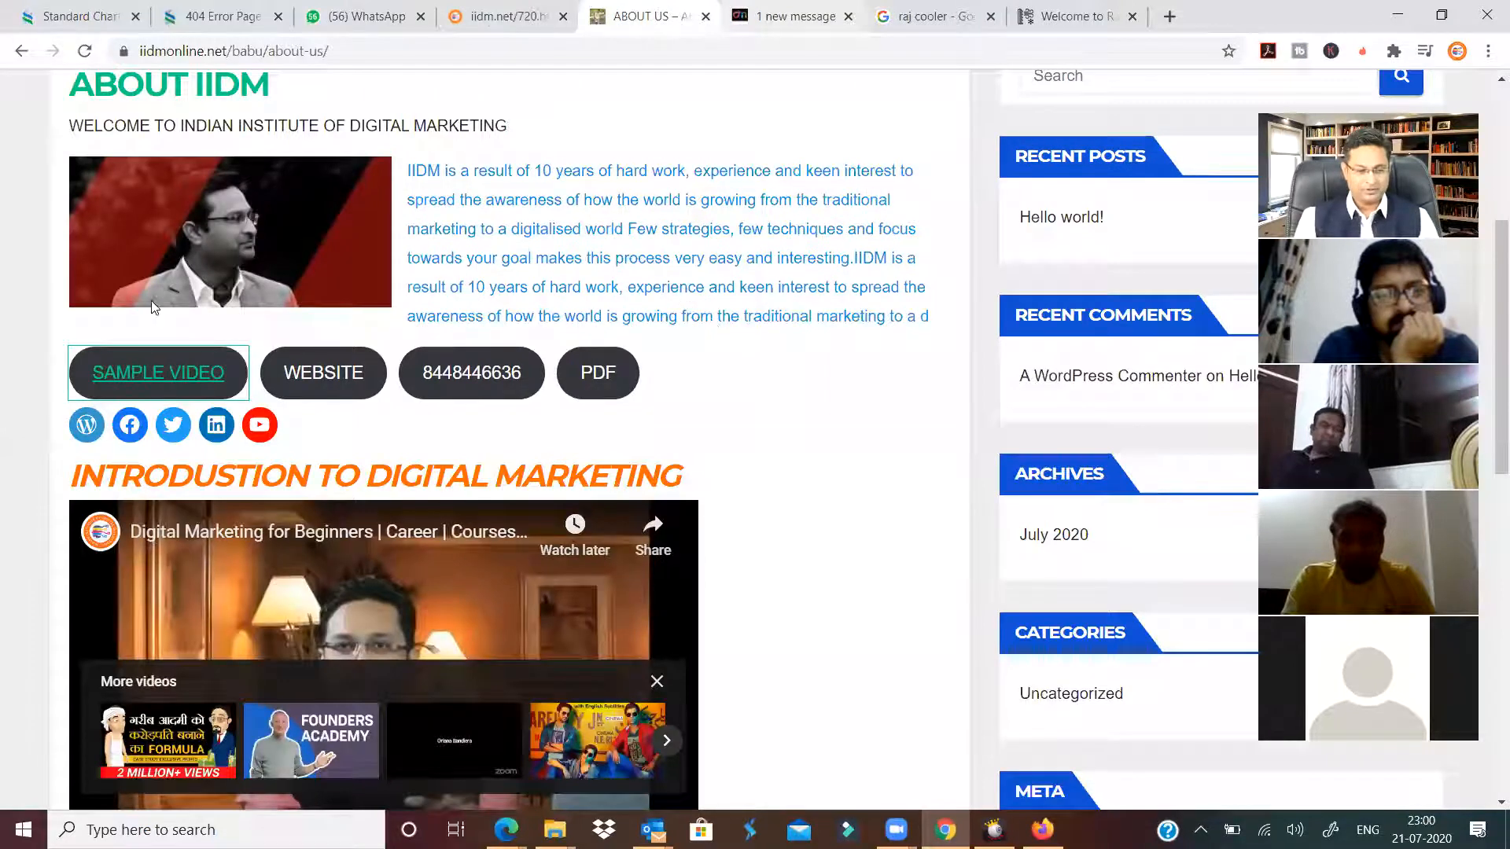
scroll(180, 310, up, 5)
click(92, 260)
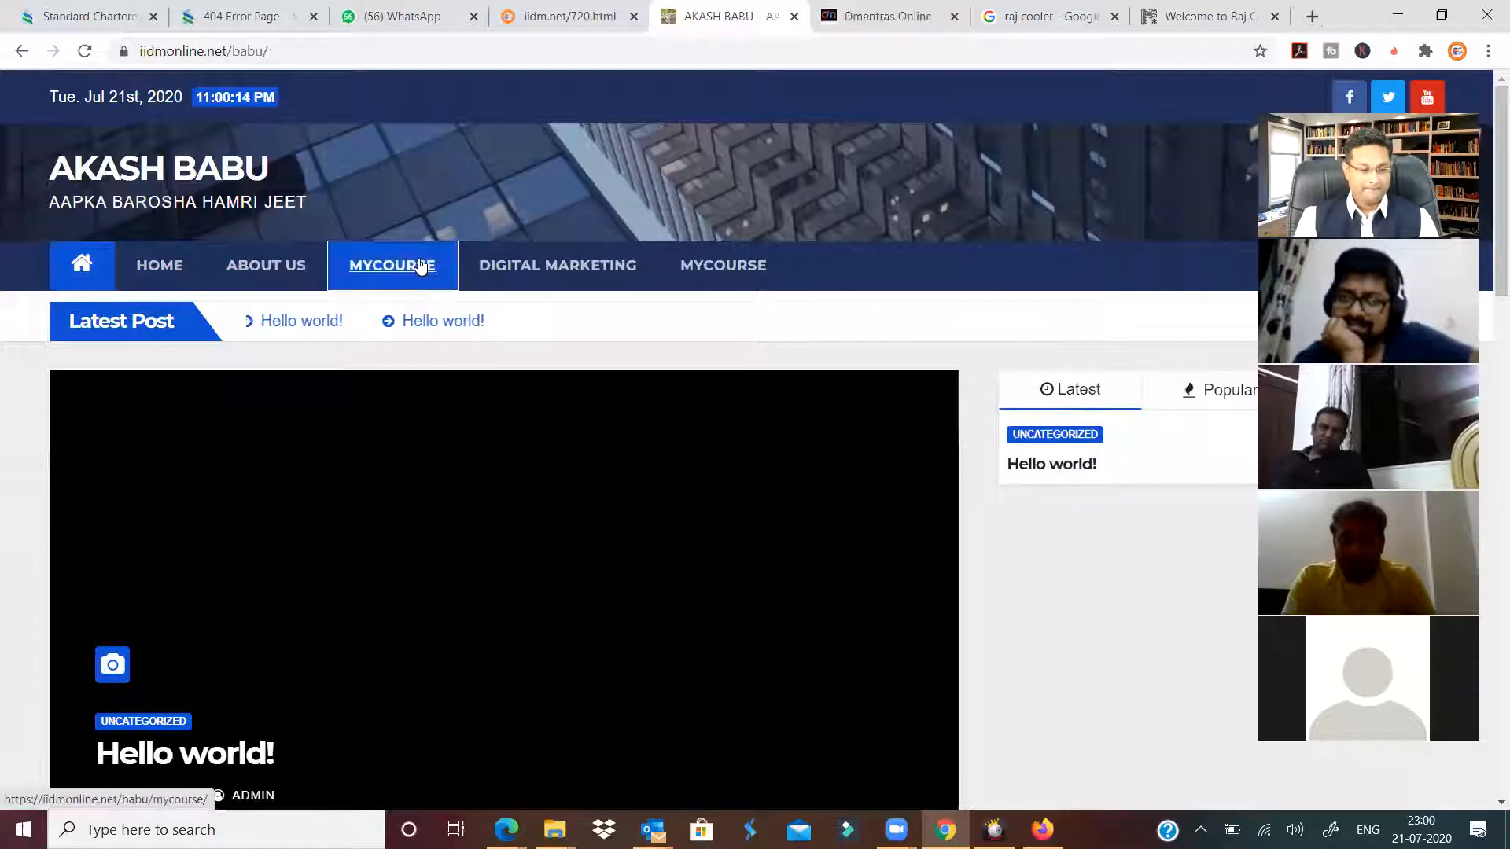
Open the MYCOURSE page and review the Digital Marketing Course Batch 720 table.
click(393, 265)
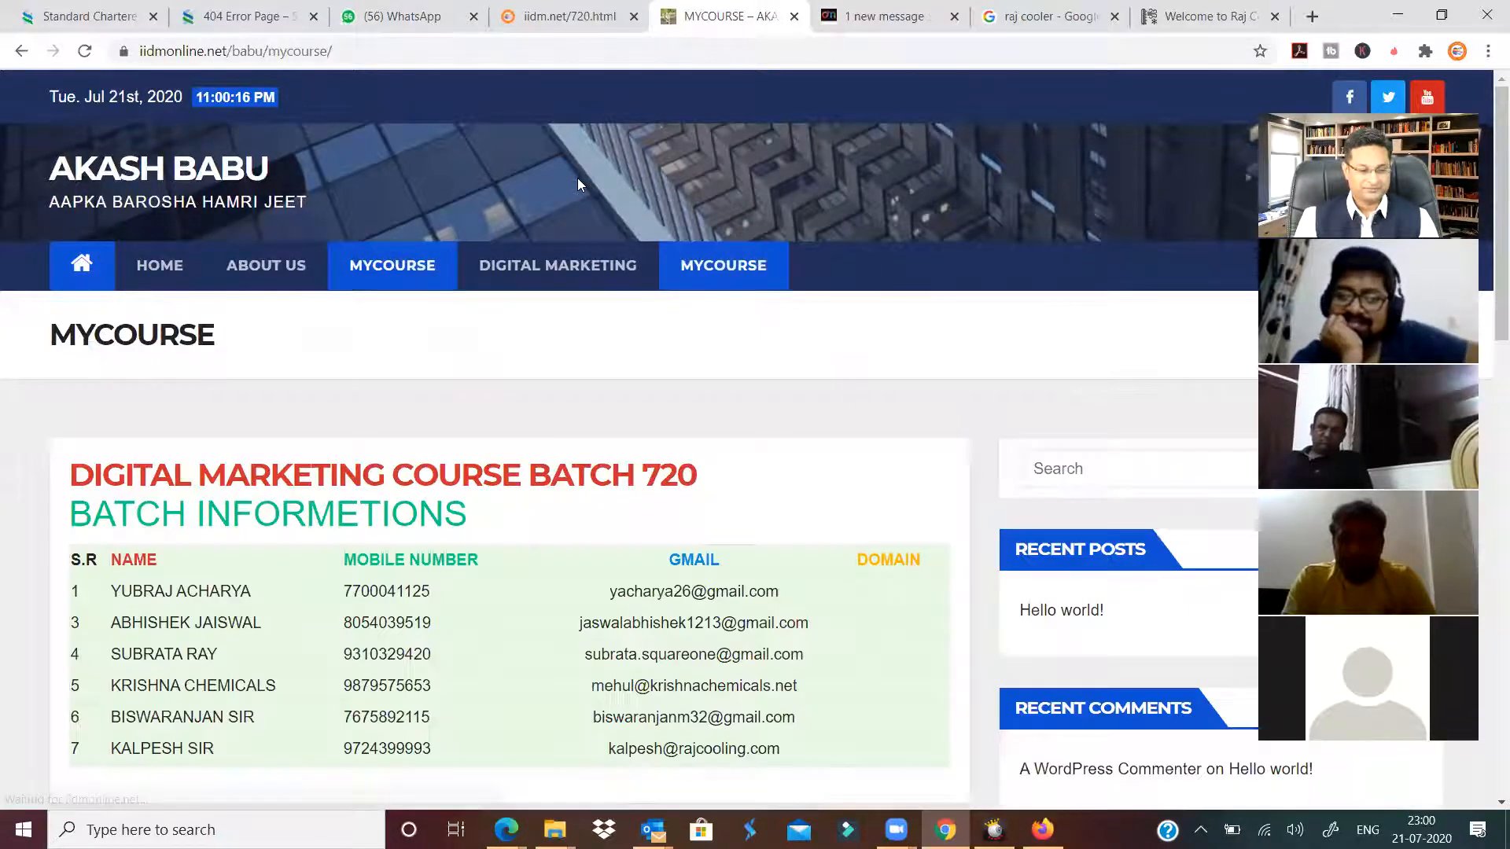
scroll(339, 398, down, 3)
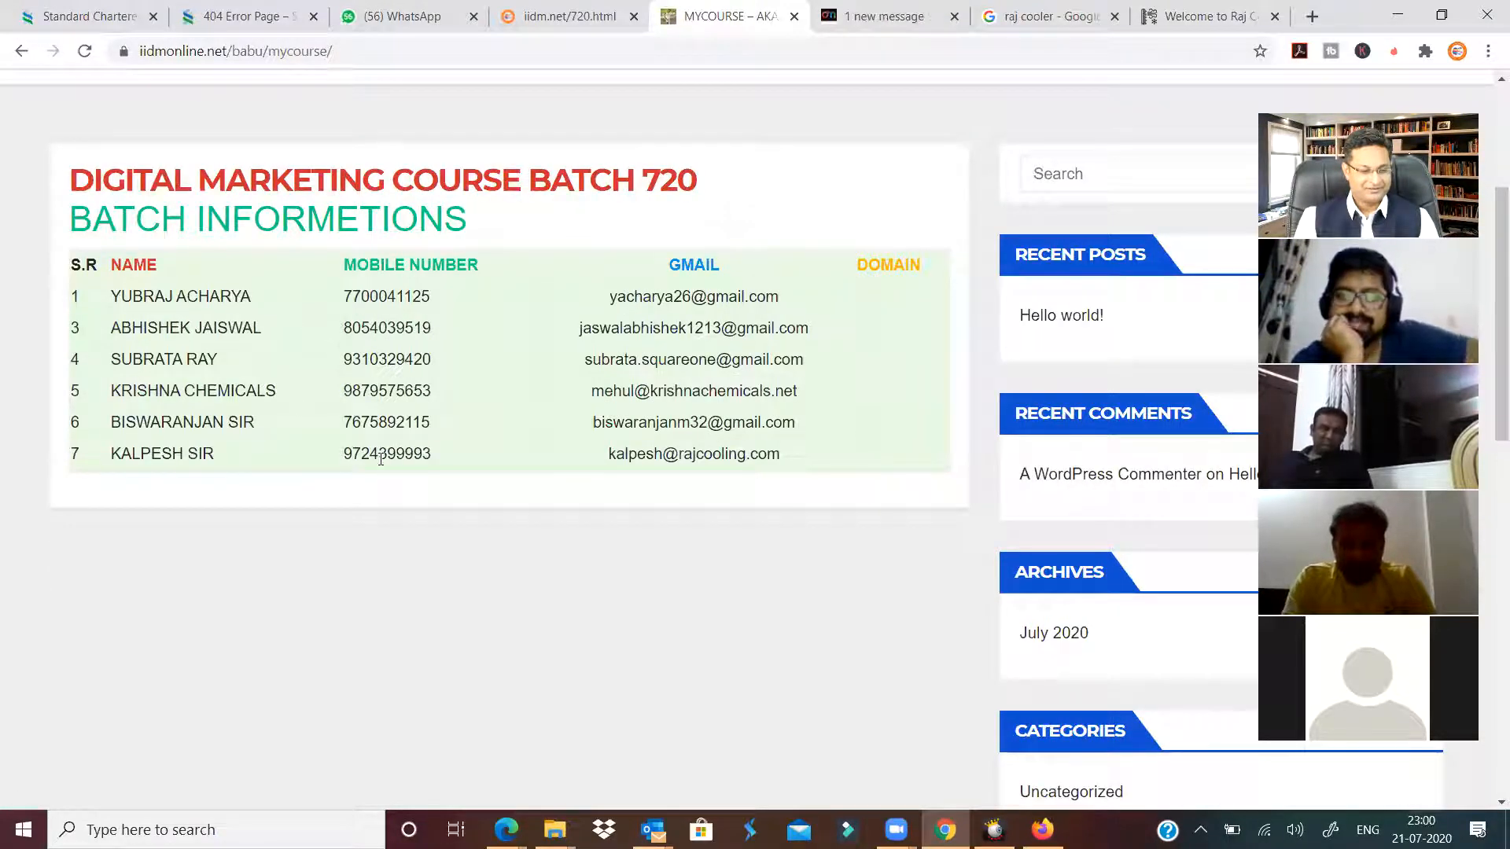
drag(795, 464, 250, 302)
drag(100, 300, 101, 299)
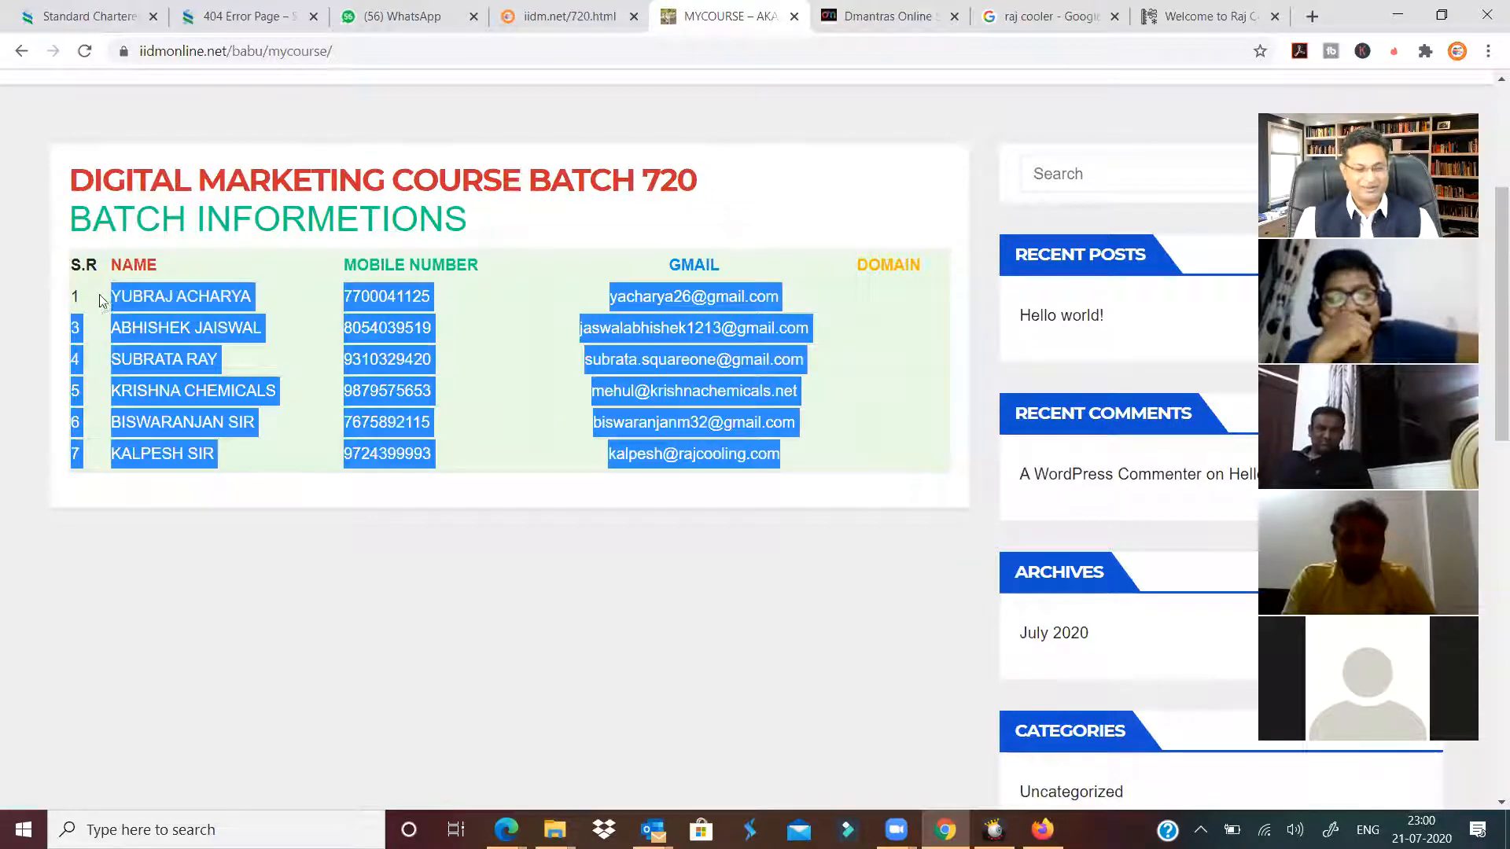
click(797, 176)
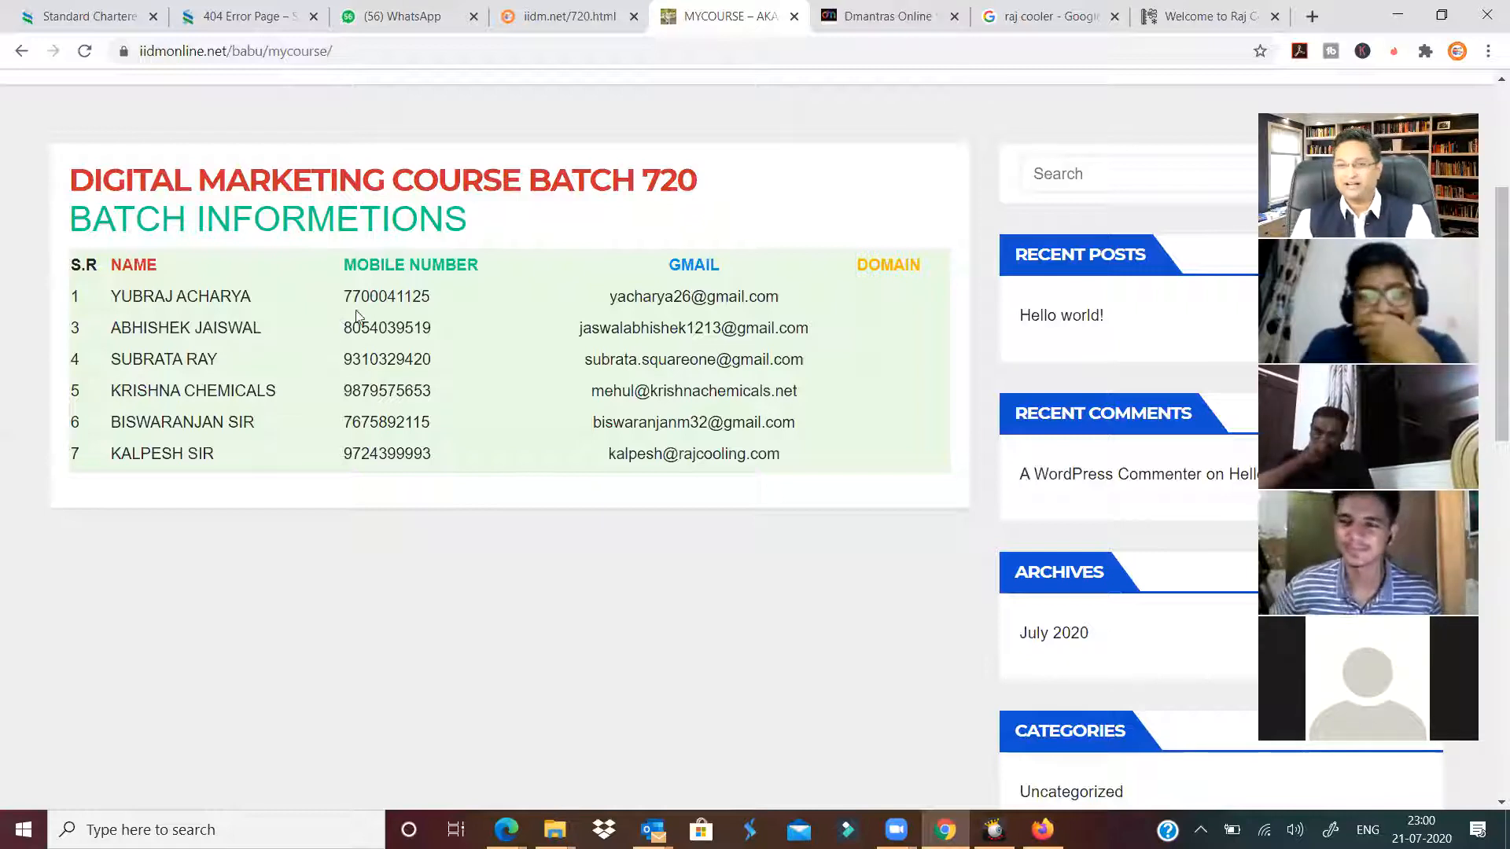
scroll(366, 311, up, 3)
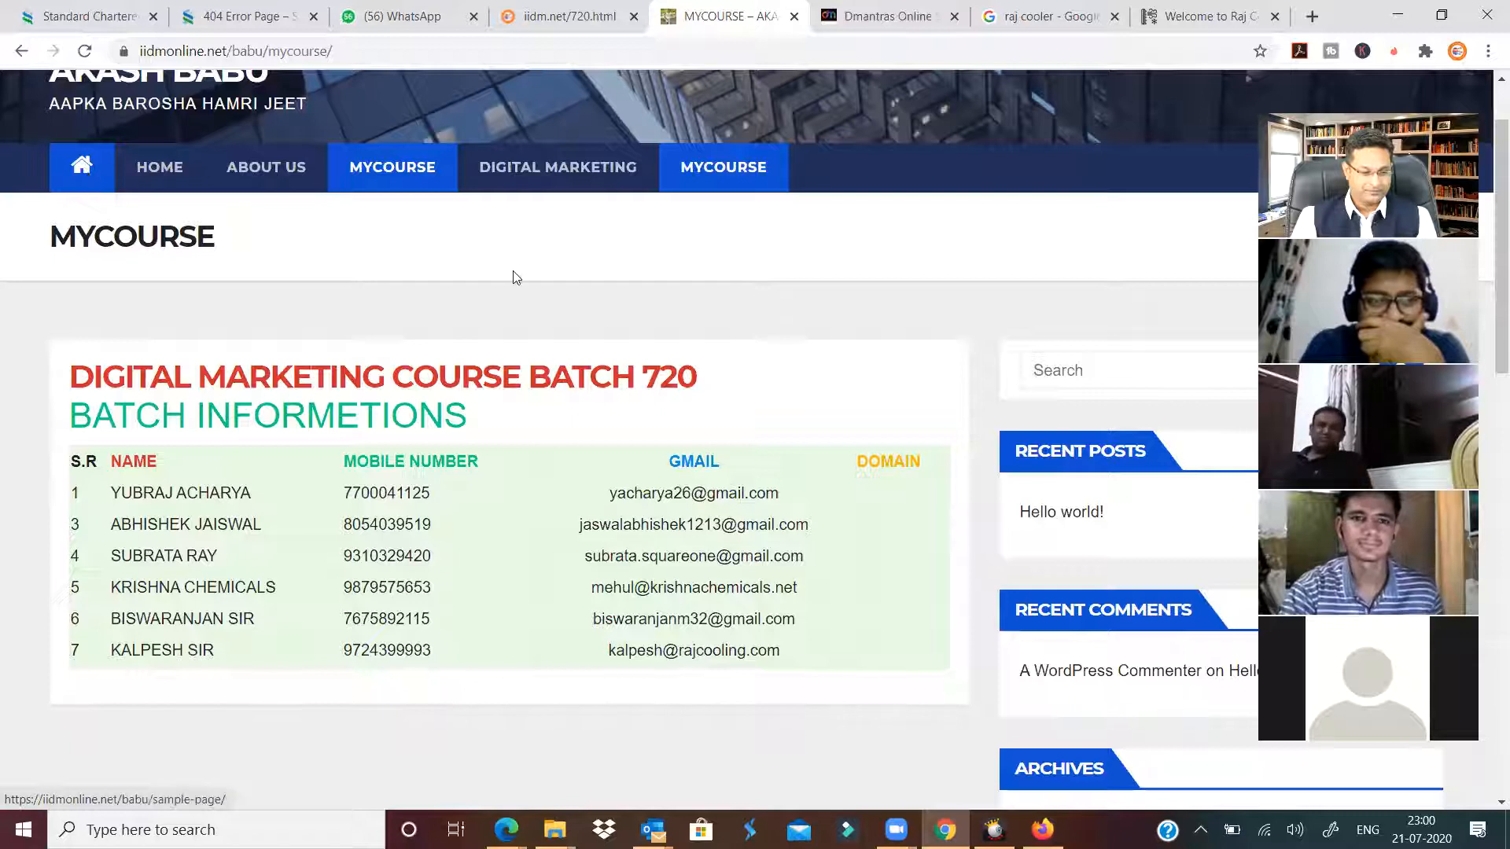
scroll(511, 276, up, 2)
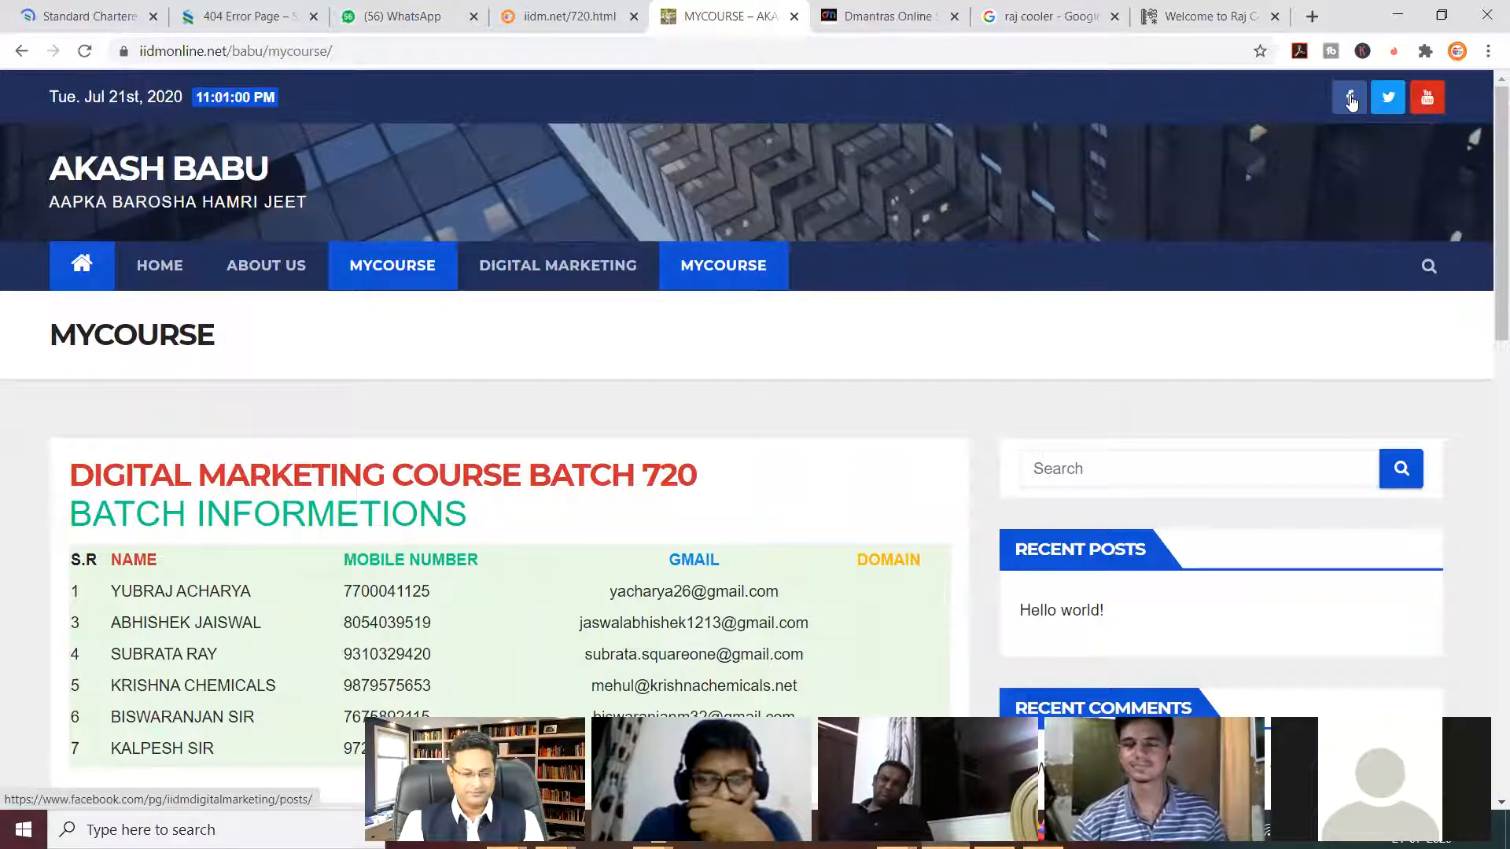
click(1350, 101)
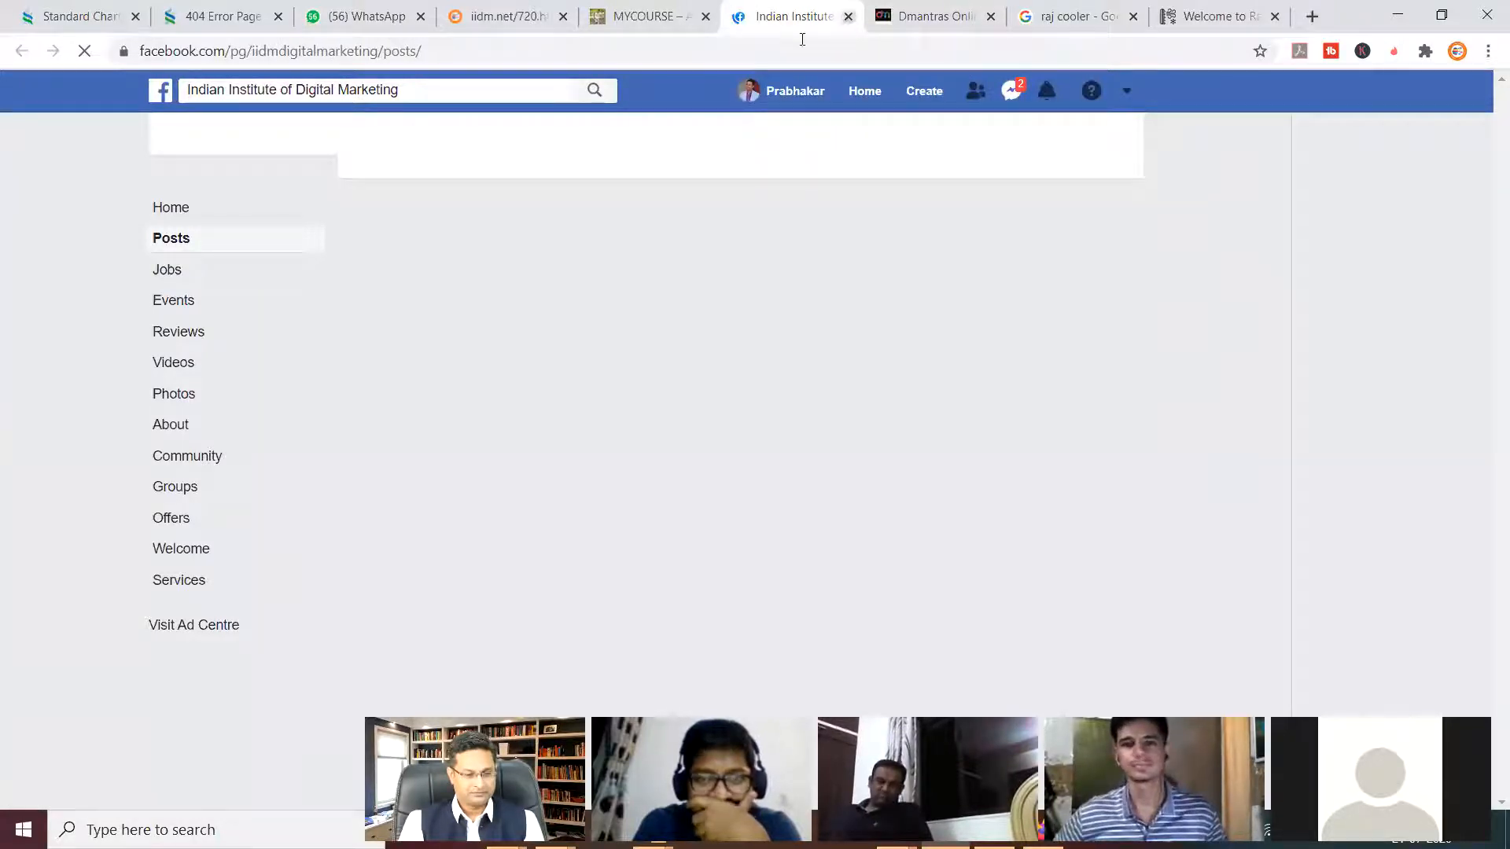
click(848, 17)
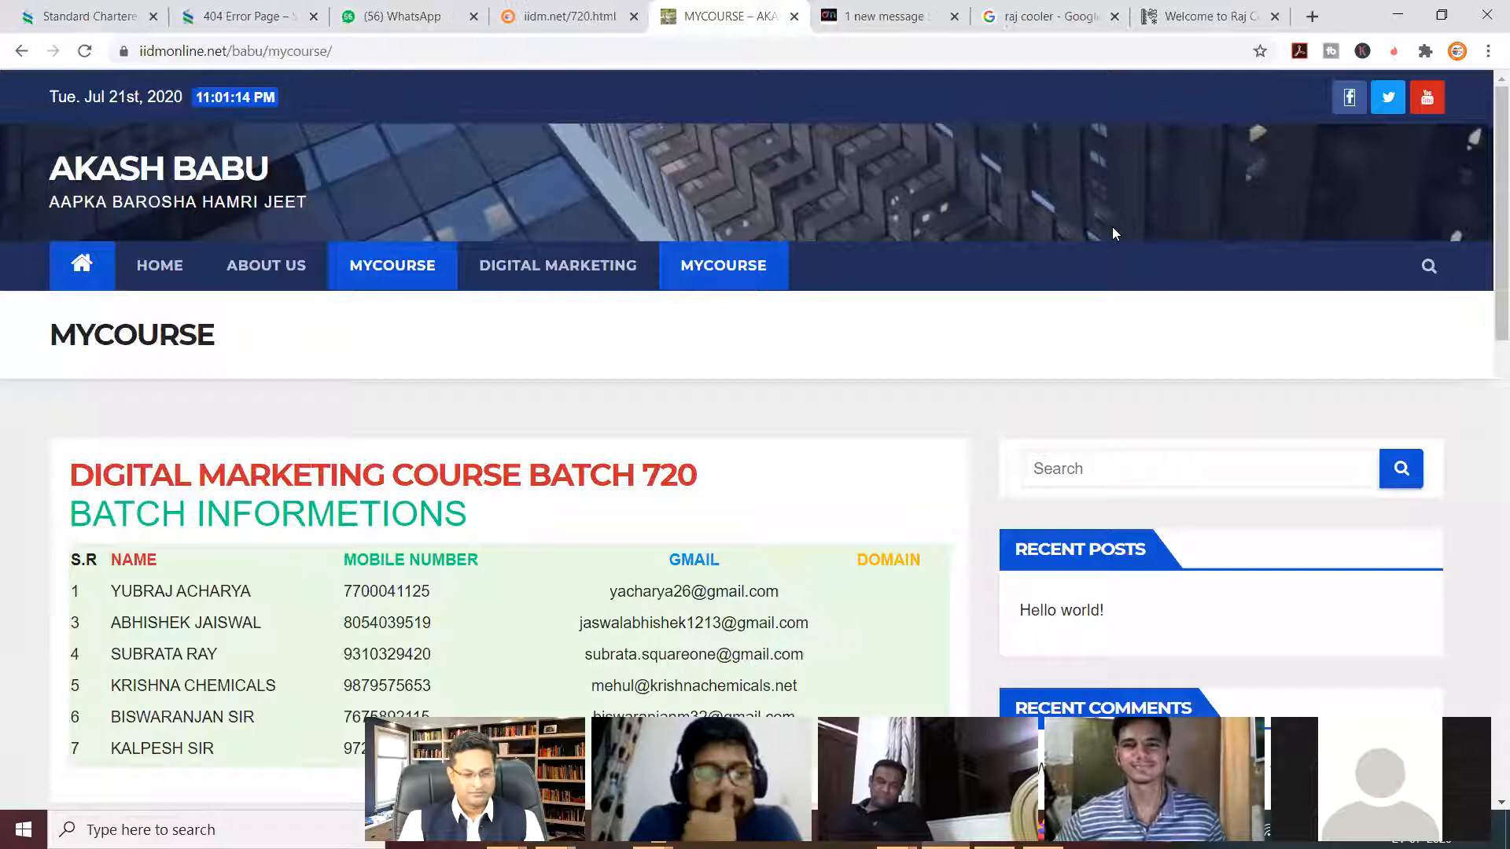
scroll(913, 398, down, 15)
scroll(877, 414, down, 6)
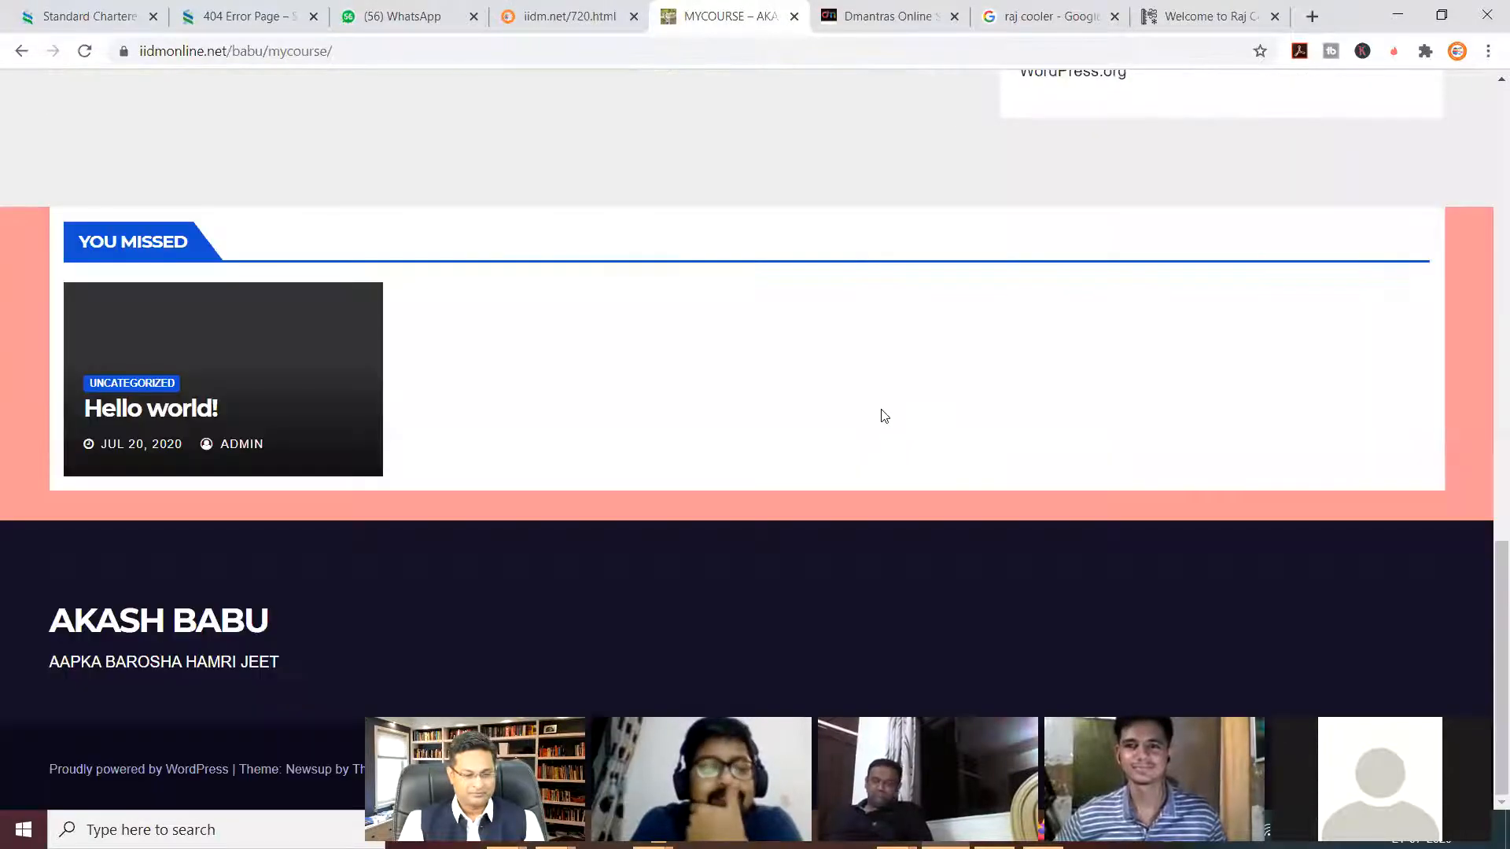
scroll(882, 417, up, 20)
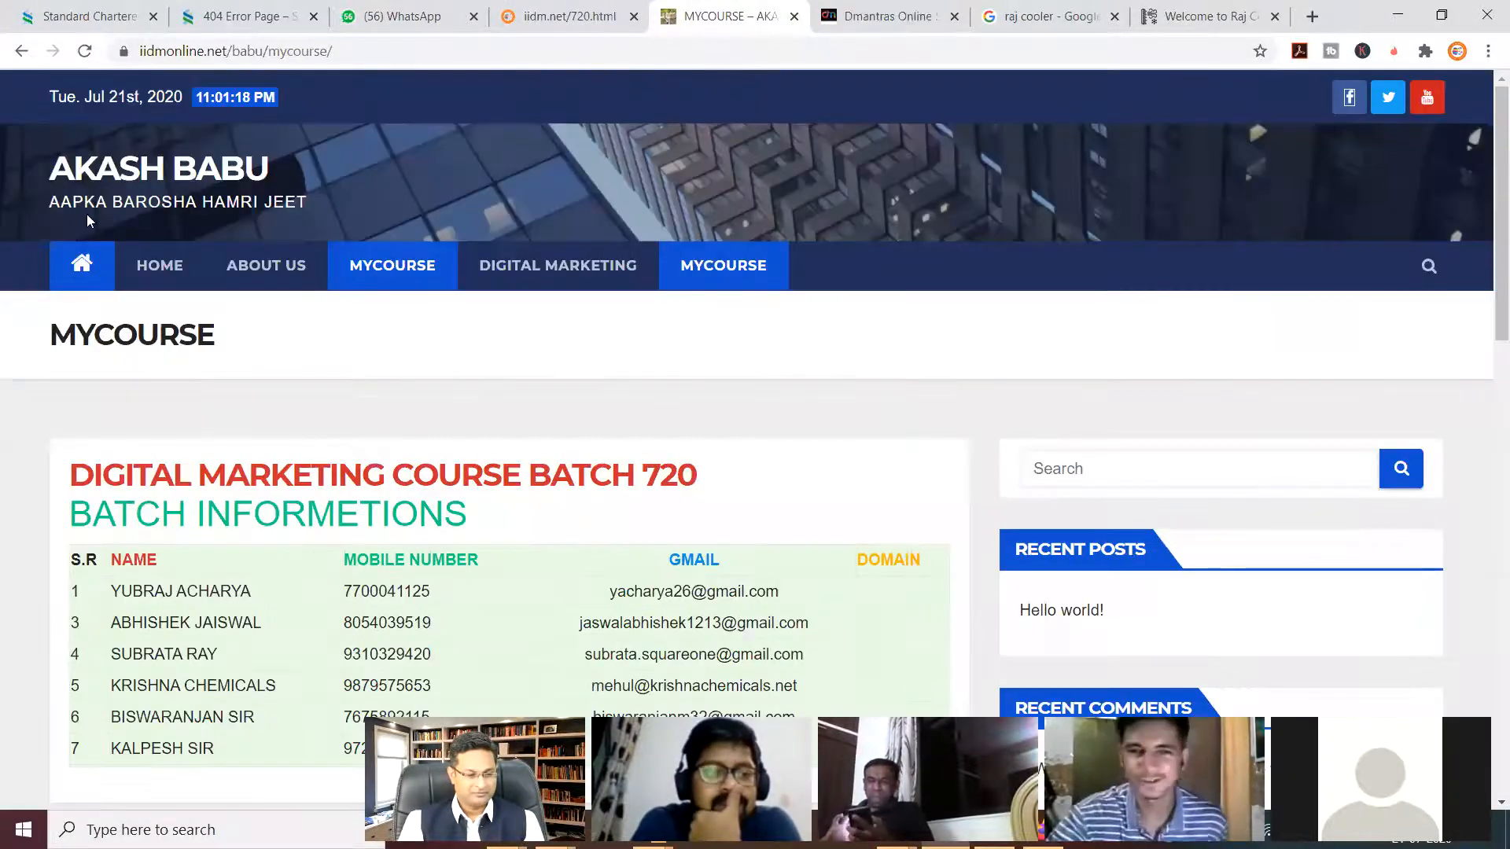
click(85, 271)
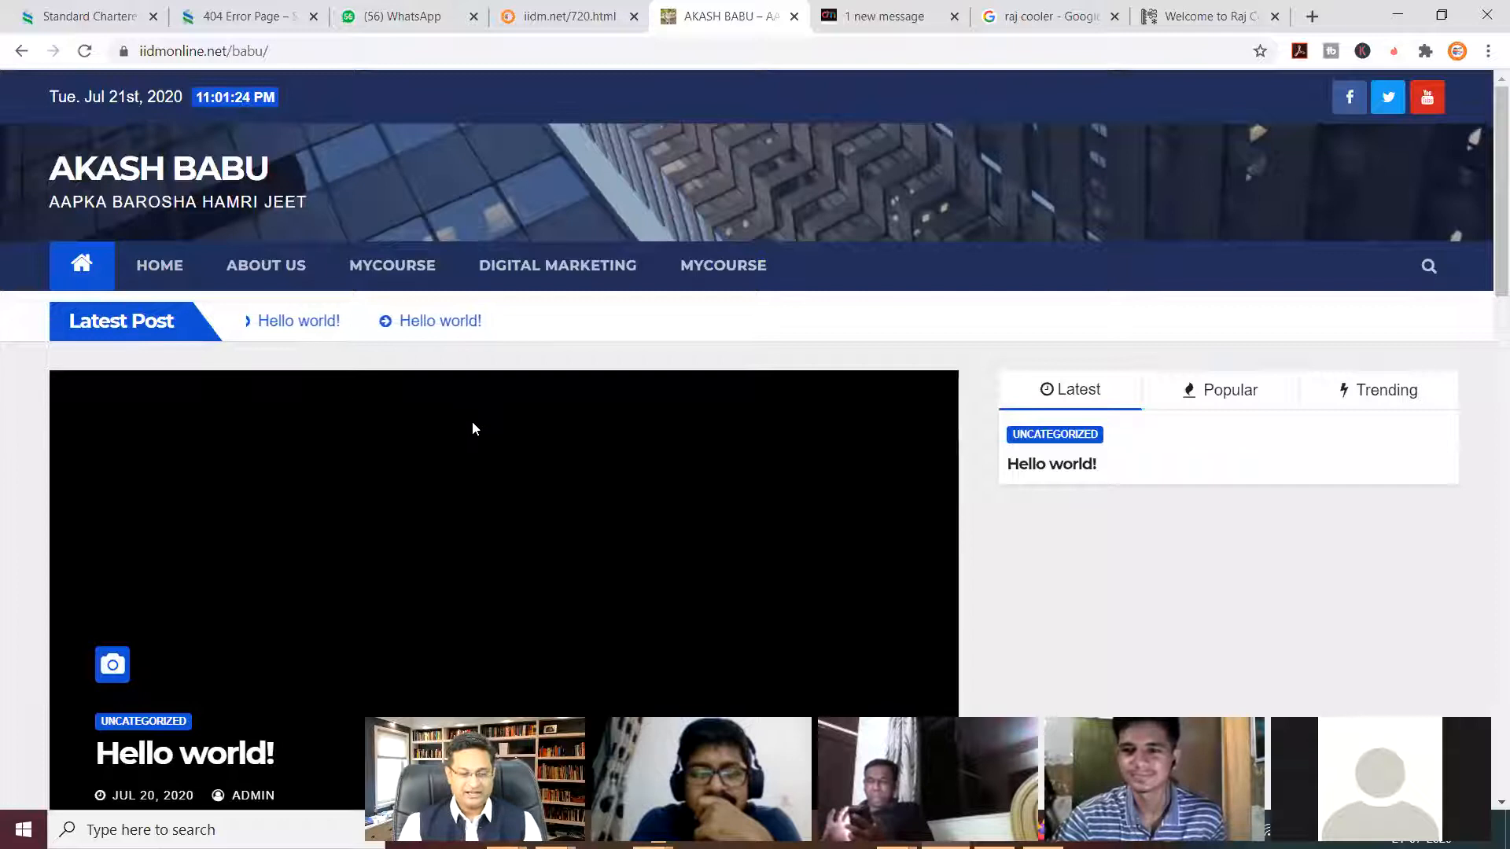
Scroll through the course site's home page and open the 'Hello world!' post.
scroll(472, 421, down, 2)
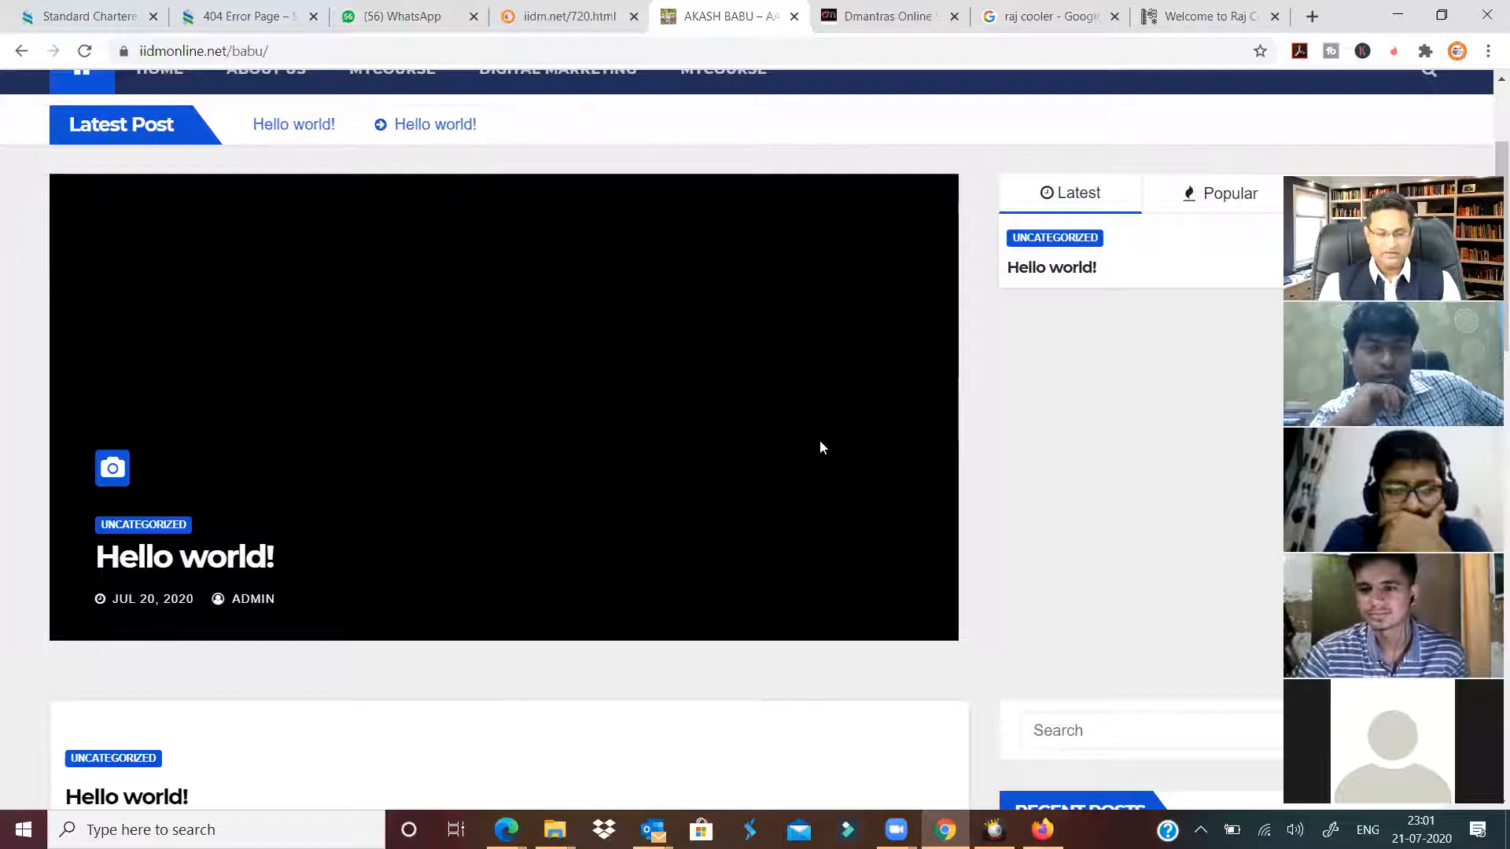
scroll(833, 448, down, 3)
scroll(786, 440, up, 1)
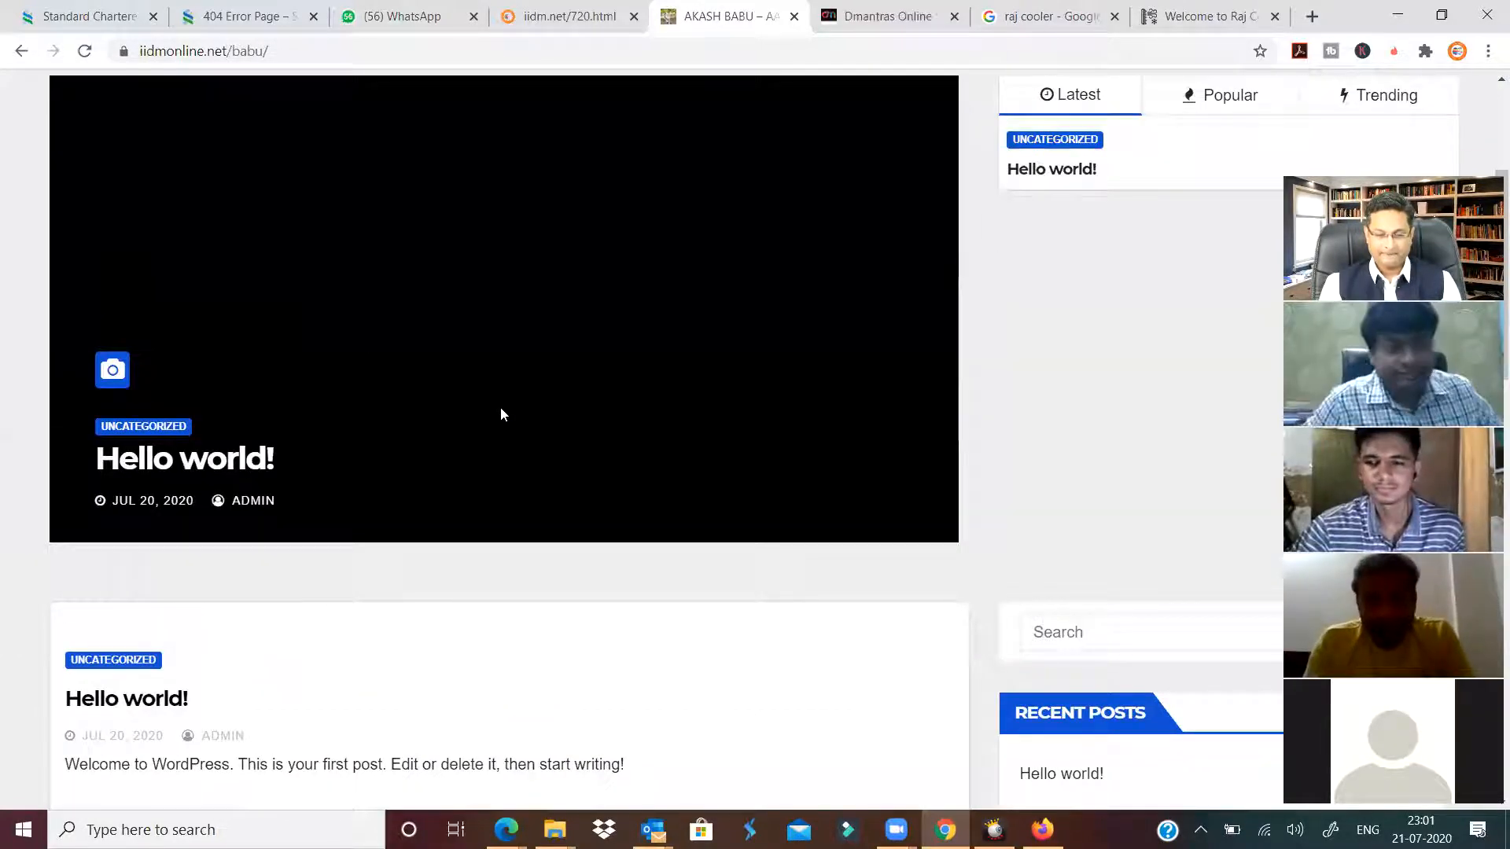
scroll(501, 414, up, 4)
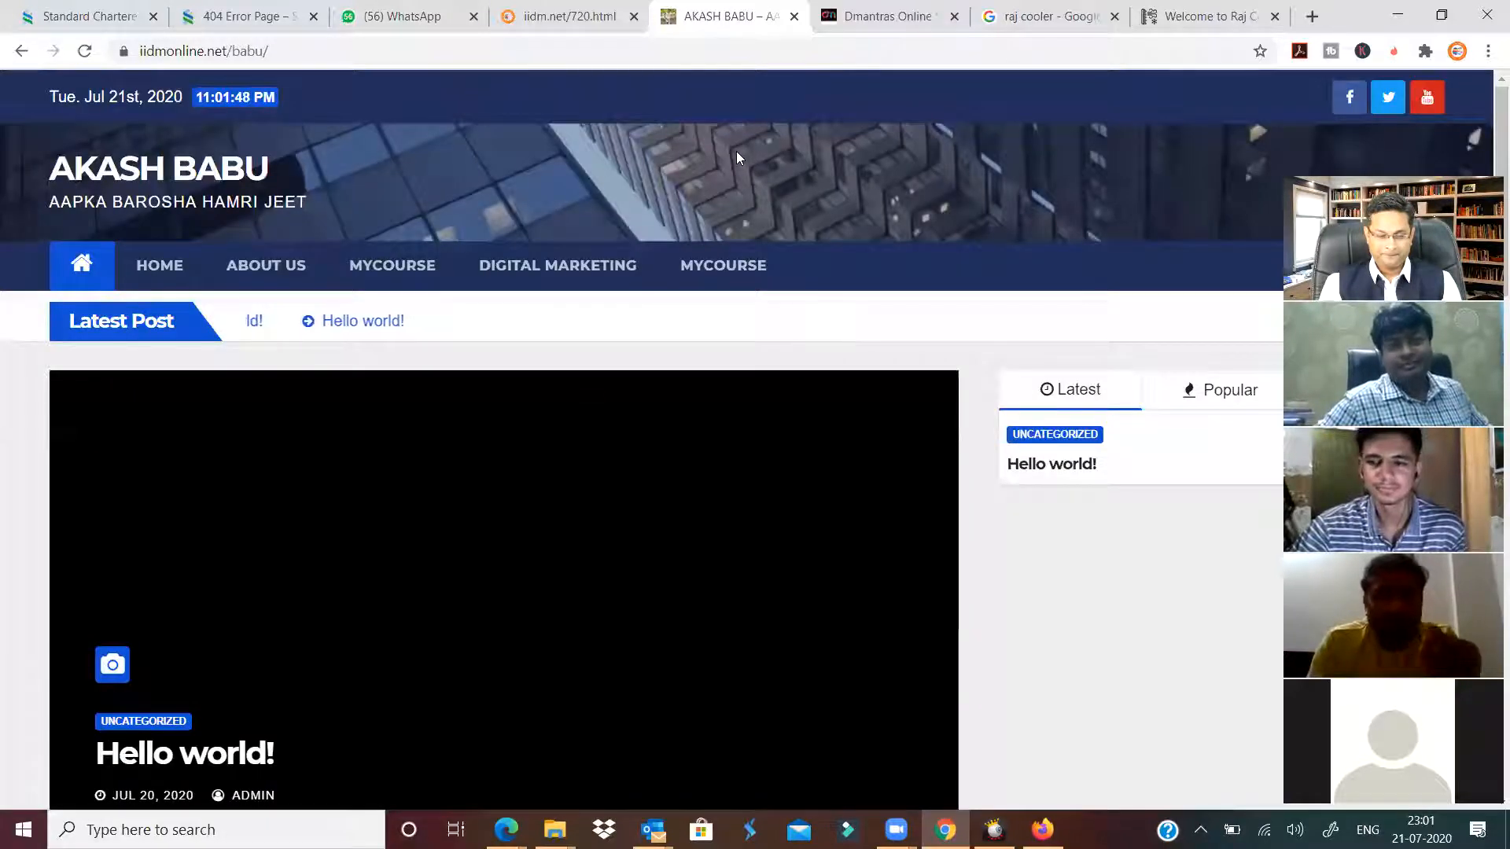
scroll(755, 228, down, 1)
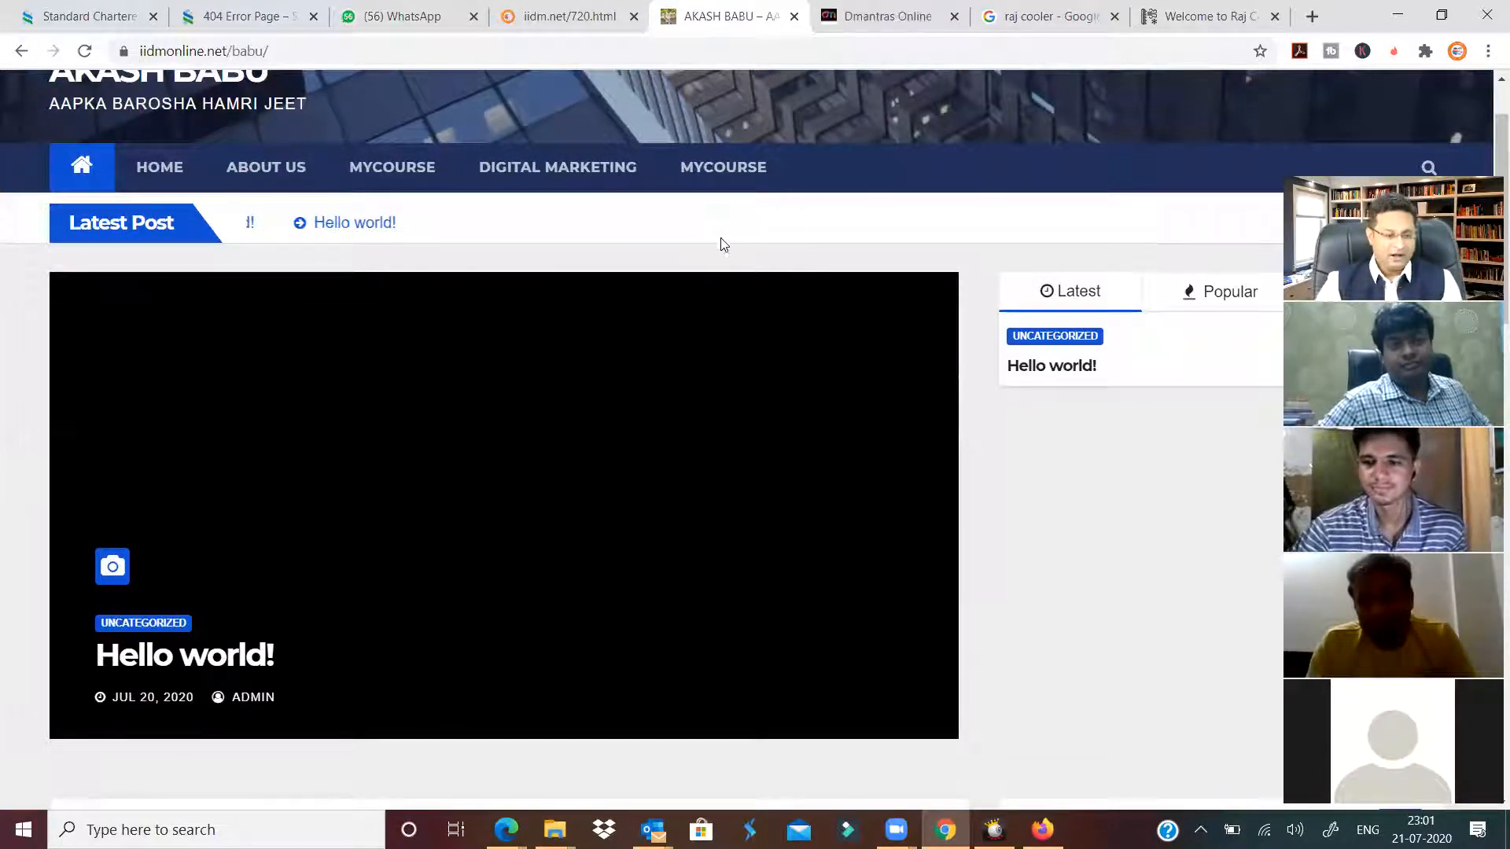
click(381, 592)
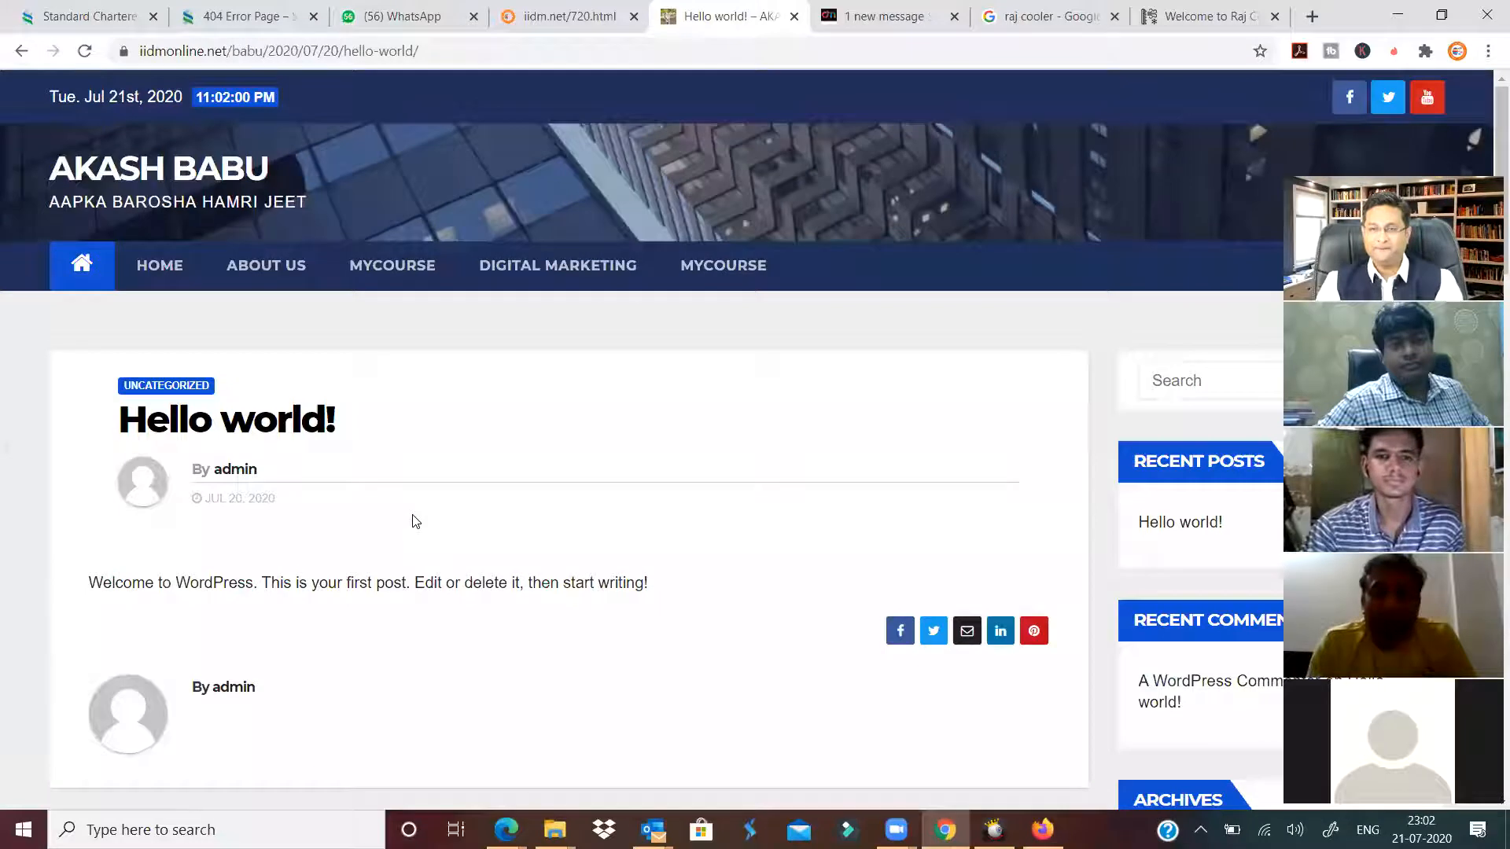
scroll(417, 523, down, 1)
scroll(328, 493, up, 1)
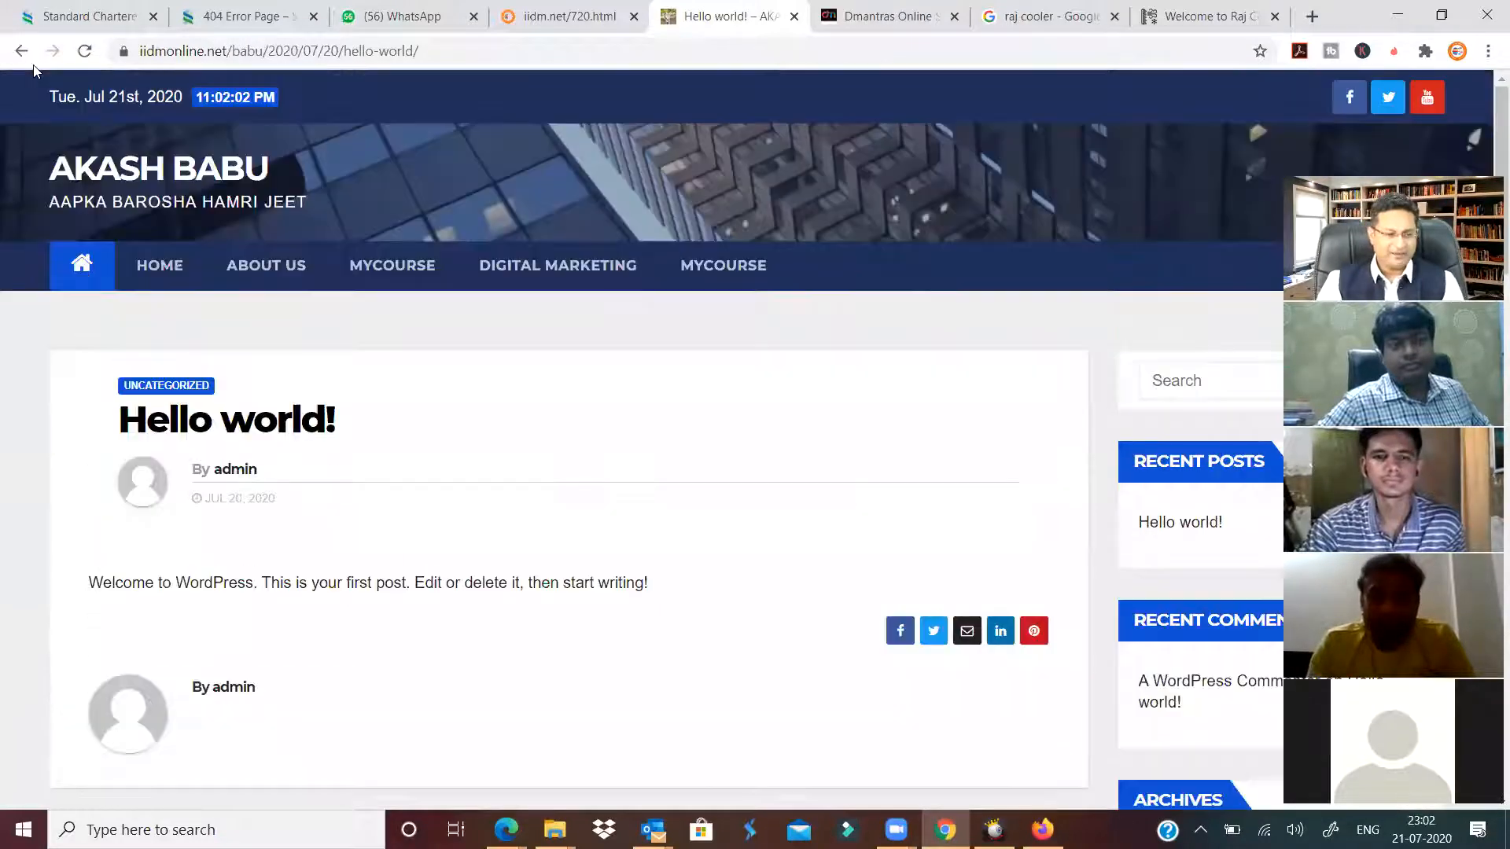
key(alt+Left)
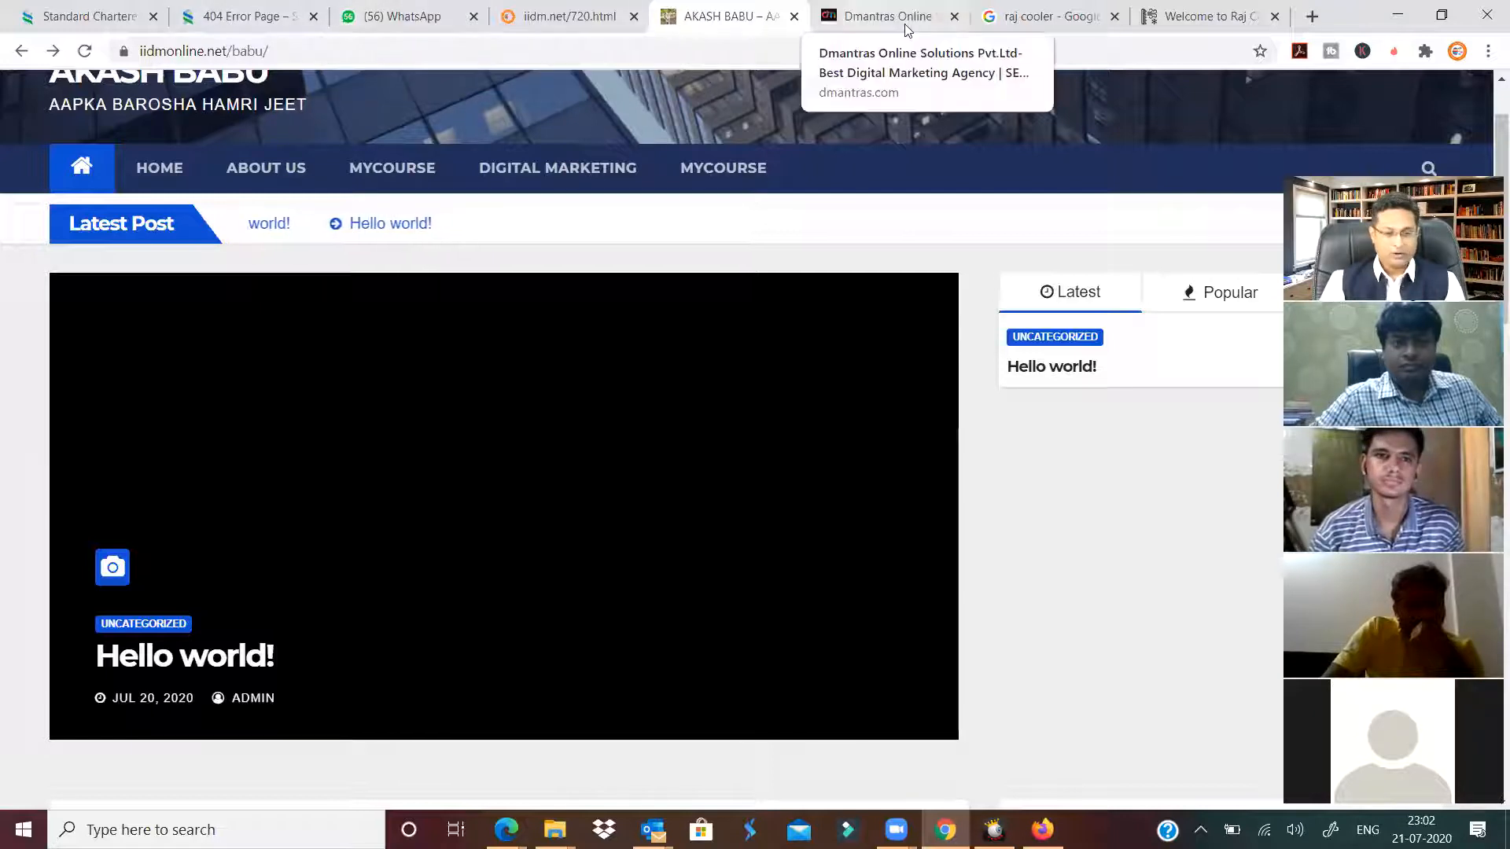
click(591, 16)
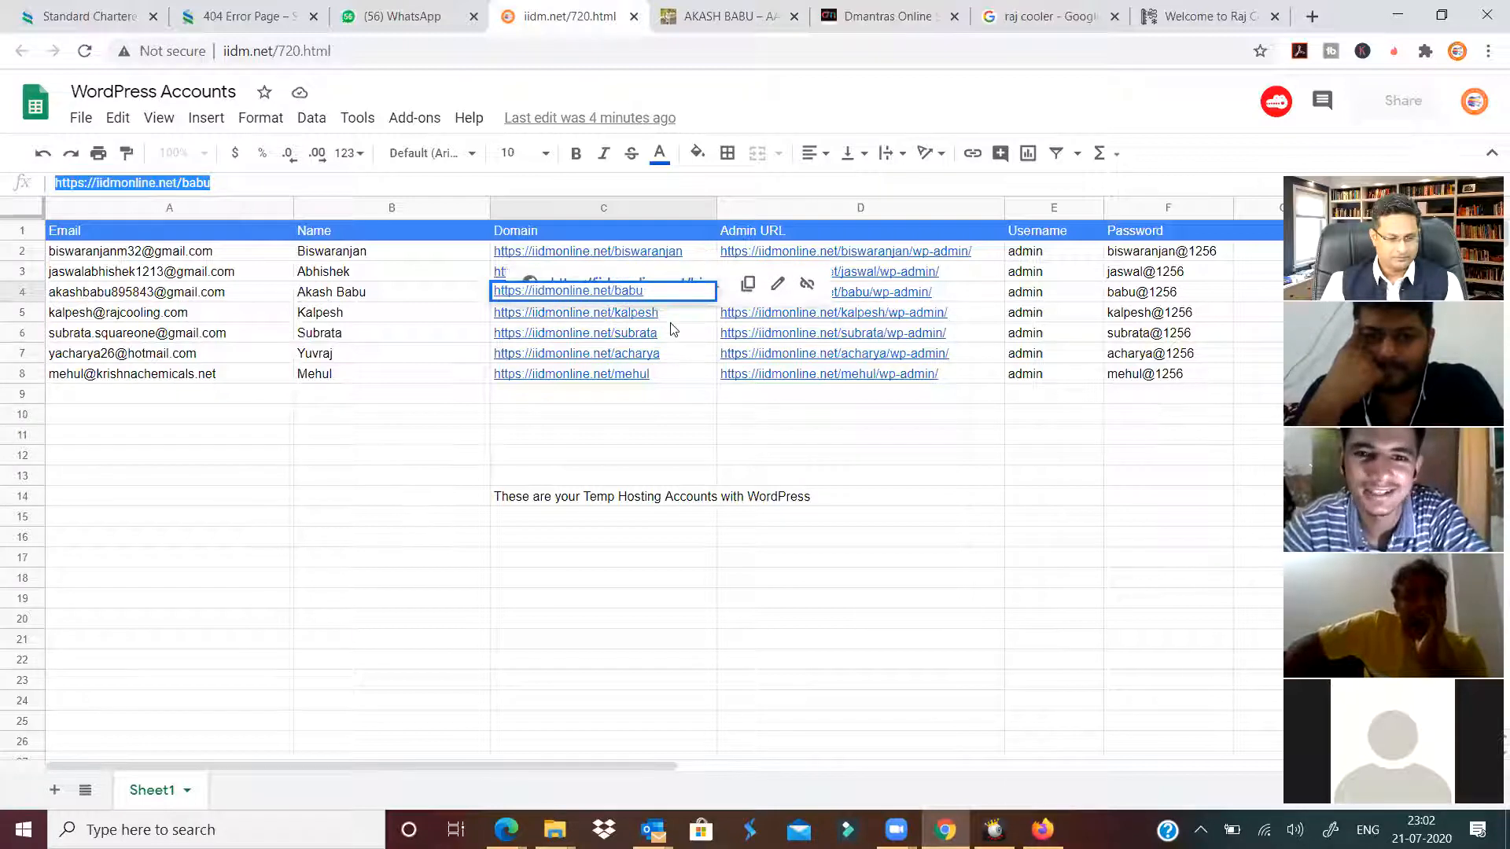
Copy the row 3 domain address from the WordPress Accounts sheet, then select the Dmantras tab's address bar.
click(654, 426)
mouse_move(674, 377)
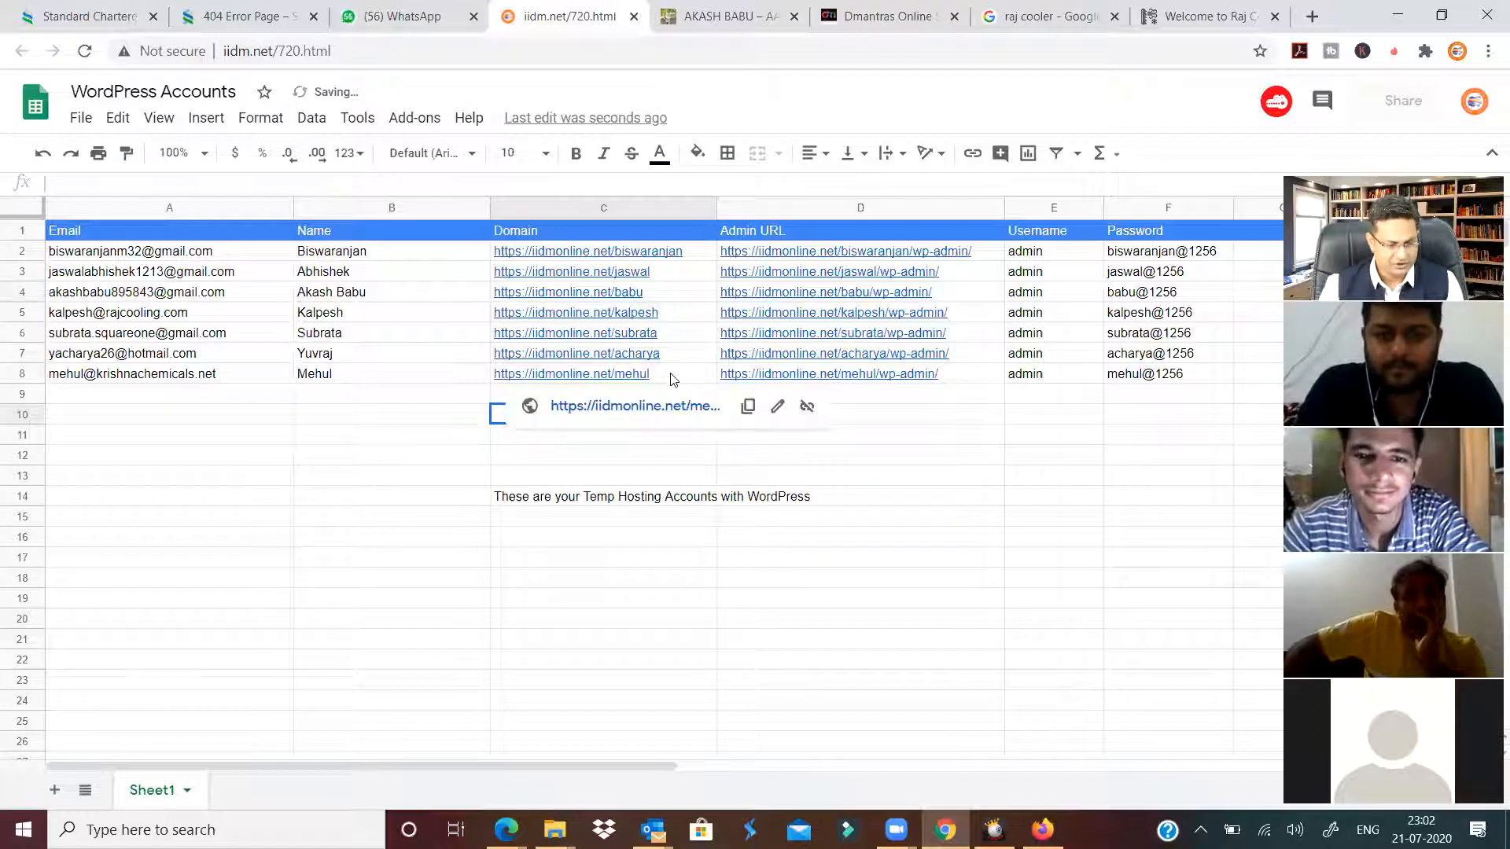
click(675, 378)
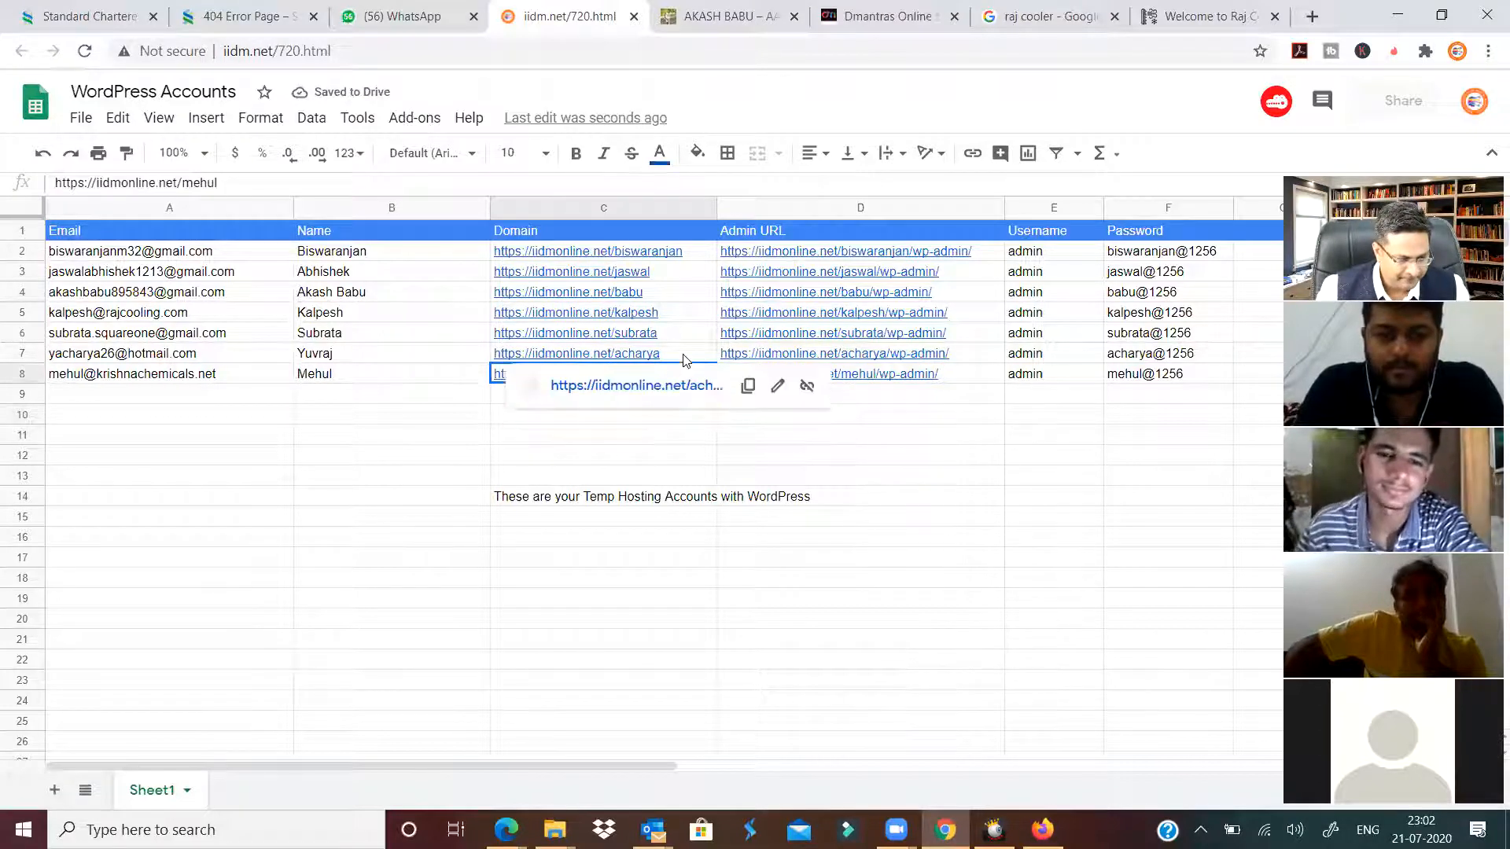
click(684, 360)
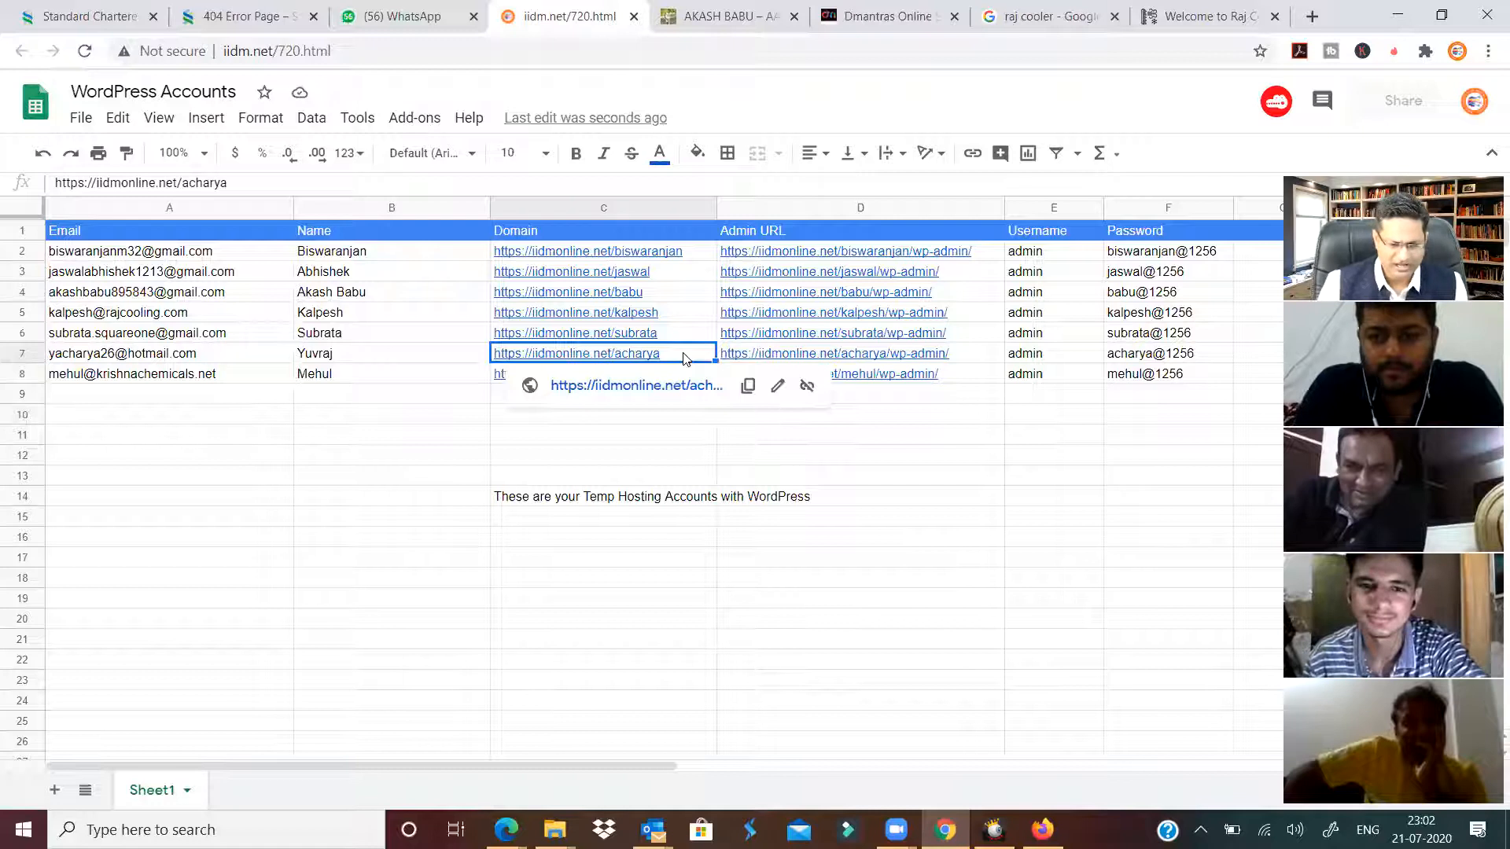
mouse_move(673, 338)
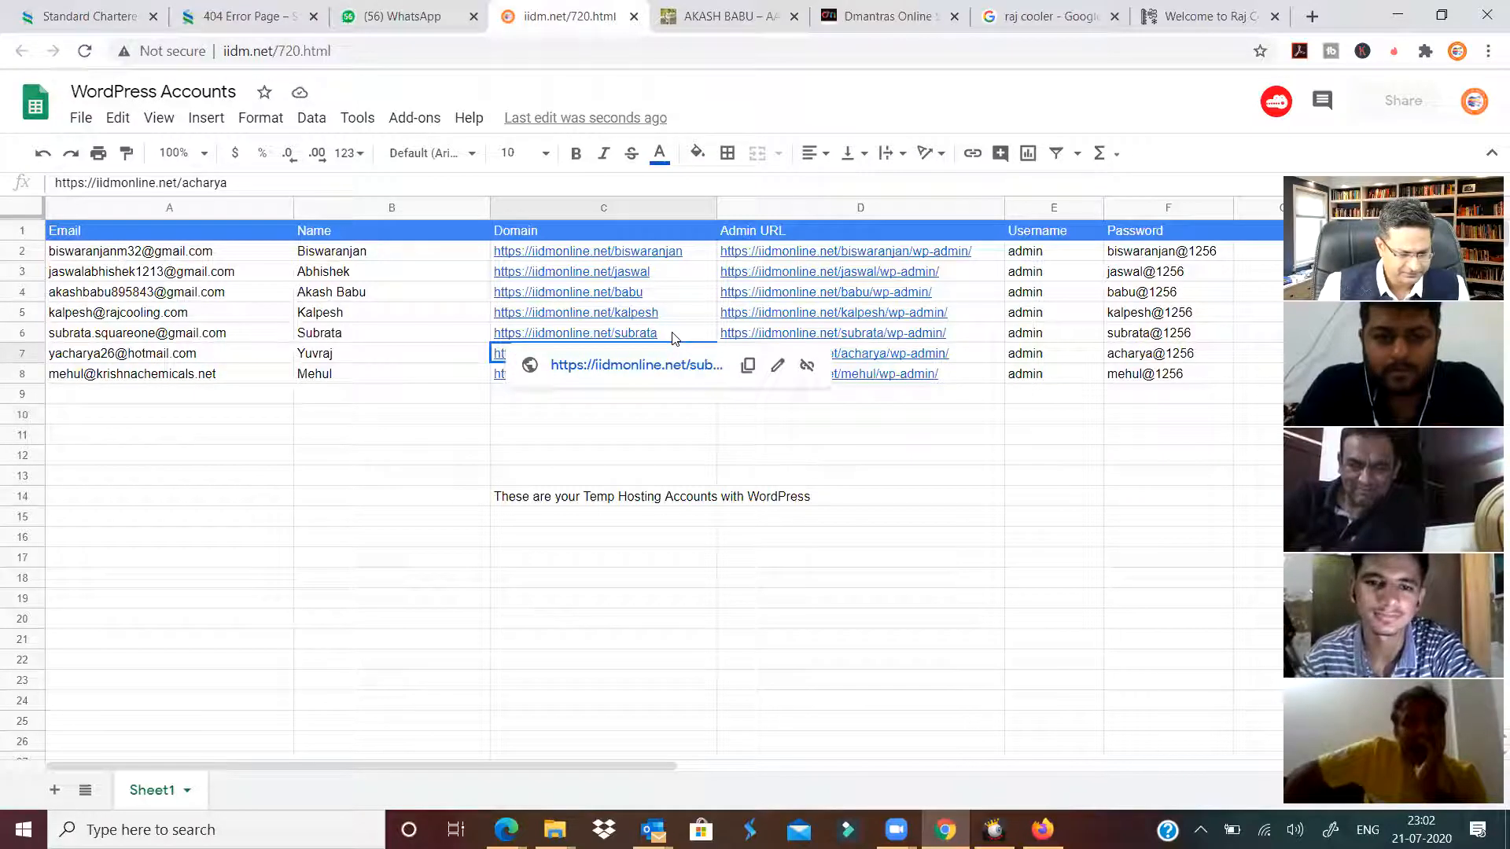
click(675, 272)
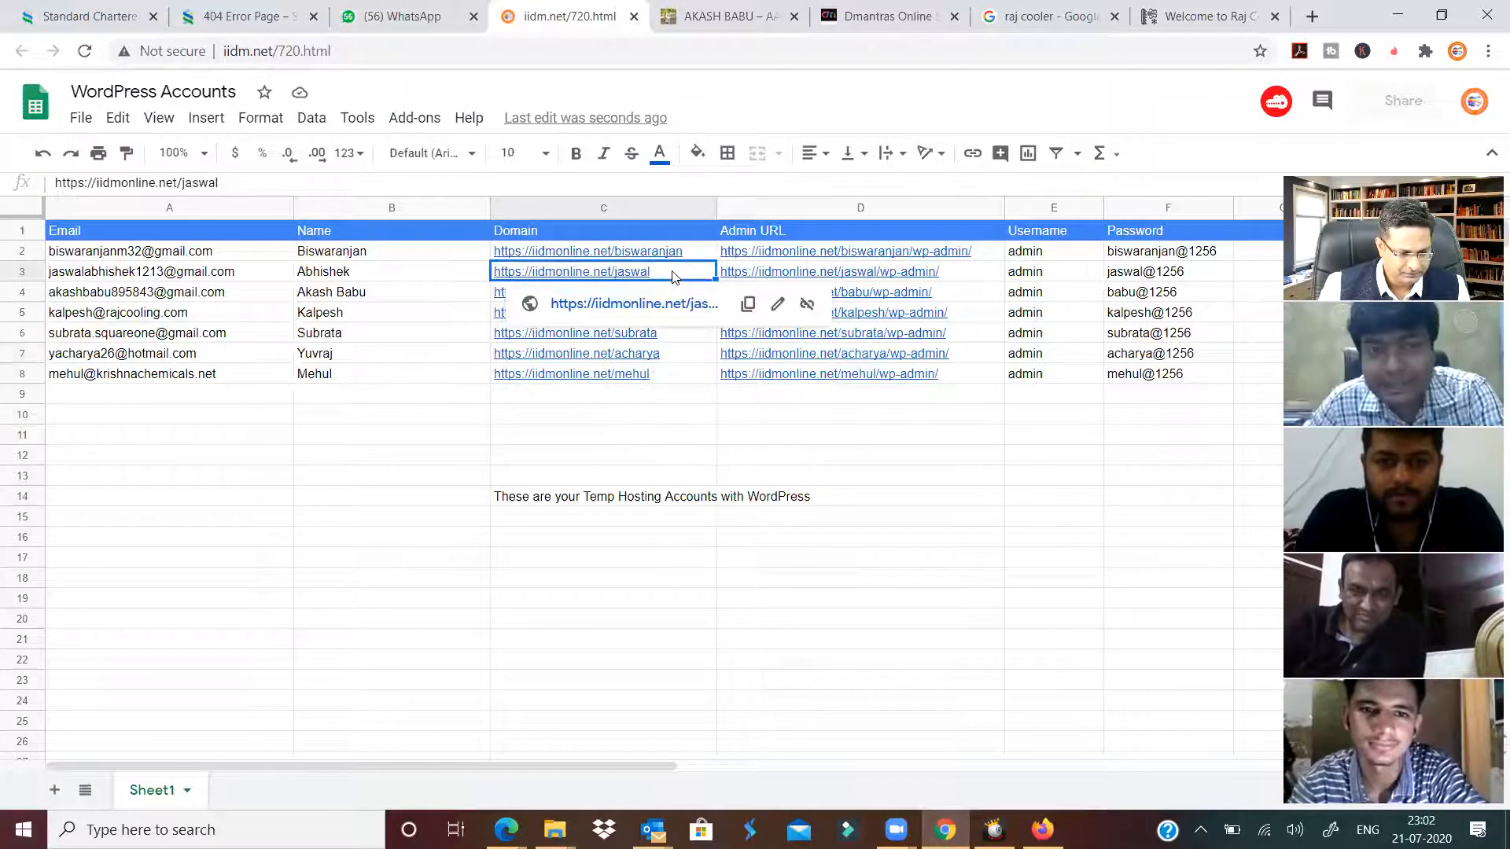
triple_click(252, 179)
key(ctrl+c)
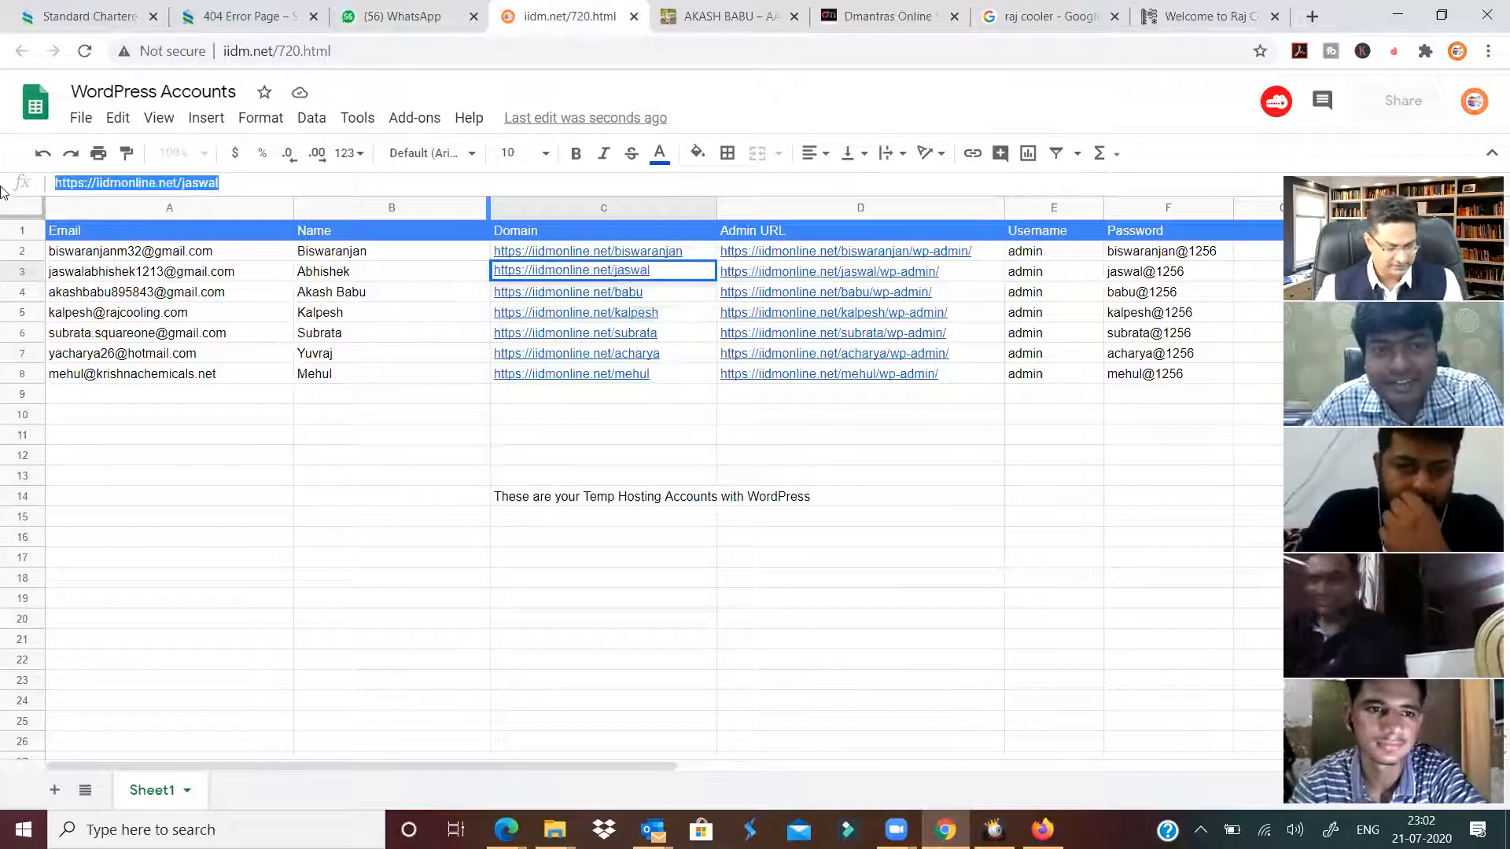
click(904, 18)
click(879, 55)
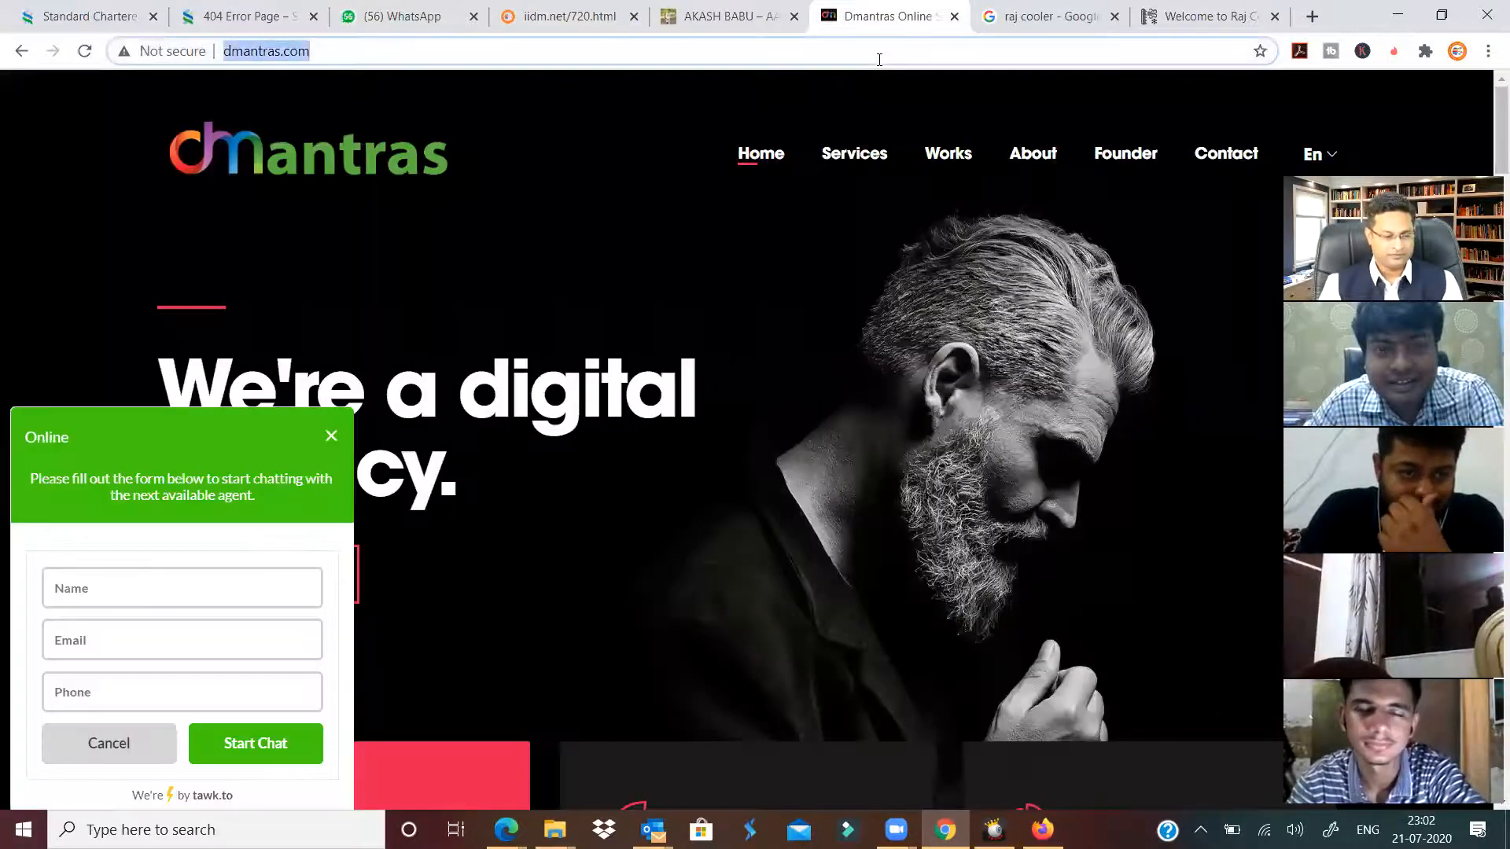
Load the copied site address in the Dmantras tab and scroll its home page.
key(ctrl+v)
key(Return)
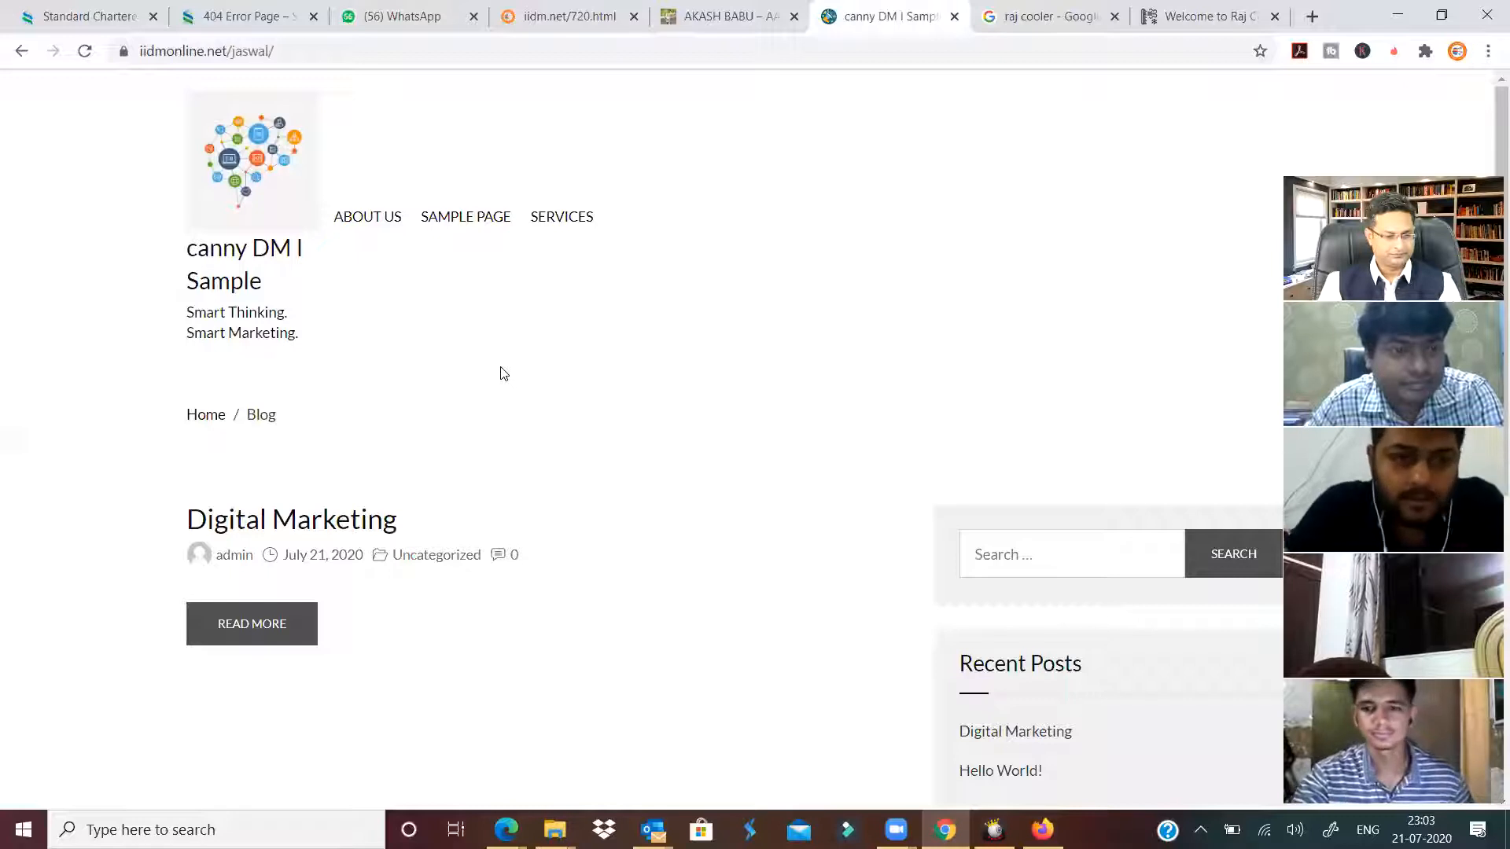
scroll(500, 374, down, 6)
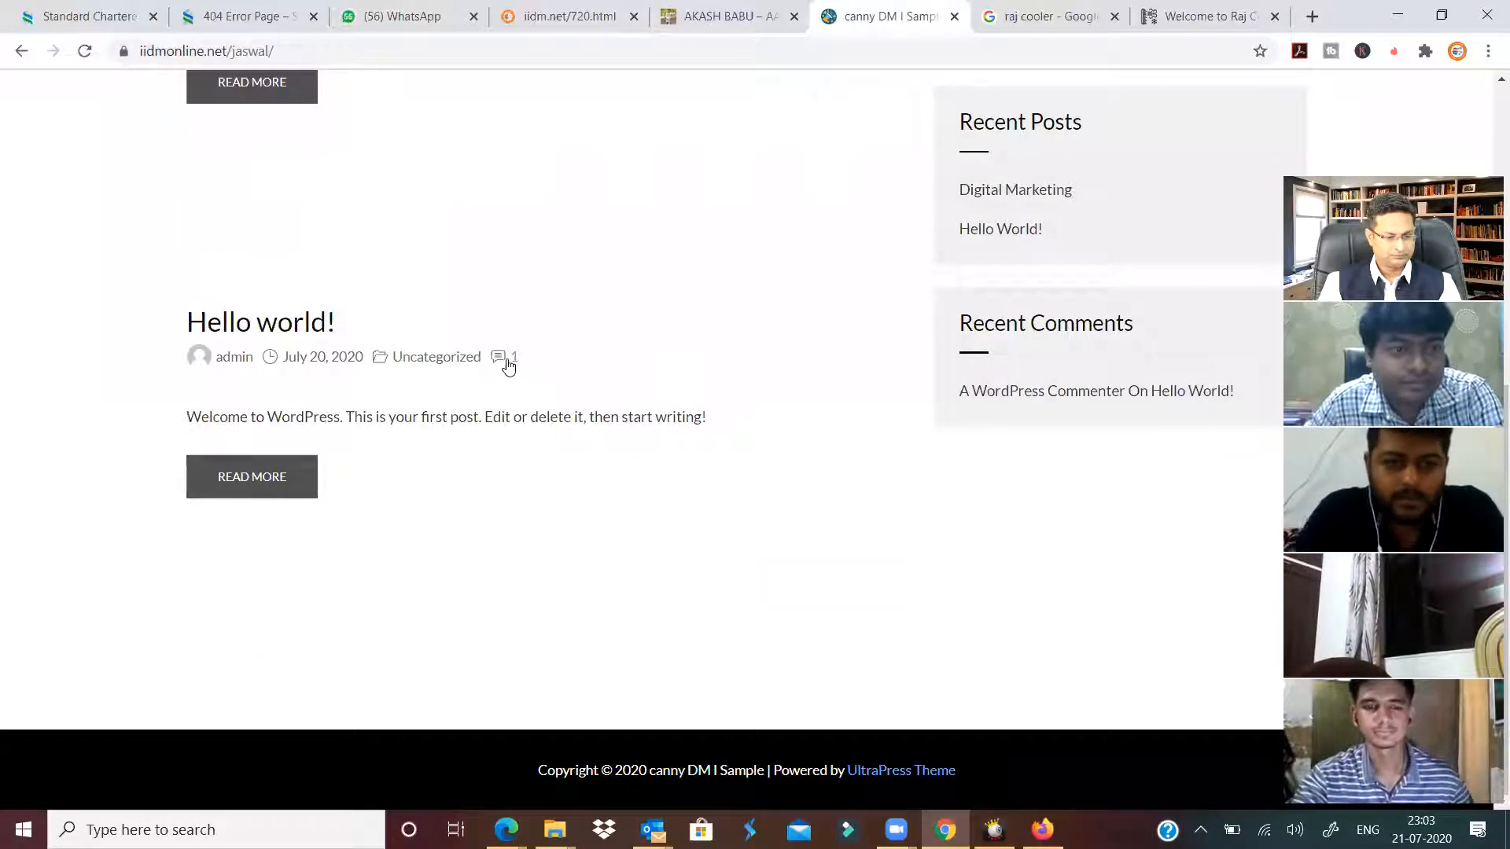
scroll(507, 364, up, 5)
scroll(507, 364, up, 1)
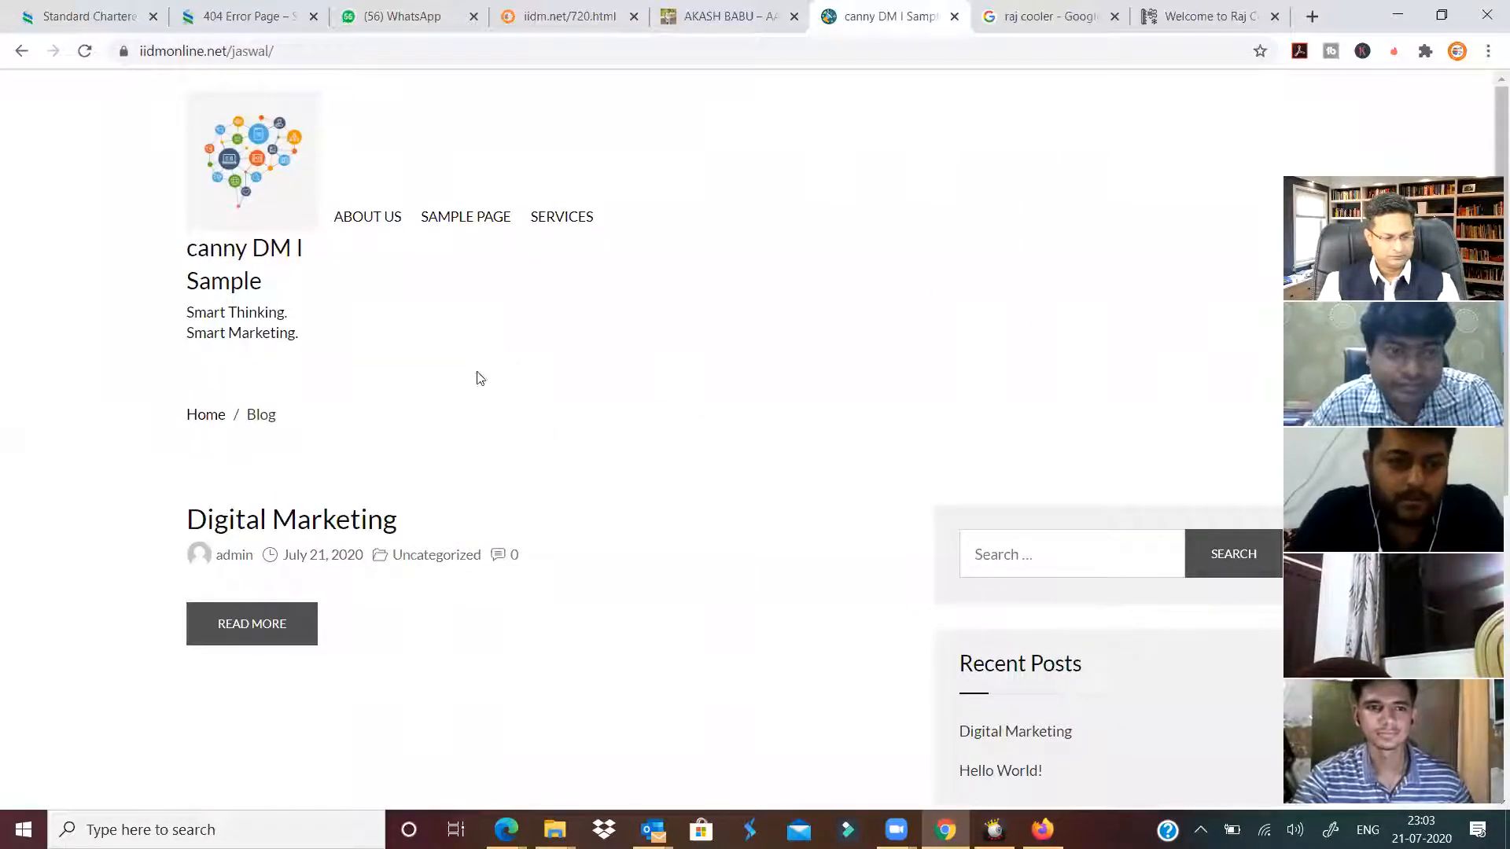
scroll(307, 428, down, 1)
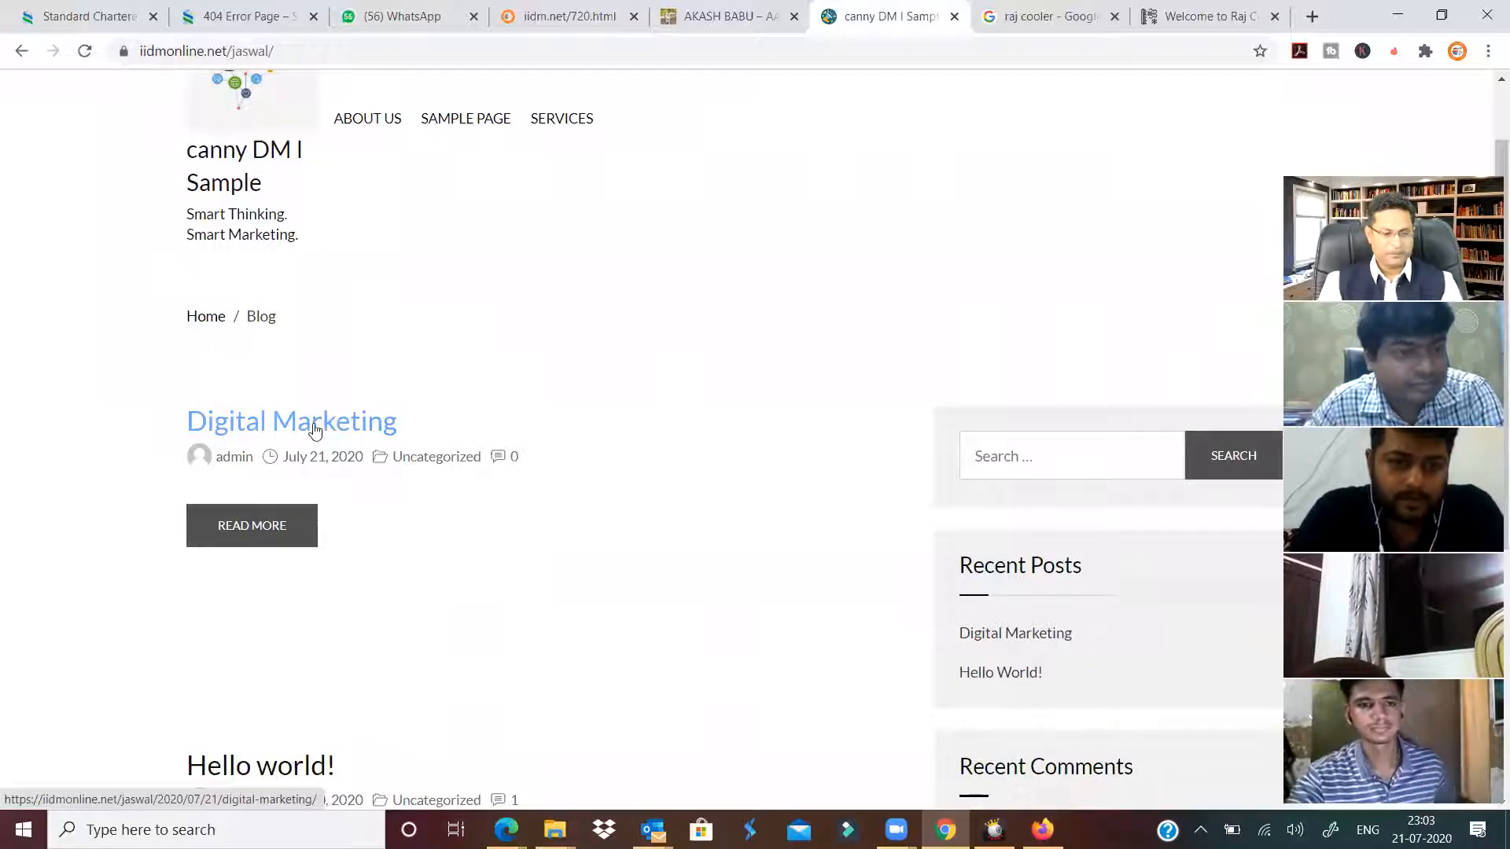
Browse the Digital Marketing post and SERVICES page, selecting the four service lines, then switch tabs.
click(315, 428)
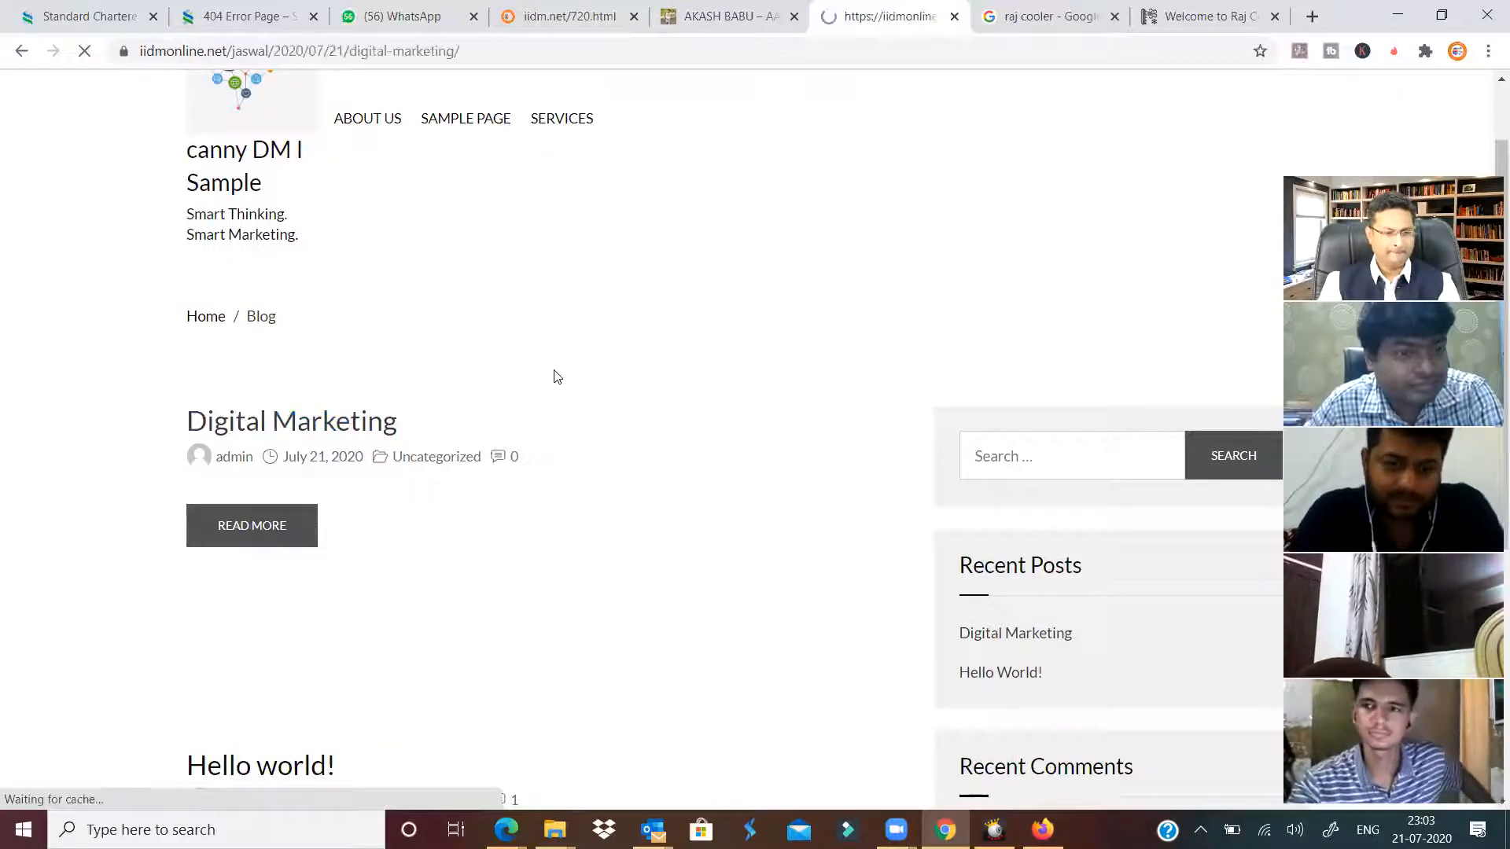
scroll(554, 369, down, 10)
scroll(552, 366, up, 10)
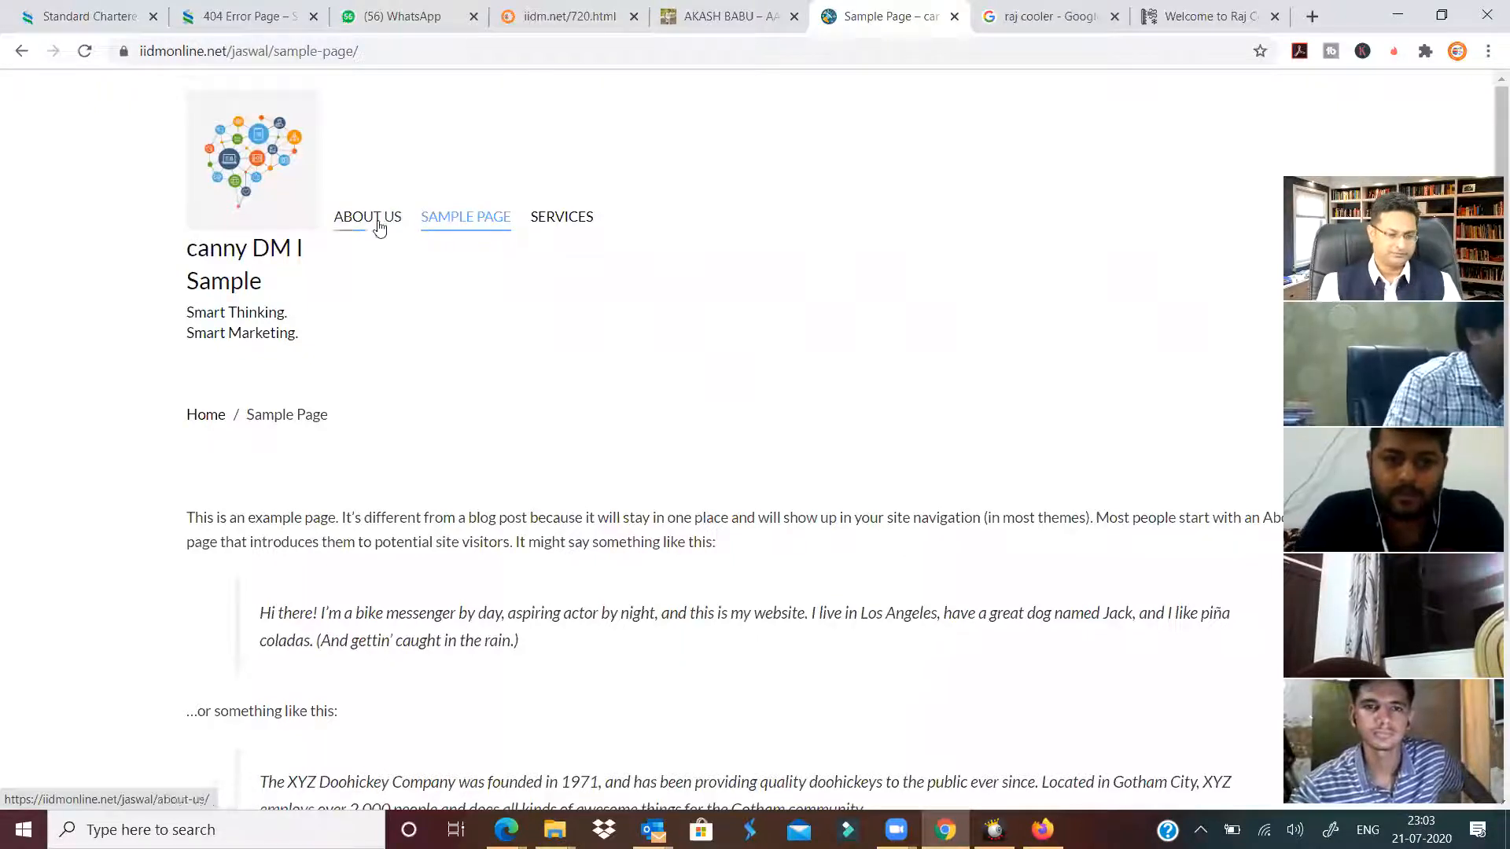
click(543, 217)
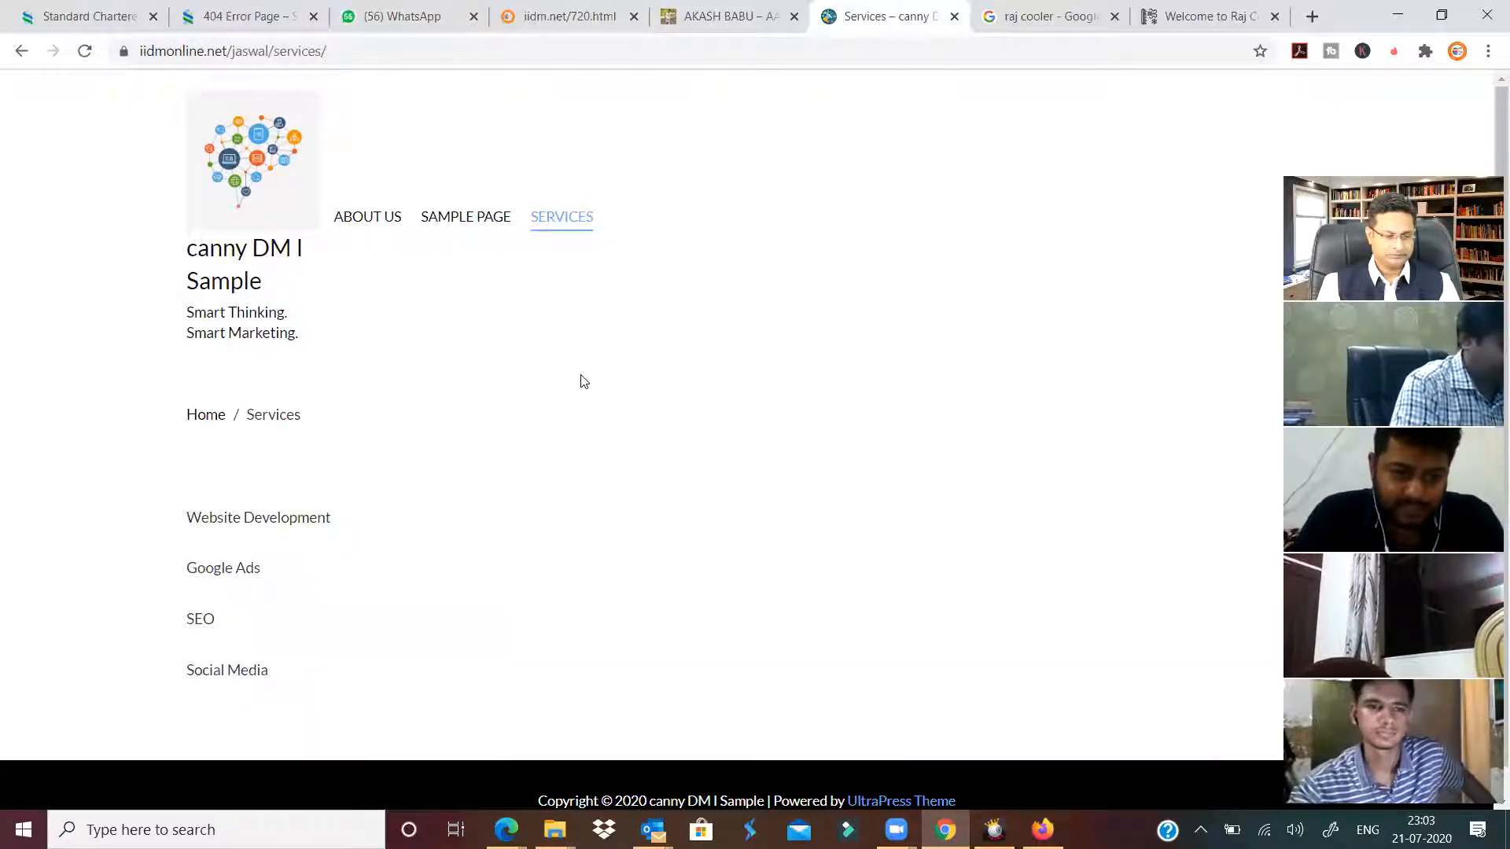
scroll(293, 474, down, 1)
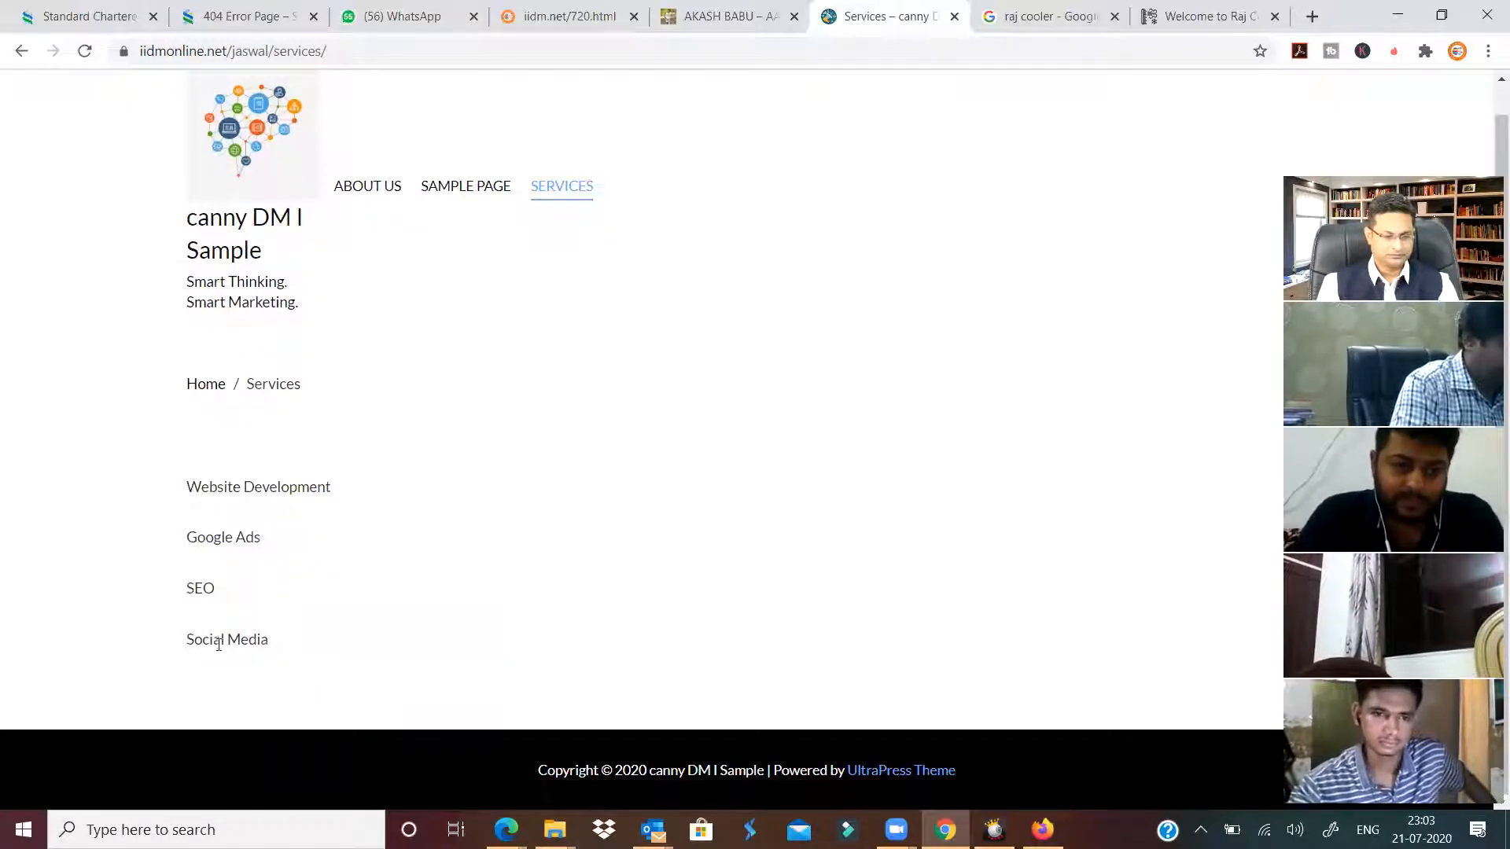
triple_click(271, 603)
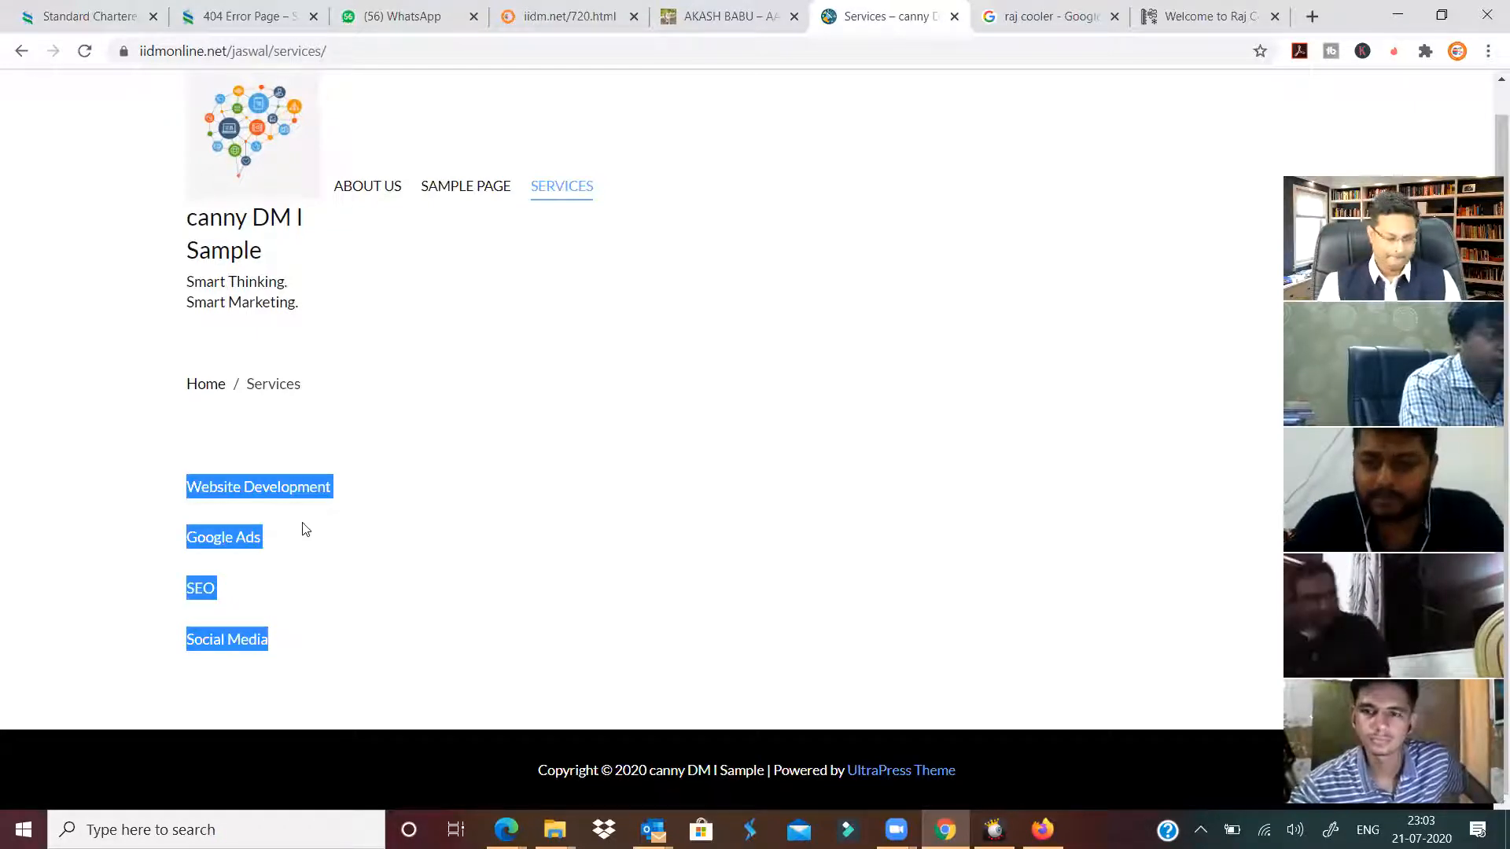
click(712, 17)
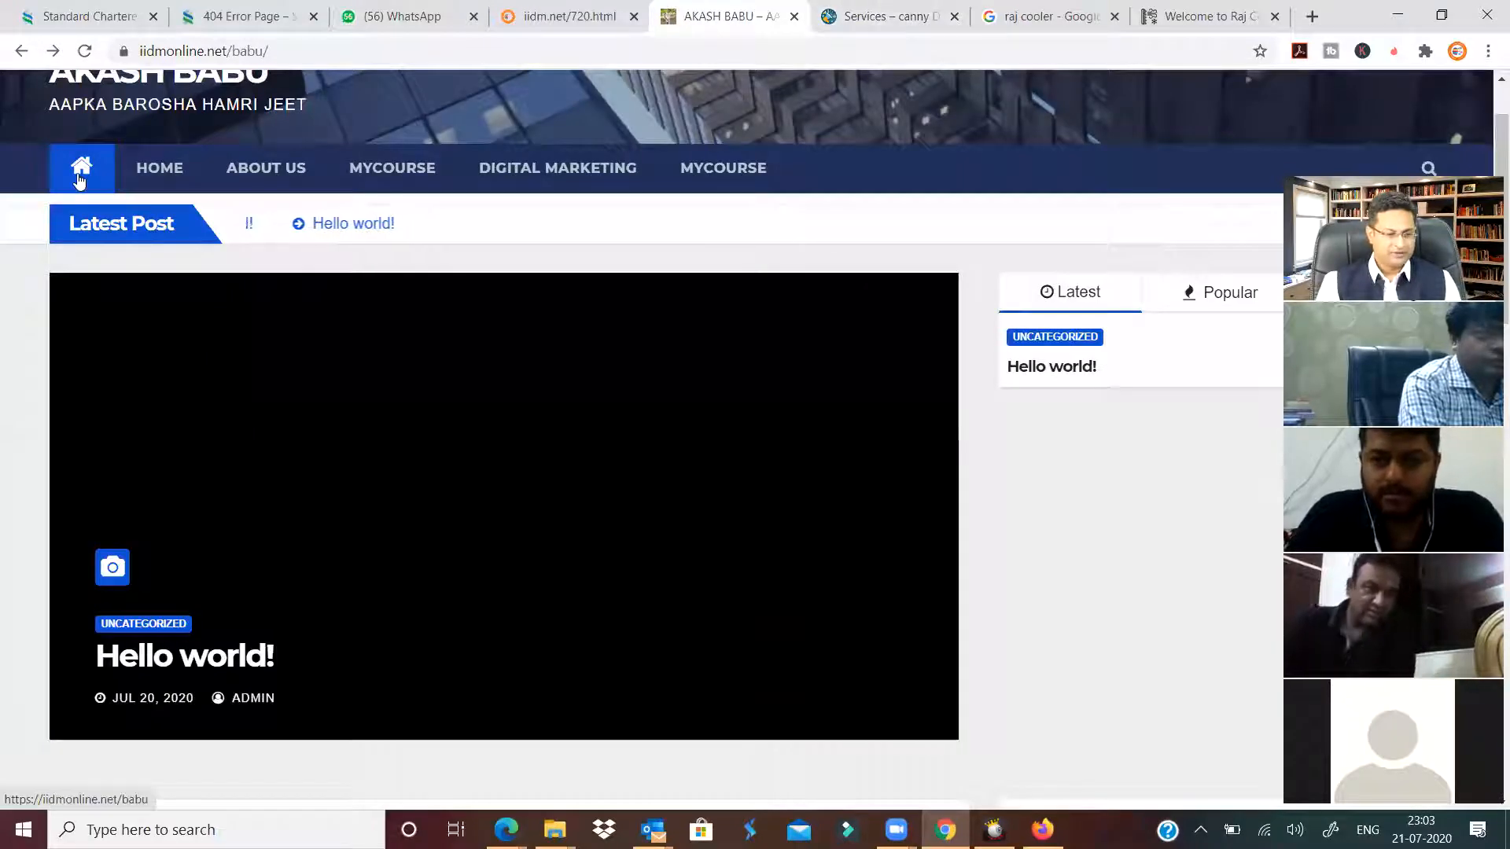
Copy the C2 domain URL from the WordPress Accounts sheet and load it in the site tab.
click(570, 17)
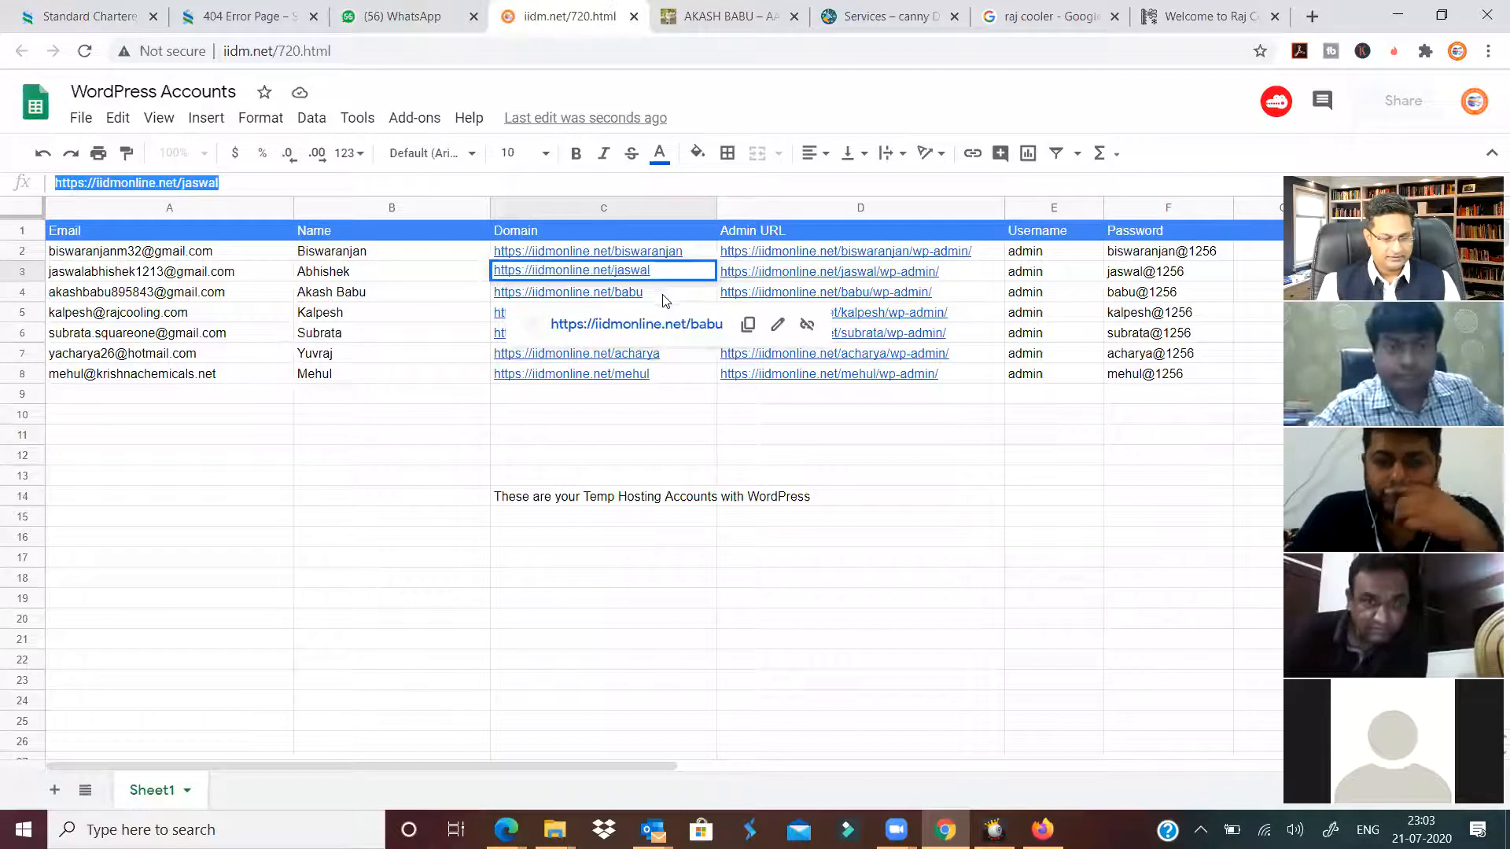
click(696, 252)
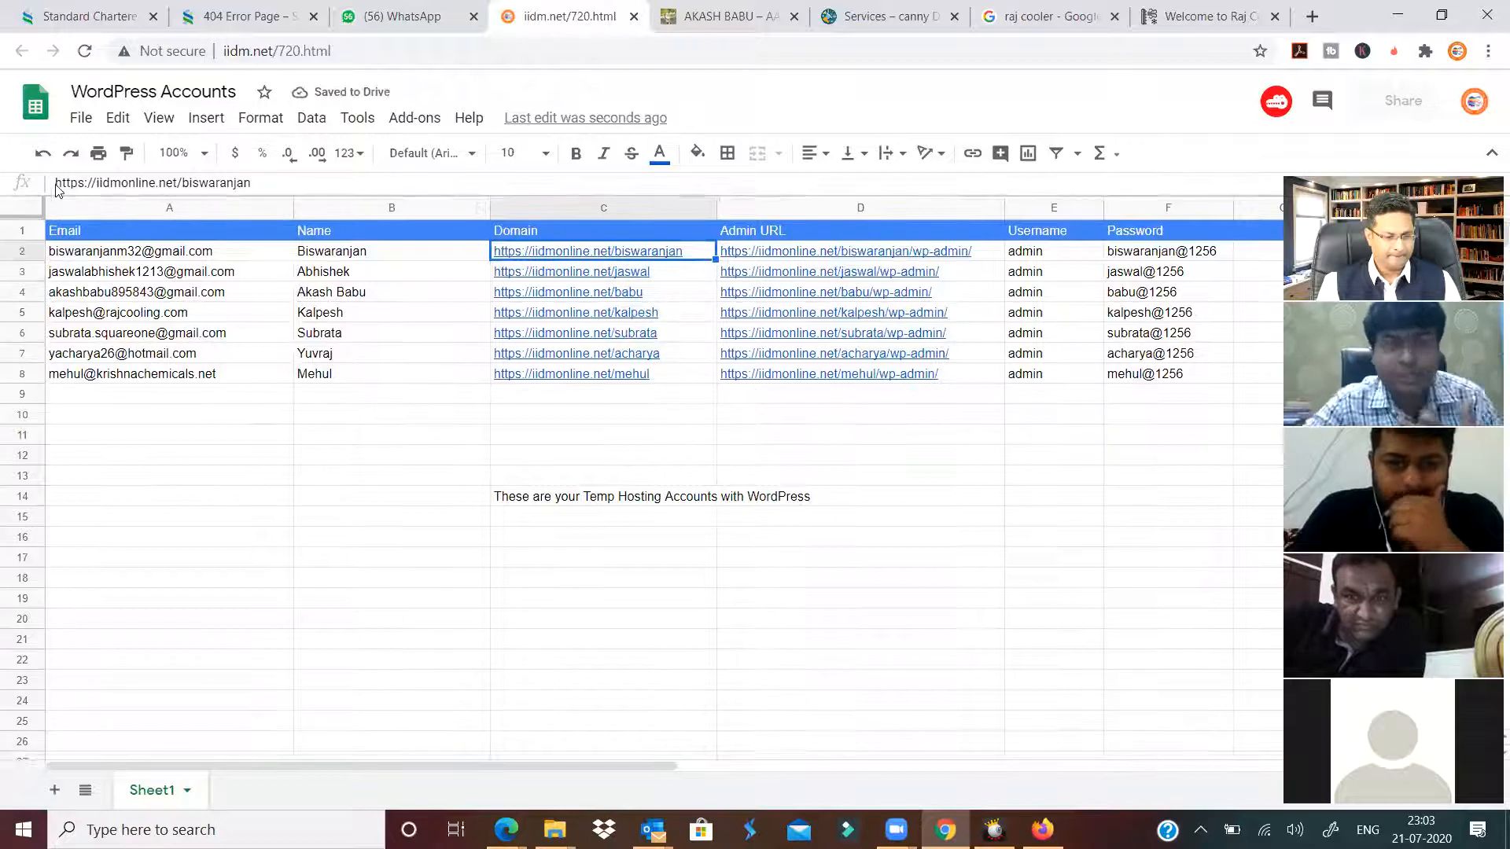
click(214, 182)
key(ctrl+a)
key(ctrl+c)
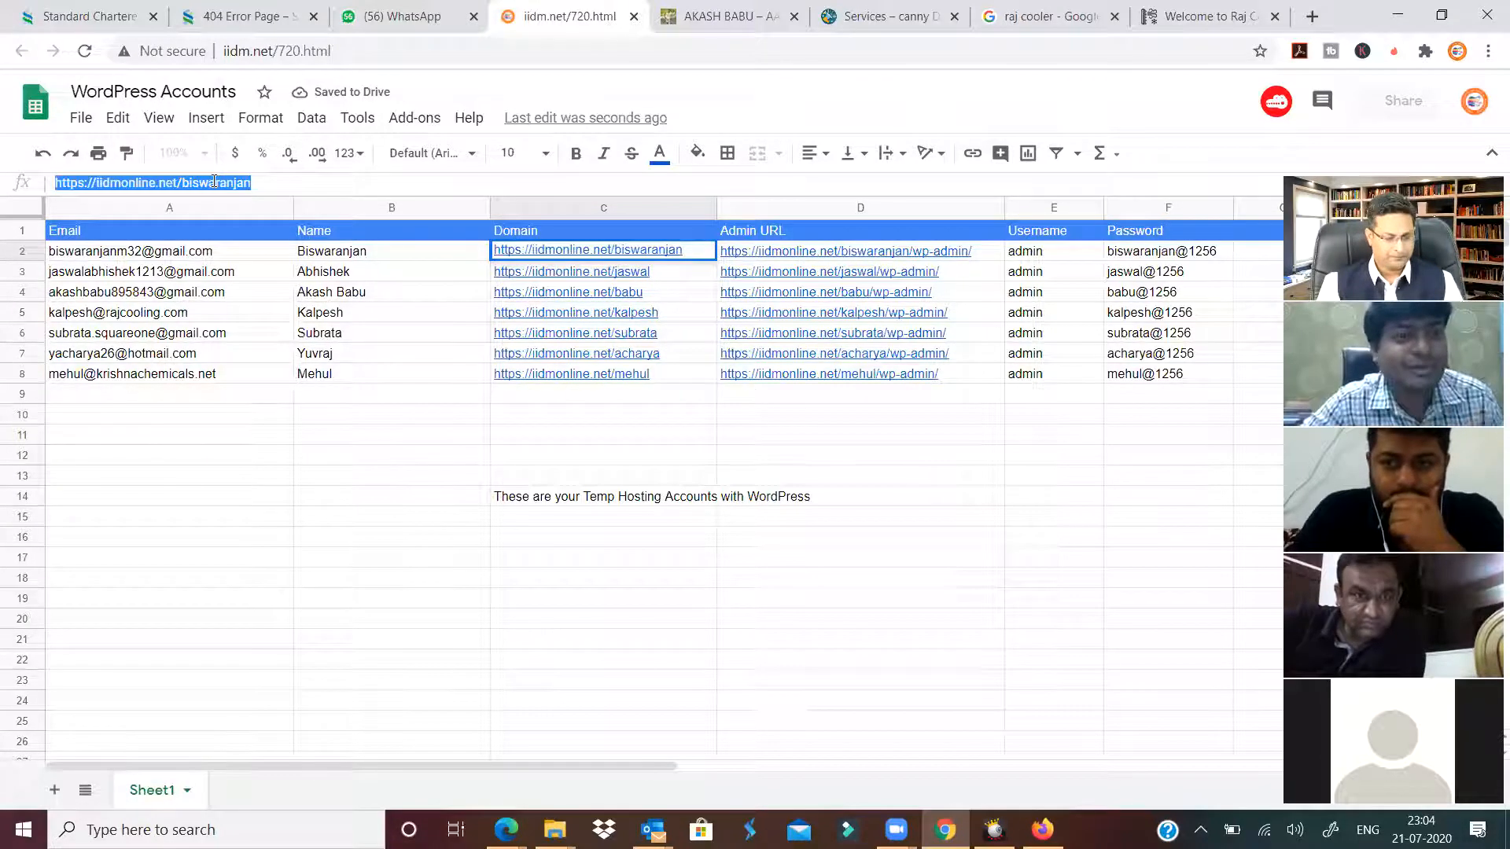
click(727, 16)
click(779, 50)
key(ctrl+v)
key(Return)
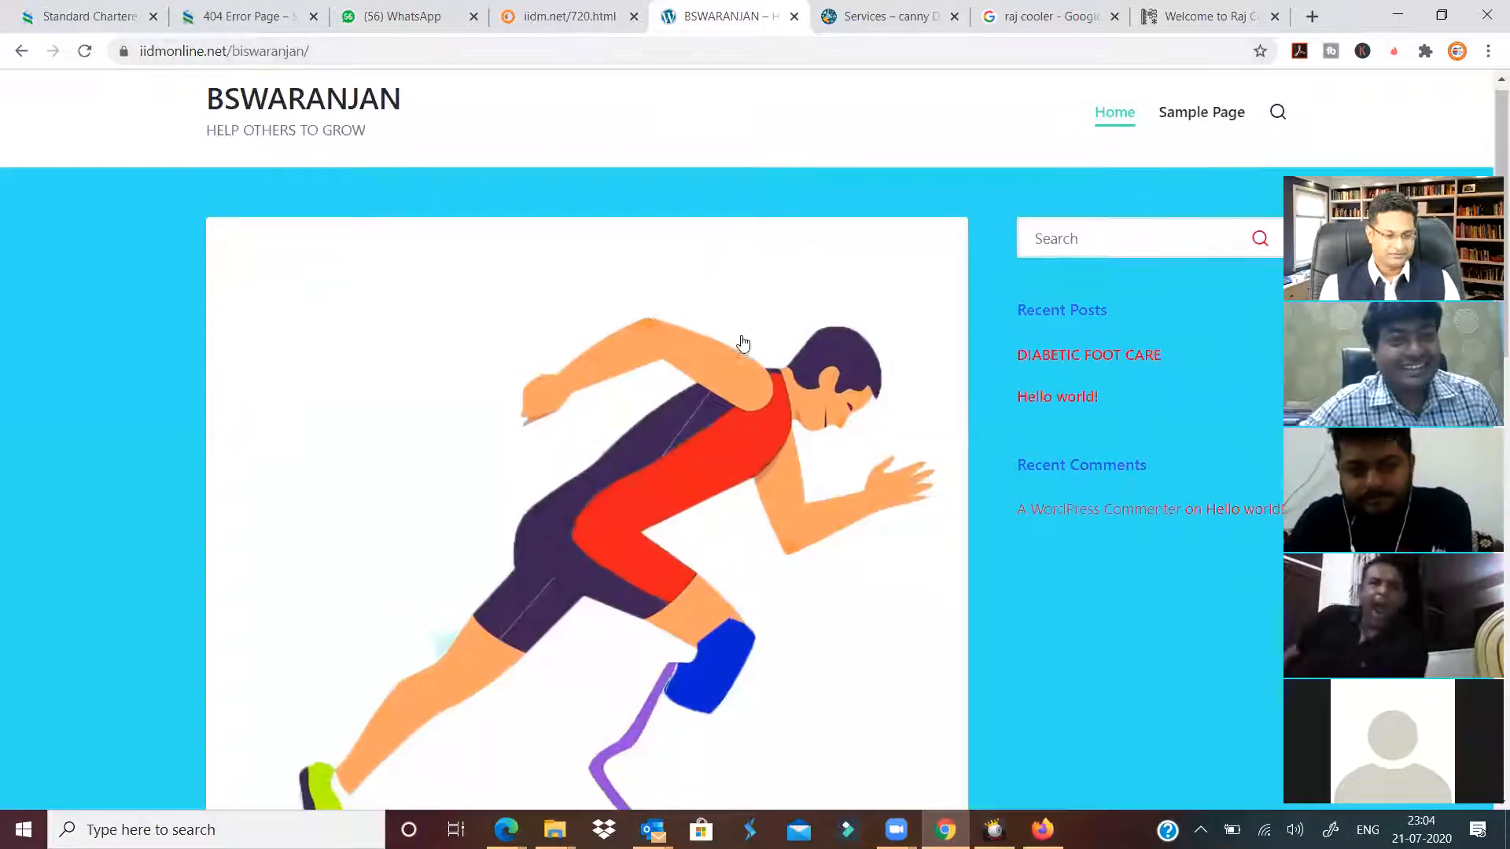
Look through the first student's blog and its DIABETIC FOOT CARE post, then return to the accounts sheet.
scroll(758, 364, down, 7)
scroll(758, 366, down, 6)
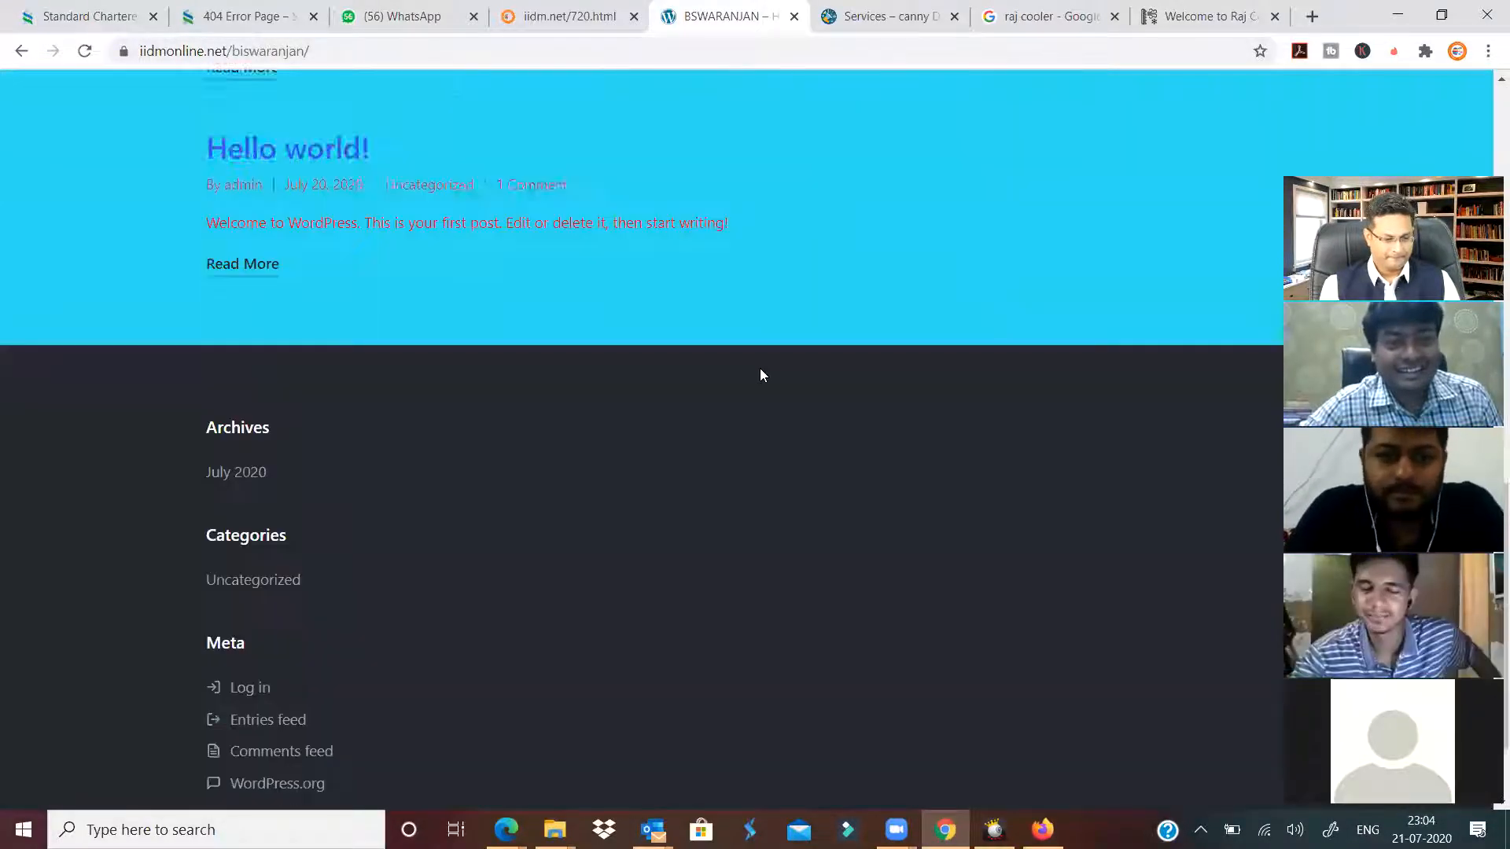
scroll(759, 368, up, 14)
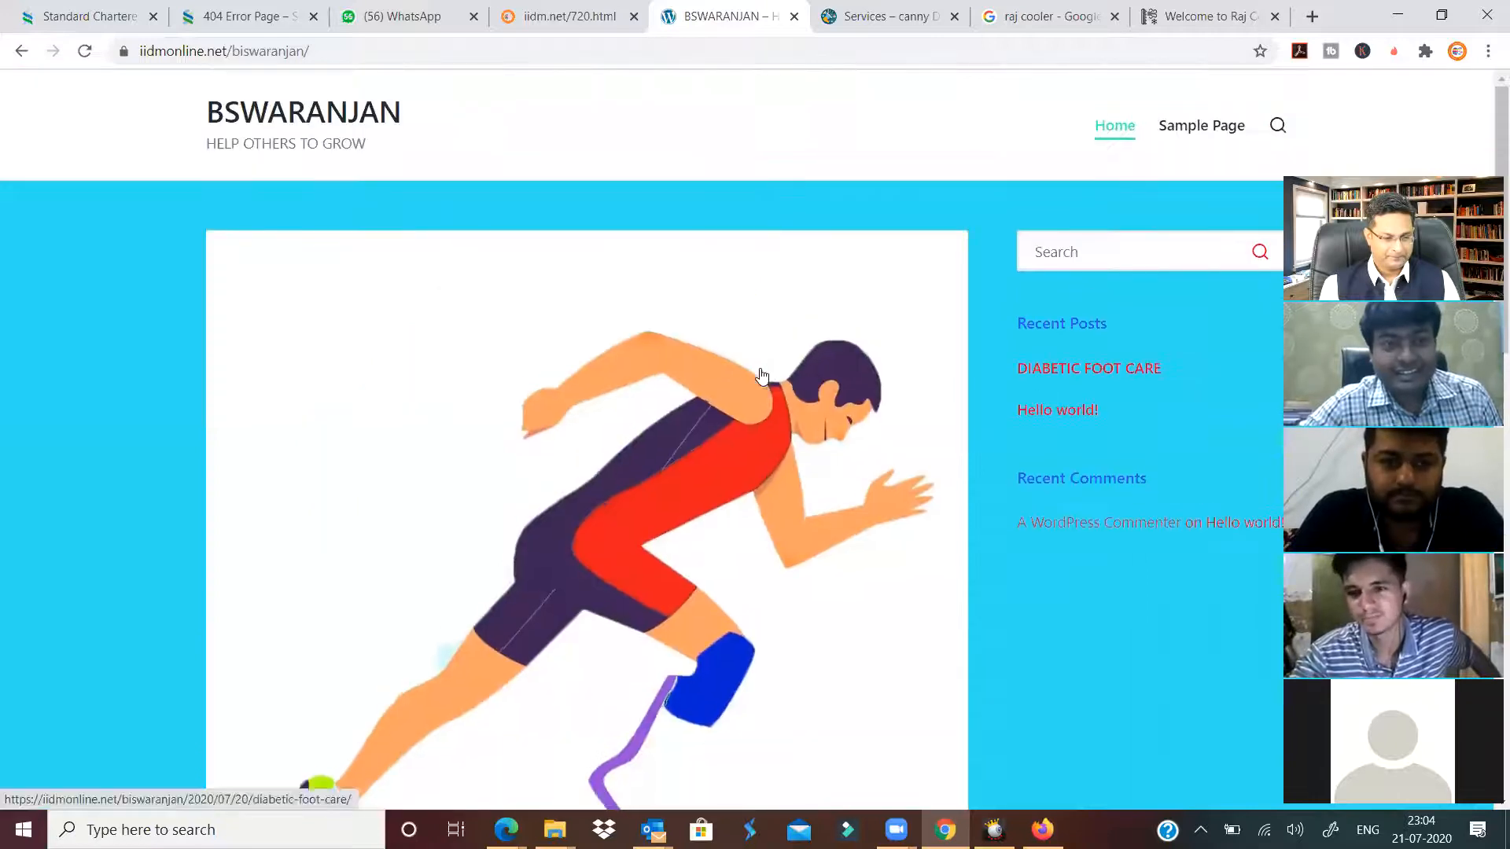
click(630, 533)
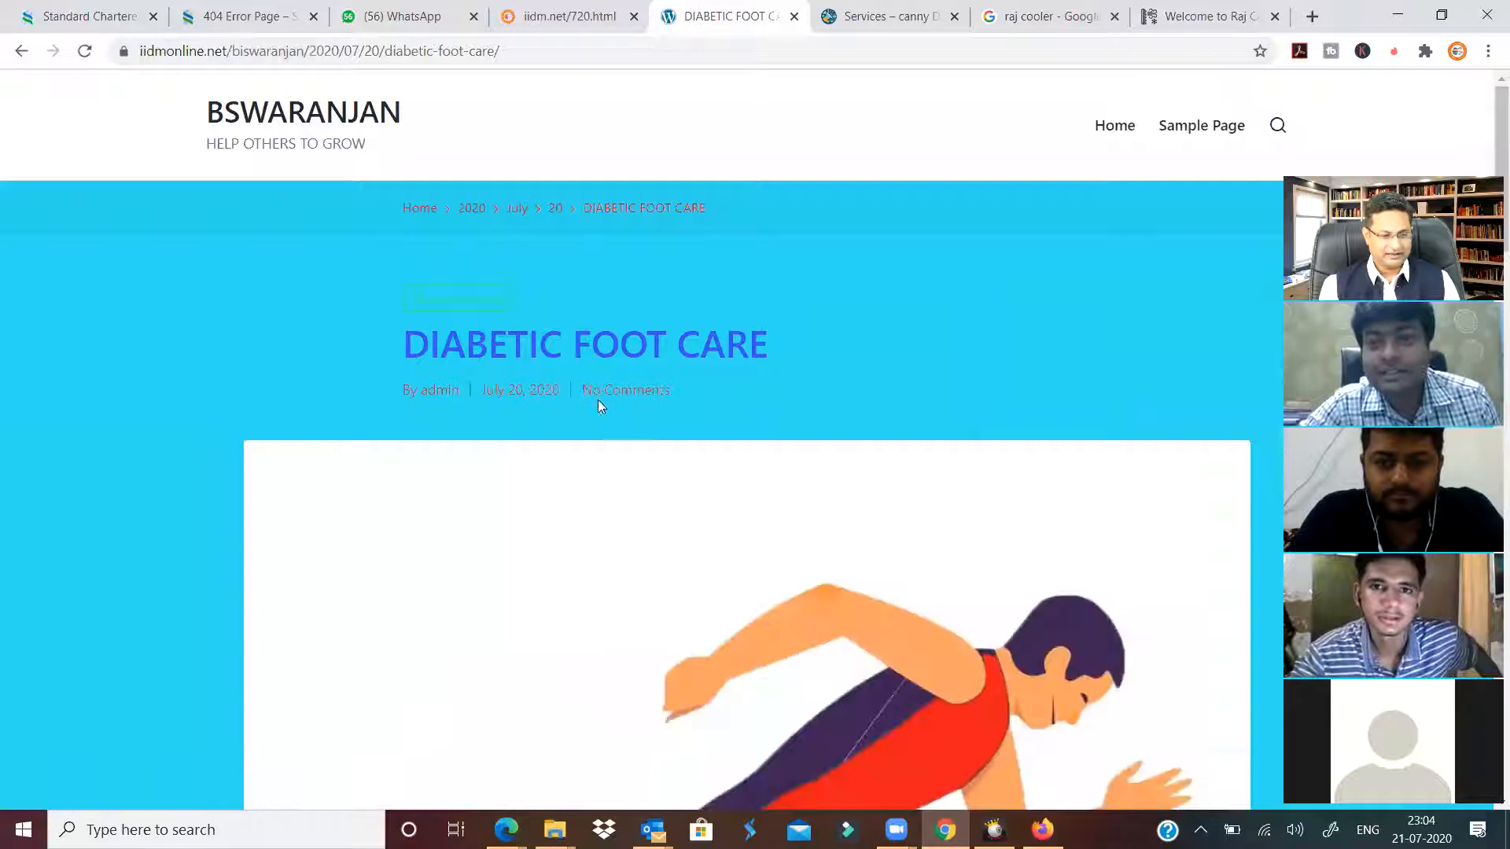
click(21, 50)
scroll(113, 404, down, 9)
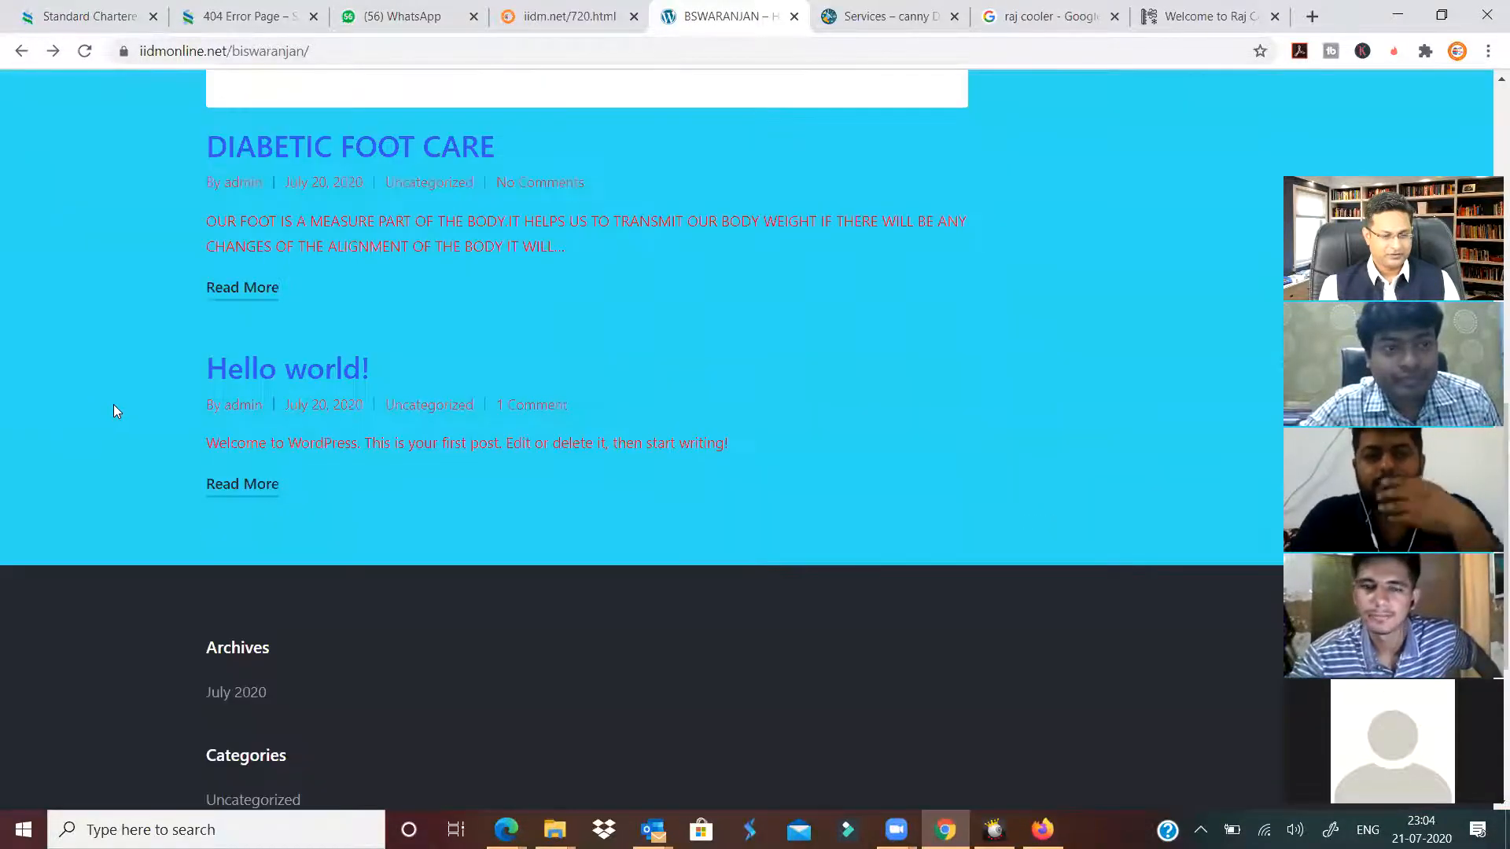
scroll(115, 406, up, 10)
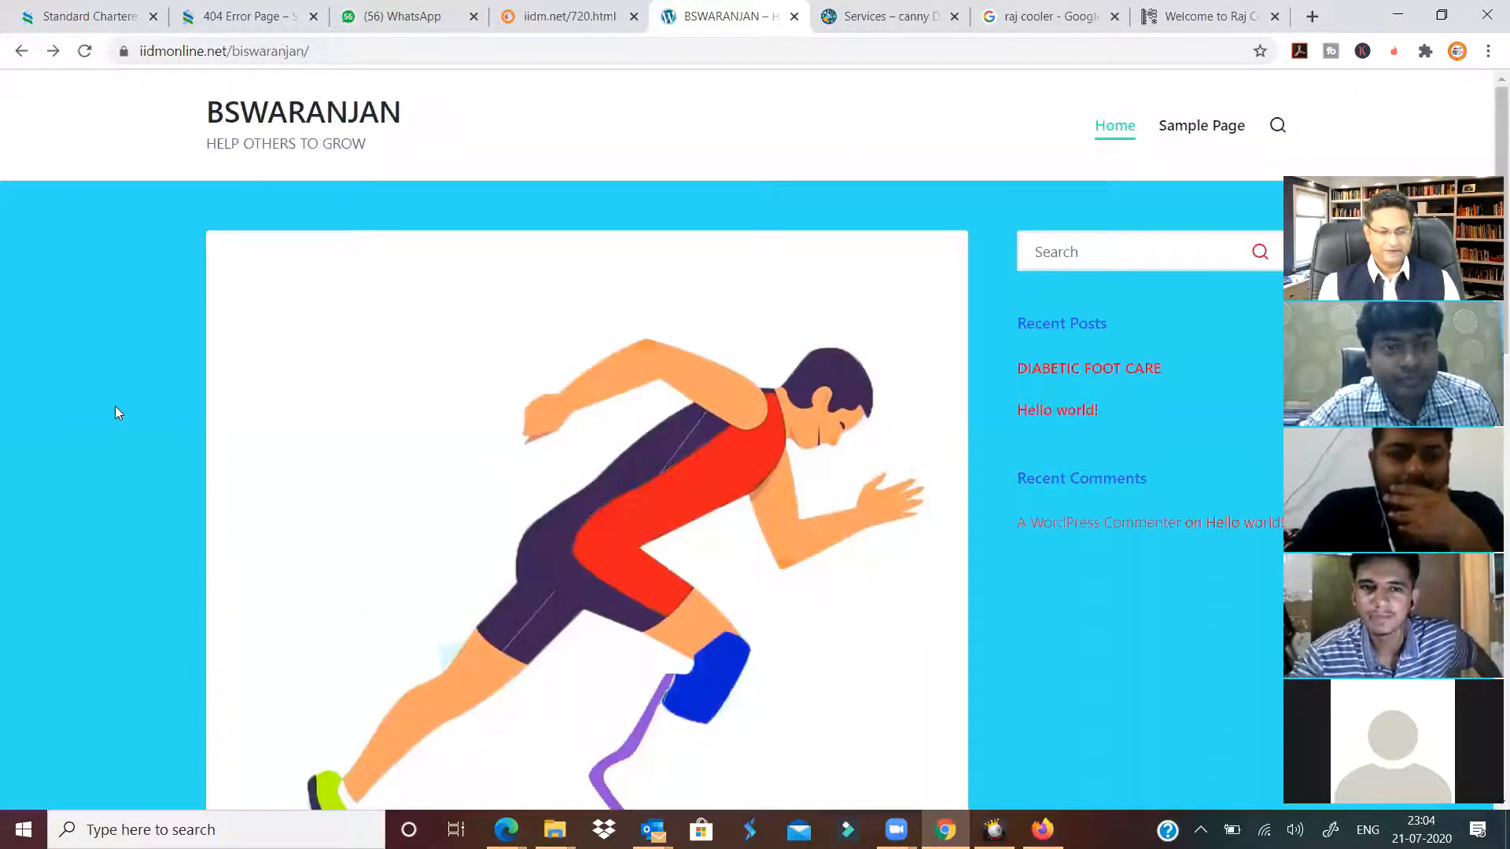
click(563, 16)
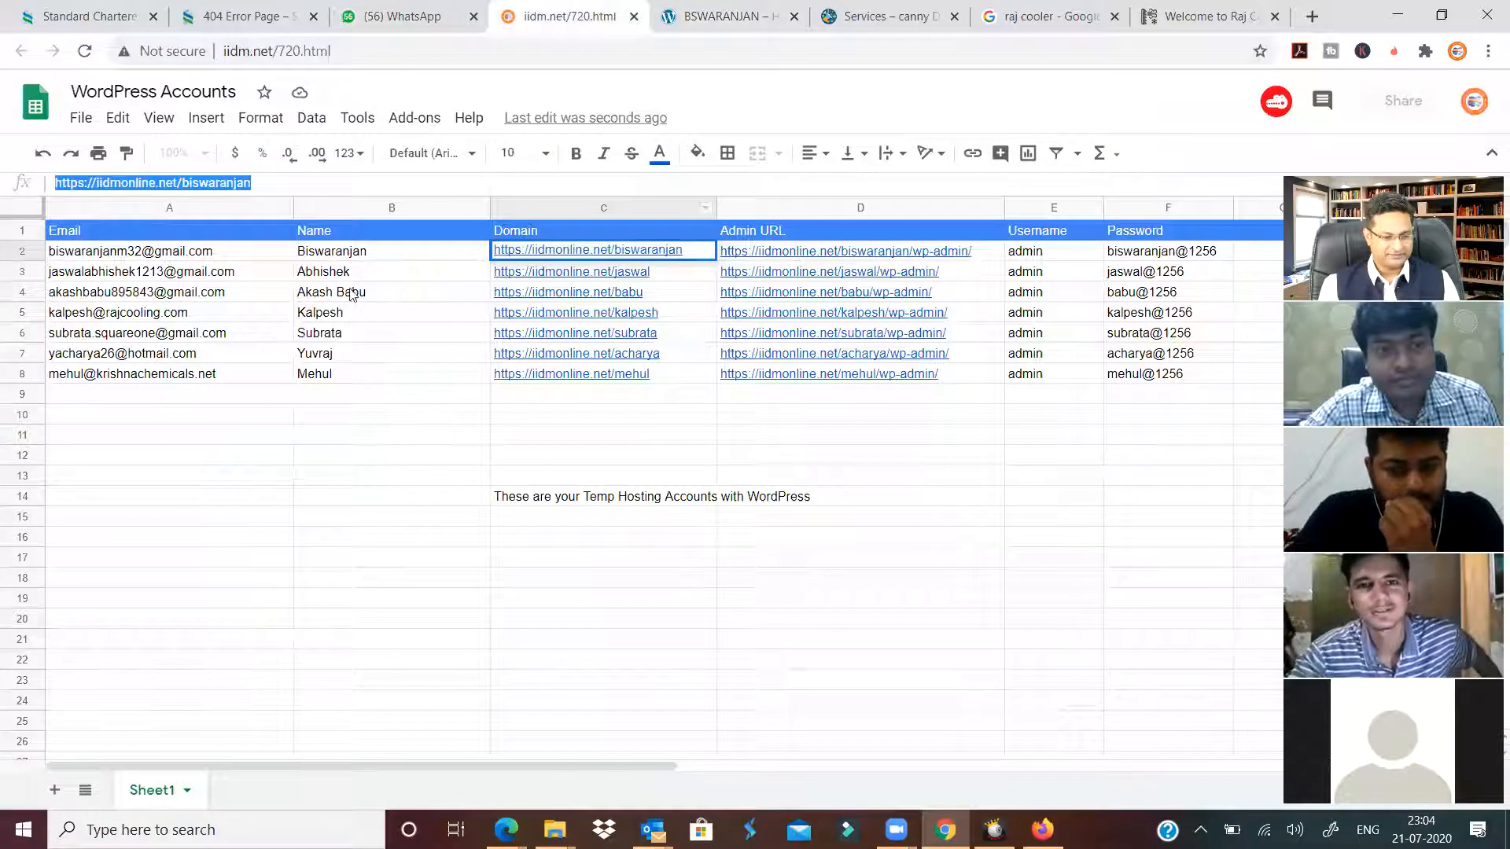
Copy the C7 domain URL from the sheet and load it in the site tab.
click(681, 358)
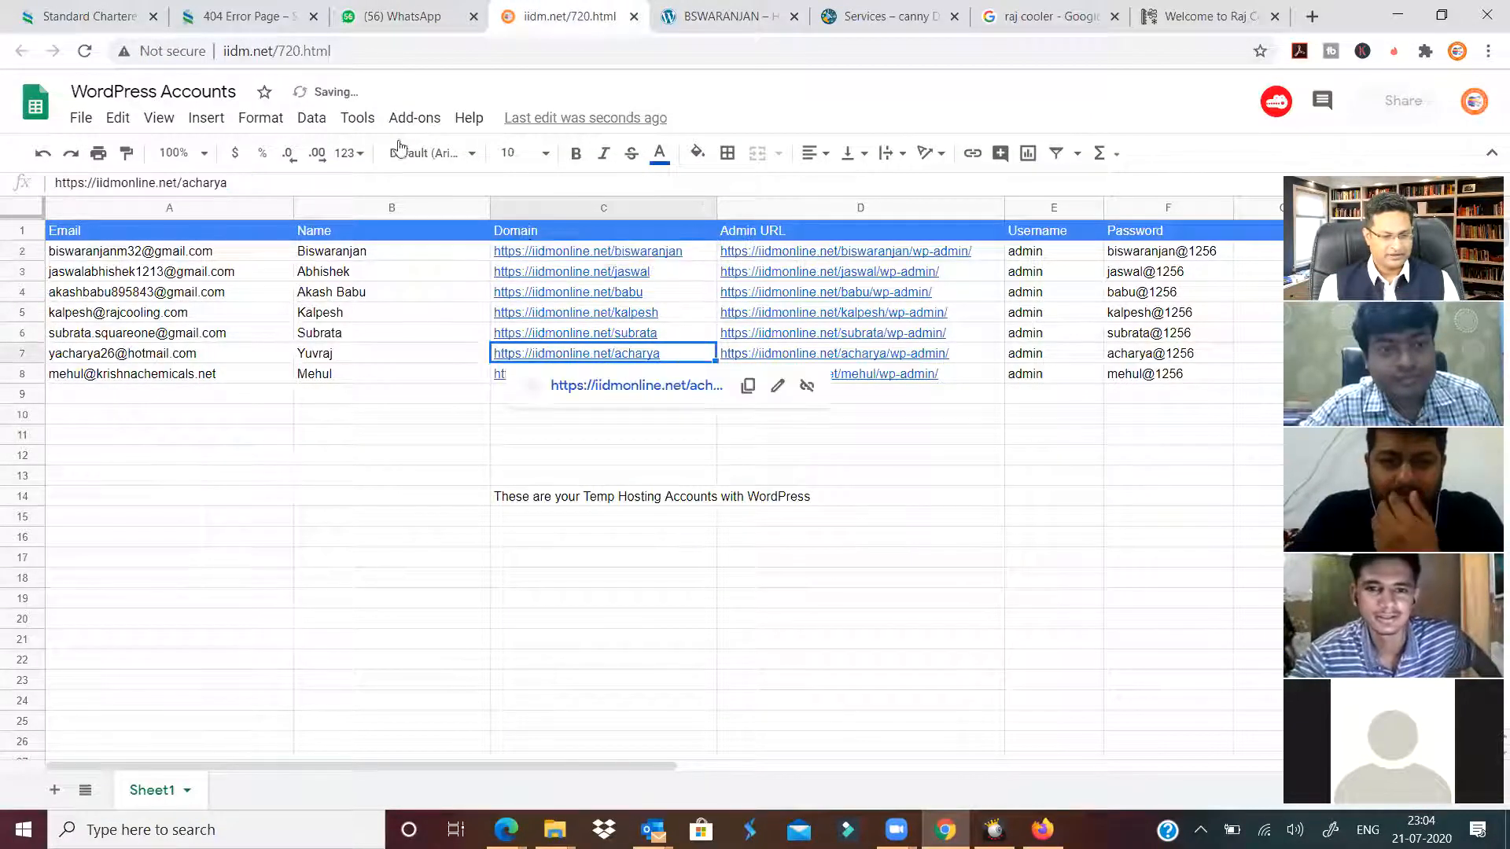
drag(229, 183, 42, 191)
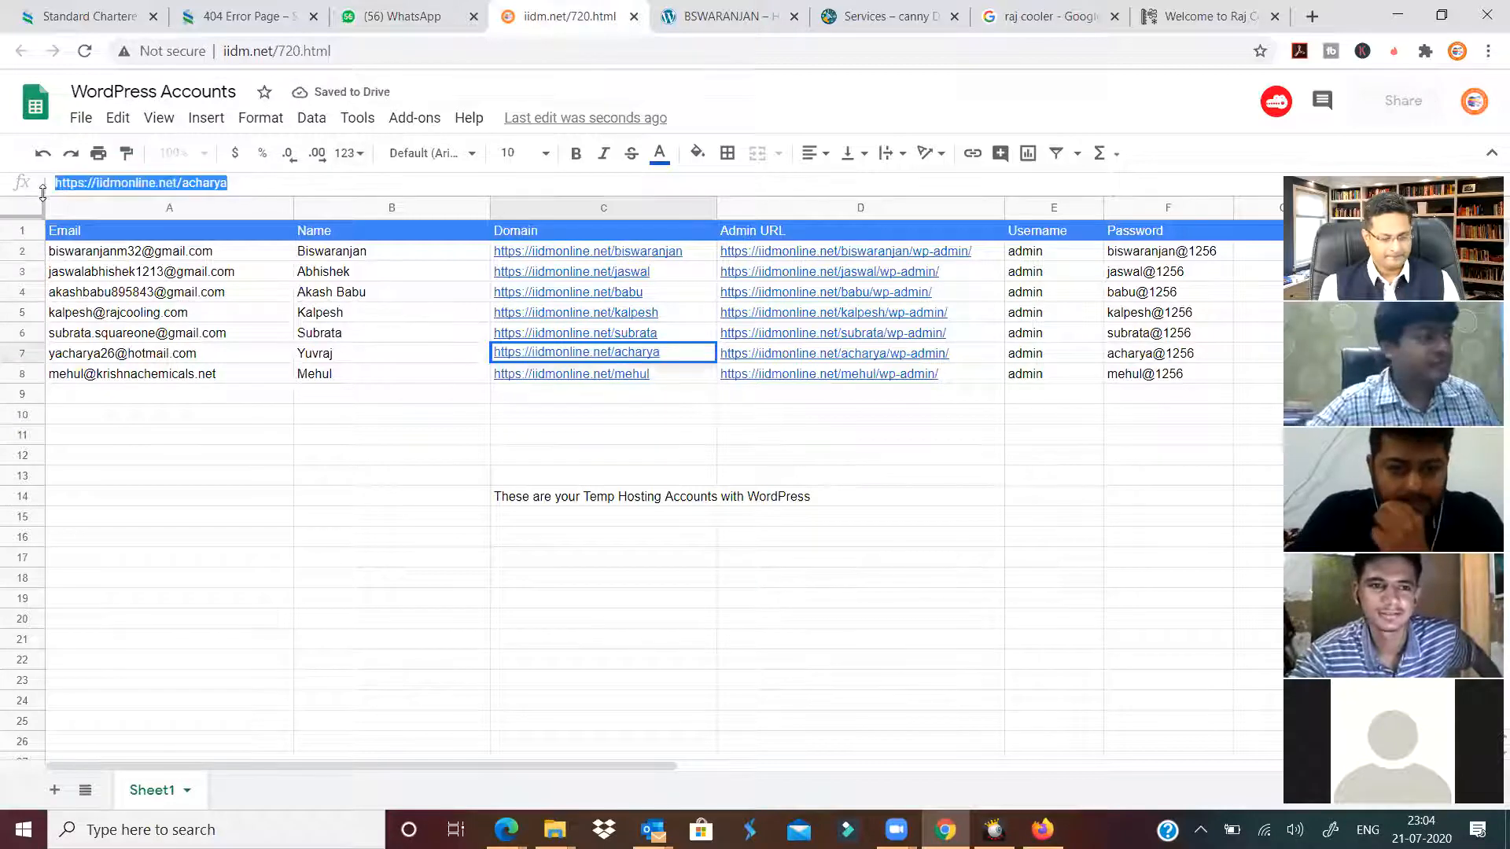
click(695, 18)
click(684, 52)
text(https://iidmonline.net/acharya)
key(Return)
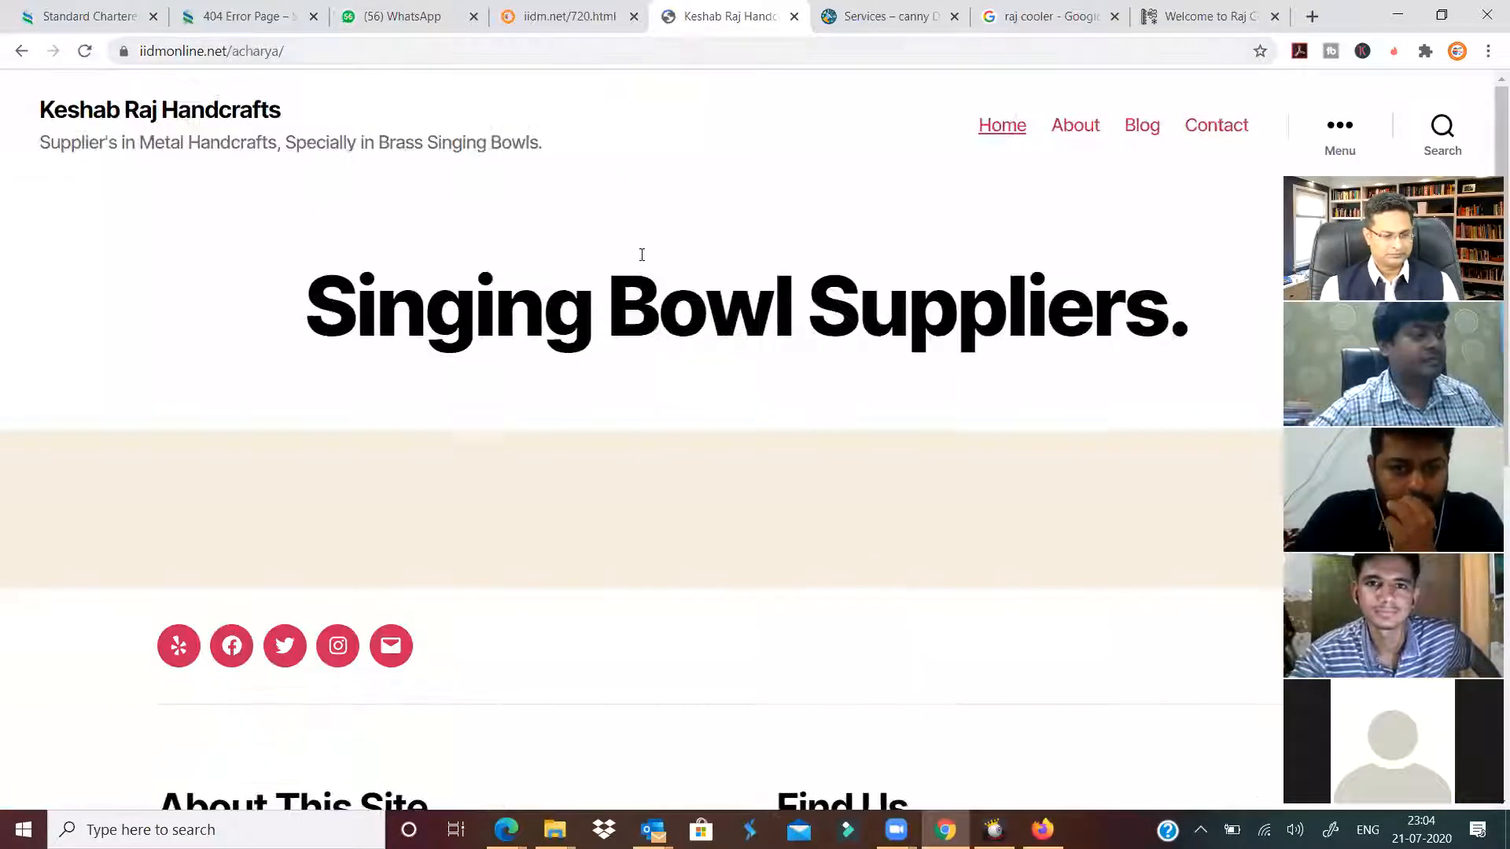
Scroll the singing-bowl supplier home page and highlight its 'Singing Bowl Suppliers.' heading.
scroll(637, 287, down, 1)
scroll(635, 291, down, 5)
scroll(632, 278, down, 1)
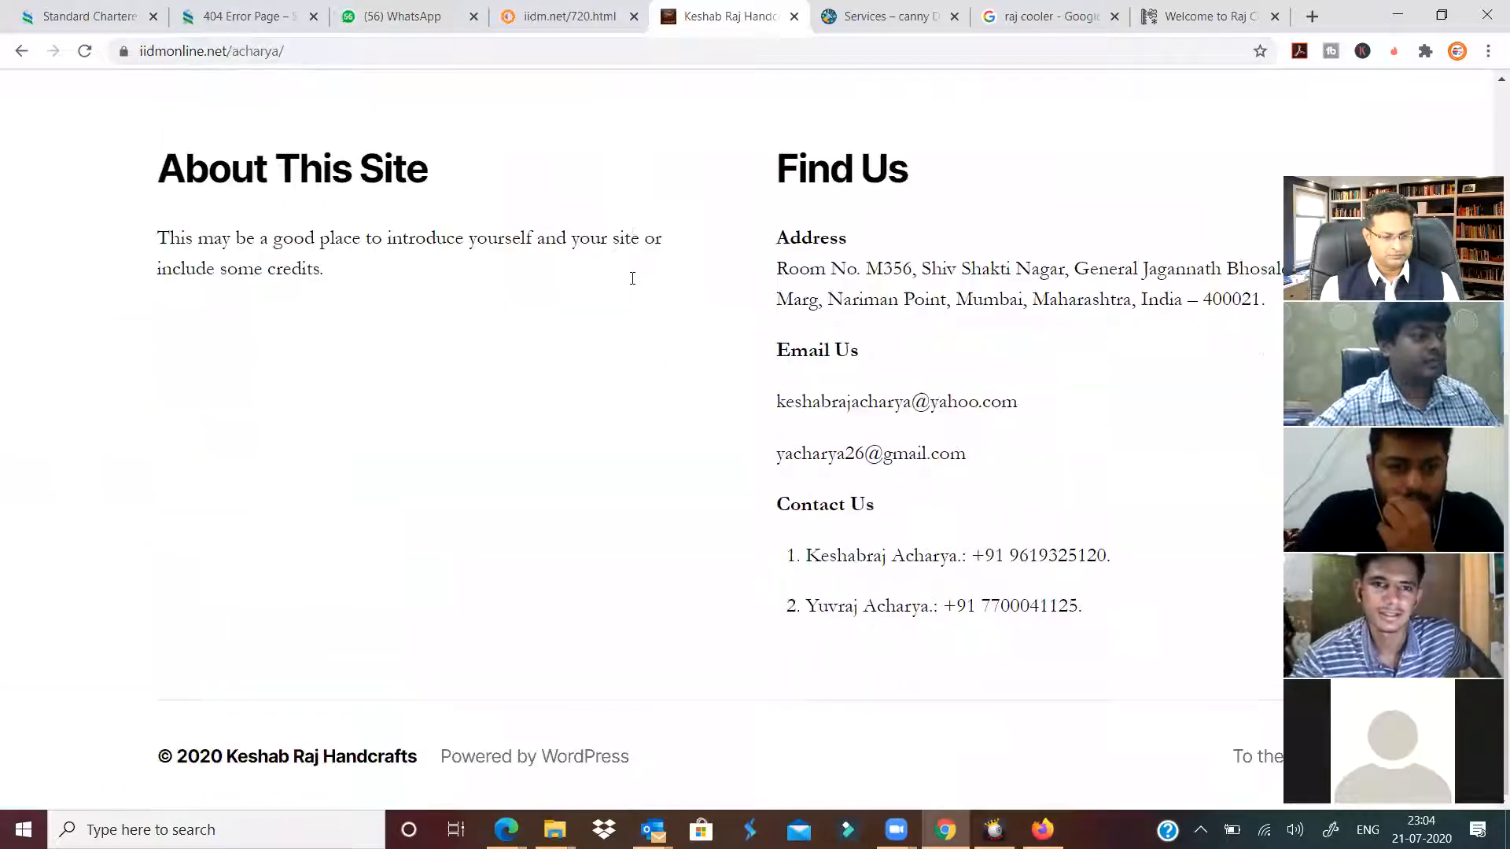
scroll(634, 284, up, 8)
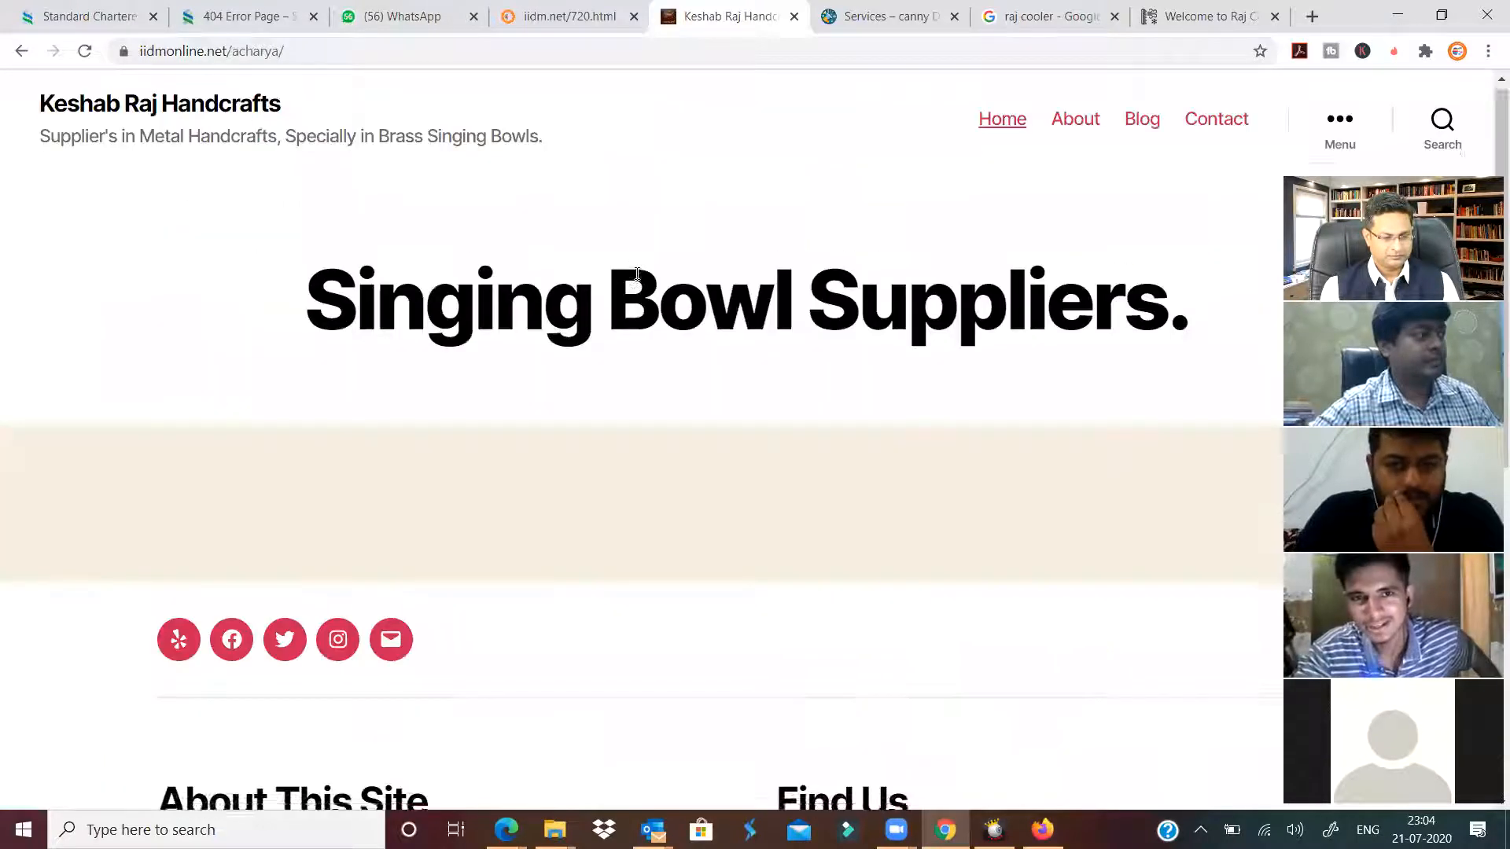
drag(308, 319, 1197, 281)
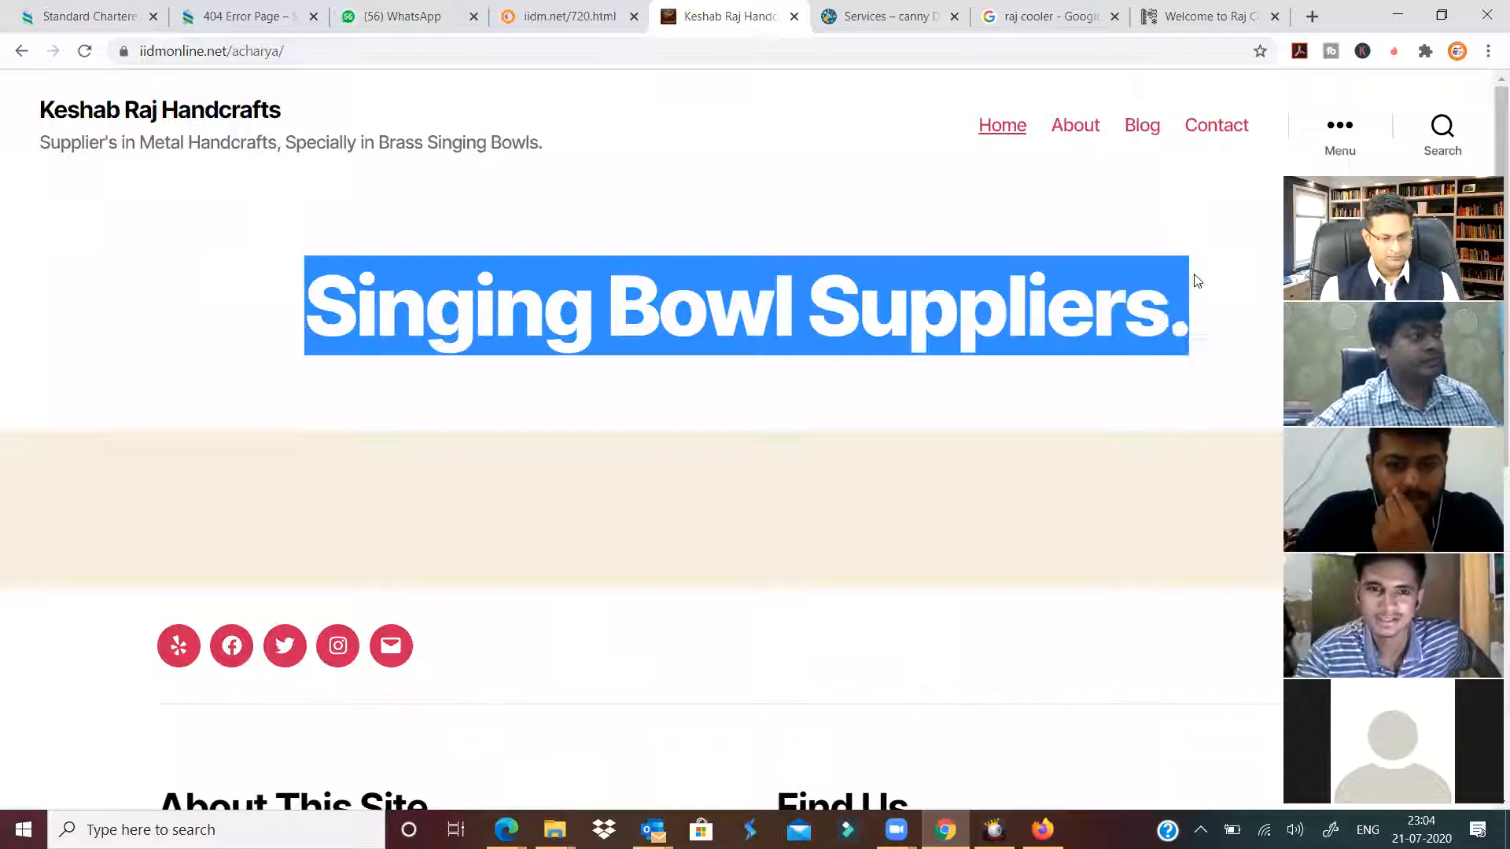
click(1211, 316)
drag(395, 293, 1201, 294)
click(1231, 288)
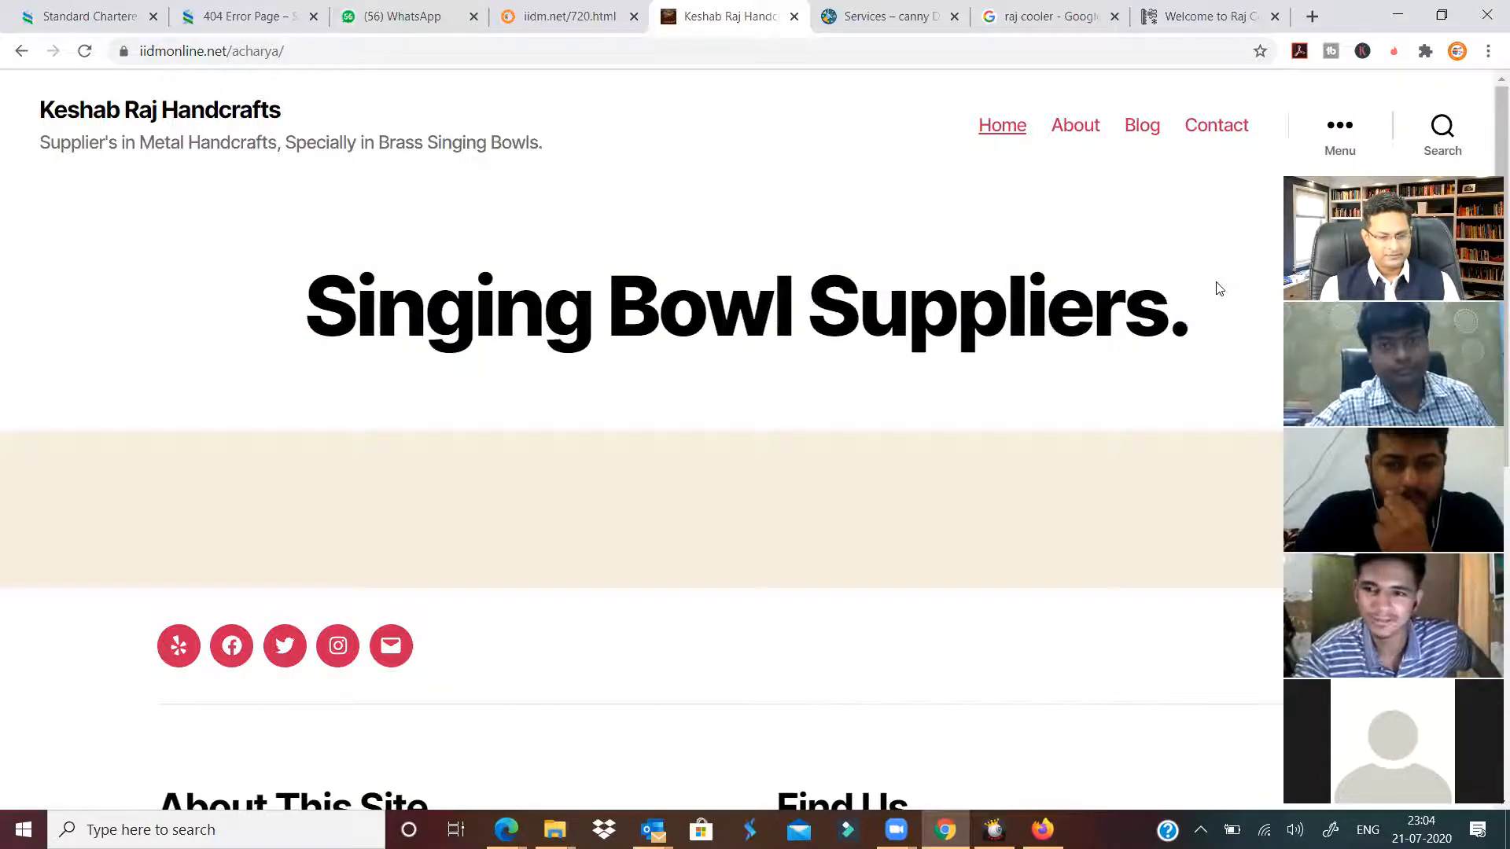
View the site's About page, then return to the WordPress Accounts sheet.
click(1079, 129)
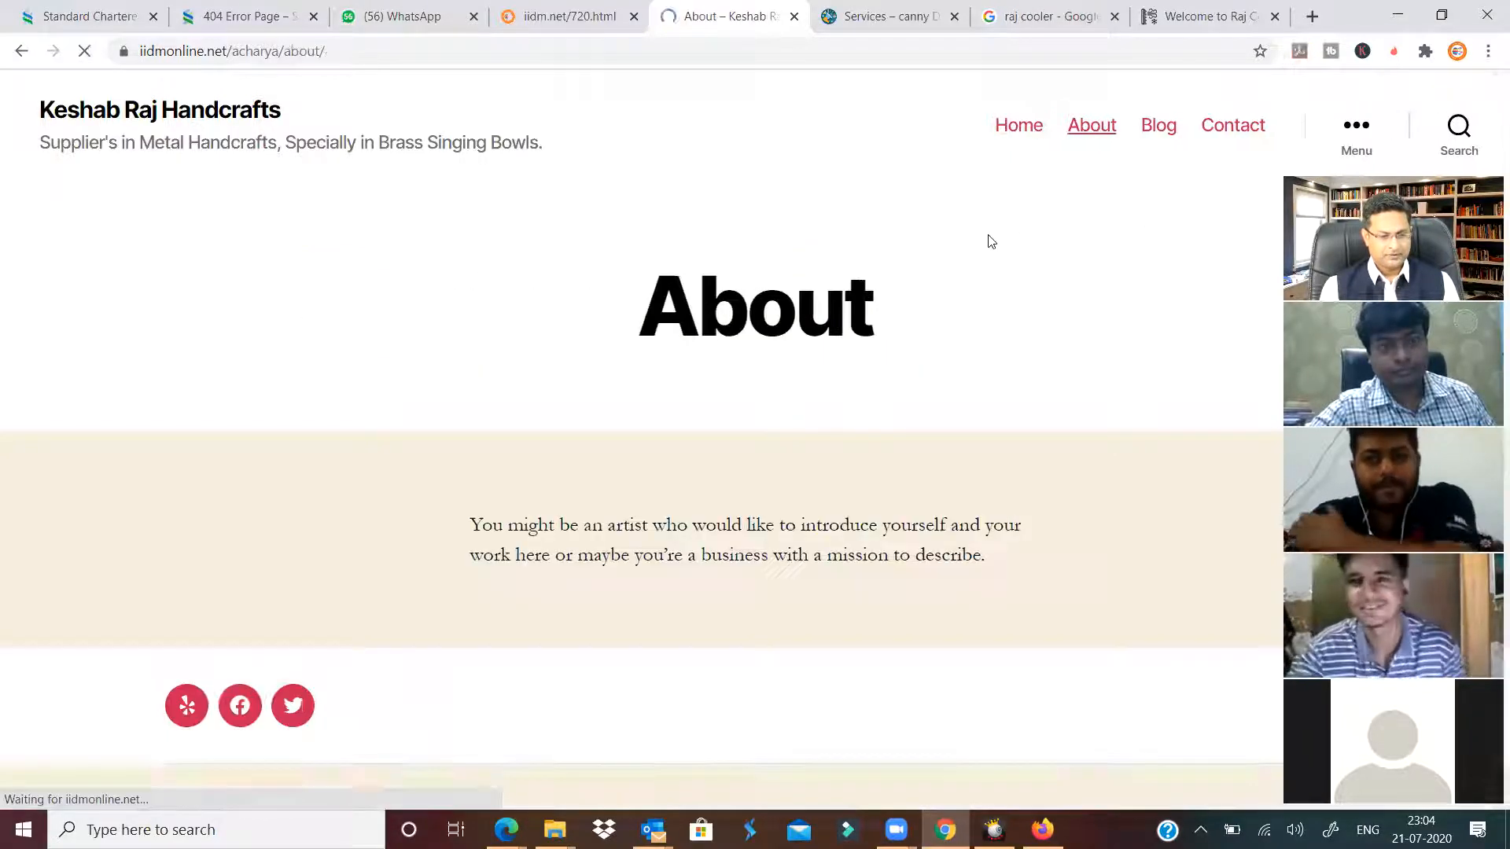
scroll(833, 328, down, 9)
scroll(837, 316, up, 7)
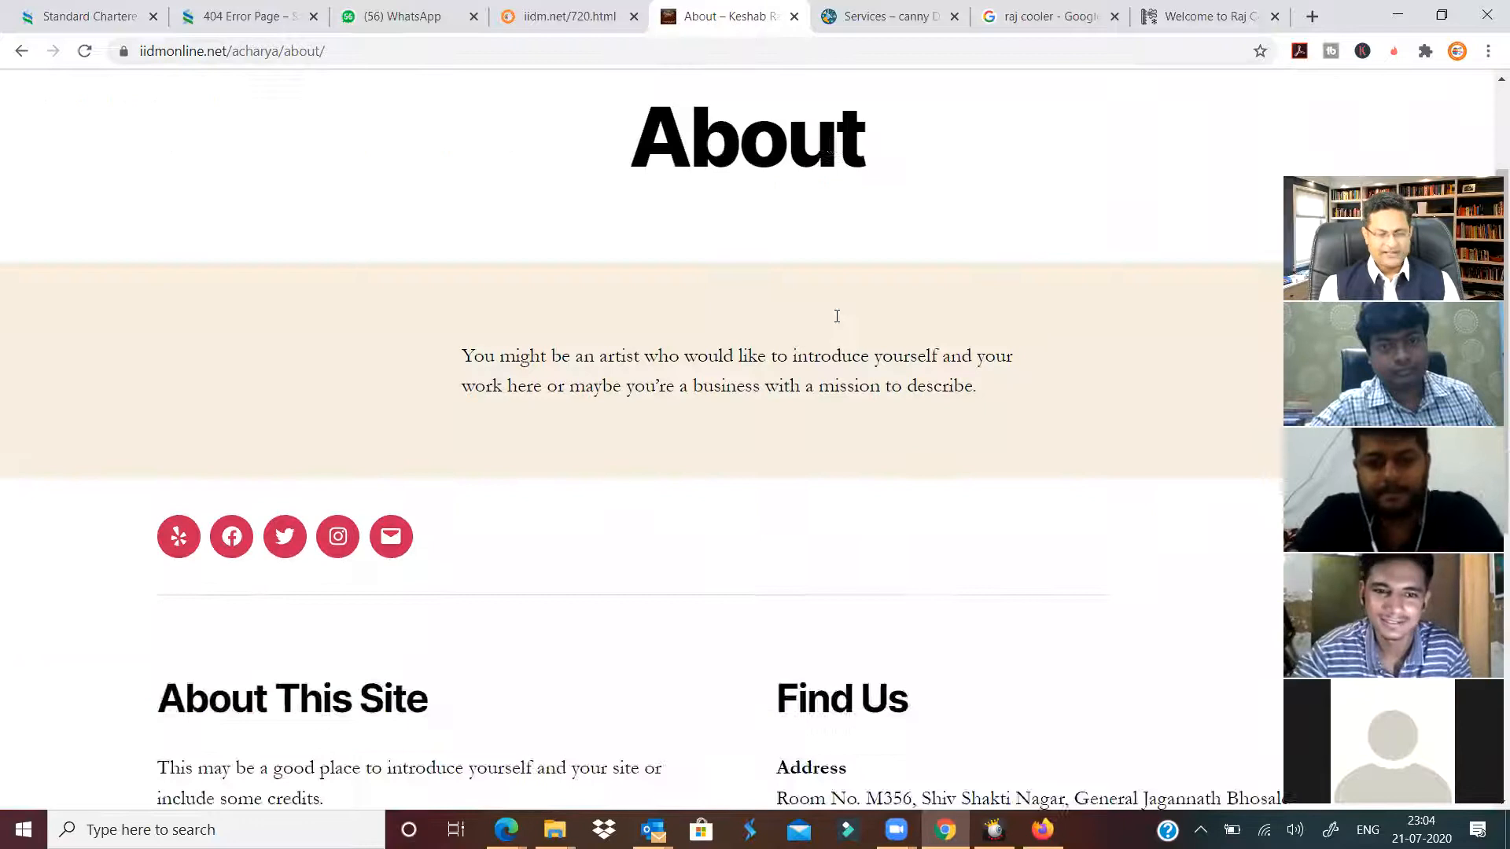
scroll(837, 316, up, 2)
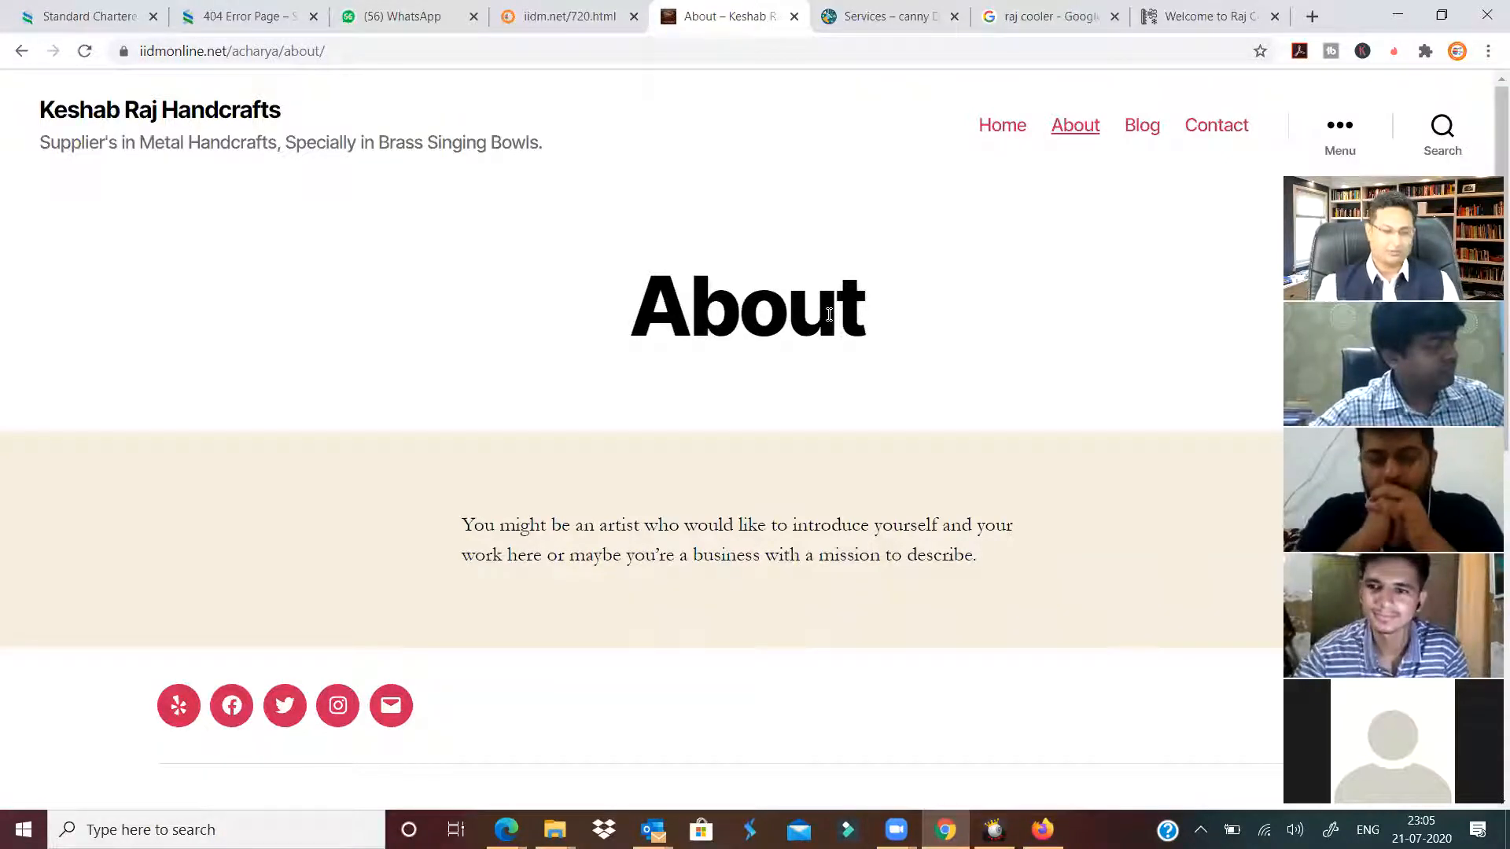
click(567, 16)
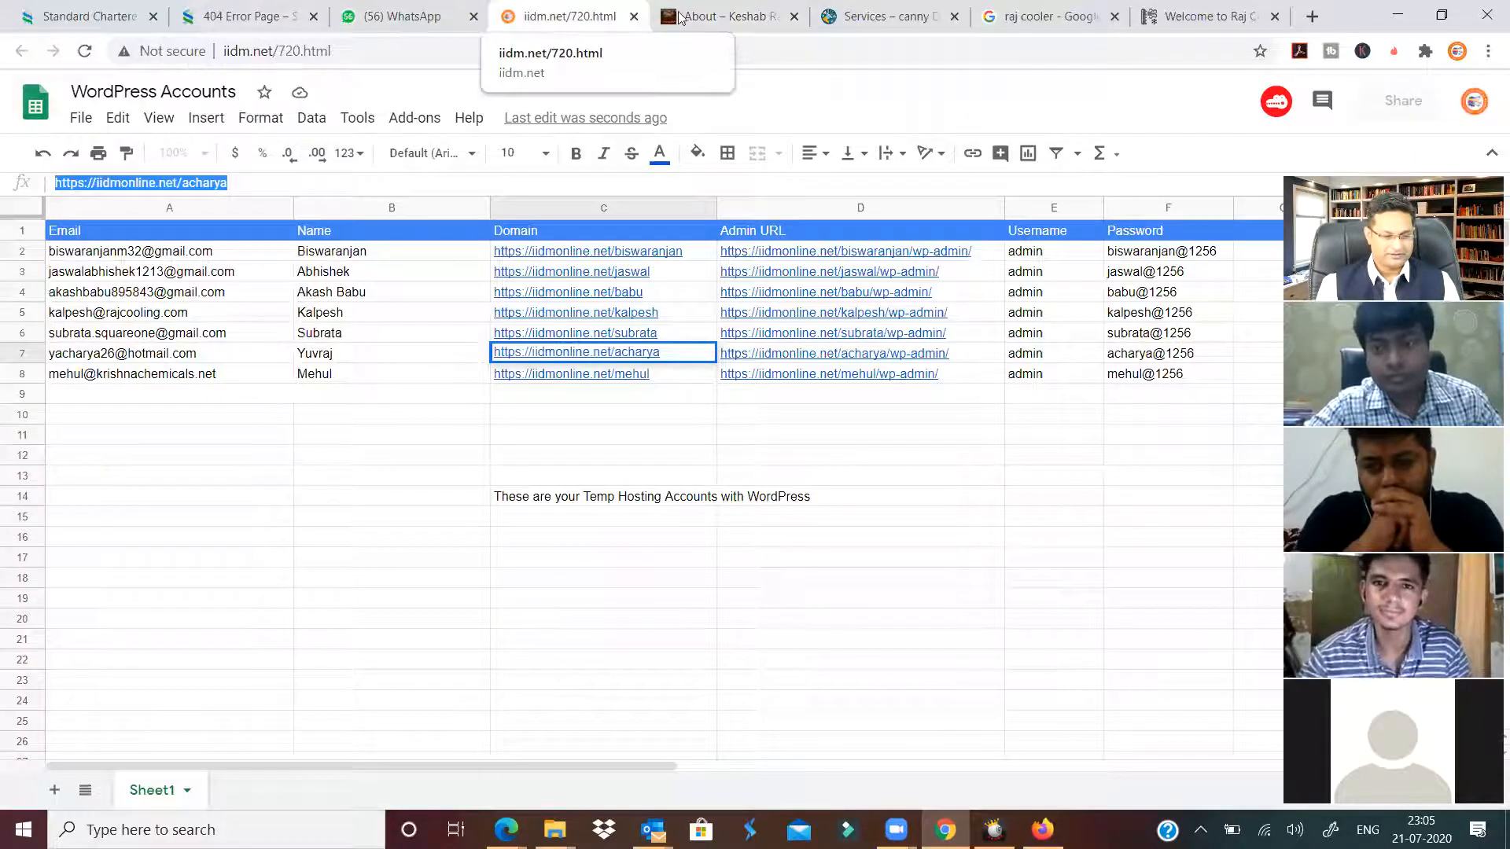
Enter iidmonline.net/pra in the handcrafts tab's address bar and accept the wp-admin/themes.php suggestion.
click(747, 13)
click(730, 46)
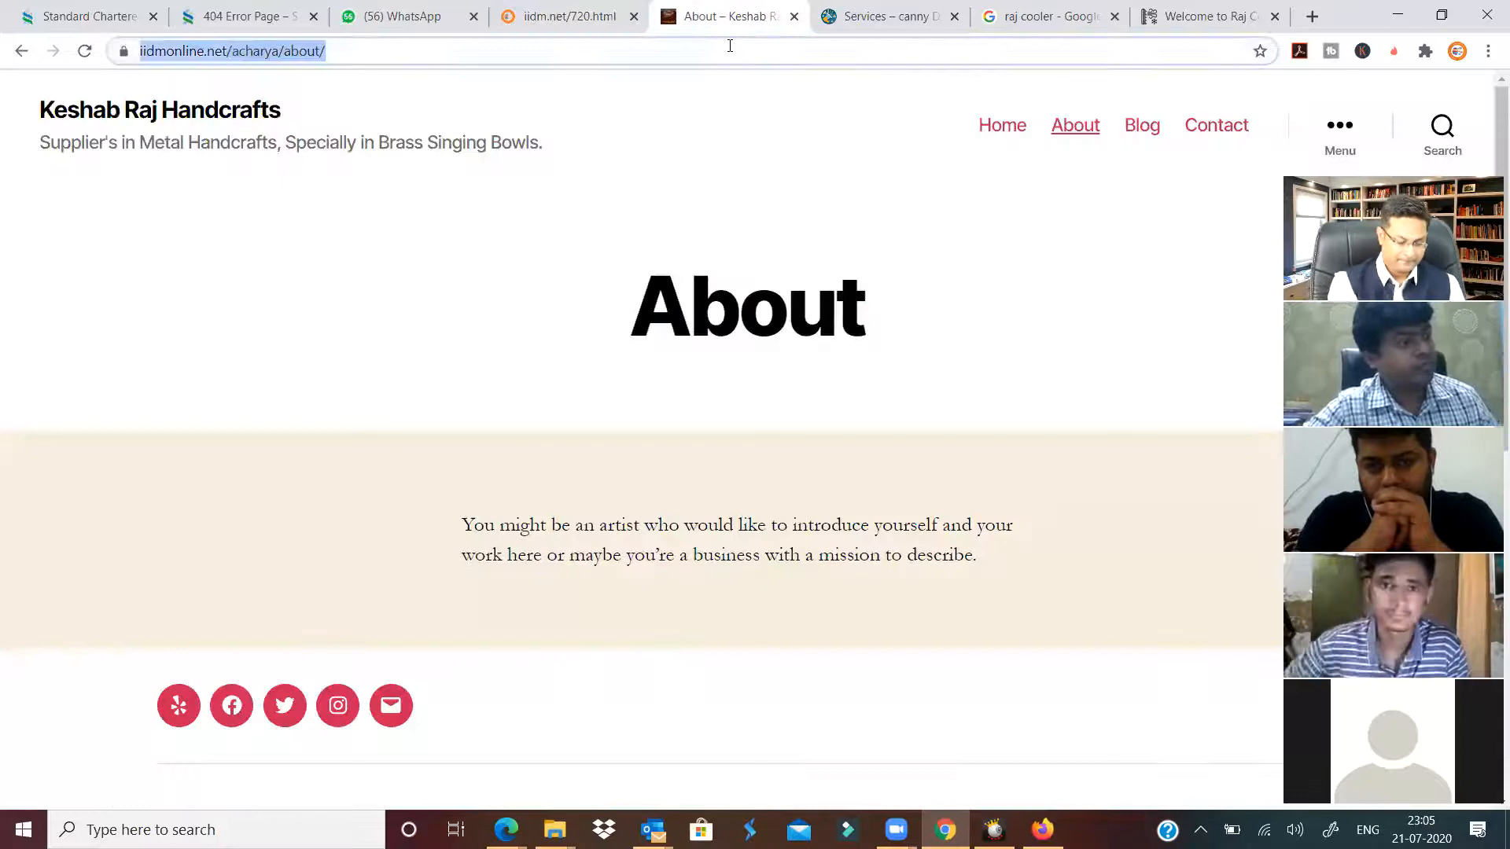
text(iidm999.com)
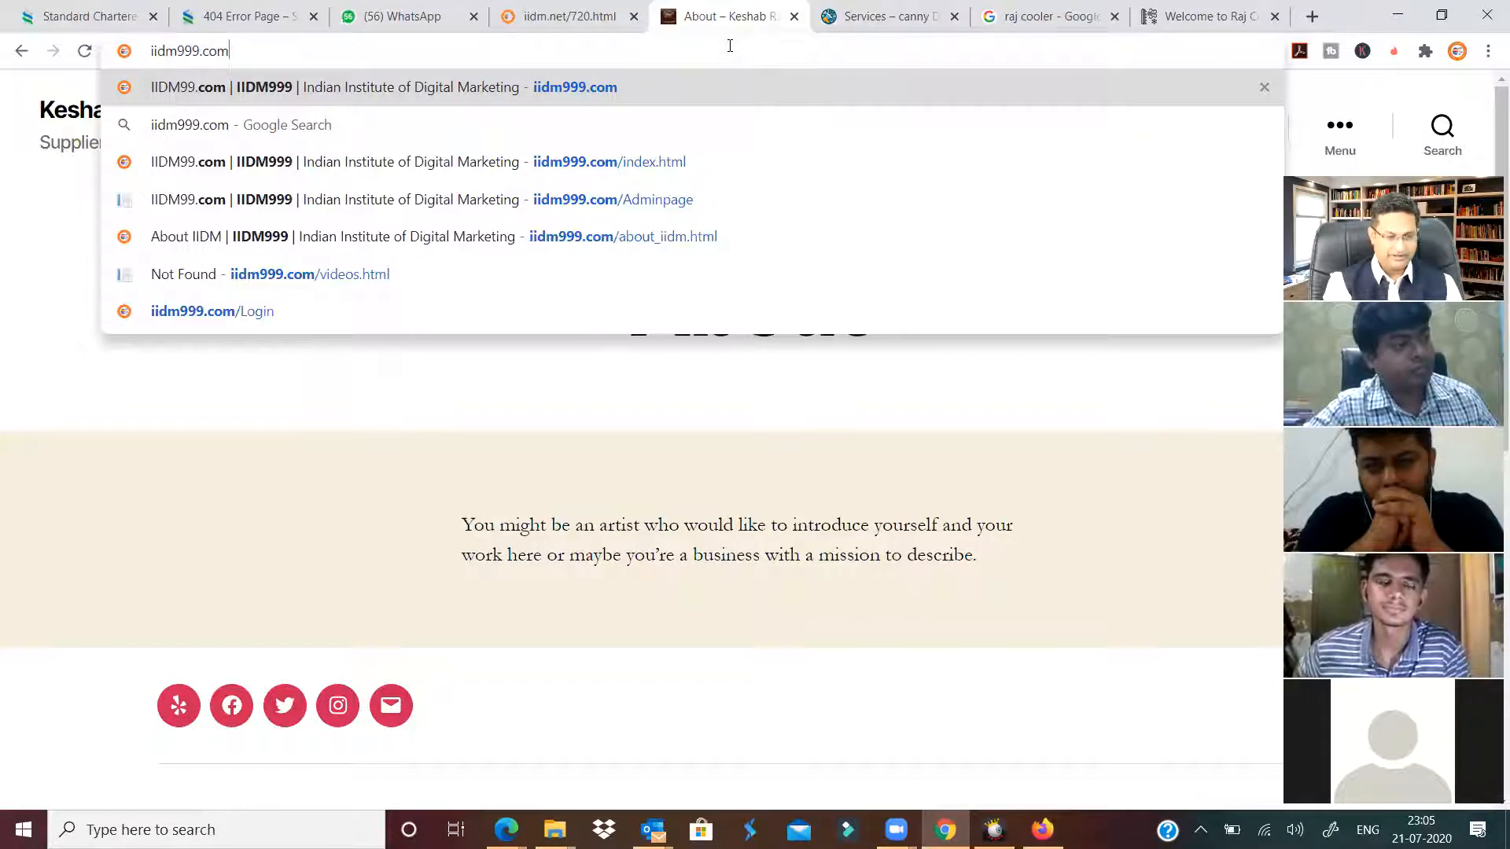
key(BackSpace)
key(BackSpace)
key(BackSpace)
key(BackSpace)
key(BackSpace)
key(BackSpace)
key(BackSpace)
key(BackSpace)
key(BackSpace)
key(BackSpace)
key(BackSpace)
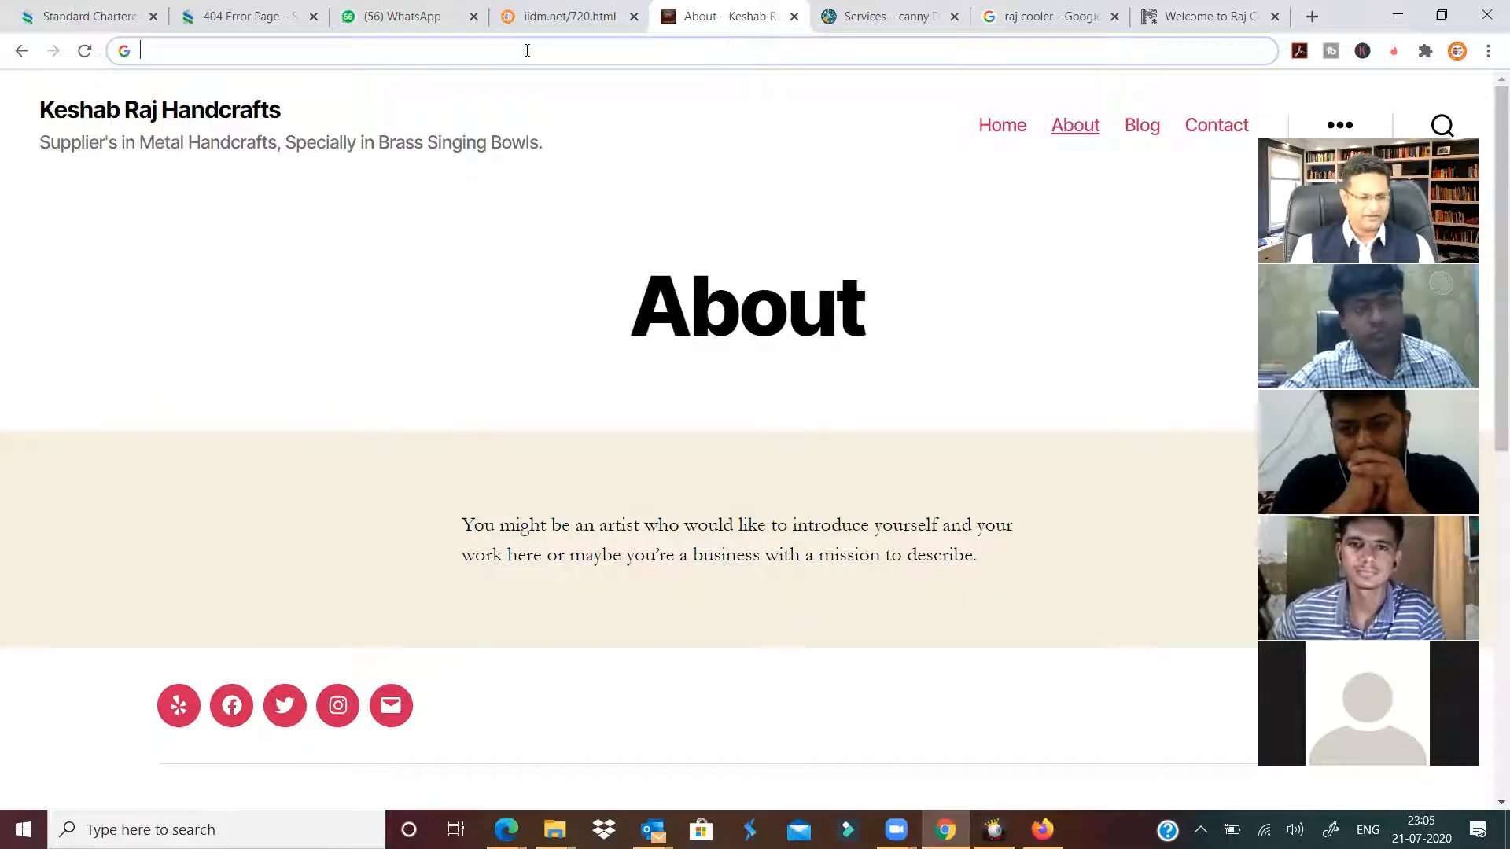
text(iidm)
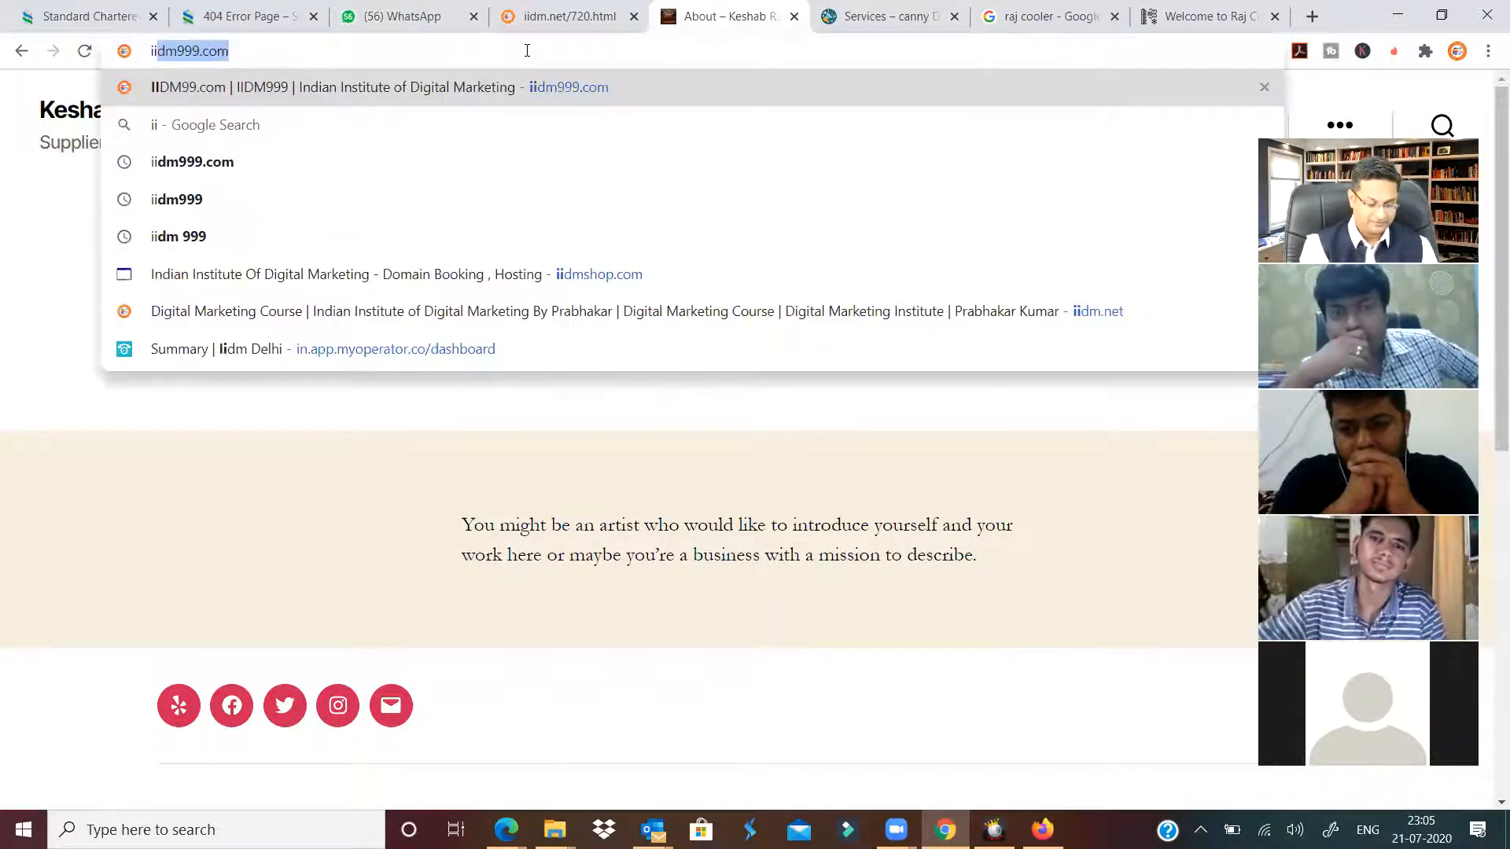
text(onli)
text(ne)
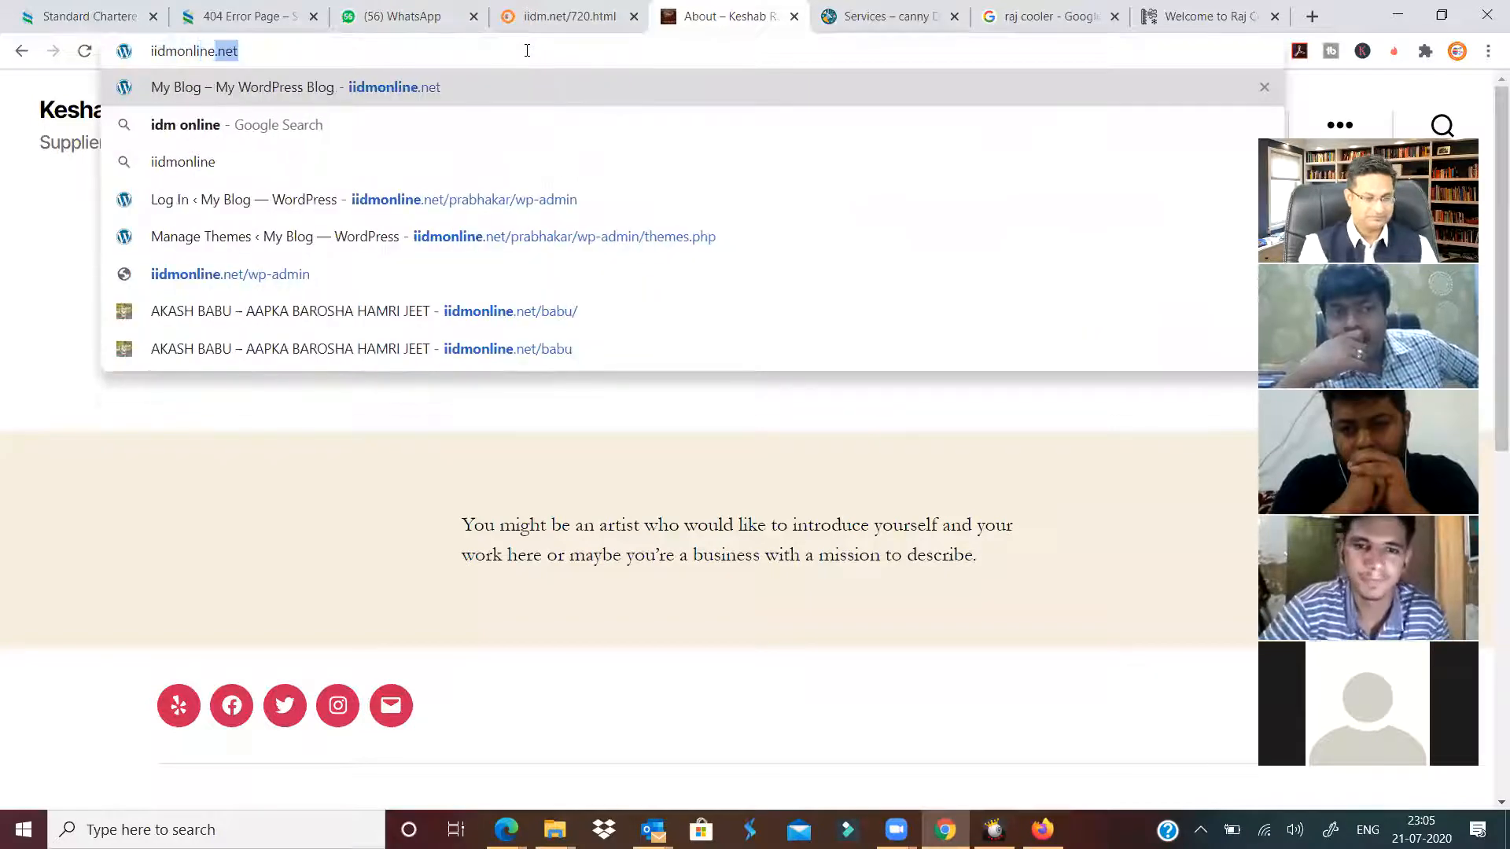
text(.net/)
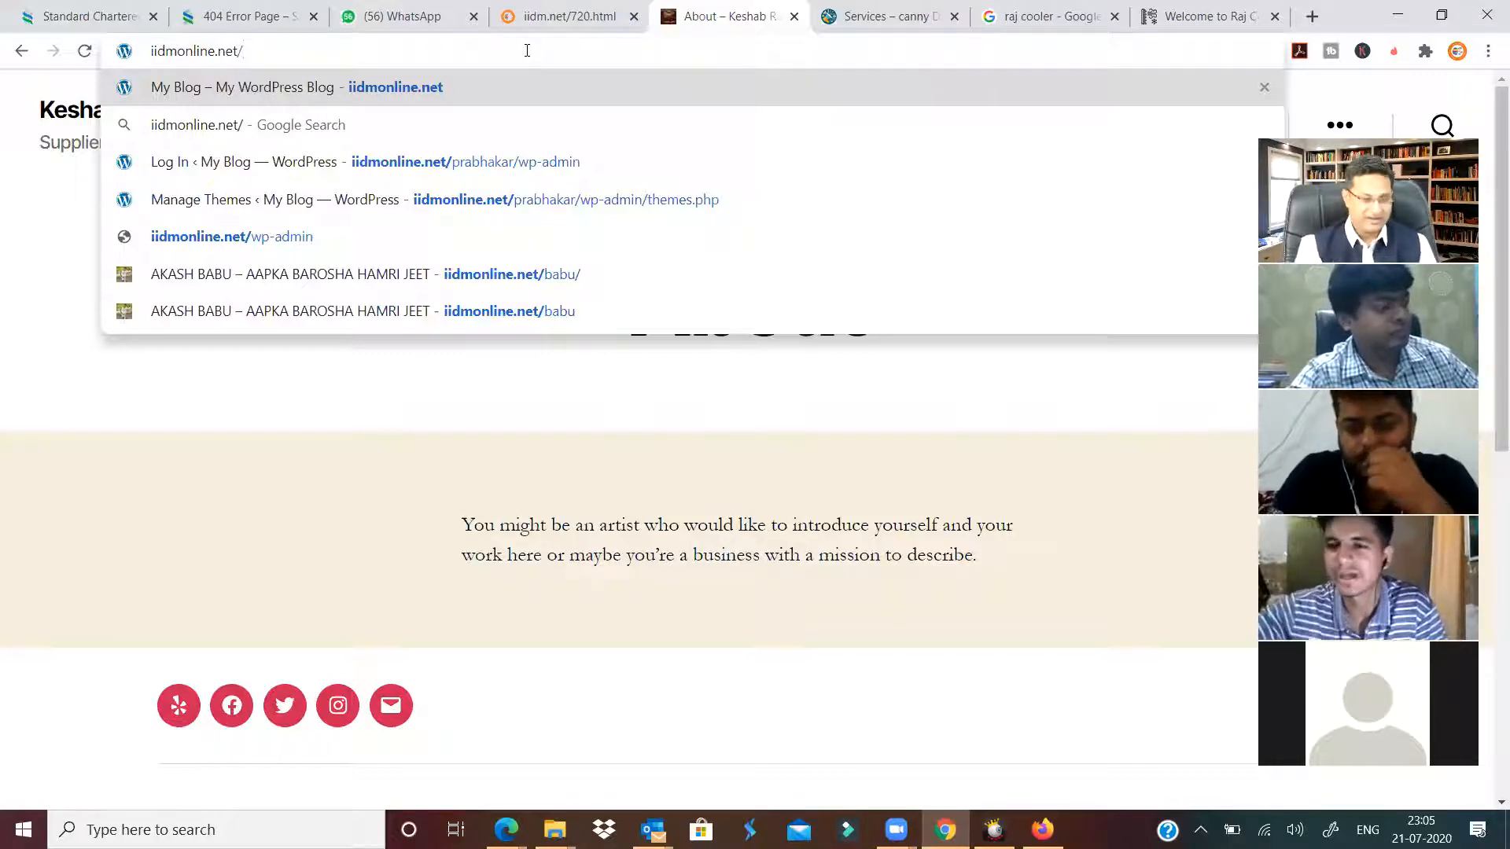
text(prabhakar/wp-admin/themes.php)
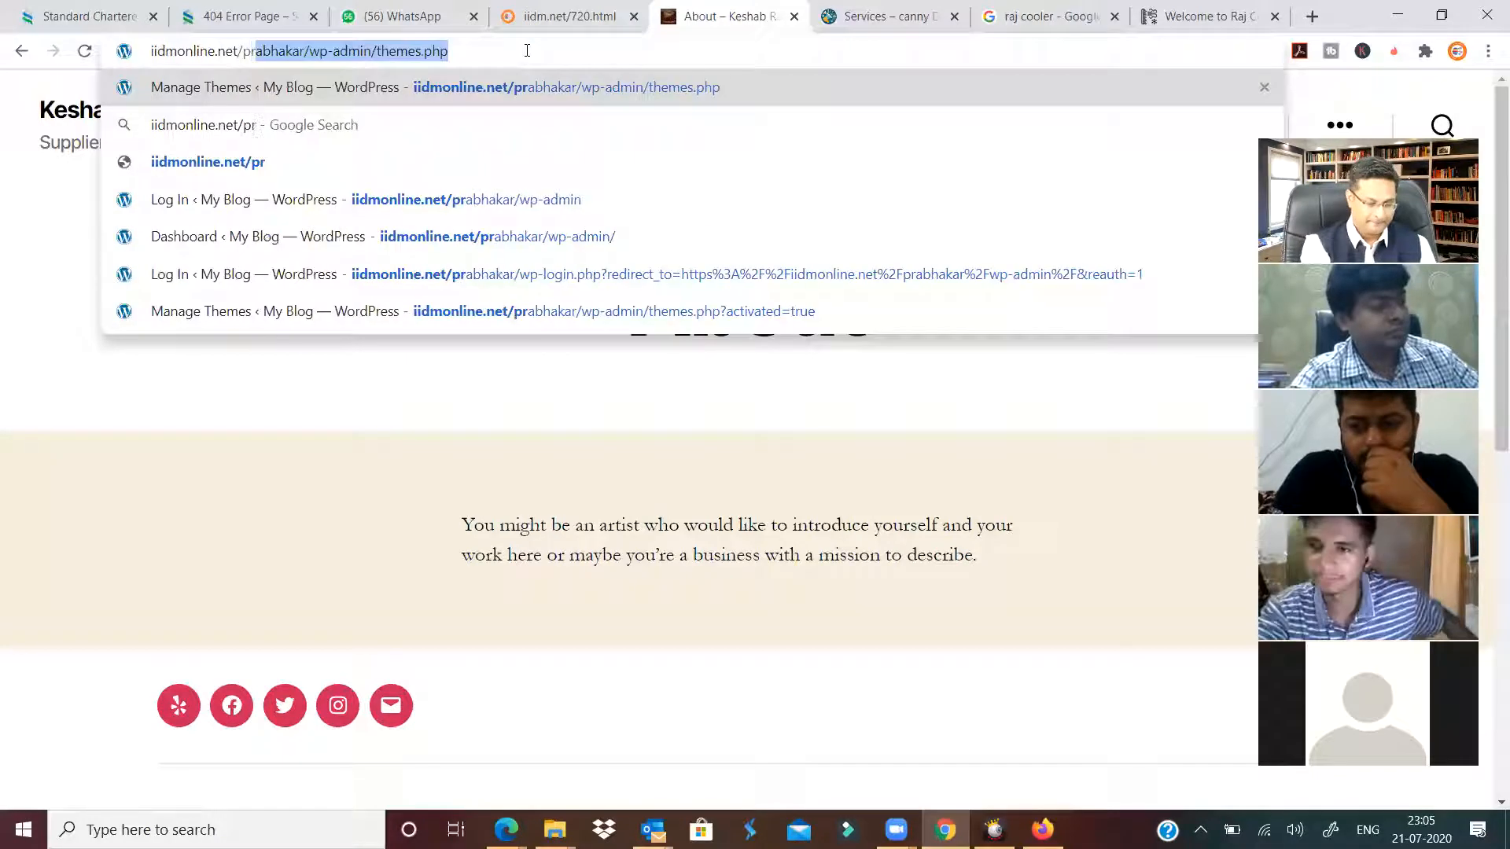
key(Return)
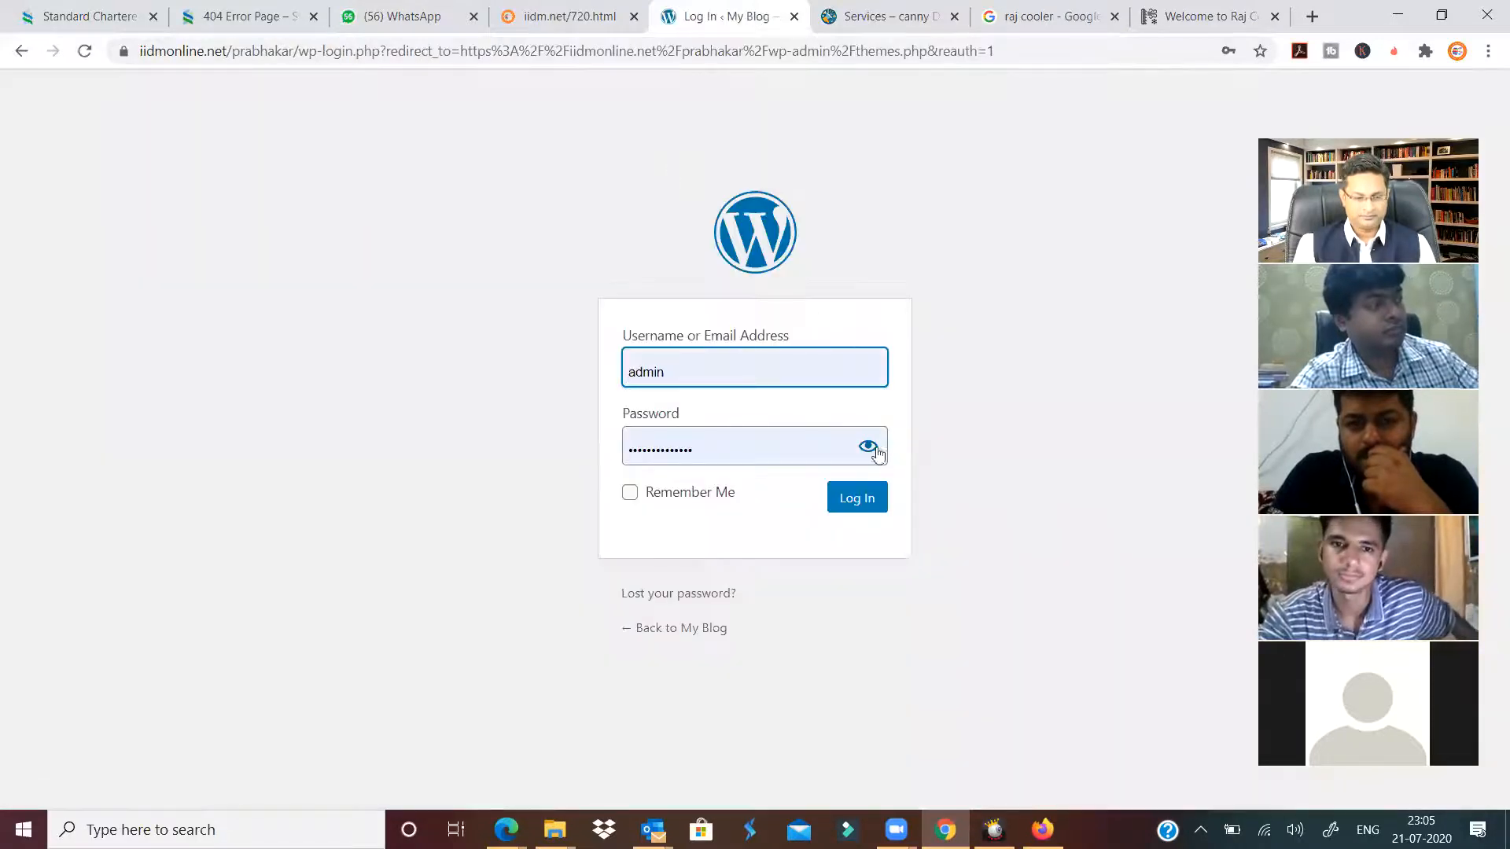
Submit the iidmonline.net admin login, go to the Dashboard and dismiss the Welcome to WordPress panel.
click(857, 497)
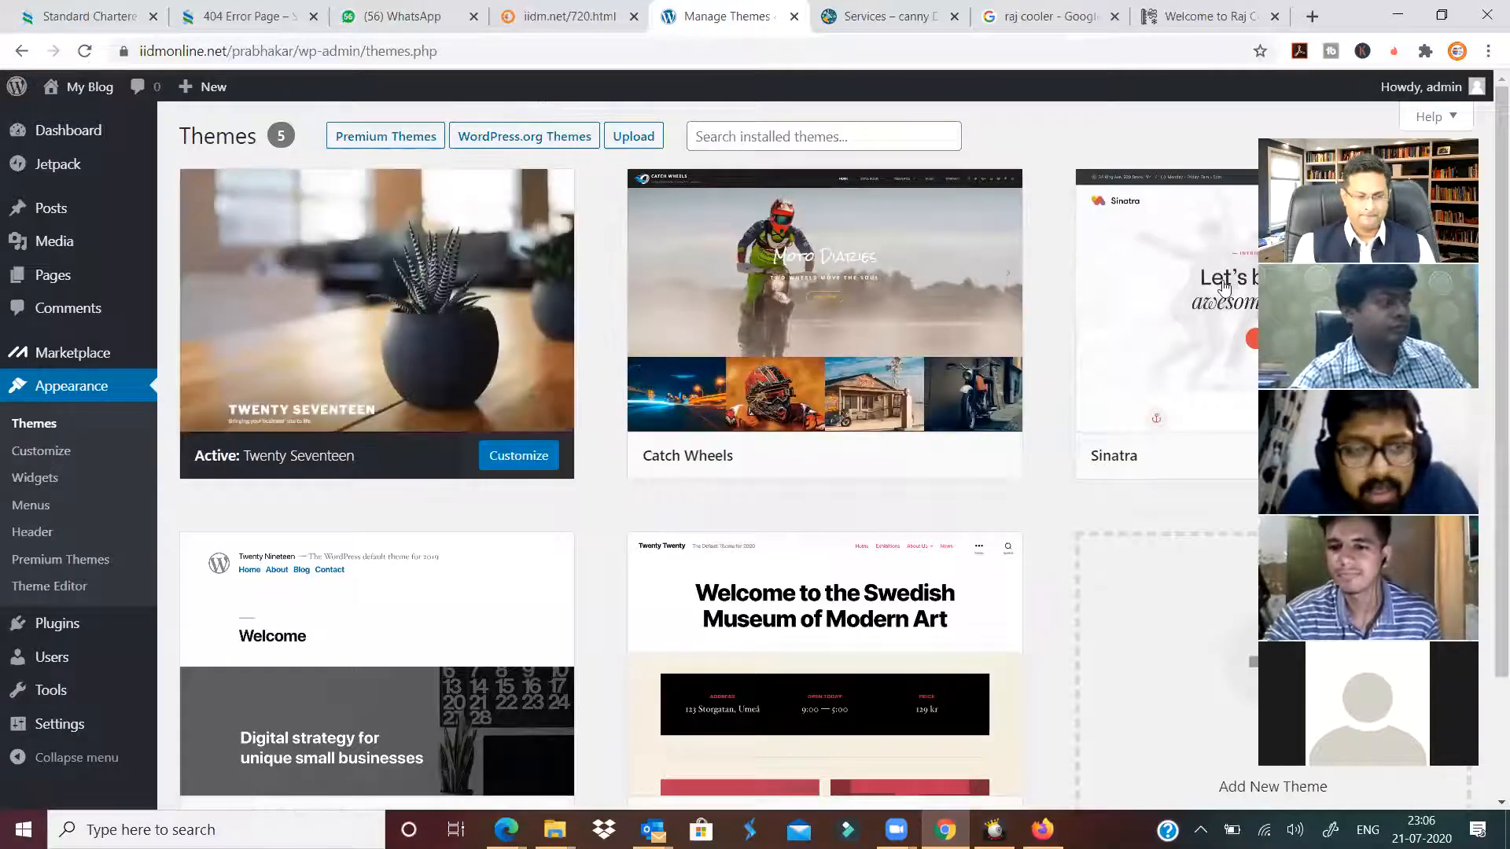
click(57, 134)
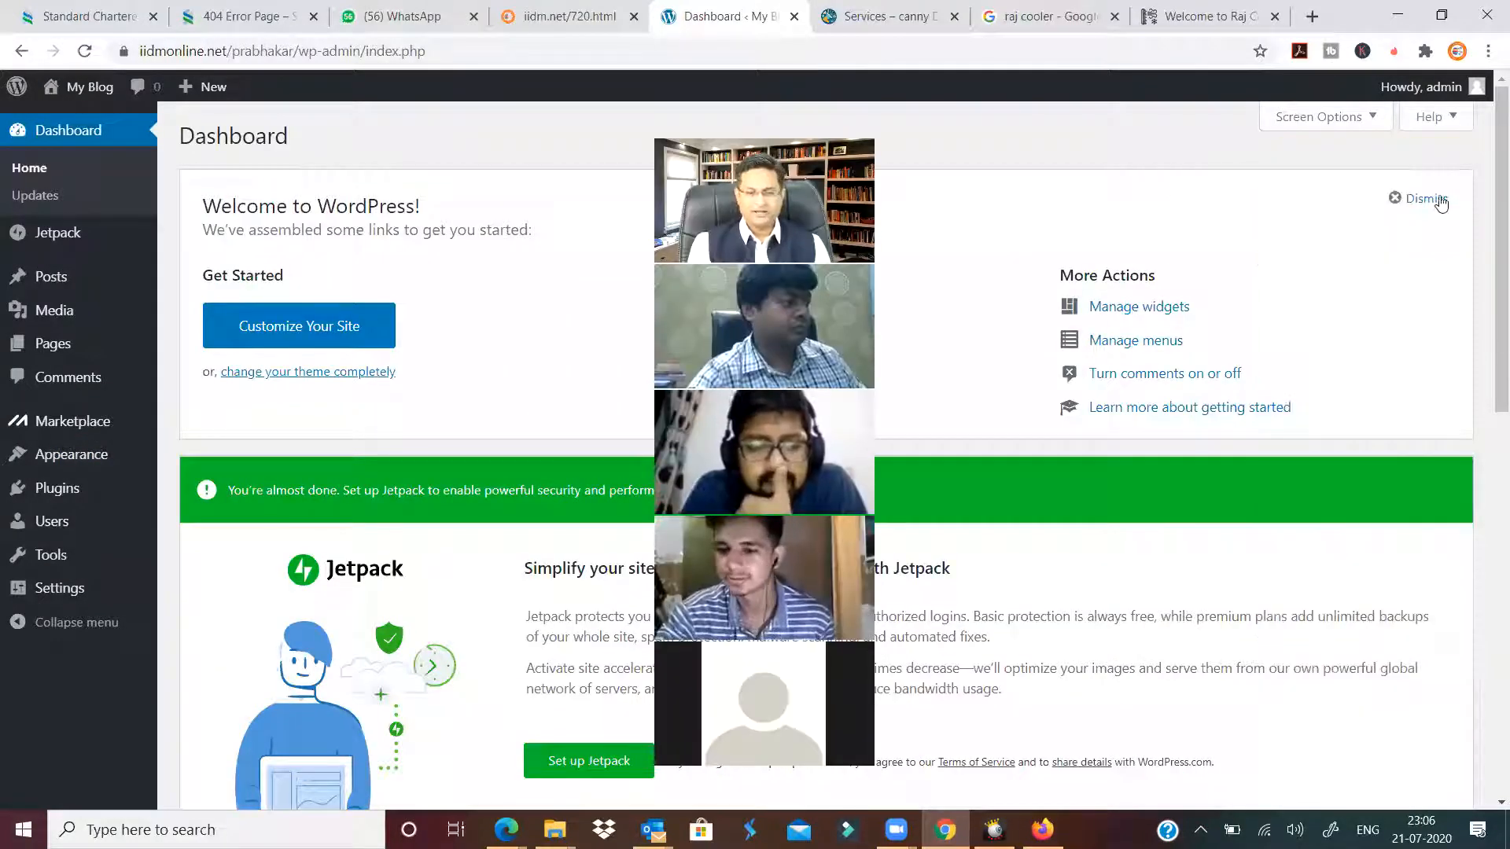
click(1406, 200)
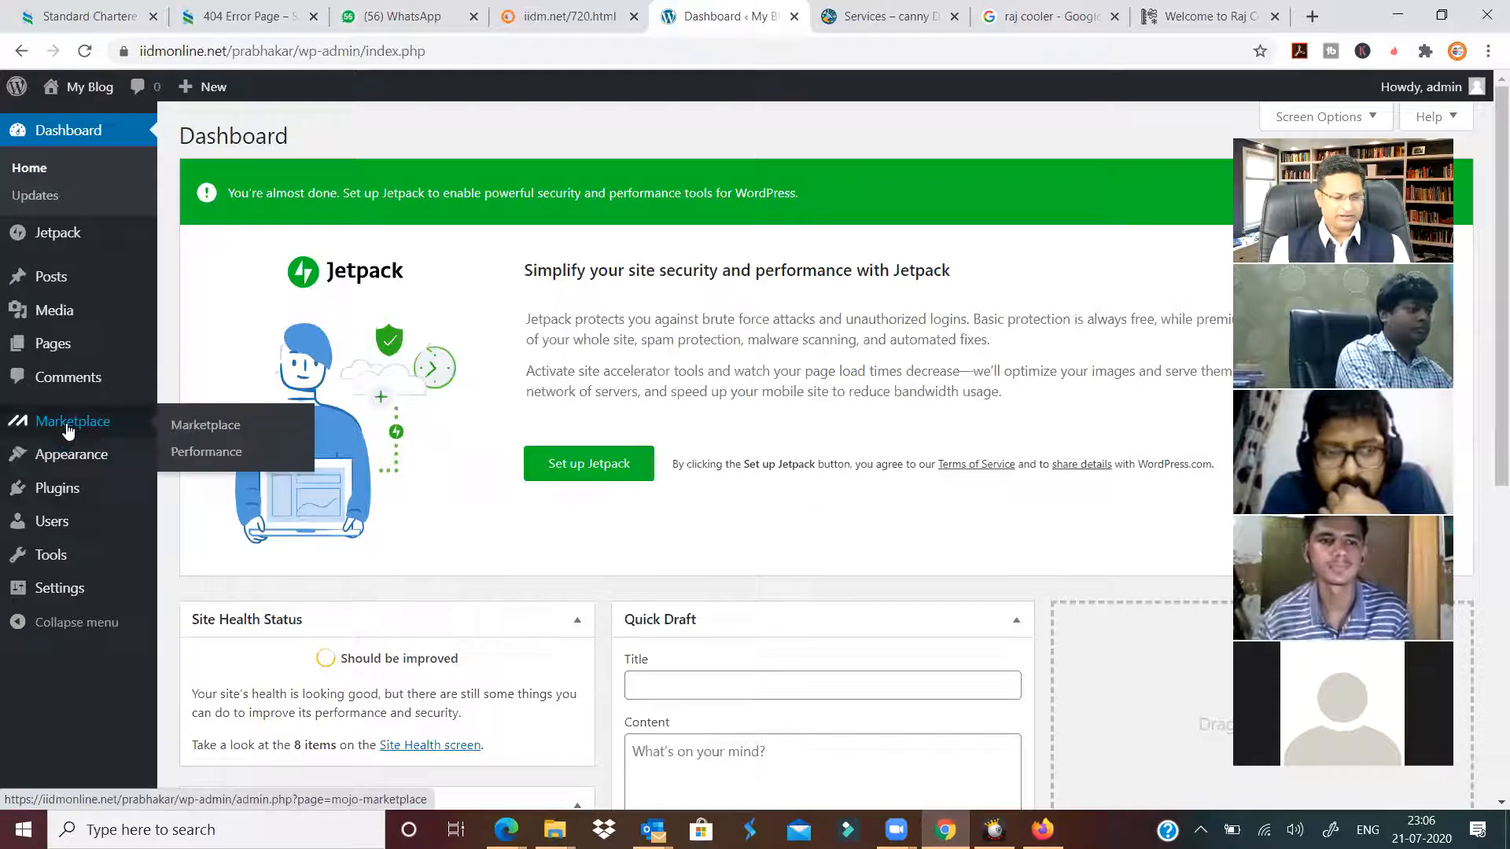
mouse_move(67, 456)
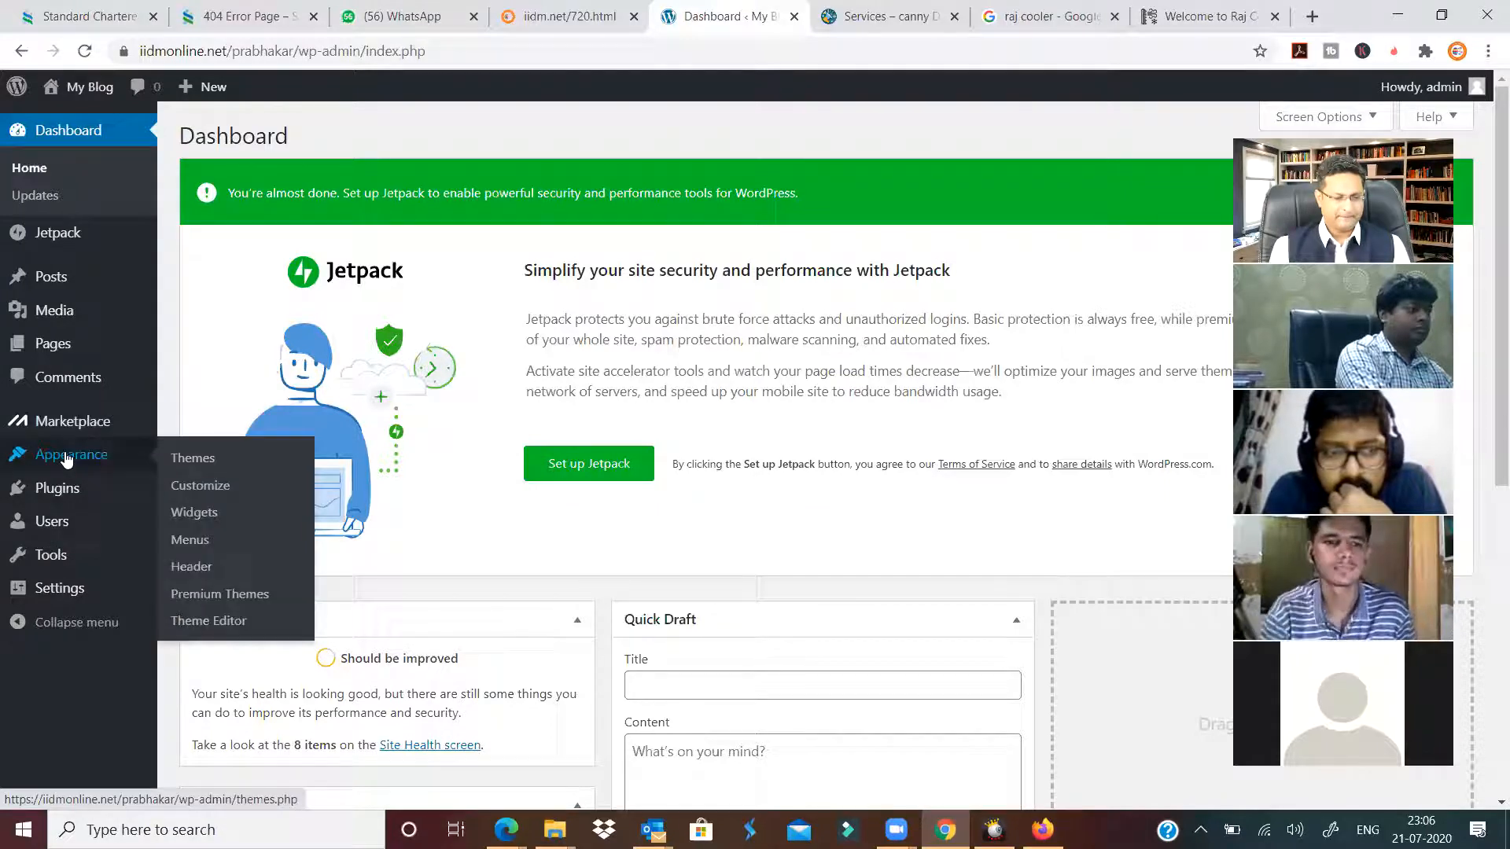
click(206, 460)
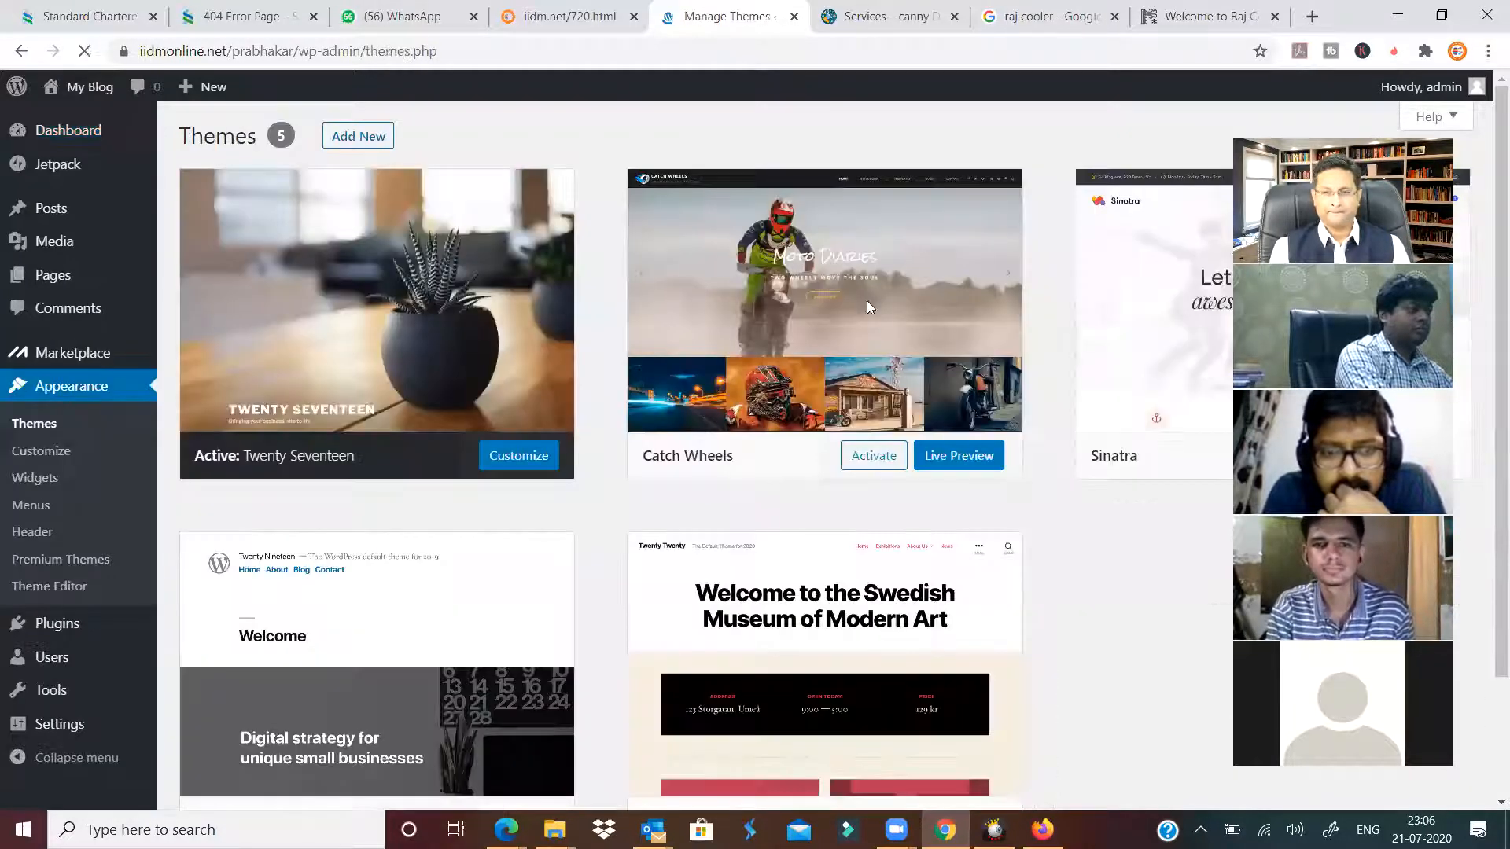
click(565, 142)
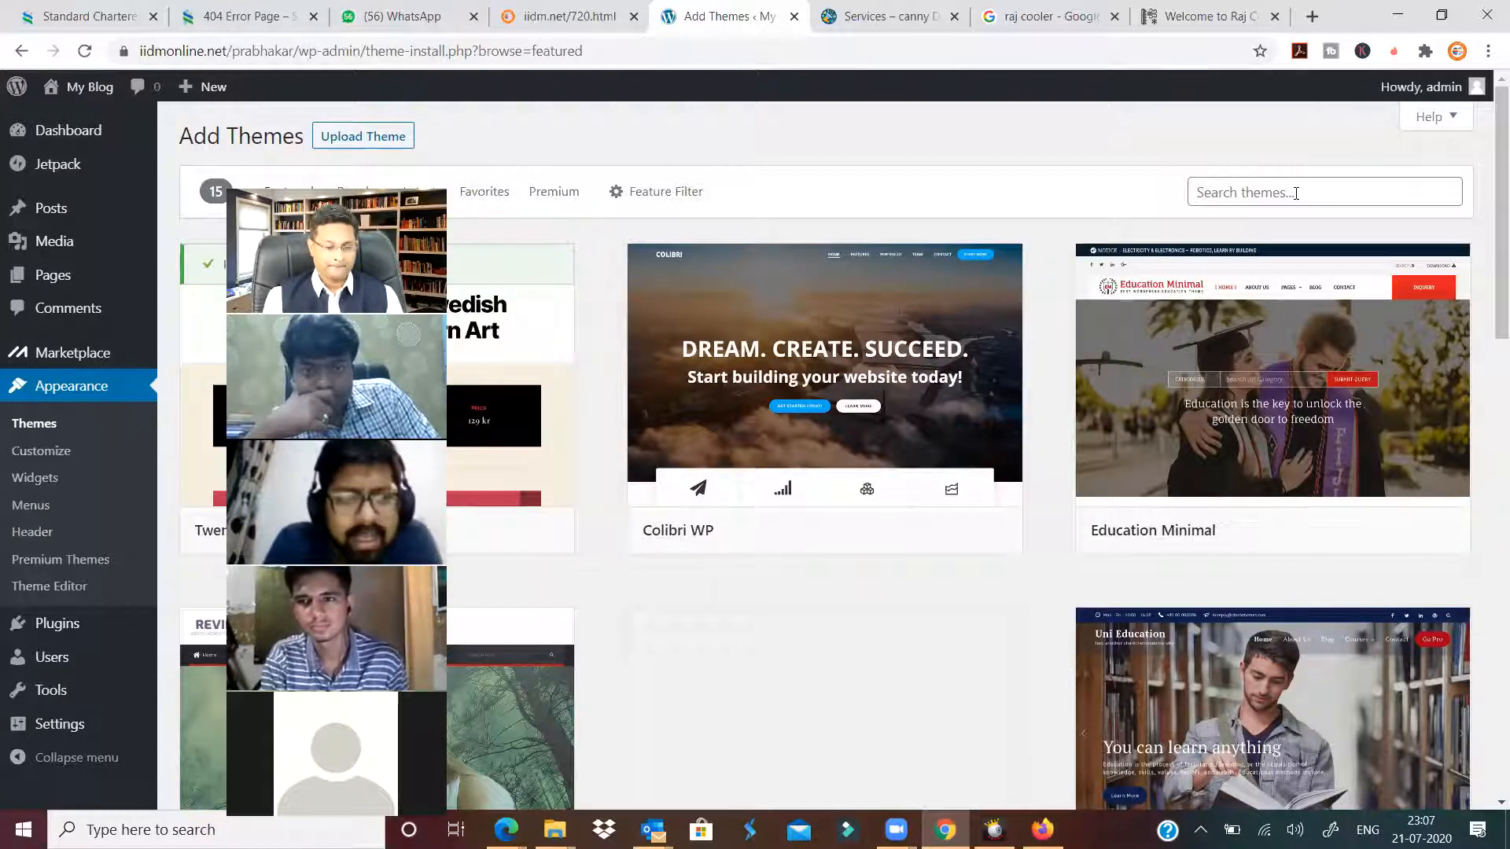
mouse_move(500, 312)
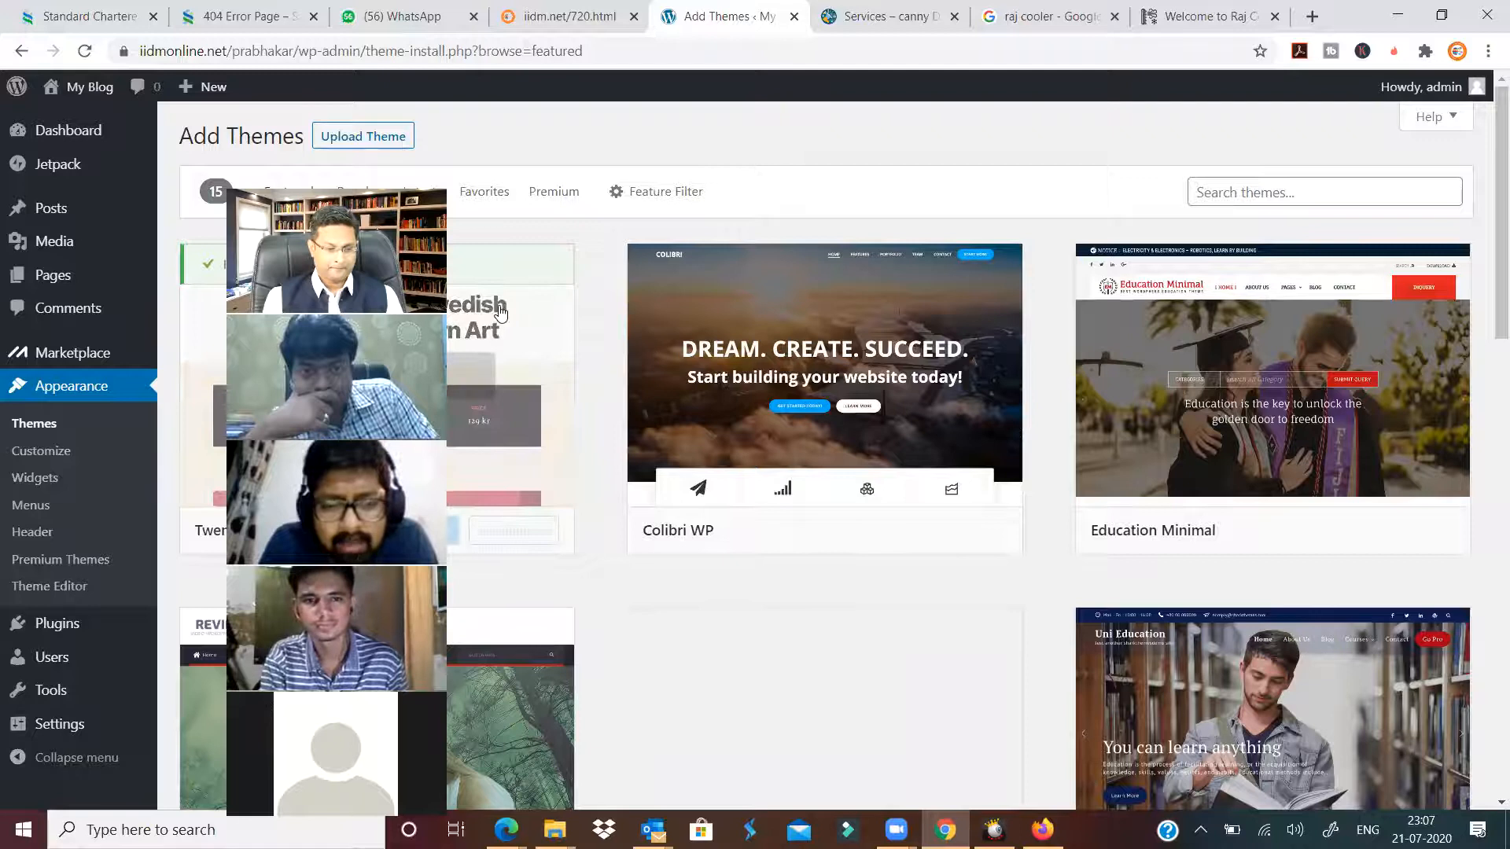
click(59, 136)
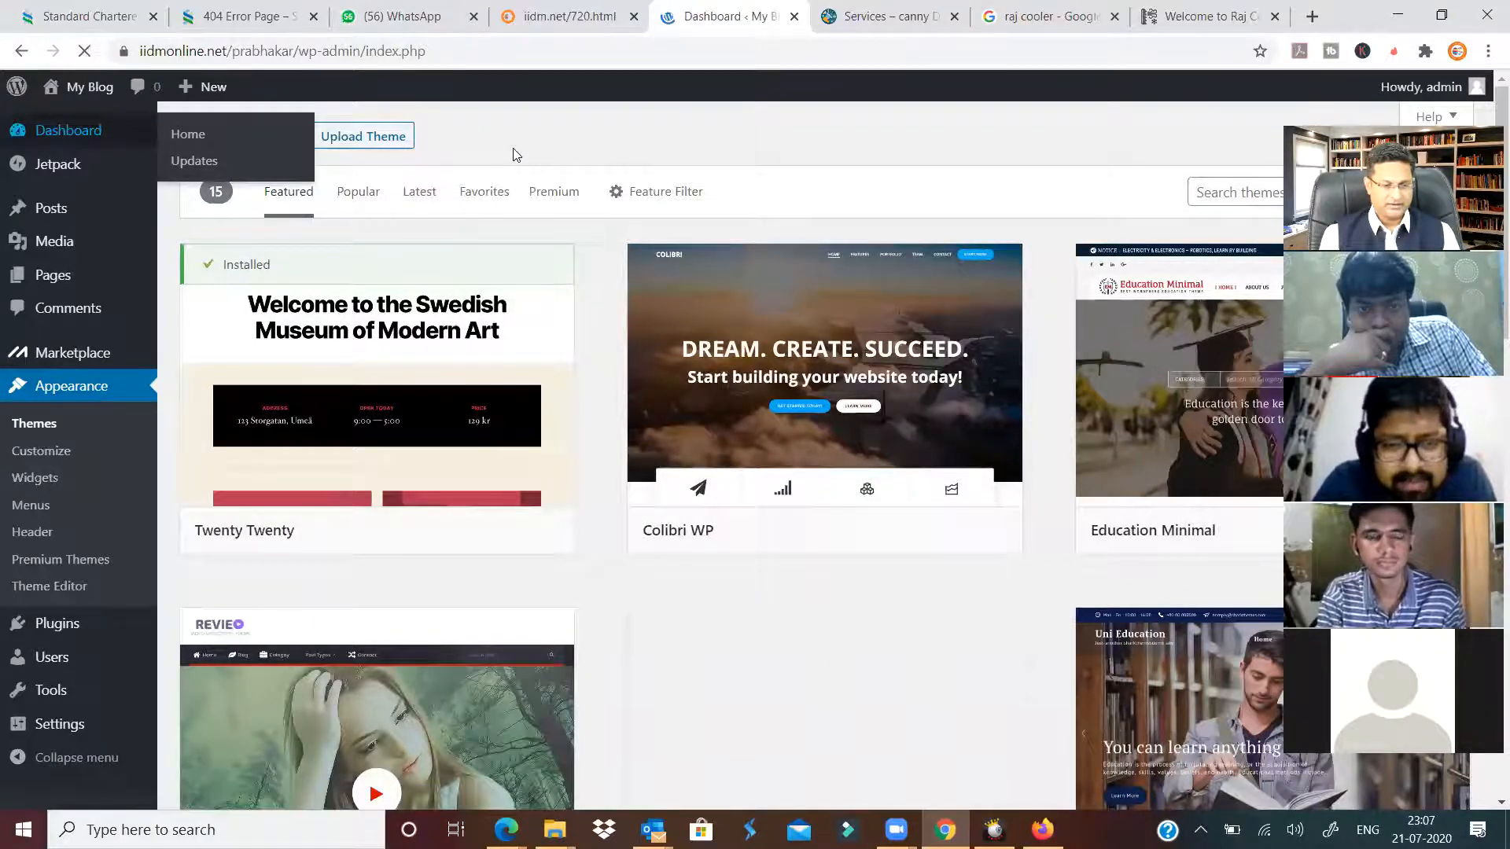
Save a Quick Draft titled 'kfdjhgkfdjhgkjhdfg' with content 'fdsgkjhfdkjghfdskjh'.
scroll(426, 561, down, 7)
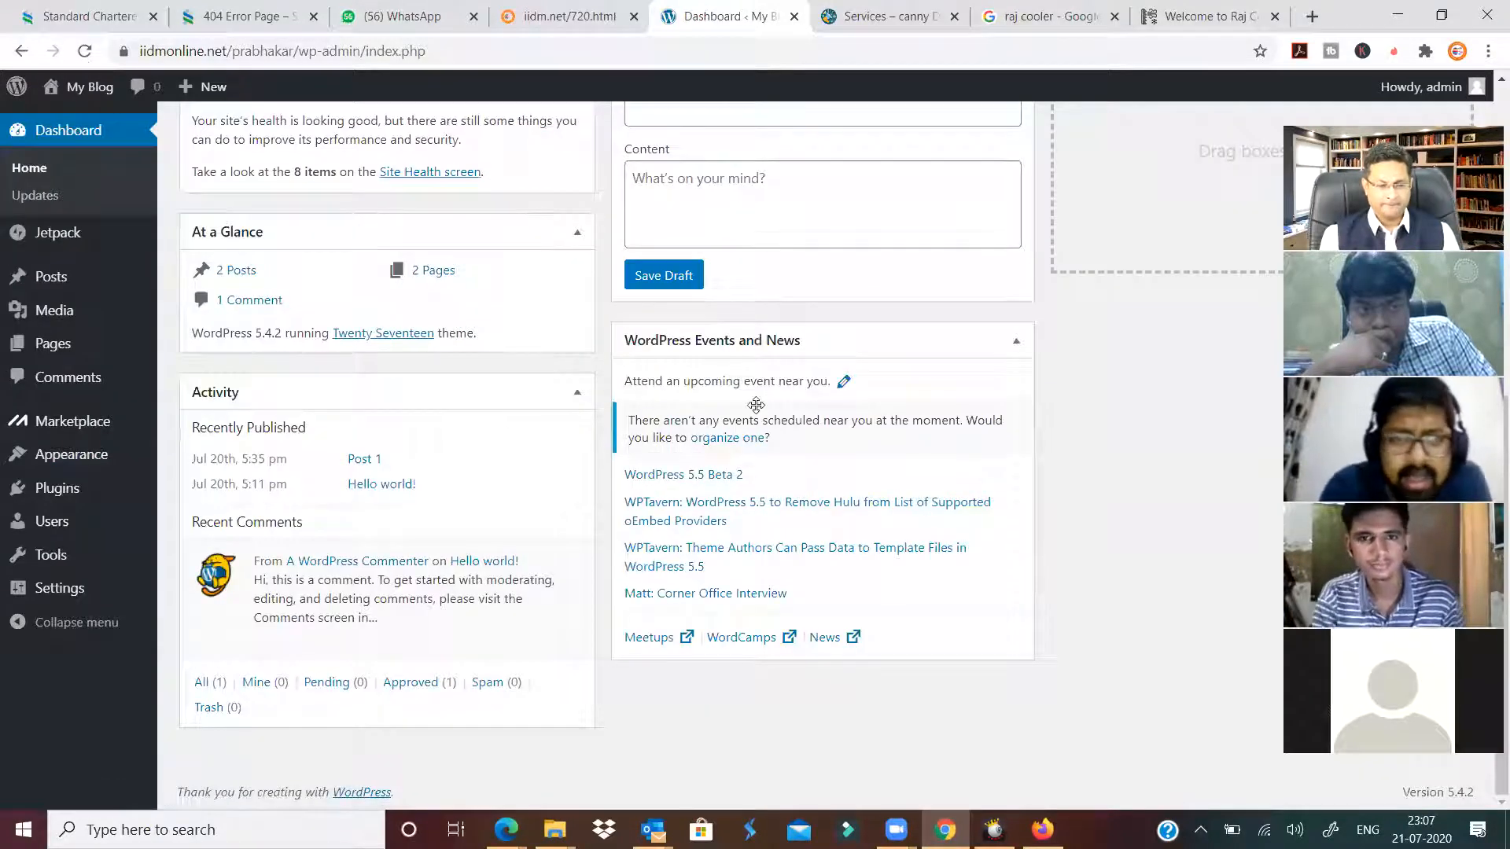
scroll(755, 401, up, 4)
click(707, 404)
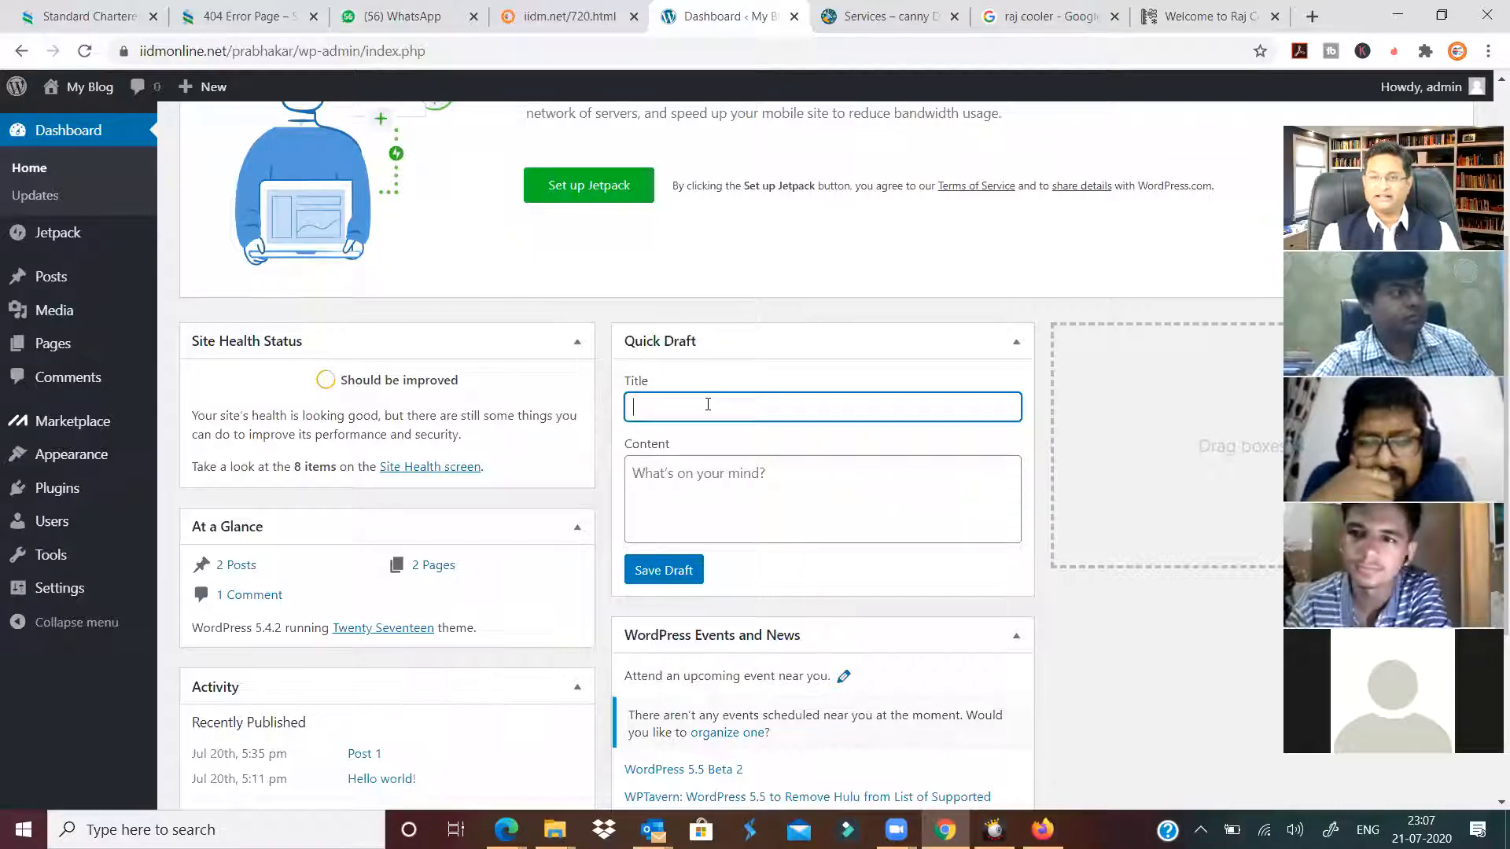
text(kfdjhgkfdjhgkjhdfg)
click(766, 529)
text(fdsgkjhfdkjghfdskjh)
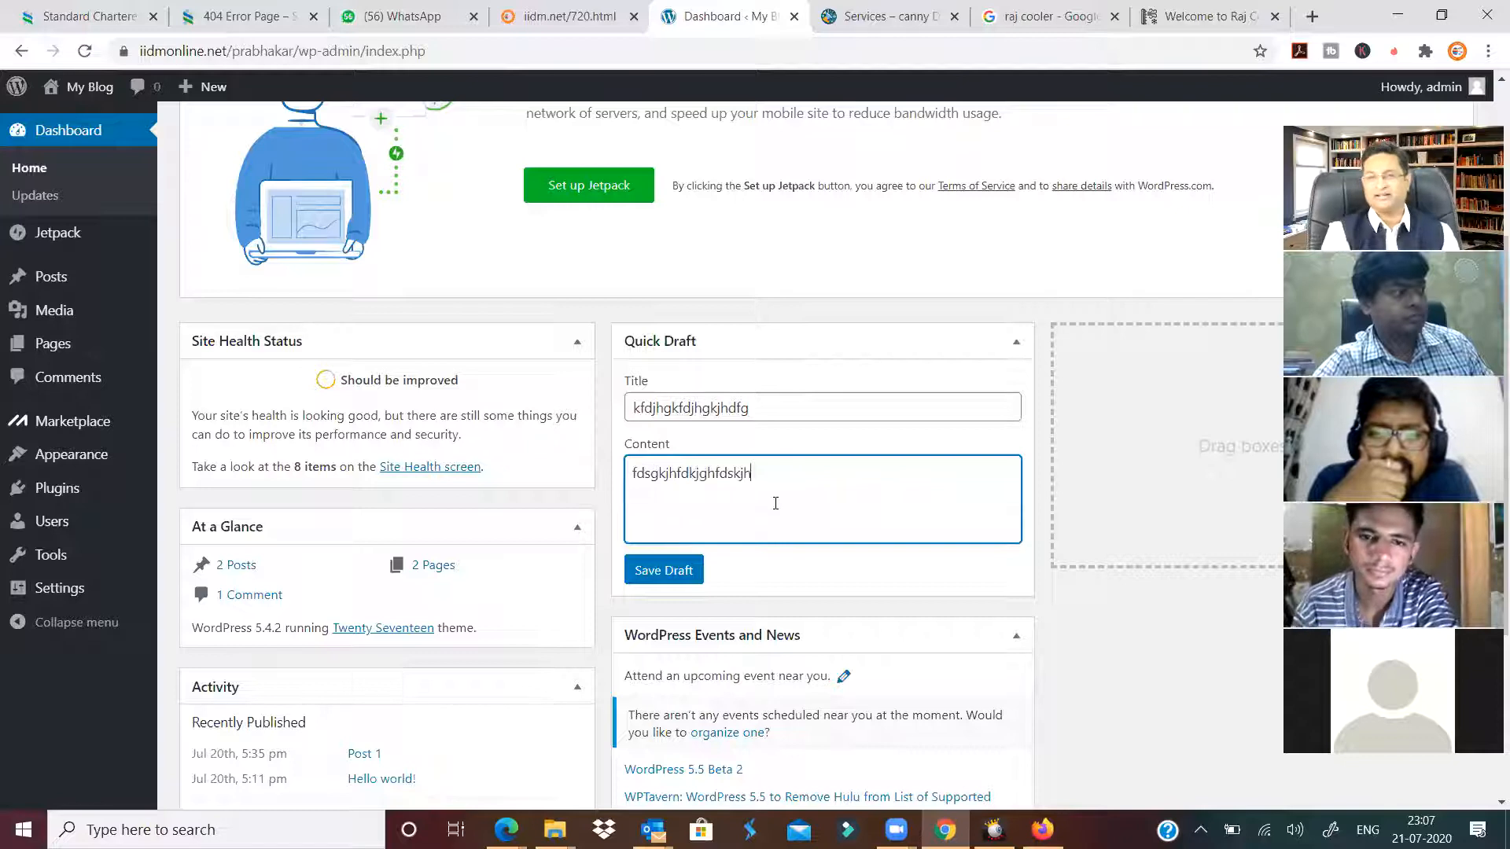
click(660, 571)
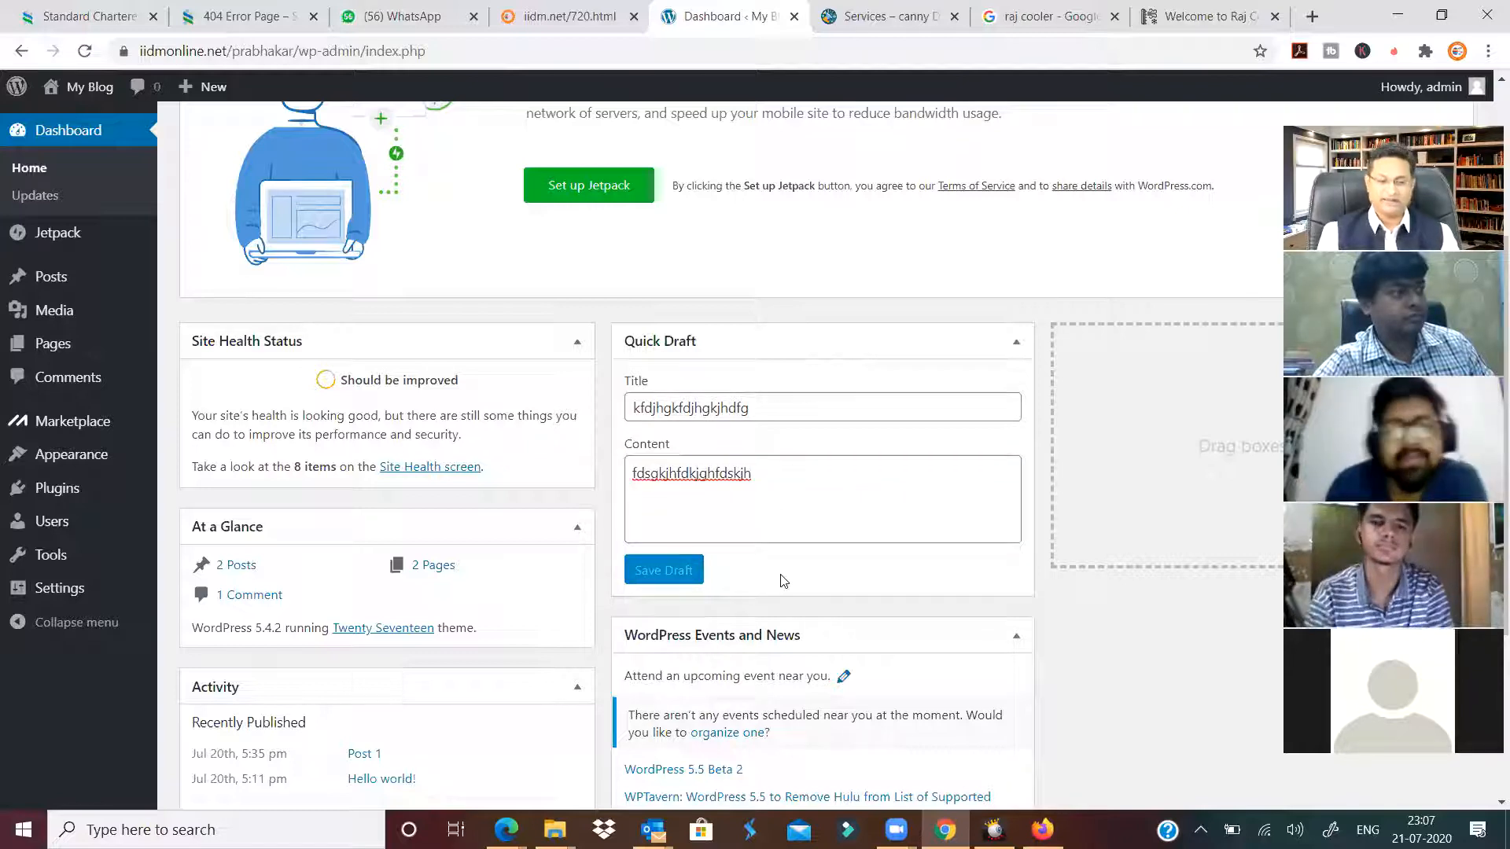
scroll(784, 581, down, 4)
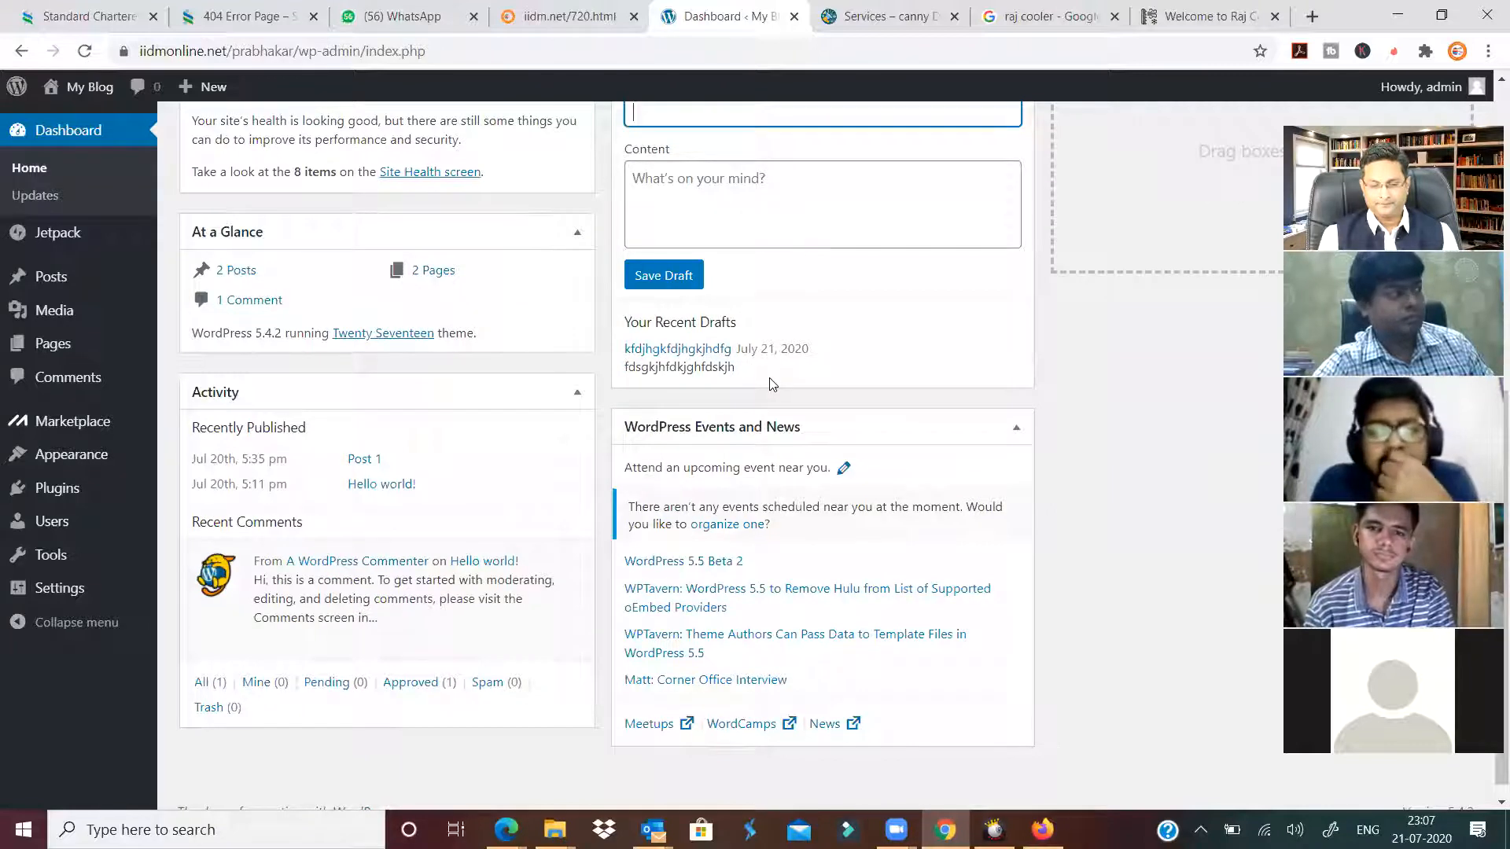
scroll(769, 384, up, 6)
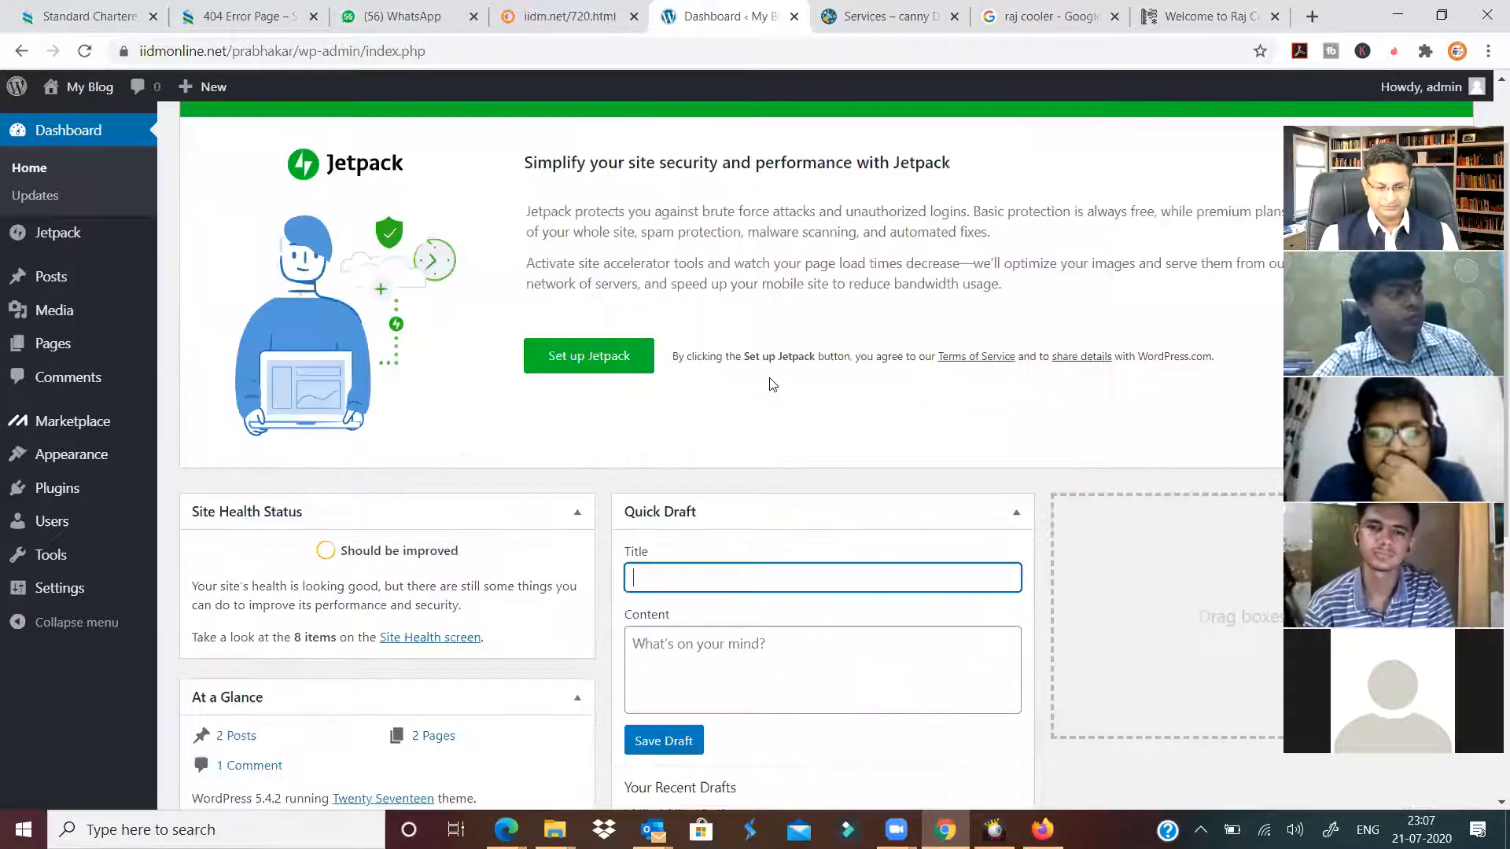
scroll(772, 385, down, 2)
scroll(772, 385, up, 3)
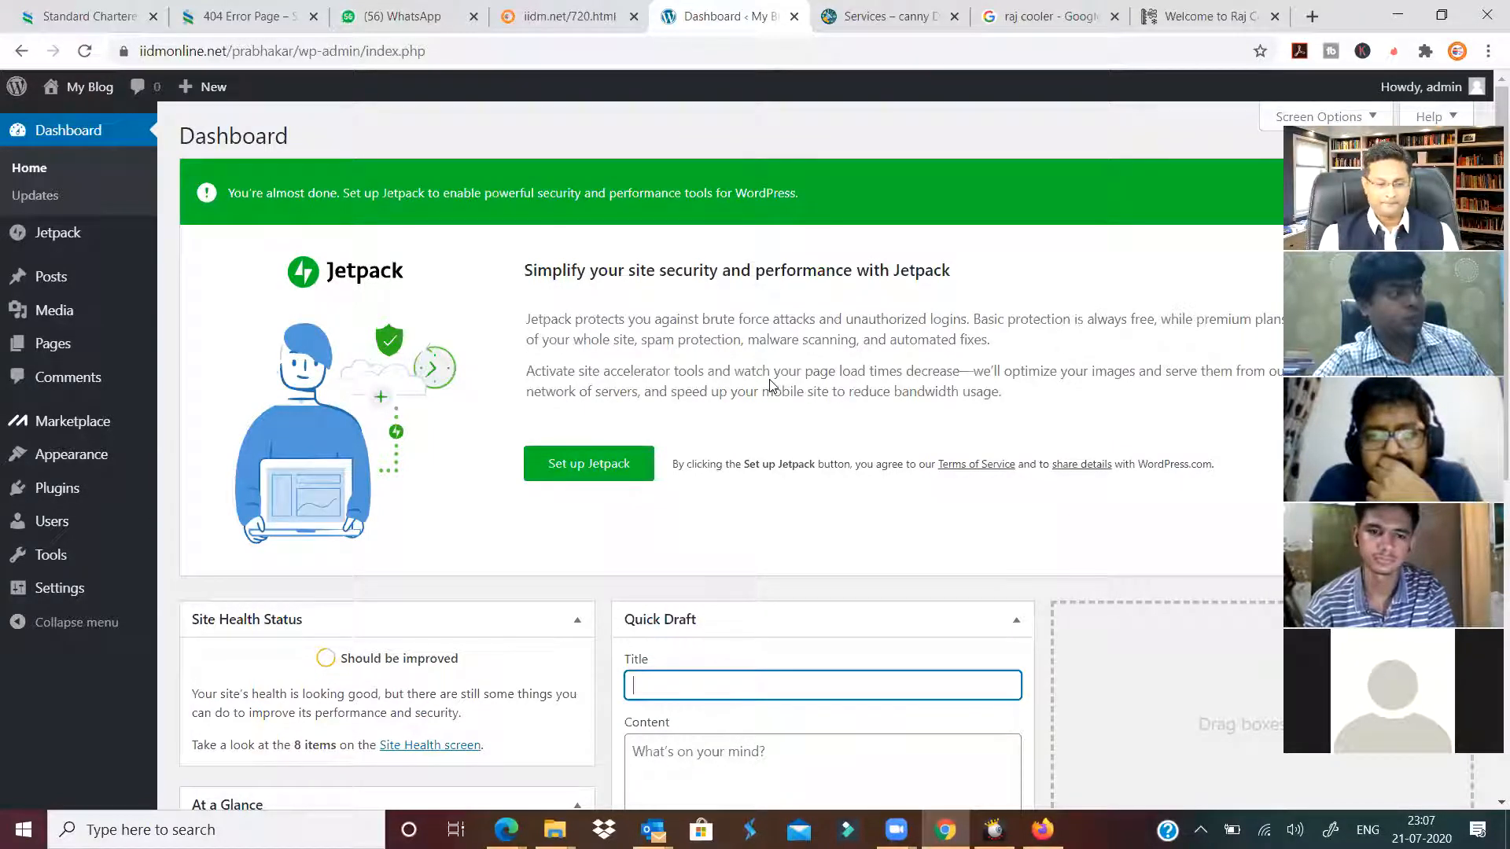
click(359, 271)
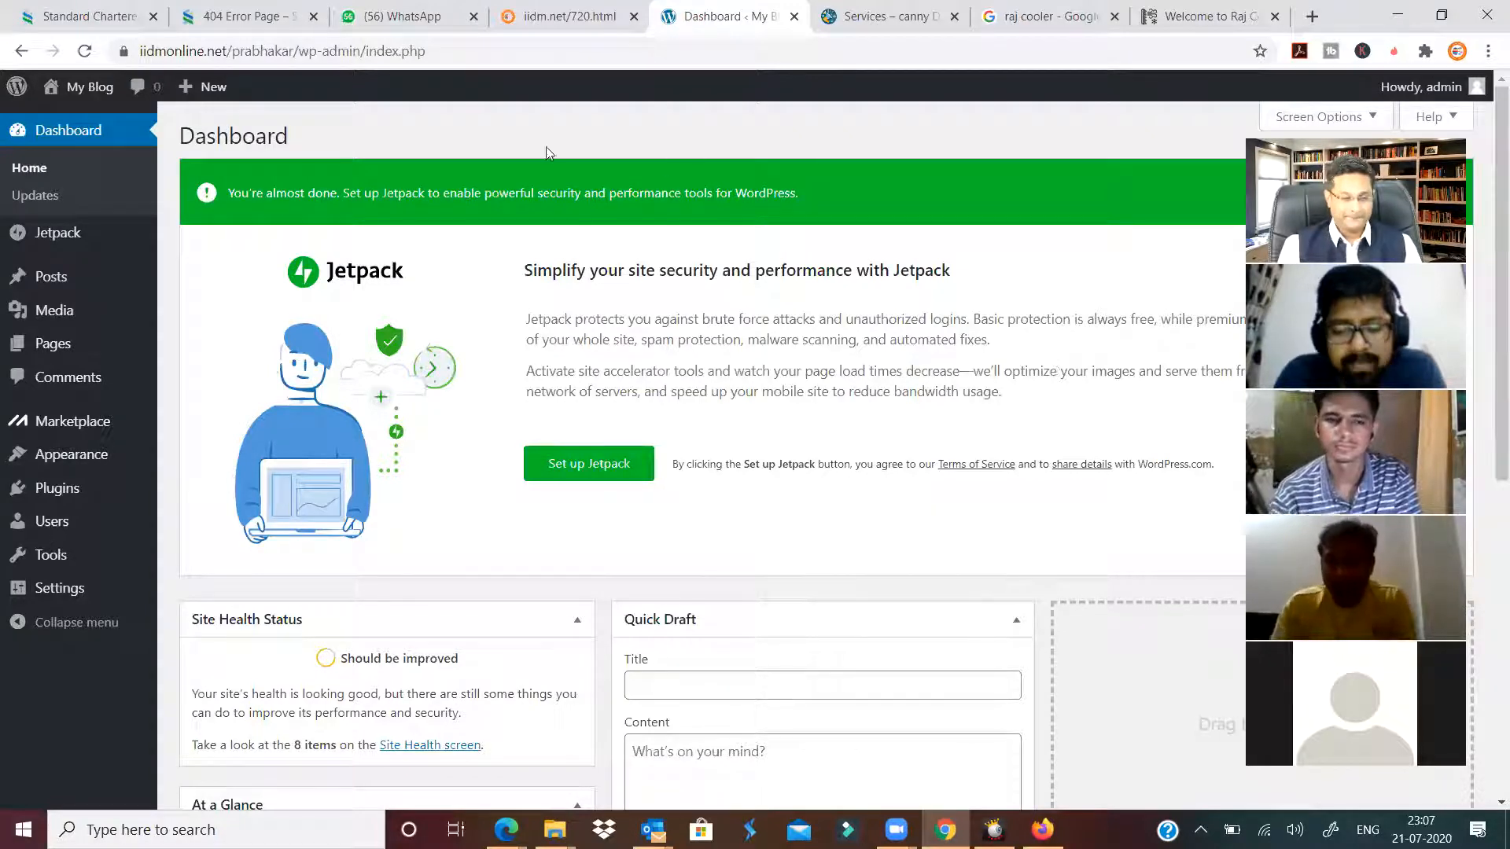
mouse_move(75, 456)
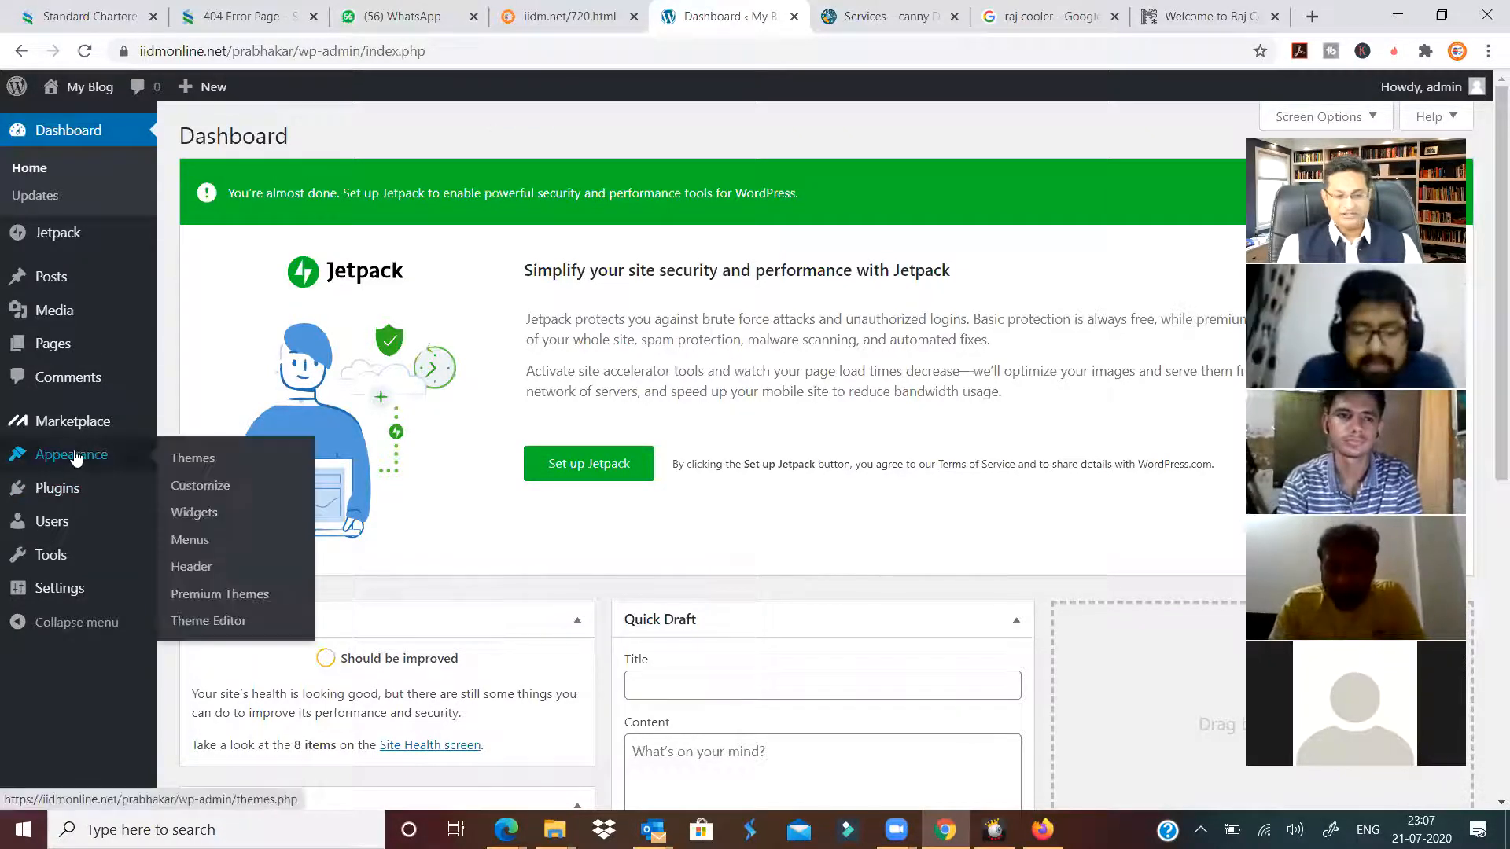
Search the WordPress.org theme directory for 'agency'.
click(194, 464)
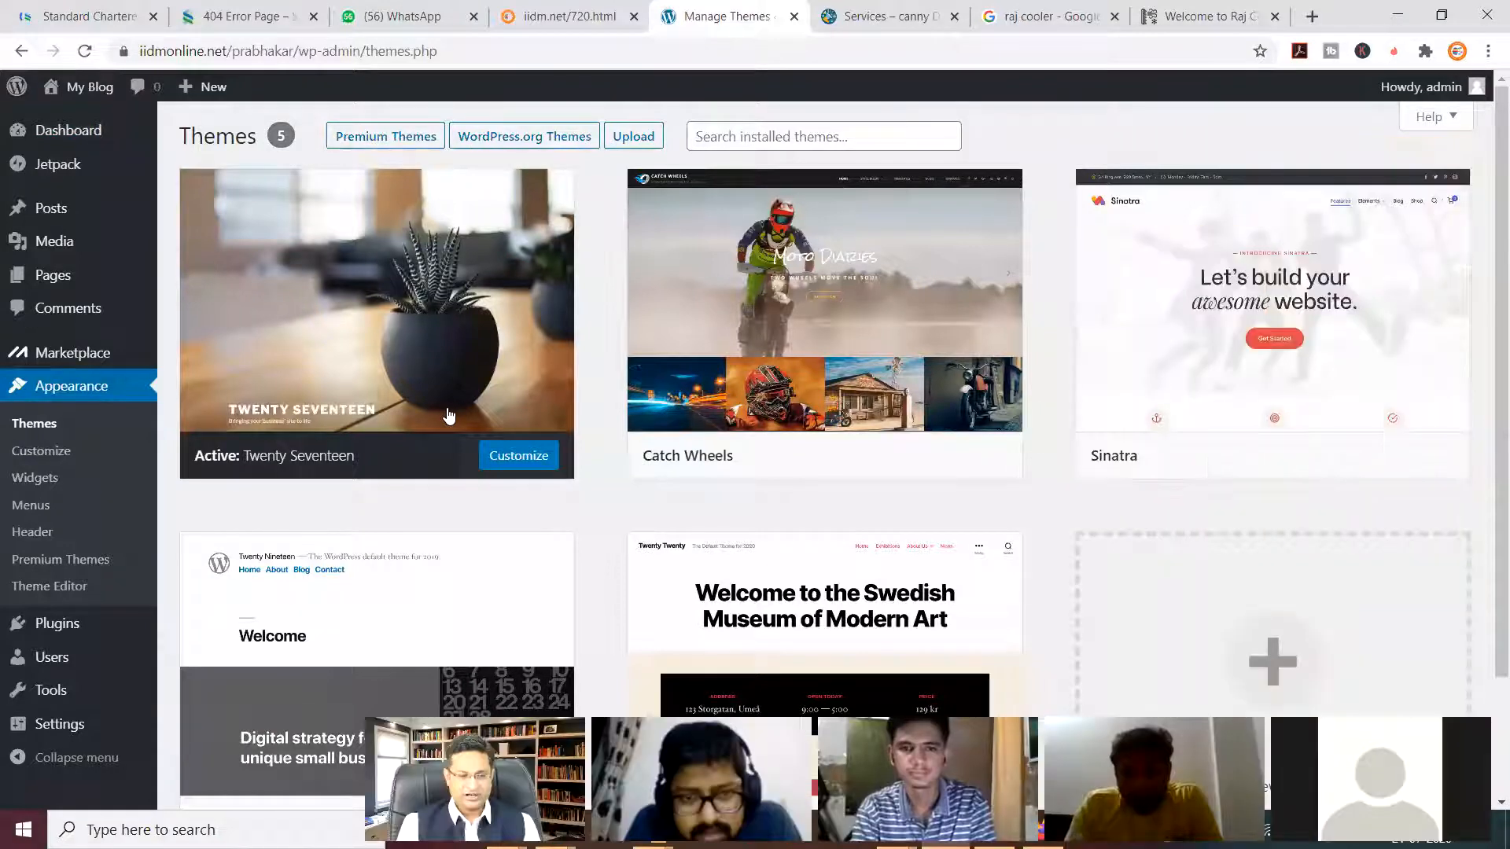
click(524, 136)
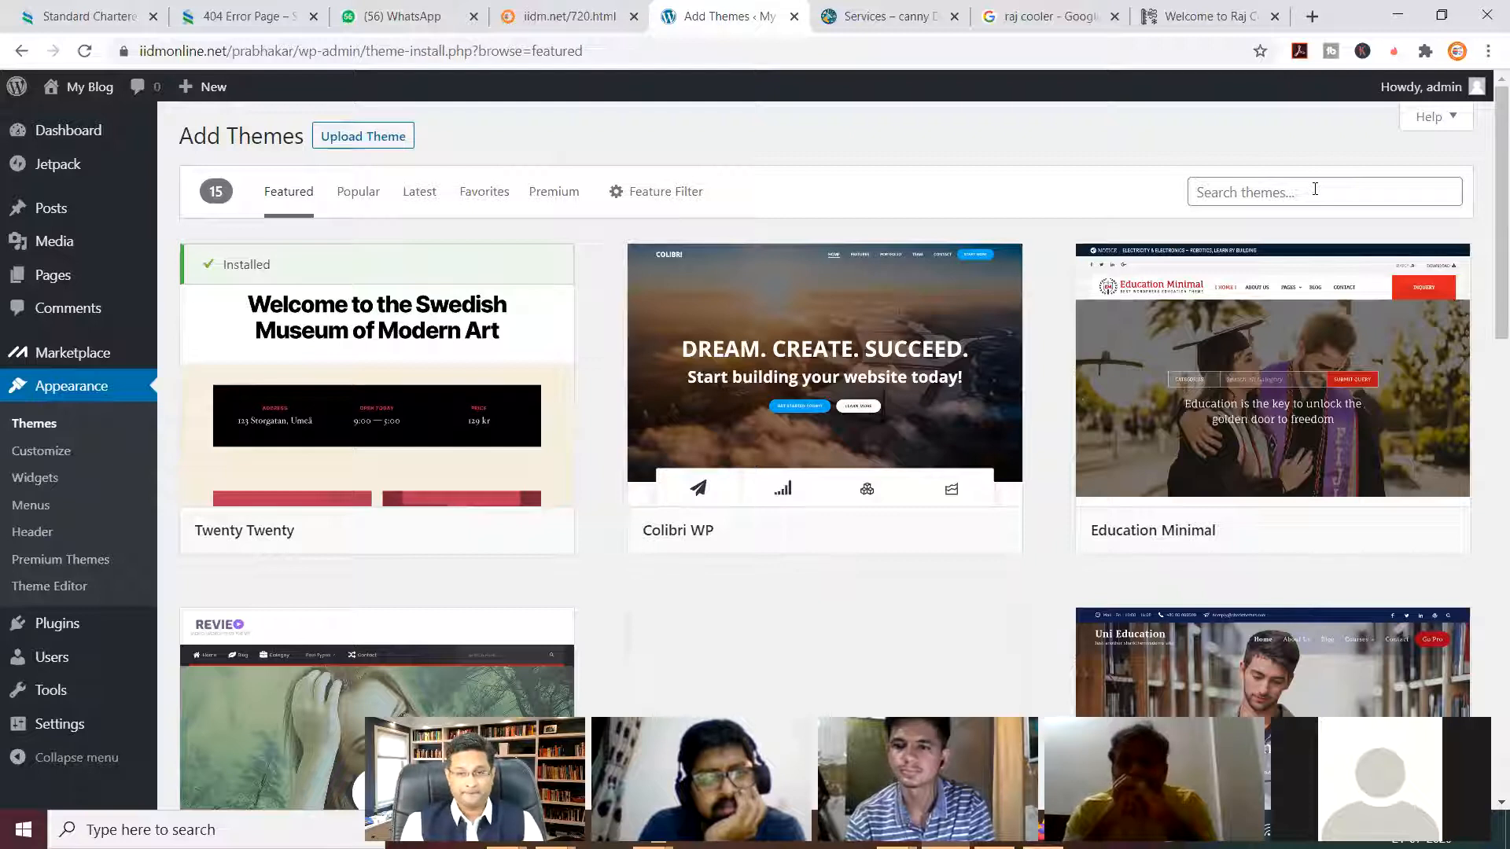
click(1314, 189)
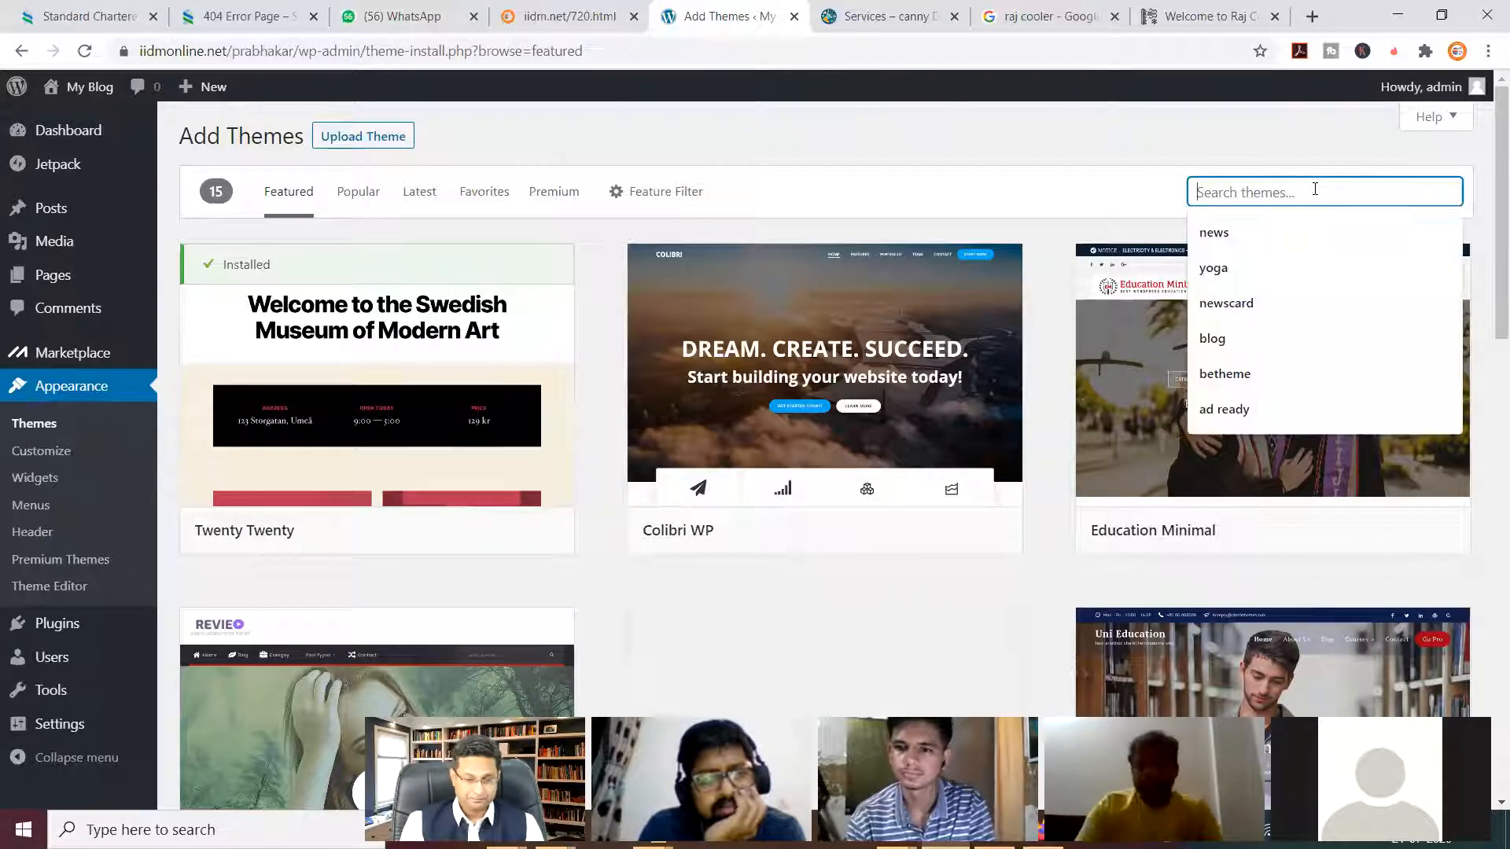
text(agency)
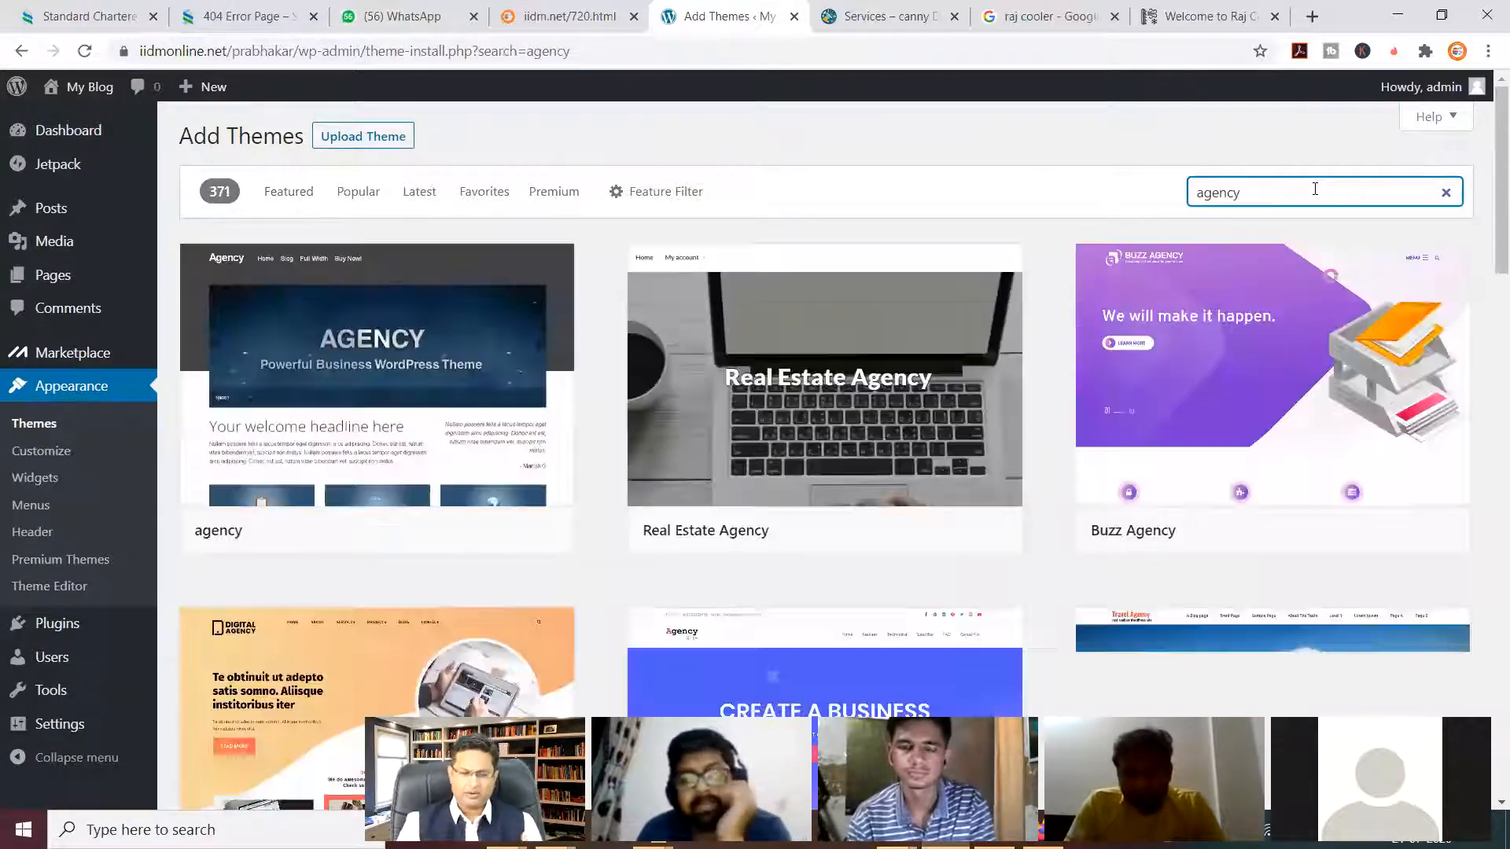
Find Business Roy in the agency results, install it and activate it.
scroll(1258, 393, down, 6)
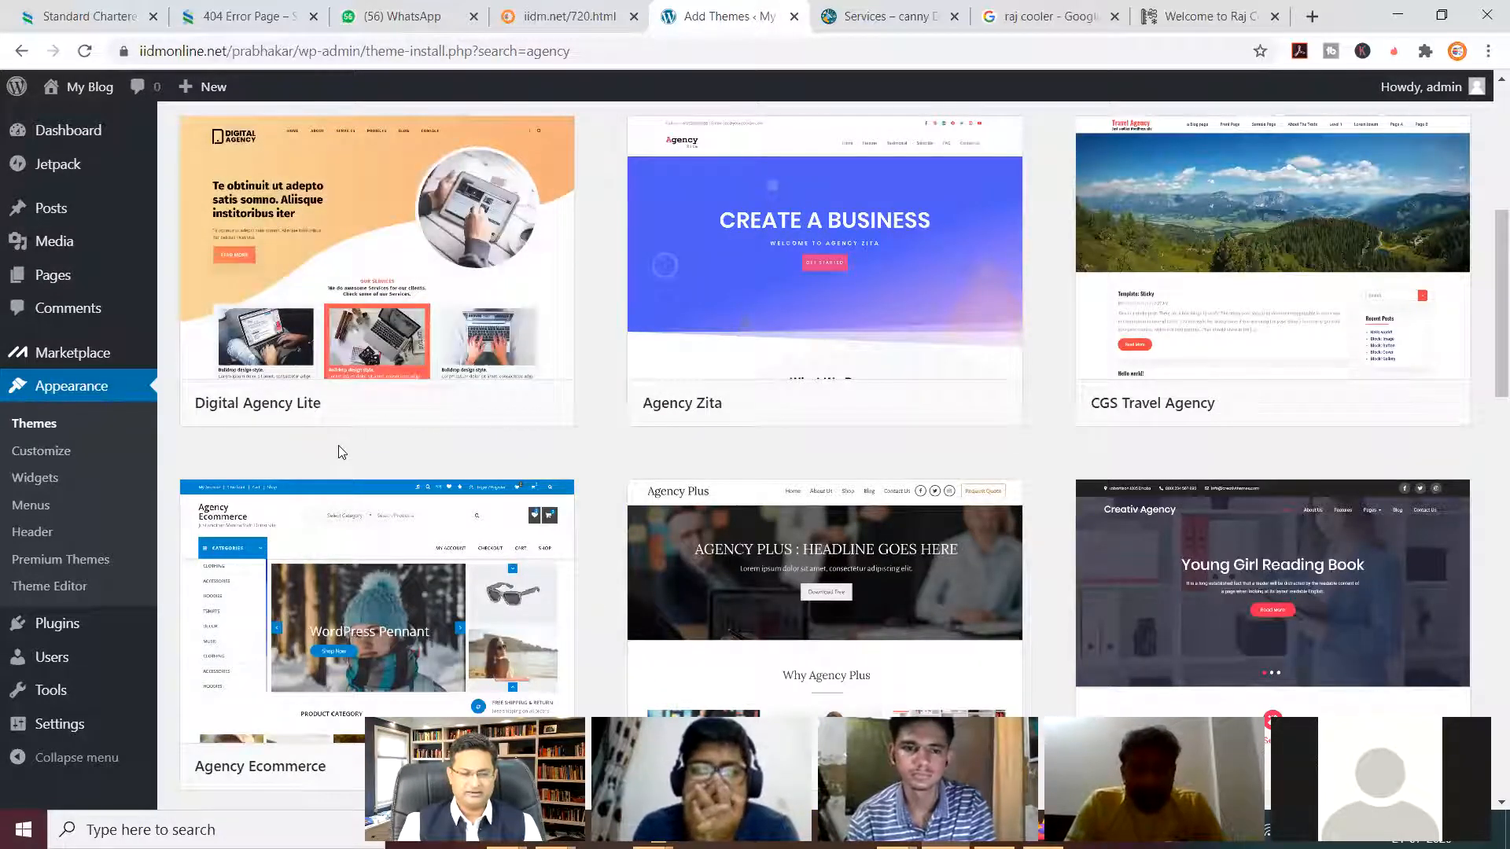
mouse_move(383, 355)
scroll(737, 317, down, 5)
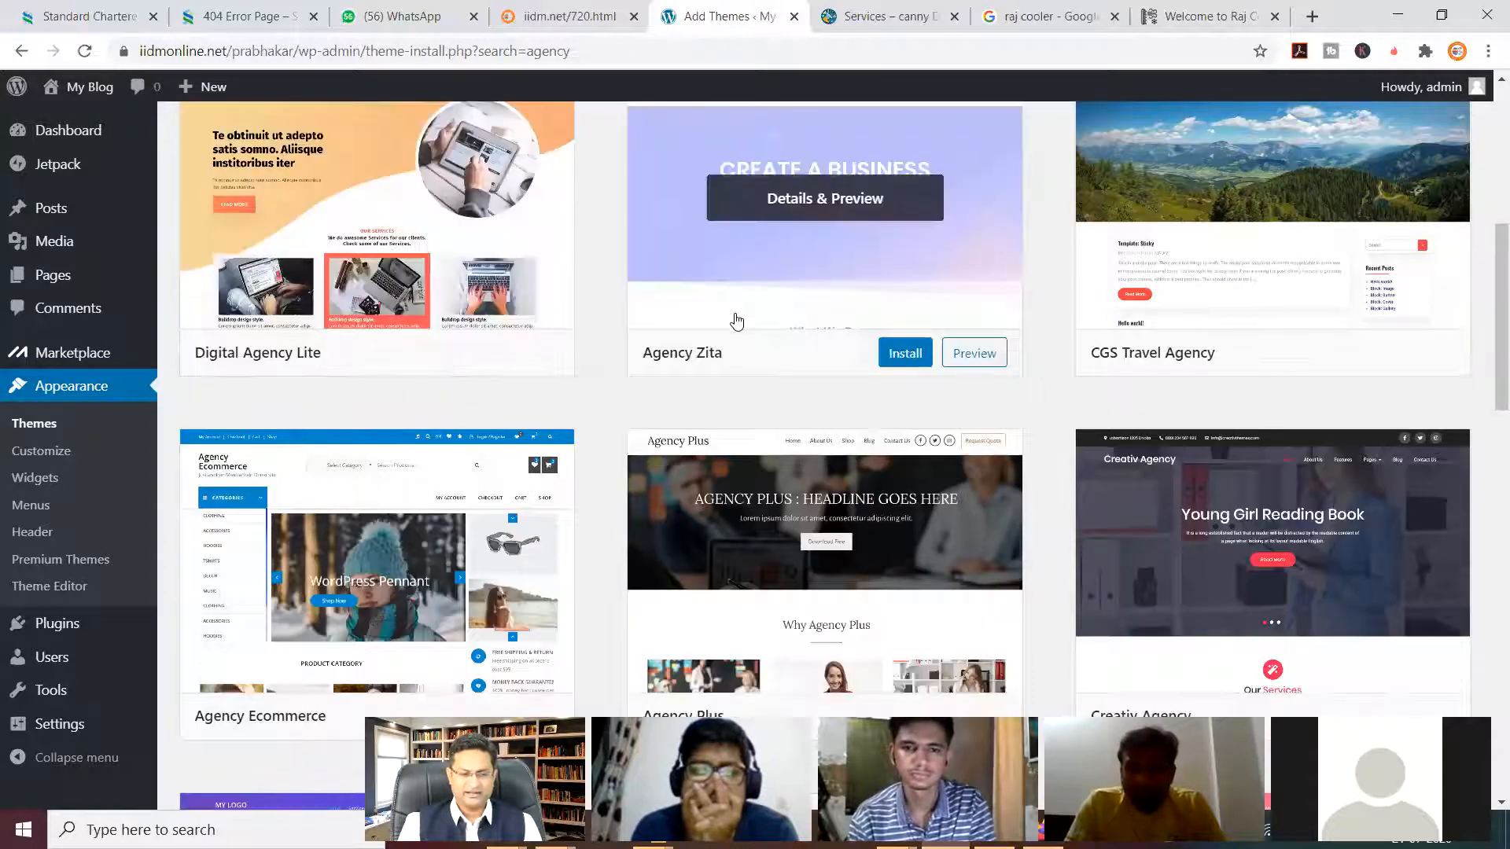
scroll(1157, 329, down, 9)
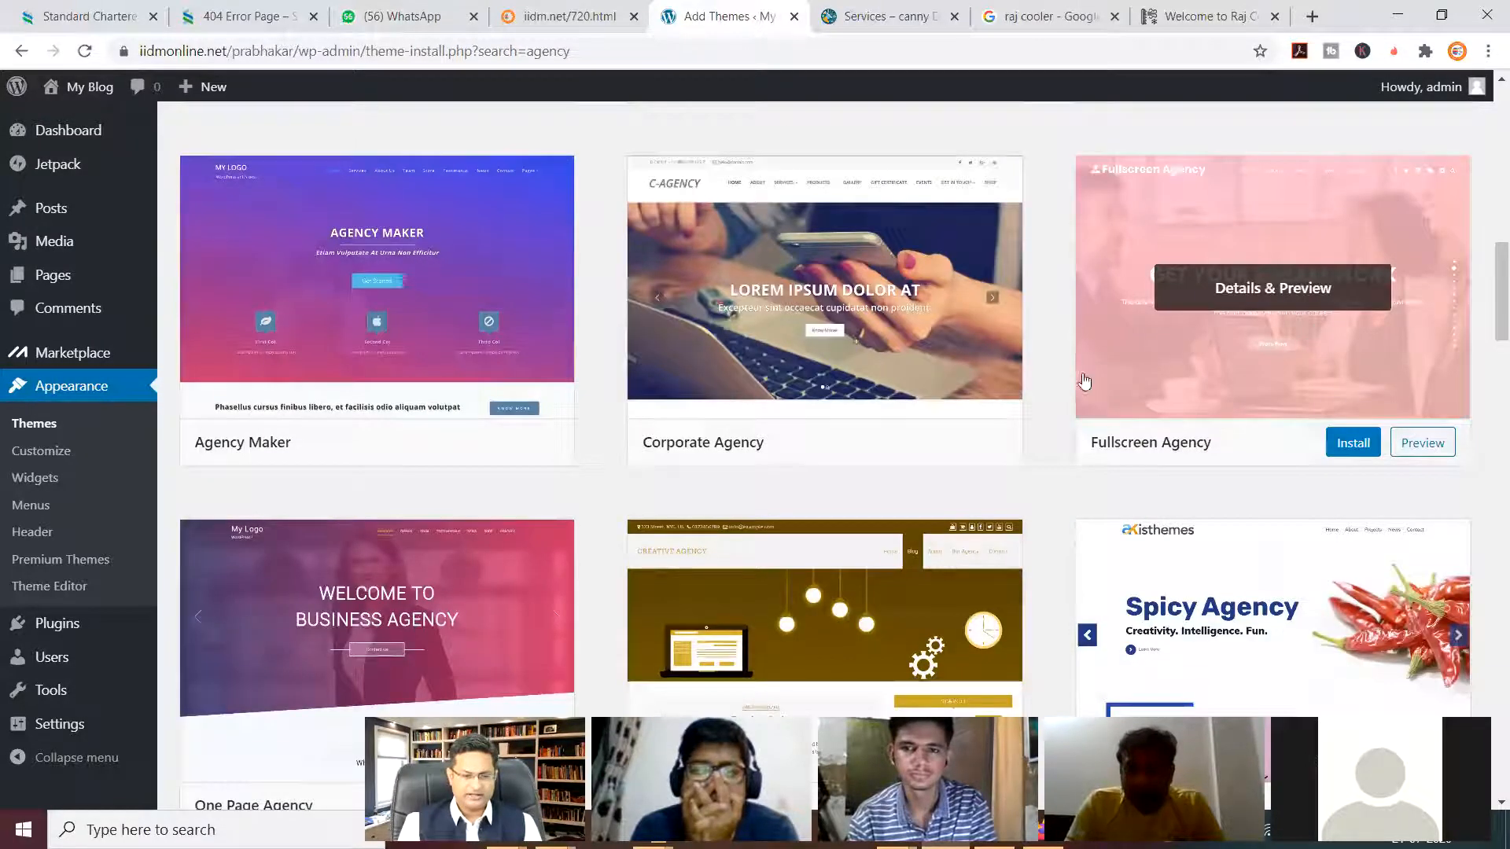
scroll(747, 431, down, 5)
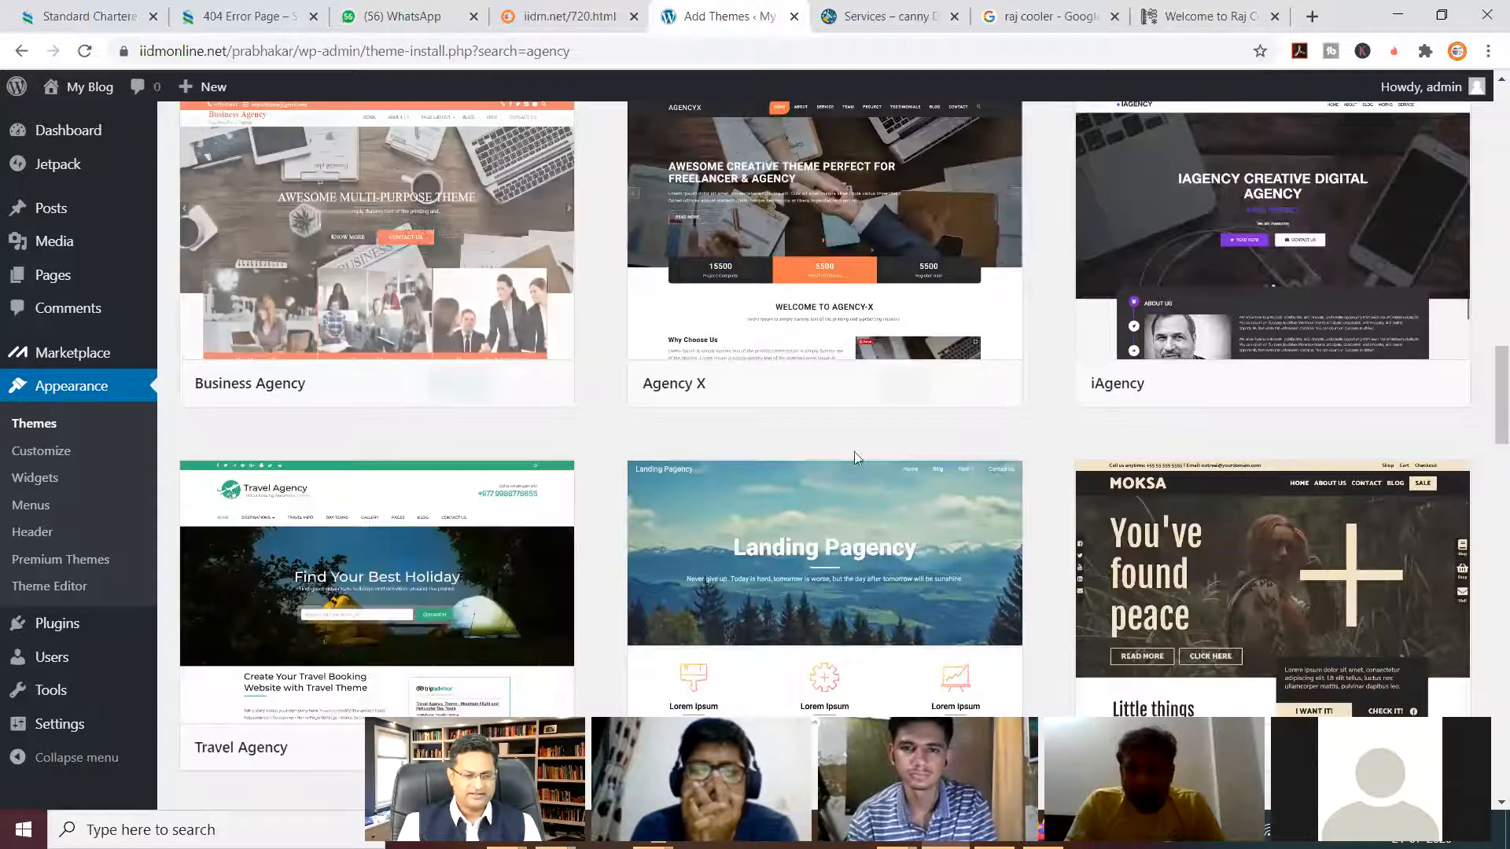
scroll(960, 421, down, 4)
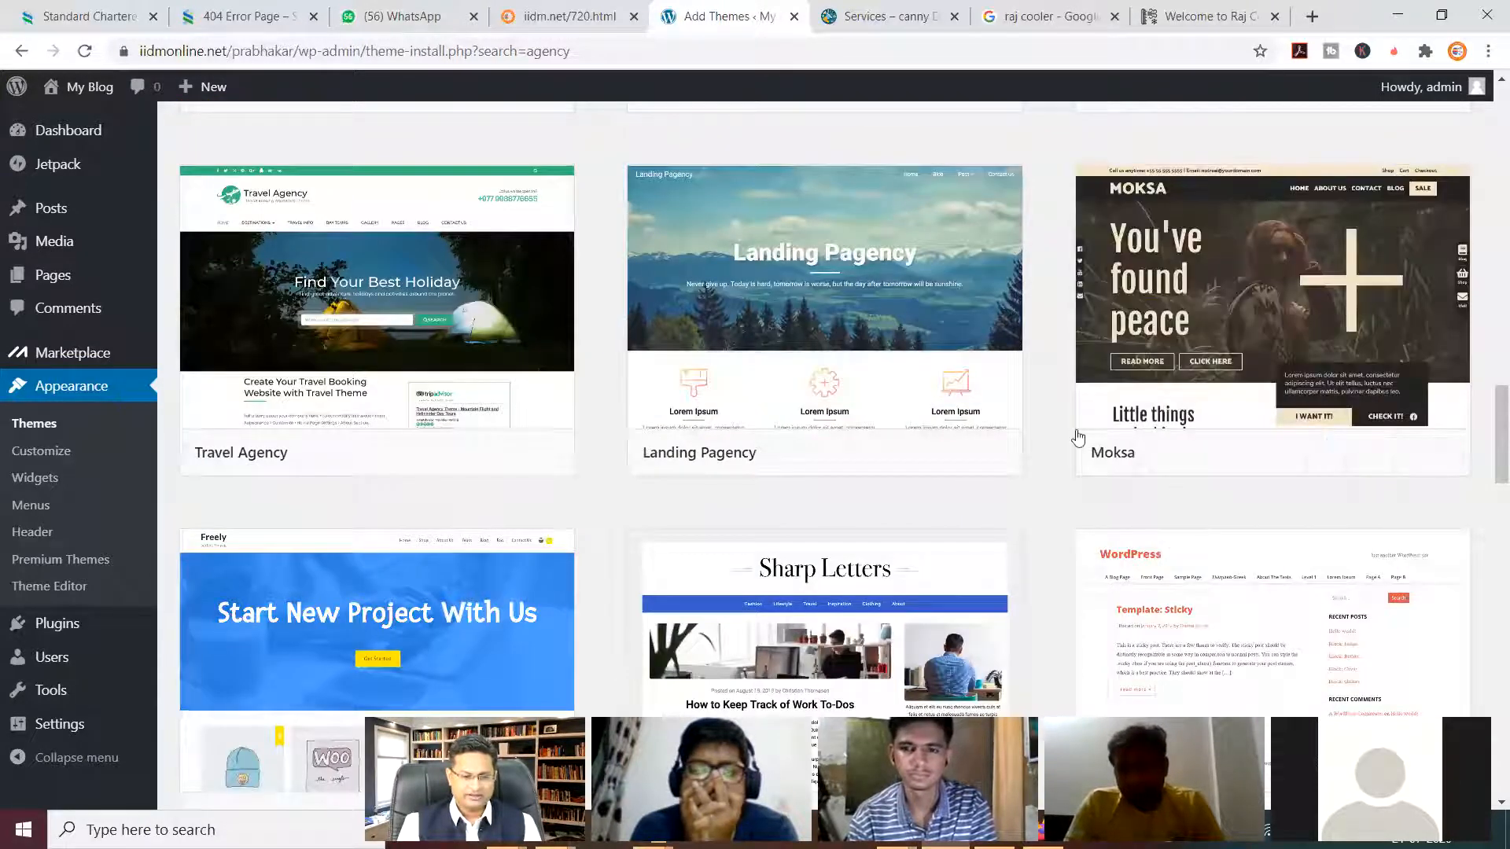
scroll(487, 441, down, 4)
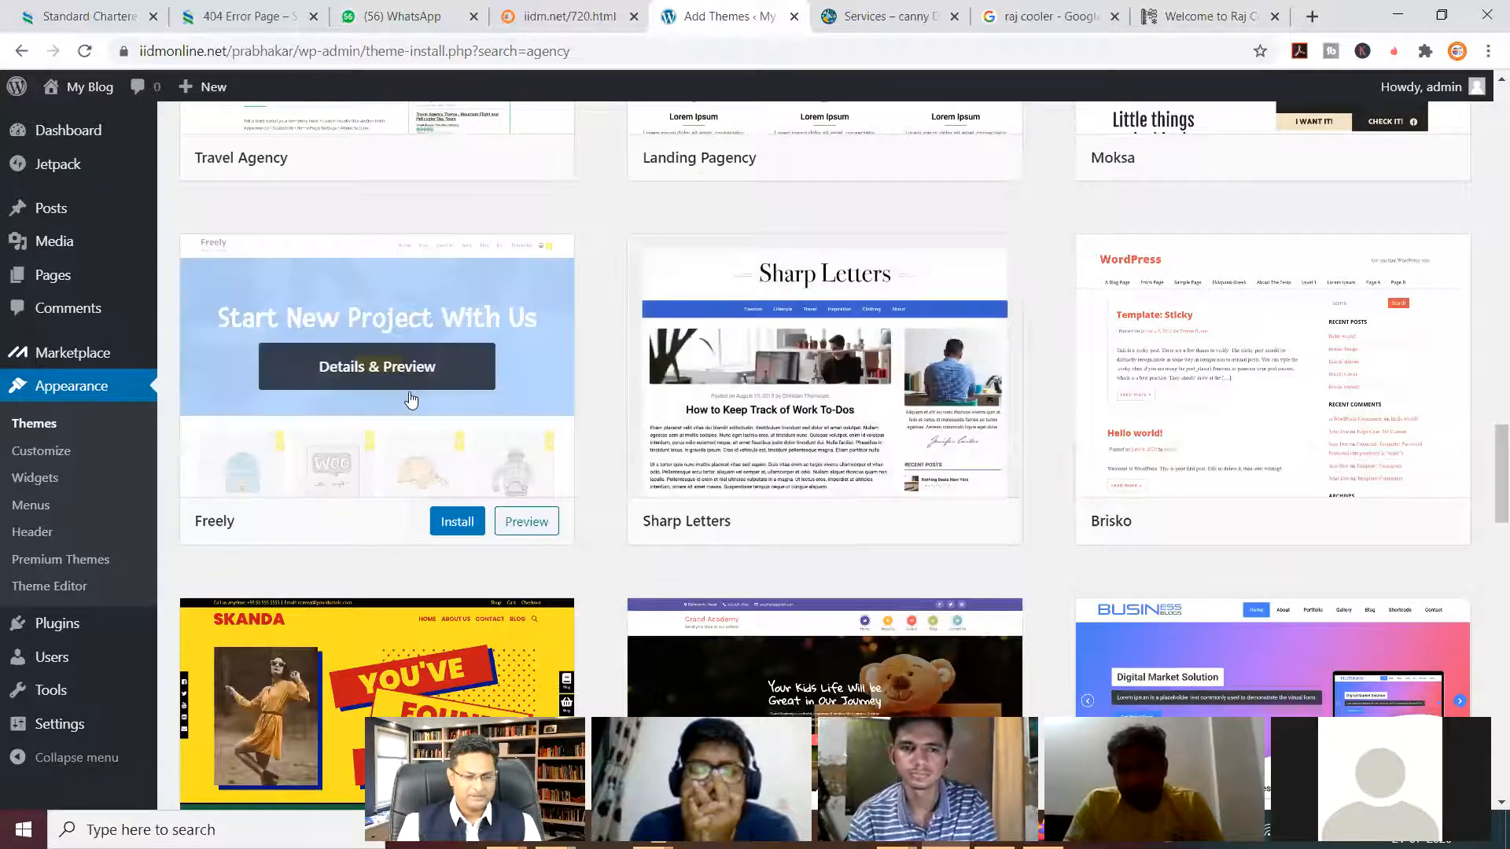
scroll(508, 446, down, 5)
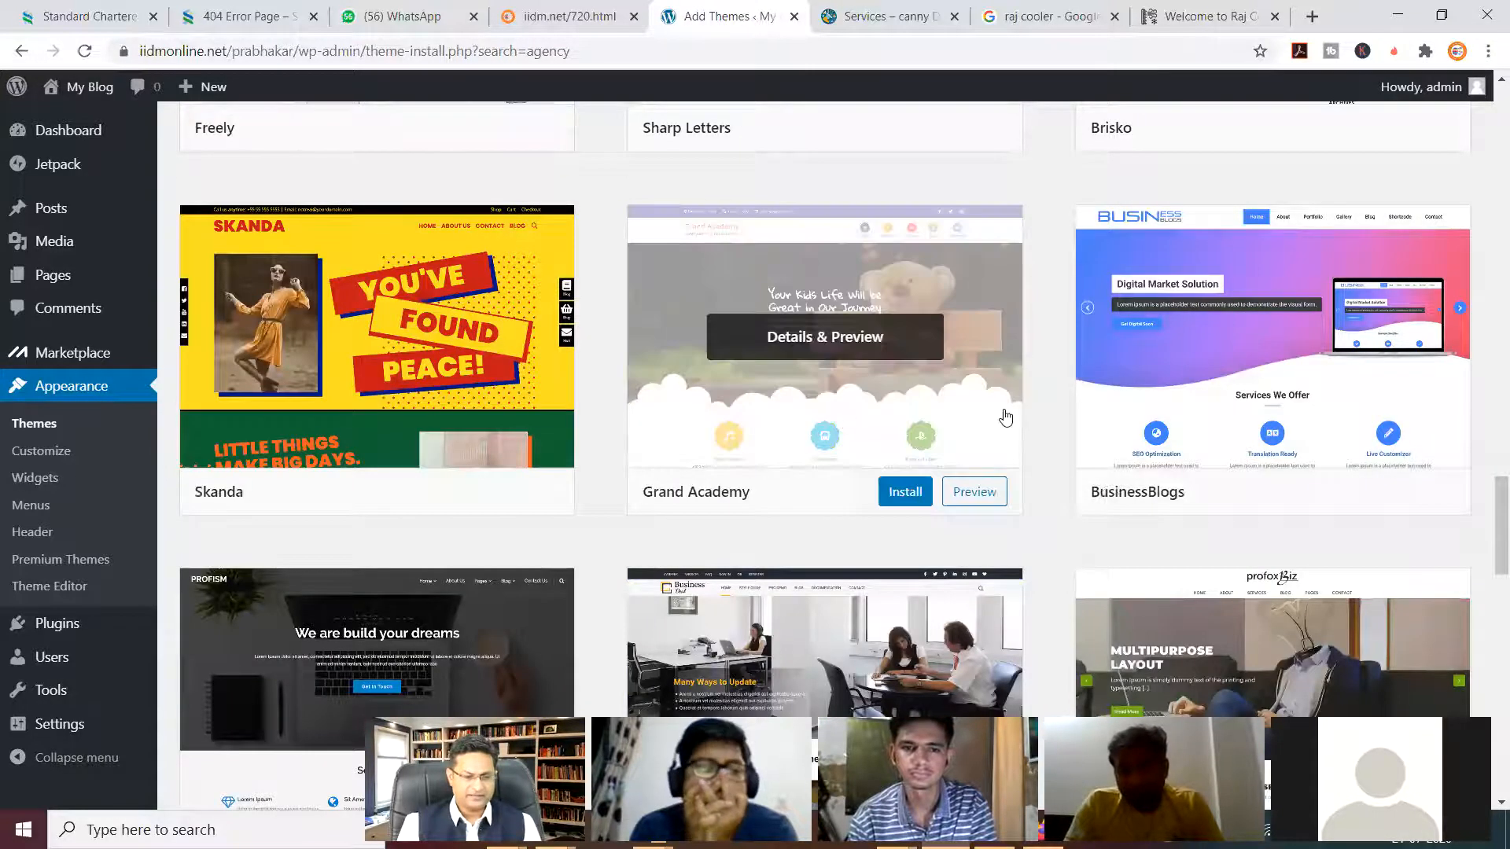
scroll(1076, 417, down, 6)
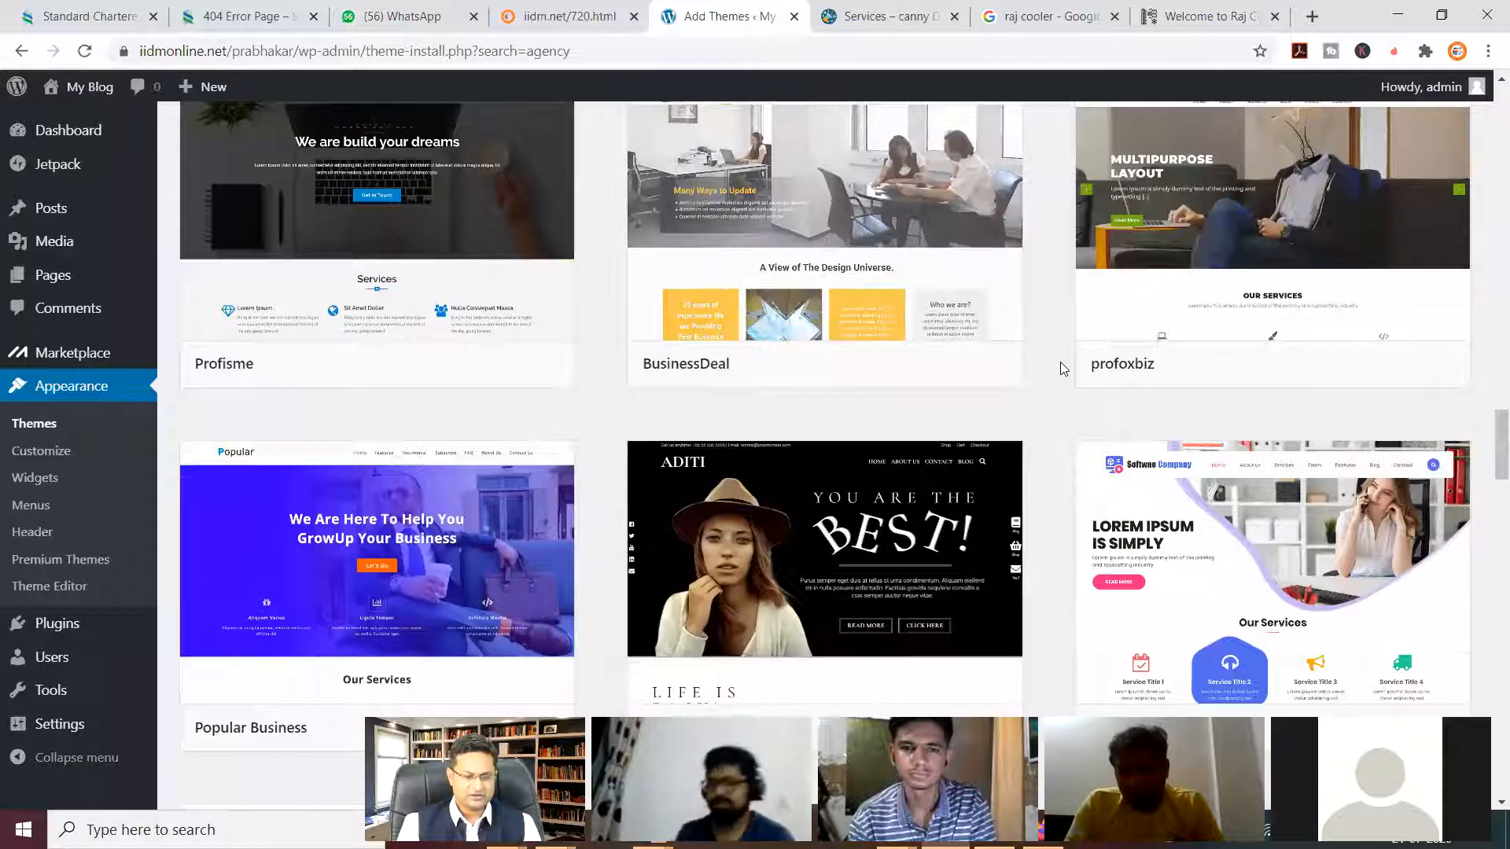
scroll(1060, 362, down, 5)
scroll(1057, 361, down, 1)
scroll(1057, 362, up, 1)
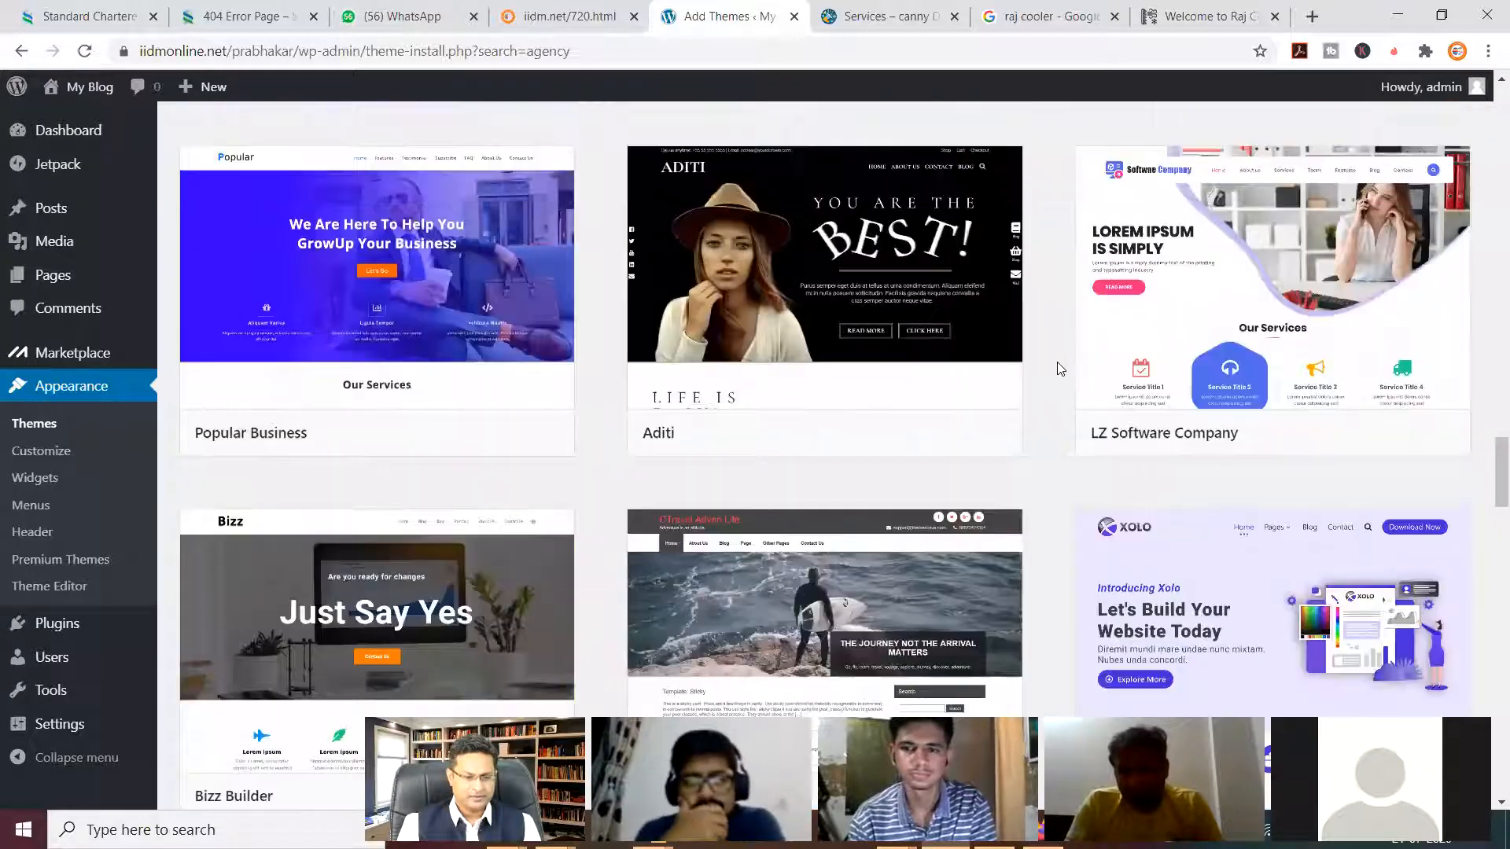
scroll(1060, 368, down, 5)
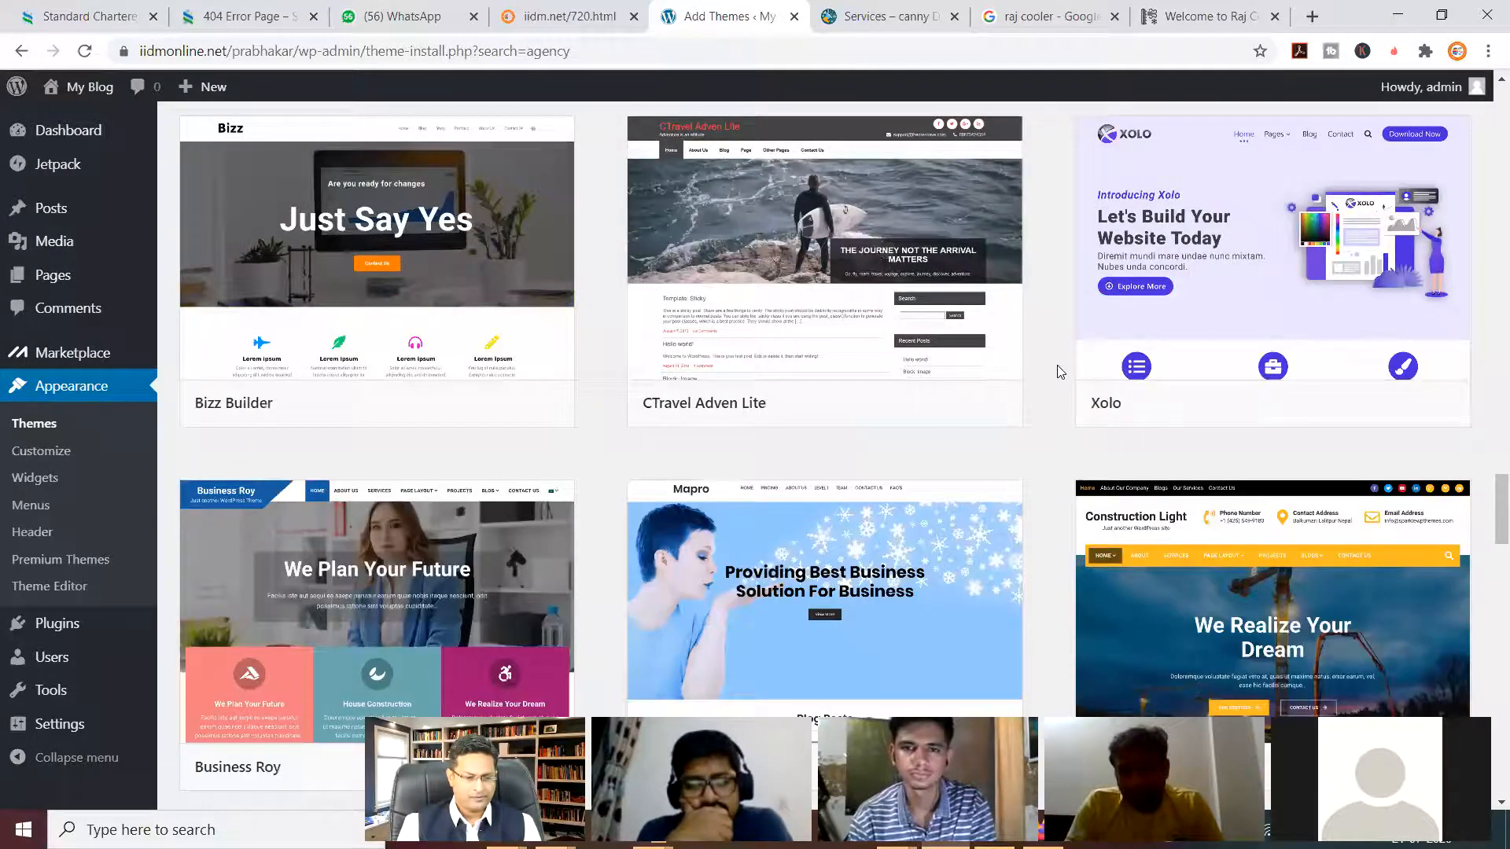
scroll(1060, 370, down, 3)
click(460, 473)
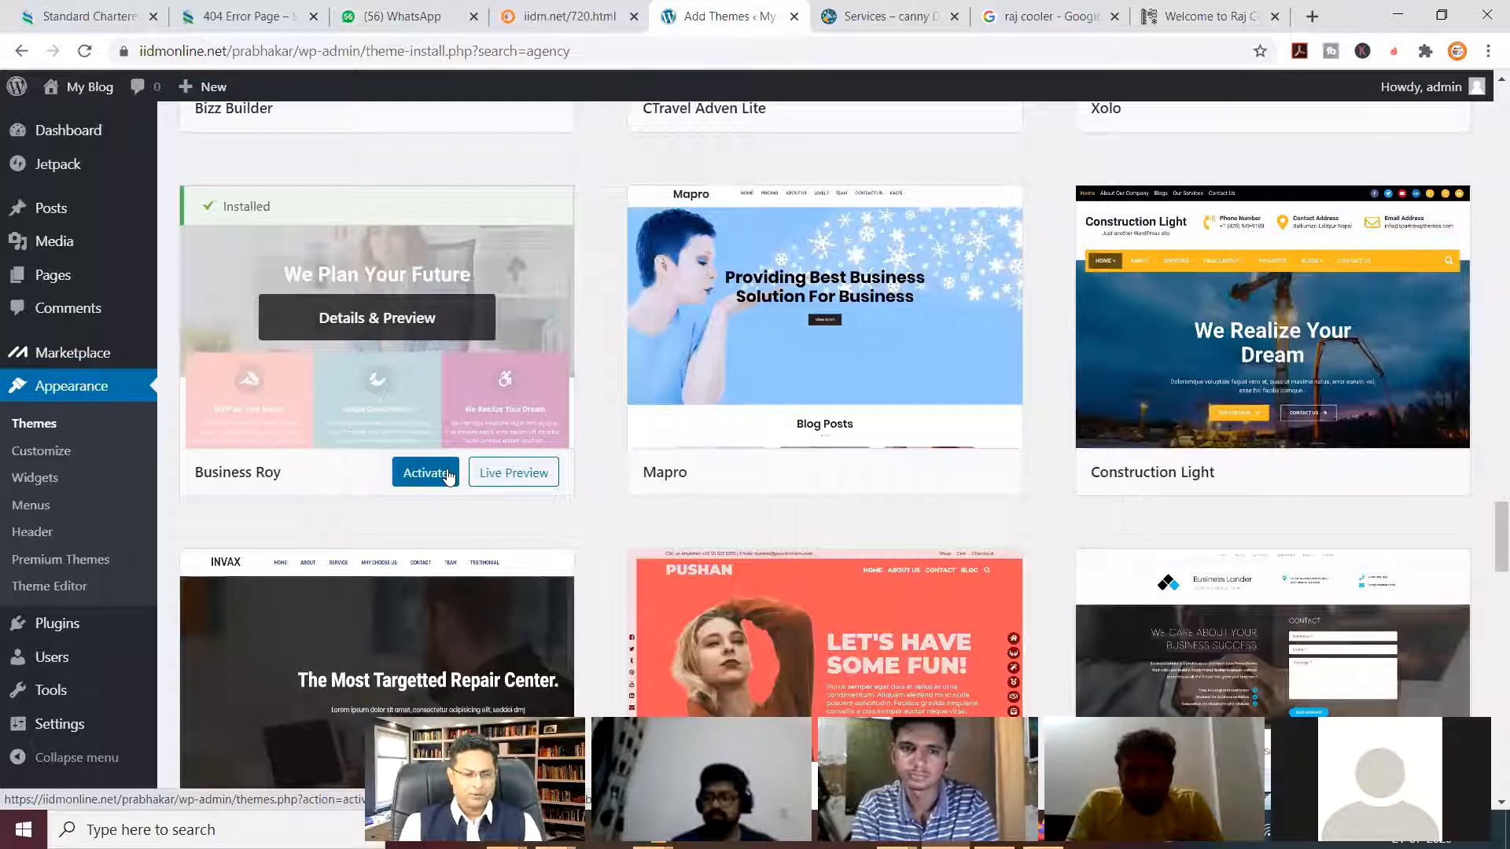
click(434, 474)
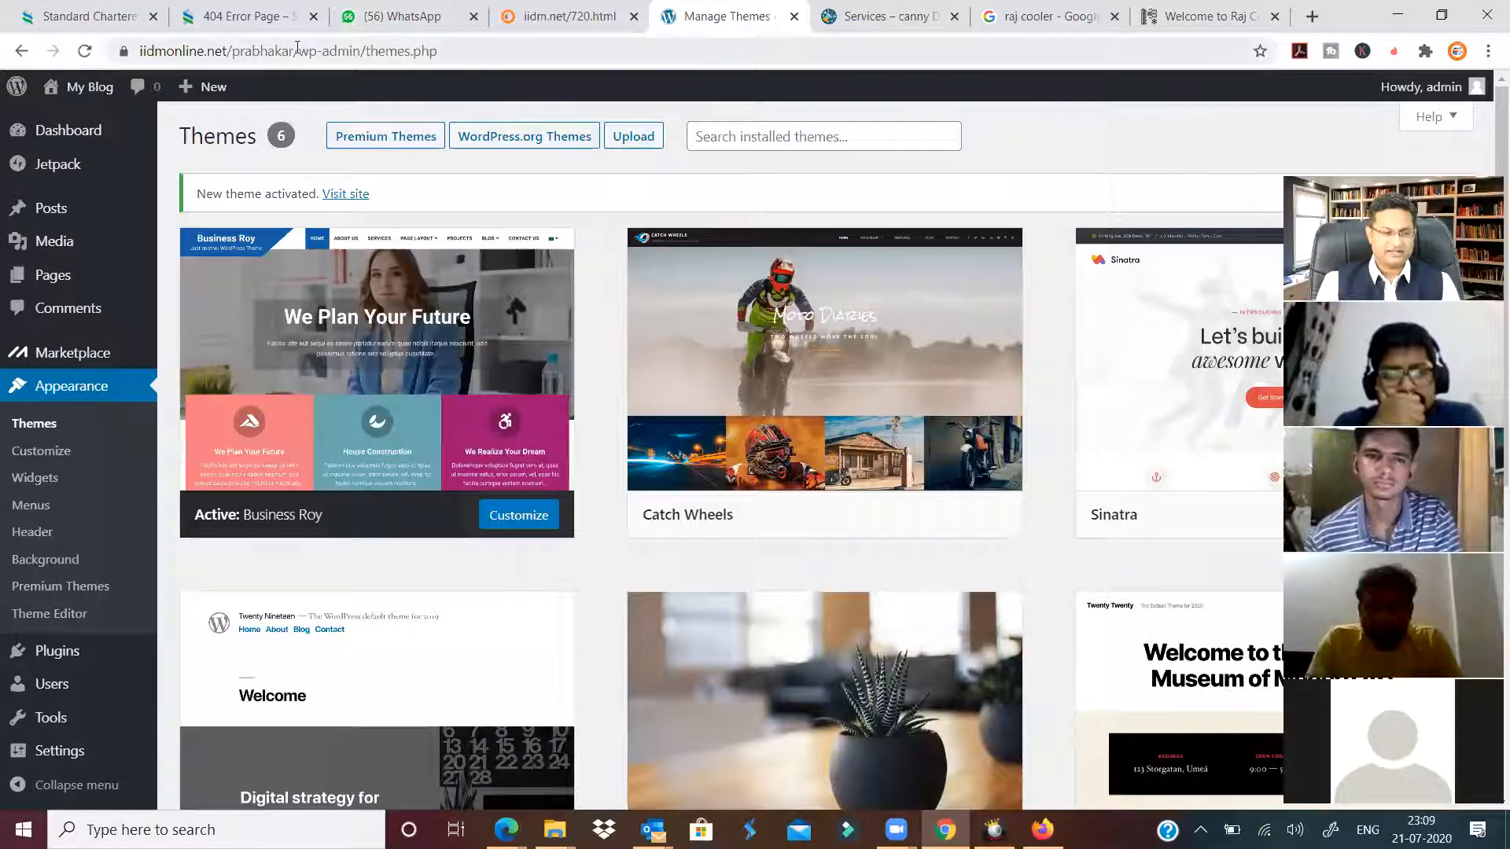
View the blog's live front page in a private window, minimize it, then go to Add New Plugins.
drag(297, 48, 139, 51)
key(ctrl+c)
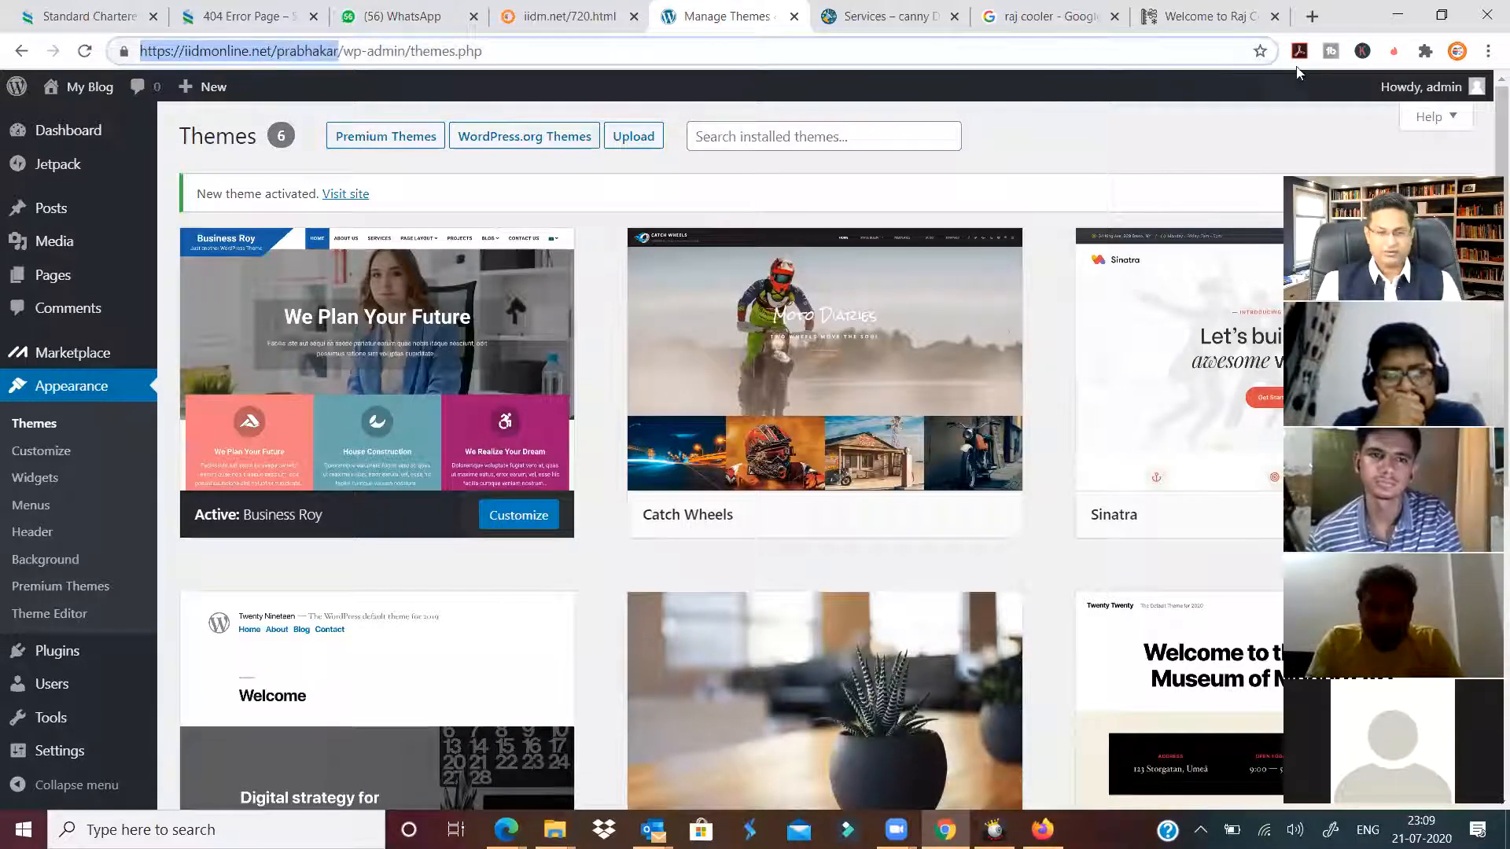
click(1488, 51)
click(1353, 124)
key(ctrl+v)
key(Return)
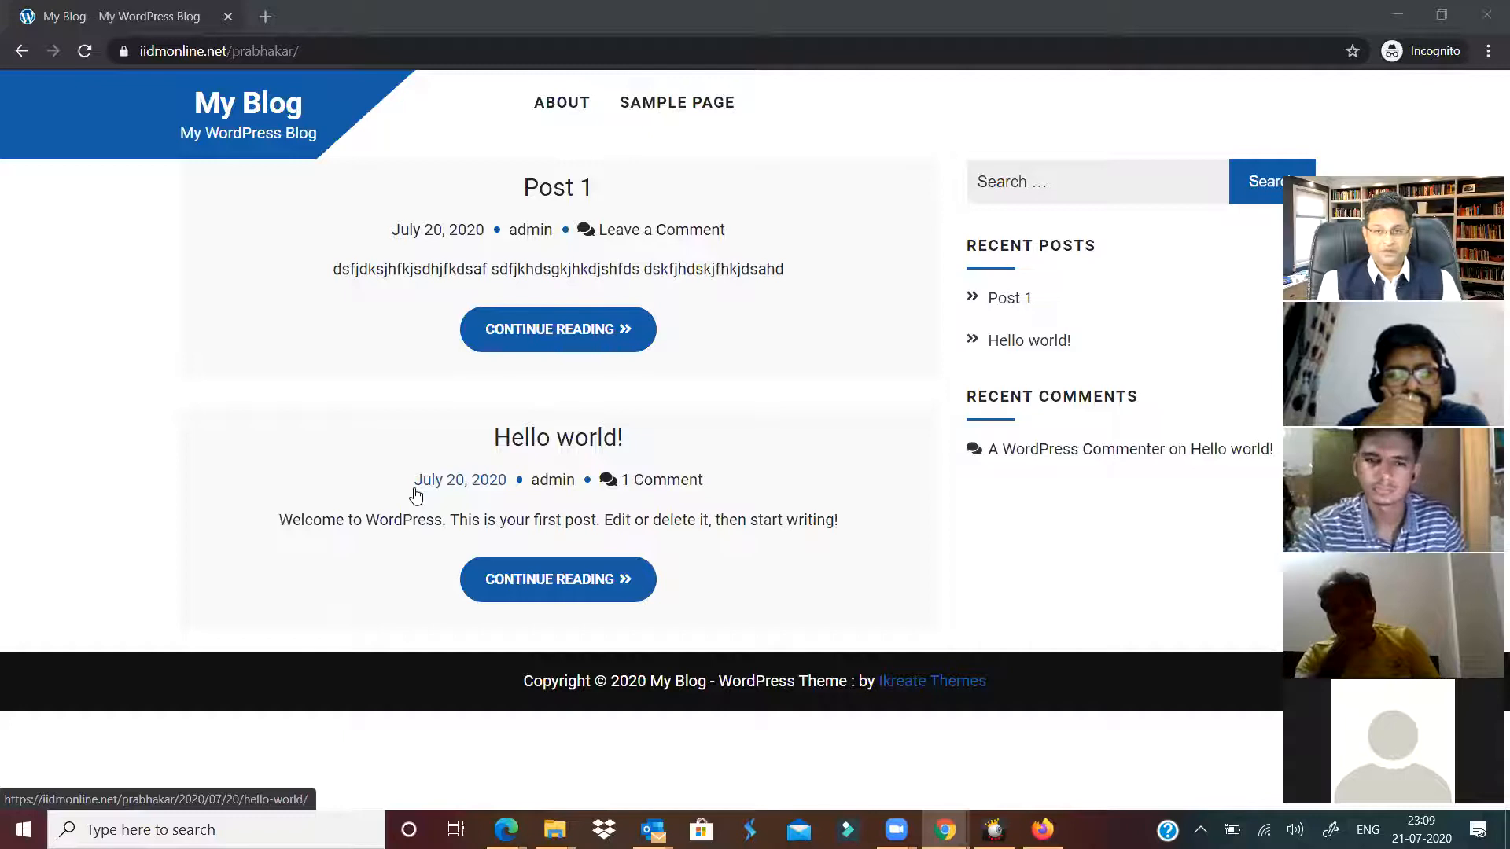
click(1397, 15)
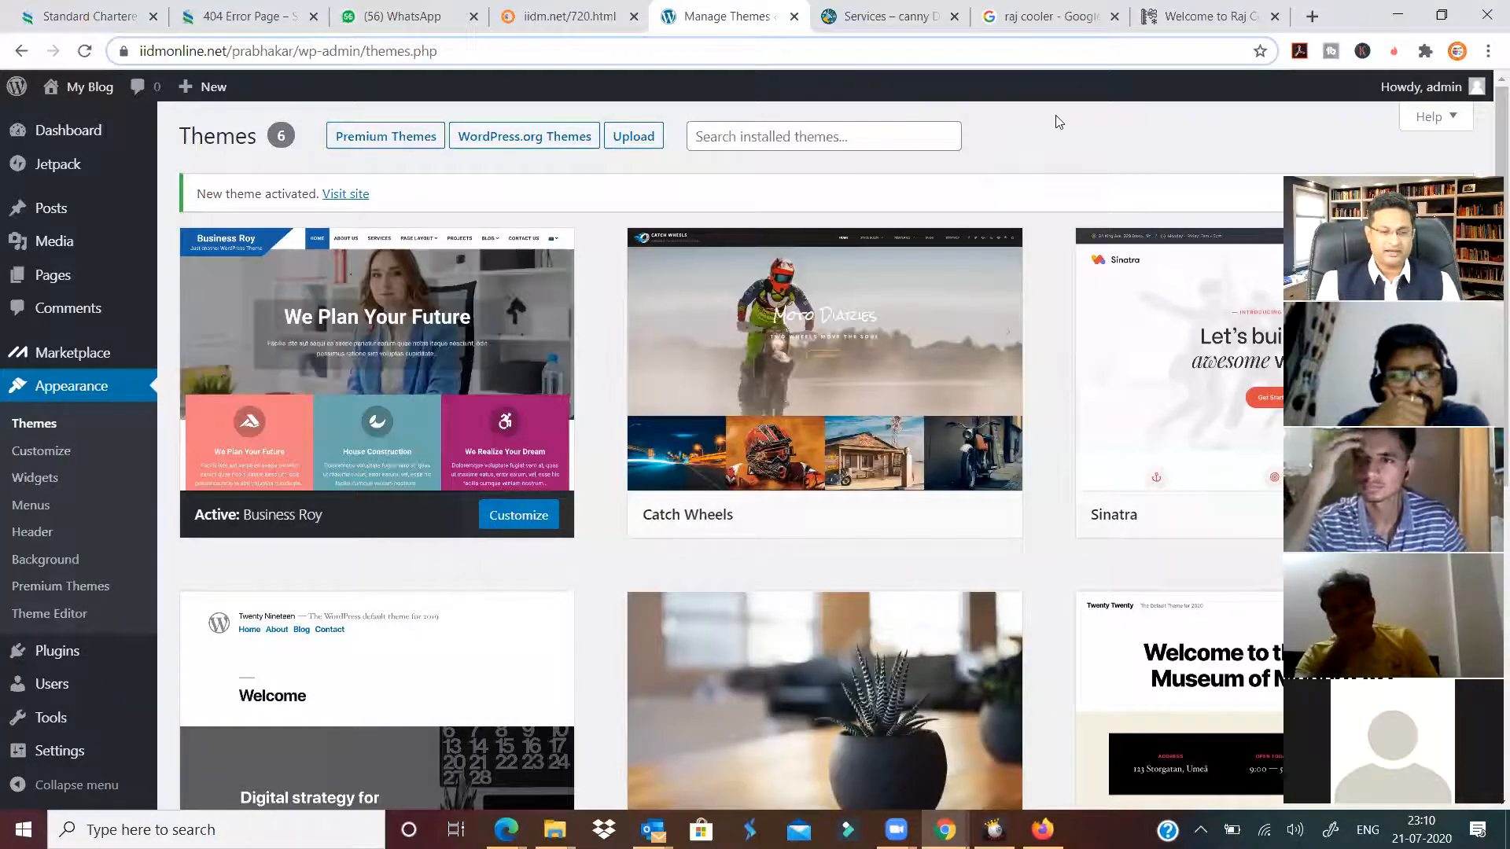
mouse_move(53, 659)
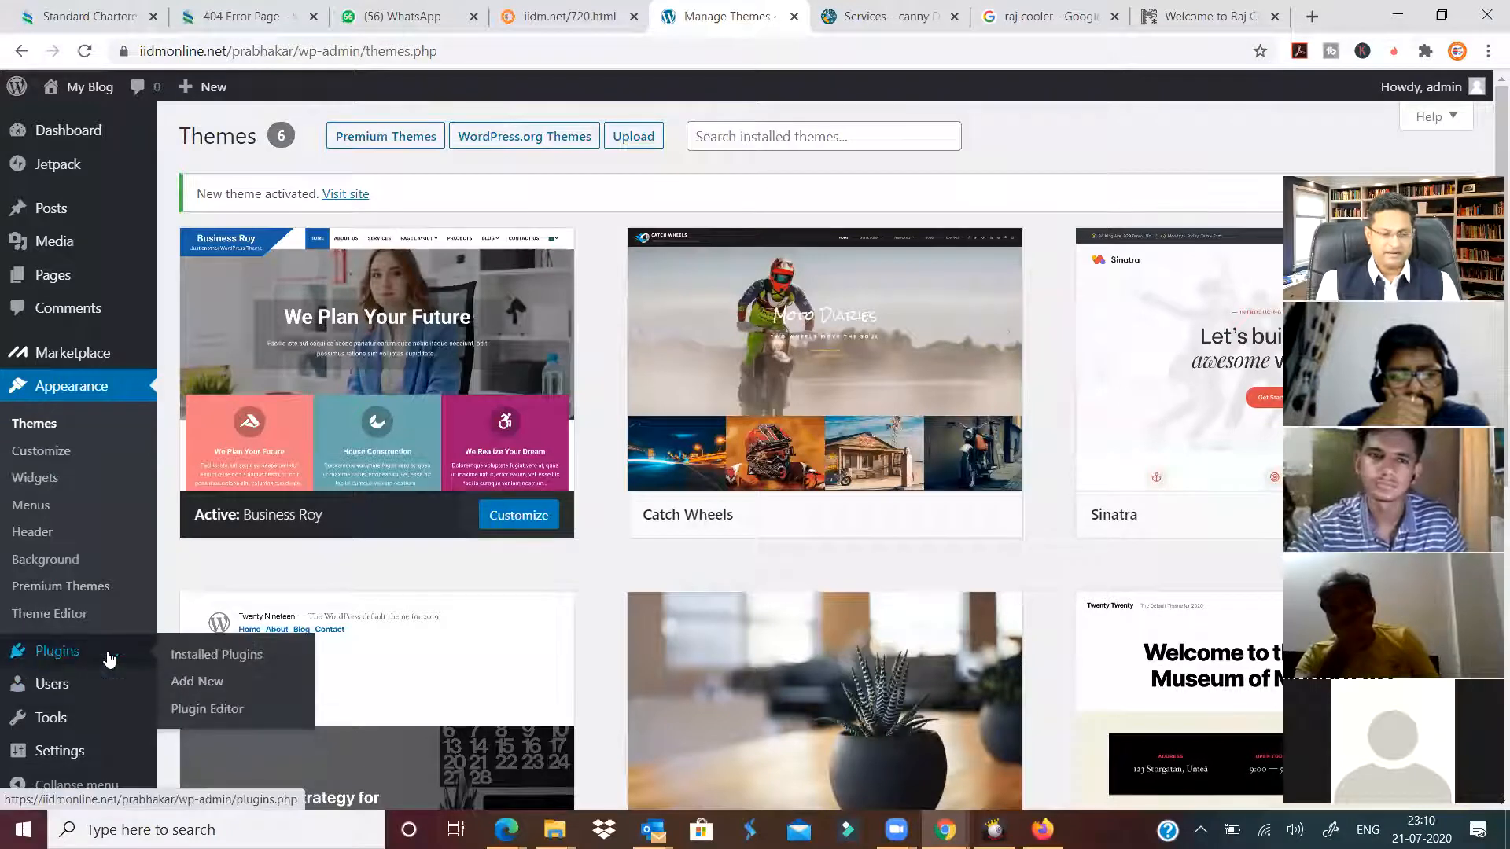
click(200, 683)
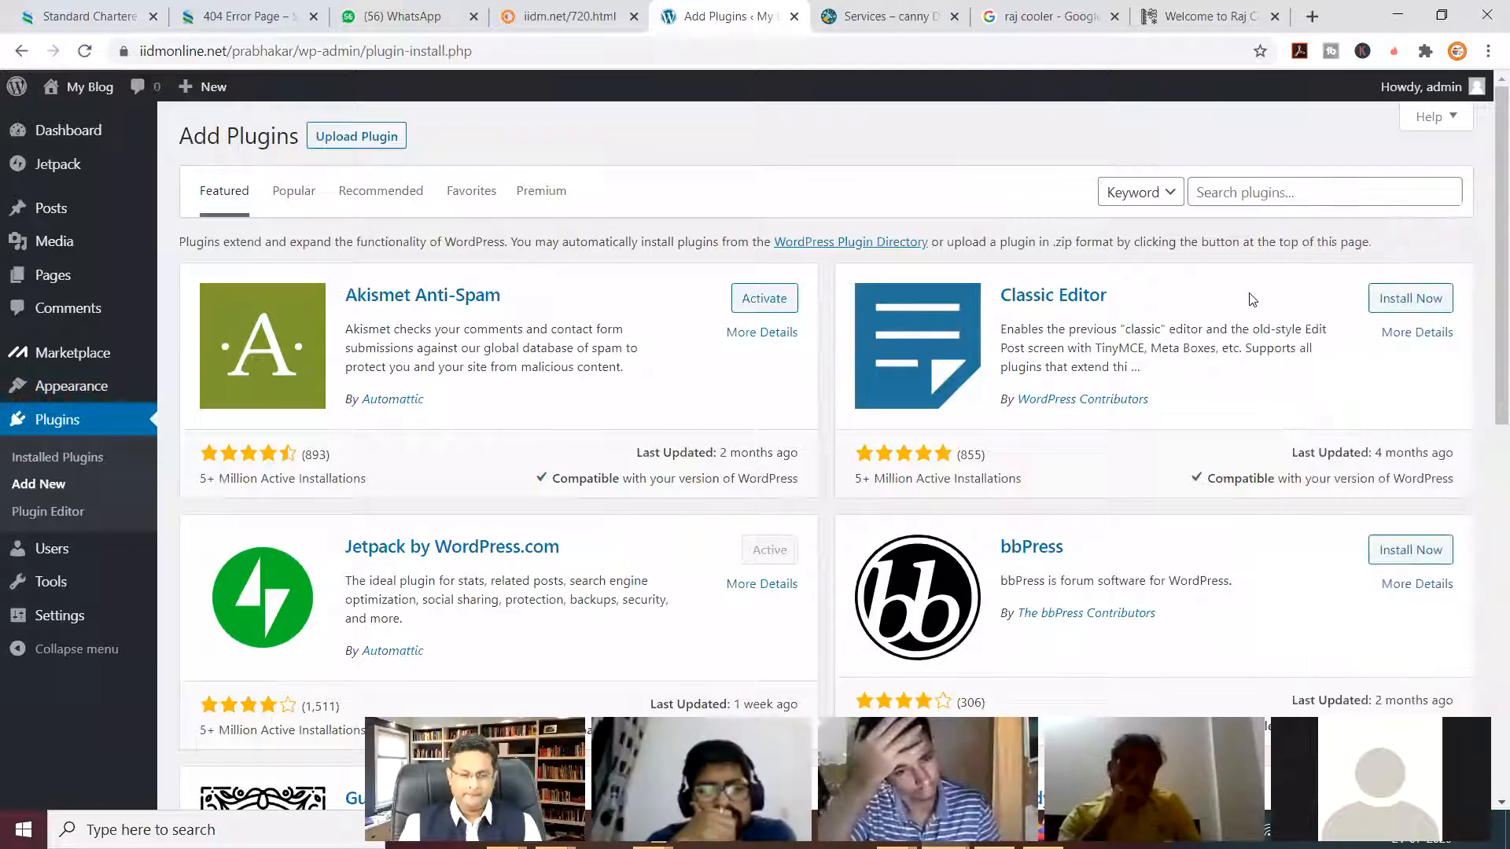
Search the plugin directory for 'click one demo'.
click(1298, 193)
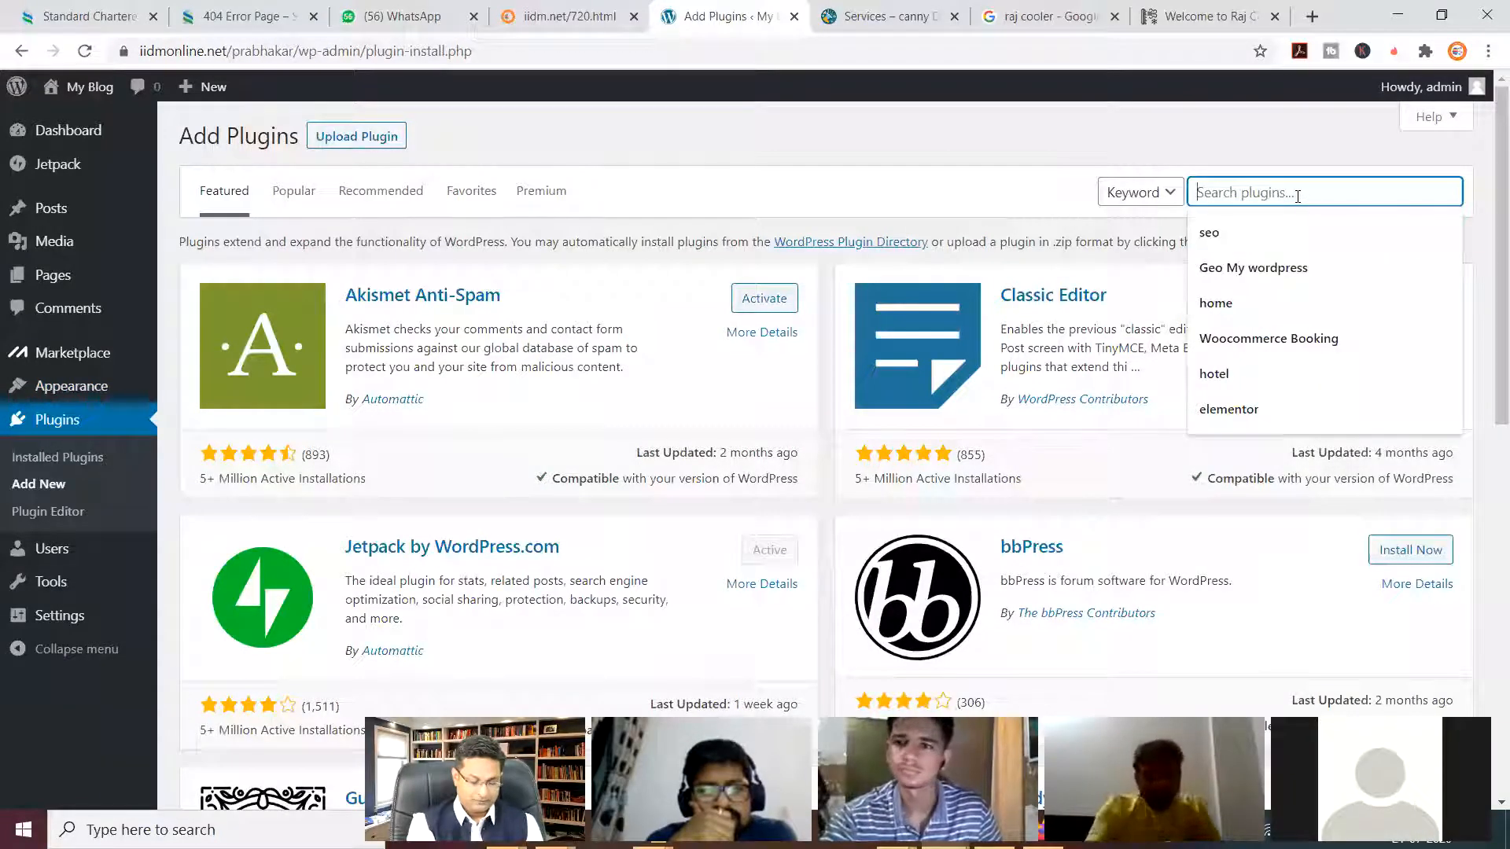
text(click)
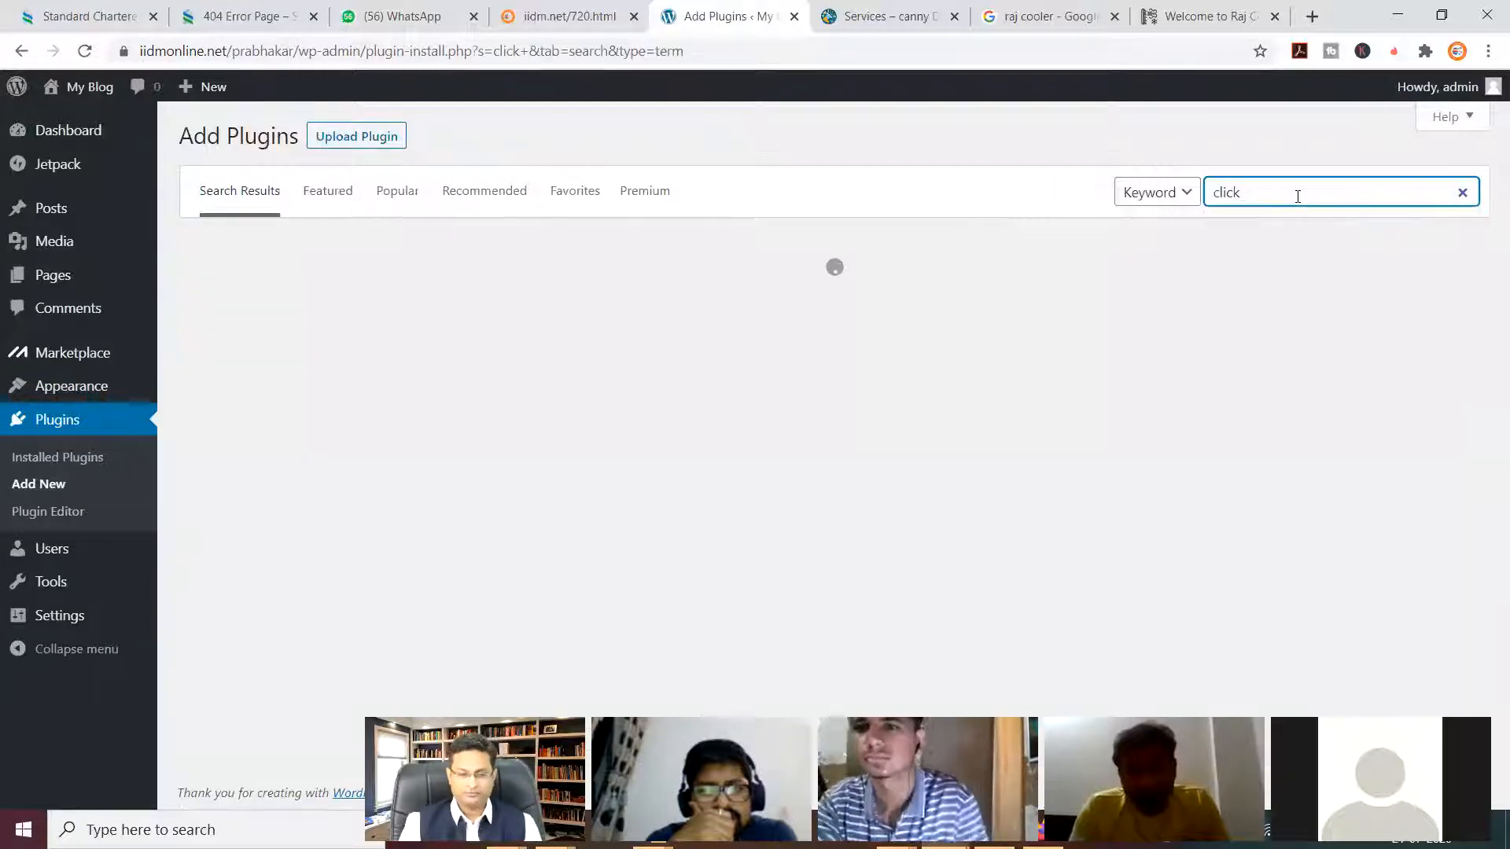
click(1297, 196)
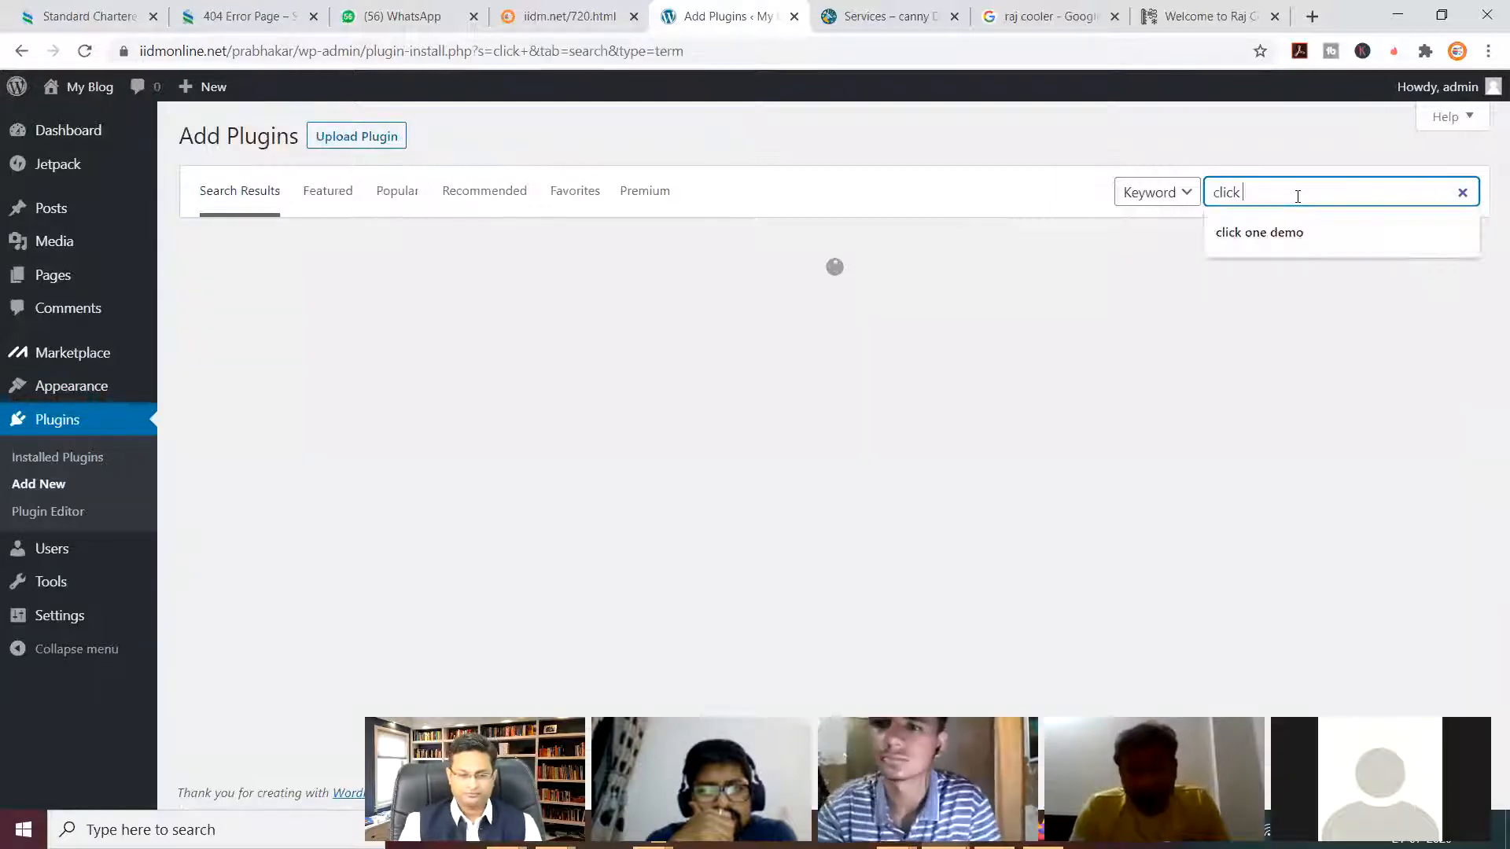
click(1280, 243)
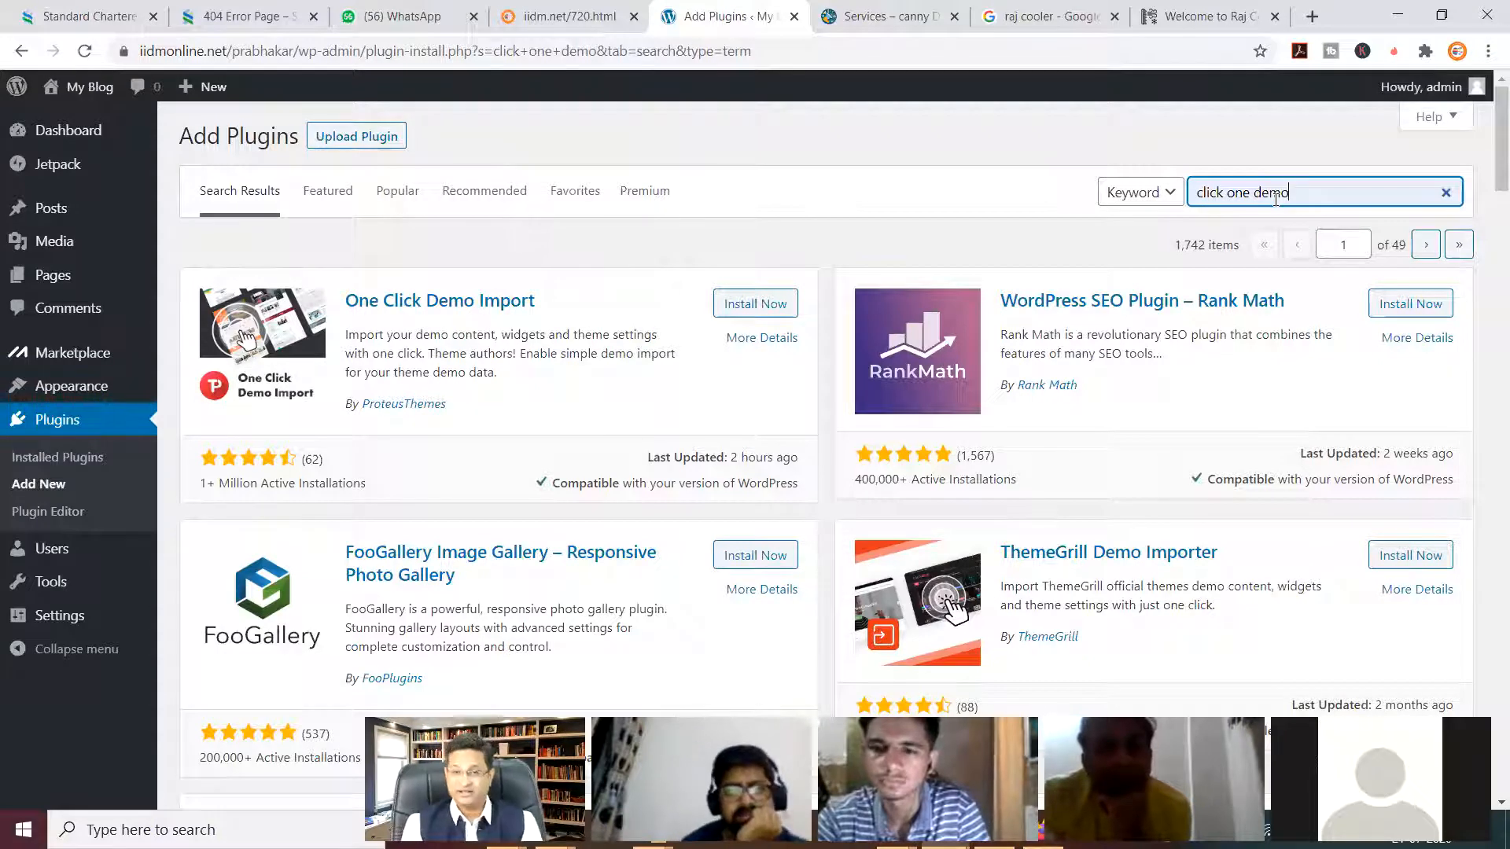
Check One Click Demo Import's rating, update date and install count, then install and activate it.
scroll(1028, 399, down, 15)
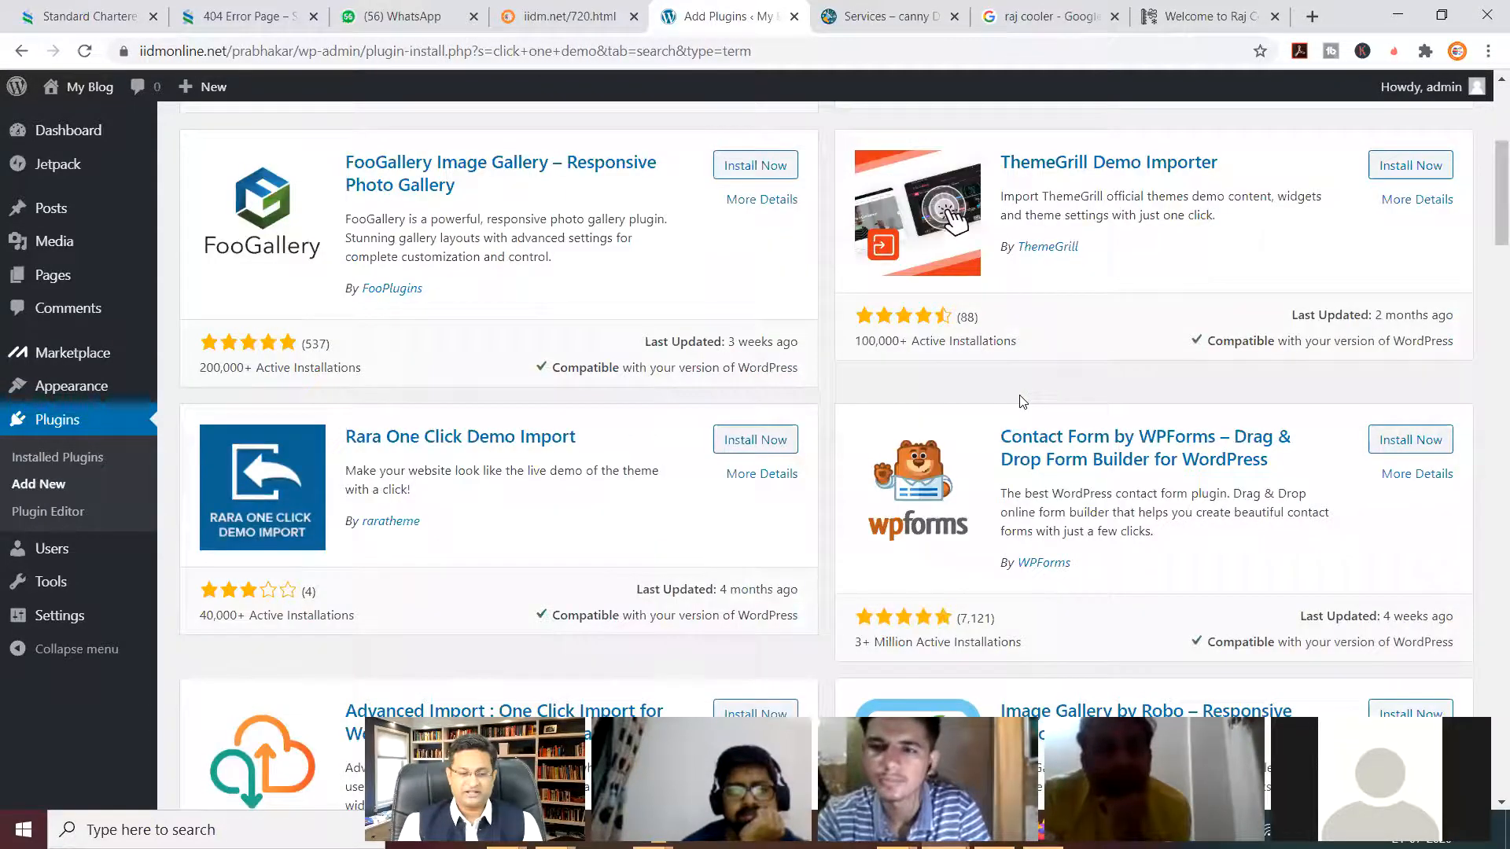
scroll(1022, 402, down, 10)
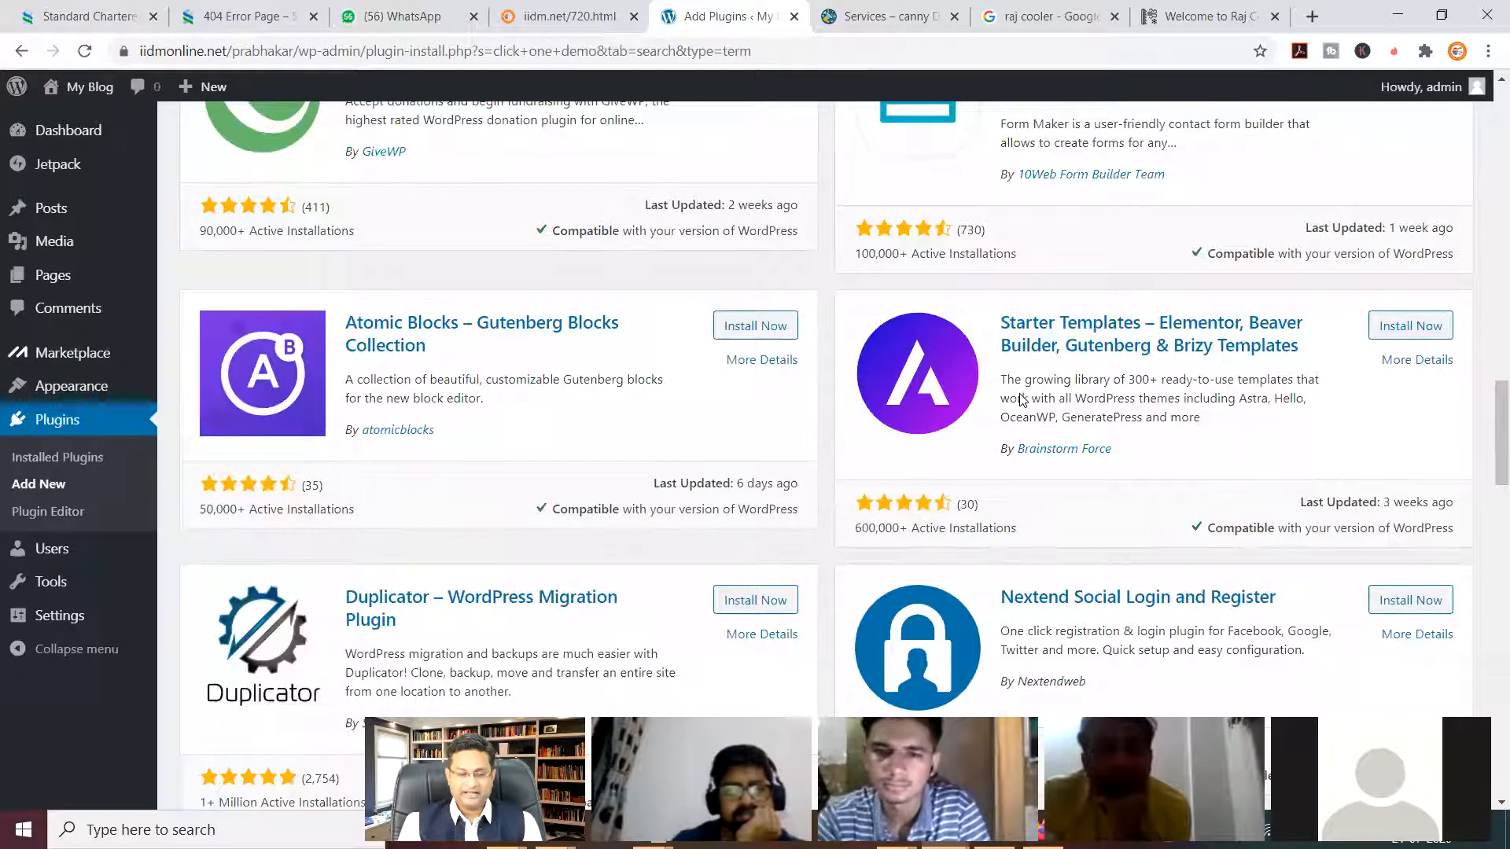
scroll(1022, 400, up, 20)
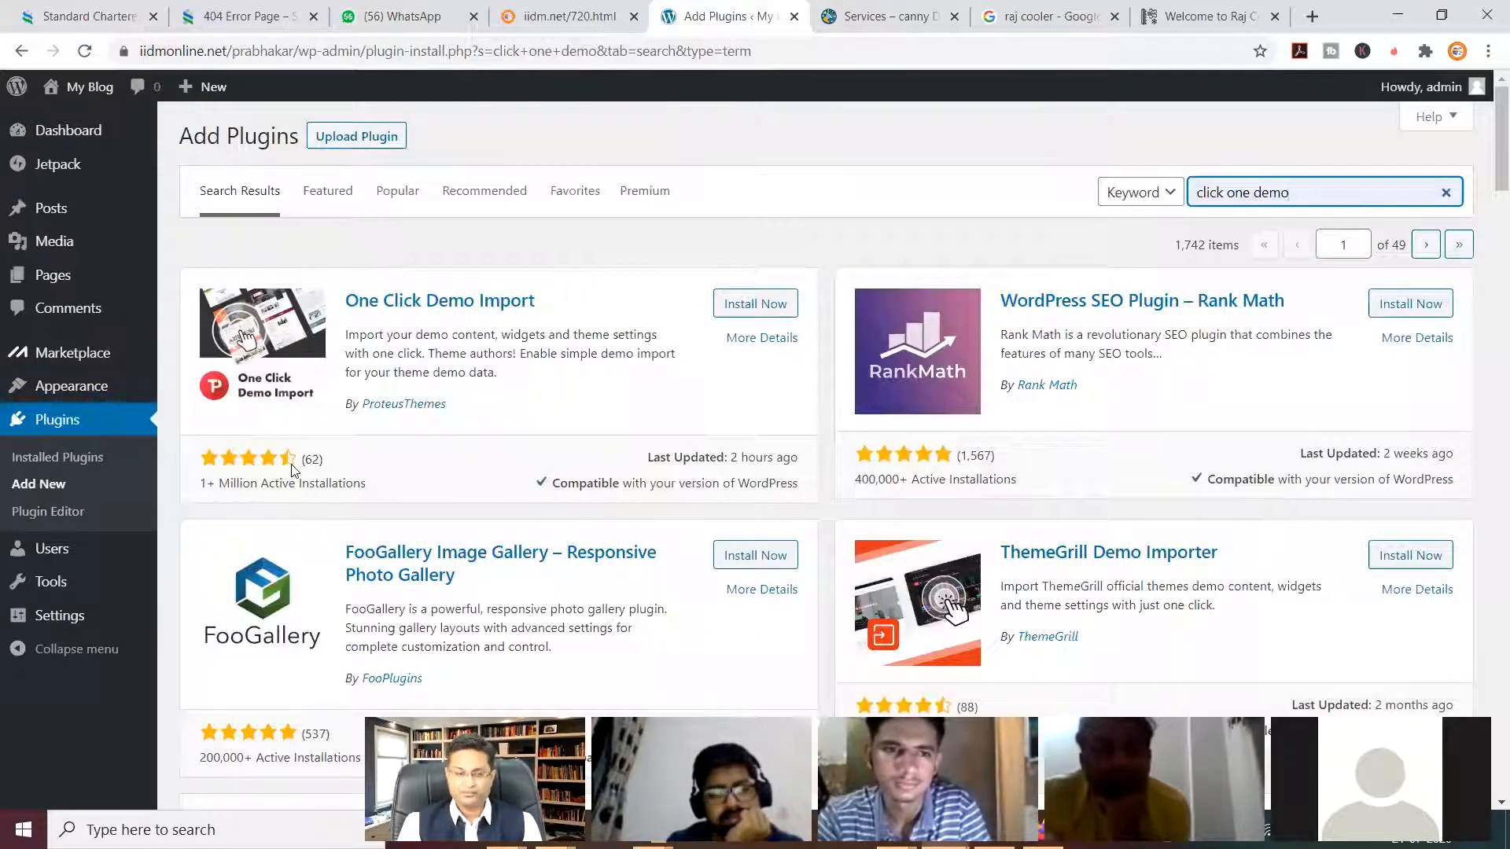
drag(732, 457, 798, 459)
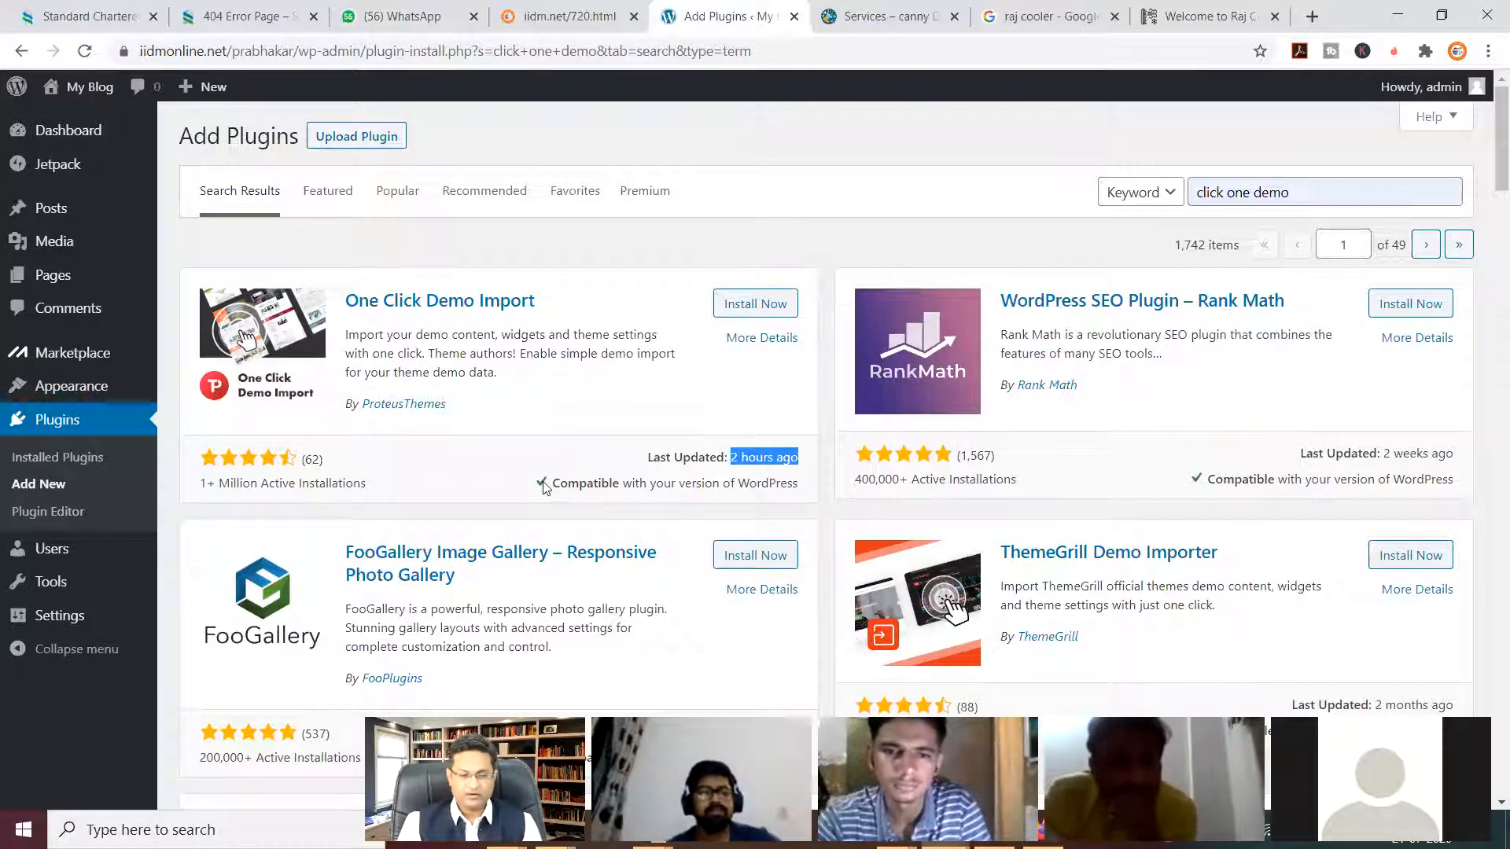
click(566, 488)
drag(566, 488, 807, 490)
click(810, 488)
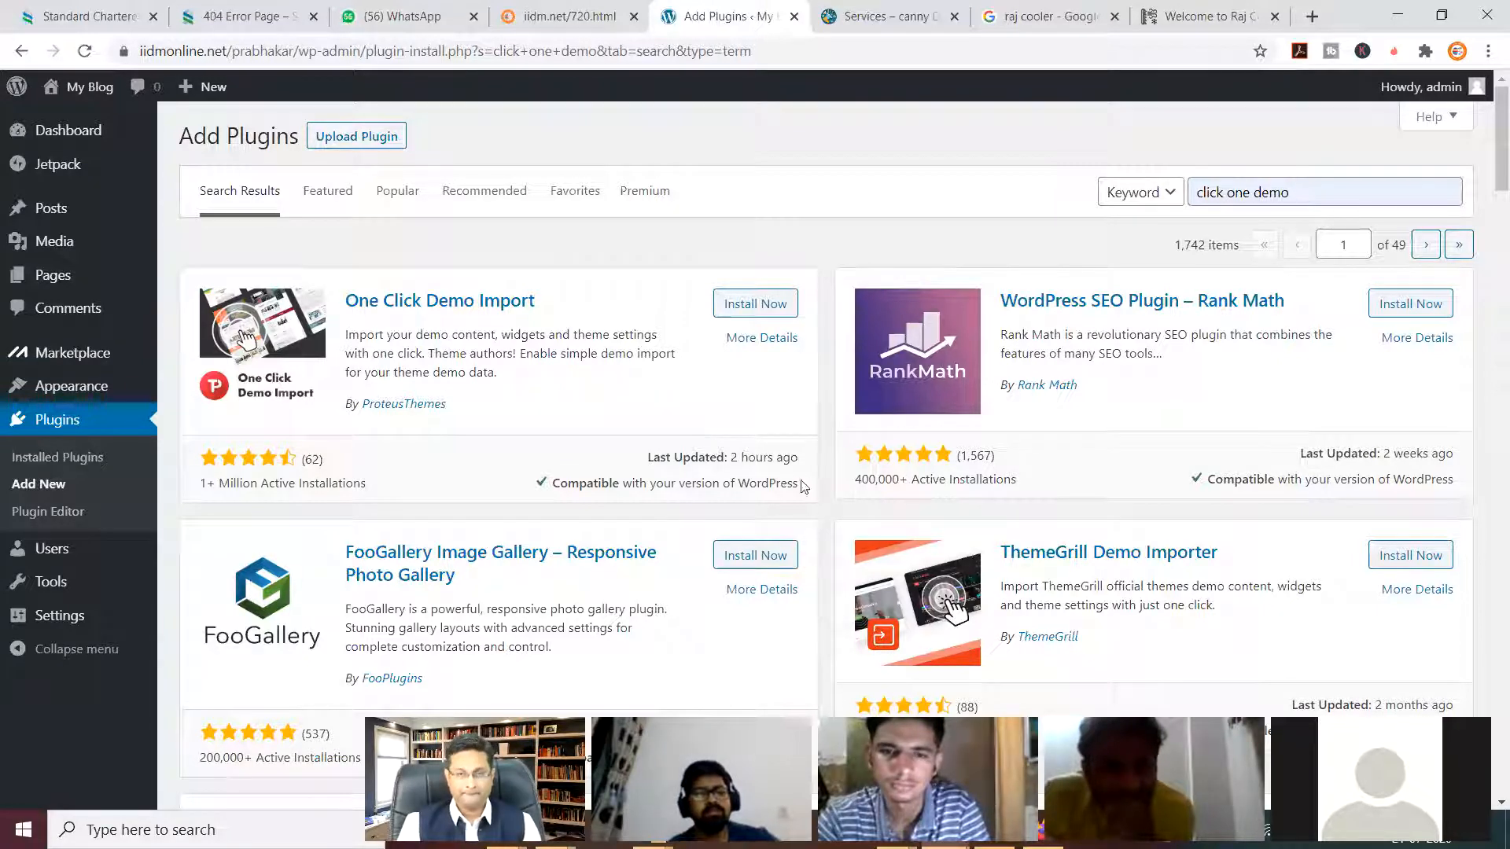
click(763, 309)
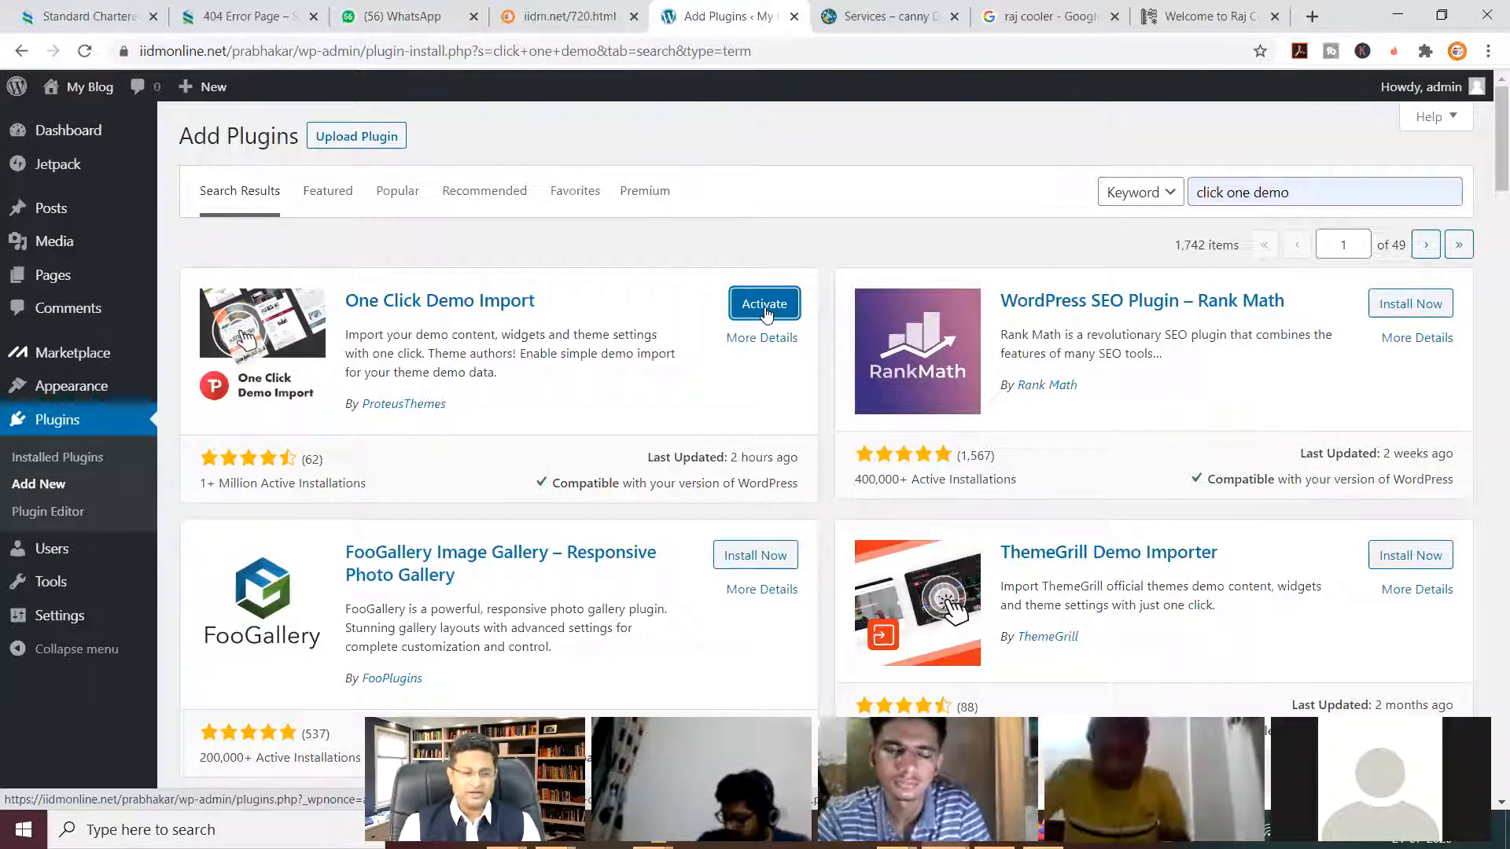
click(765, 311)
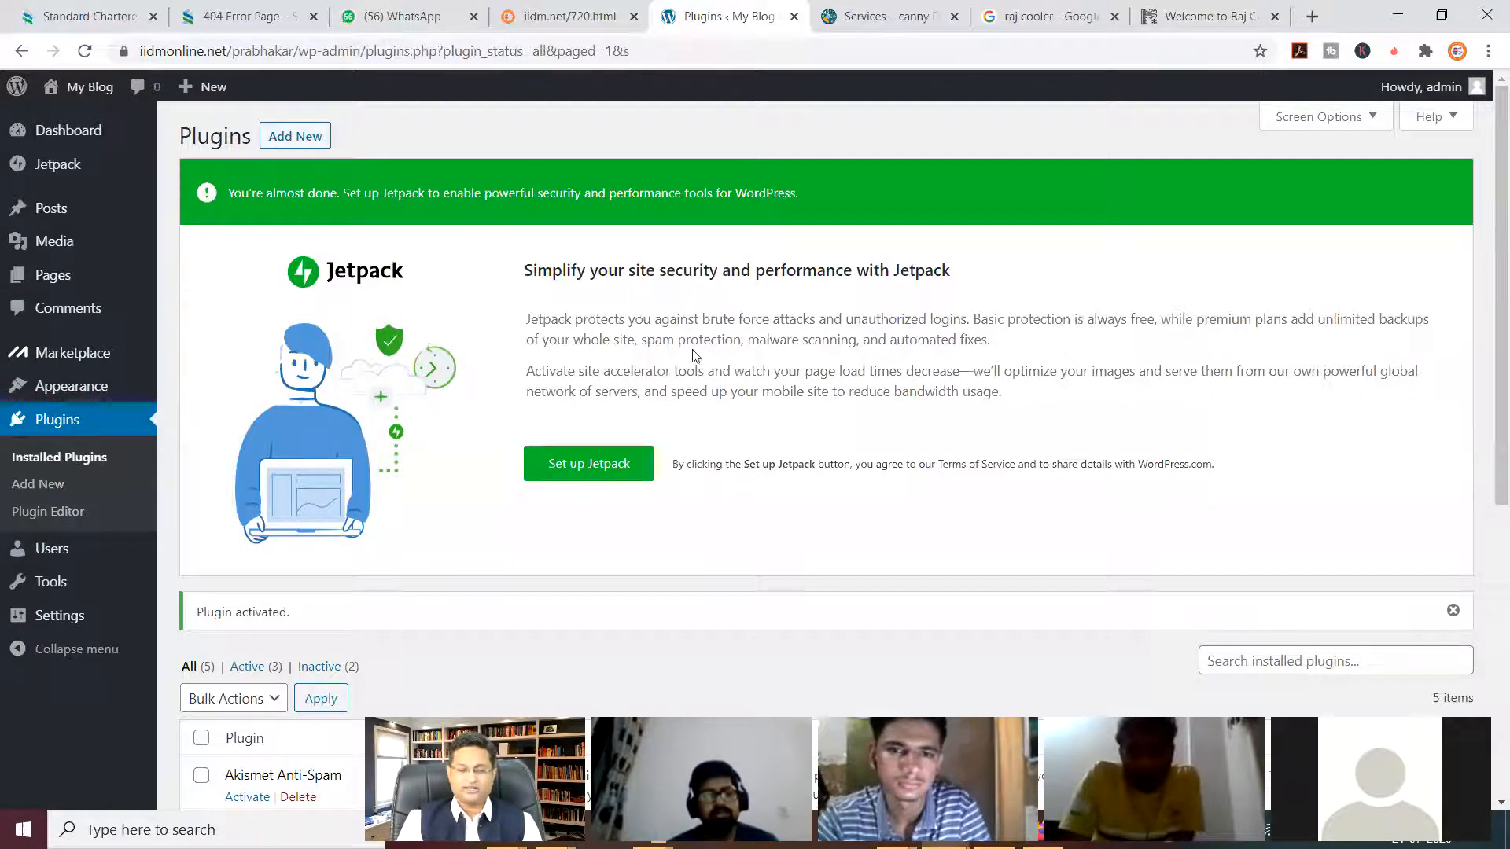
Review the five installed plugins and find Import Demo Data in the Appearance submenu.
scroll(695, 357, down, 6)
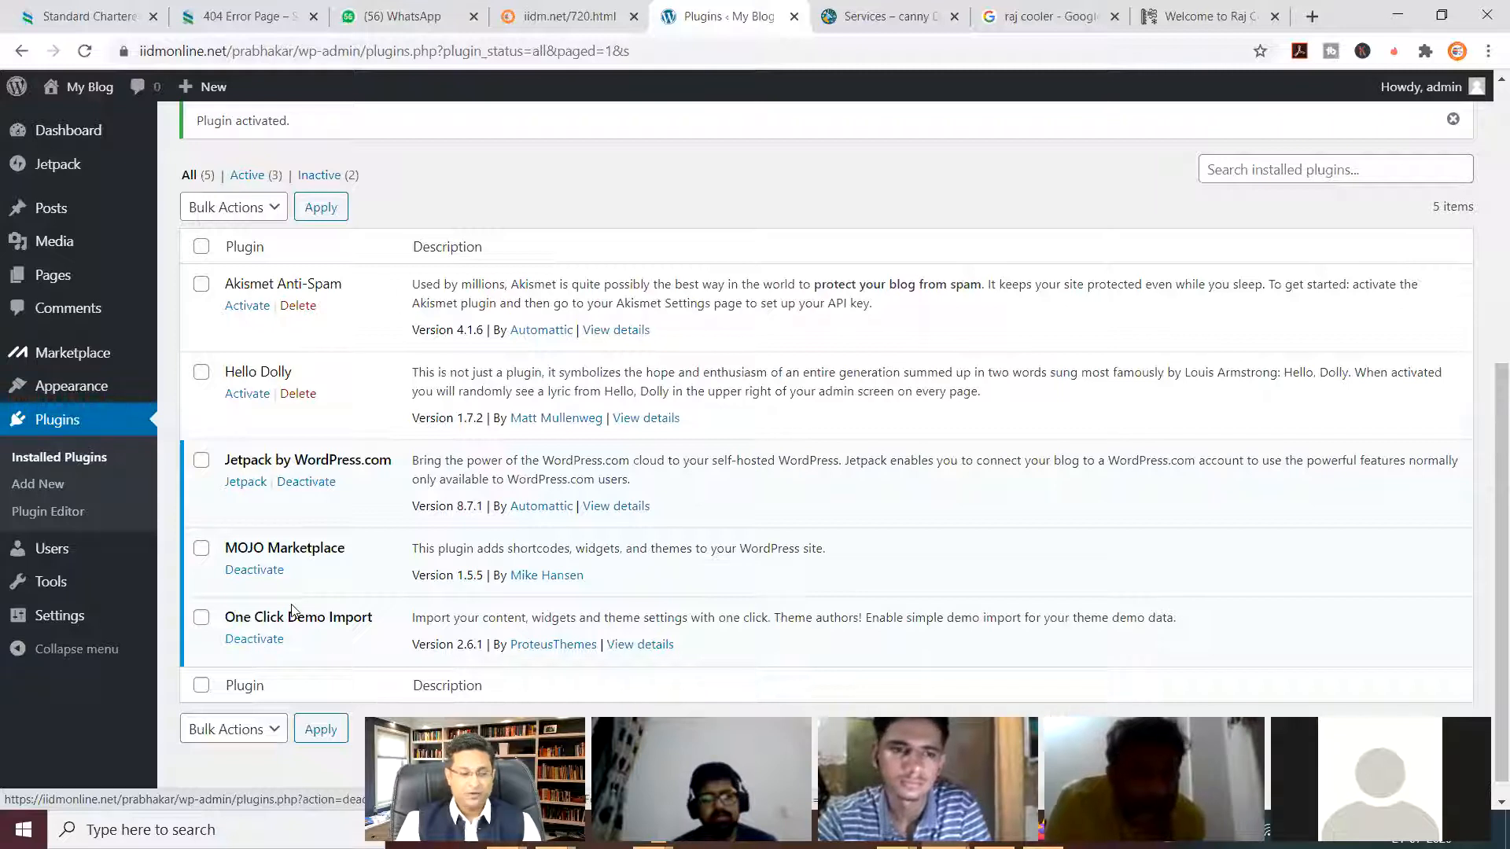
scroll(291, 613, up, 1)
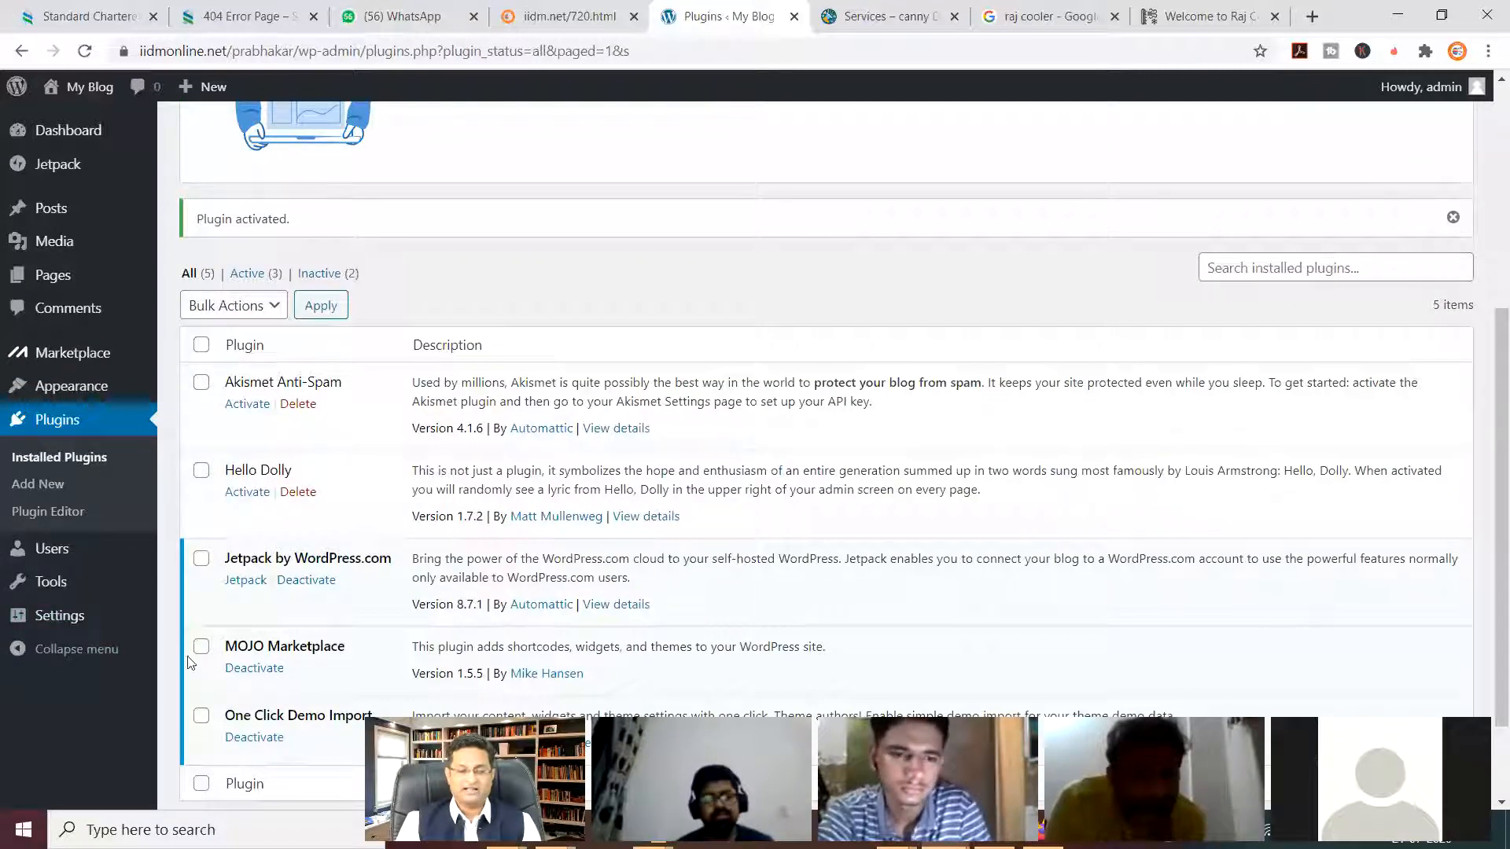
scroll(168, 408, up, 4)
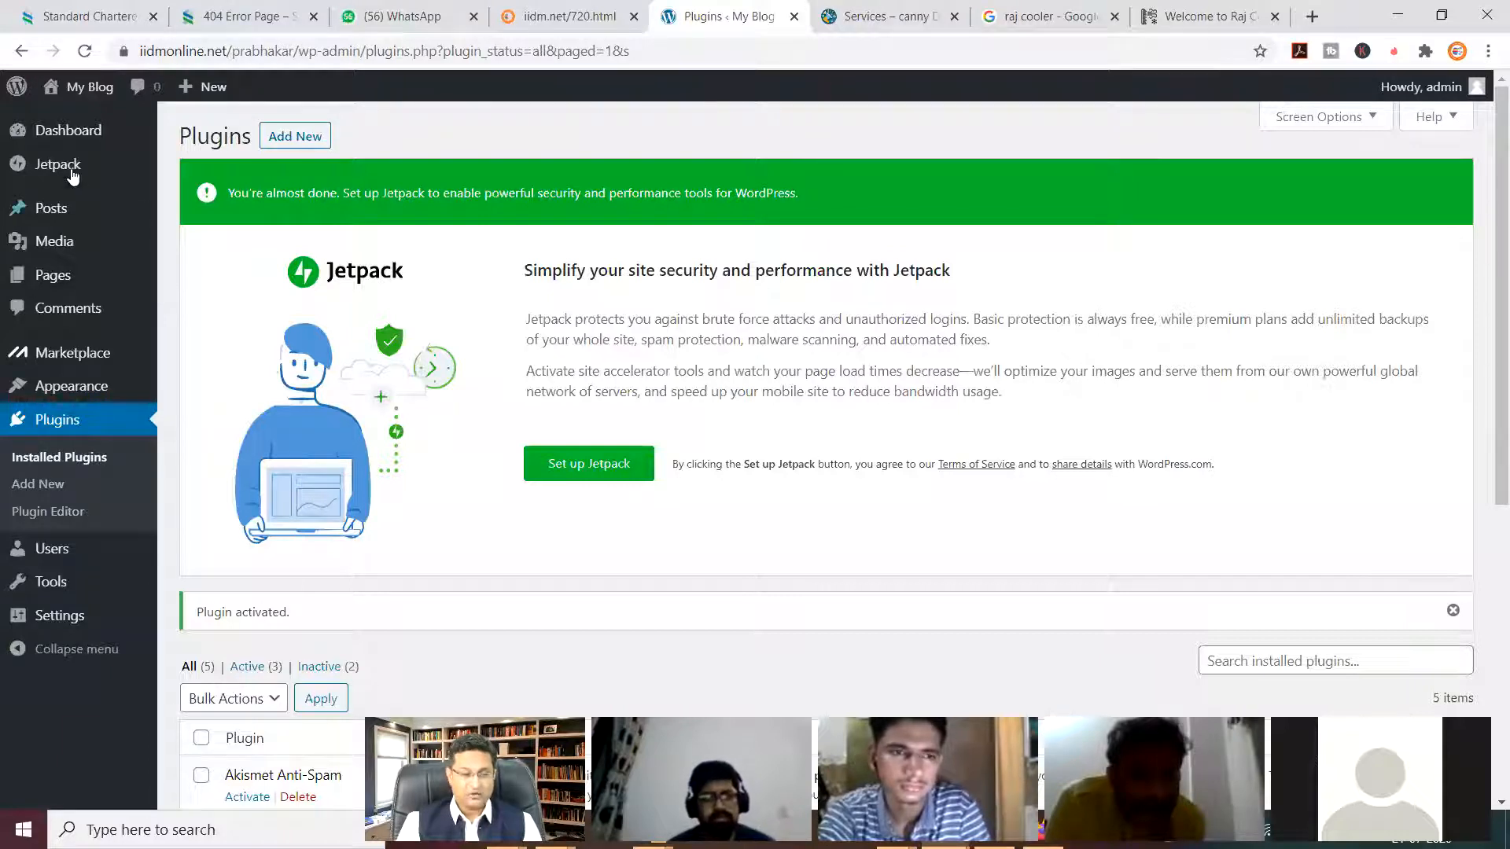
mouse_move(62, 146)
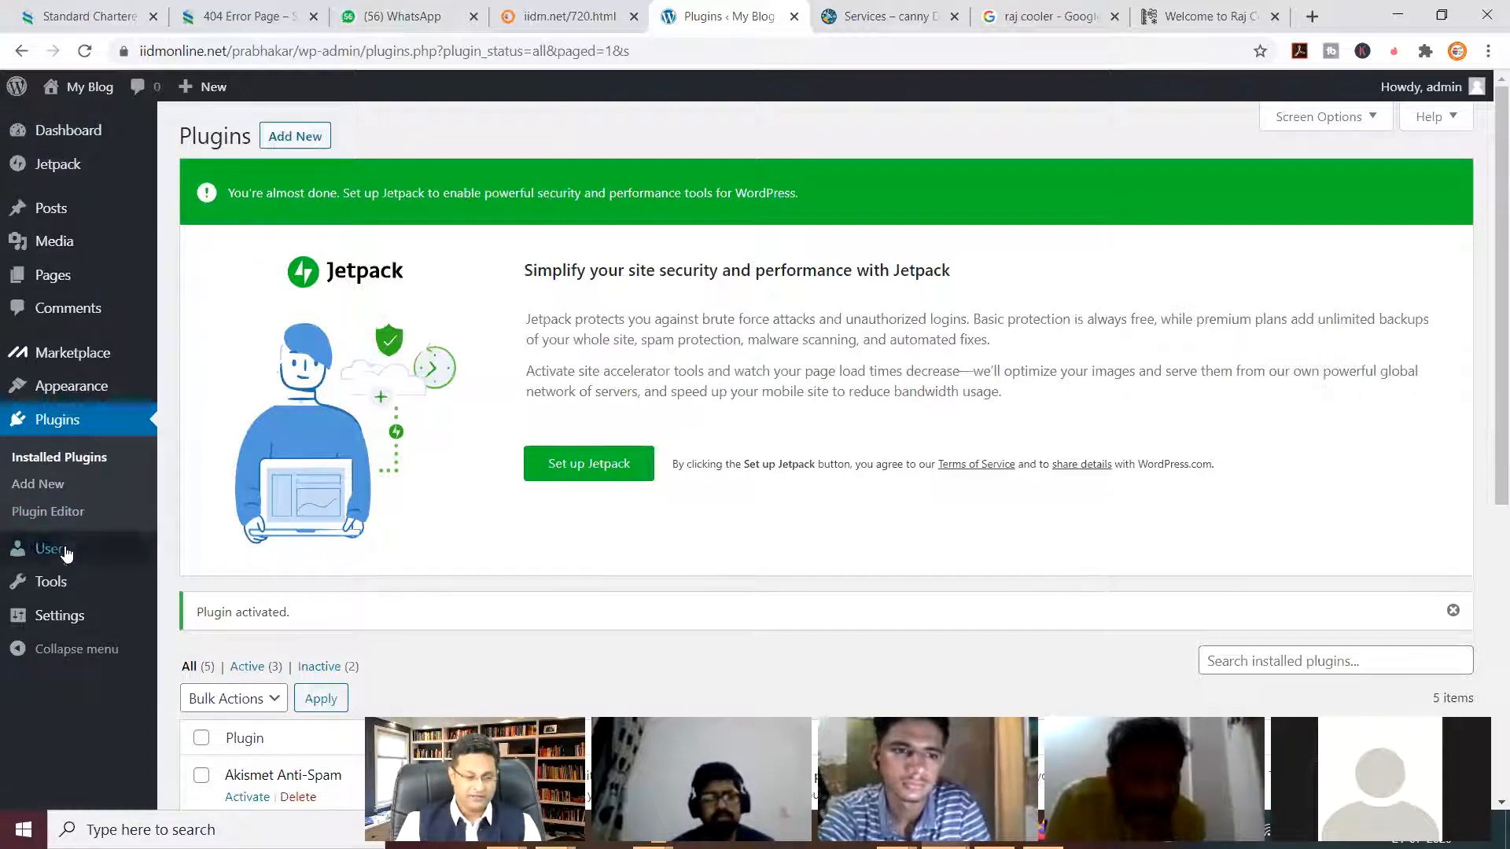
mouse_move(65, 591)
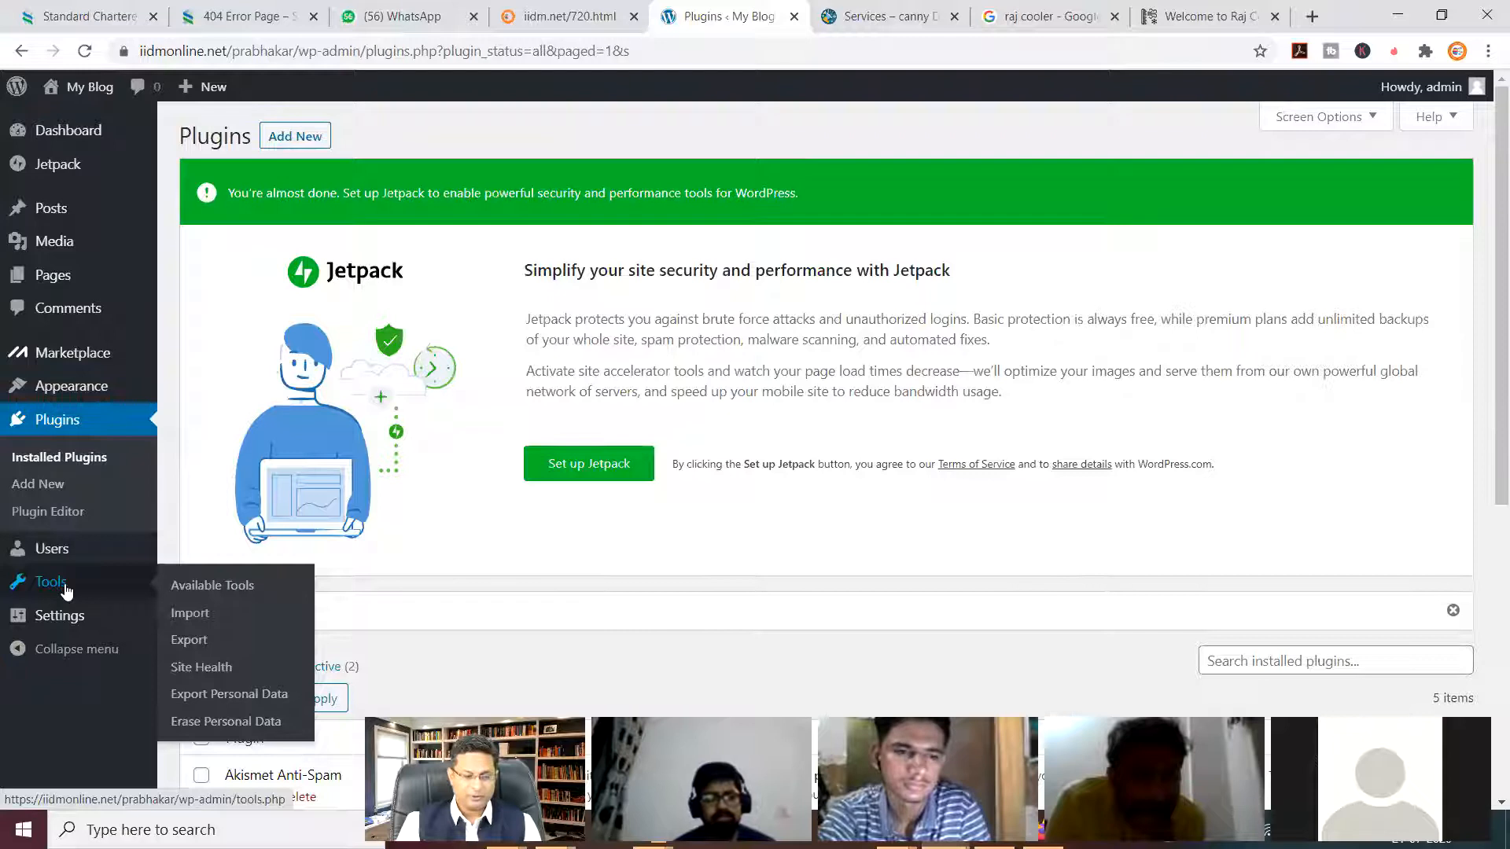
mouse_move(68, 618)
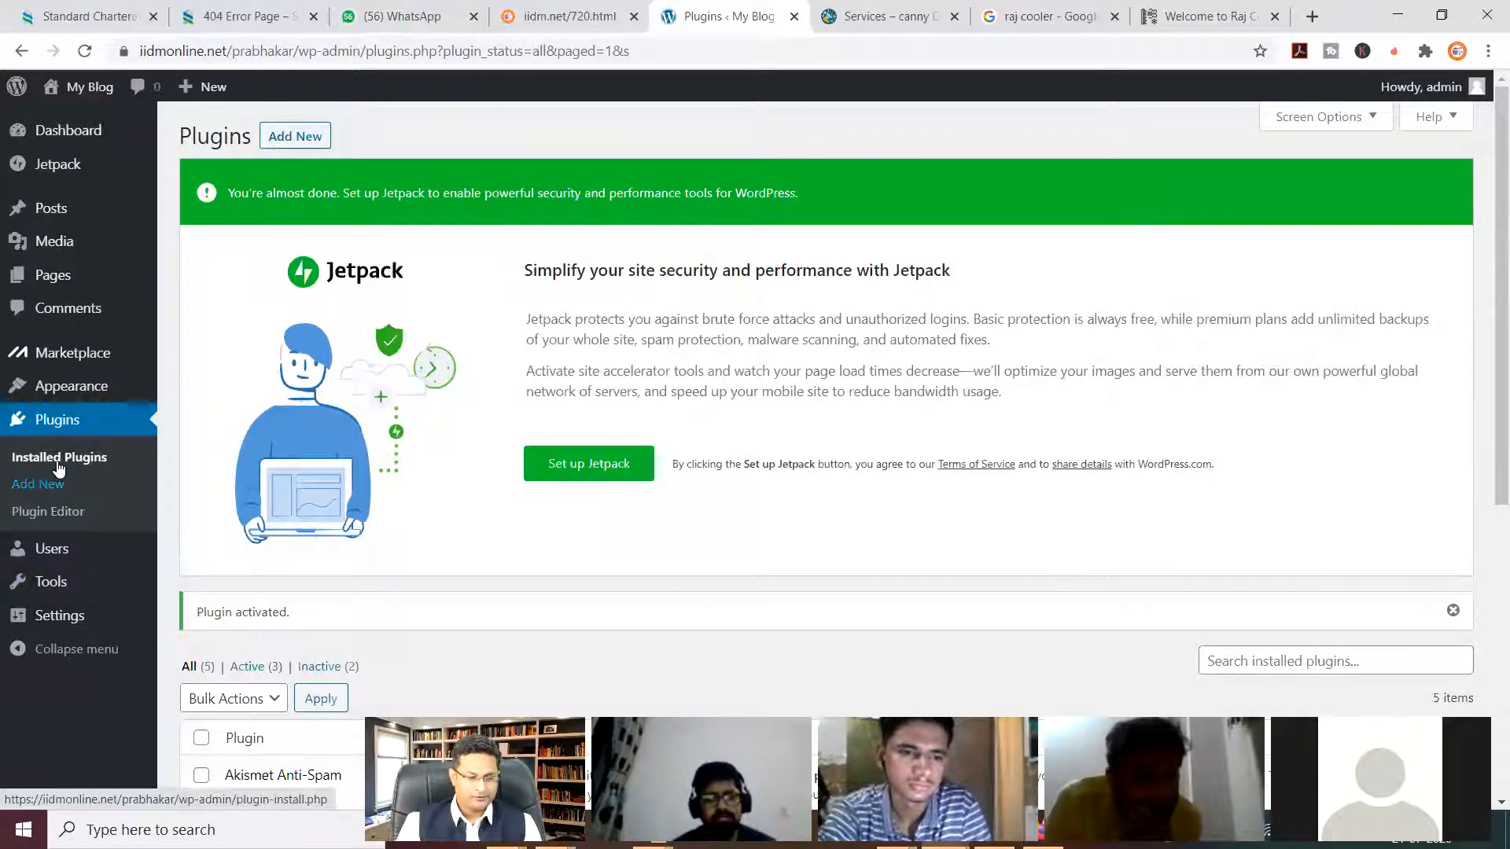
mouse_move(66, 389)
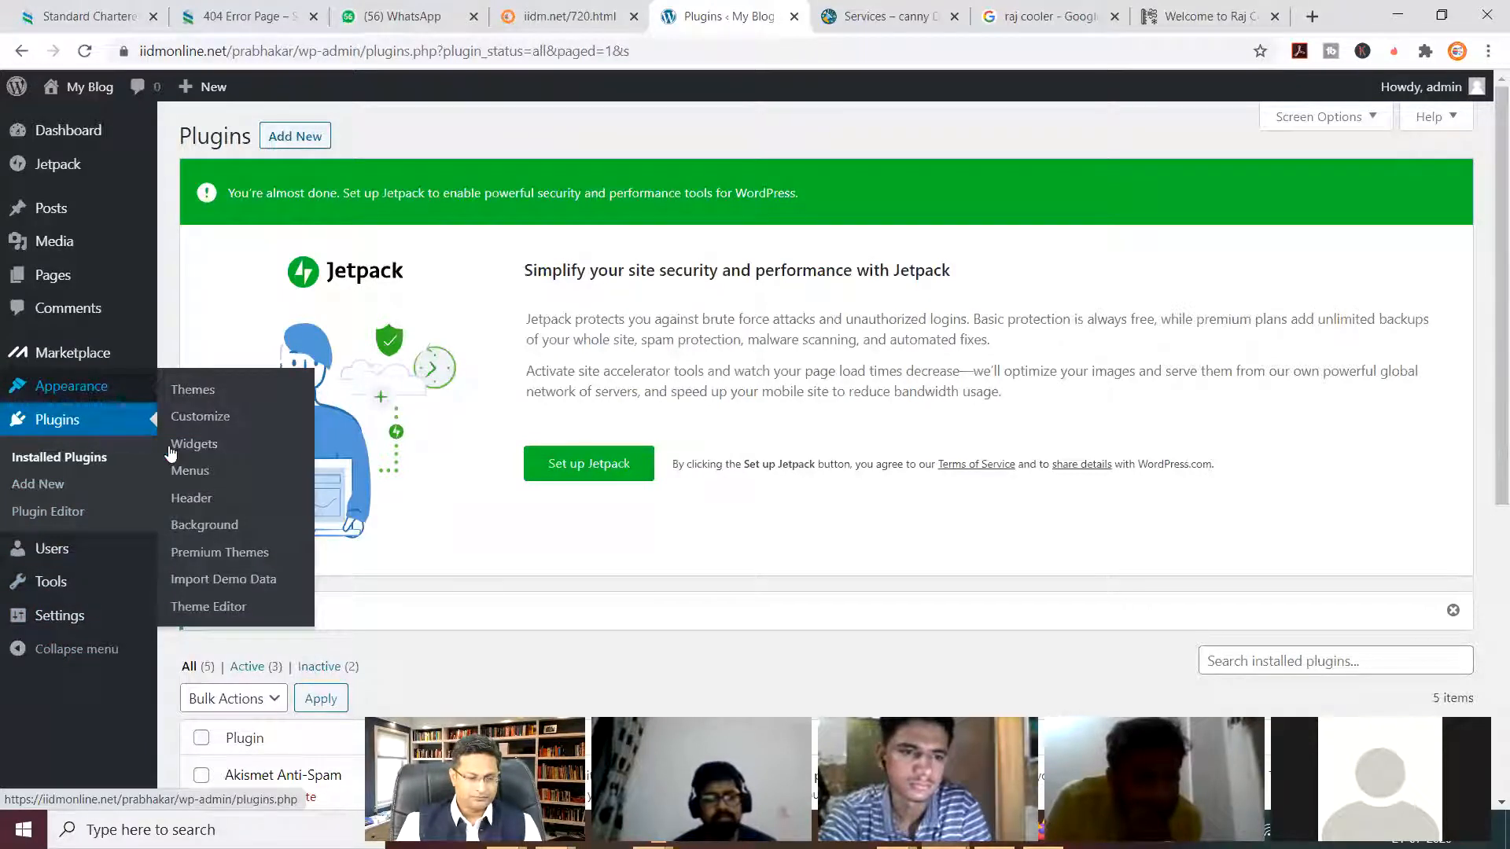
Open Appearance > Import Demo Data and run Import Demo Data without any files.
click(231, 587)
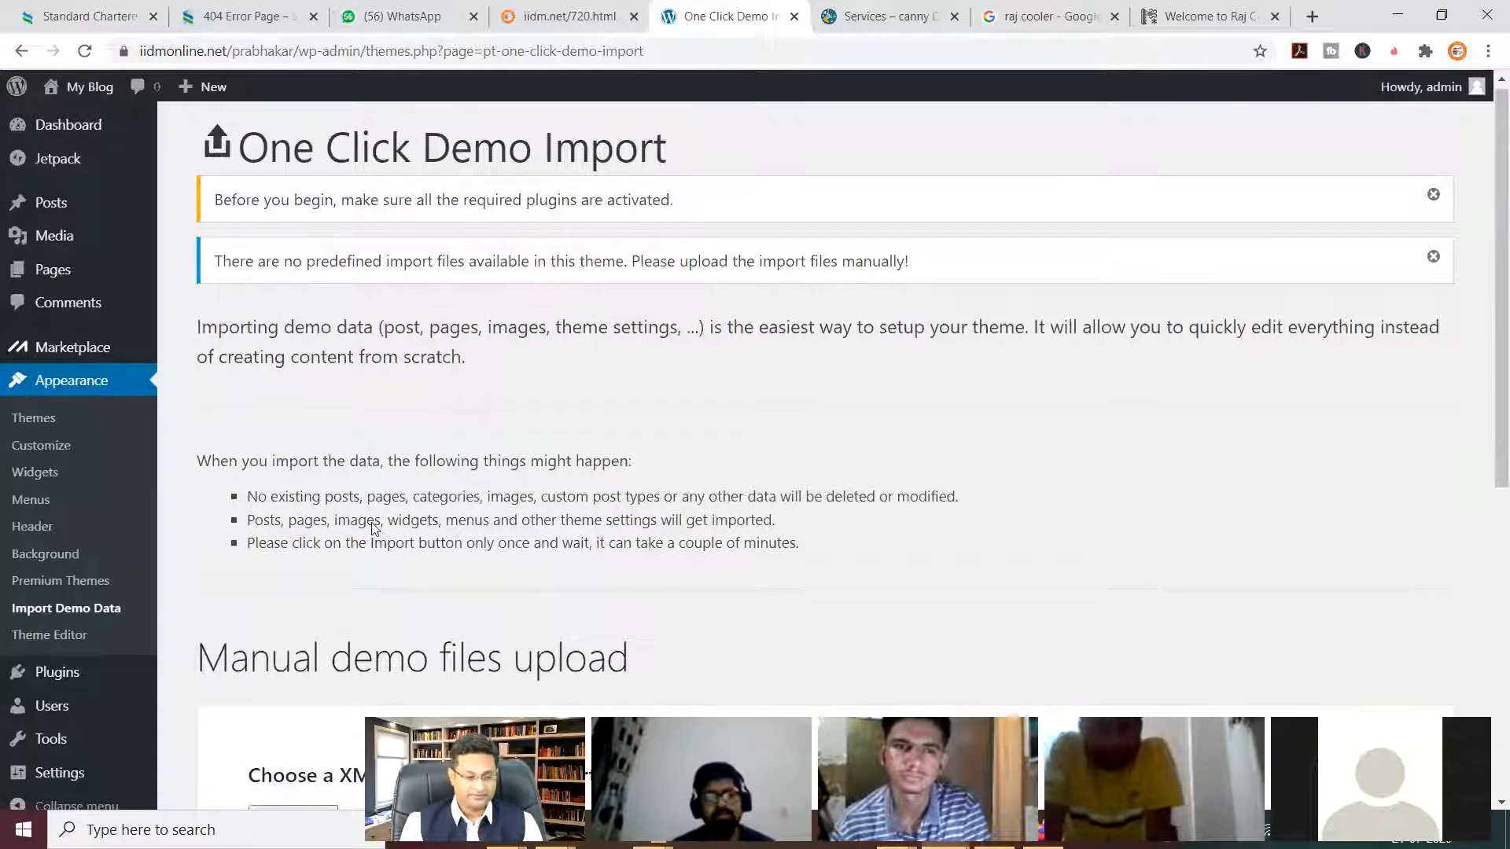
scroll(428, 492, down, 6)
scroll(435, 487, down, 1)
click(289, 709)
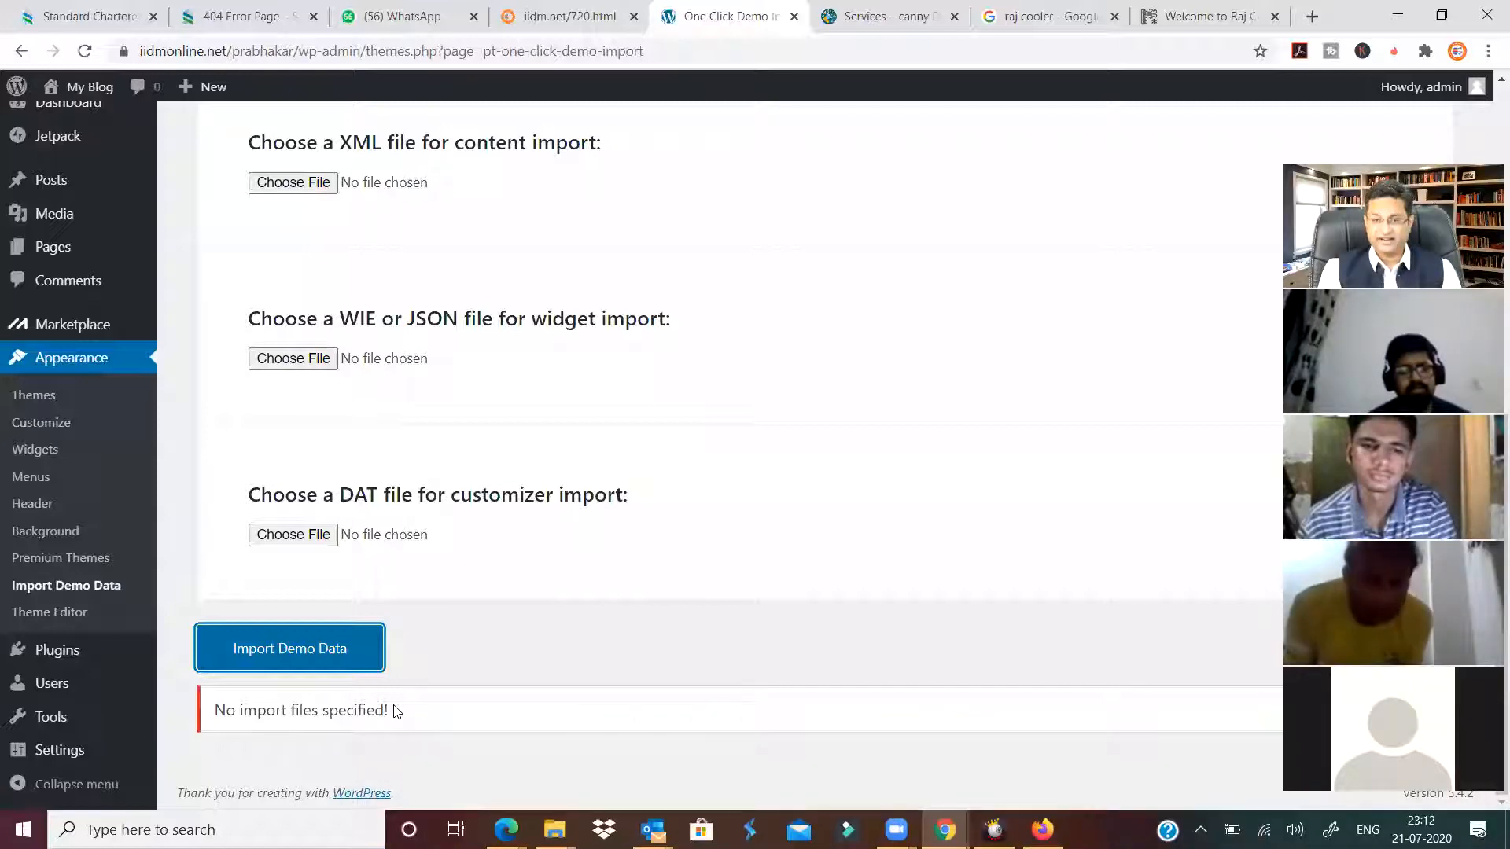
scroll(438, 598, up, 4)
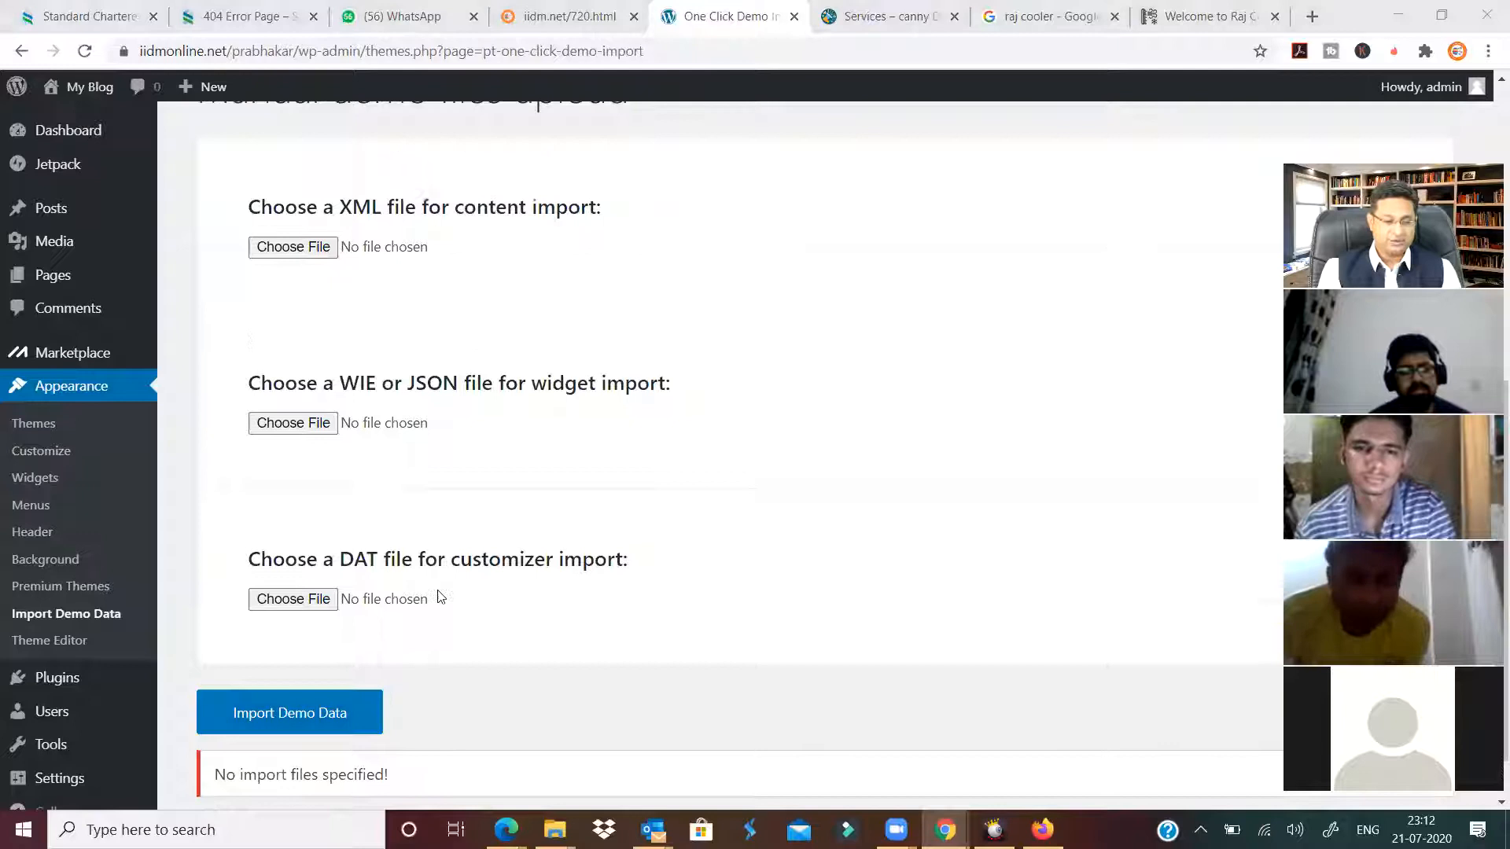
scroll(87, 622, up, 4)
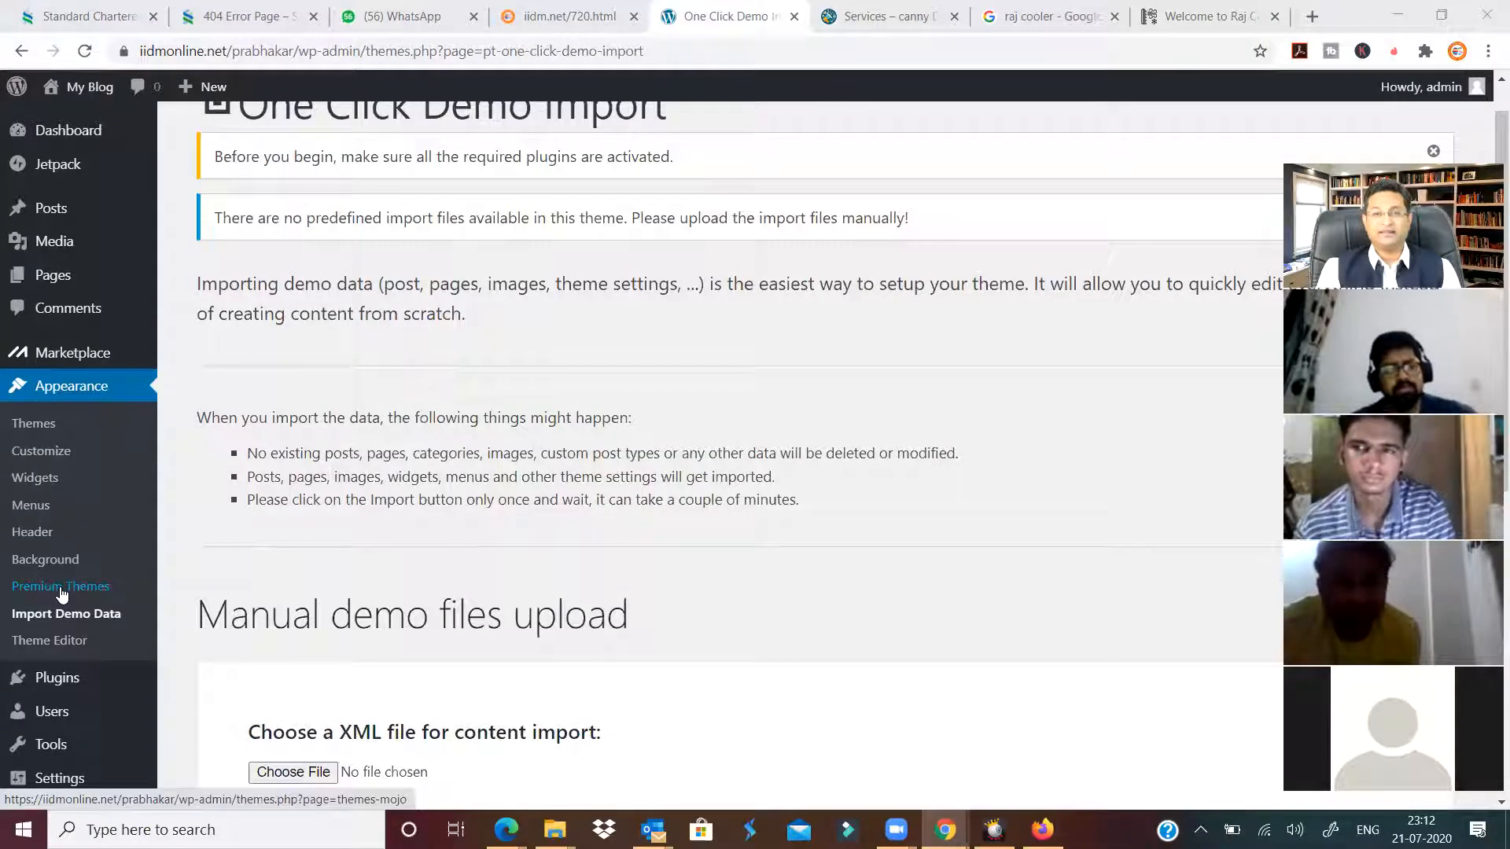
scroll(313, 635, down, 7)
scroll(313, 636, down, 1)
scroll(310, 631, up, 8)
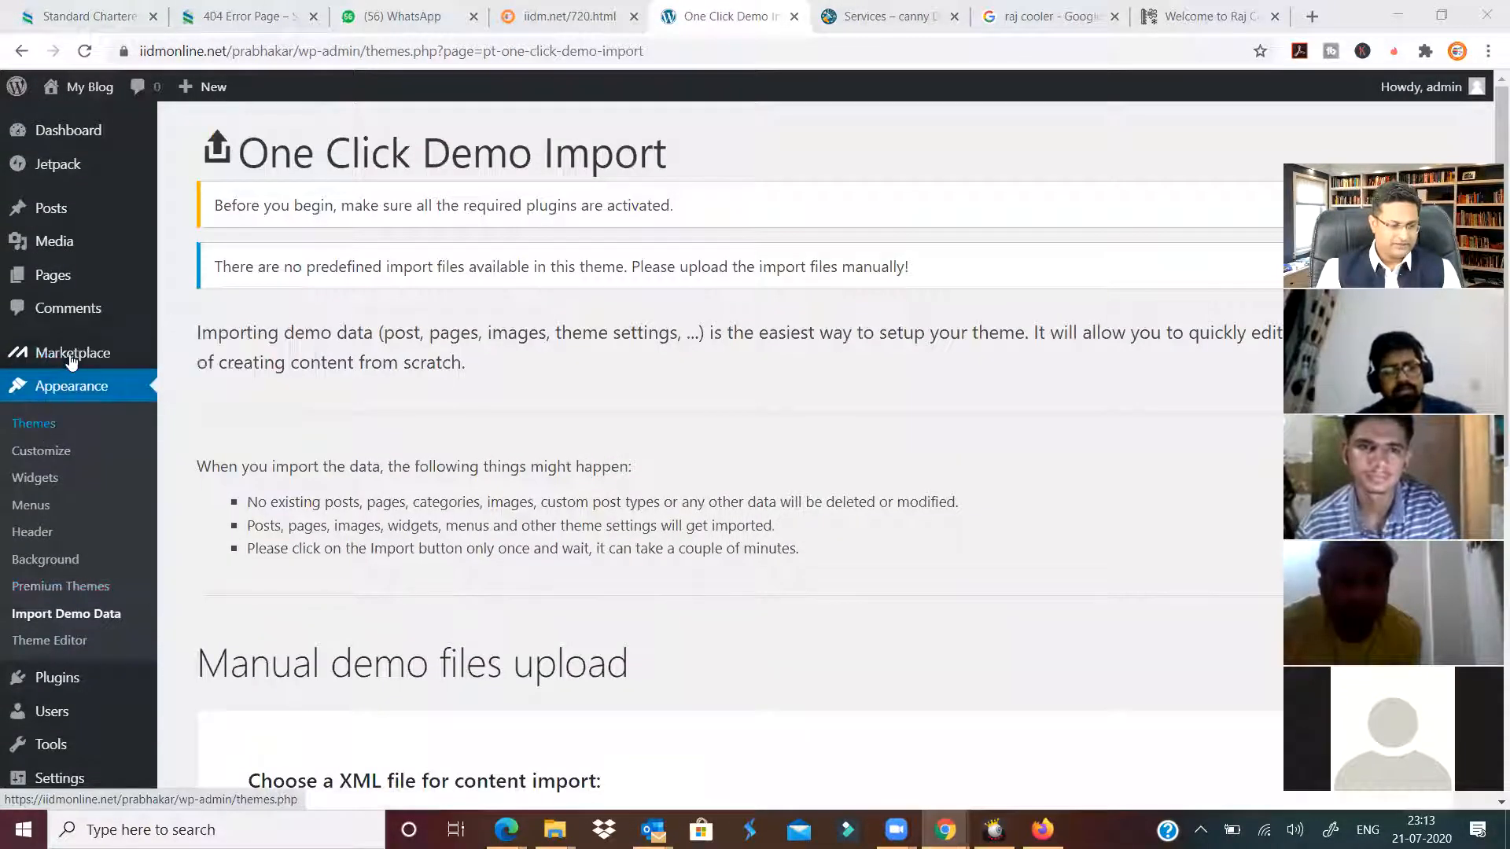
Glance at the live Services site page, then go to the Themes list with Business Roy active.
mouse_move(69, 678)
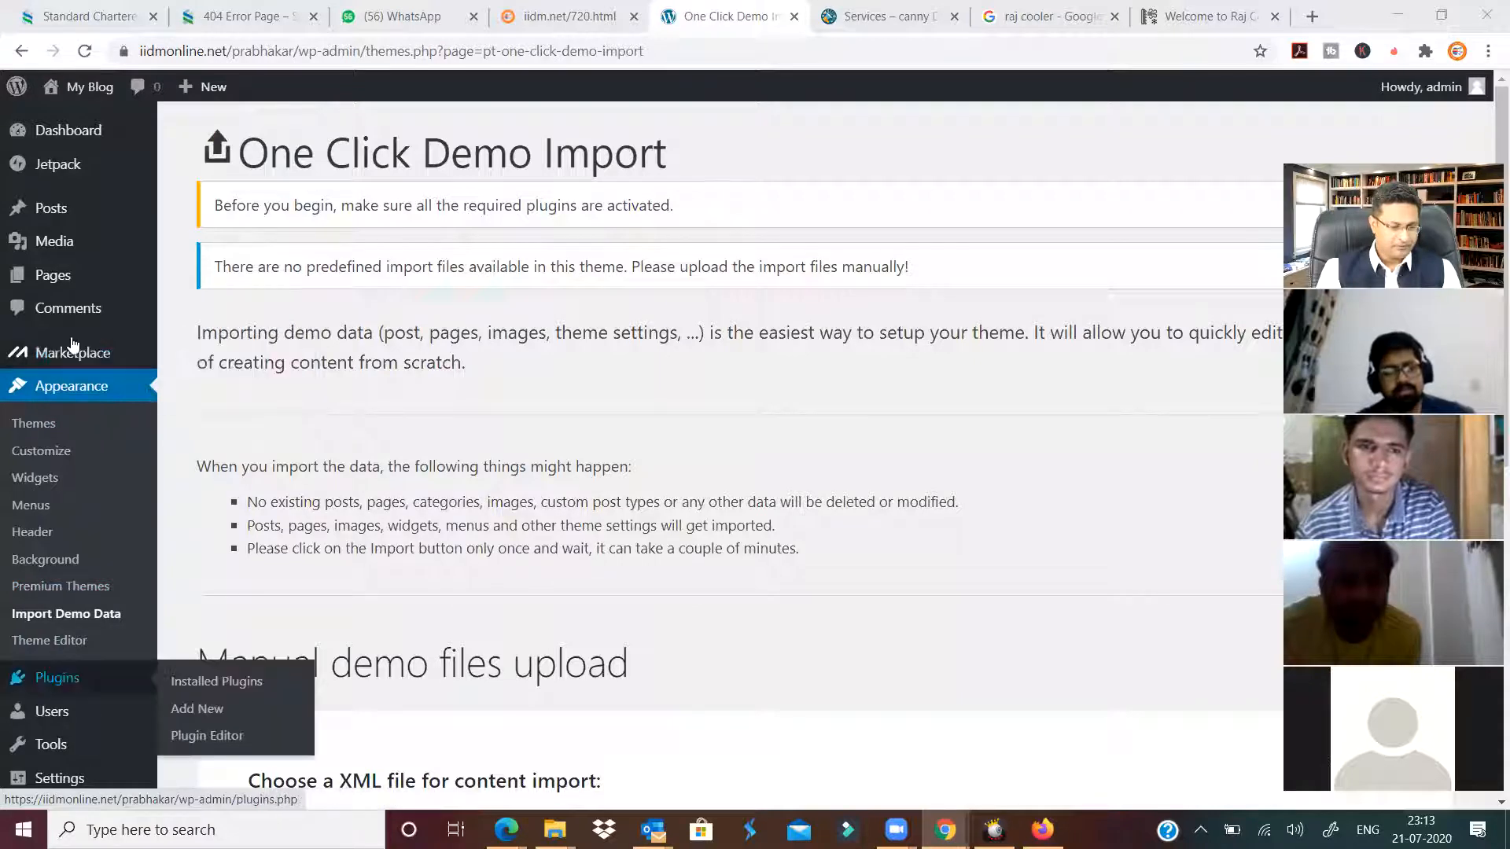
mouse_move(69, 135)
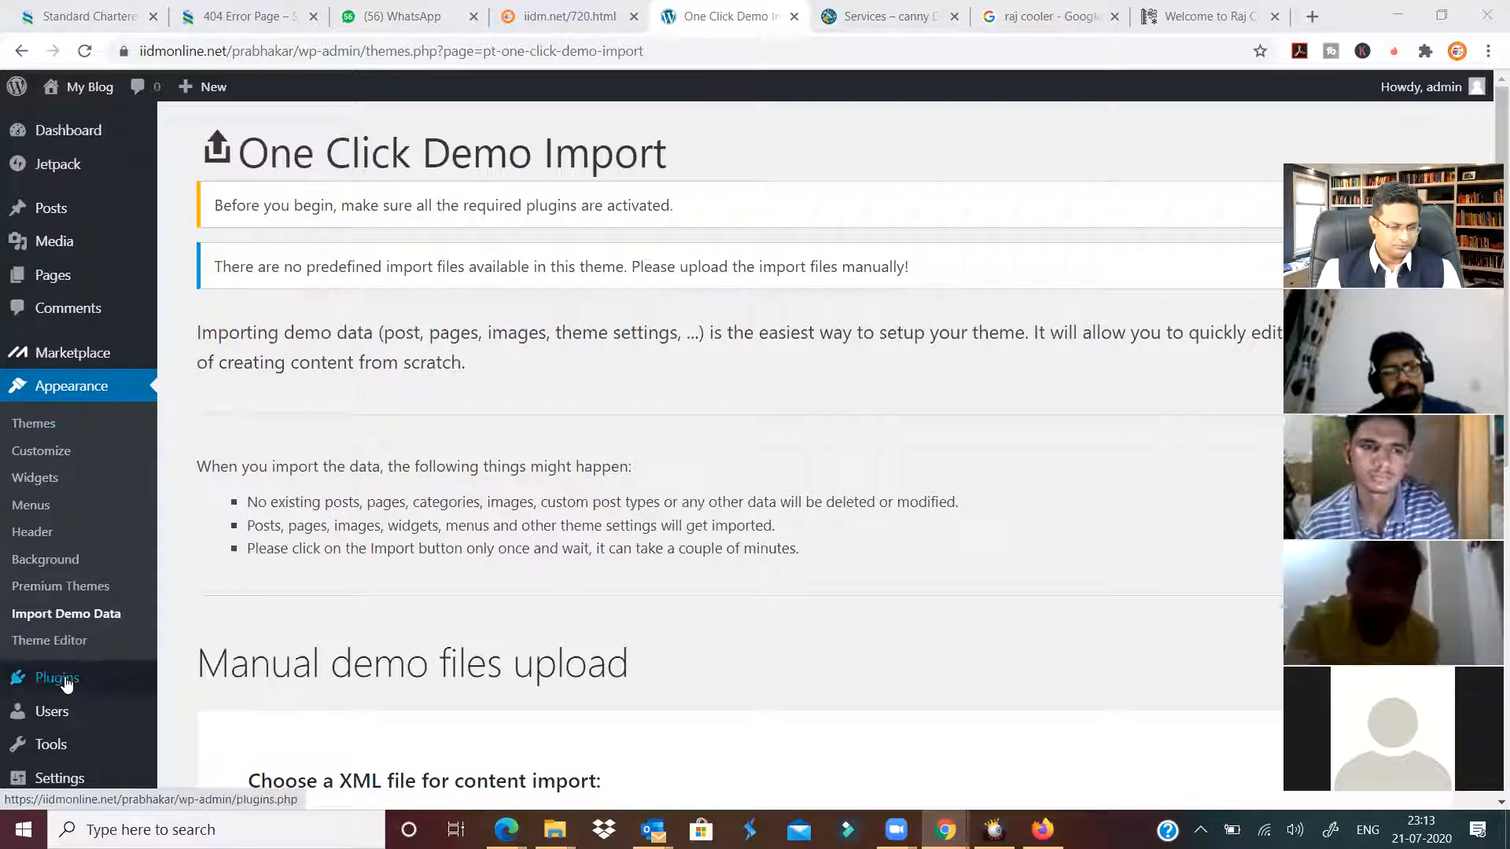
scroll(60, 701, down, 3)
mouse_move(55, 758)
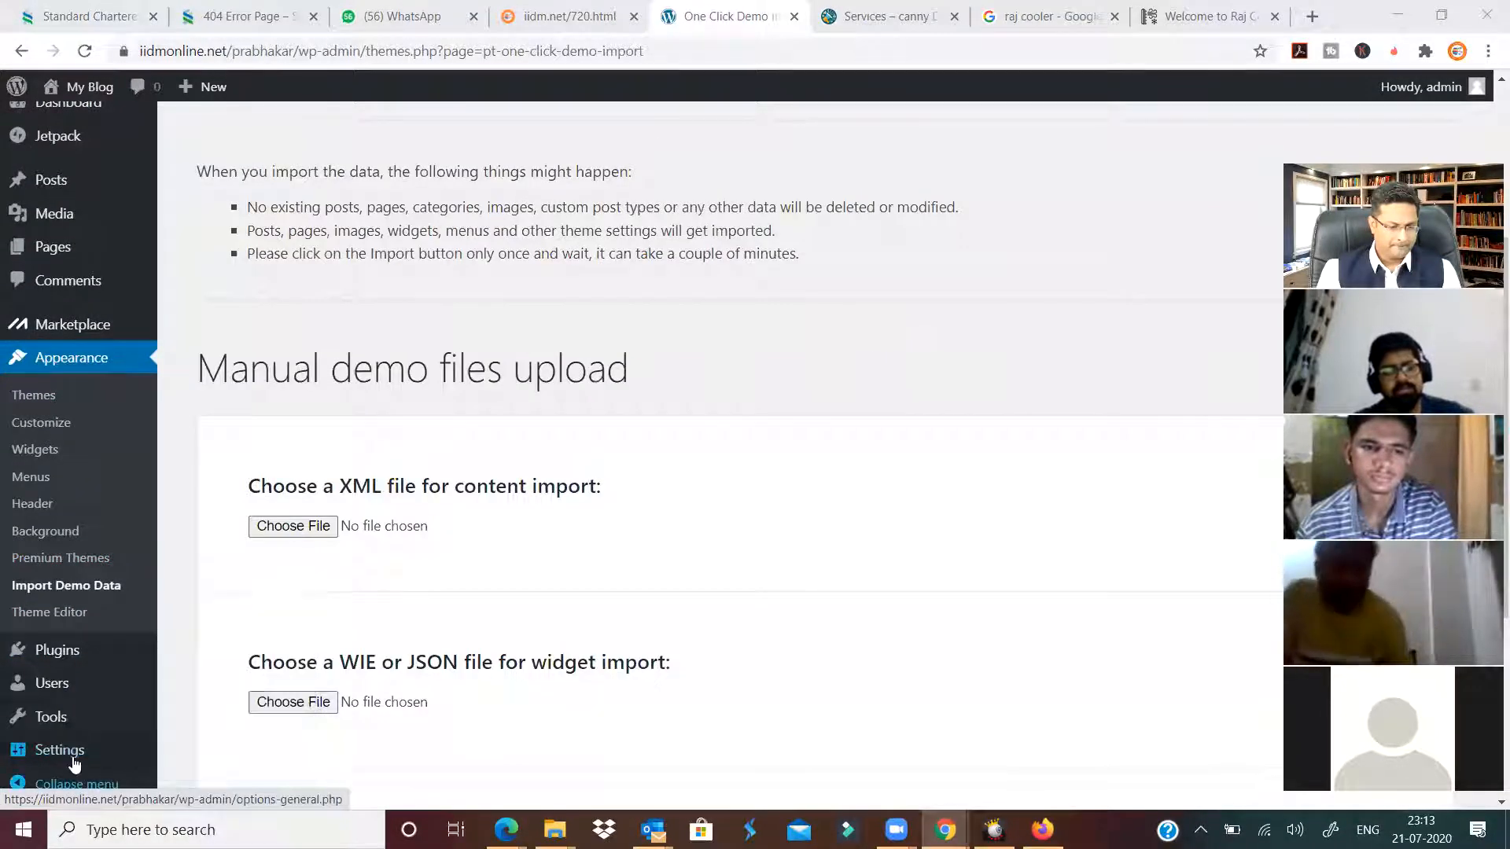
mouse_move(57, 648)
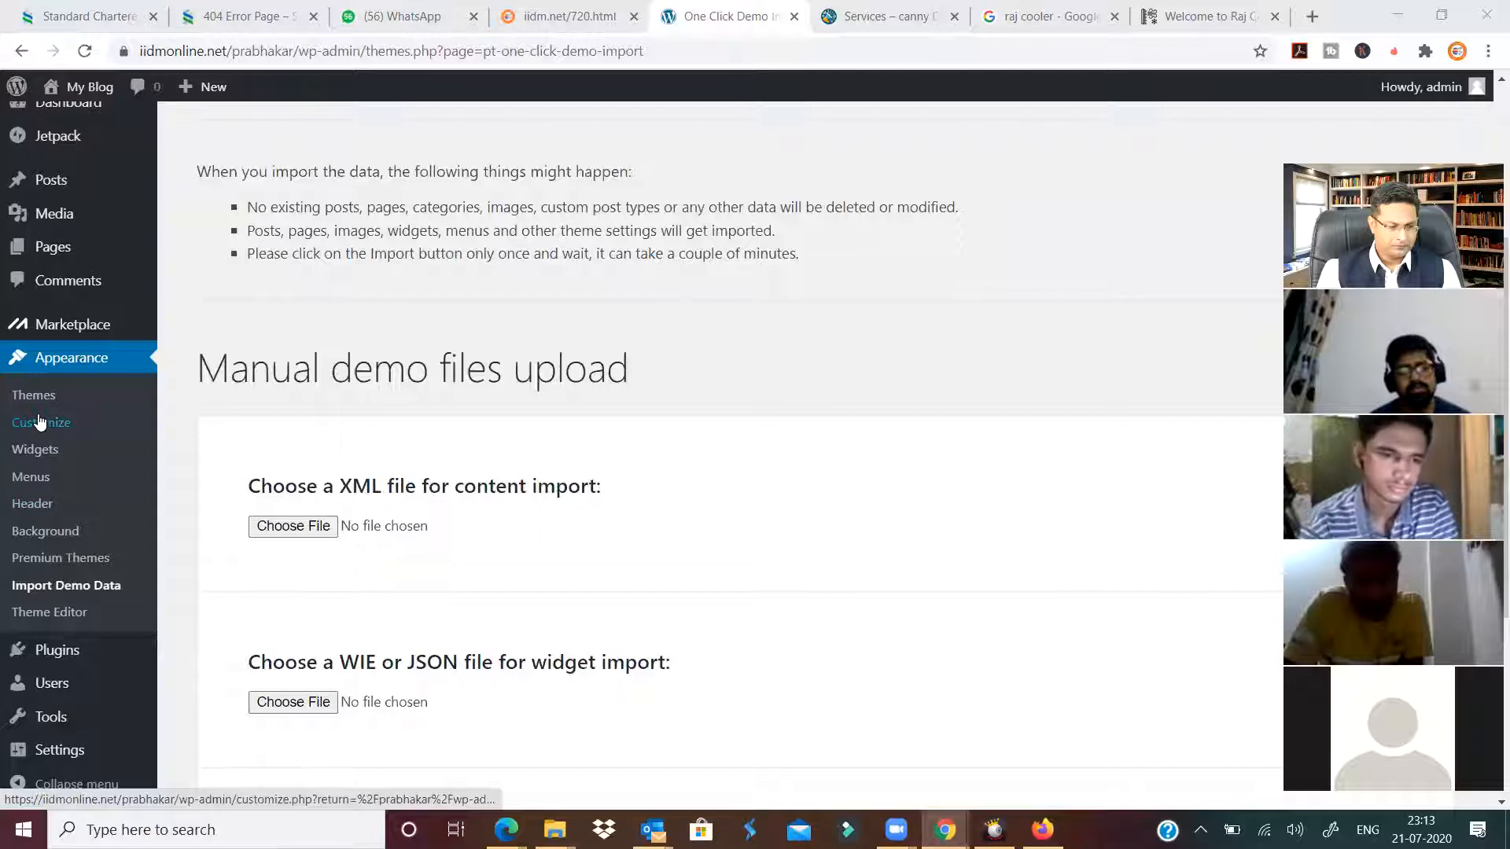
click(879, 17)
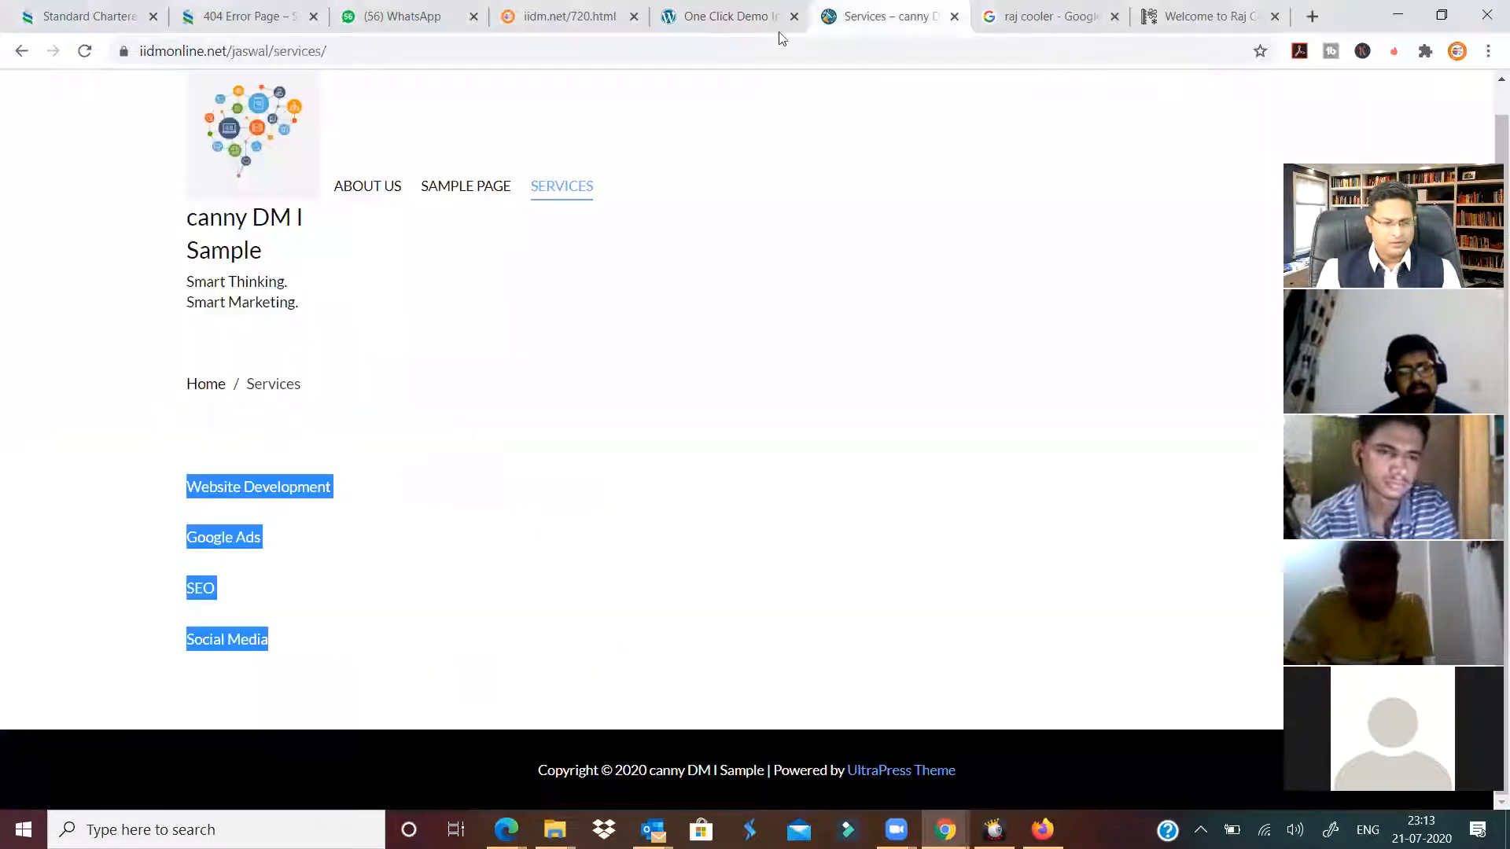
click(759, 19)
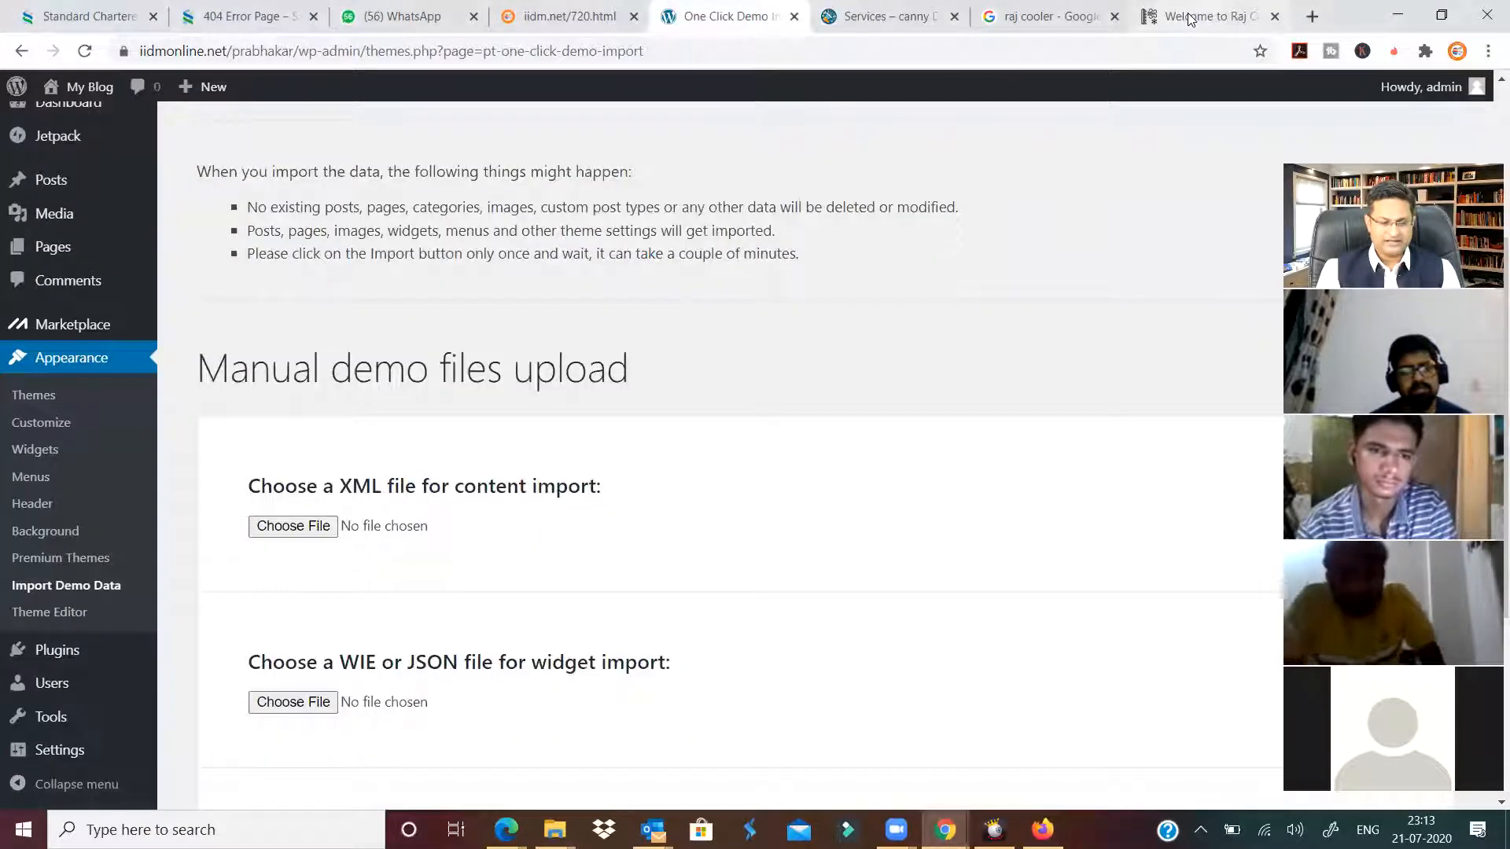
scroll(106, 299, up, 1)
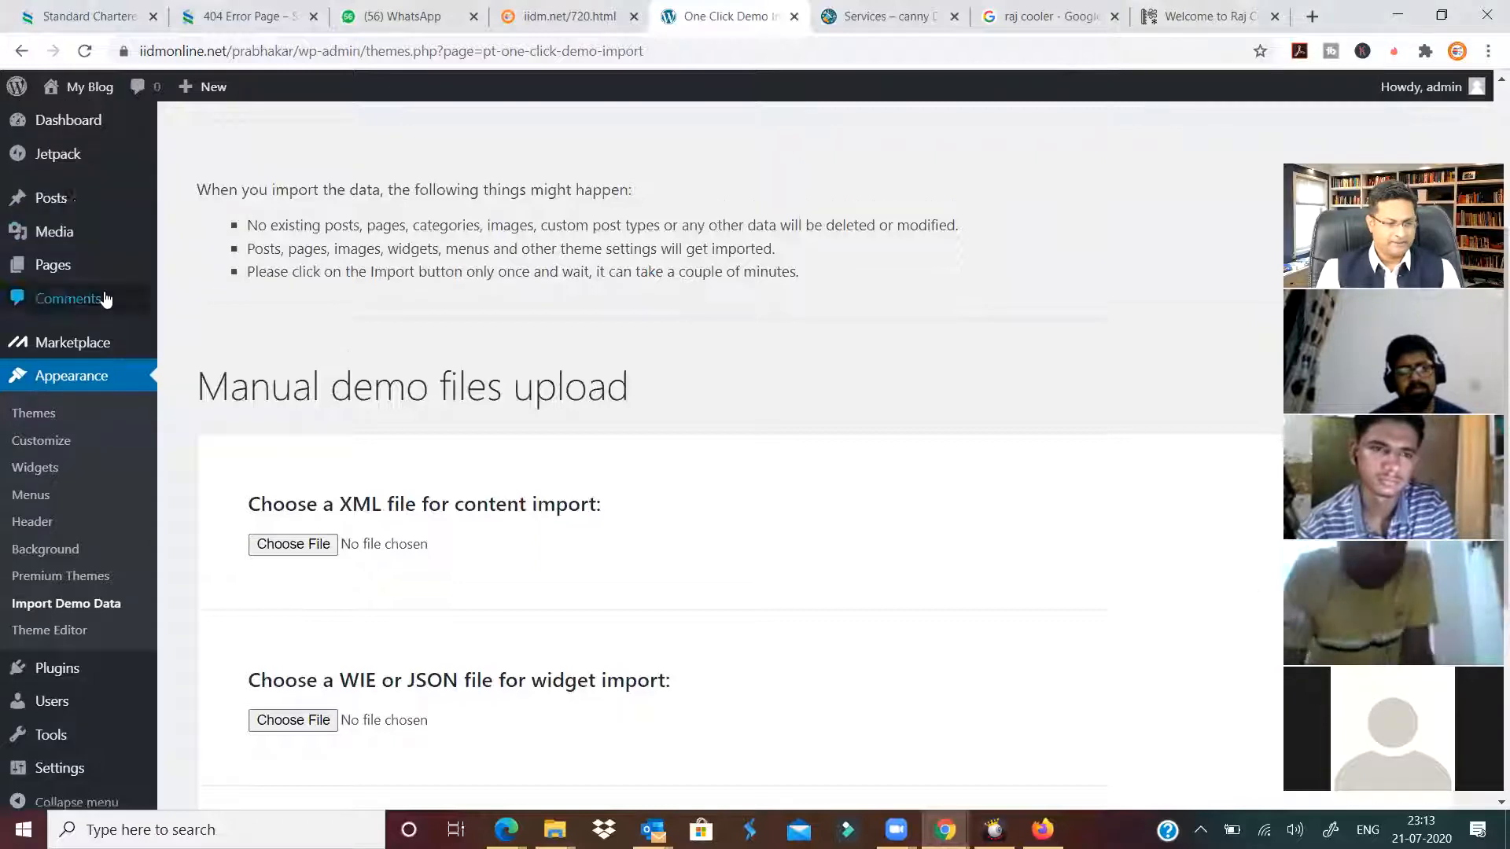
scroll(106, 300, up, 4)
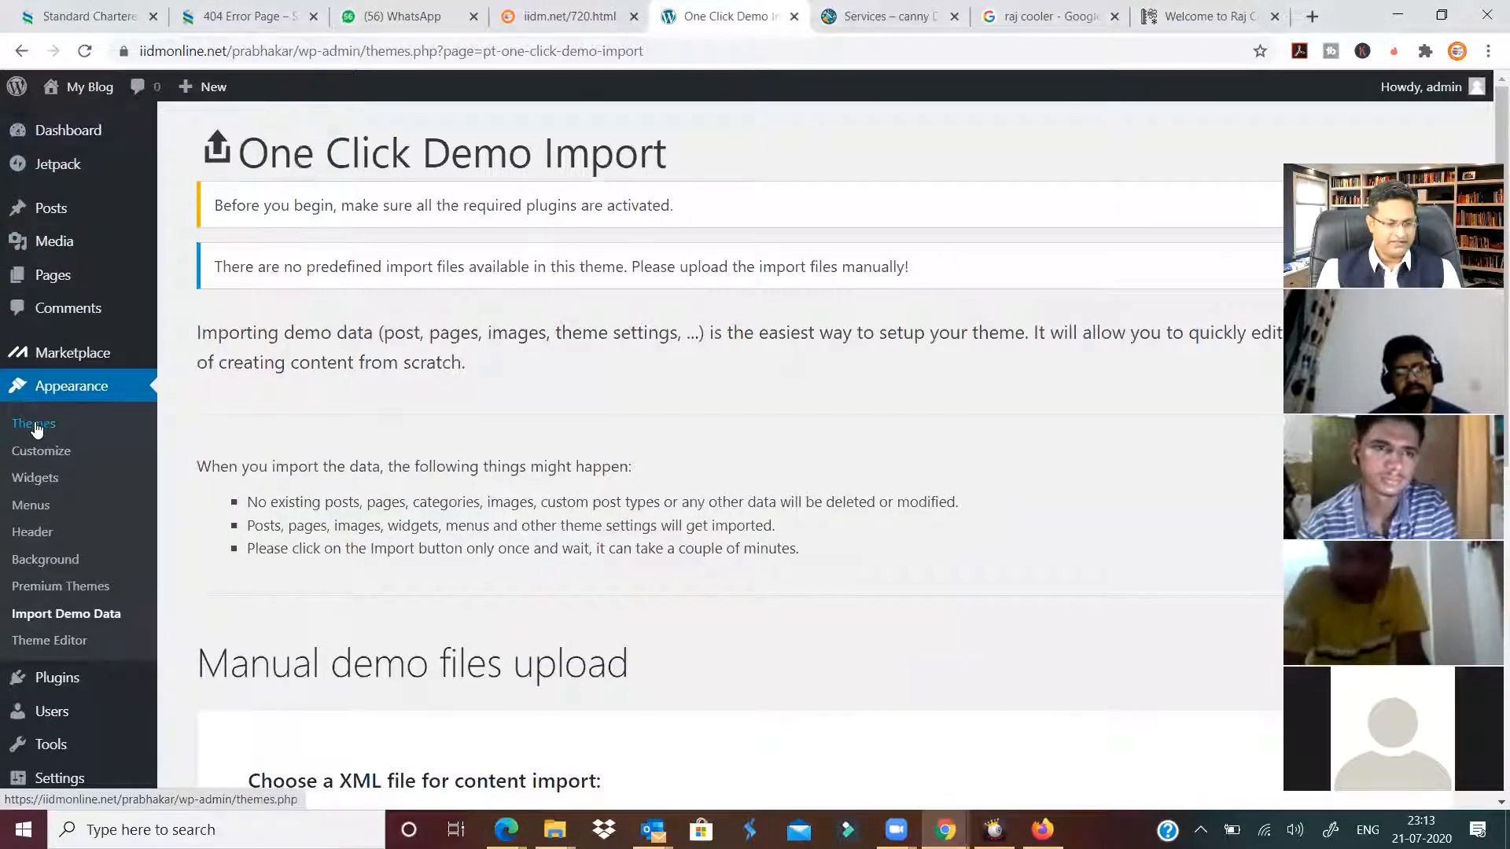
click(34, 425)
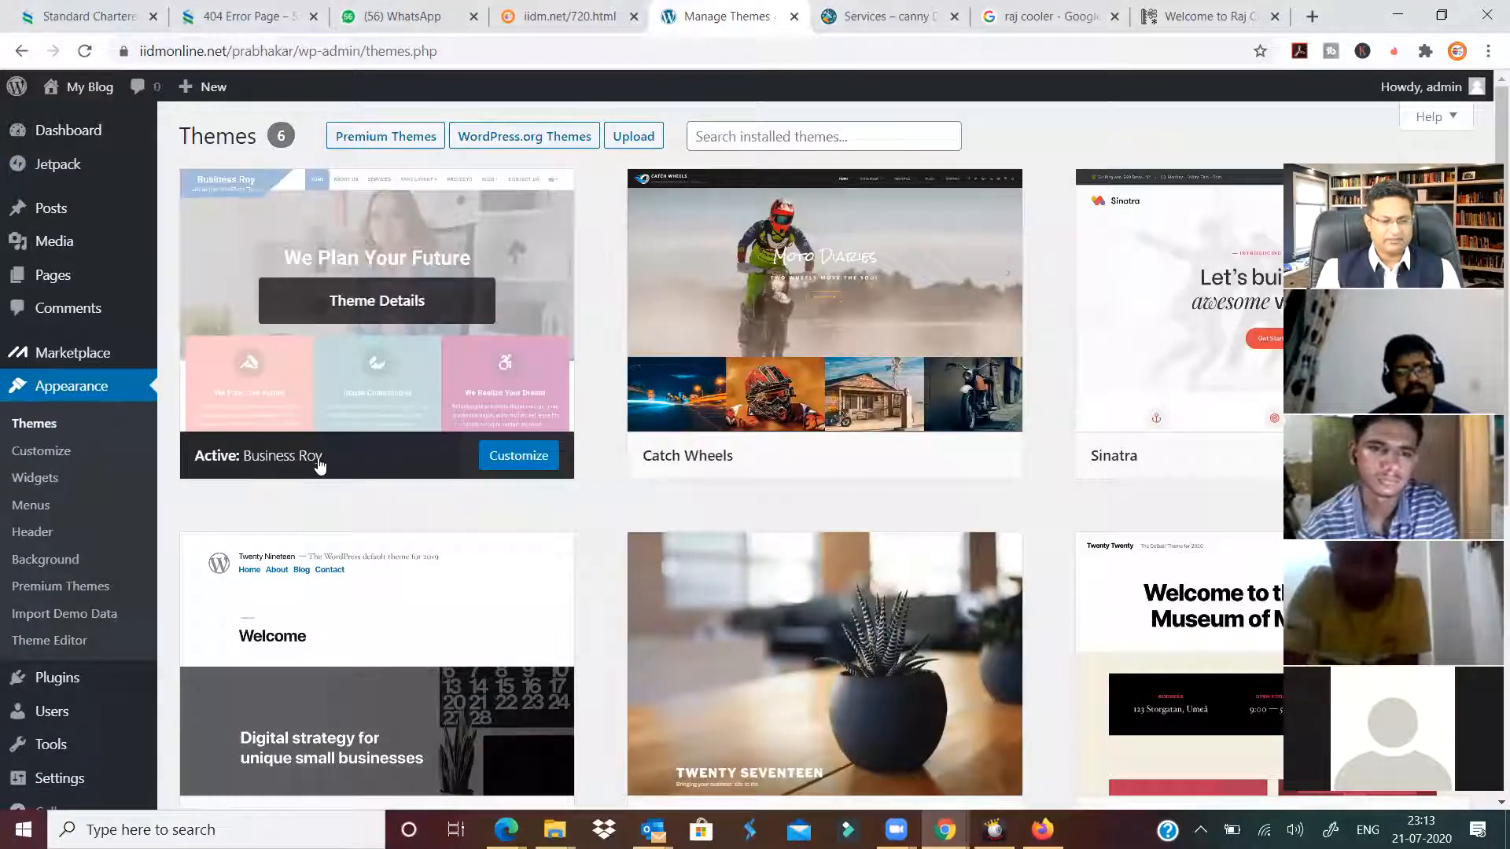
click(376, 331)
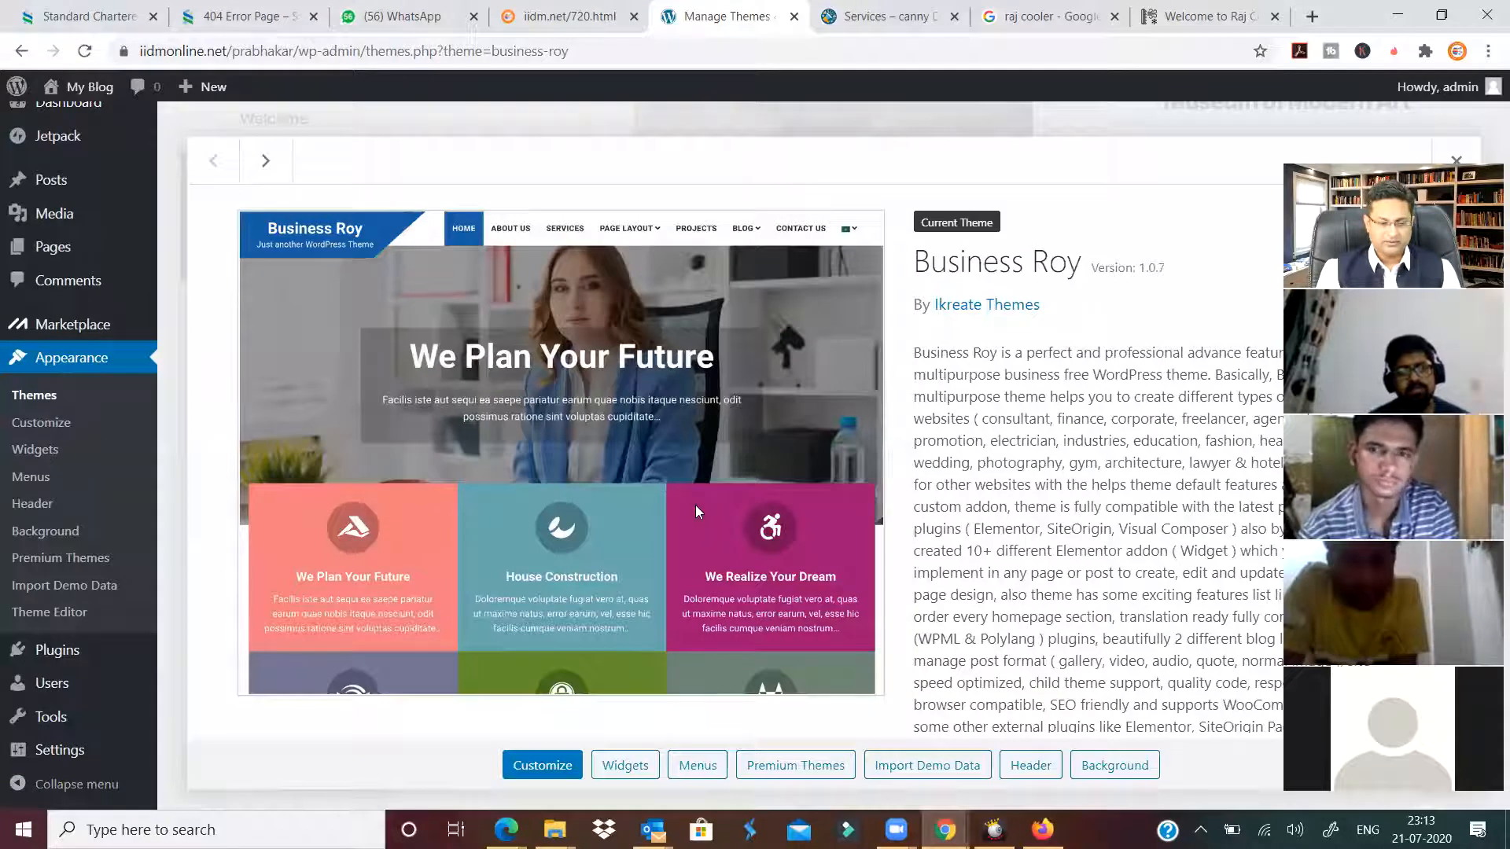
scroll(695, 504, down, 2)
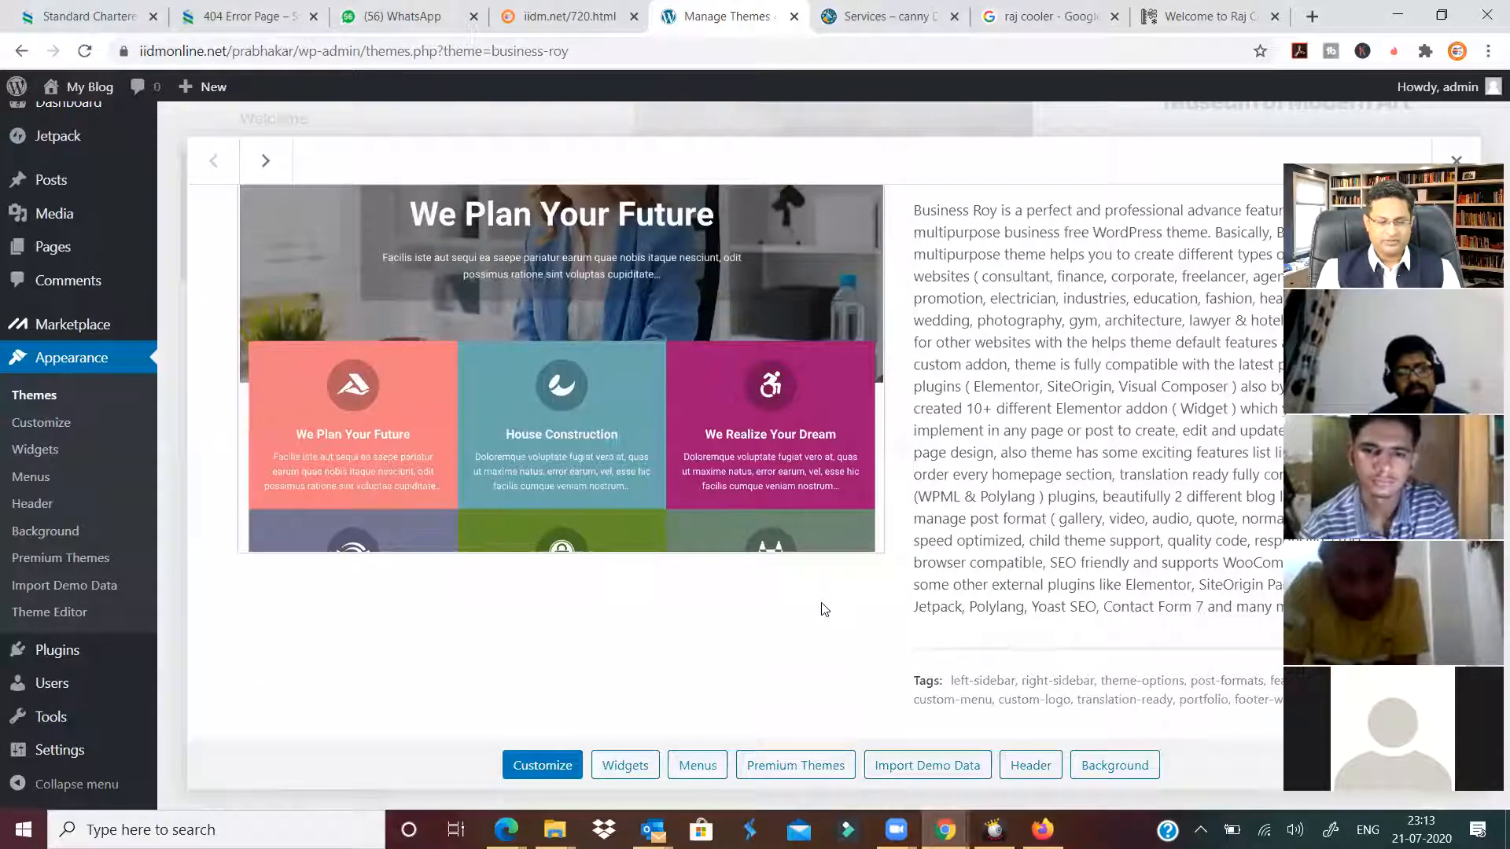
click(941, 774)
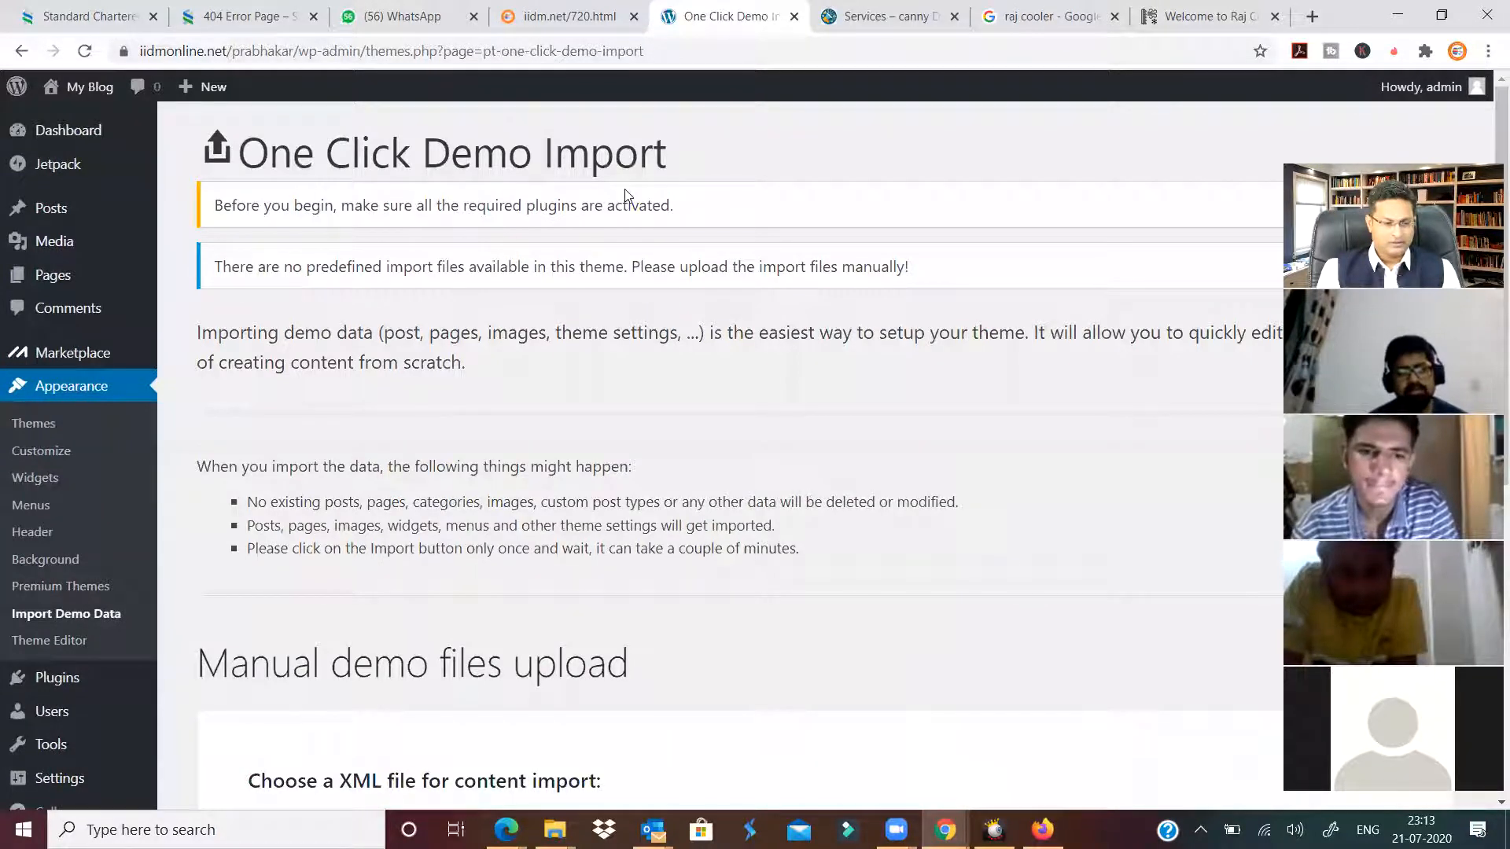
Dismiss the 'no predefined import files' and 'Before you begin' notices.
scroll(579, 600, down, 7)
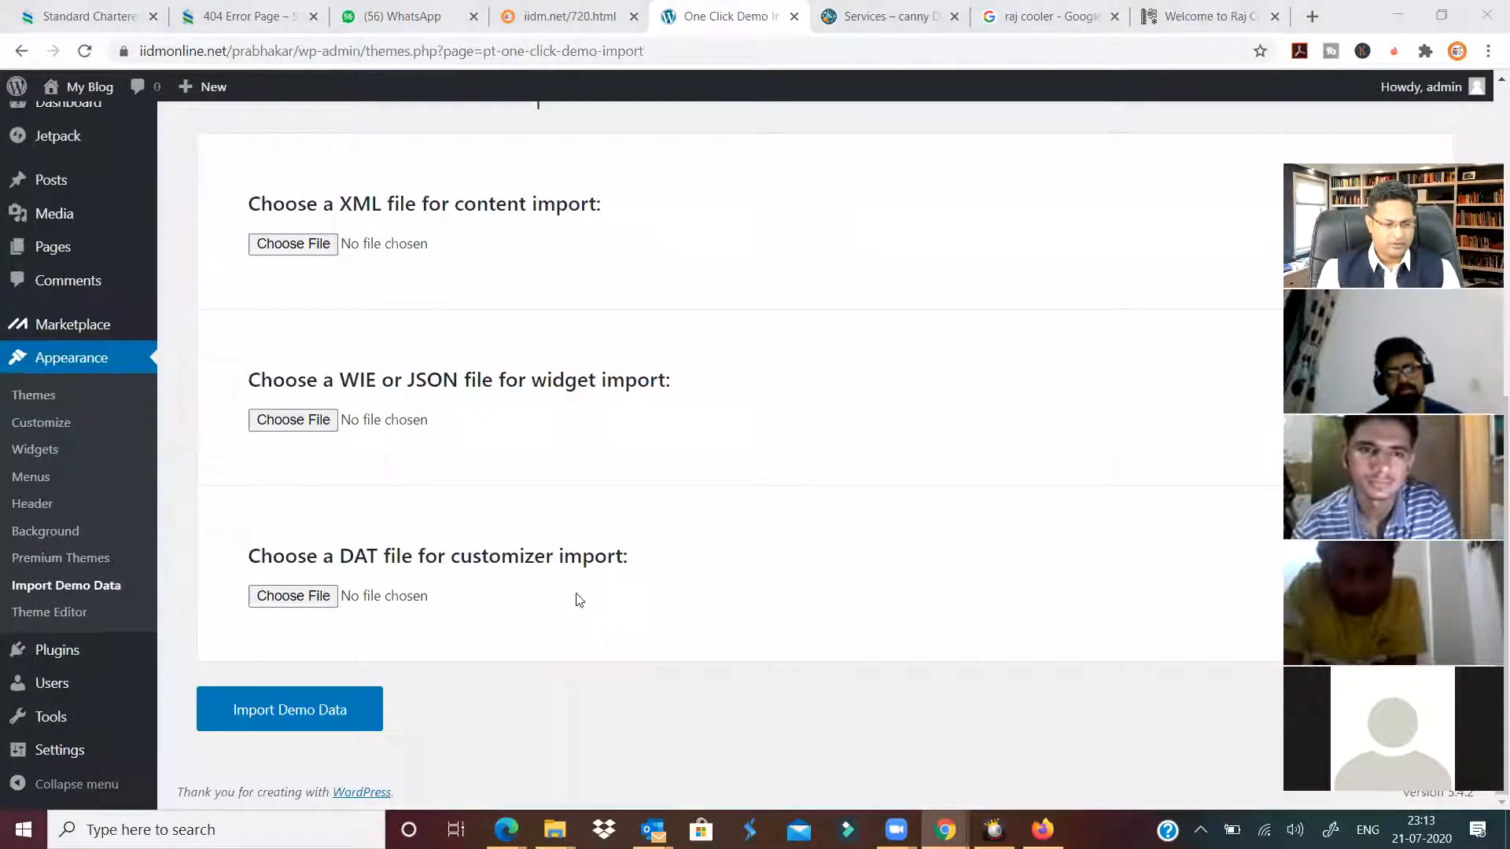
scroll(538, 629, up, 7)
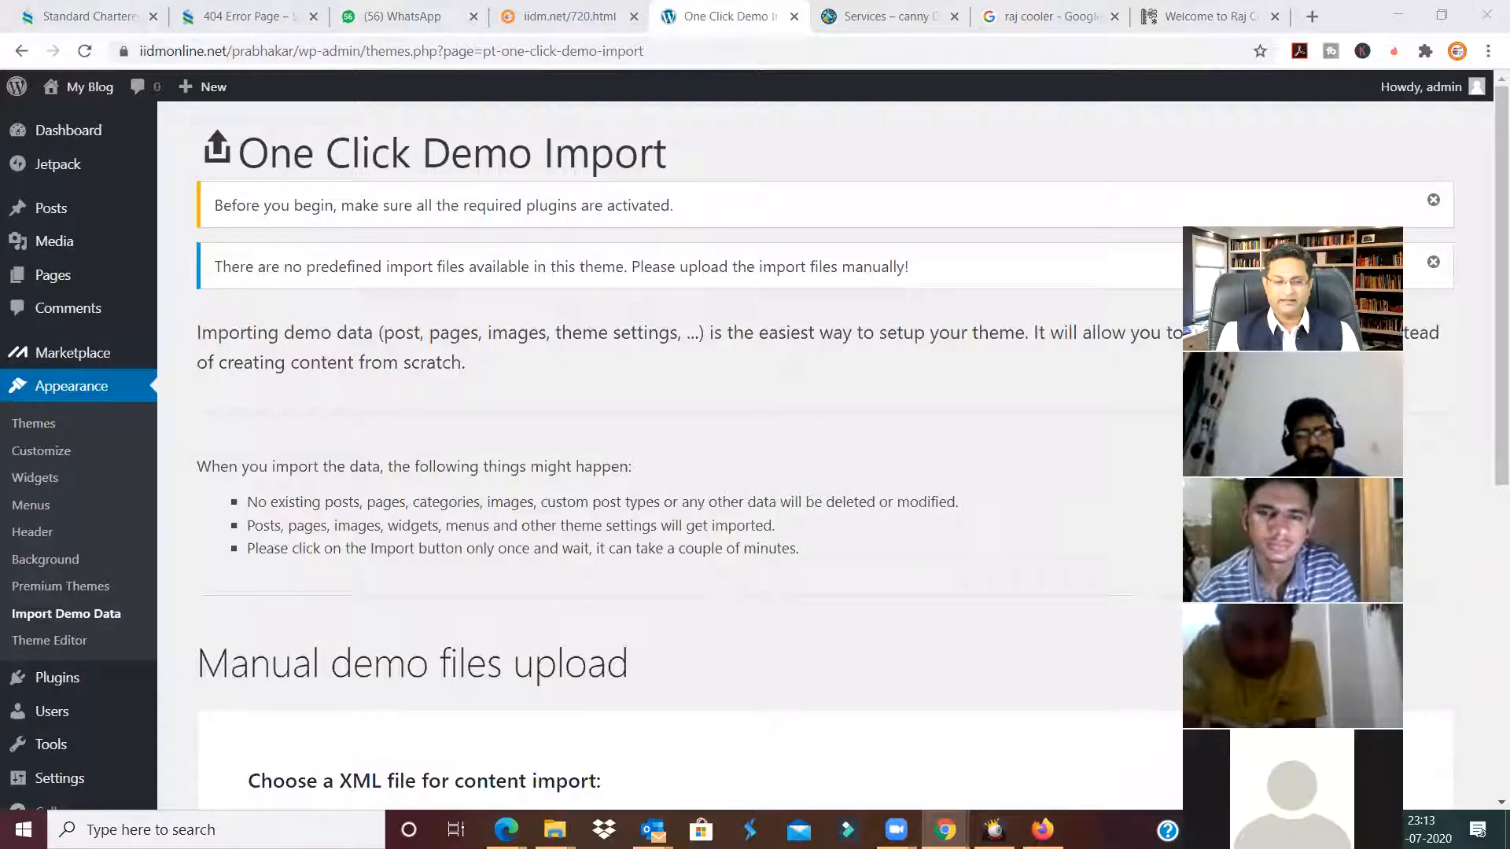
click(1432, 263)
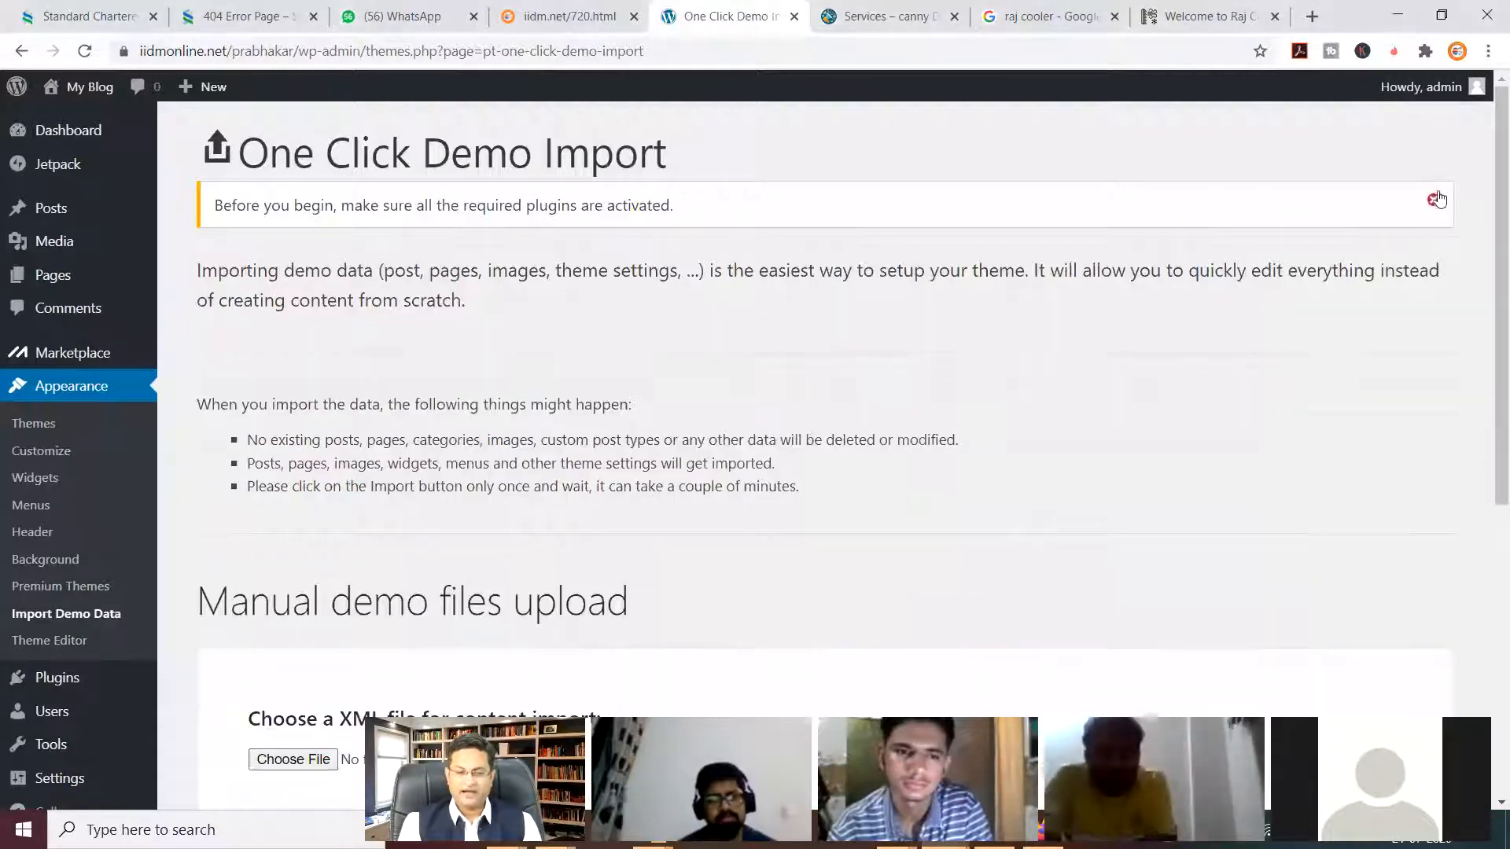
click(1434, 199)
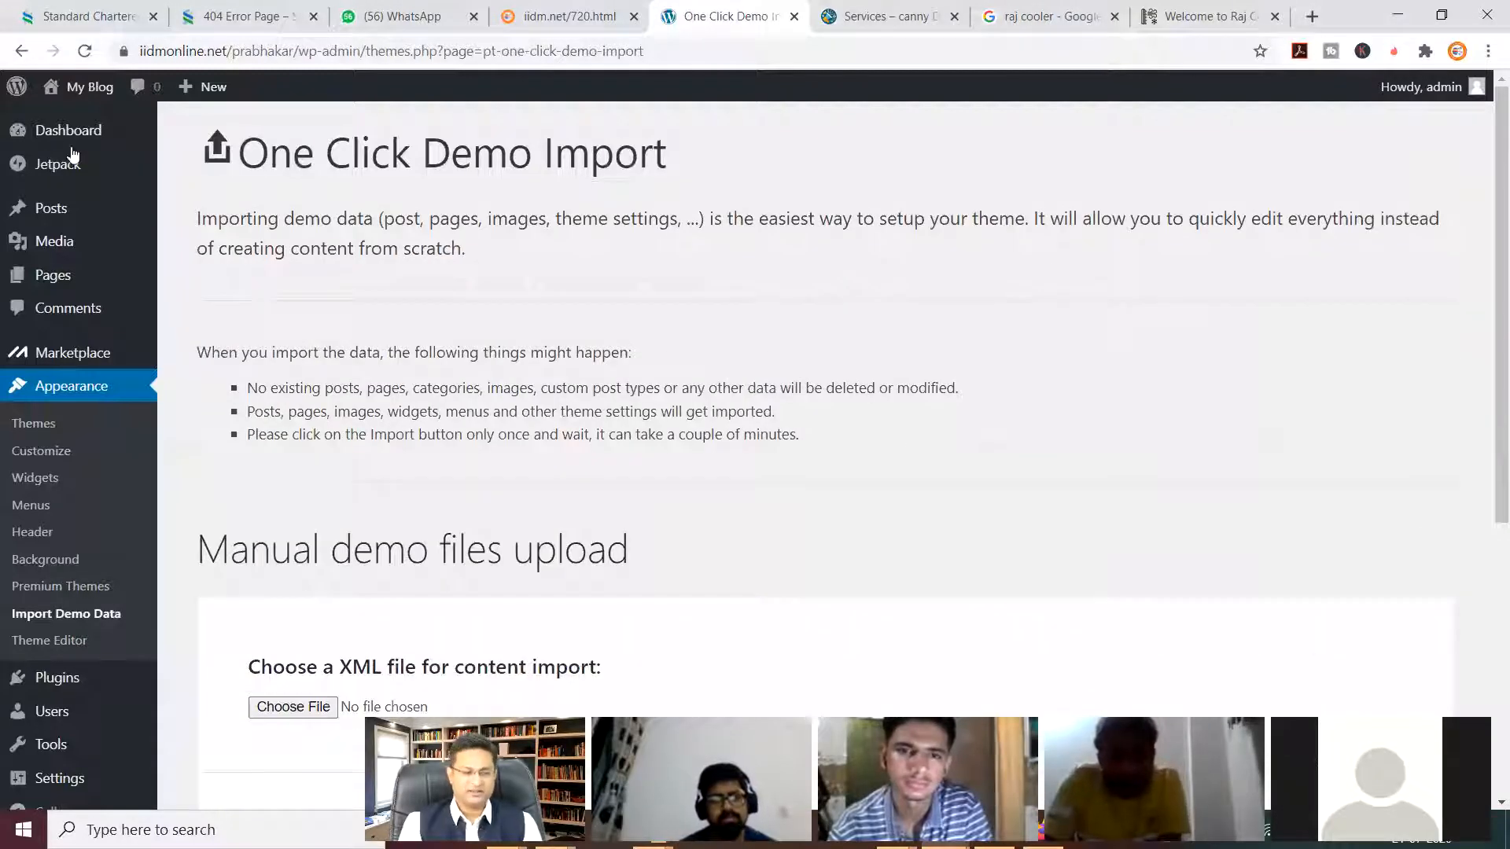
Go back to the Business Roy theme details and copy the name Business Roy.
key(alt+Left)
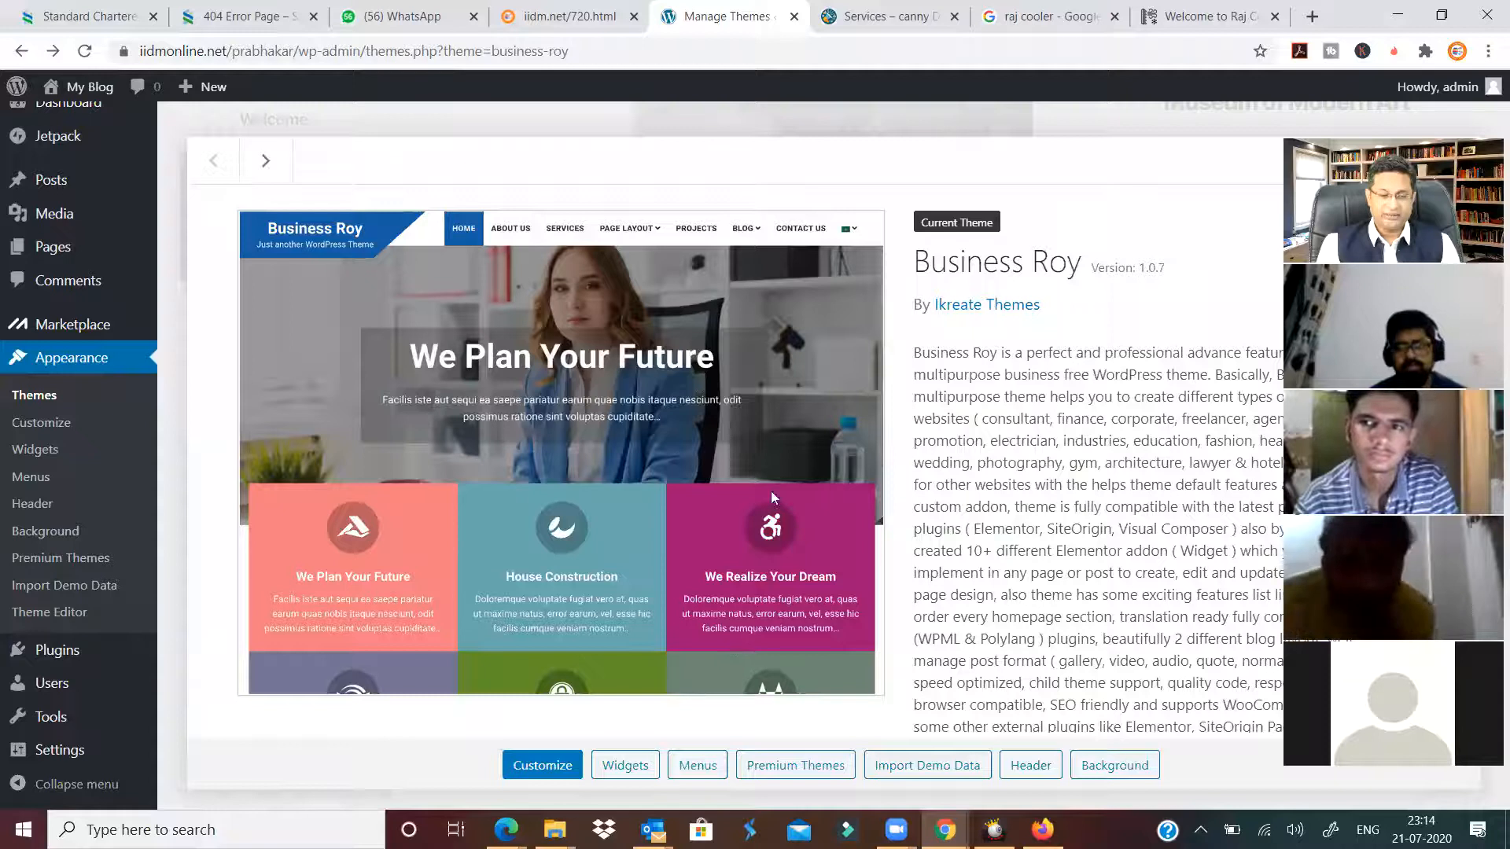
drag(914, 262, 1084, 263)
key(ctrl+c)
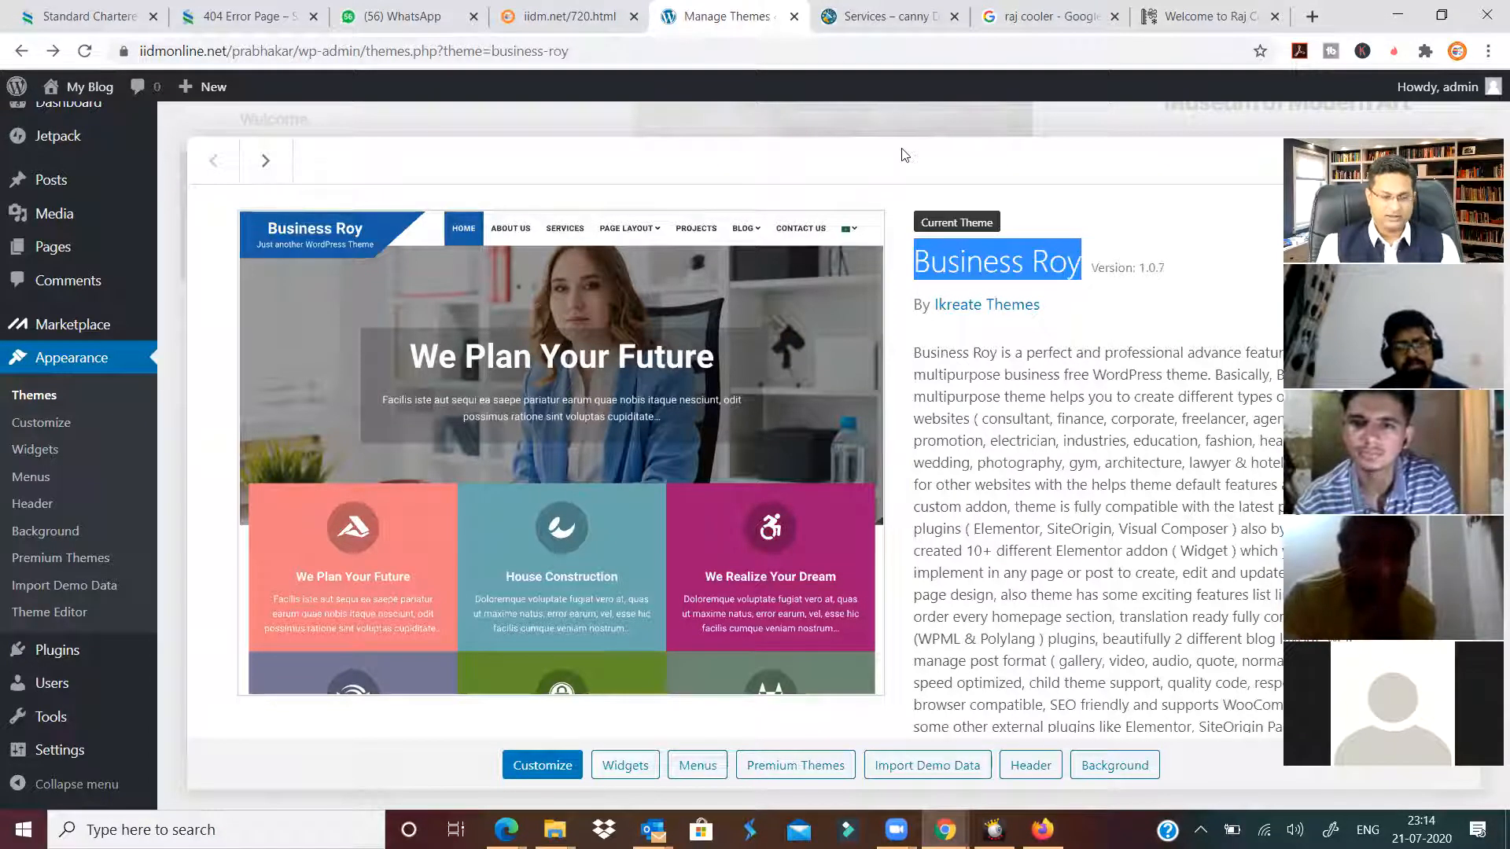
click(881, 16)
click(541, 48)
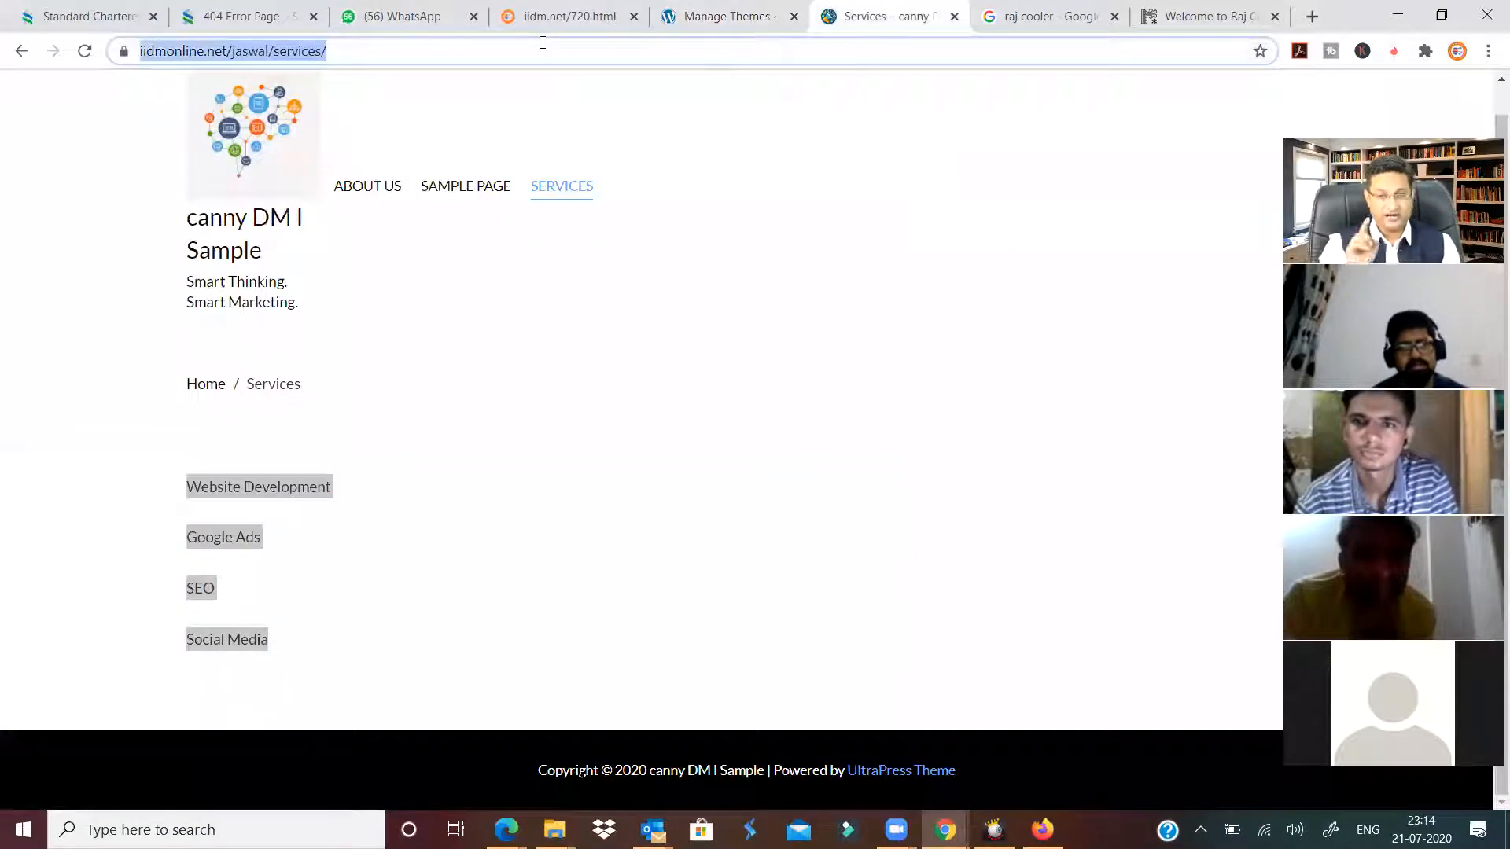
Search Google for 'business roy wordpress theme demo data' from the pasted theme name.
key(ctrl+v)
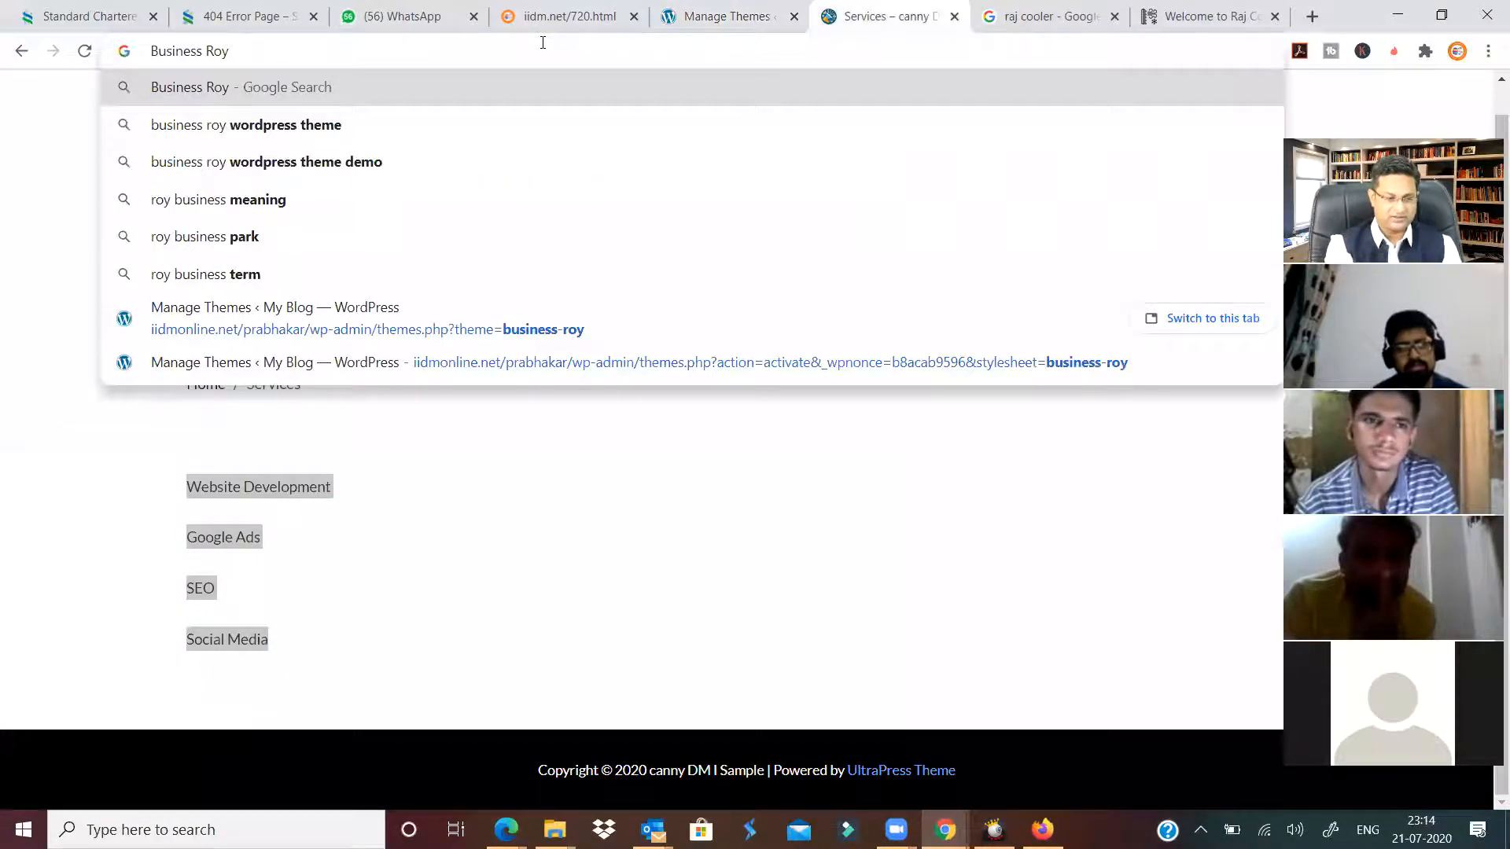
key(Down)
key(Right)
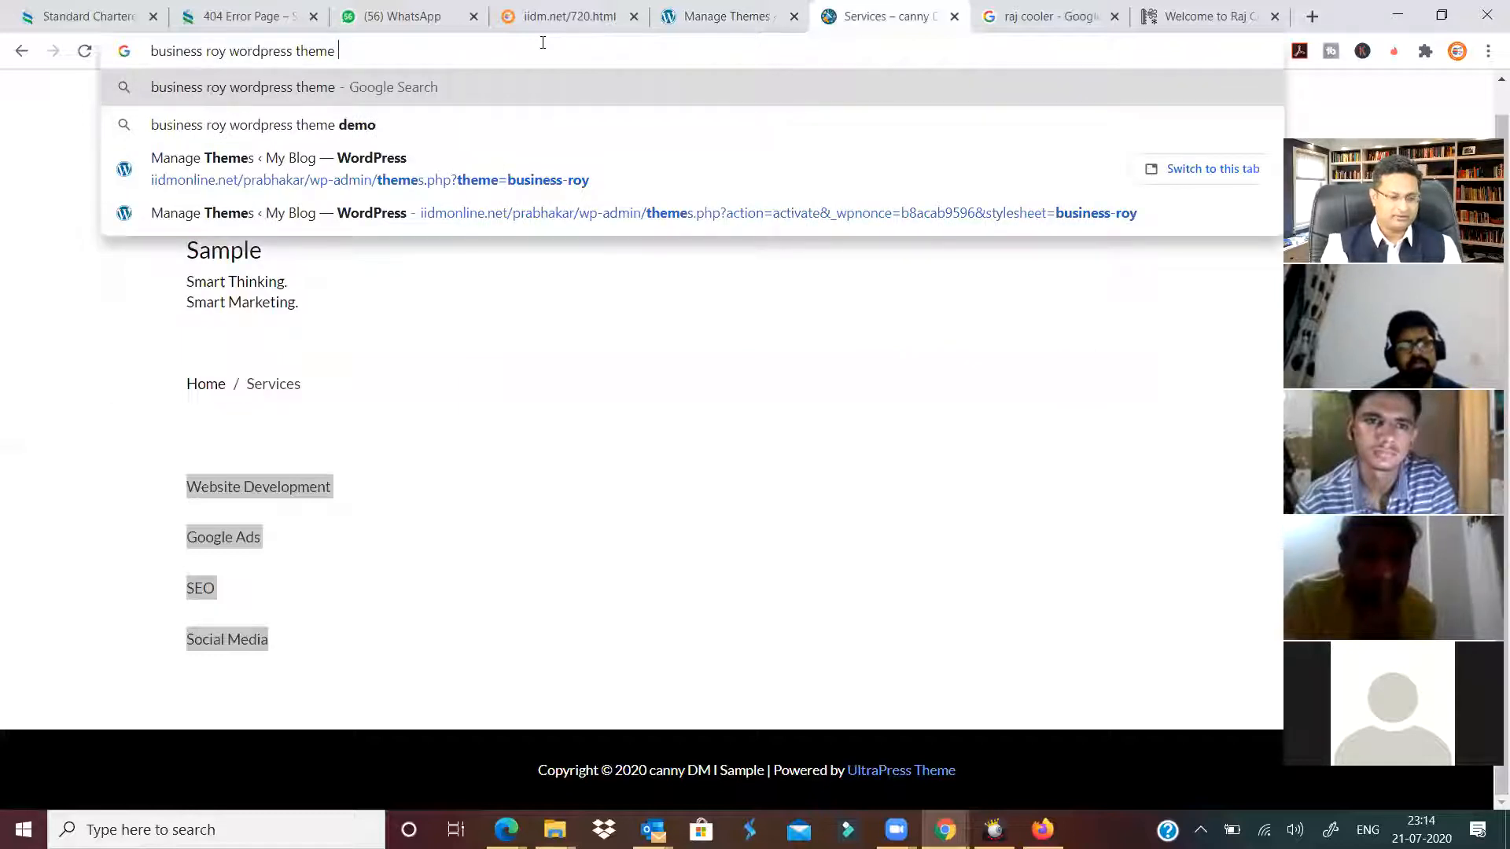
text(demo data)
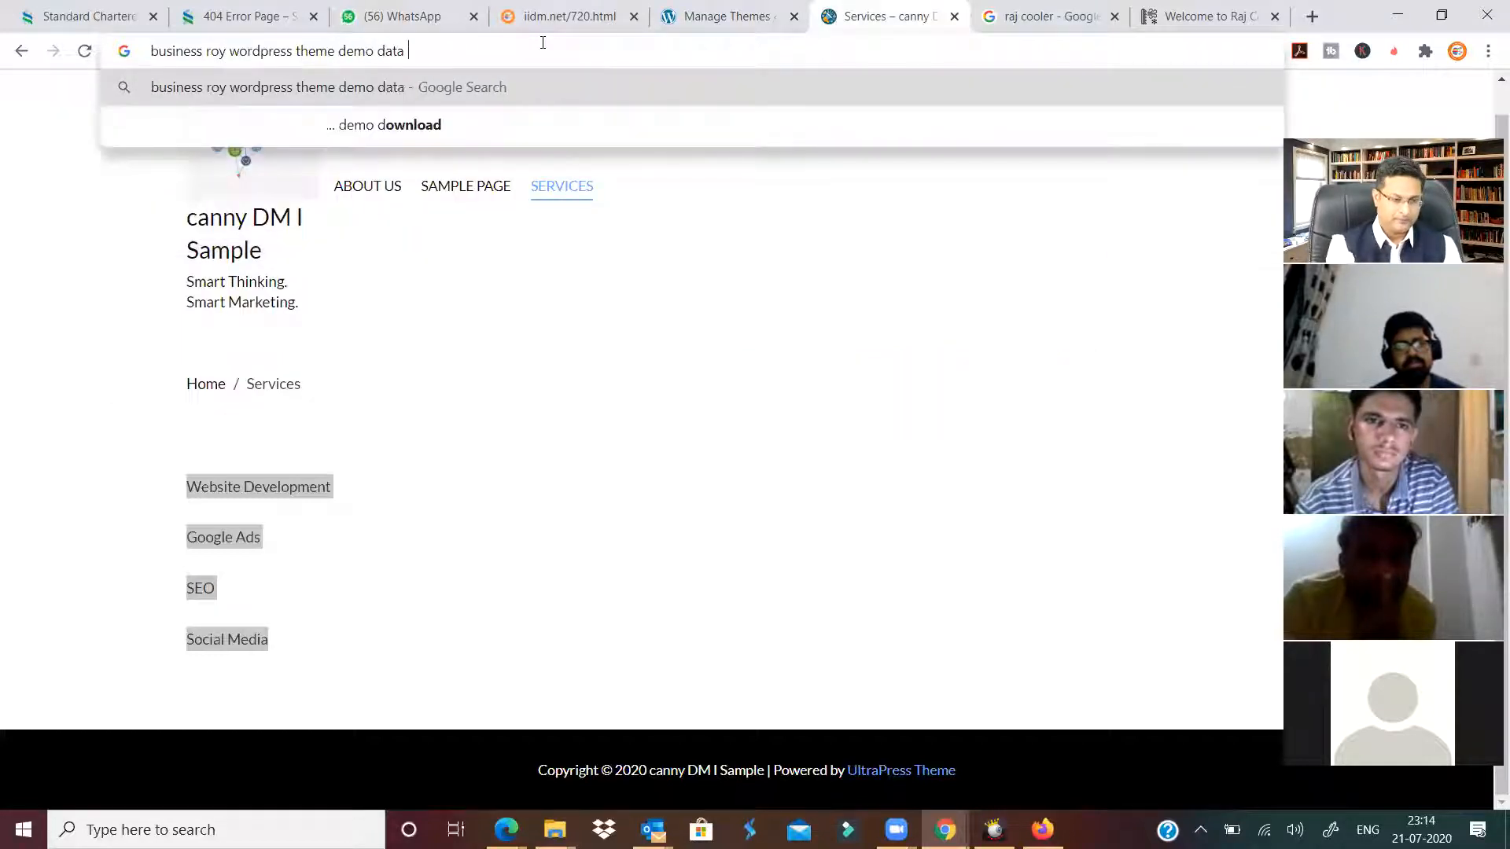
key(Return)
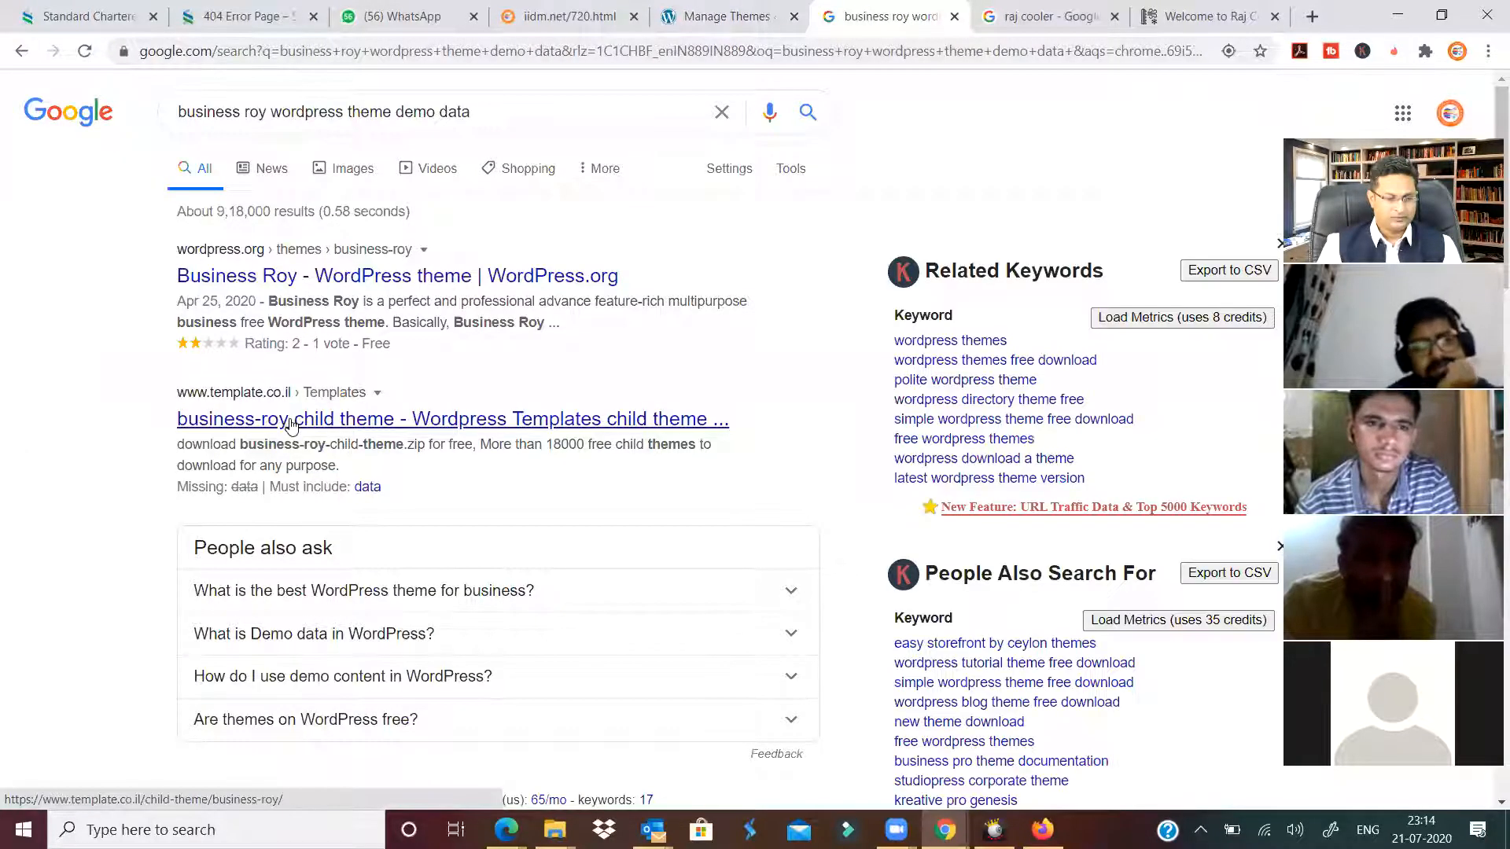
Read the MH Themes article on demo content, then return to the search results.
scroll(294, 444, down, 6)
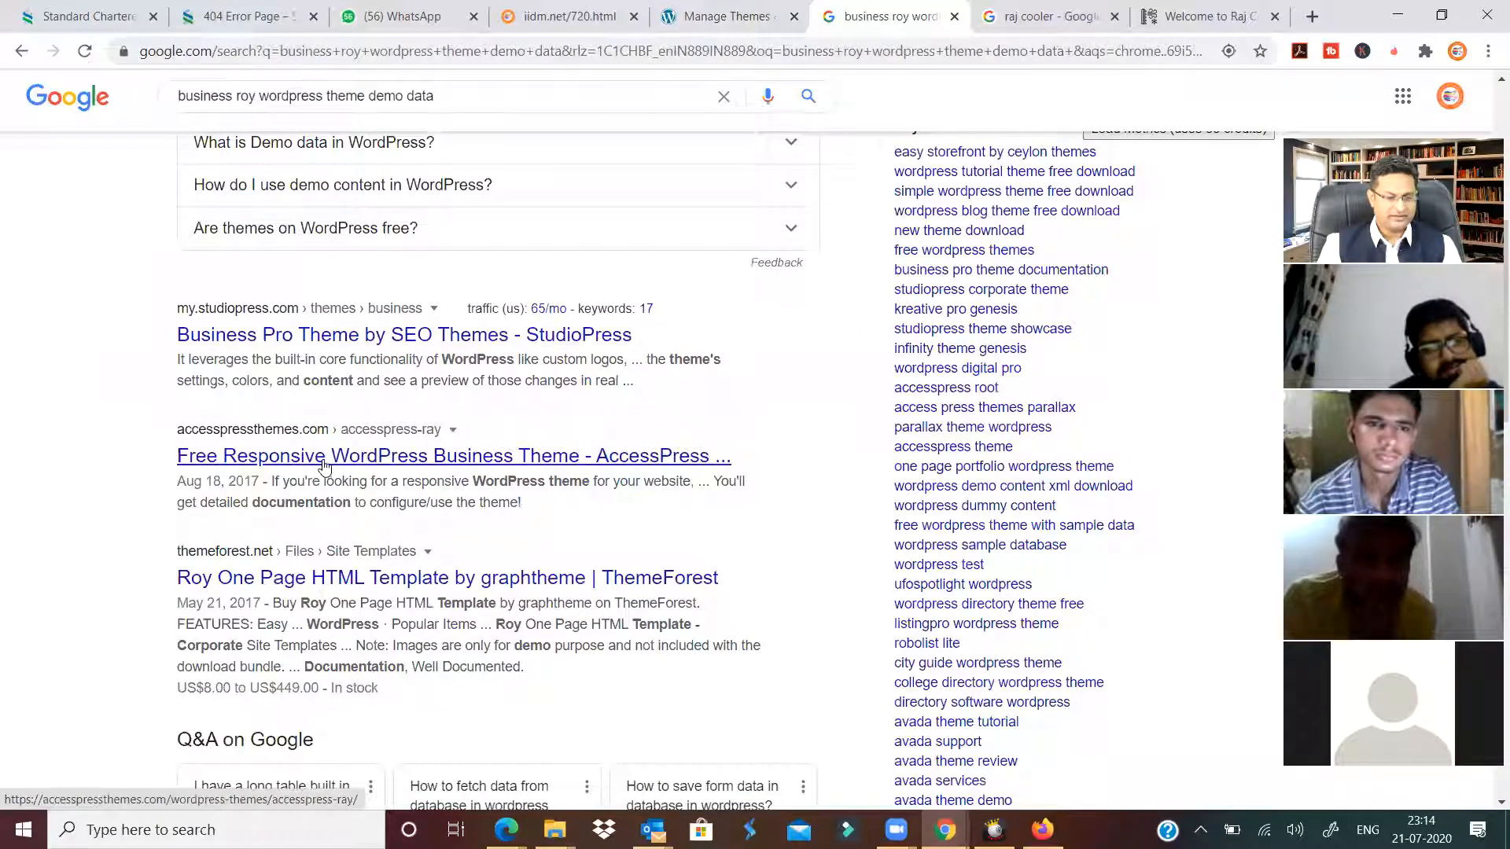
scroll(326, 471, down, 1)
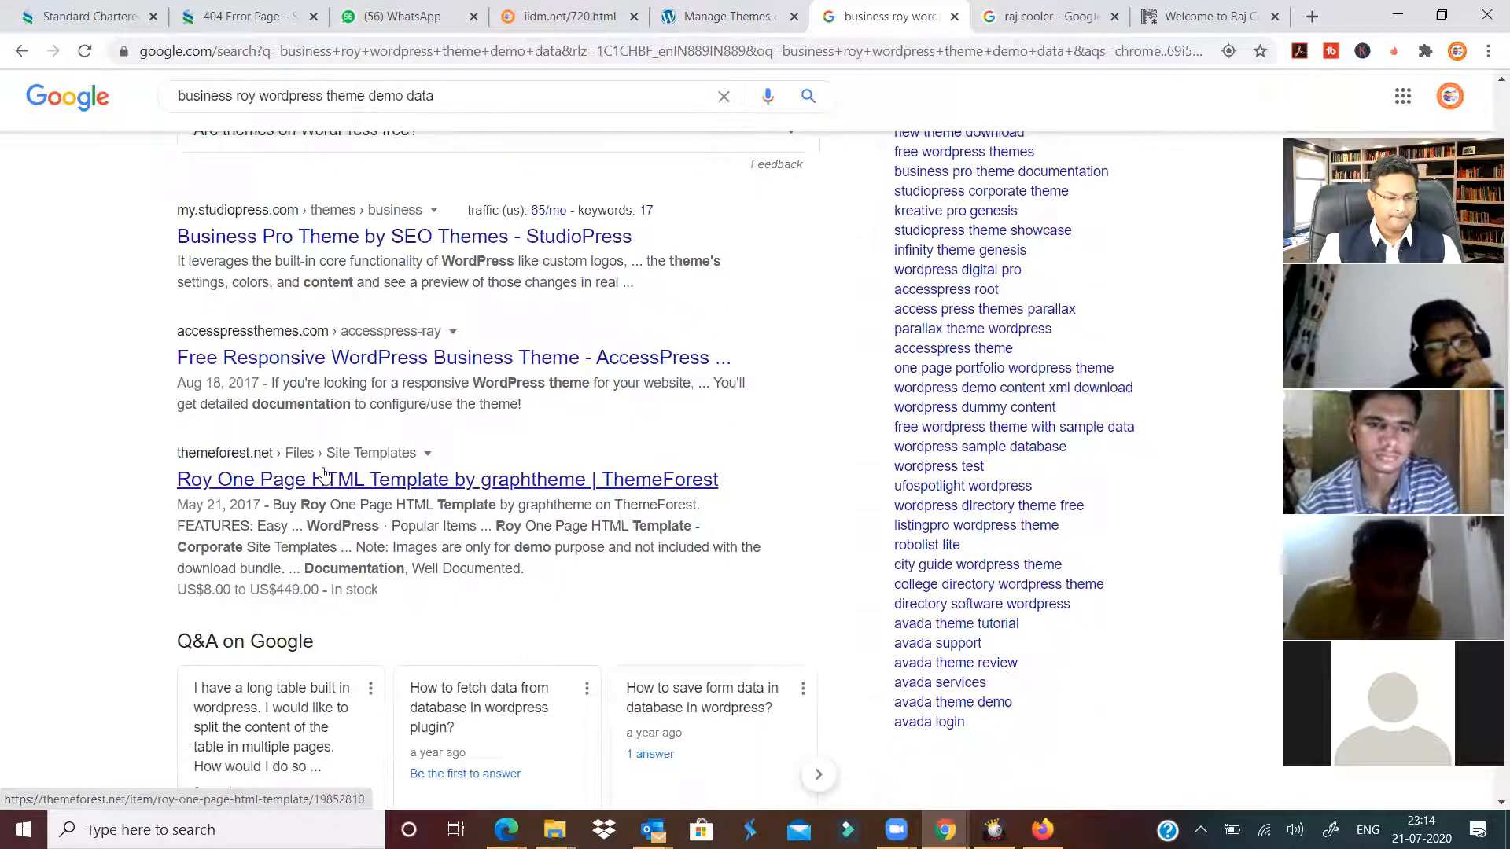
scroll(324, 487, down, 6)
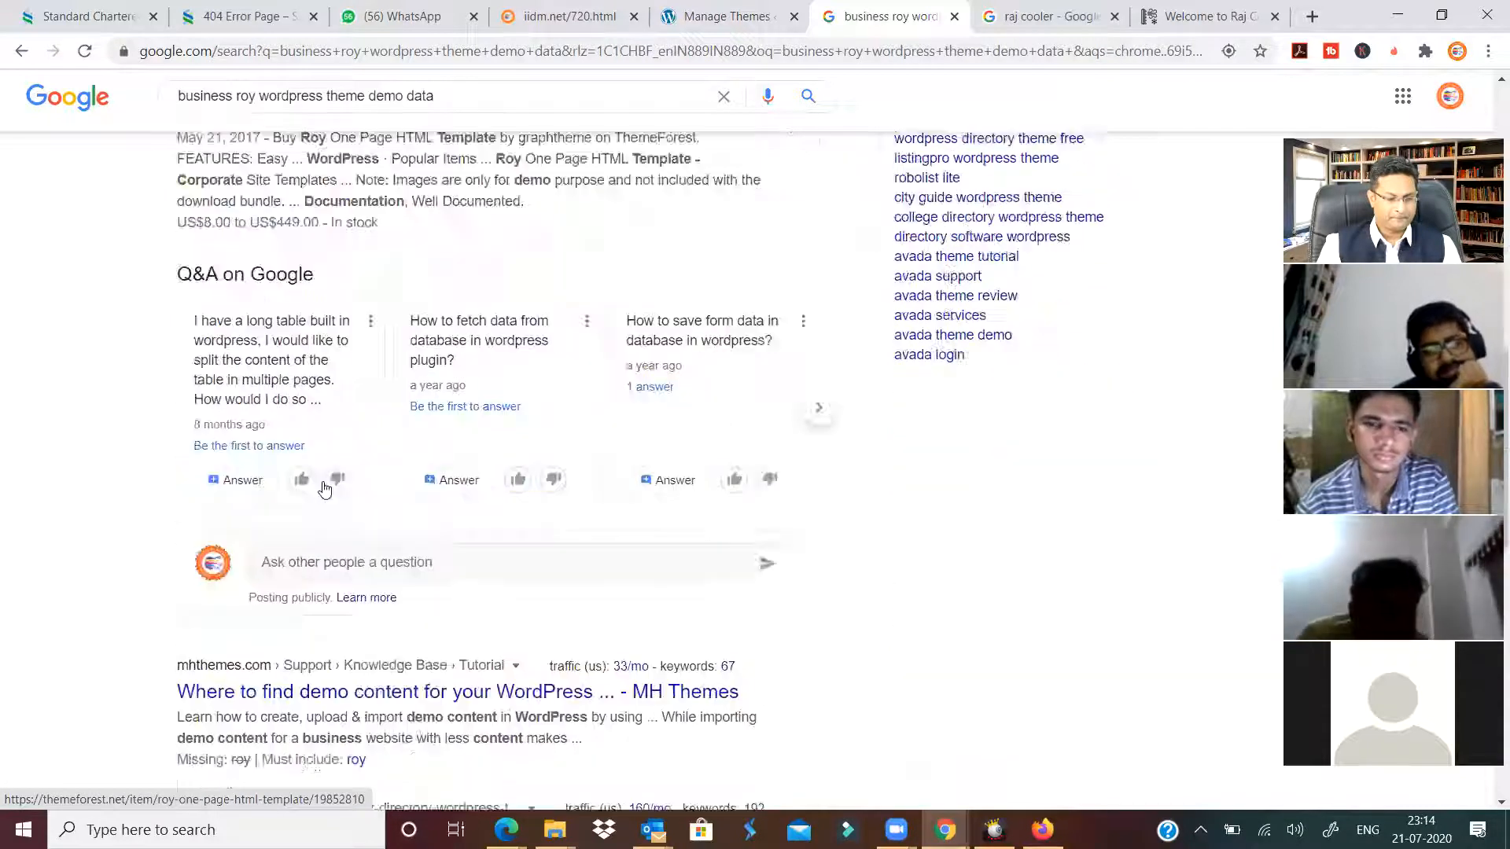
scroll(322, 486, down, 1)
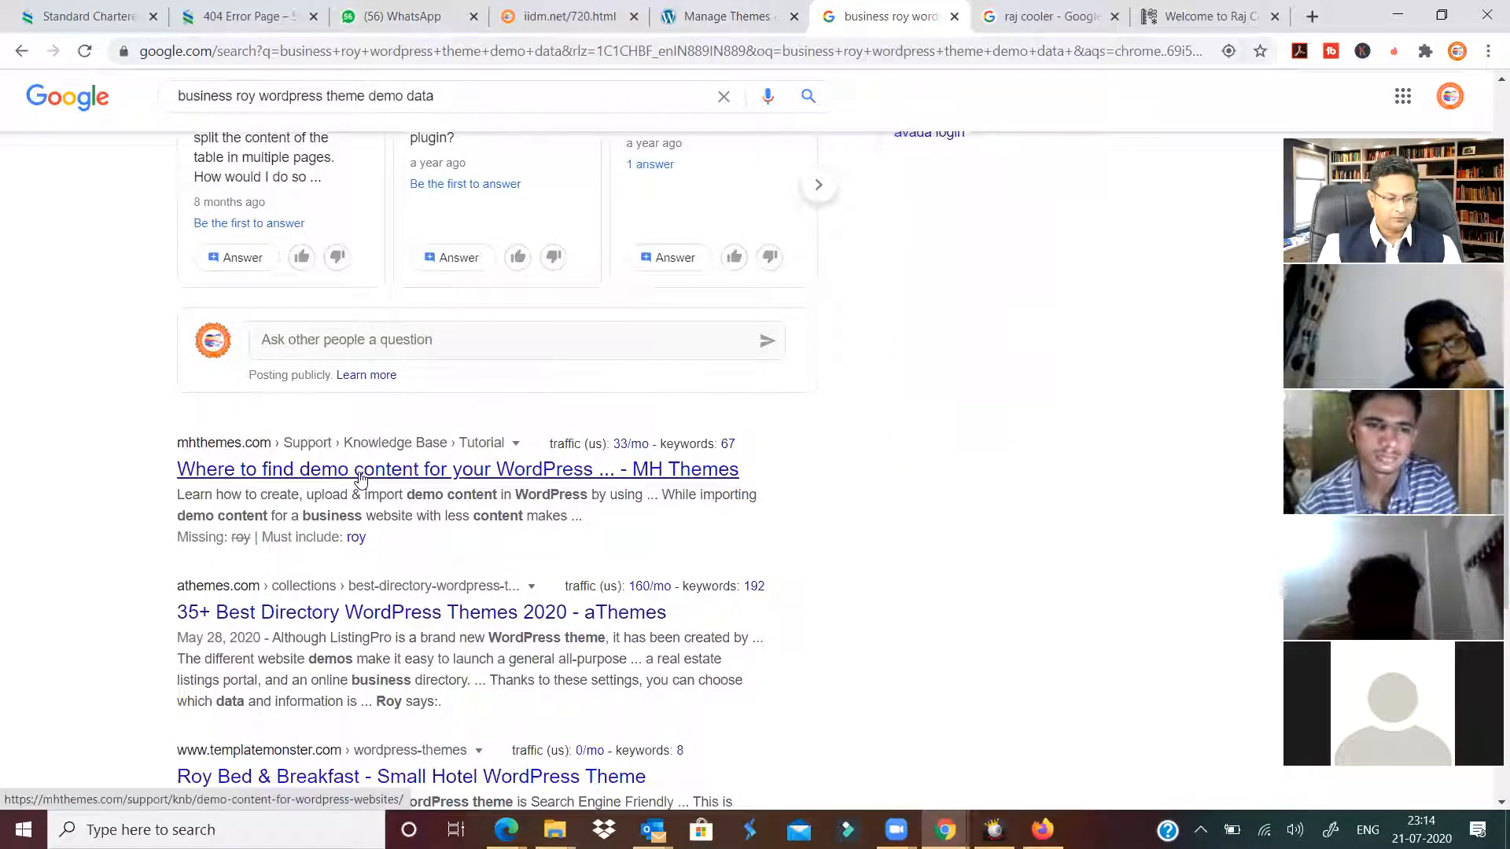
click(361, 474)
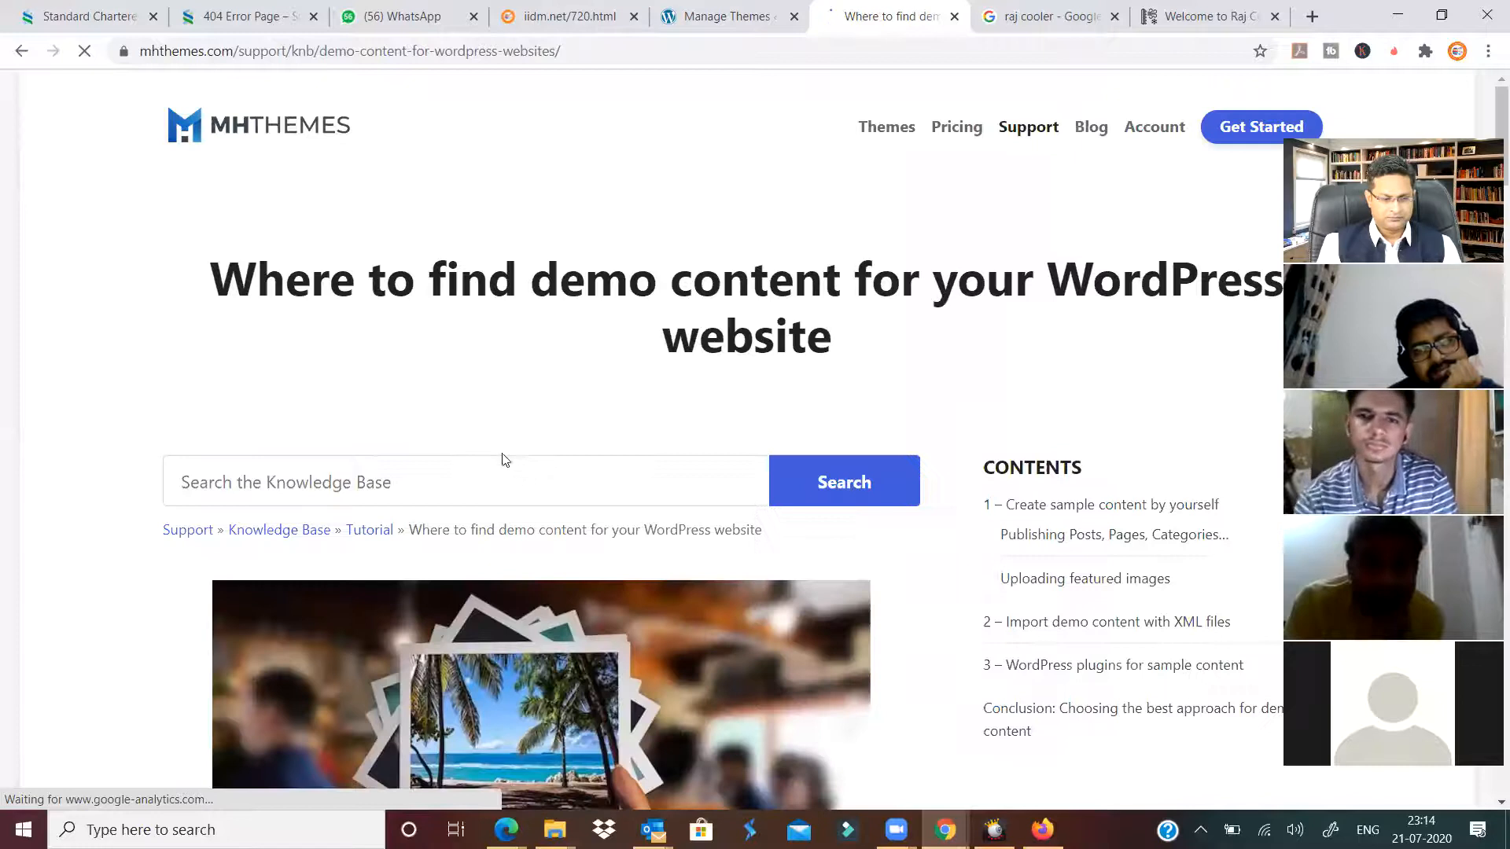
scroll(505, 460, down, 10)
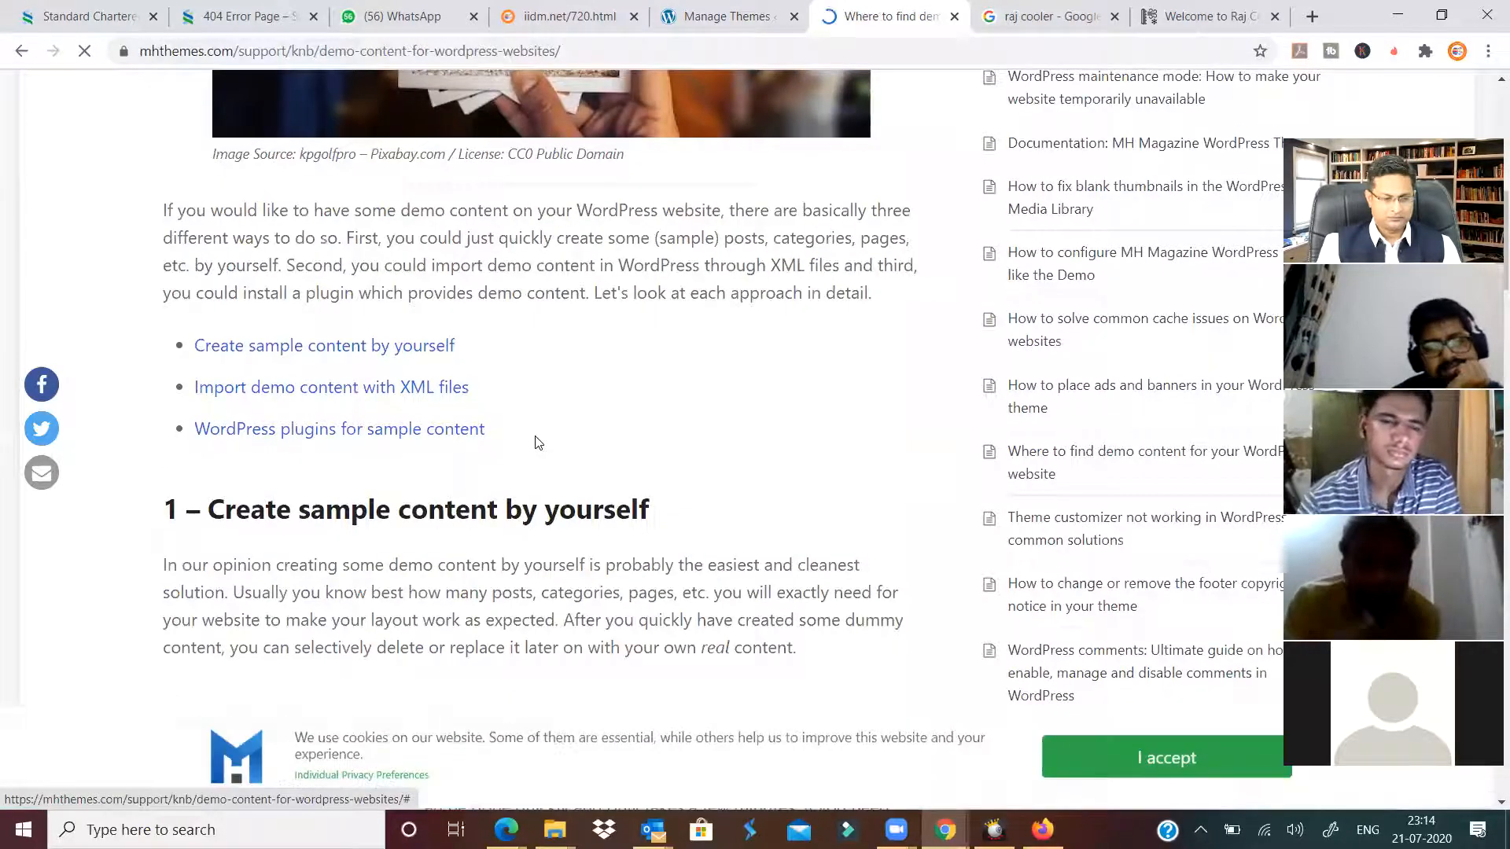
scroll(27, 145, down, 7)
click(22, 51)
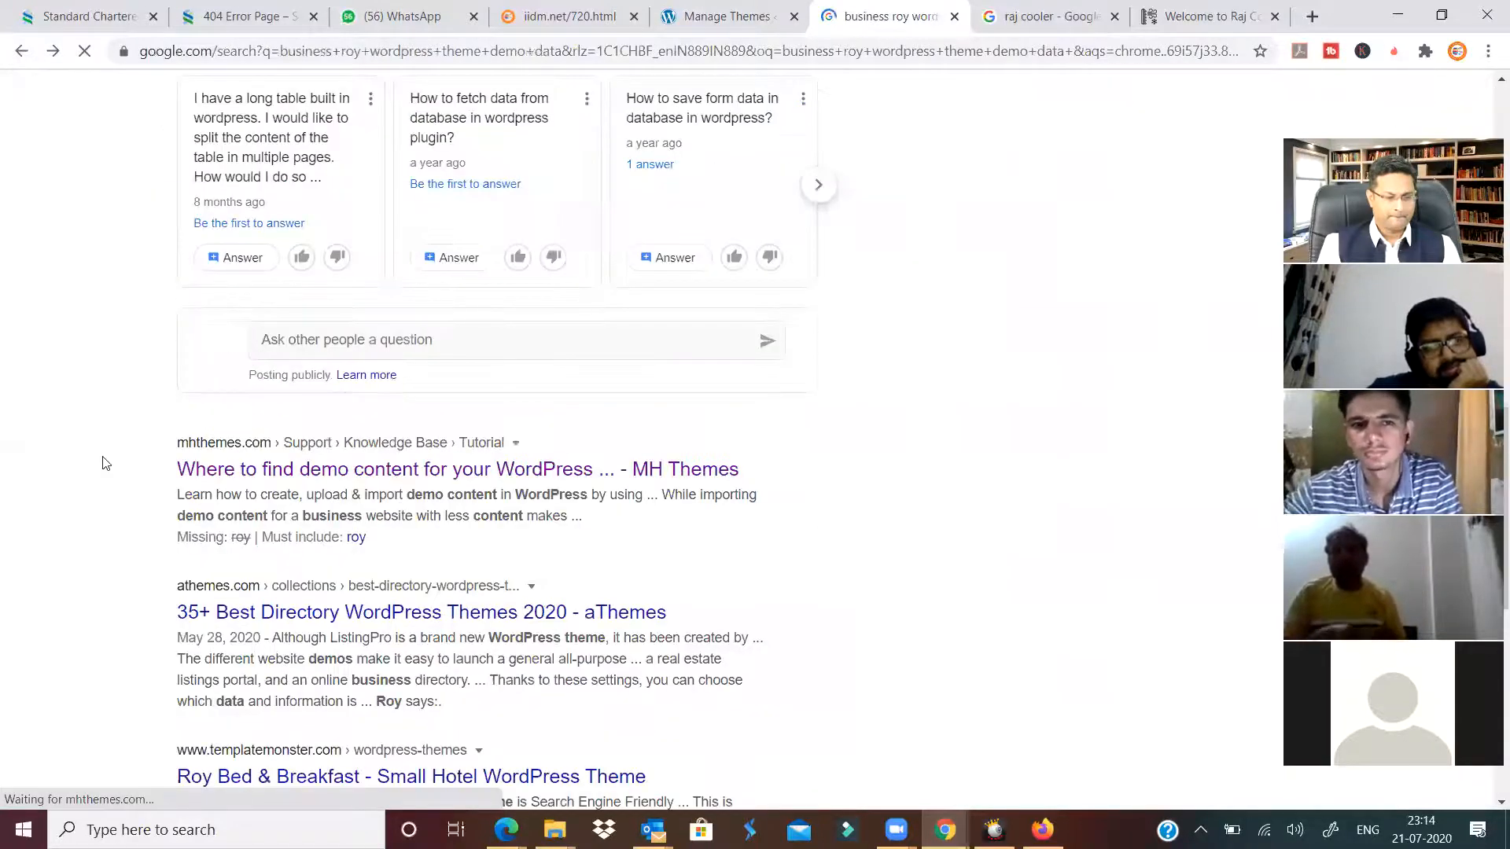
Open the template.co.il business-roy child theme result in a new tab.
scroll(154, 404, up, 15)
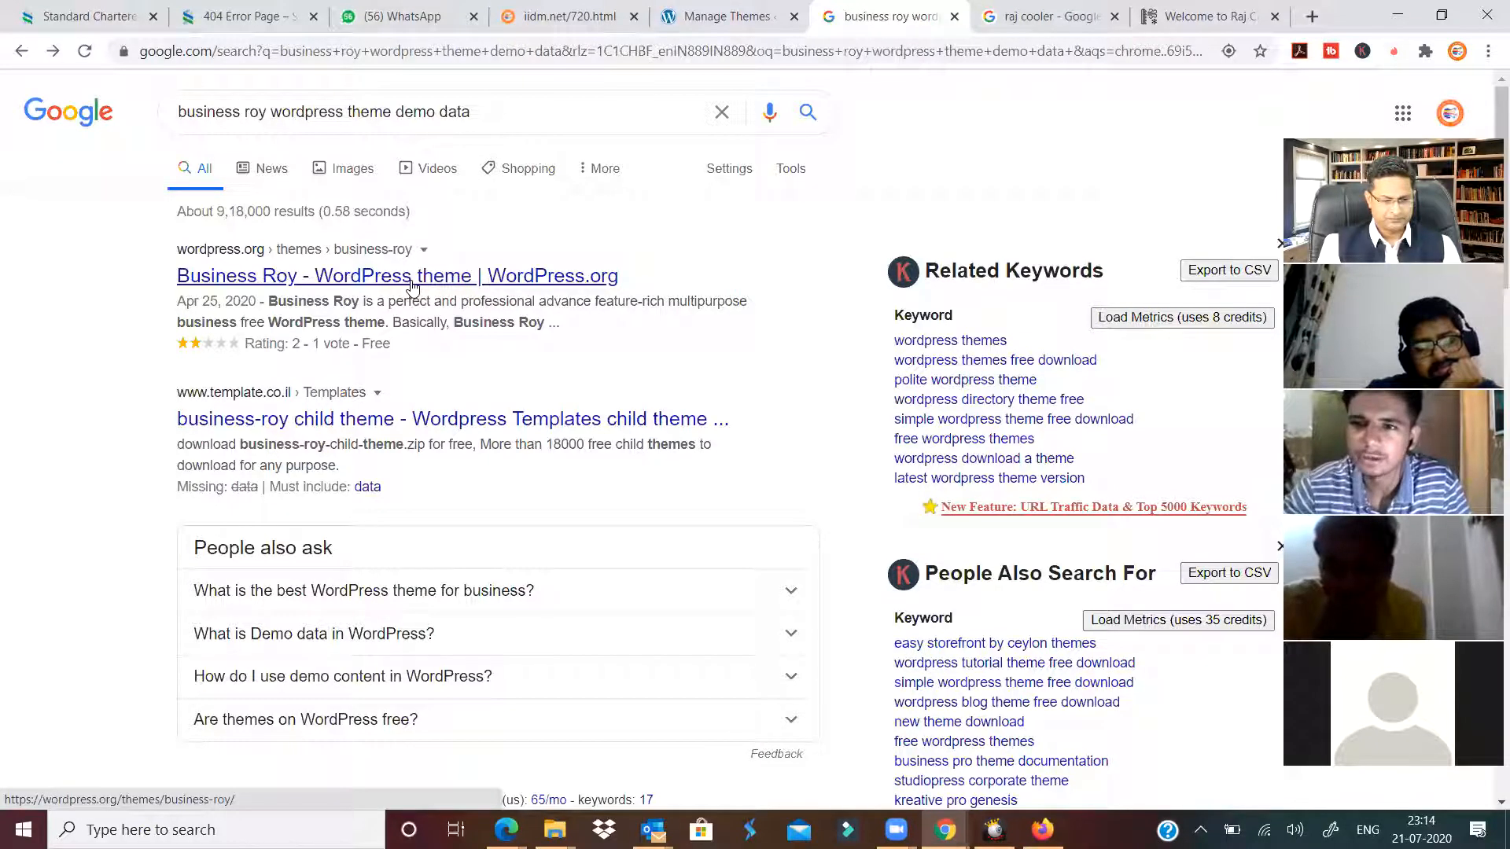
click(392, 419)
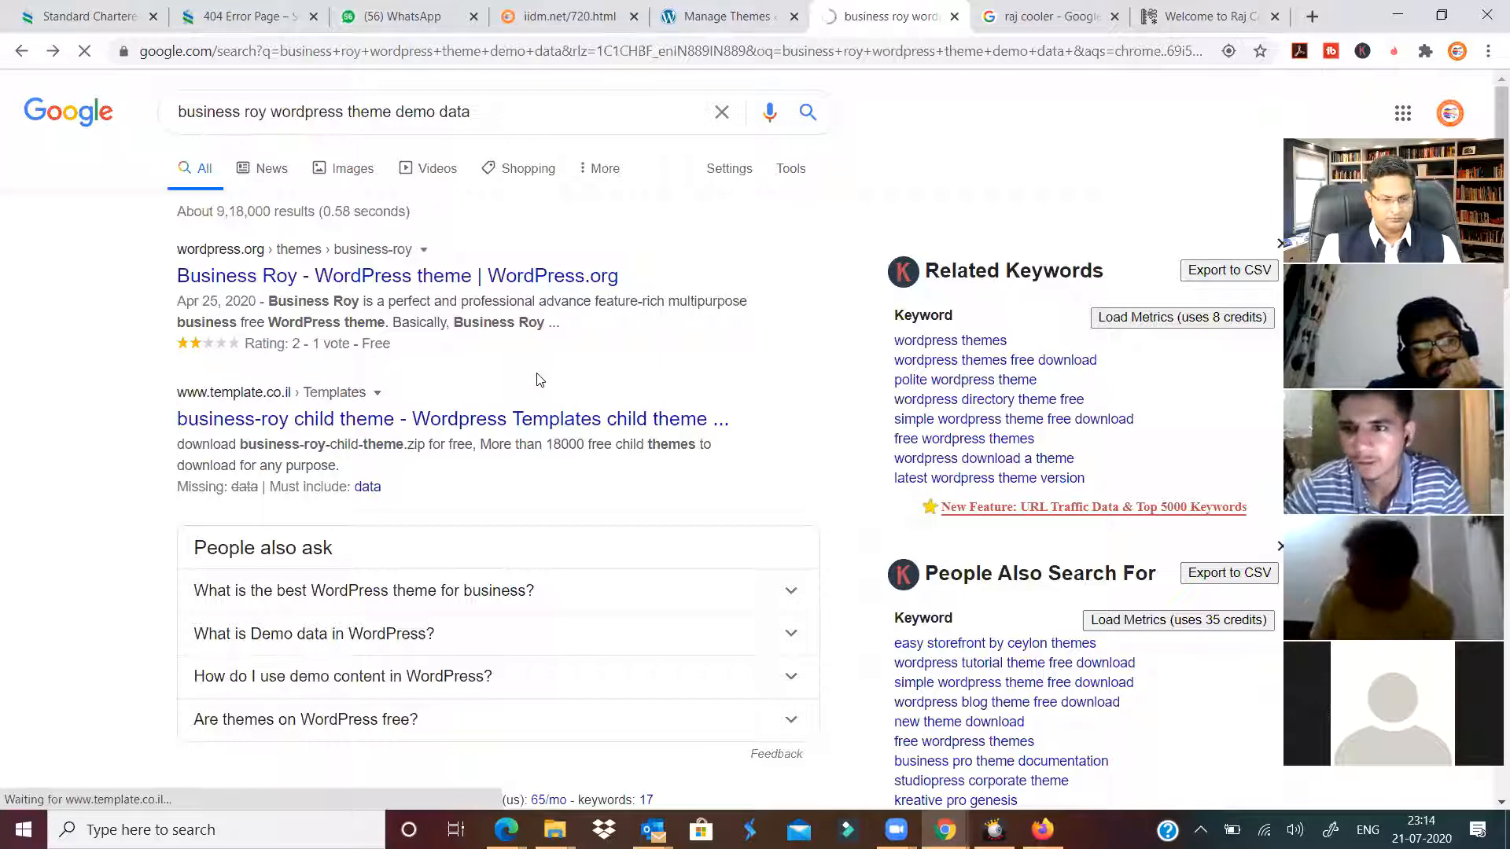
click(704, 14)
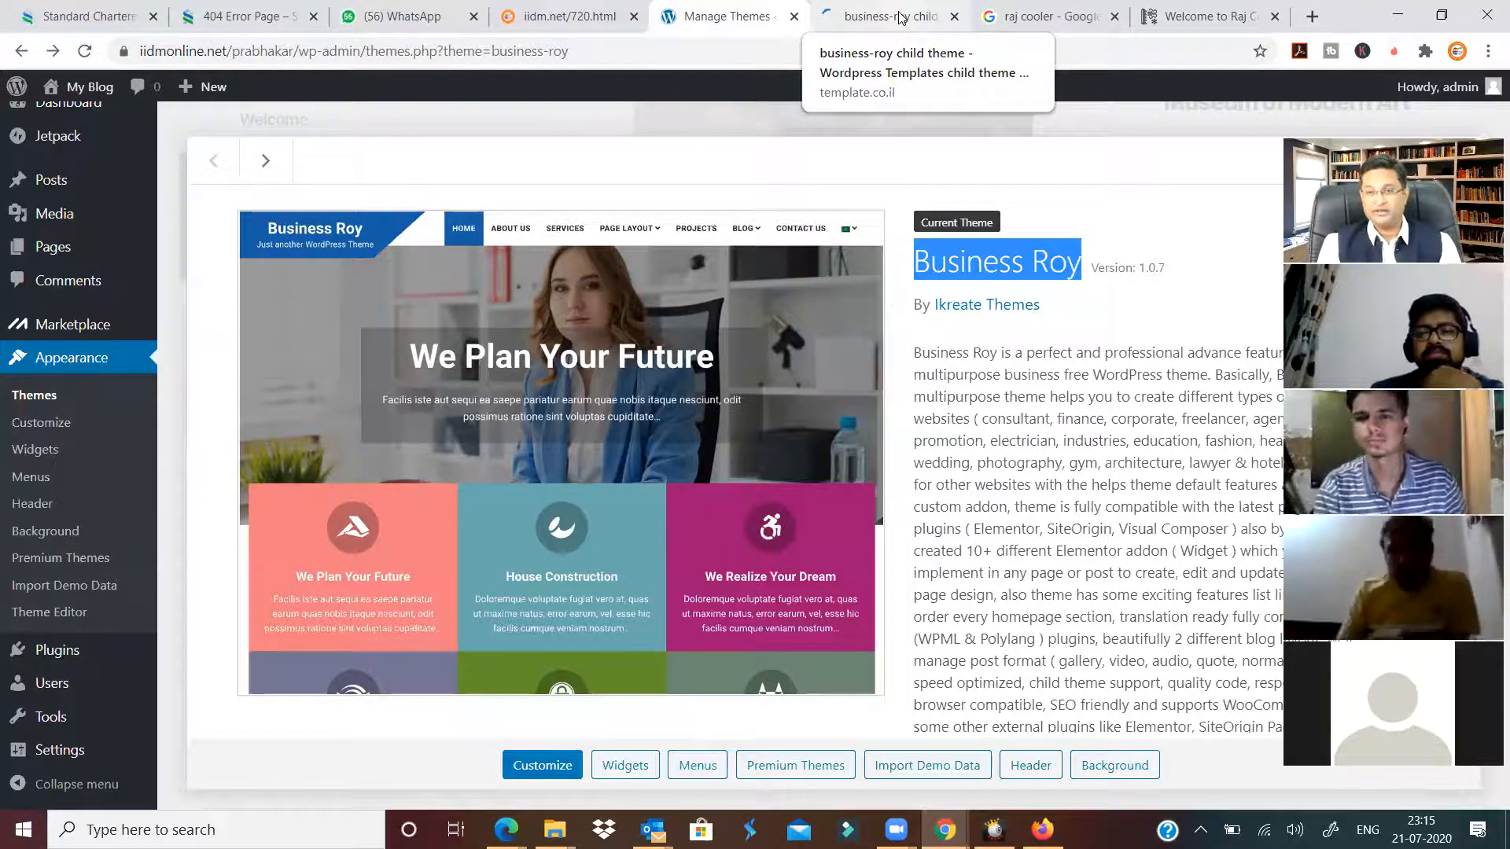
click(902, 18)
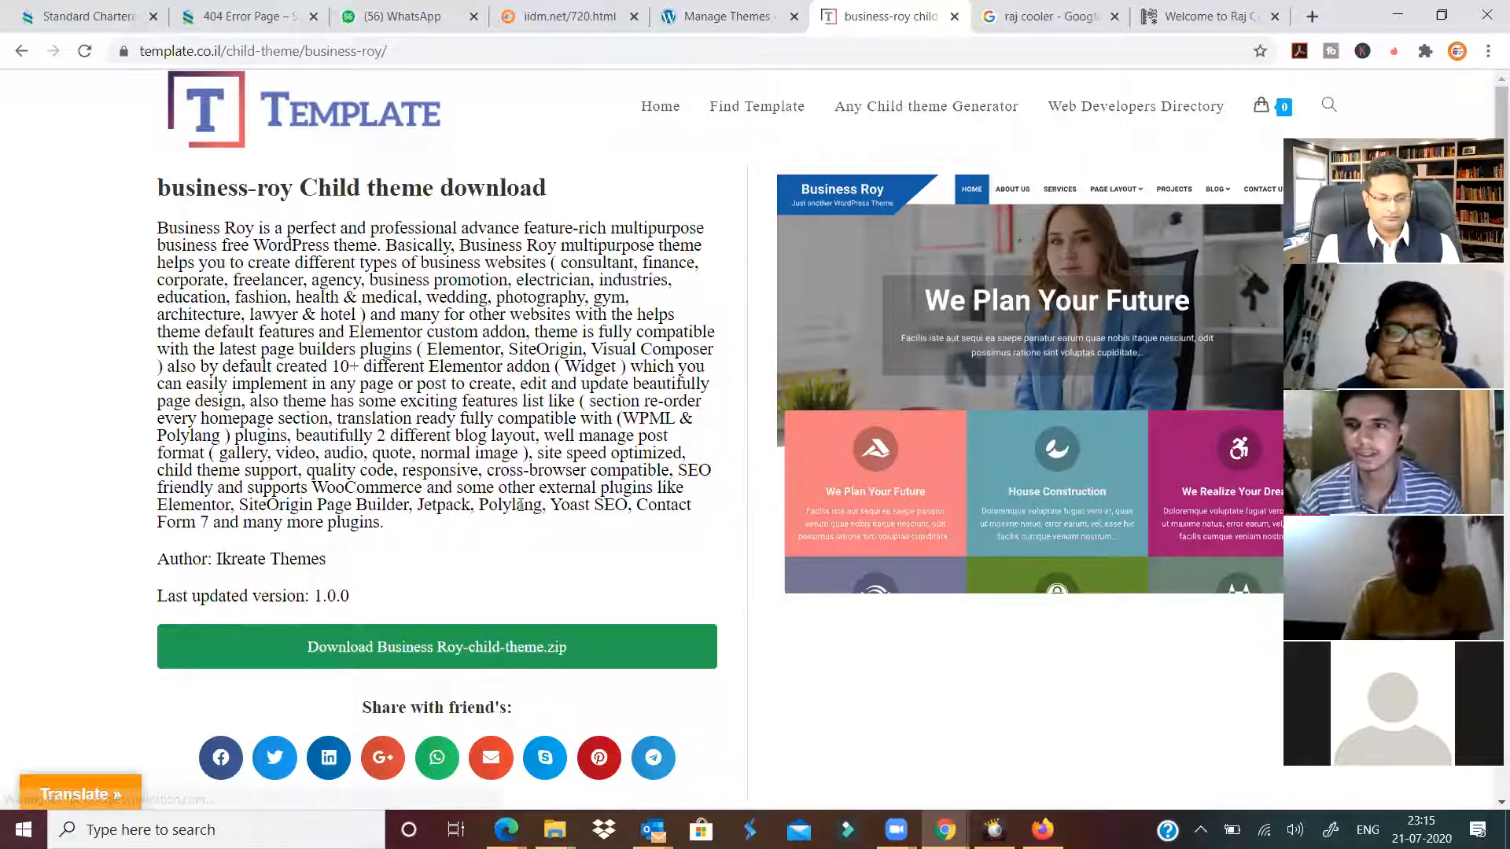
Download Business Roy-child-theme.zip and show it in a maximized Downloads folder.
scroll(520, 506, down, 6)
scroll(520, 509, up, 6)
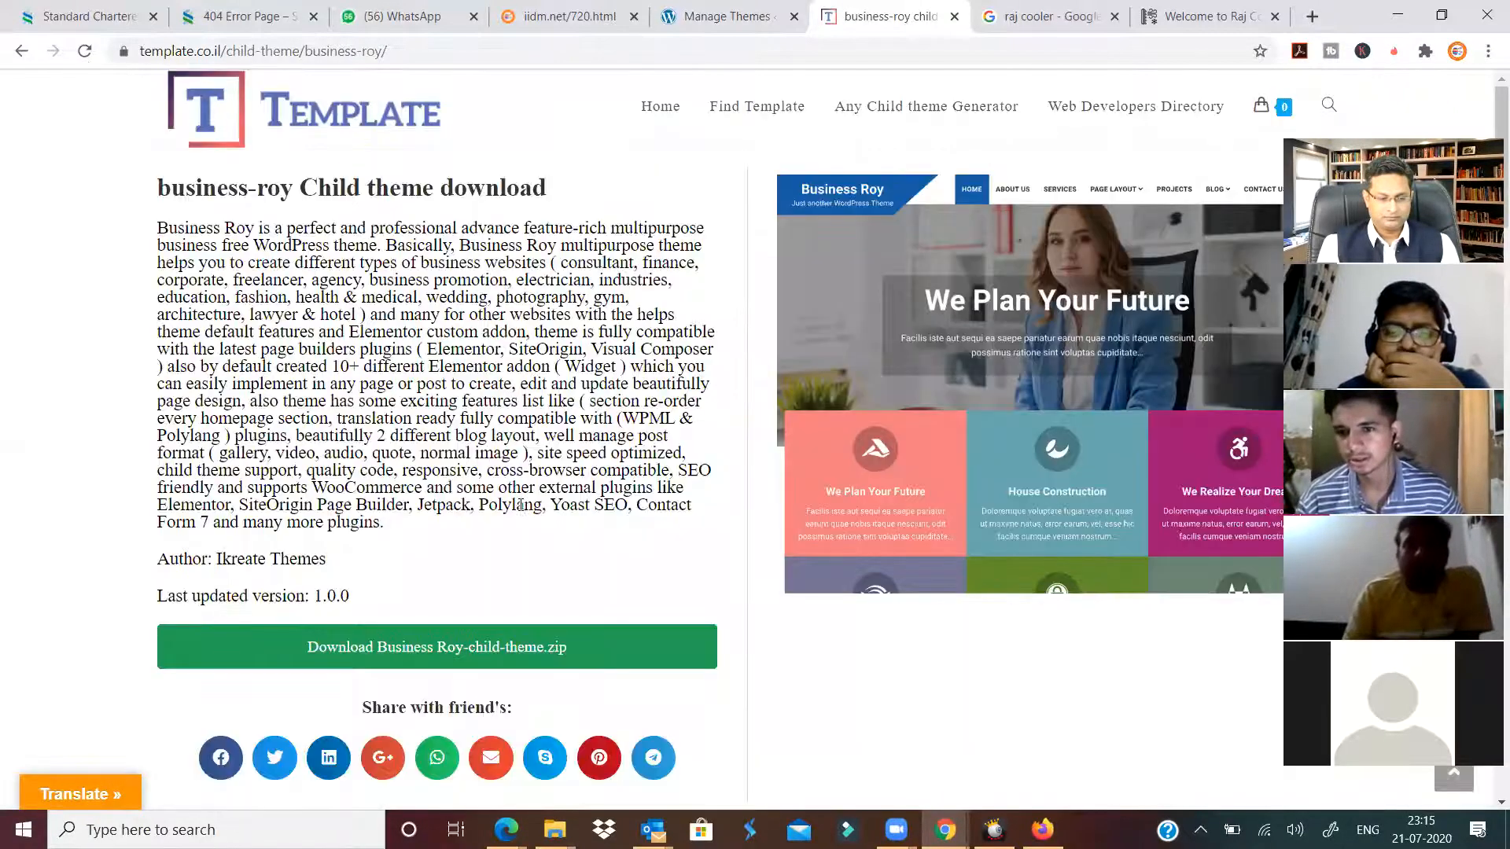
click(504, 657)
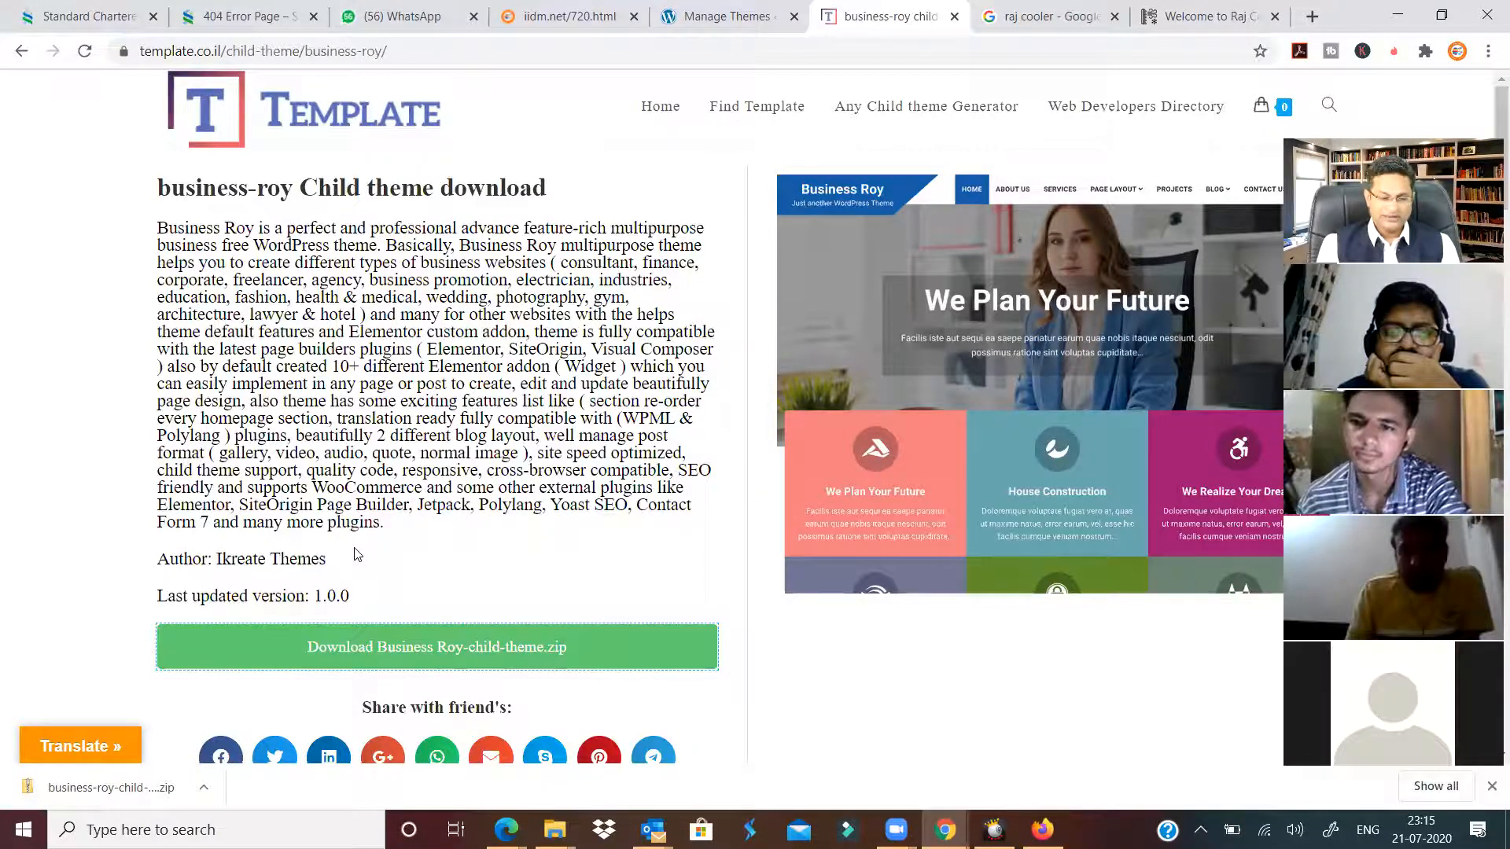
click(202, 786)
click(281, 721)
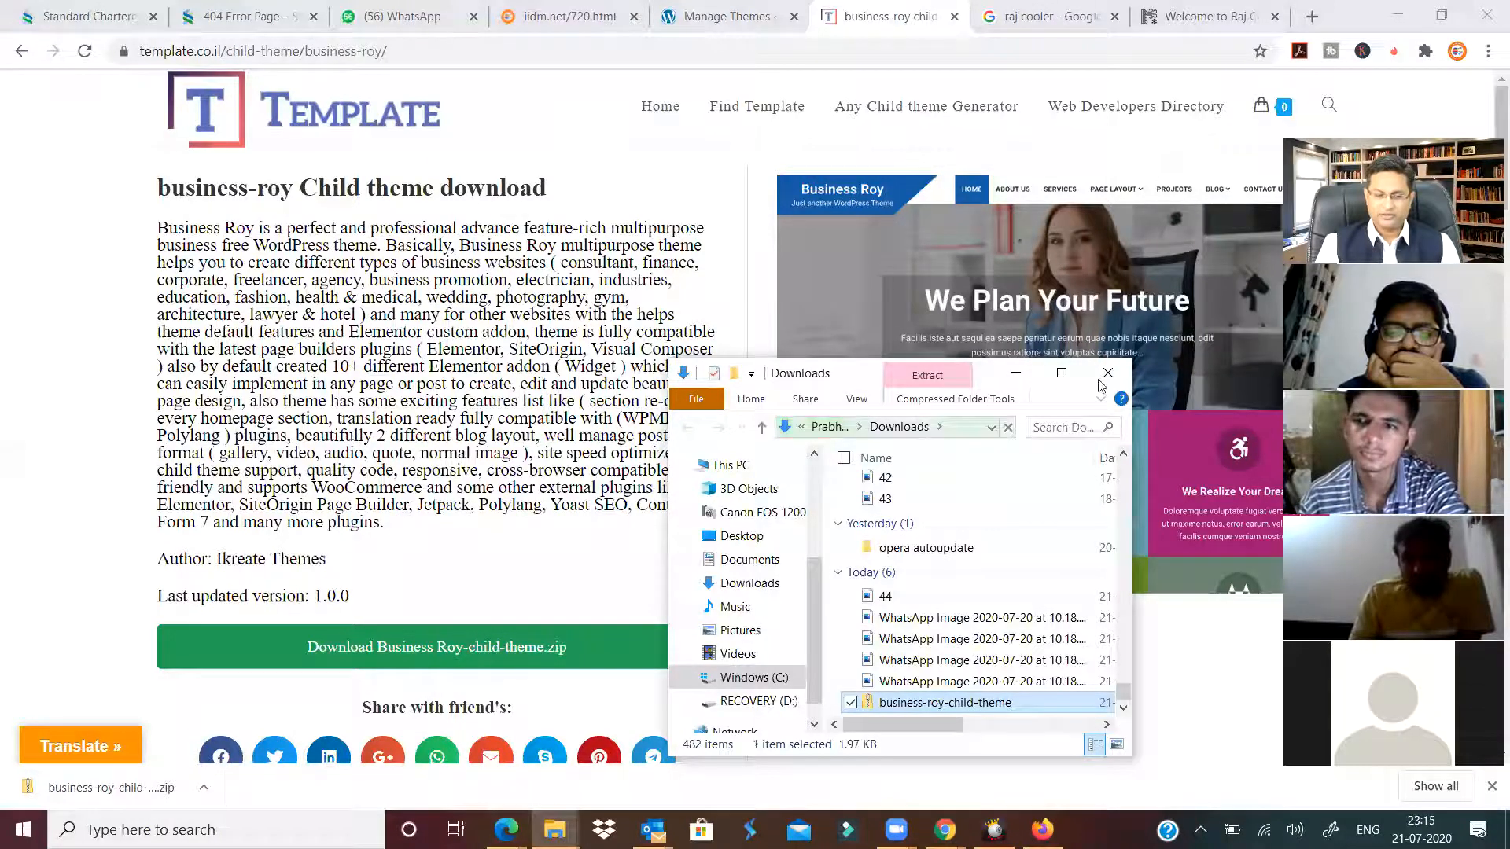
click(1062, 373)
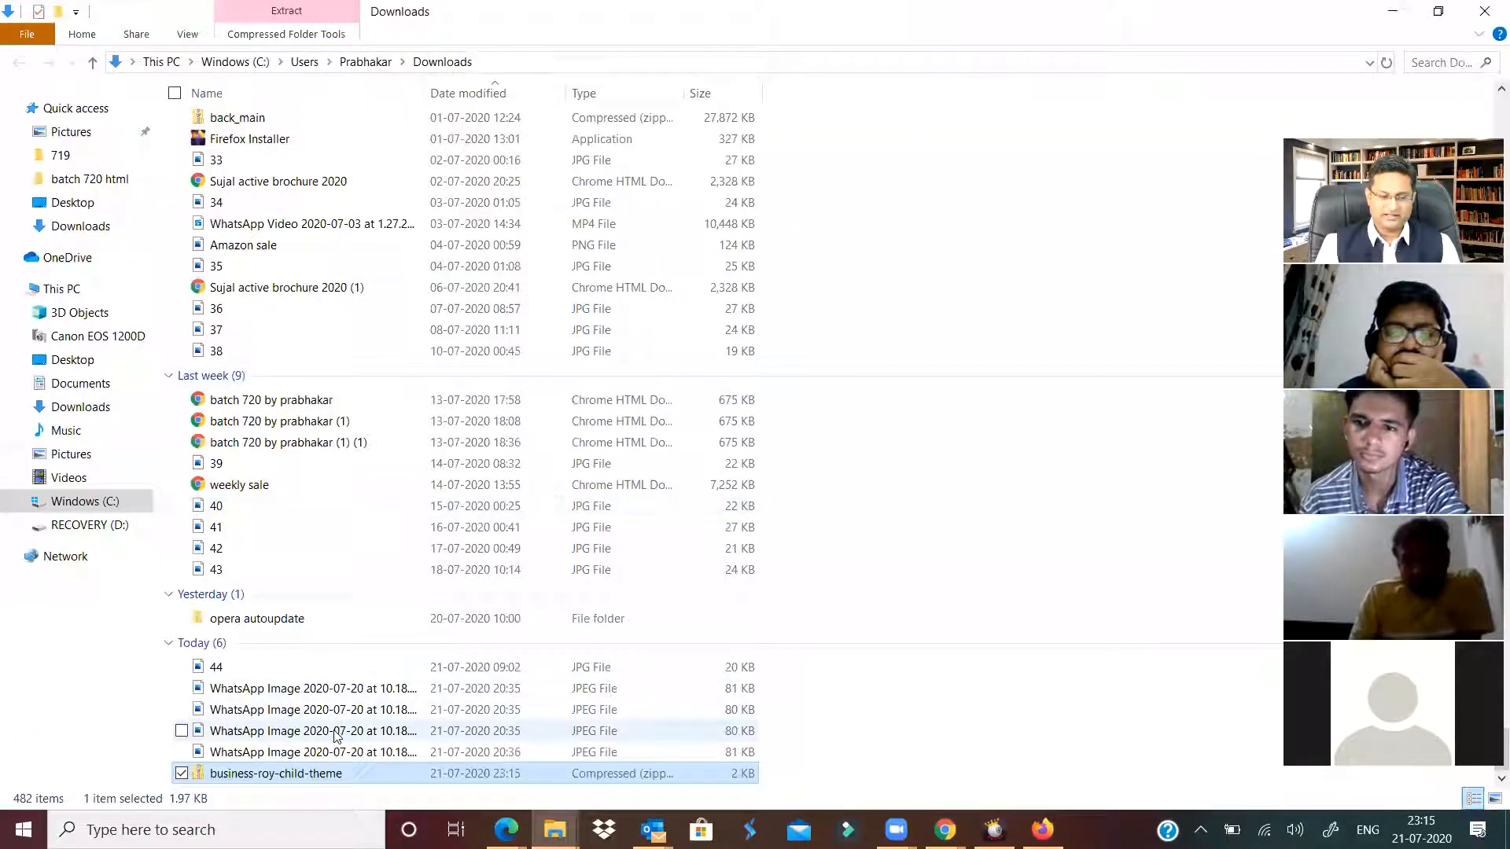
Extract the business-roy-child-theme zip into a folder beside it.
right_click(305, 776)
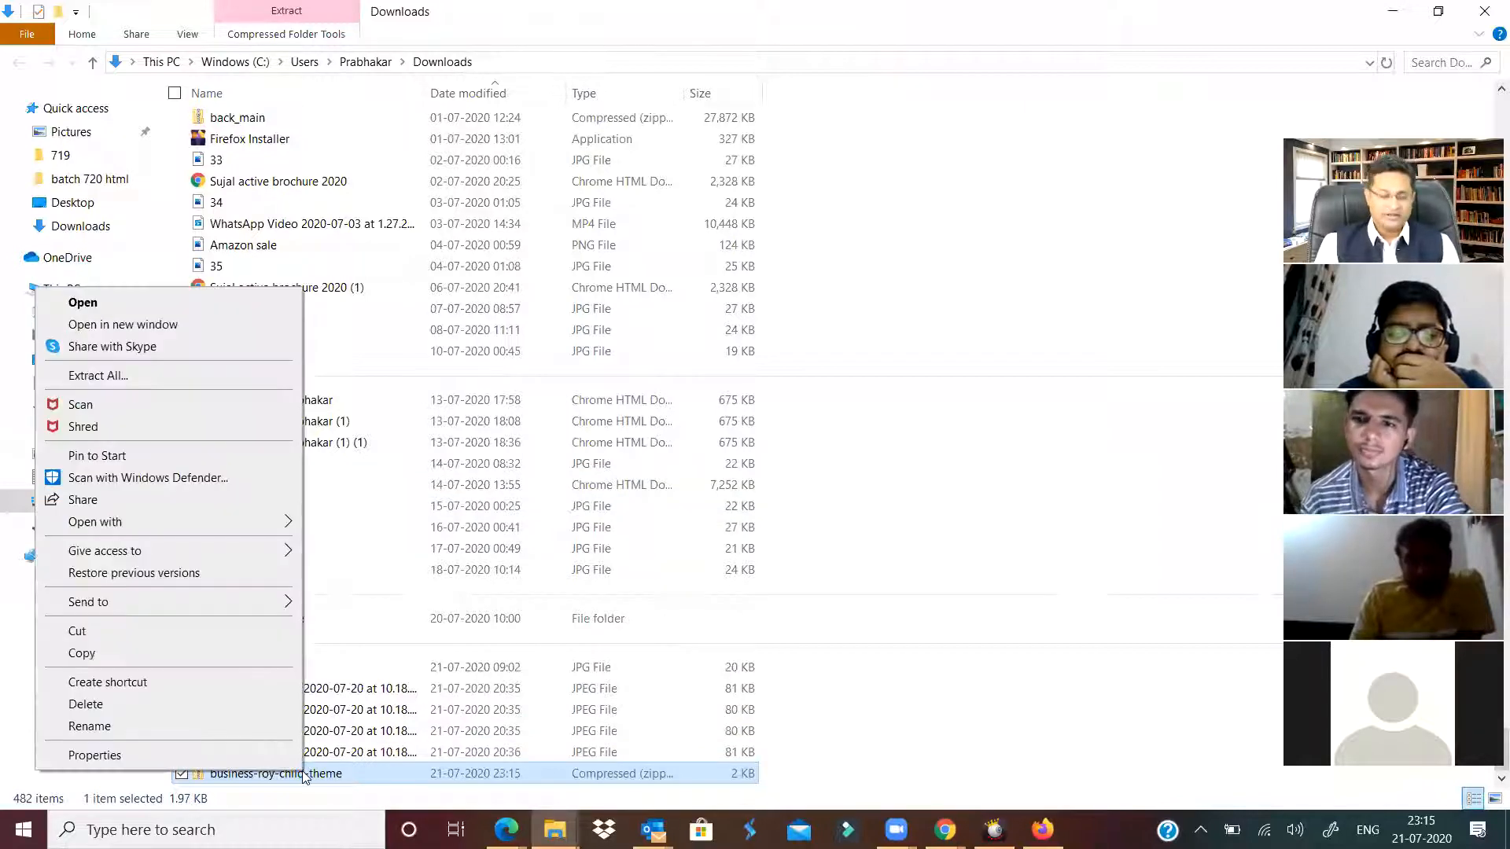
click(118, 375)
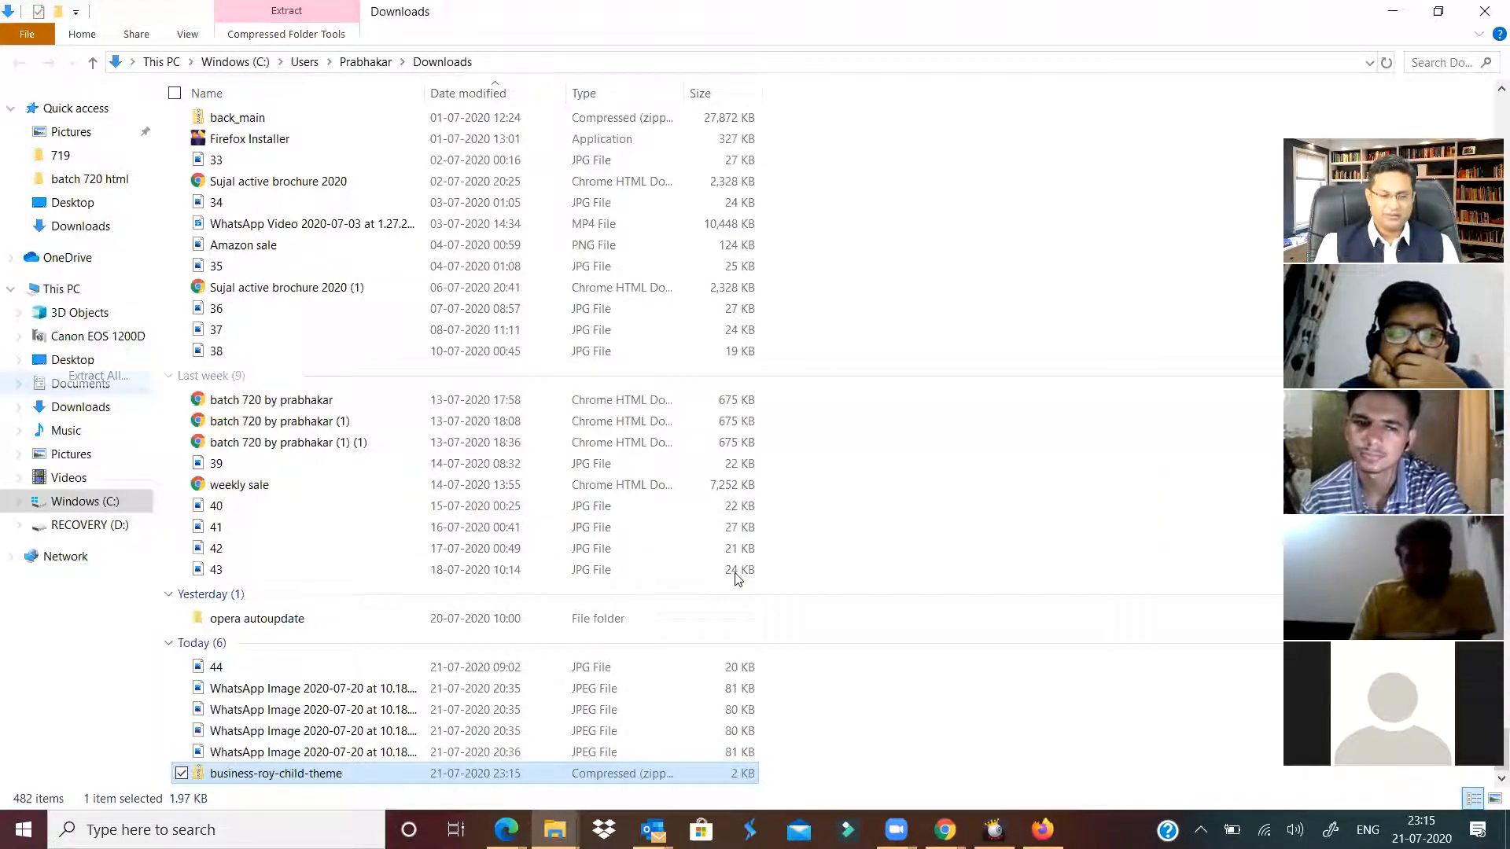
click(916, 614)
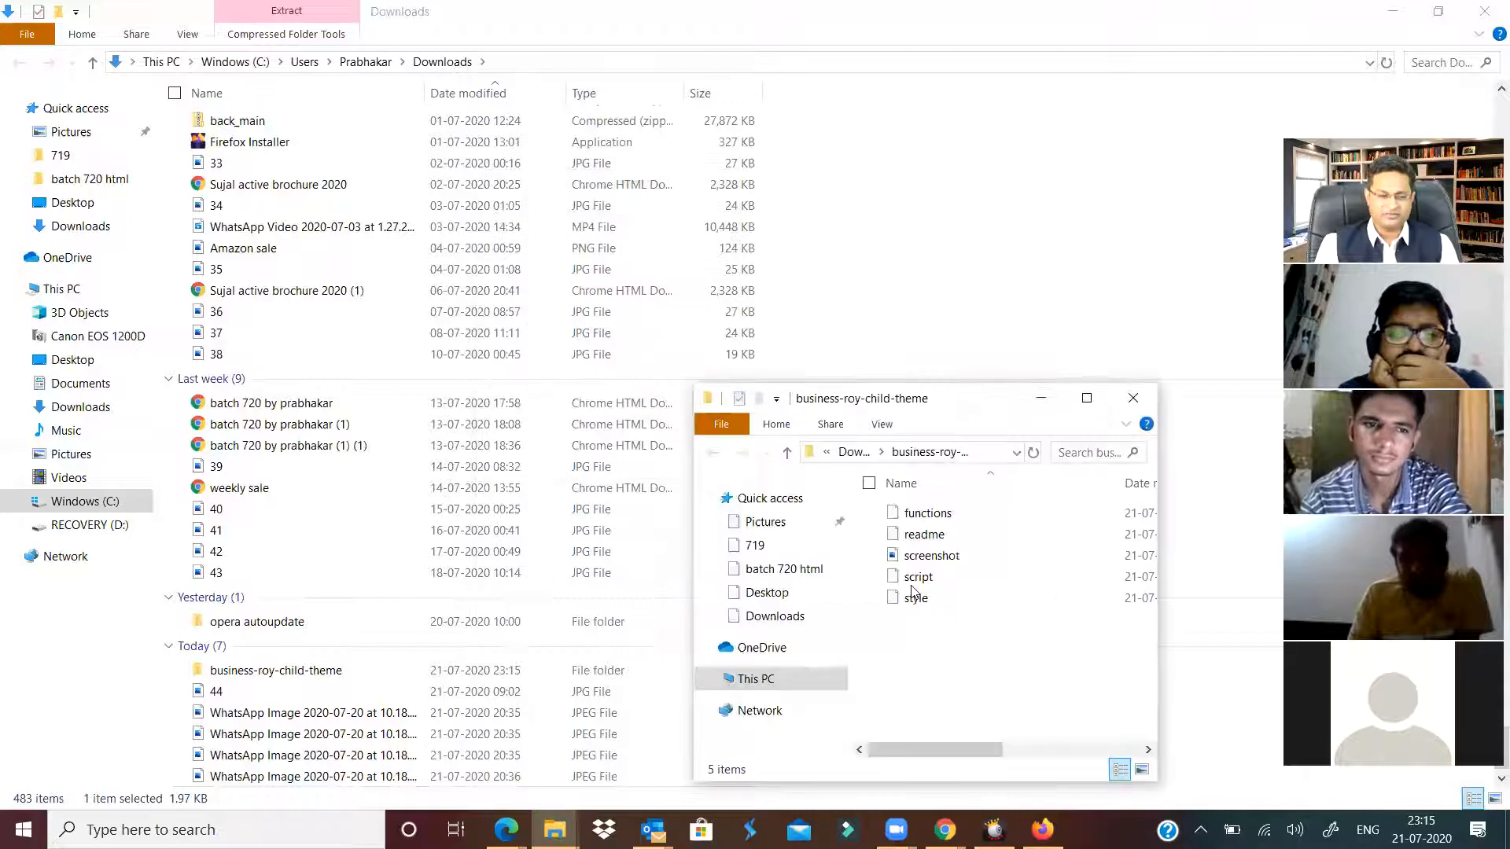
Read the child theme's readme, then return to Downloads and the template.co.il page.
click(1087, 399)
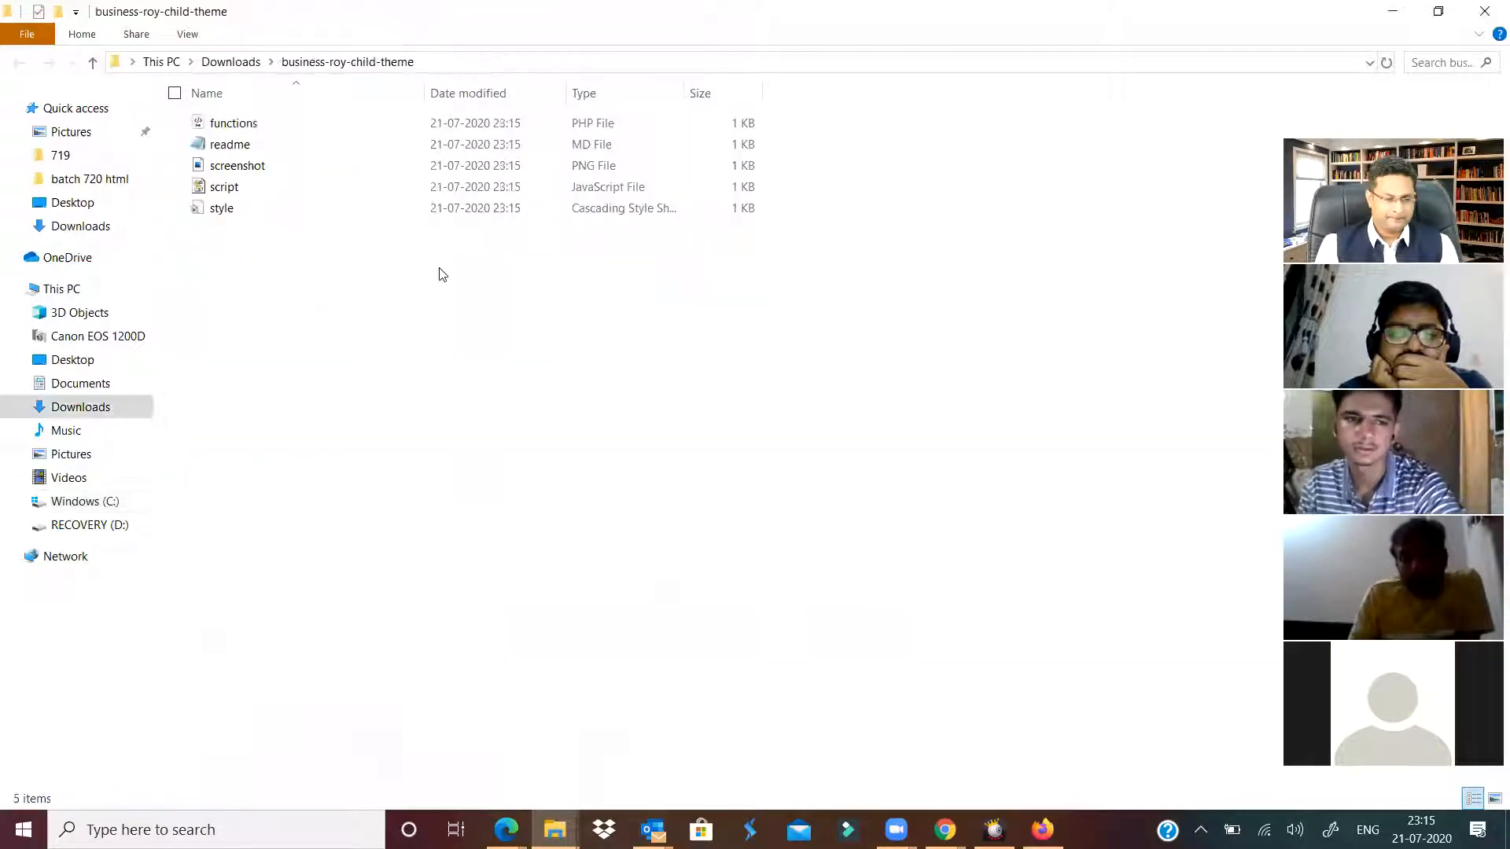
click(246, 151)
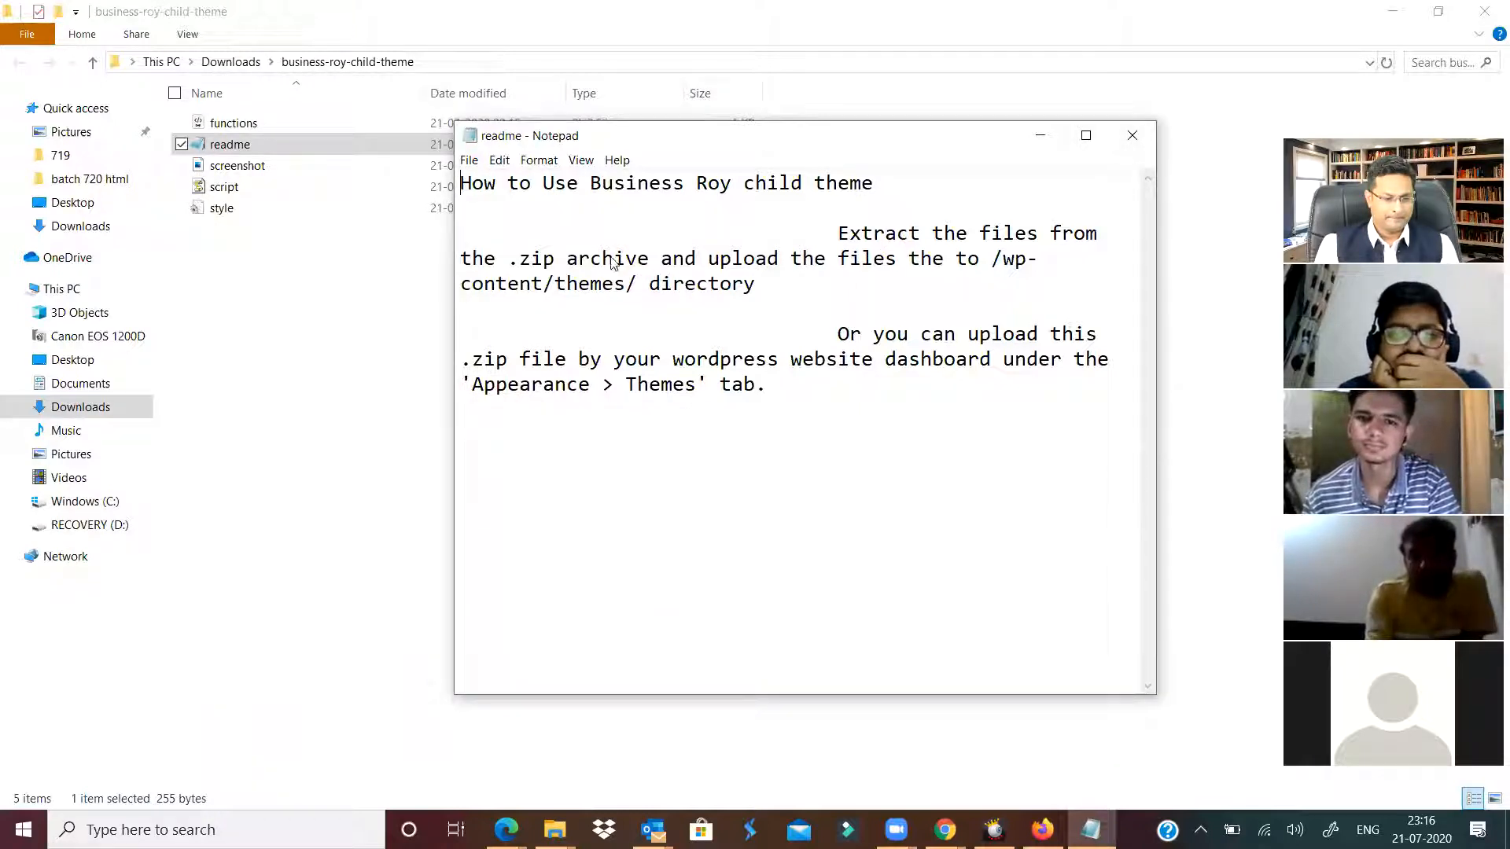
click(873, 263)
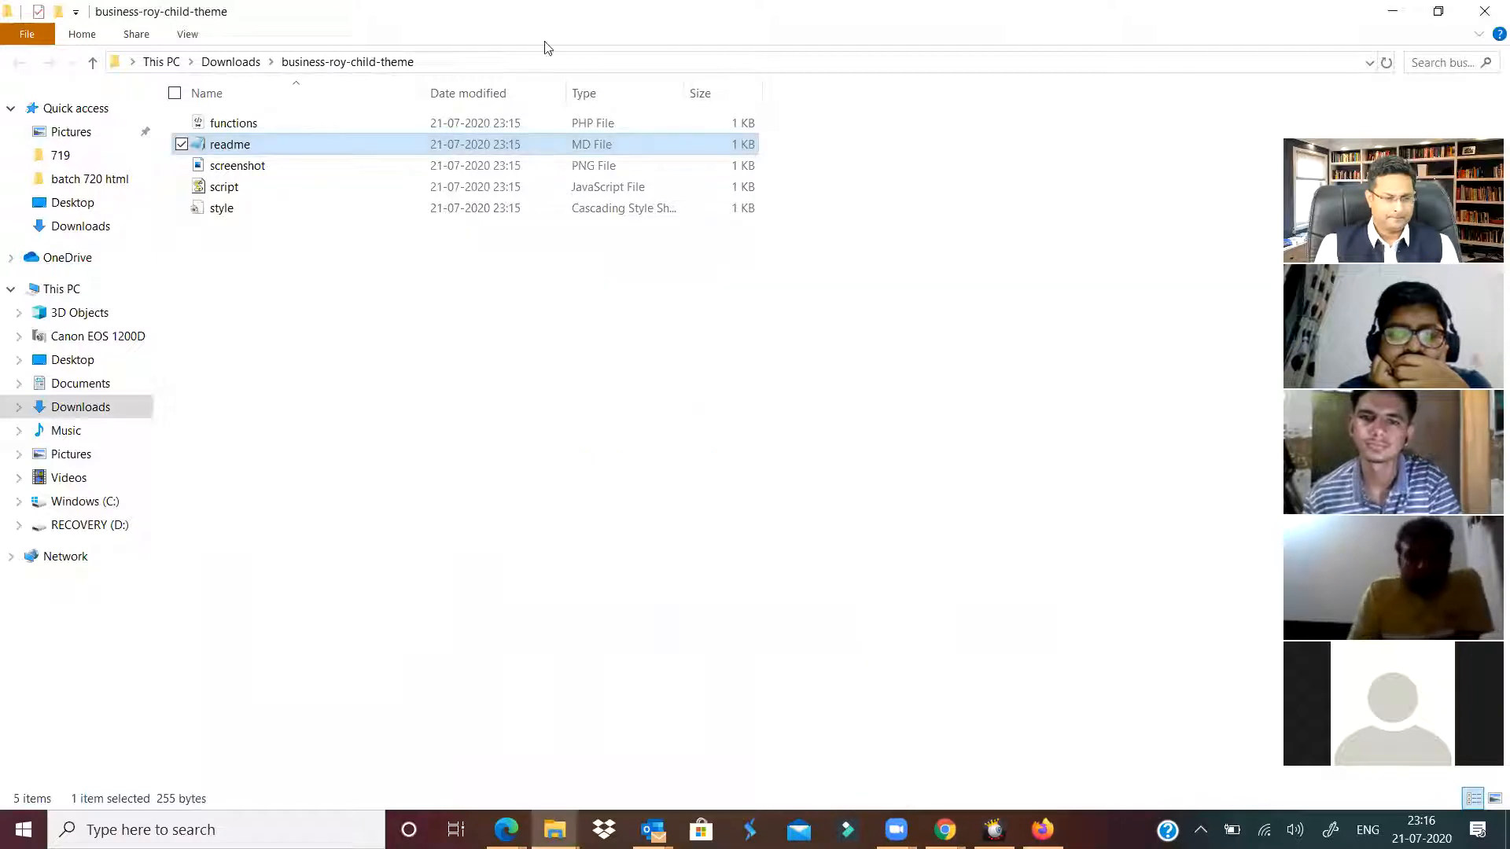
key(alt+Up)
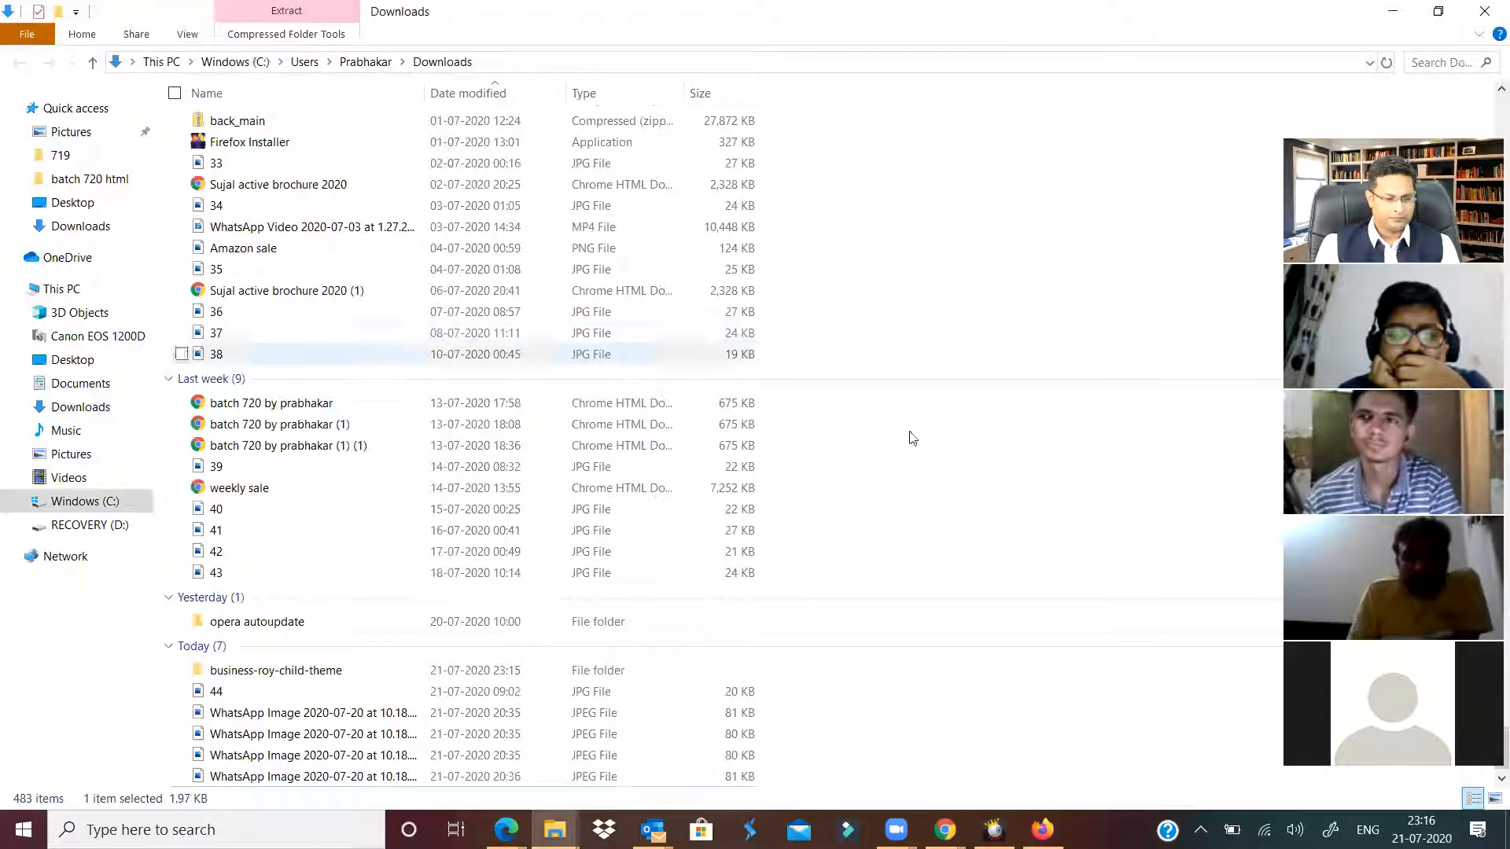
click(840, 739)
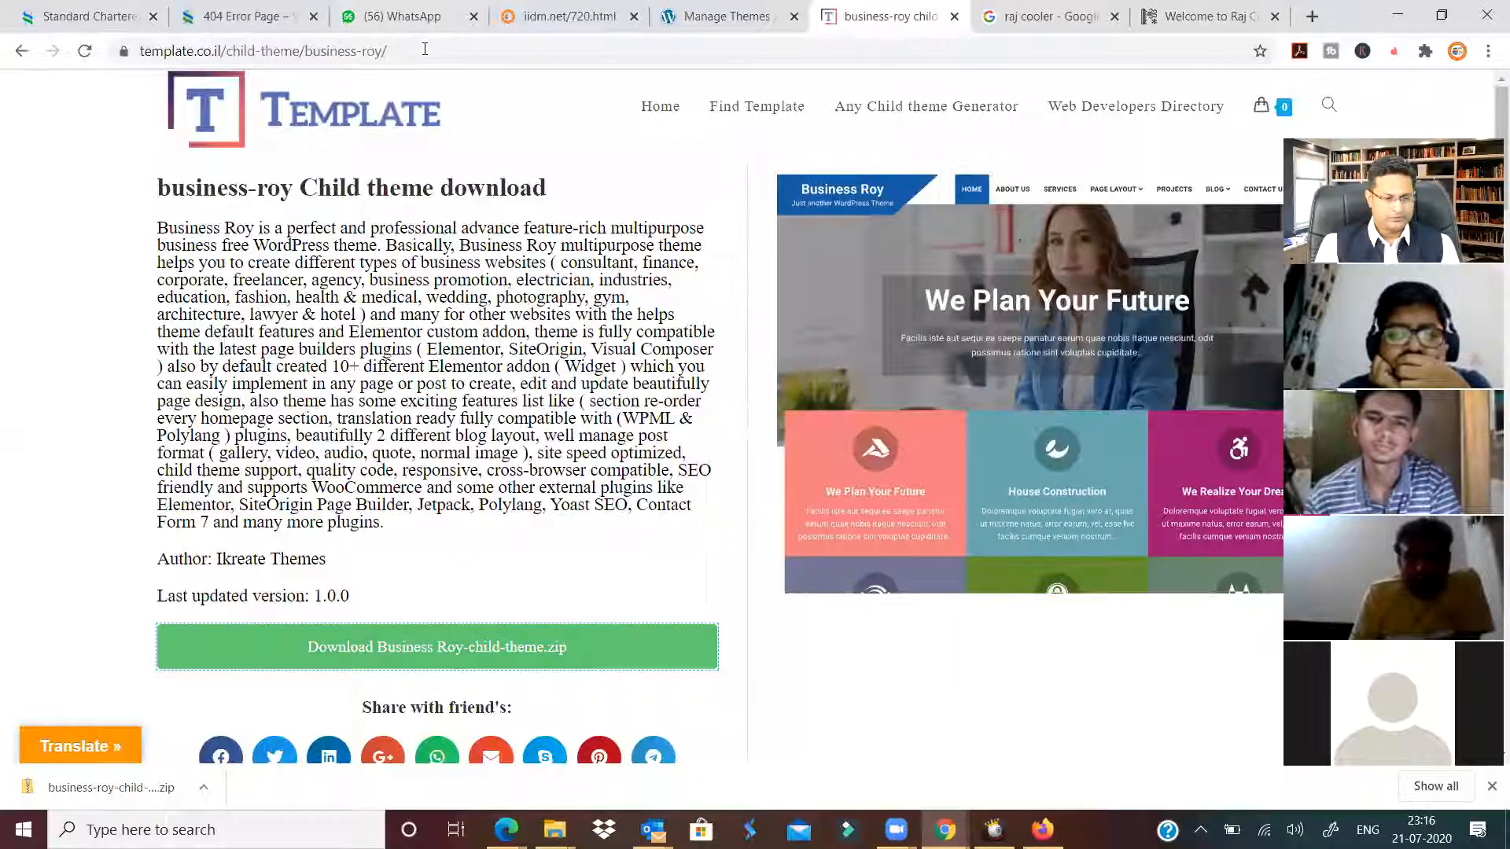
Search Google for 'wordpress themes with demo data free' and scroll to justfreethemes.com.
click(425, 49)
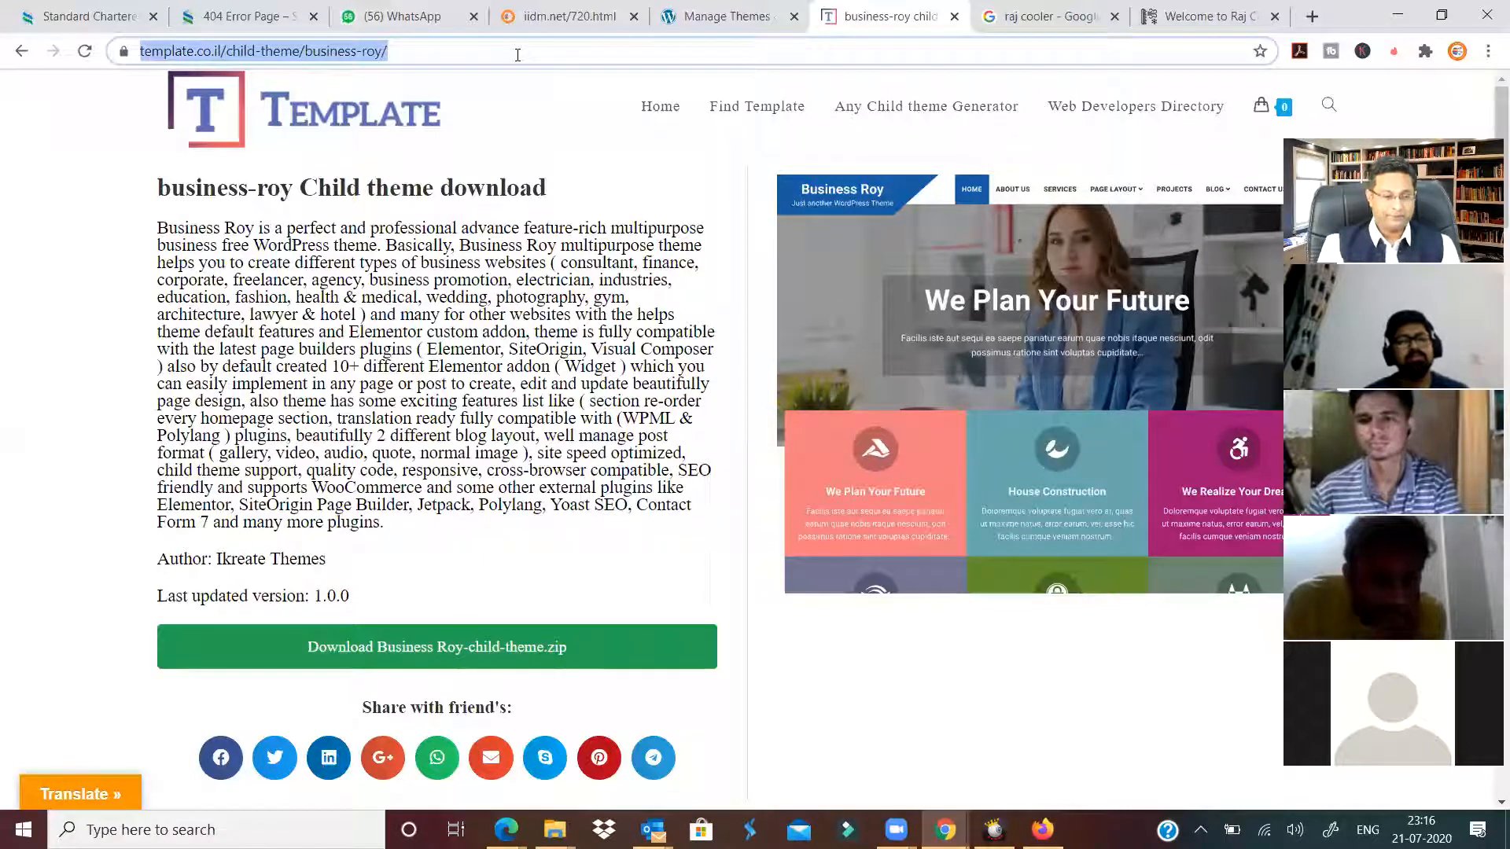
text(wordpress )
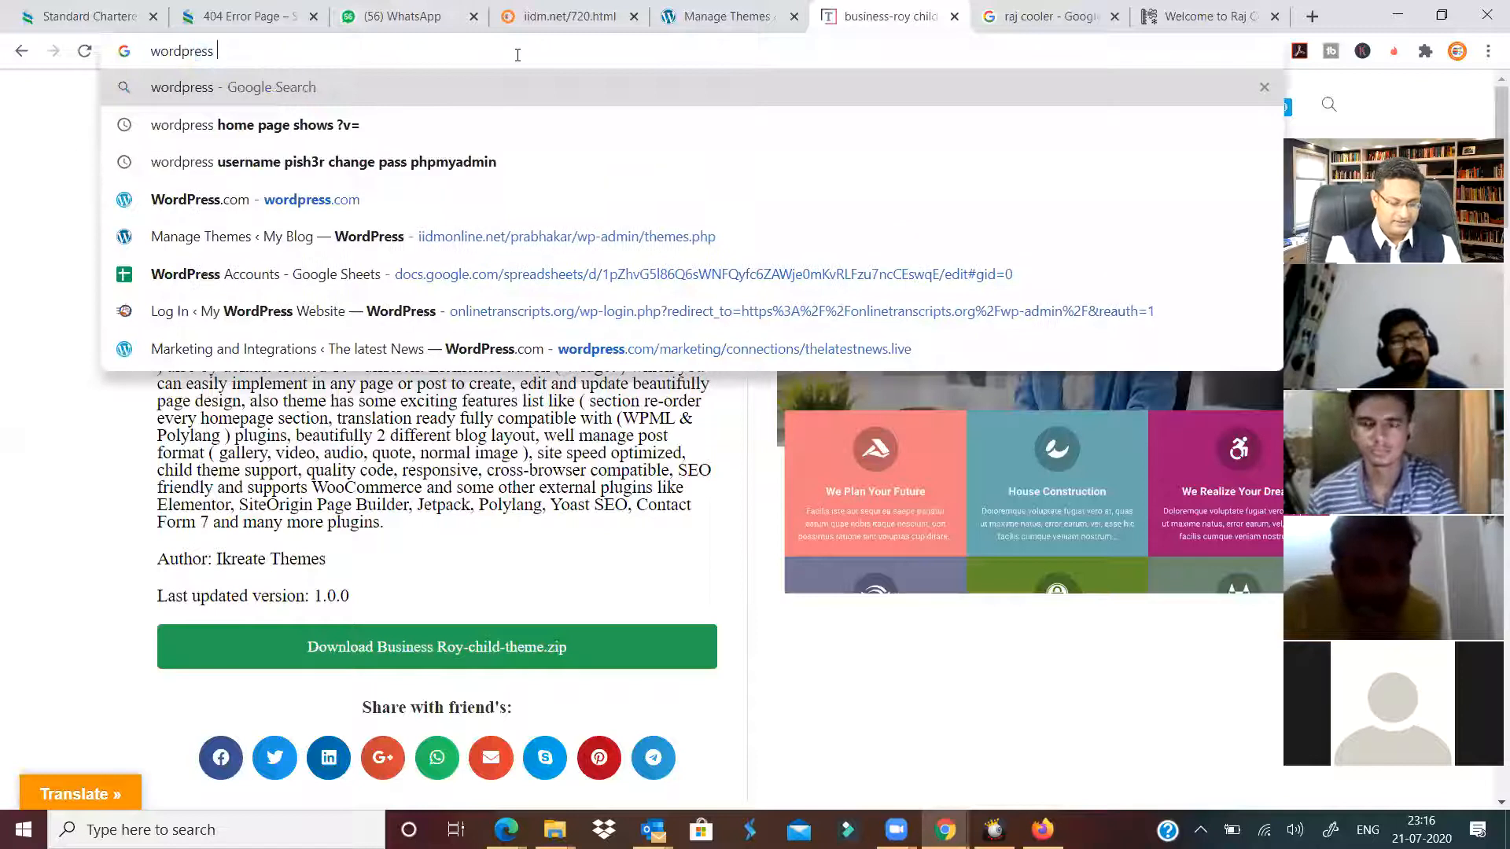
text(themes )
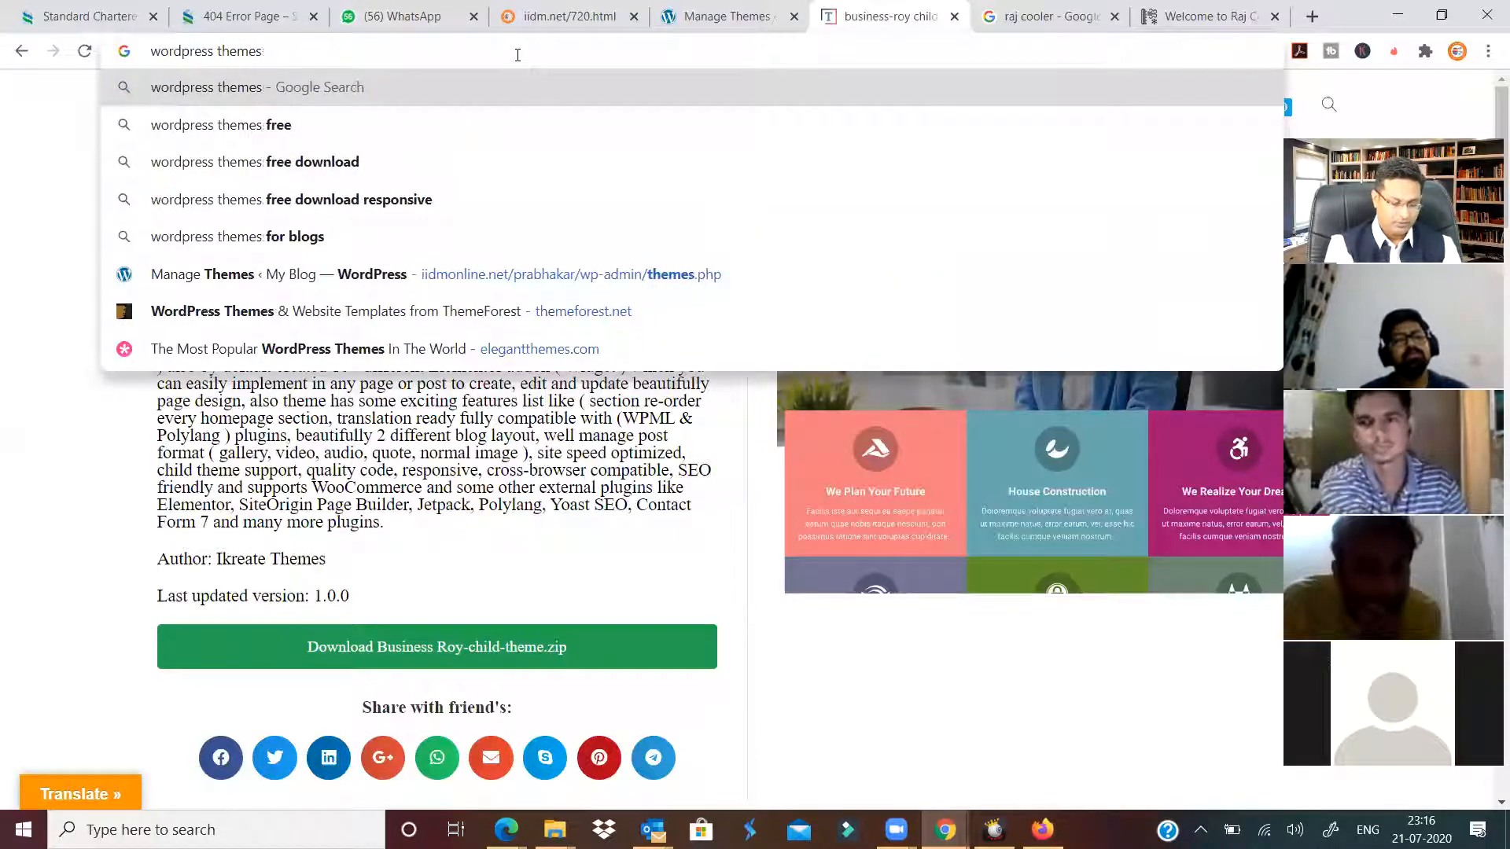
text(with dem)
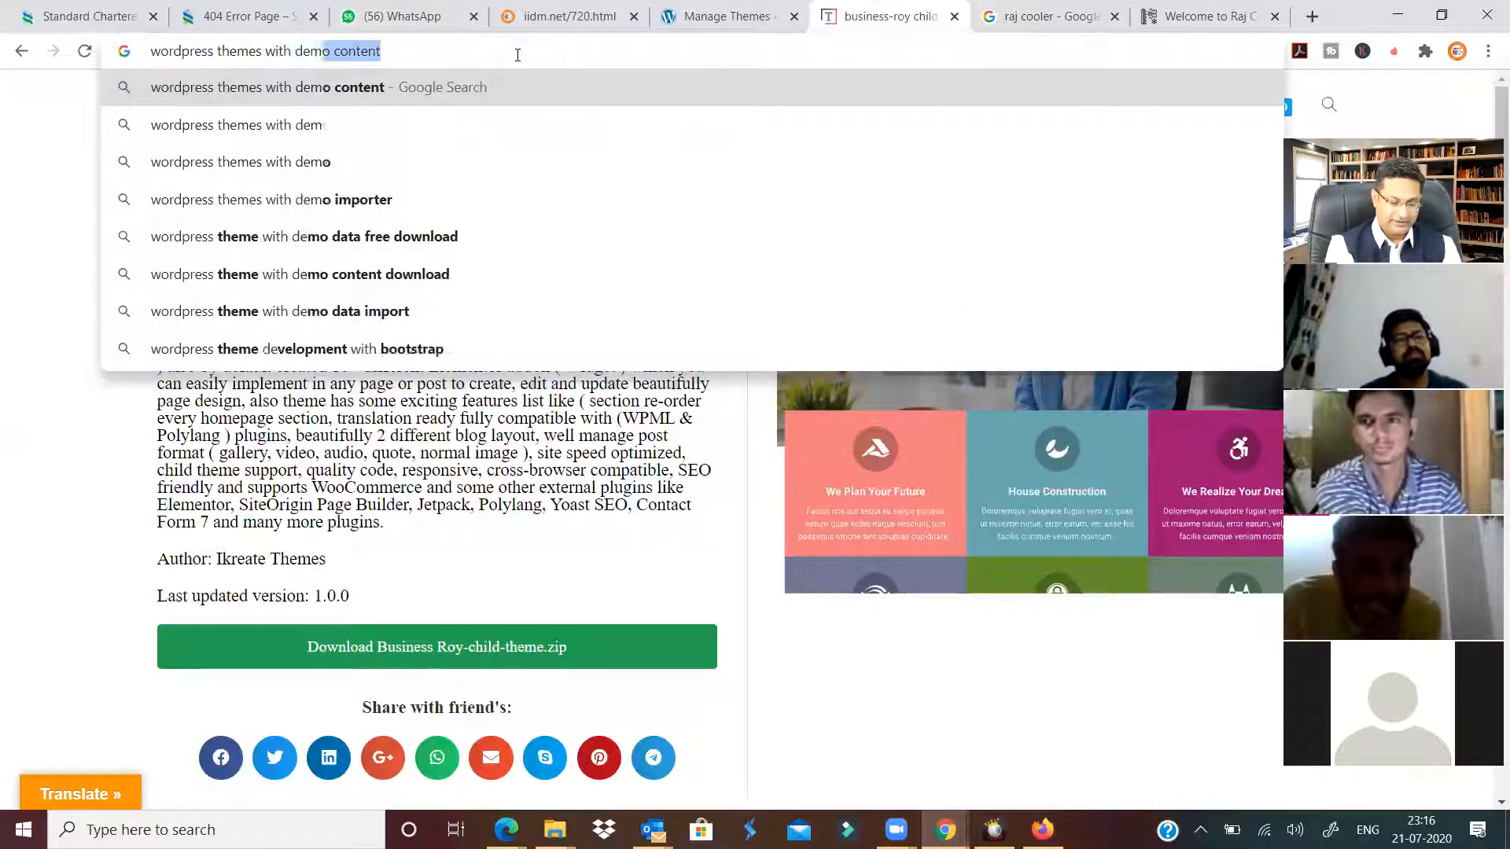
text(o data free)
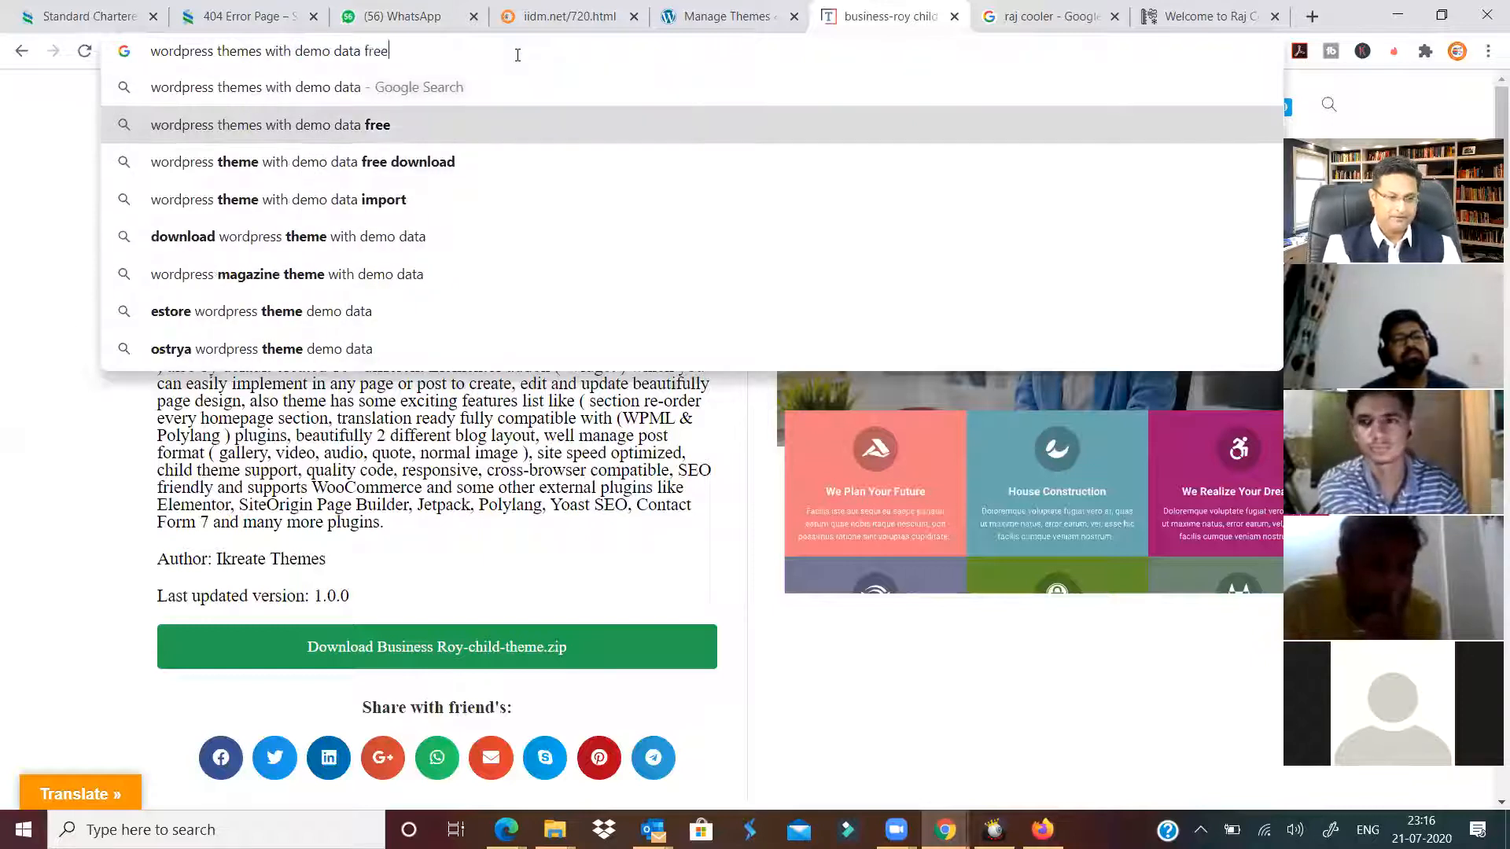
click(510, 130)
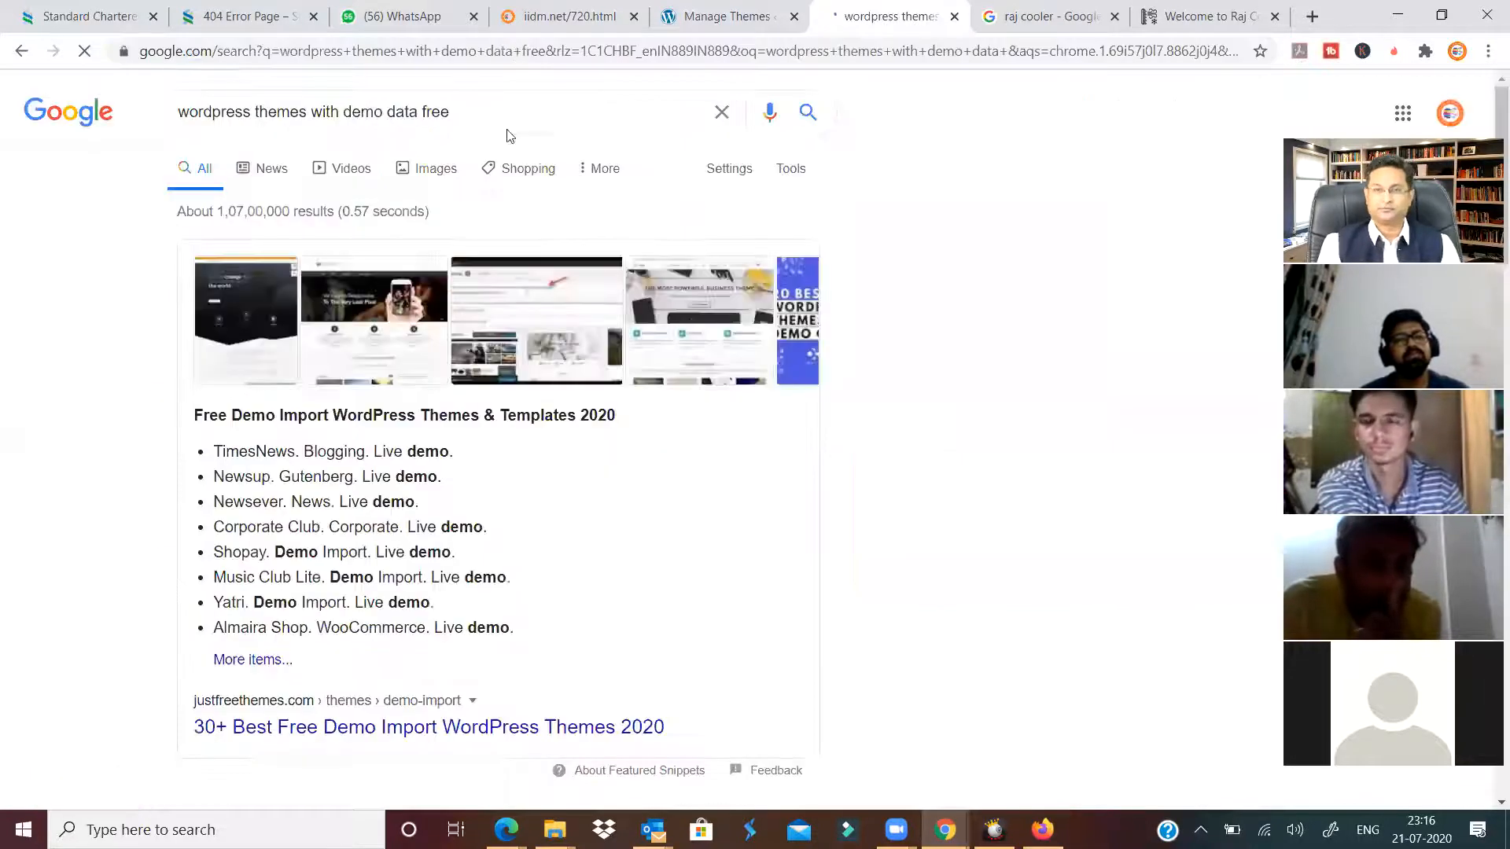
scroll(369, 555, down, 2)
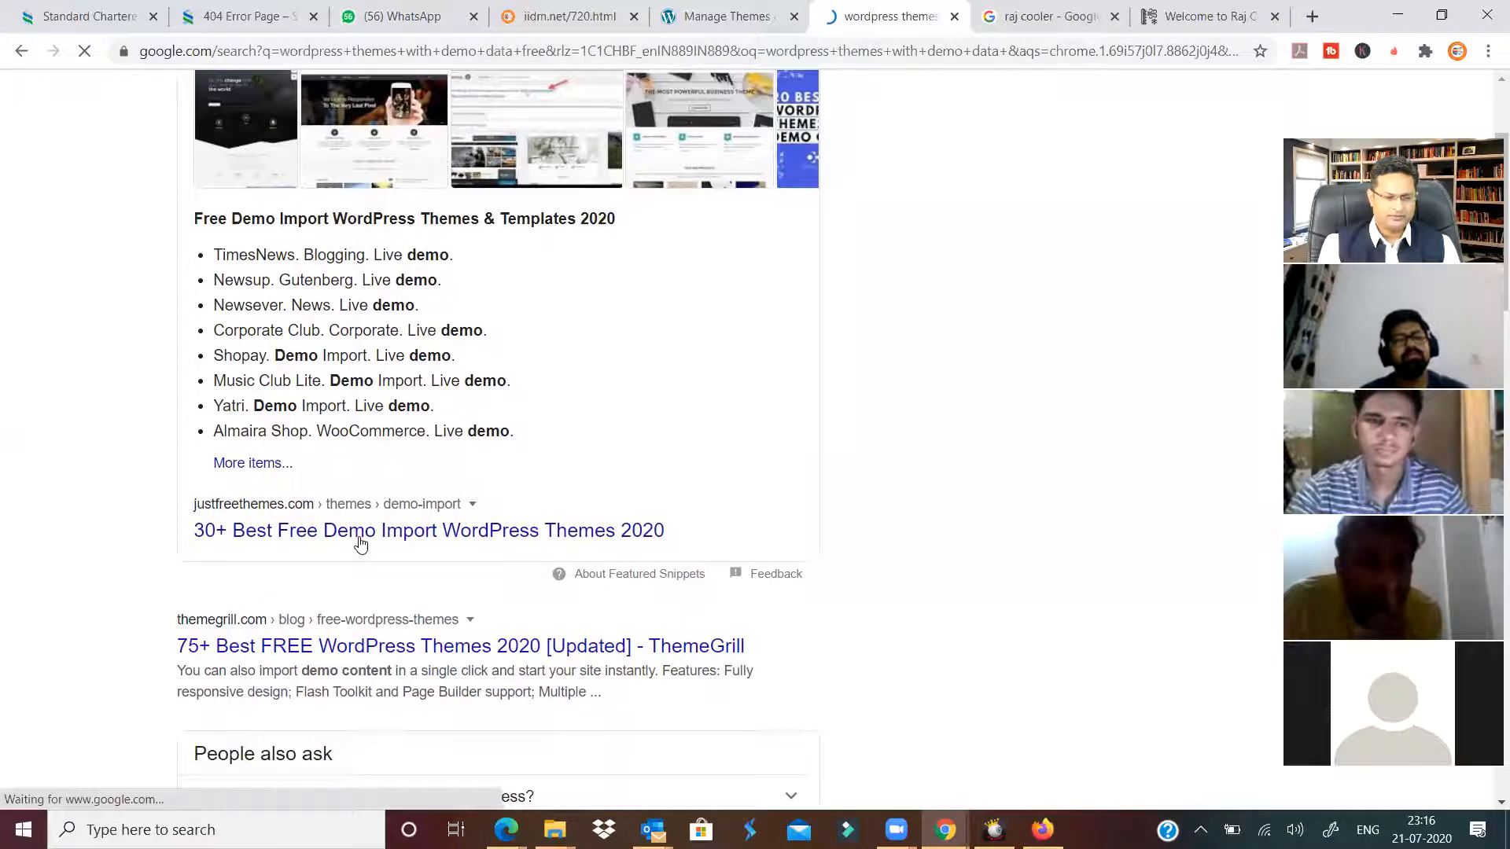
From justfreethemes.com's demo-import theme list, download Yatri as yatri.zip only, skipping the plugin.
click(360, 531)
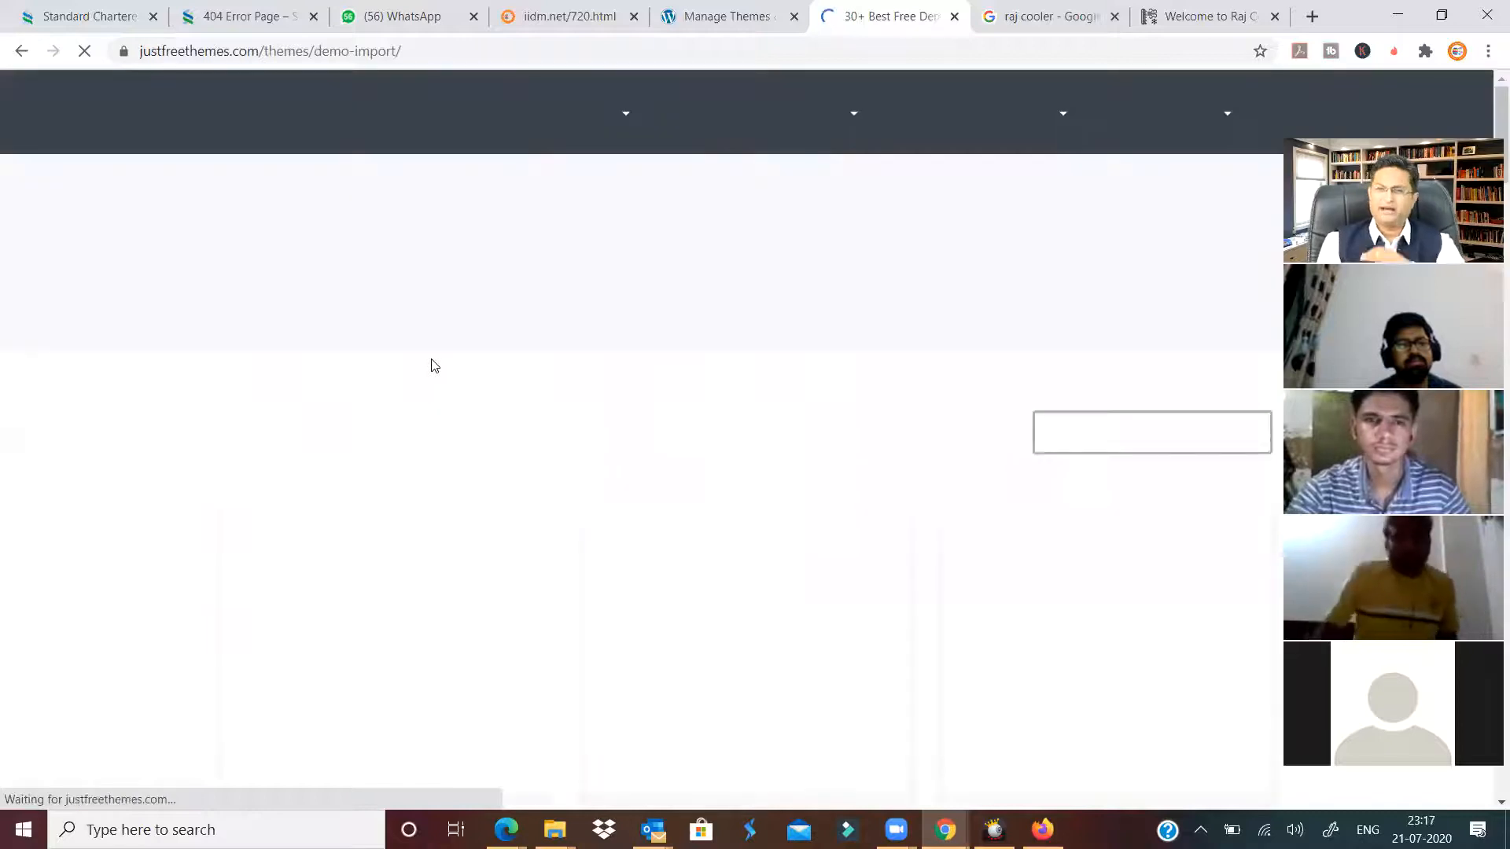
scroll(605, 433, down, 6)
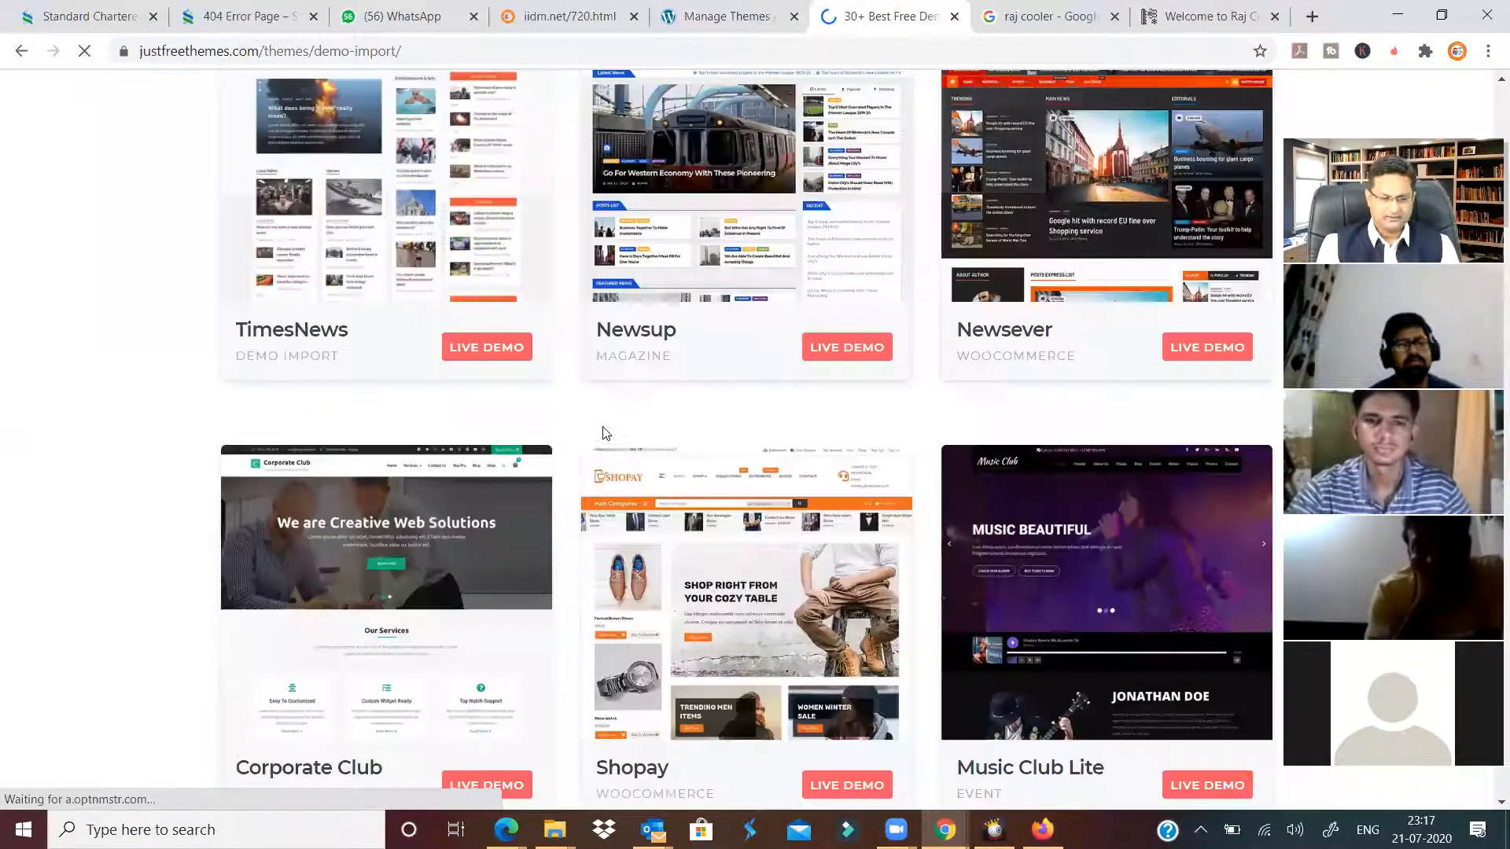
scroll(652, 473, down, 3)
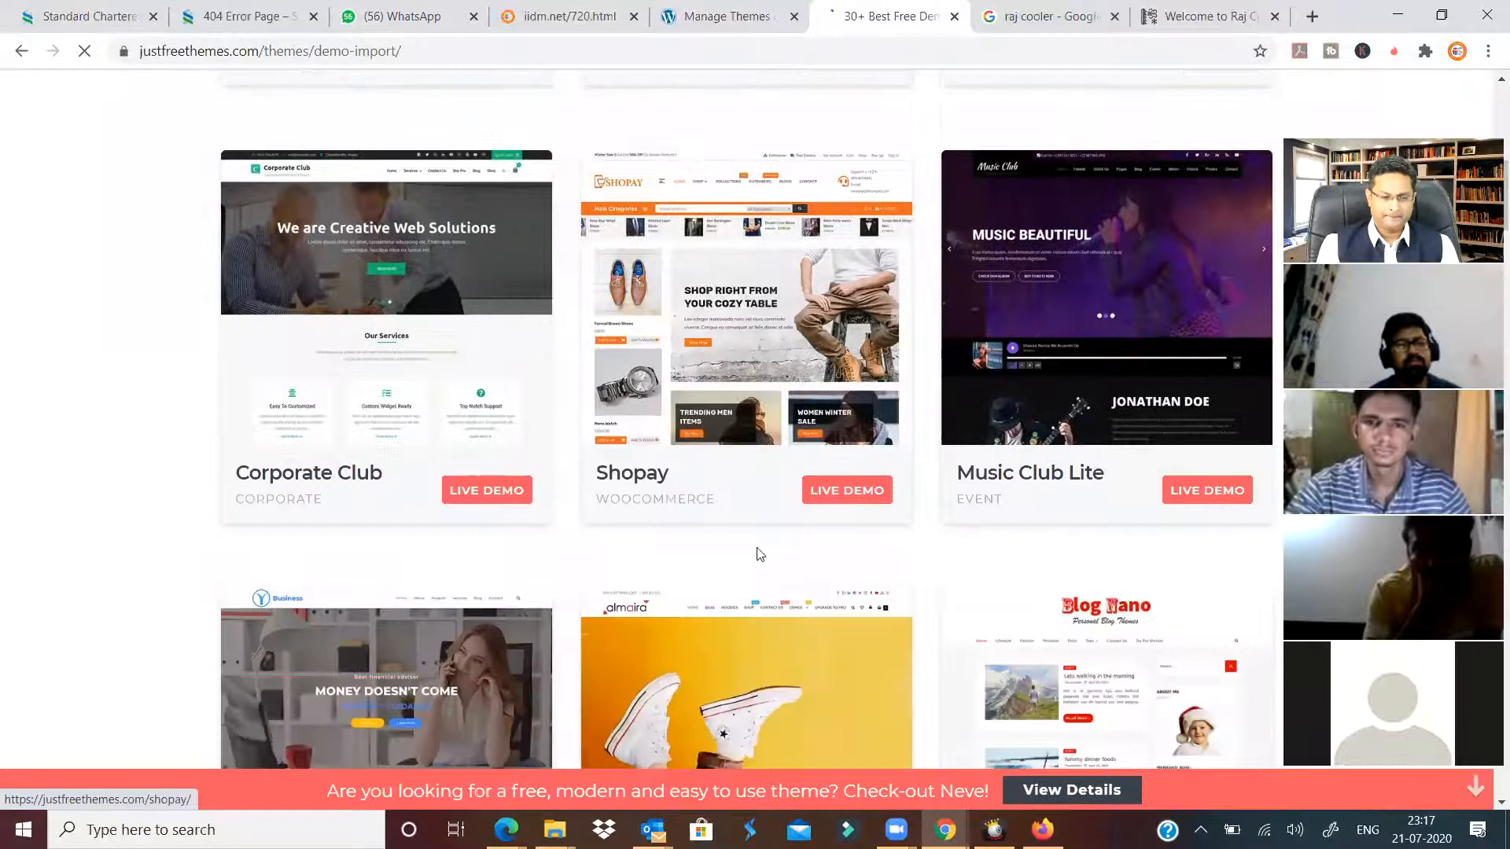
scroll(669, 558, down, 4)
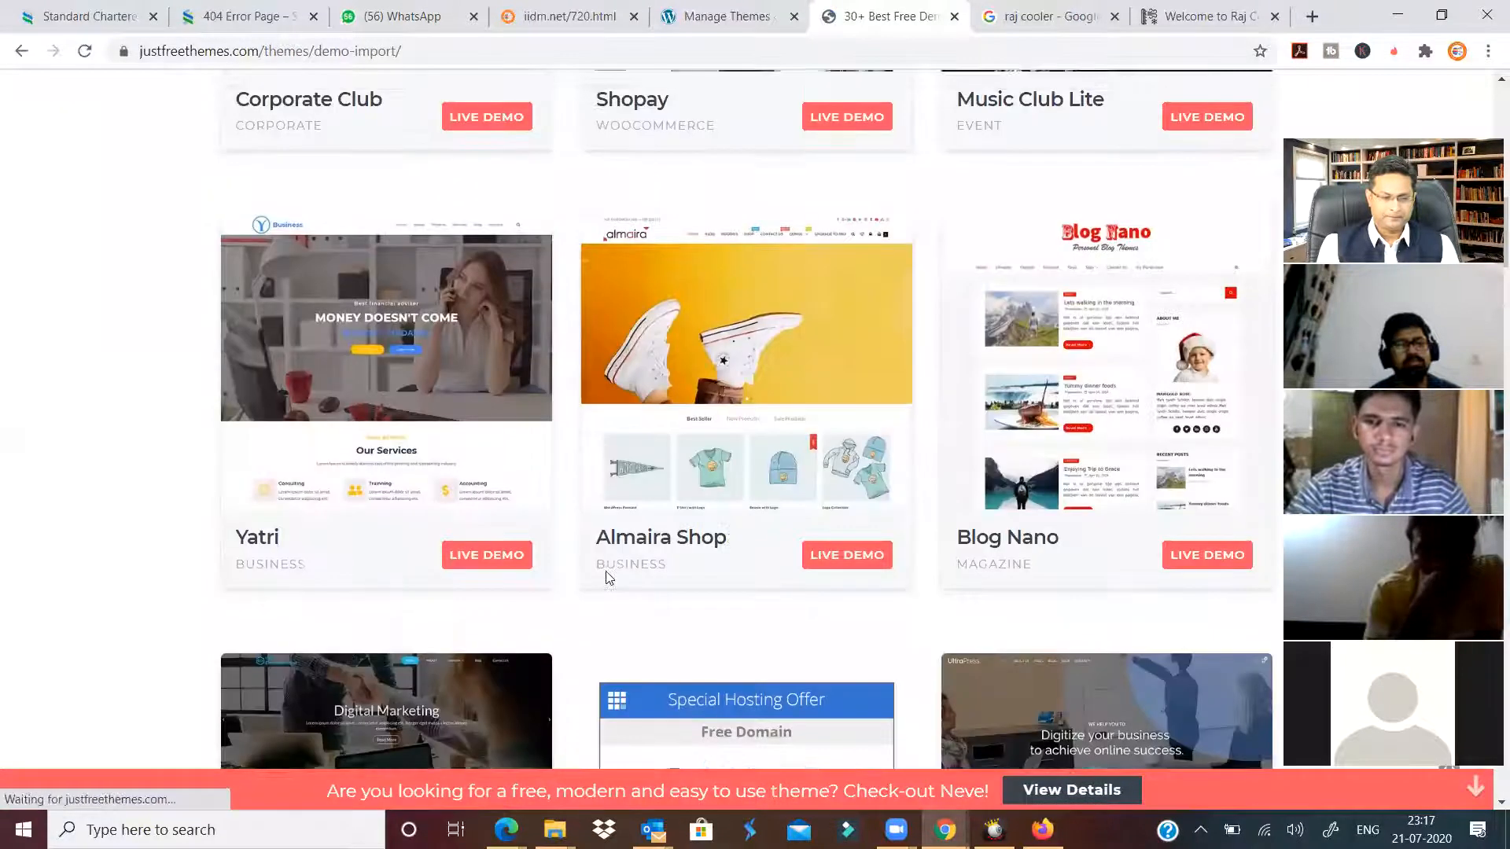
click(435, 366)
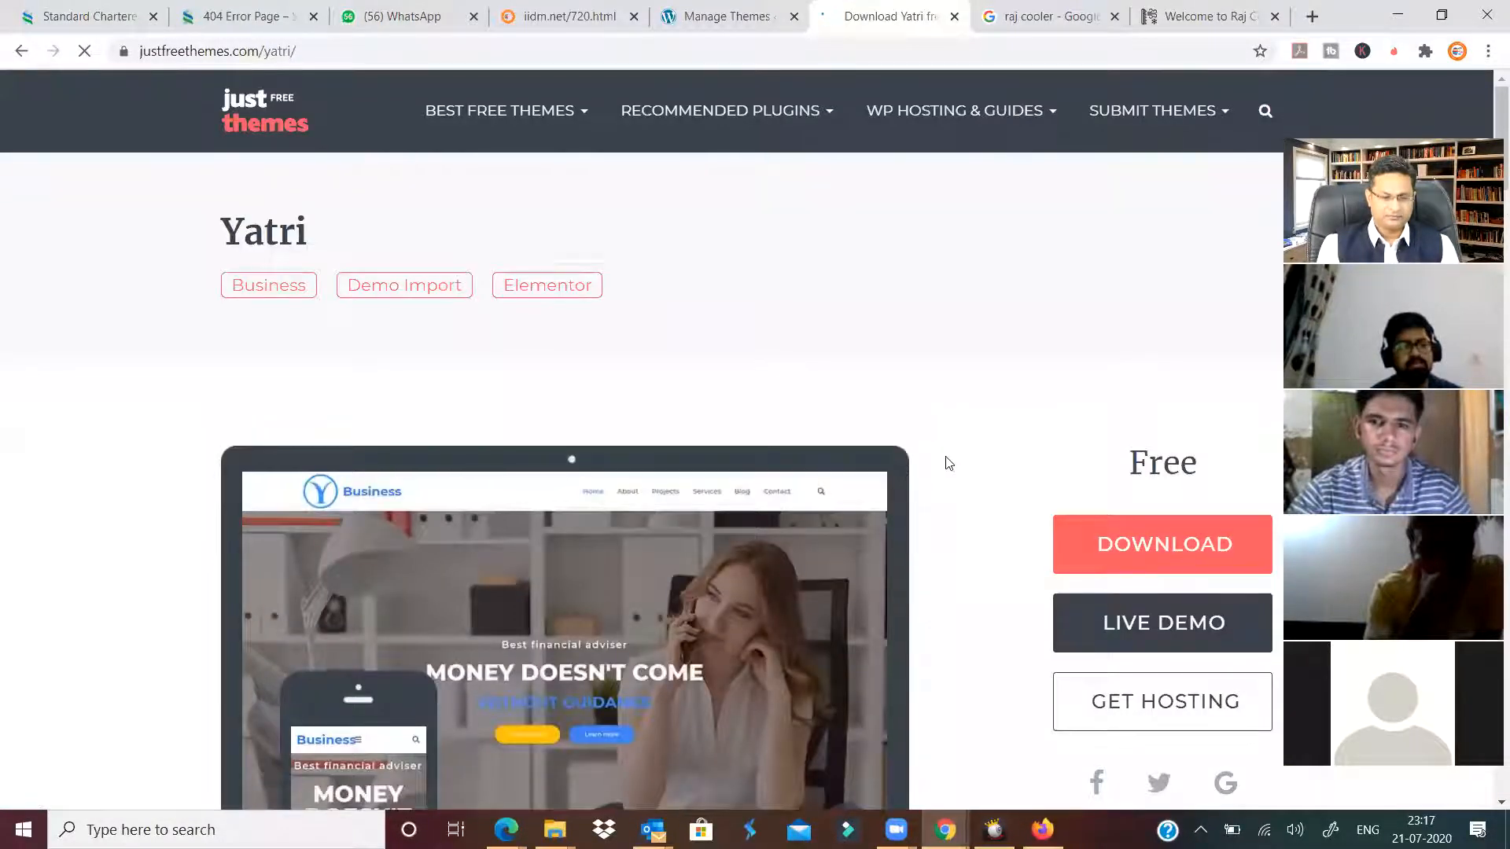
scroll(947, 460, down, 3)
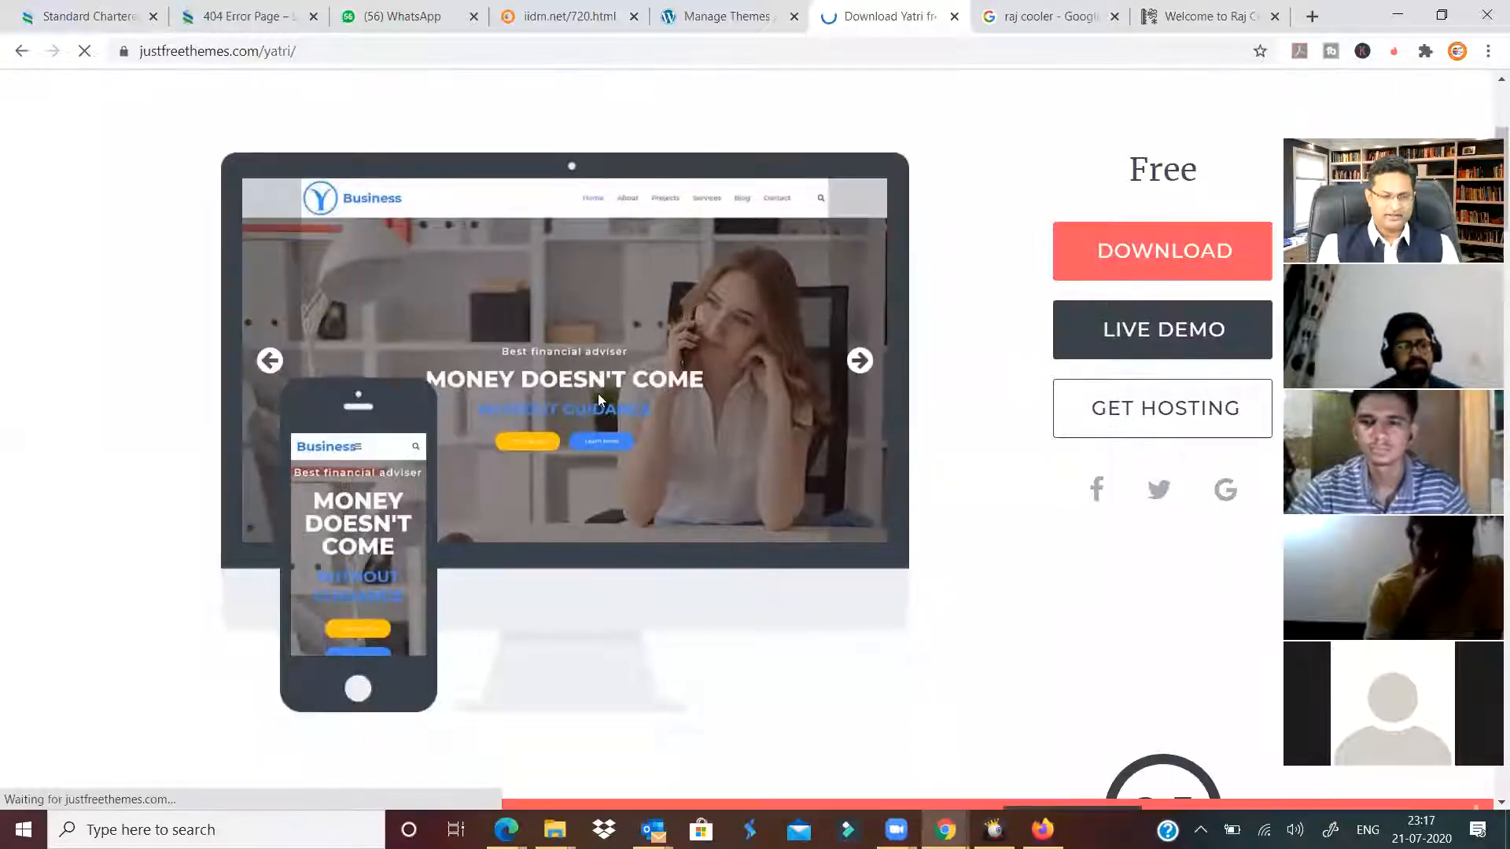
click(1175, 253)
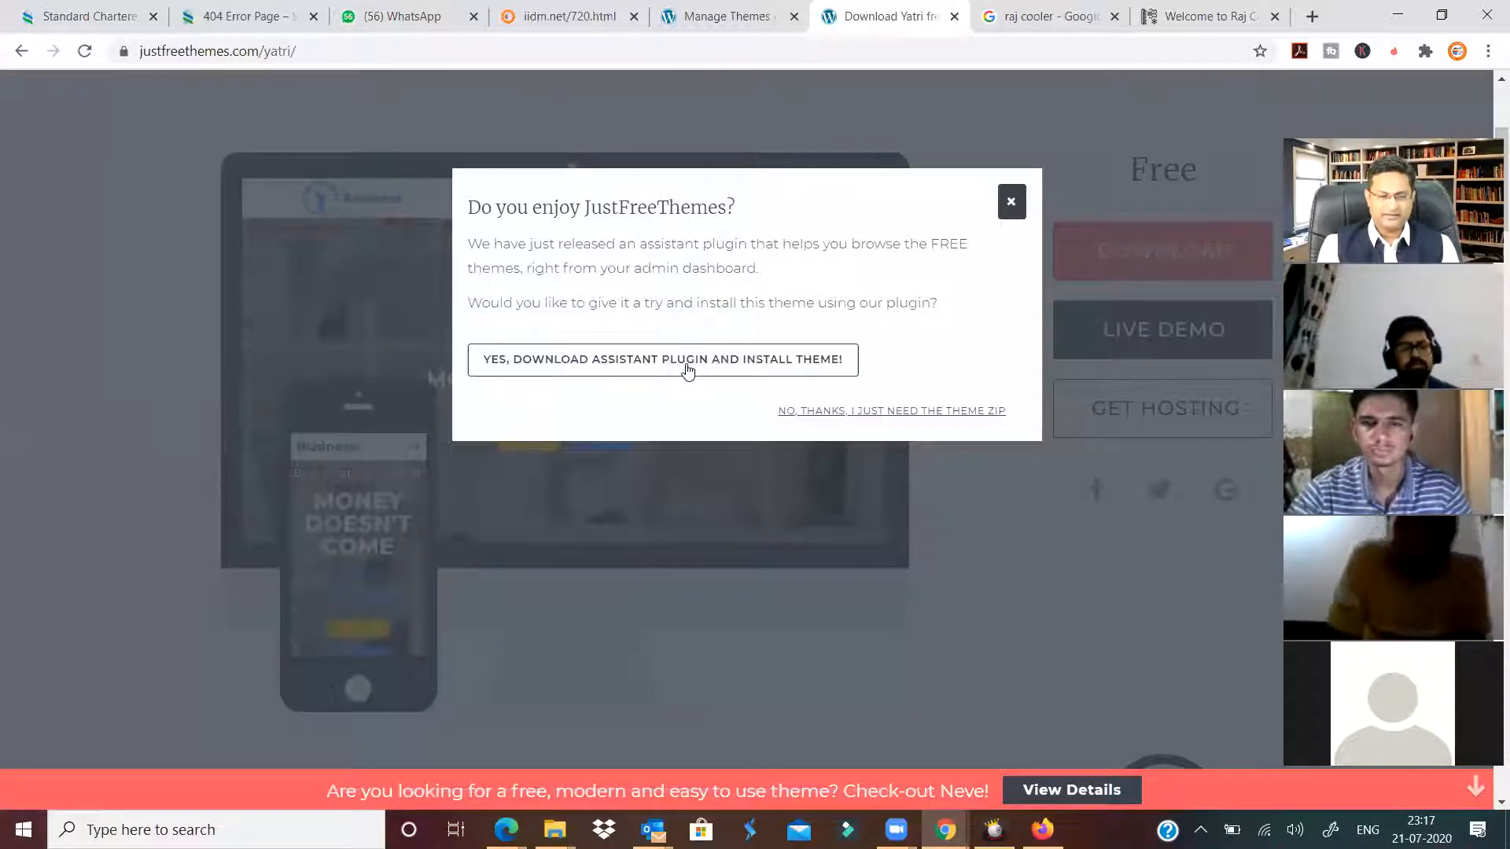
click(910, 412)
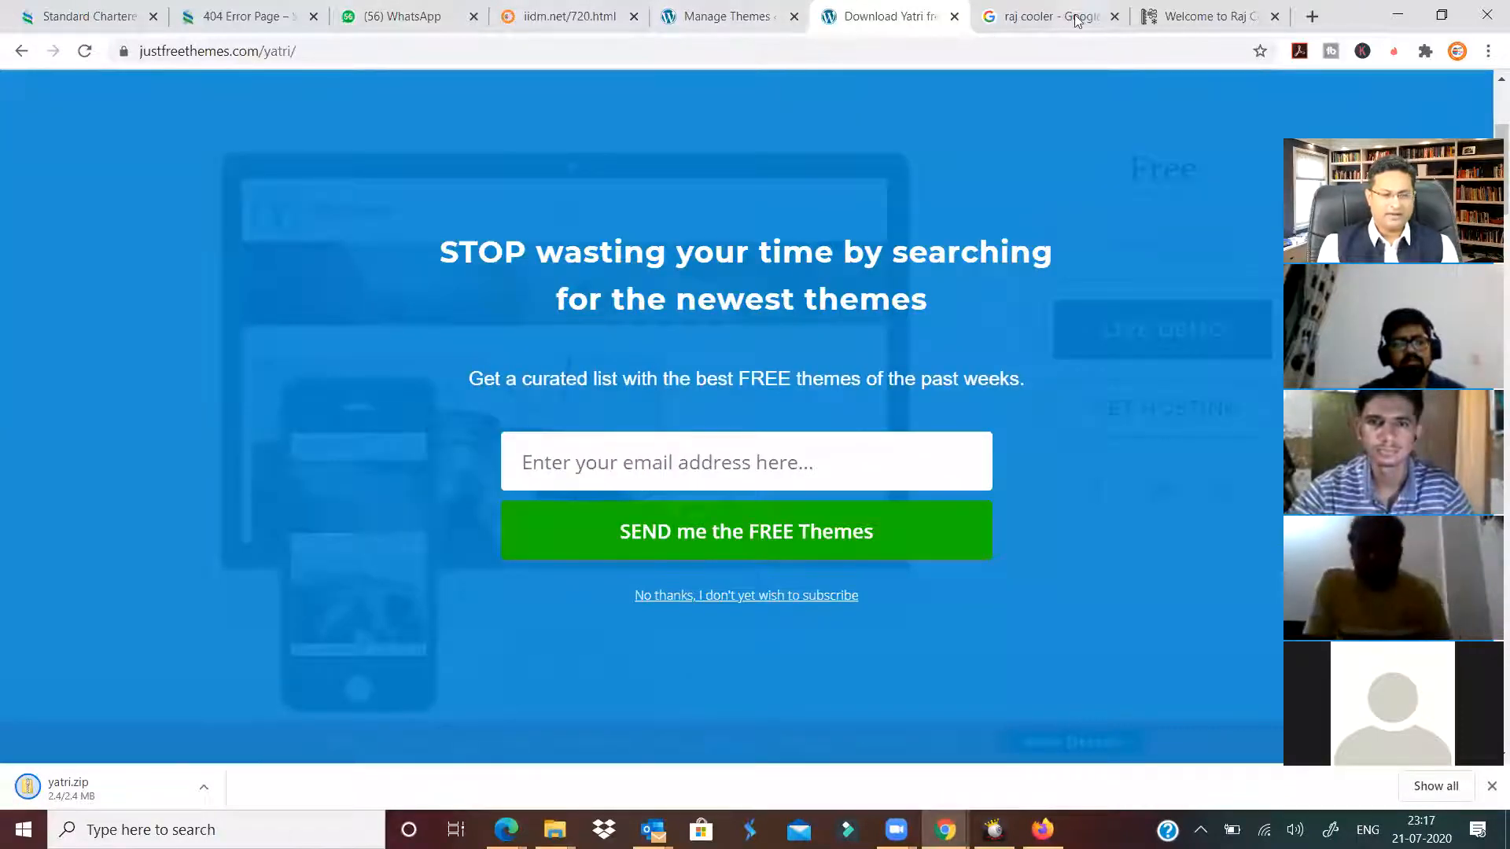
Return to the Themes admin and open the Upload Theme form under Add New Theme.
click(718, 15)
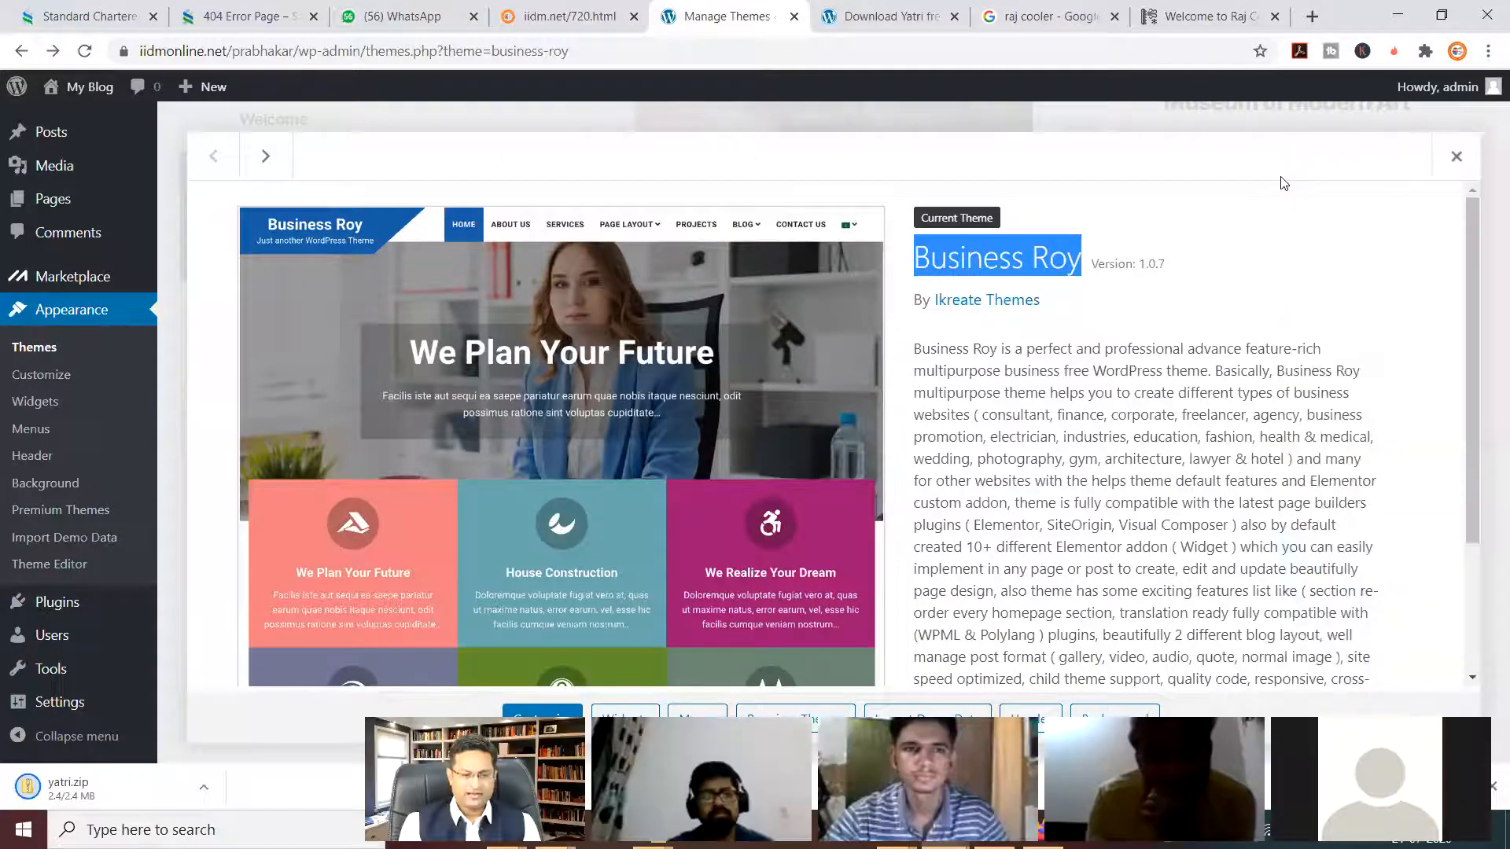
key(Escape)
scroll(483, 505, up, 5)
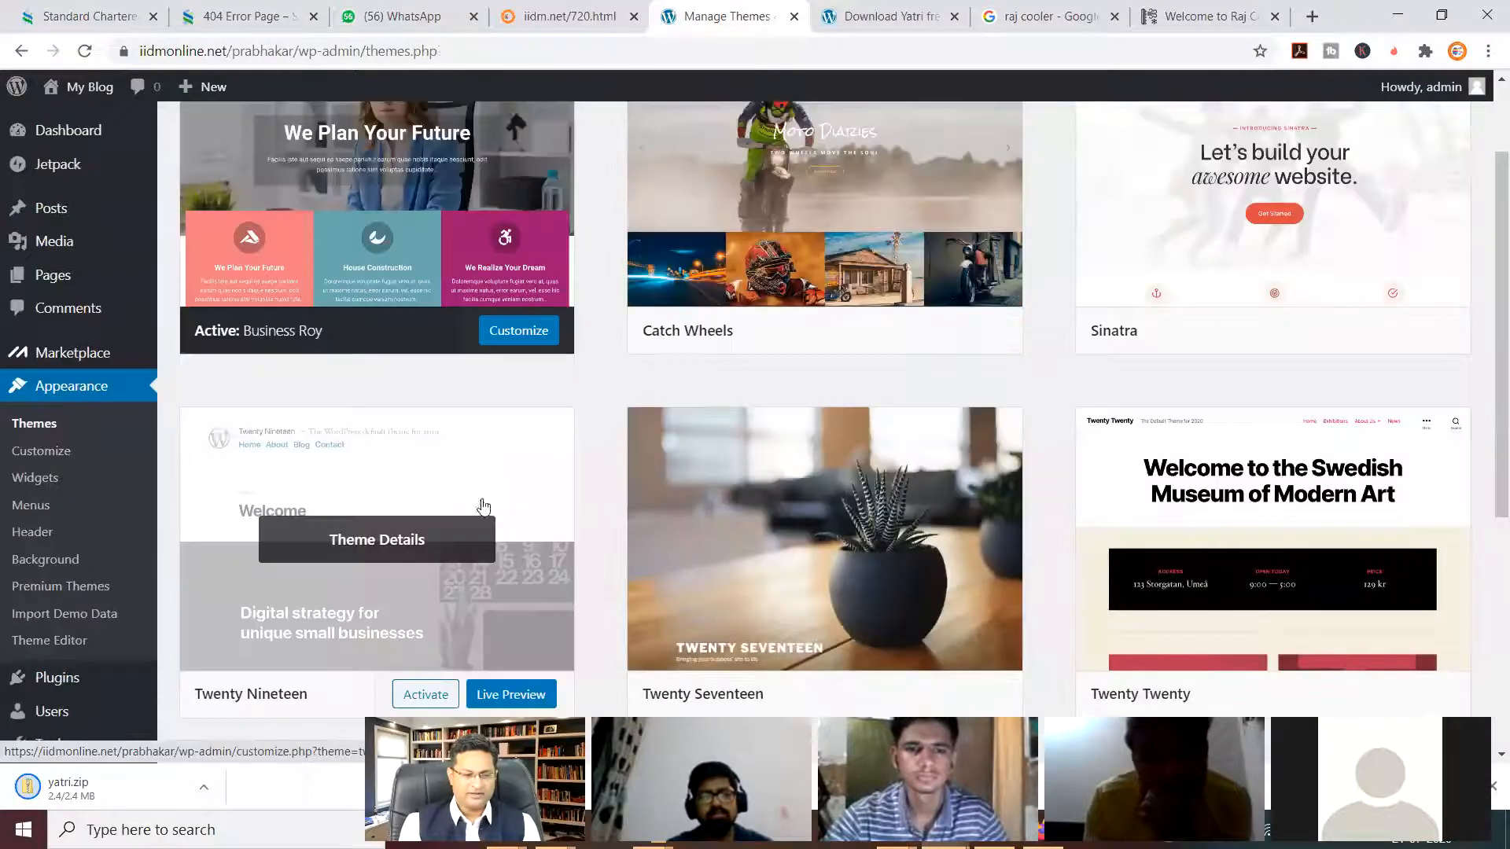
scroll(484, 506, up, 2)
scroll(384, 511, down, 6)
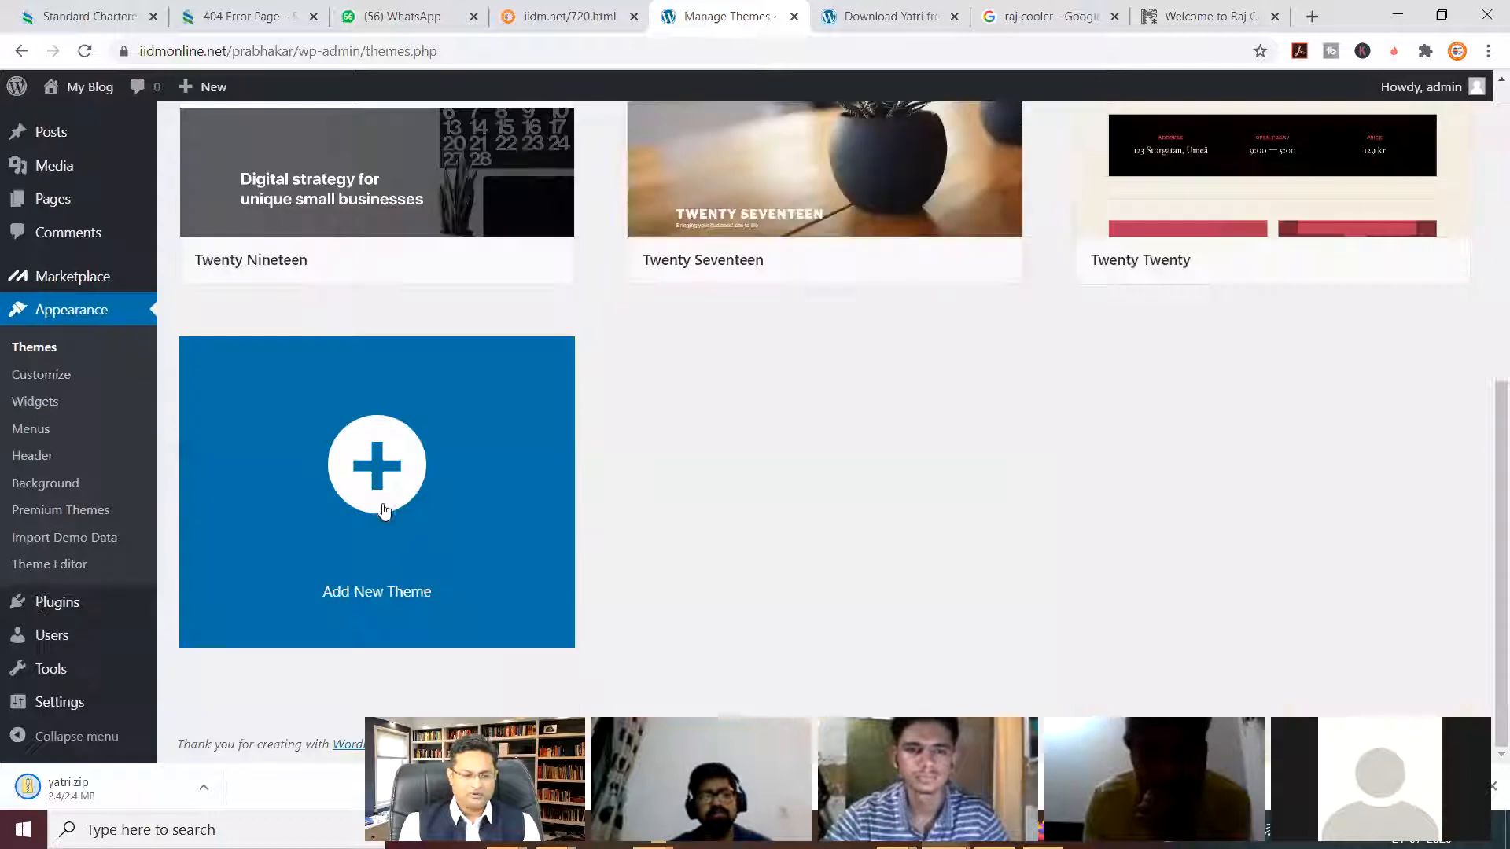
click(382, 493)
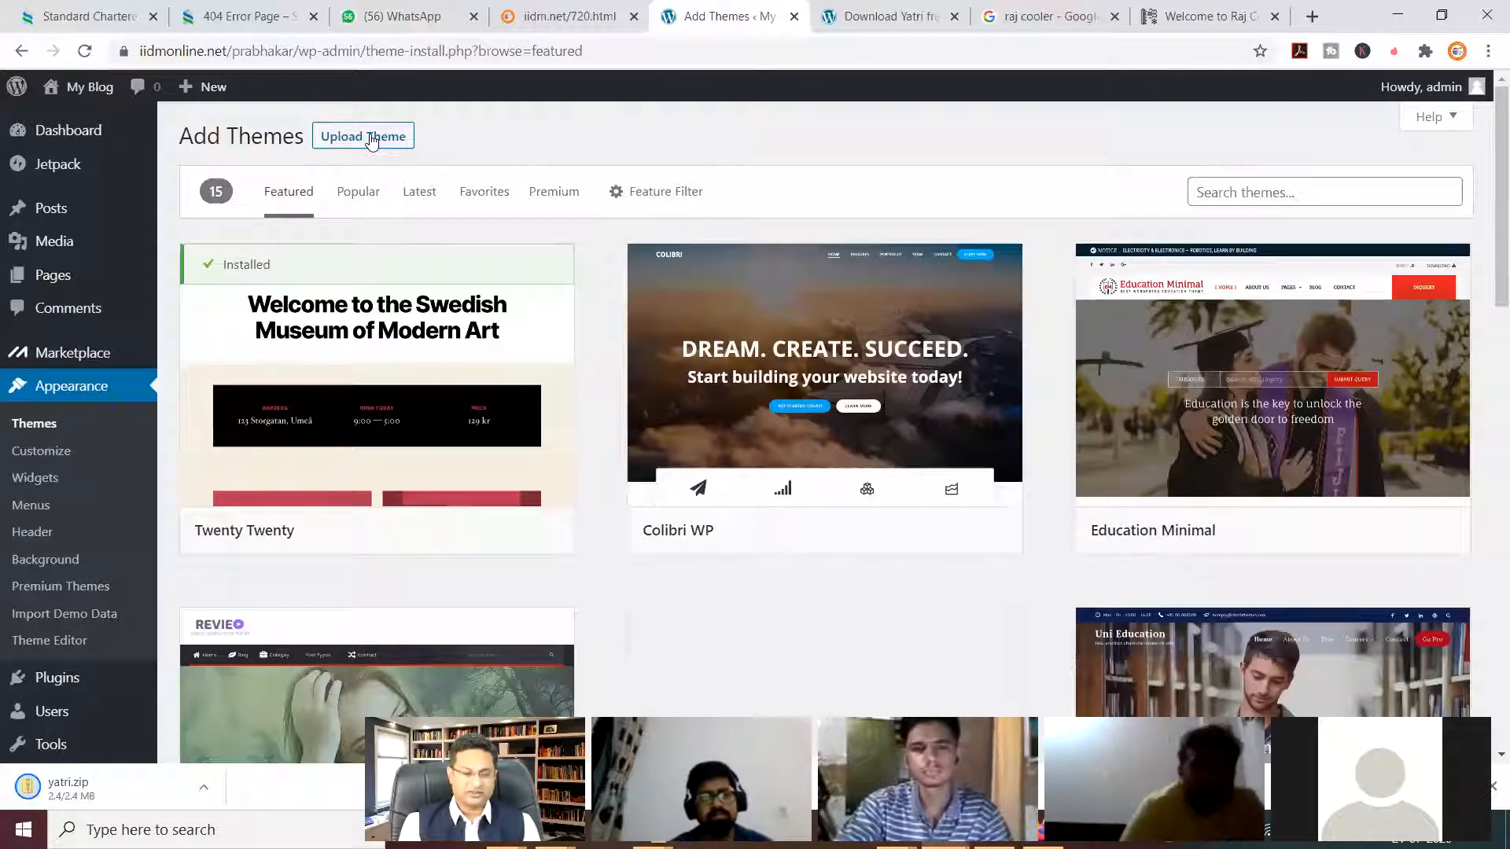
click(372, 140)
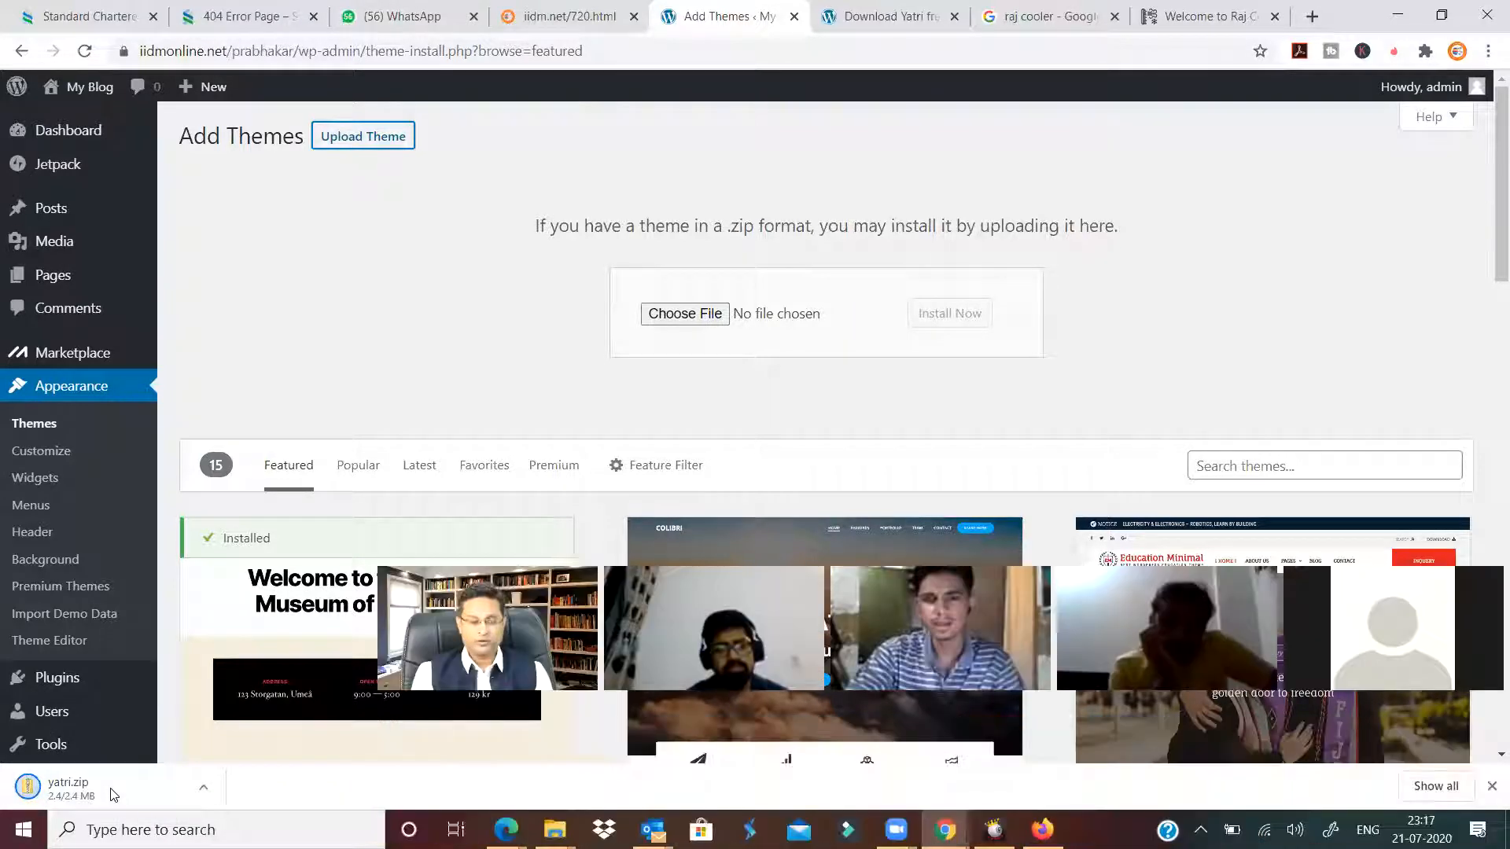
Choose yatri.zip from the Downloads folder and install it.
click(693, 317)
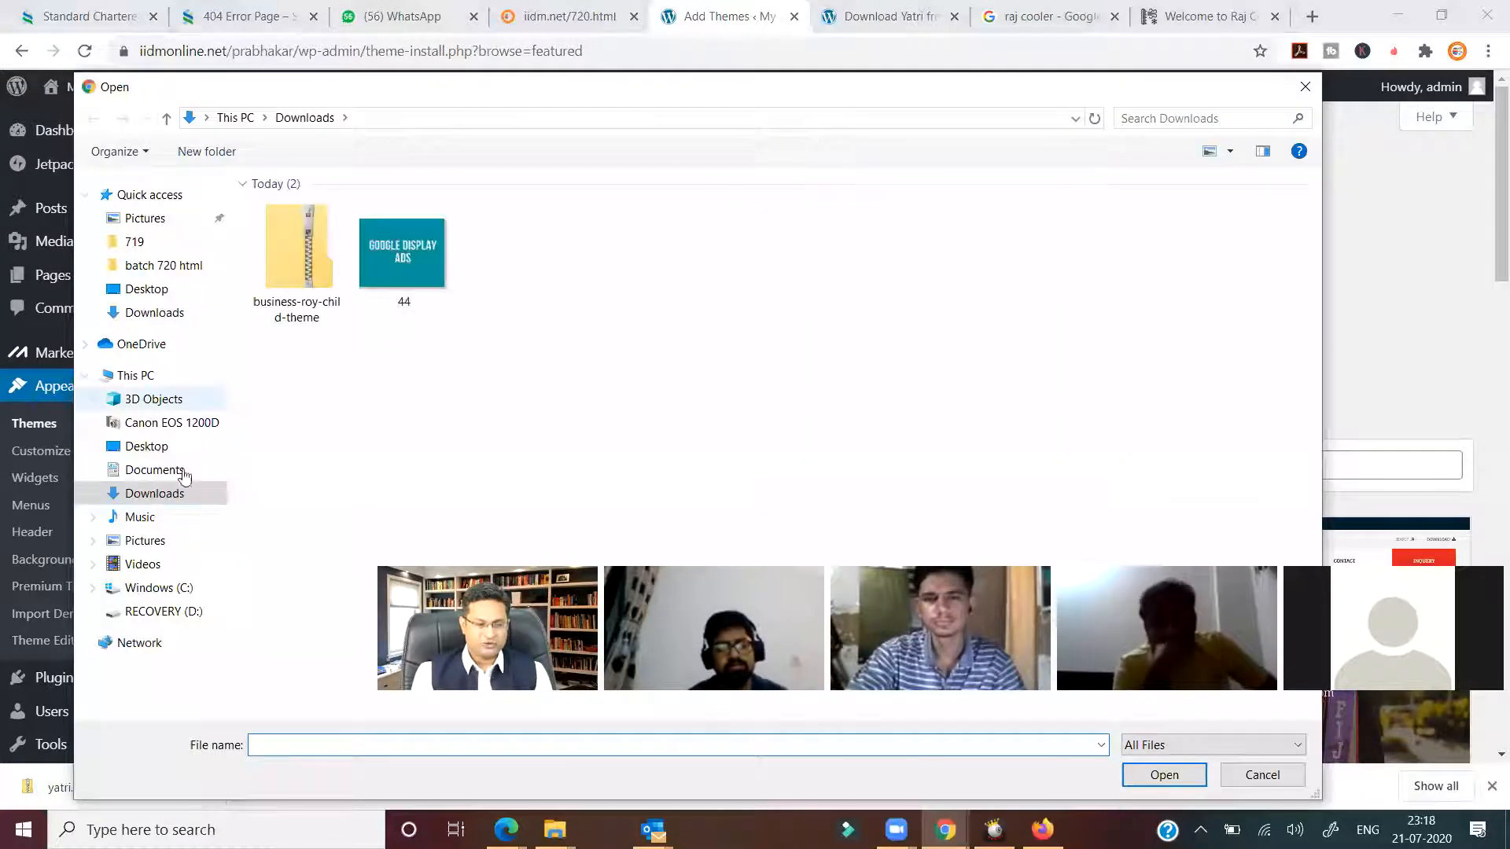
click(197, 312)
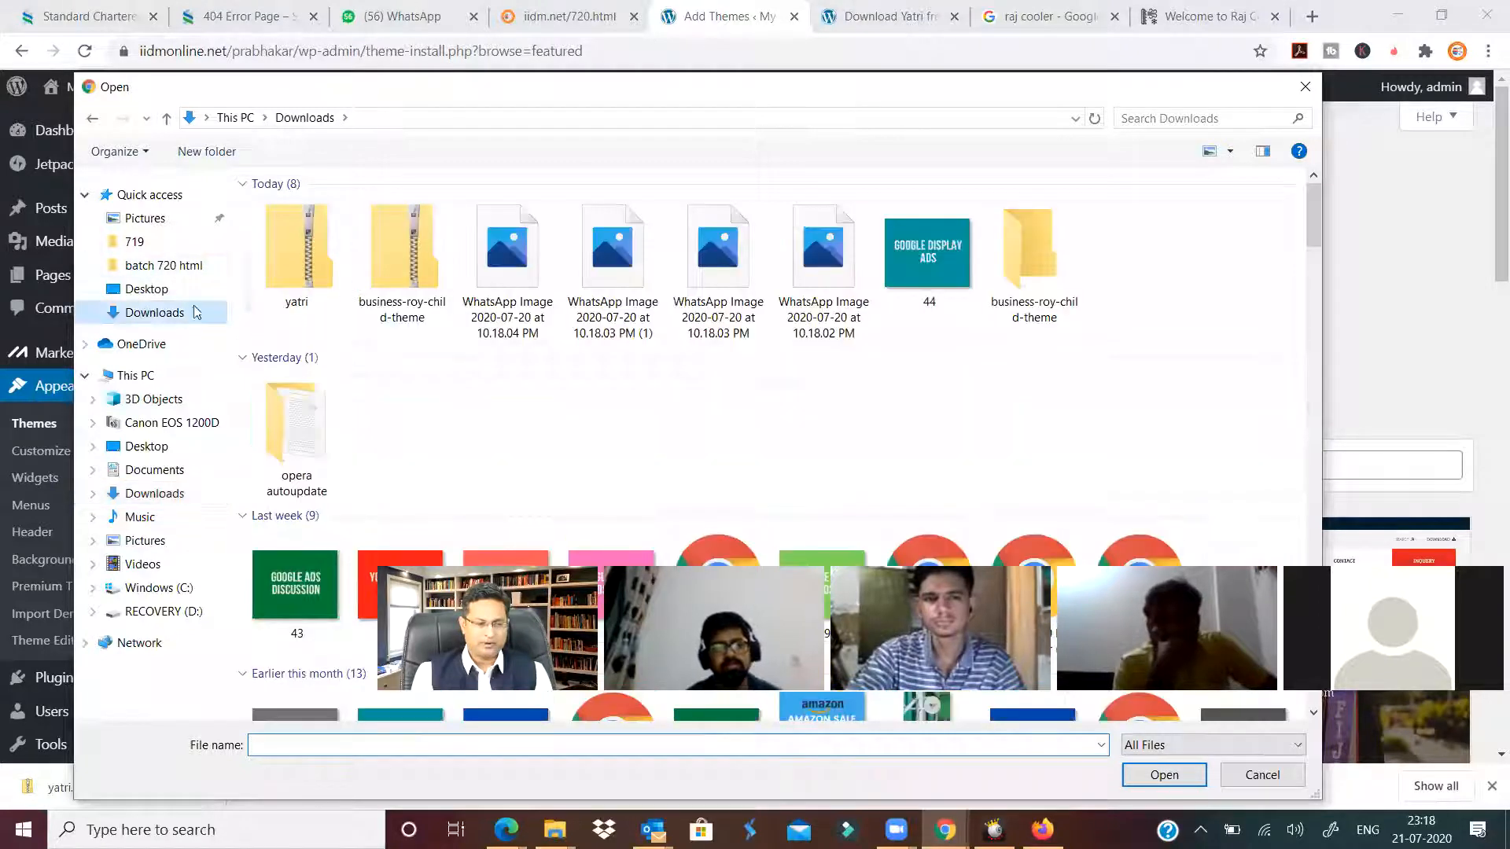
click(315, 249)
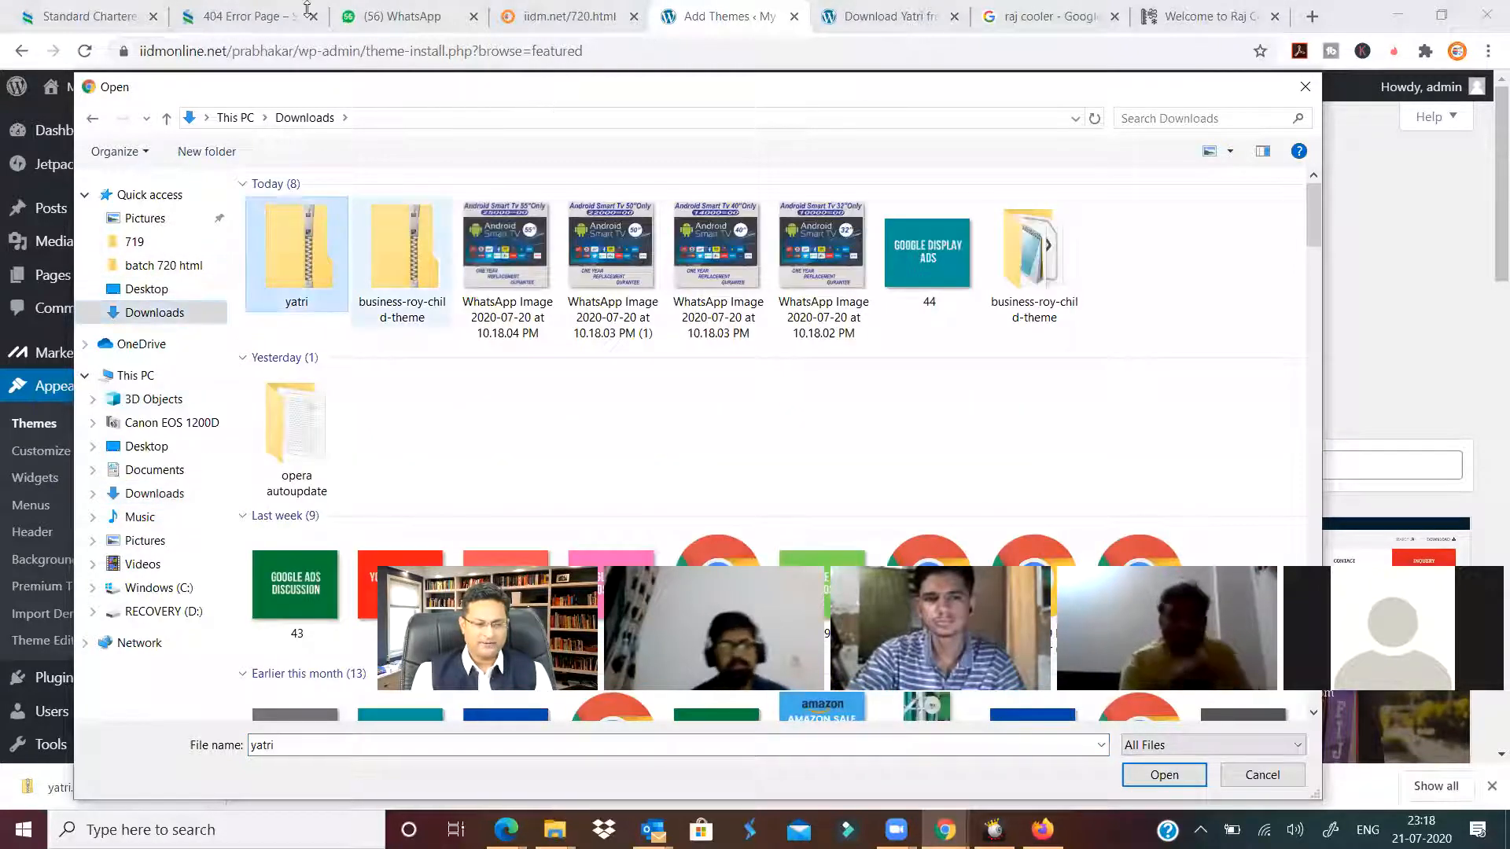
drag(546, 80, 307, 9)
click(944, 702)
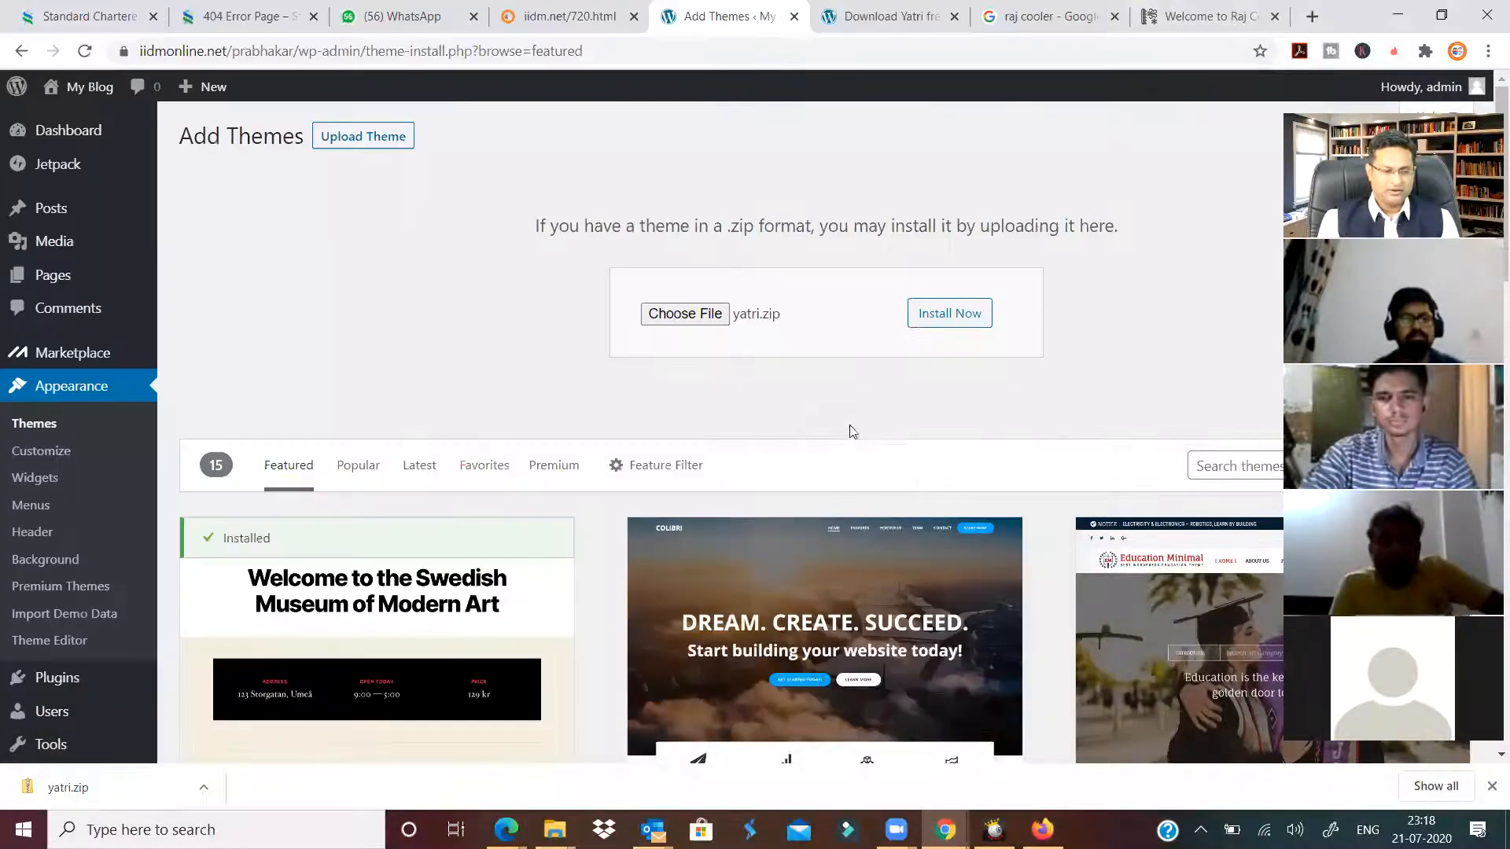
click(932, 319)
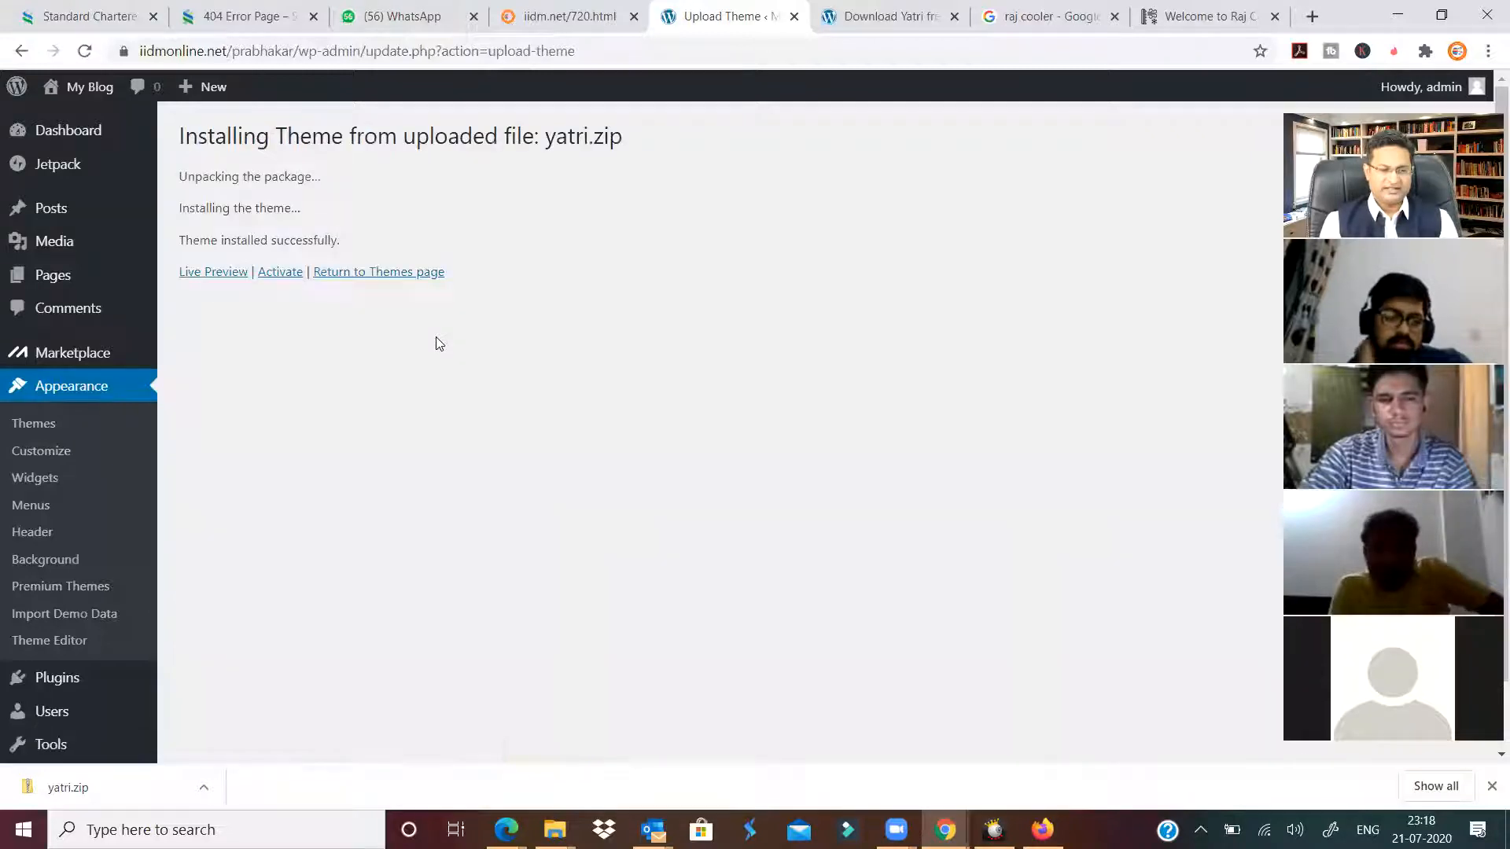
Activate the newly installed Yatri theme and open its theme details.
click(280, 272)
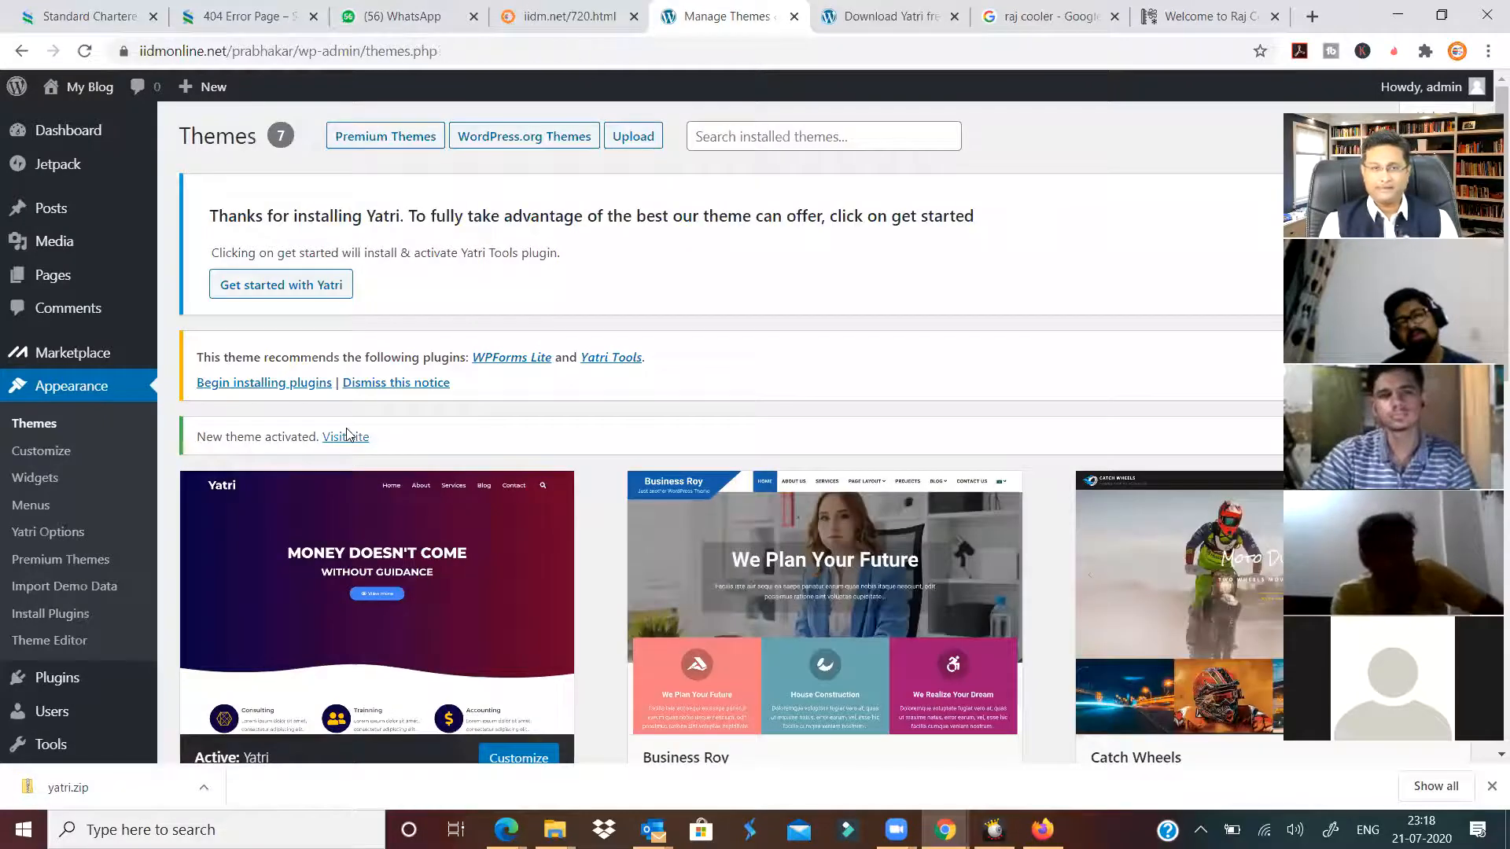
scroll(322, 472, down, 4)
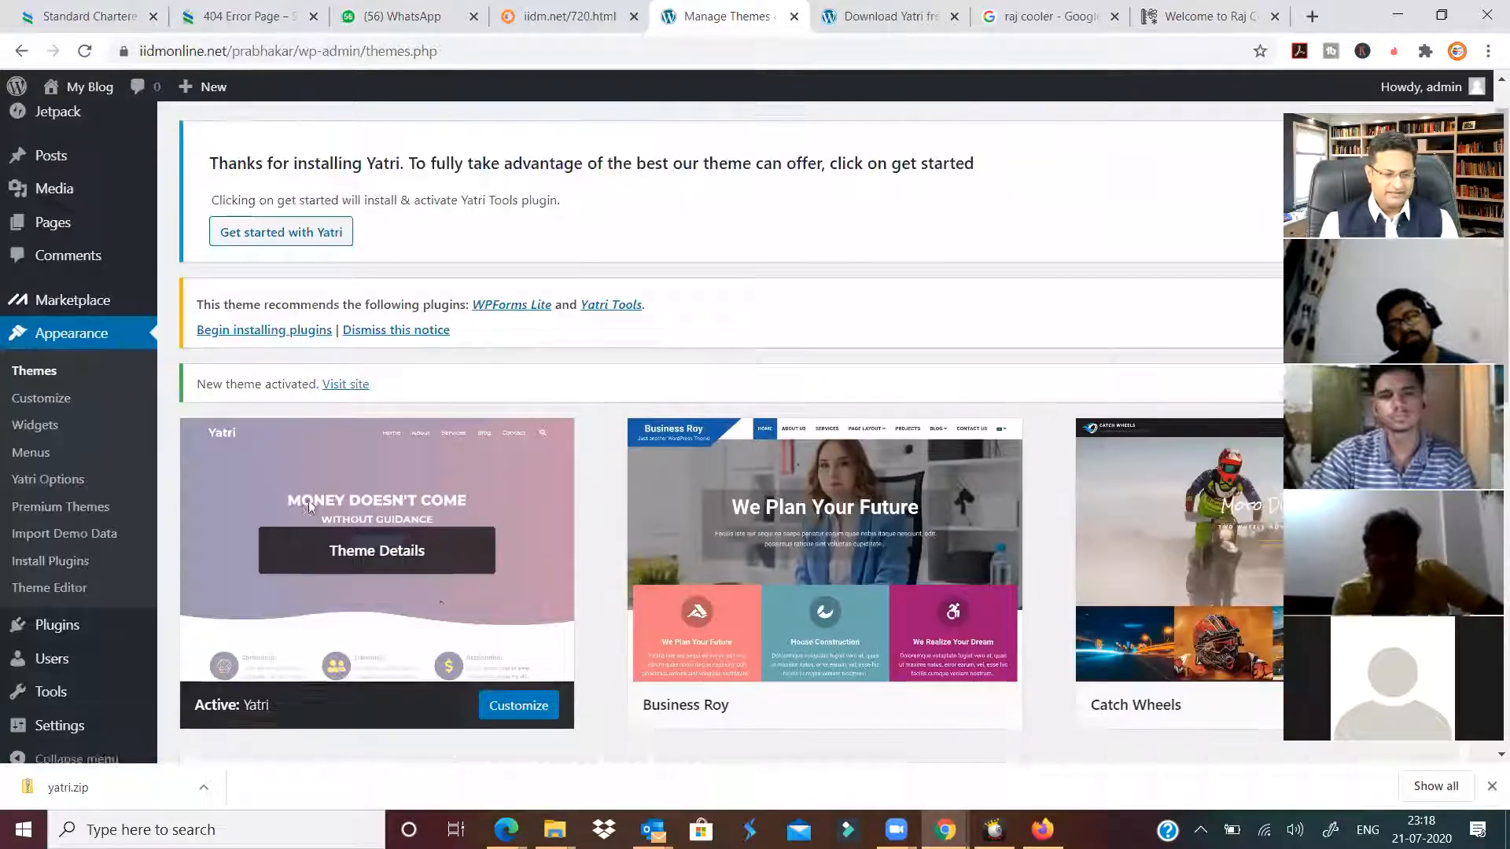
click(333, 398)
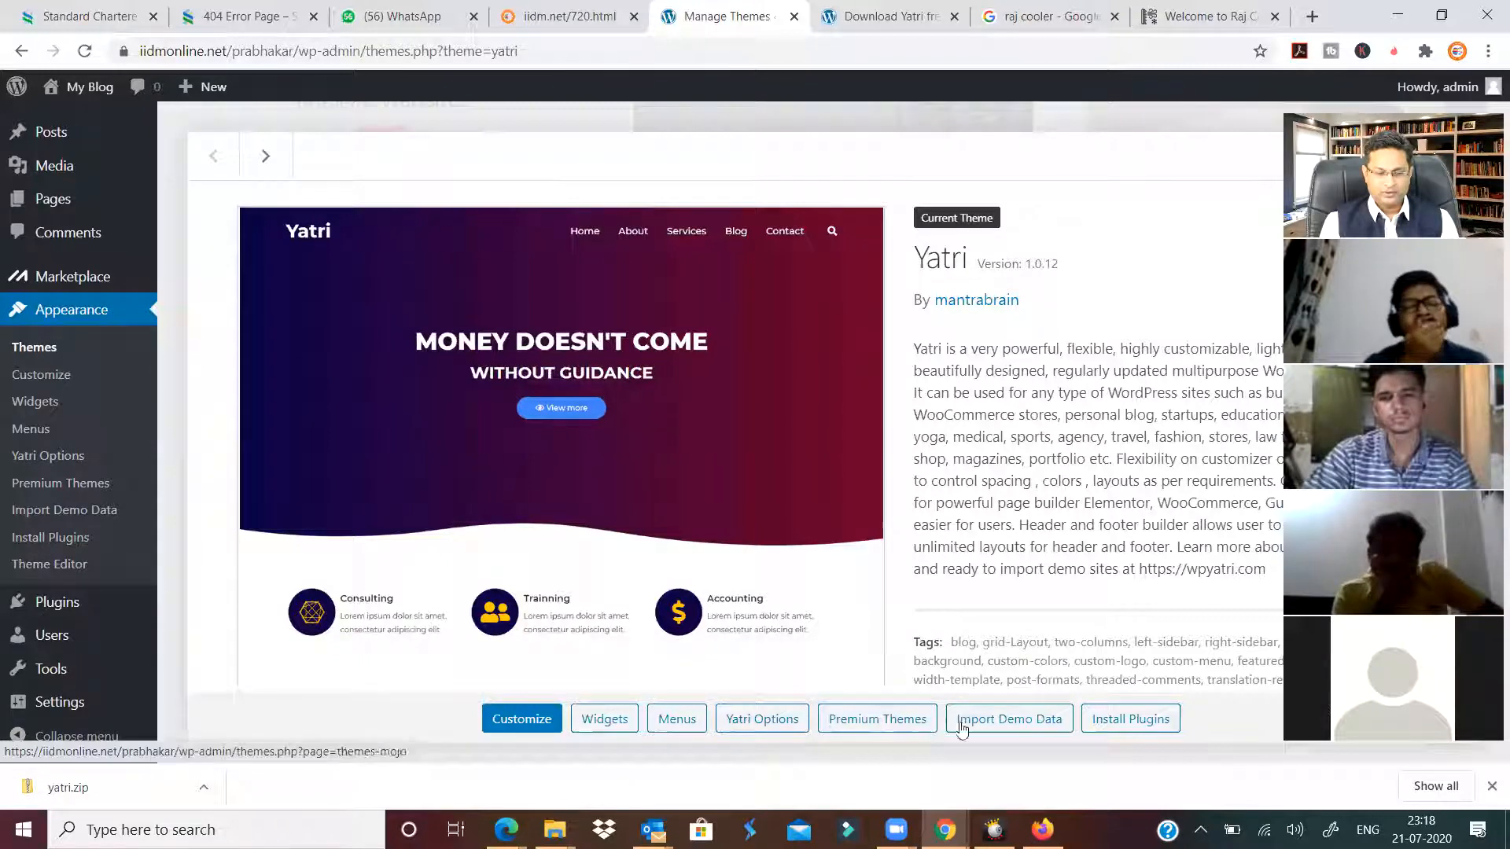
View the Import Demo Data page, then go back to the Yatri theme details.
click(999, 727)
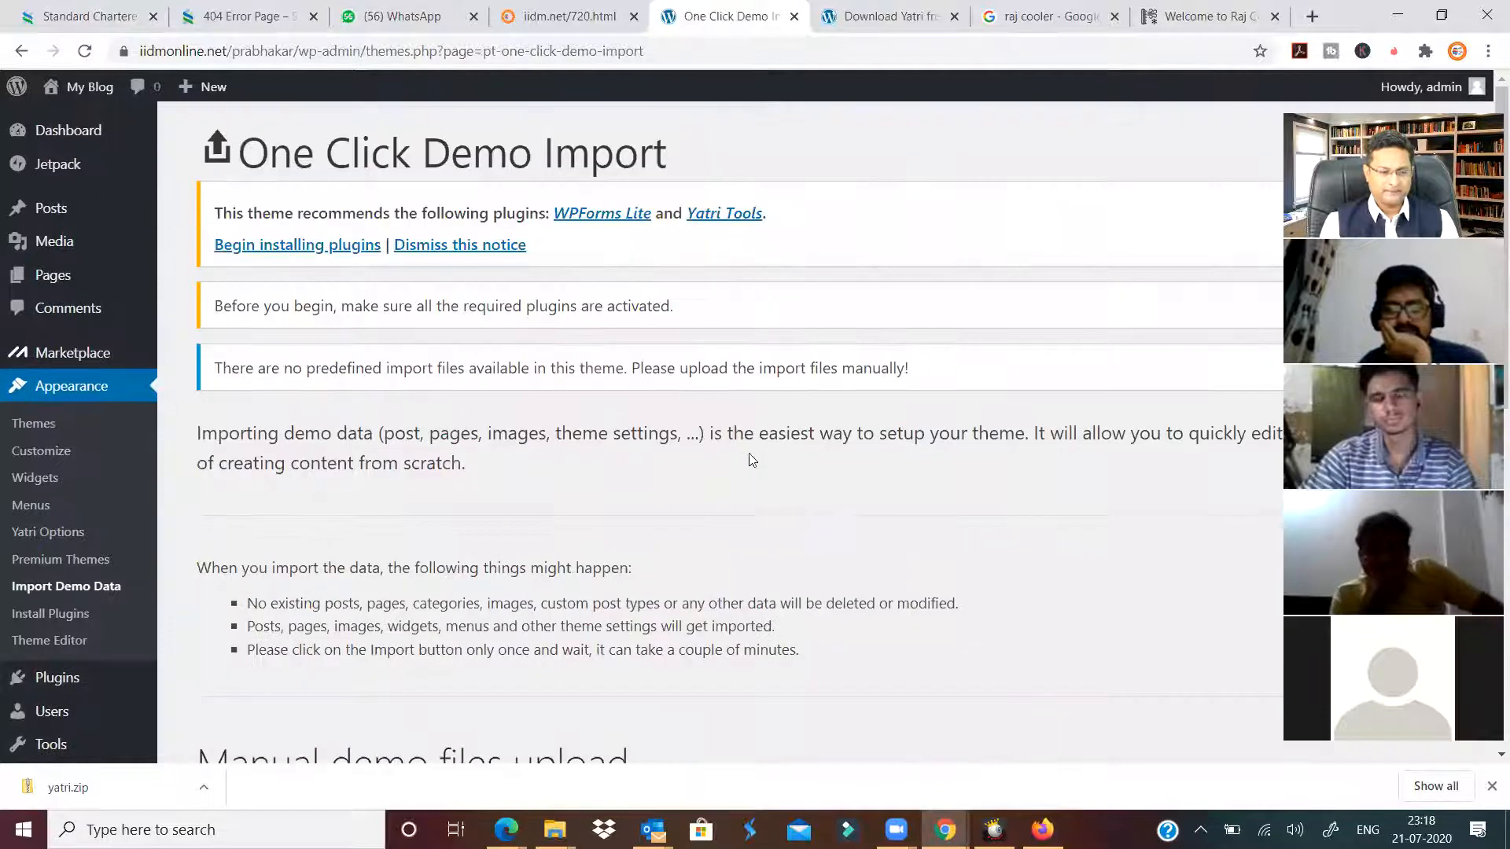
scroll(730, 493, down, 1)
scroll(730, 493, down, 4)
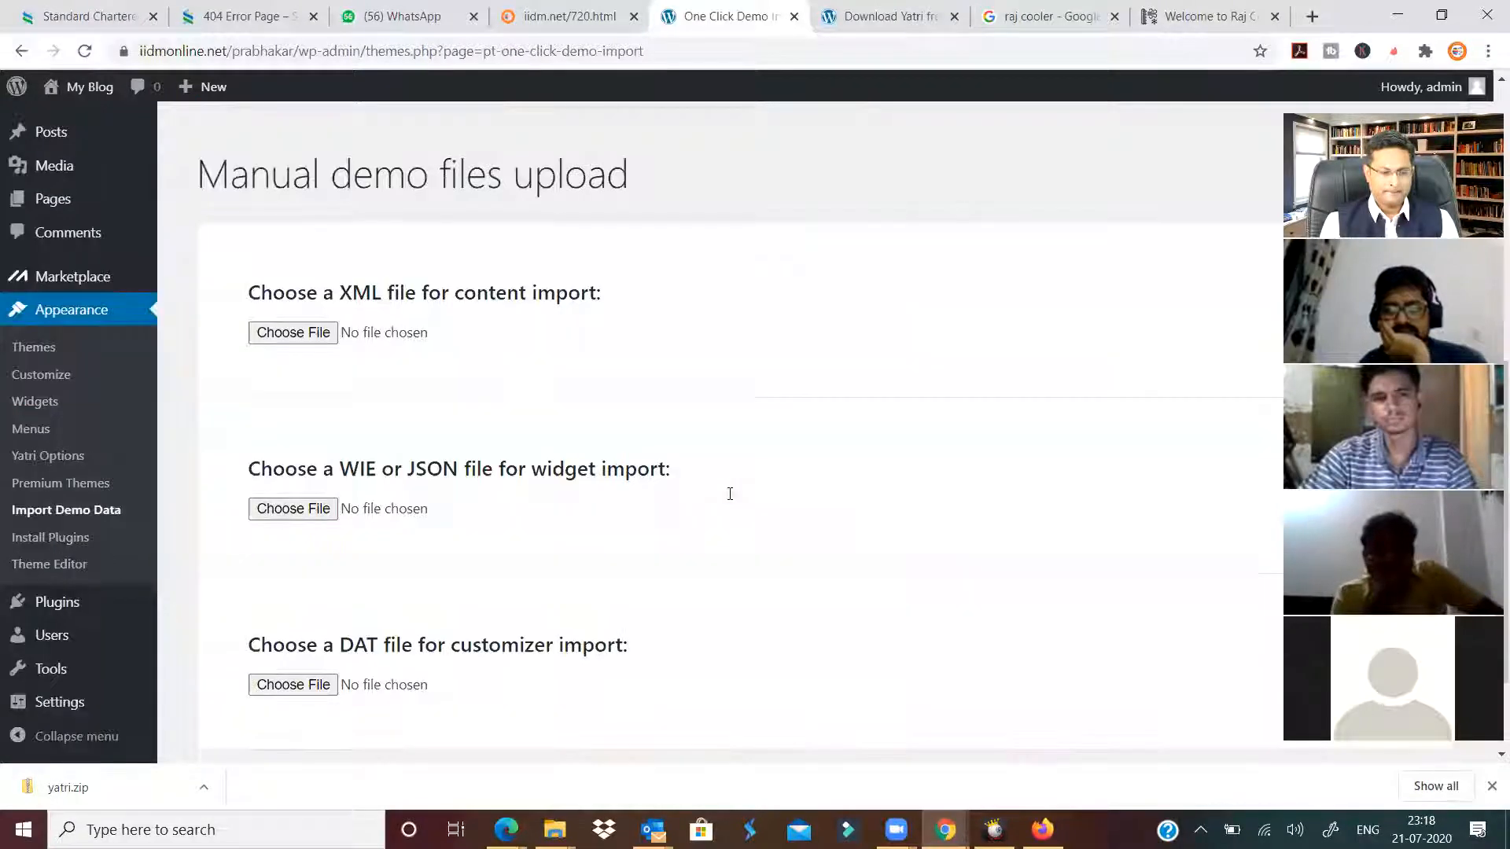
click(21, 51)
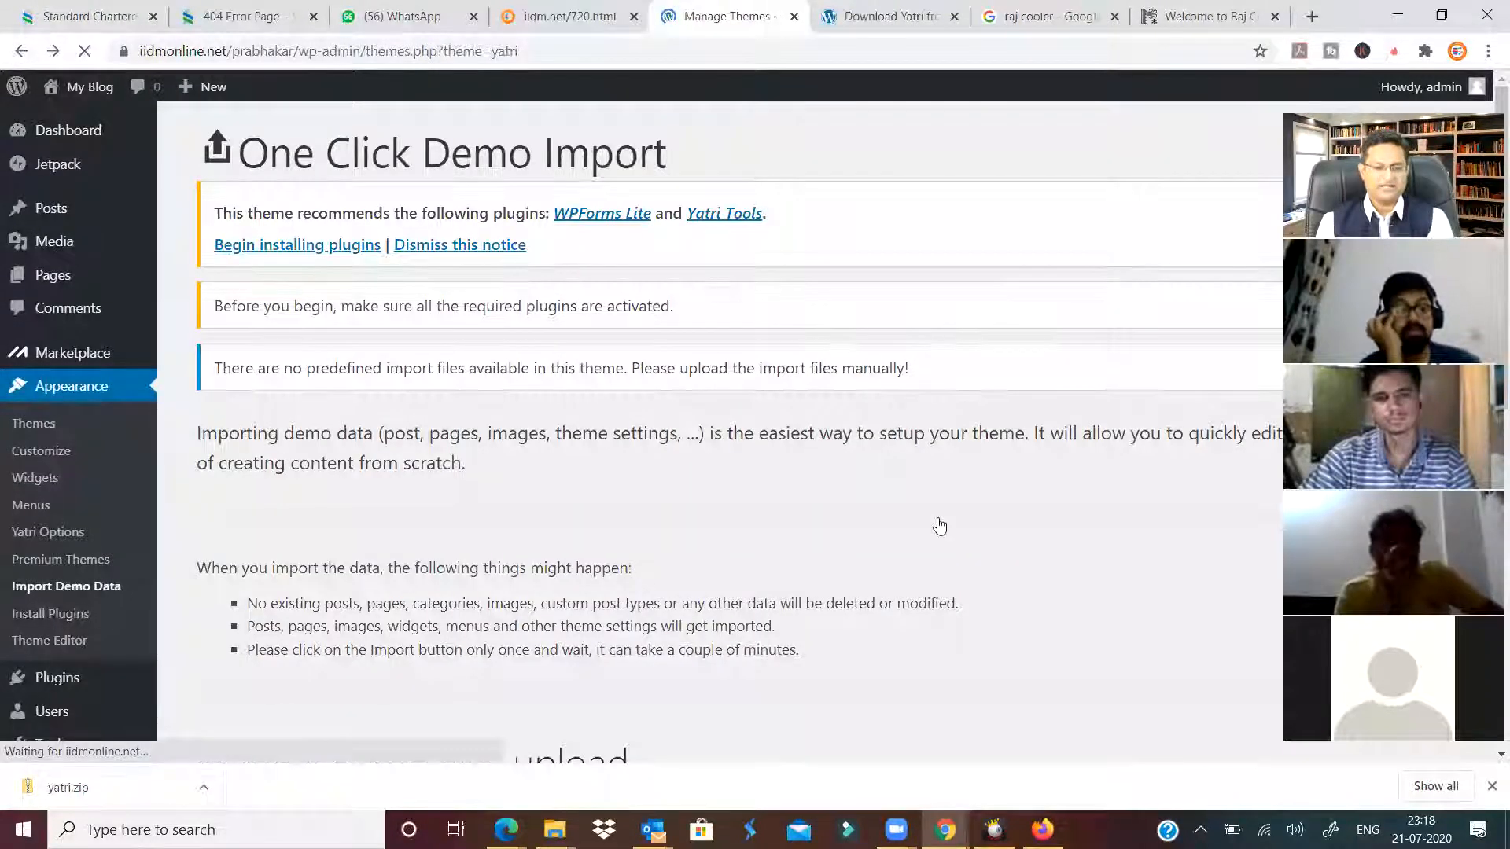
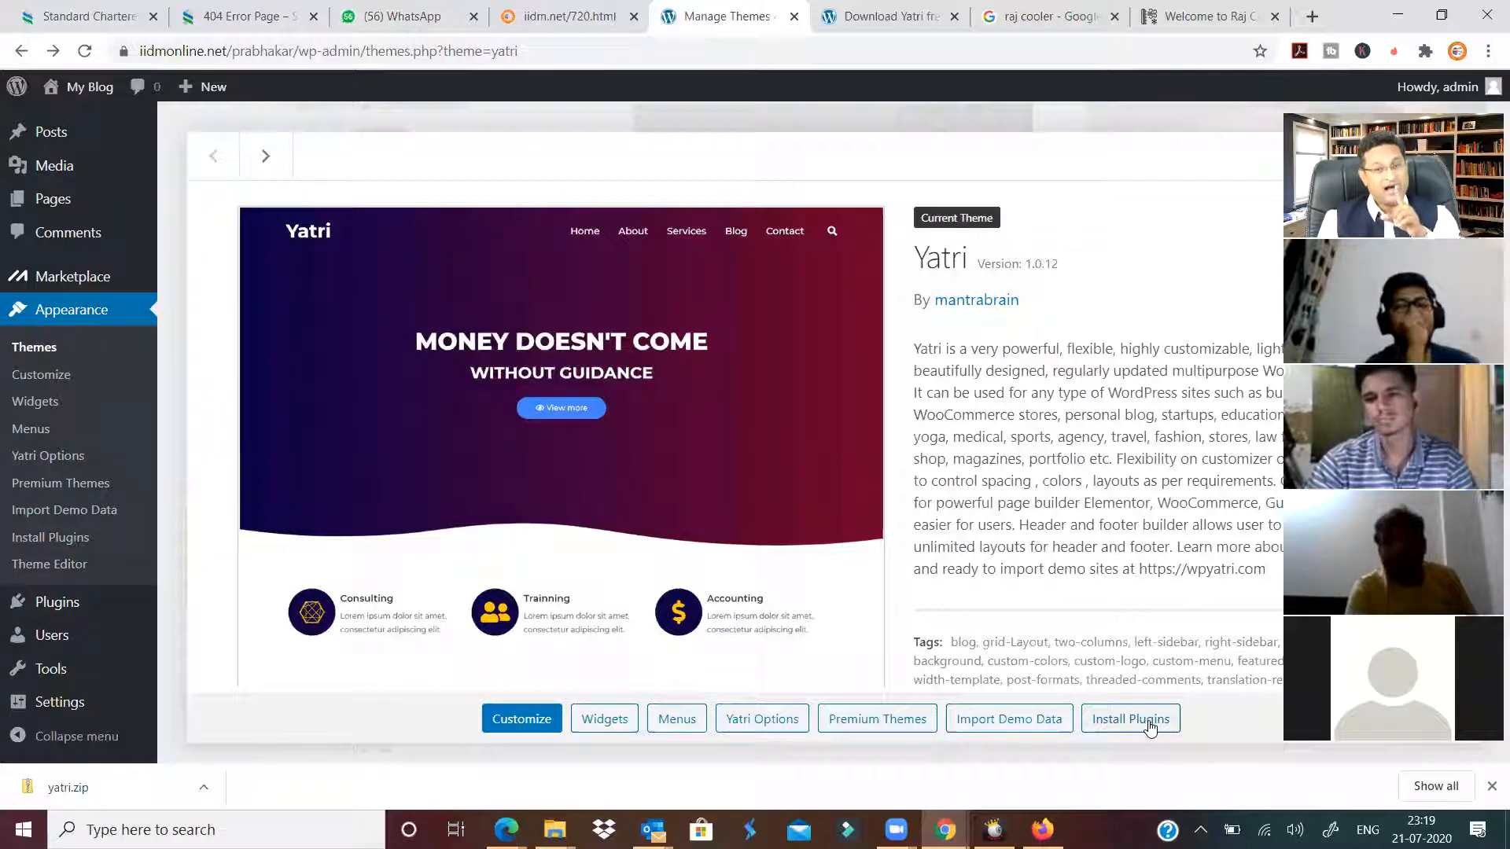
Check the plugins Yatri recommends, then go to the Marketplace themes listing.
click(1151, 729)
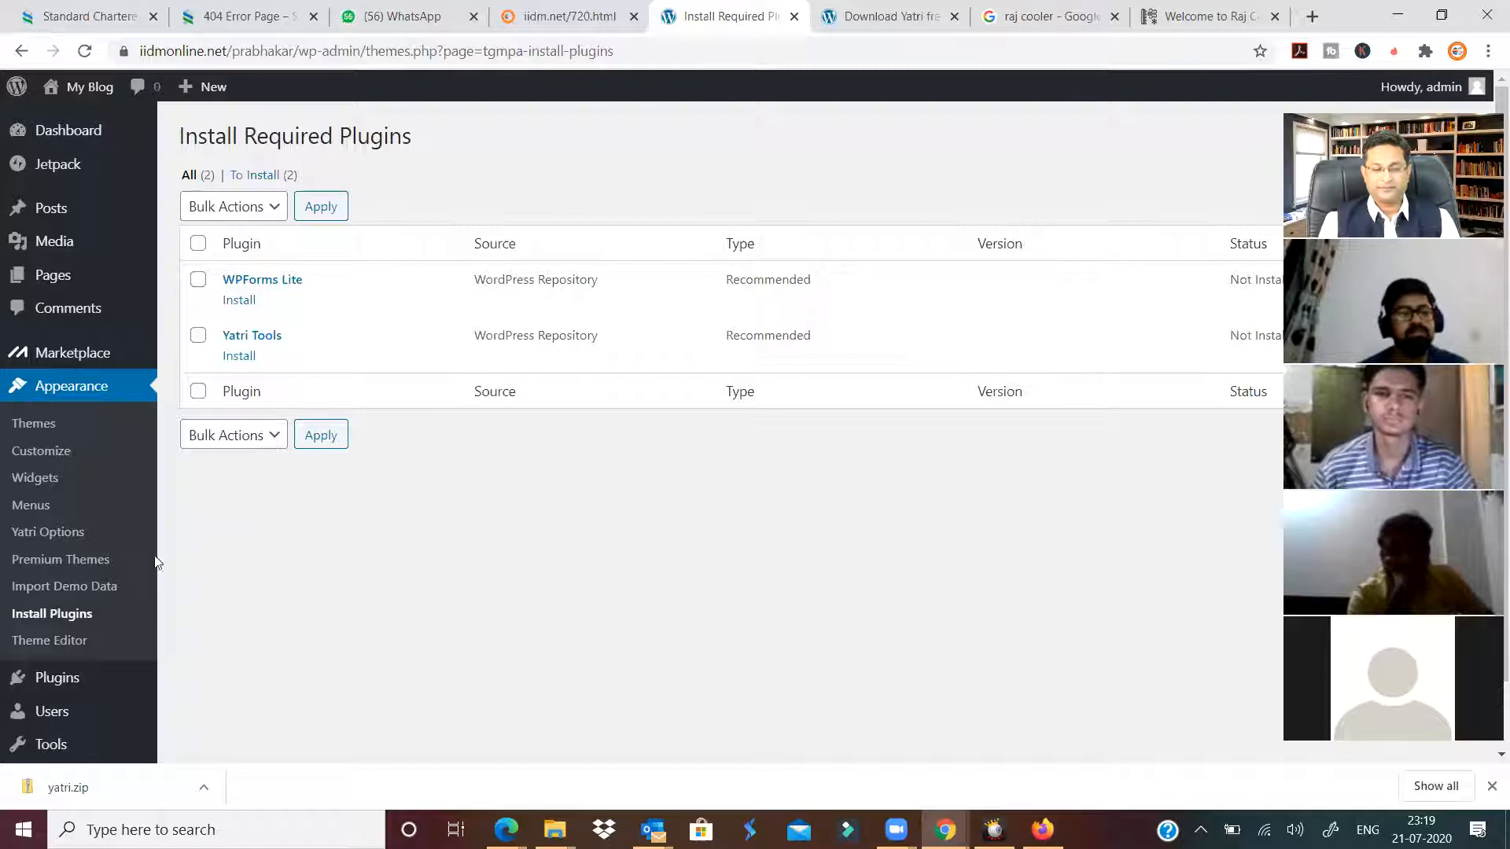
click(62, 568)
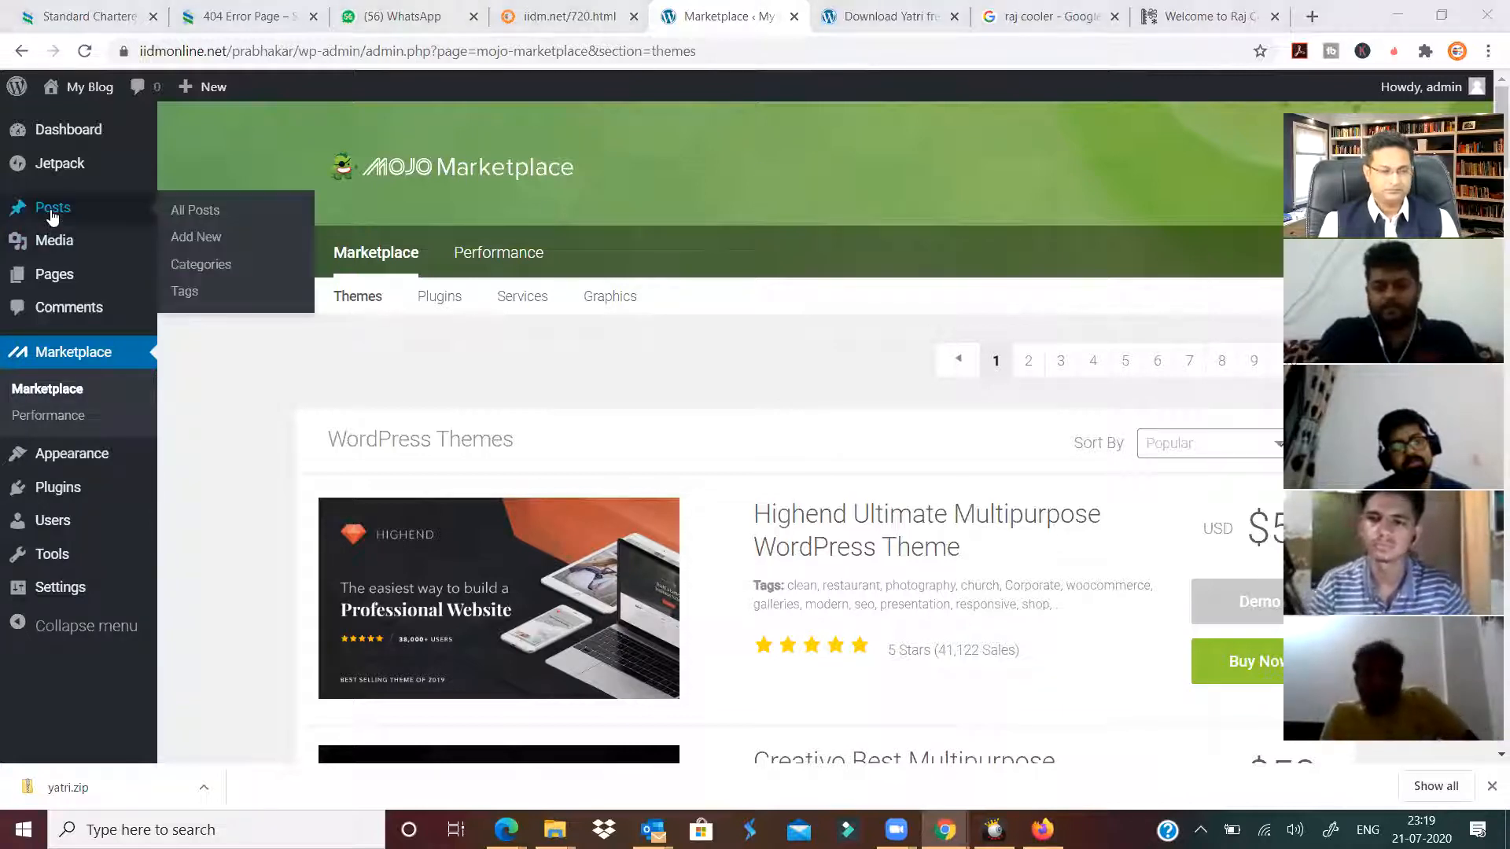
Pass through Appearance, then open Plugins > Add New and focus the plugin search box.
mouse_move(67, 459)
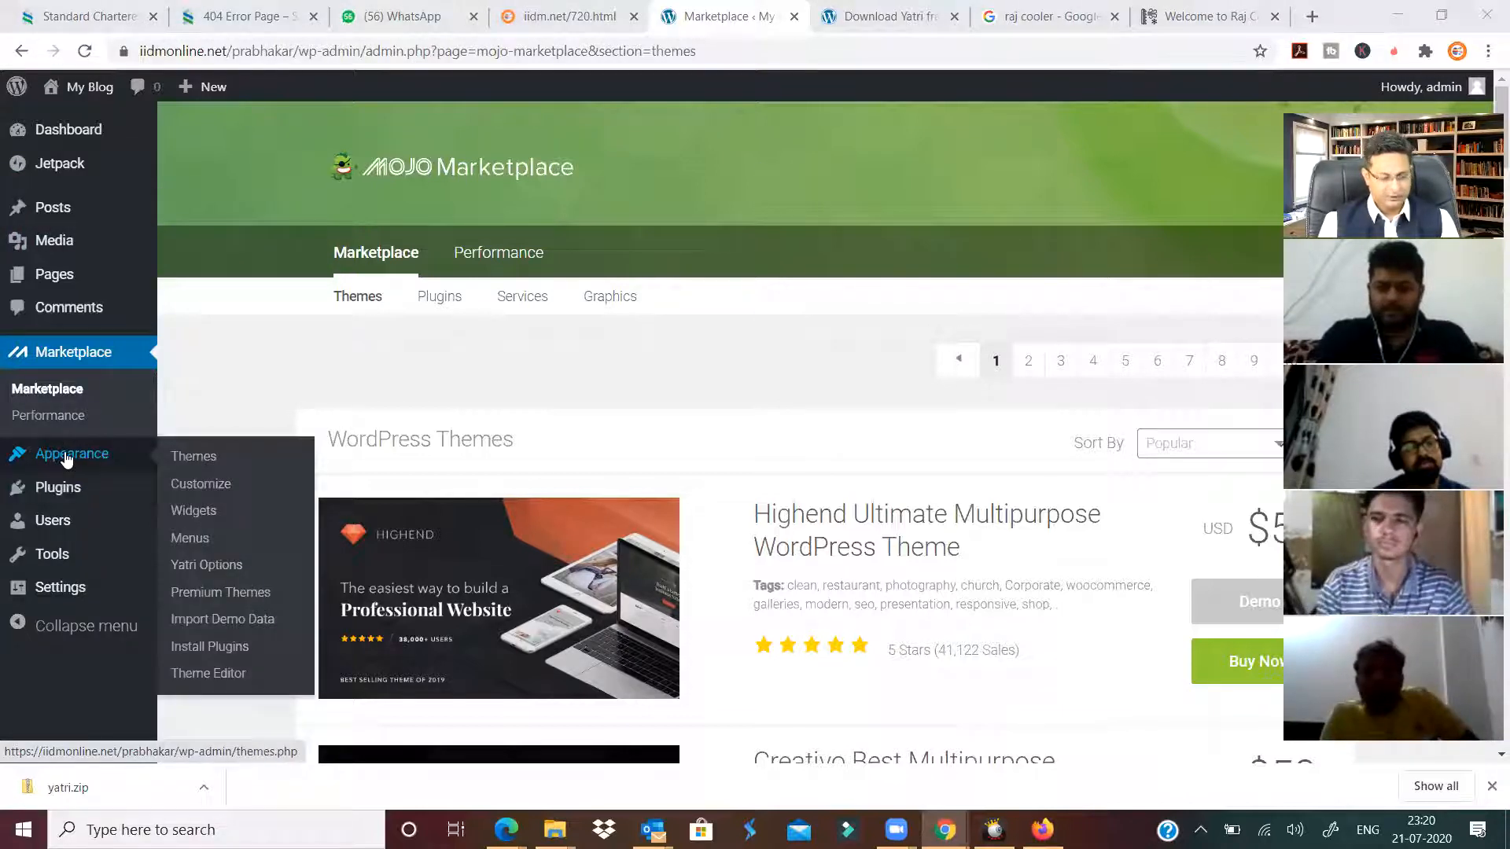
click(140, 471)
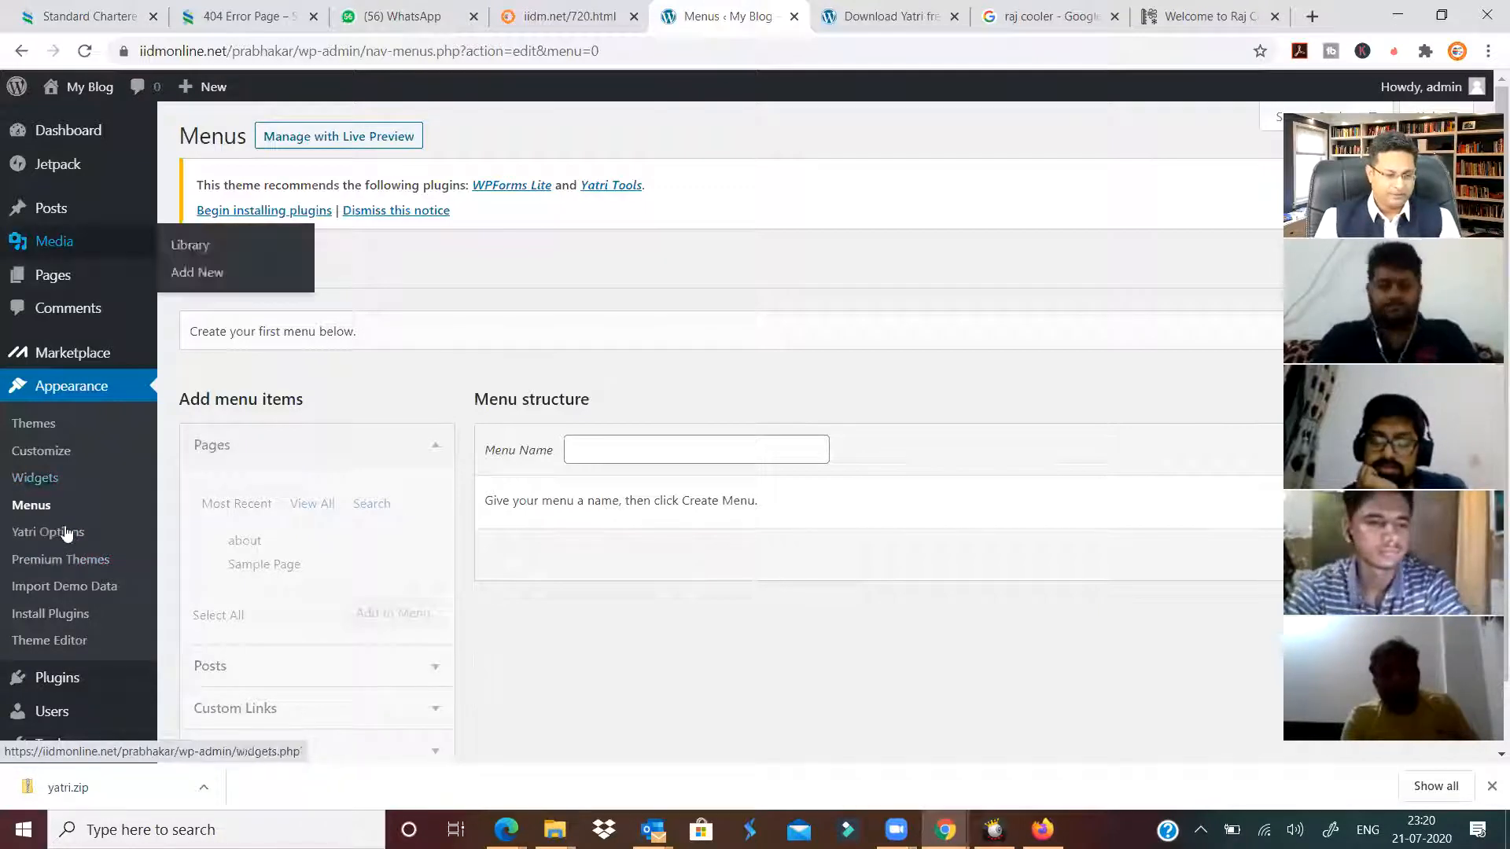
scroll(49, 543, down, 1)
mouse_move(54, 600)
click(199, 633)
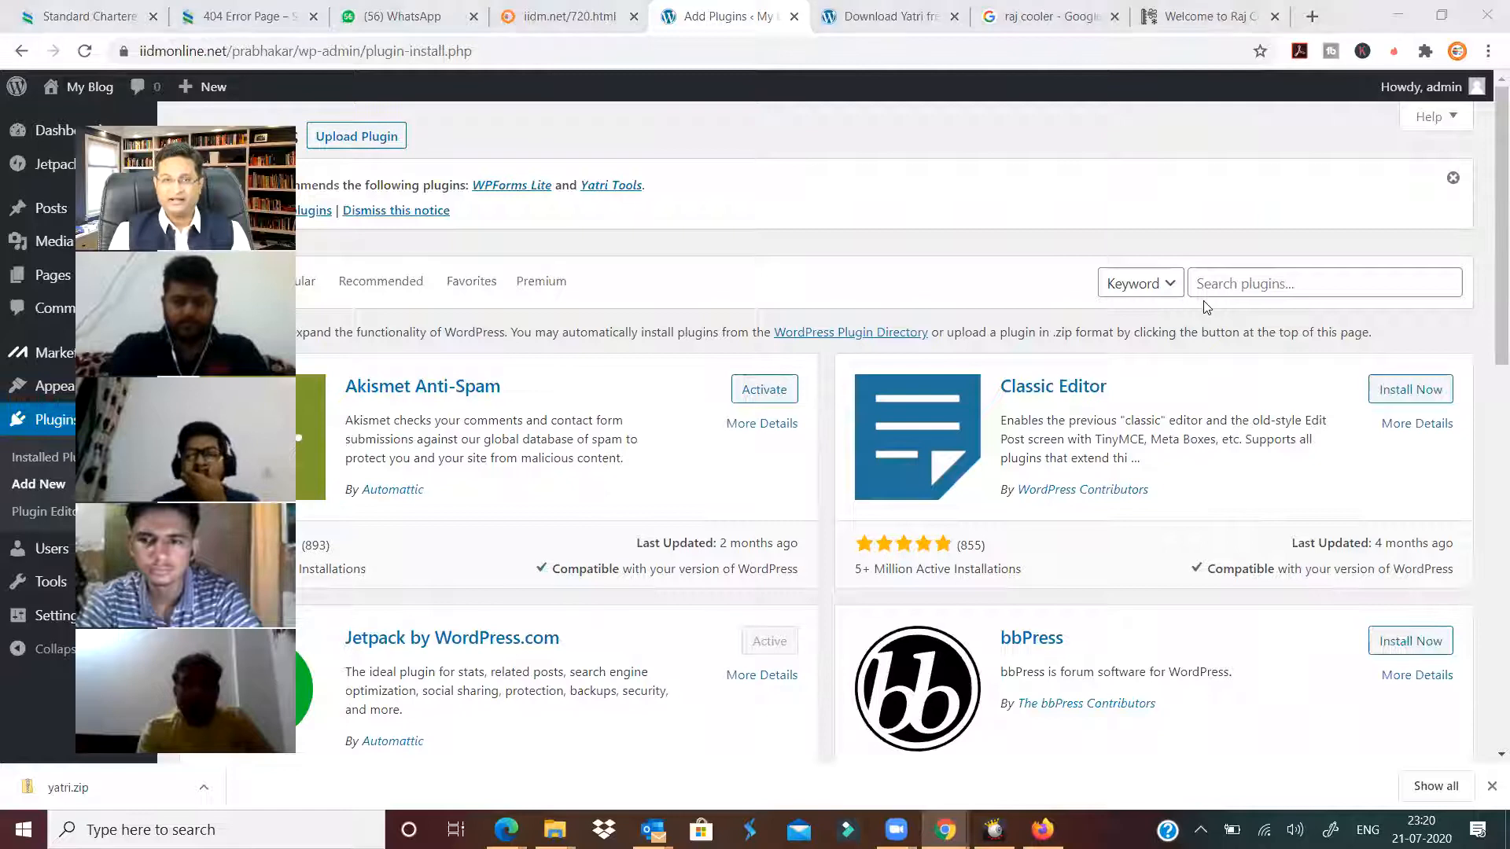
click(1282, 284)
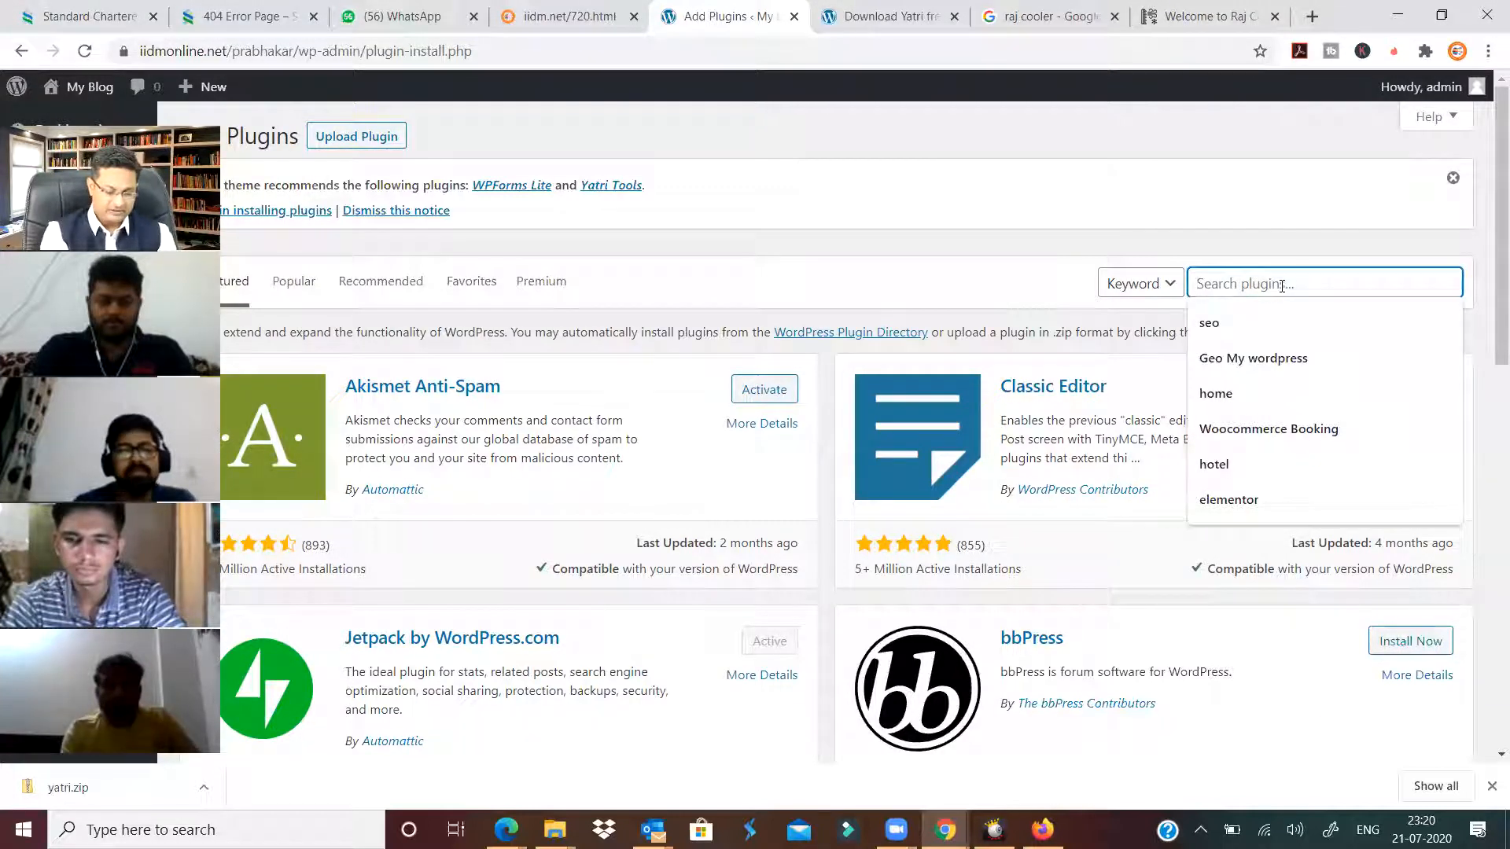
Search plugins for 'slider', then install and activate MetaSlider.
text(slider)
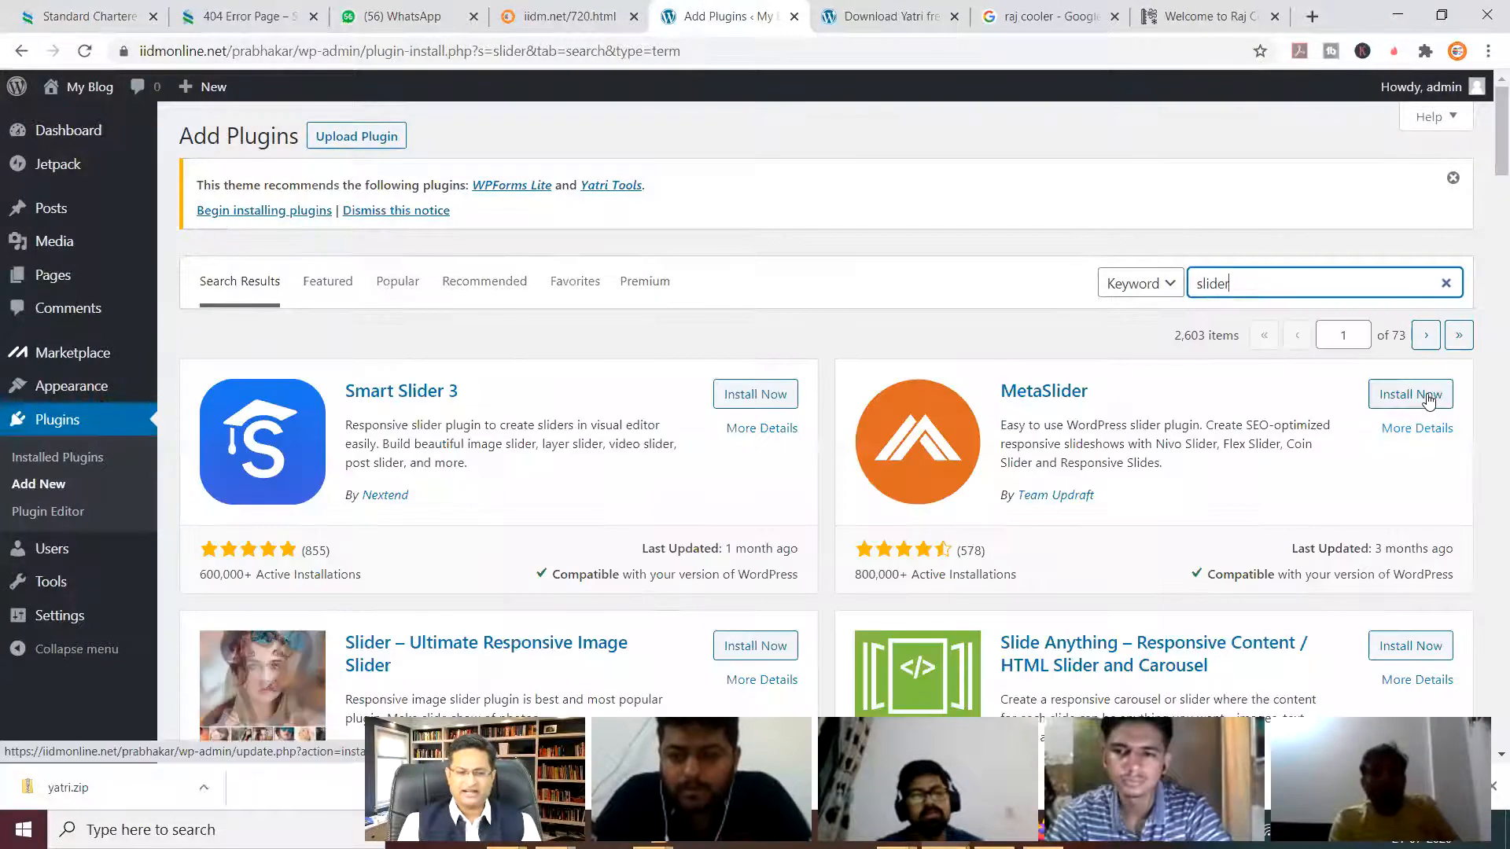
click(1429, 398)
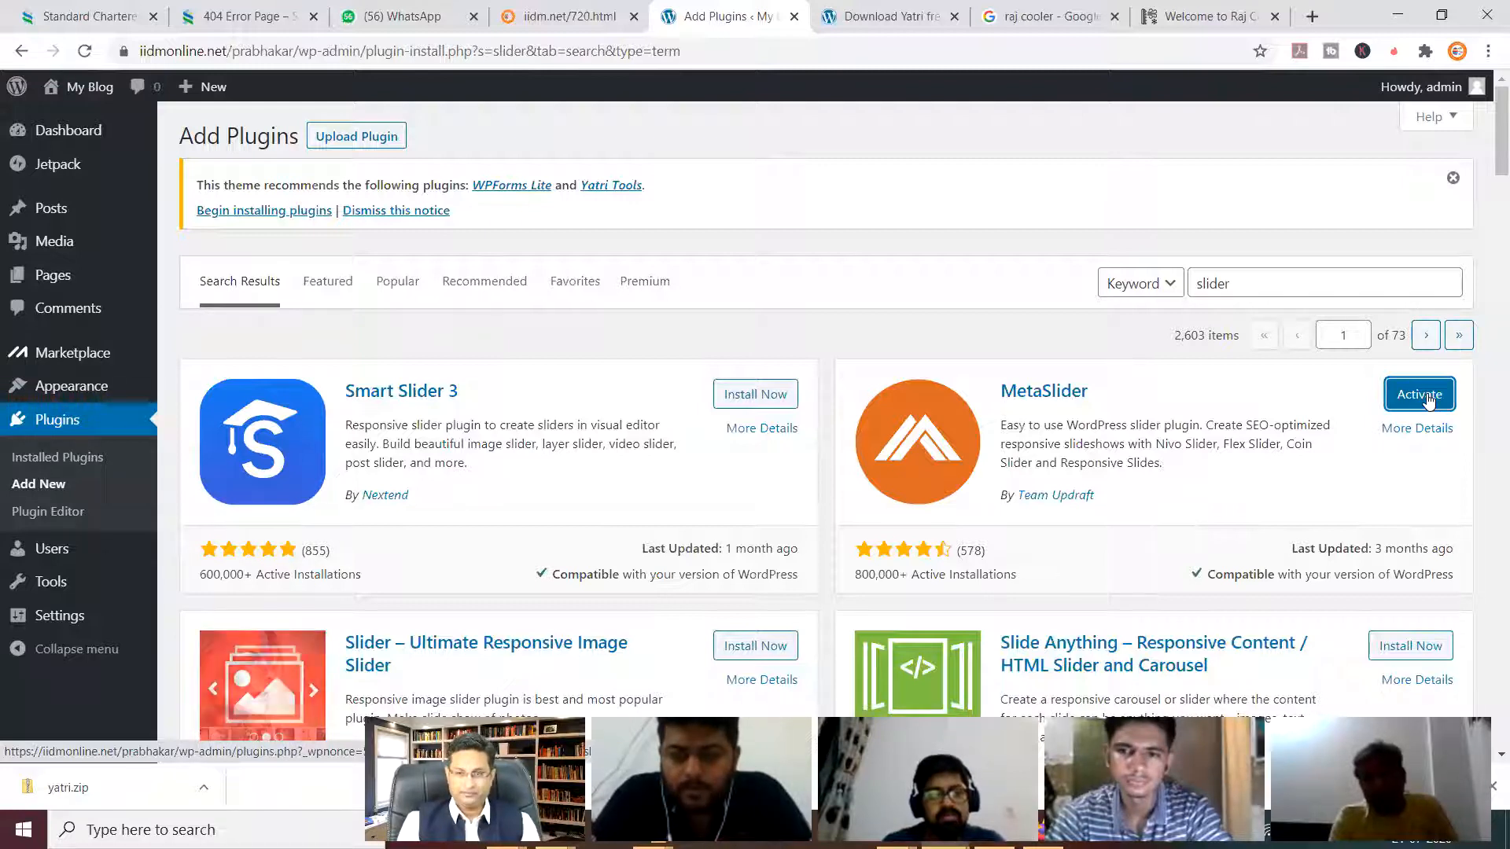
click(1428, 401)
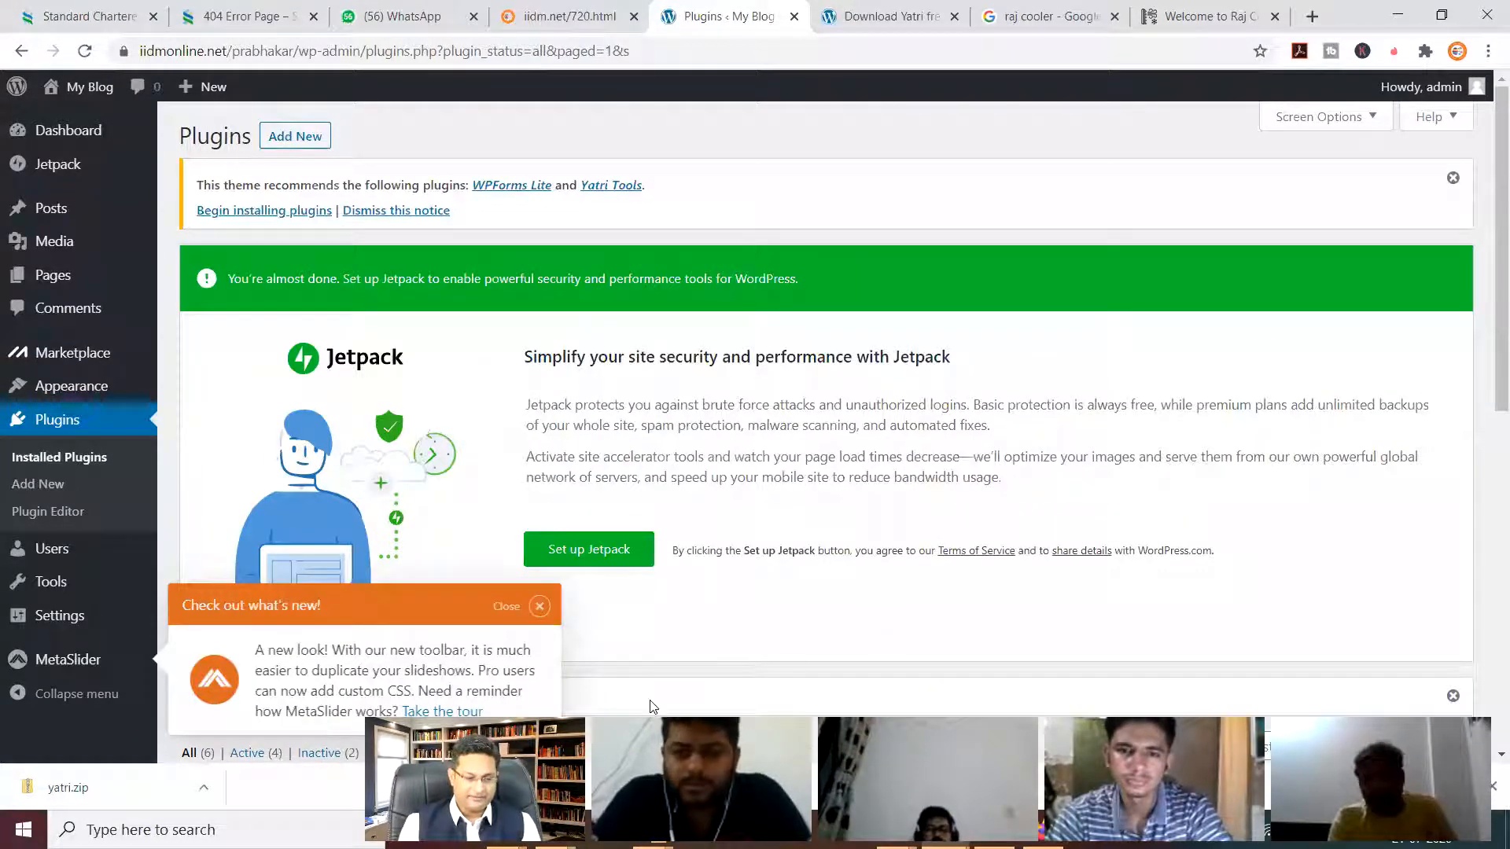
Close MetaSlider's what's-new notice, reload Installed Plugins, and head back to Add New.
click(540, 606)
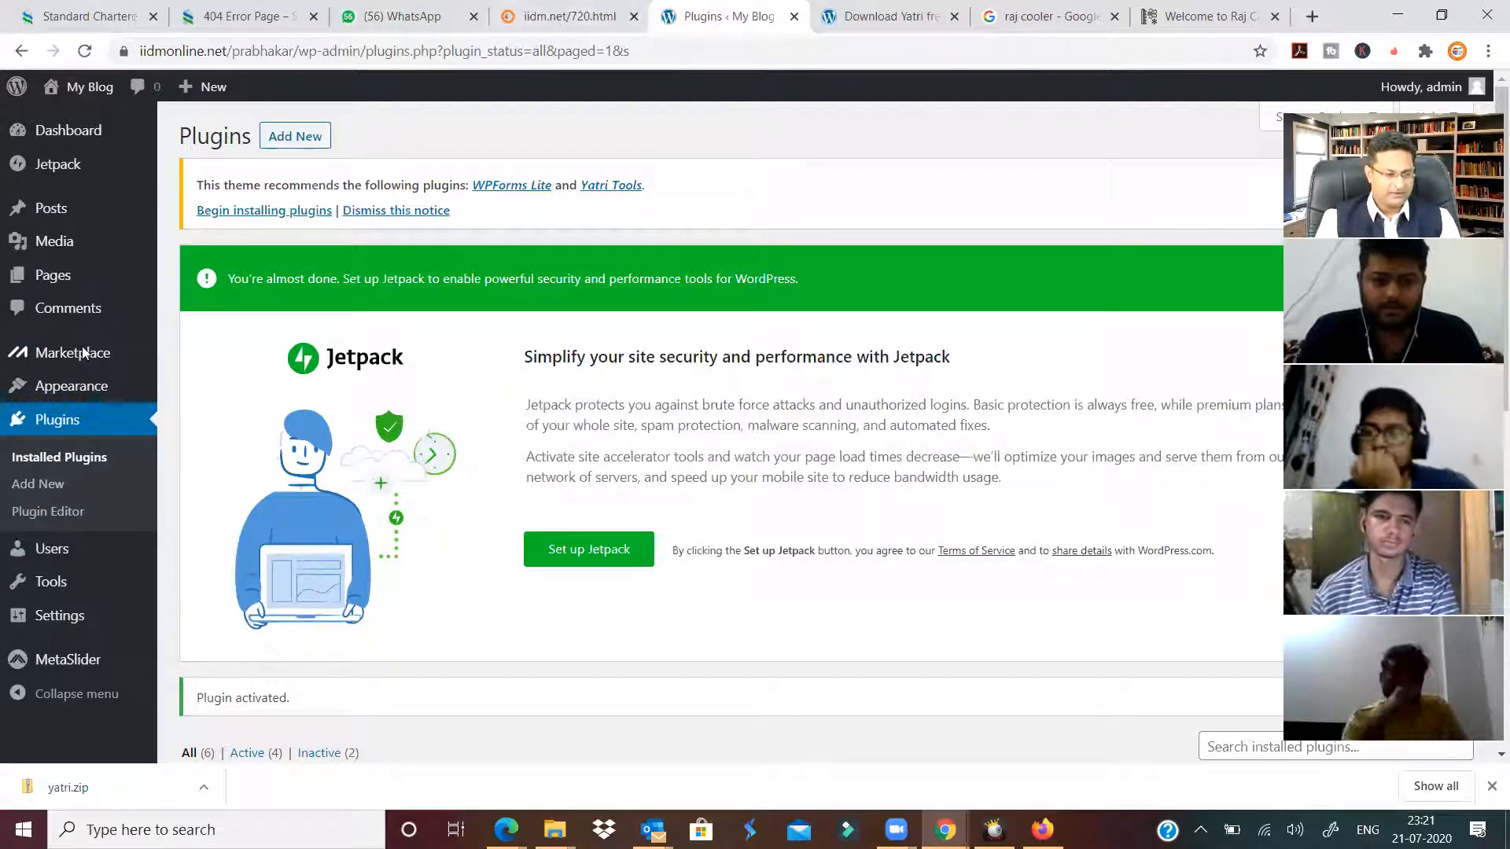
click(70, 421)
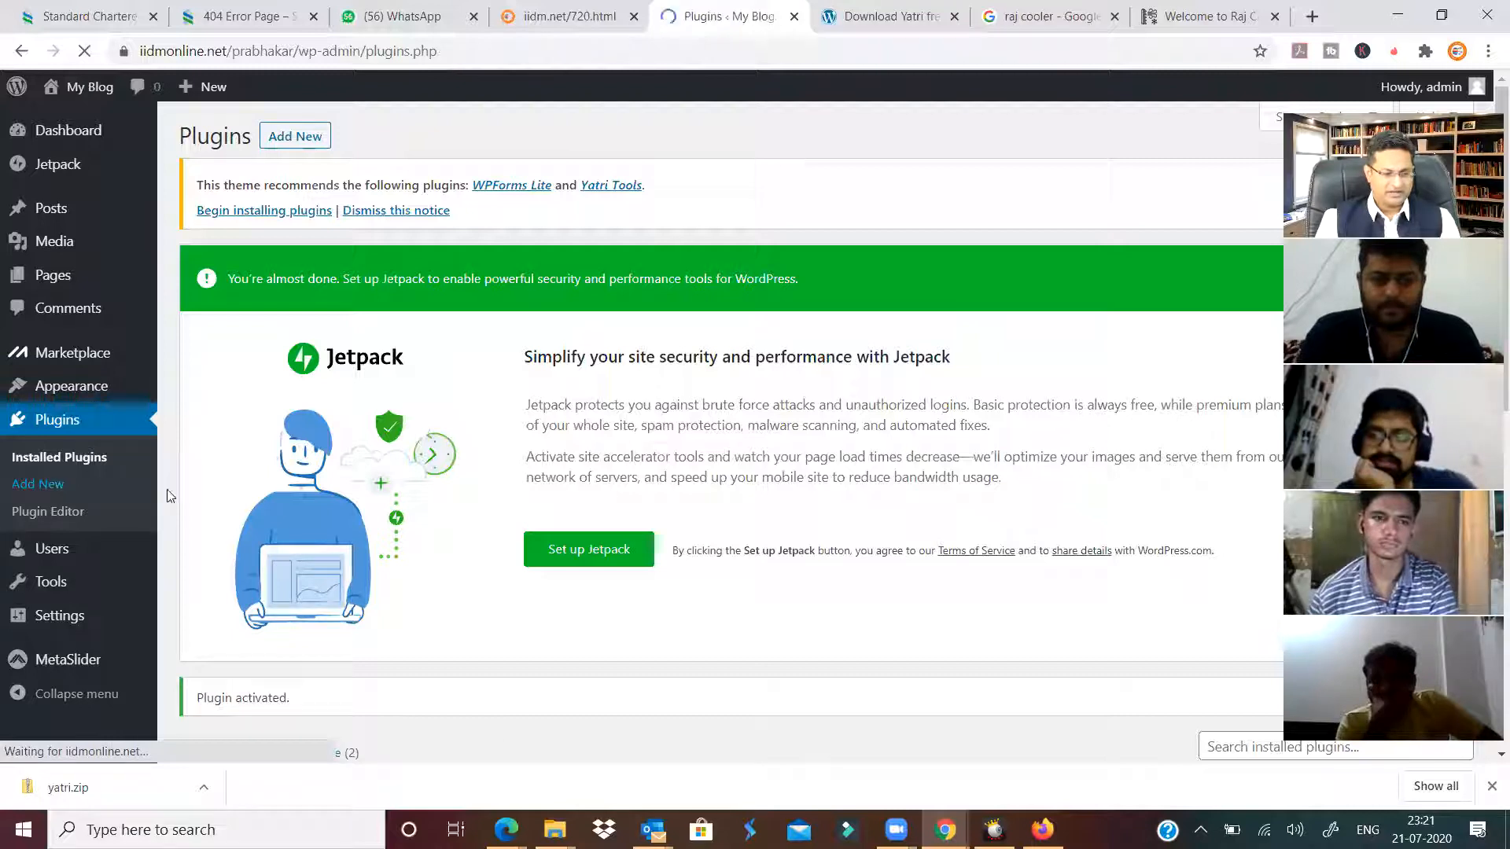
click(21, 487)
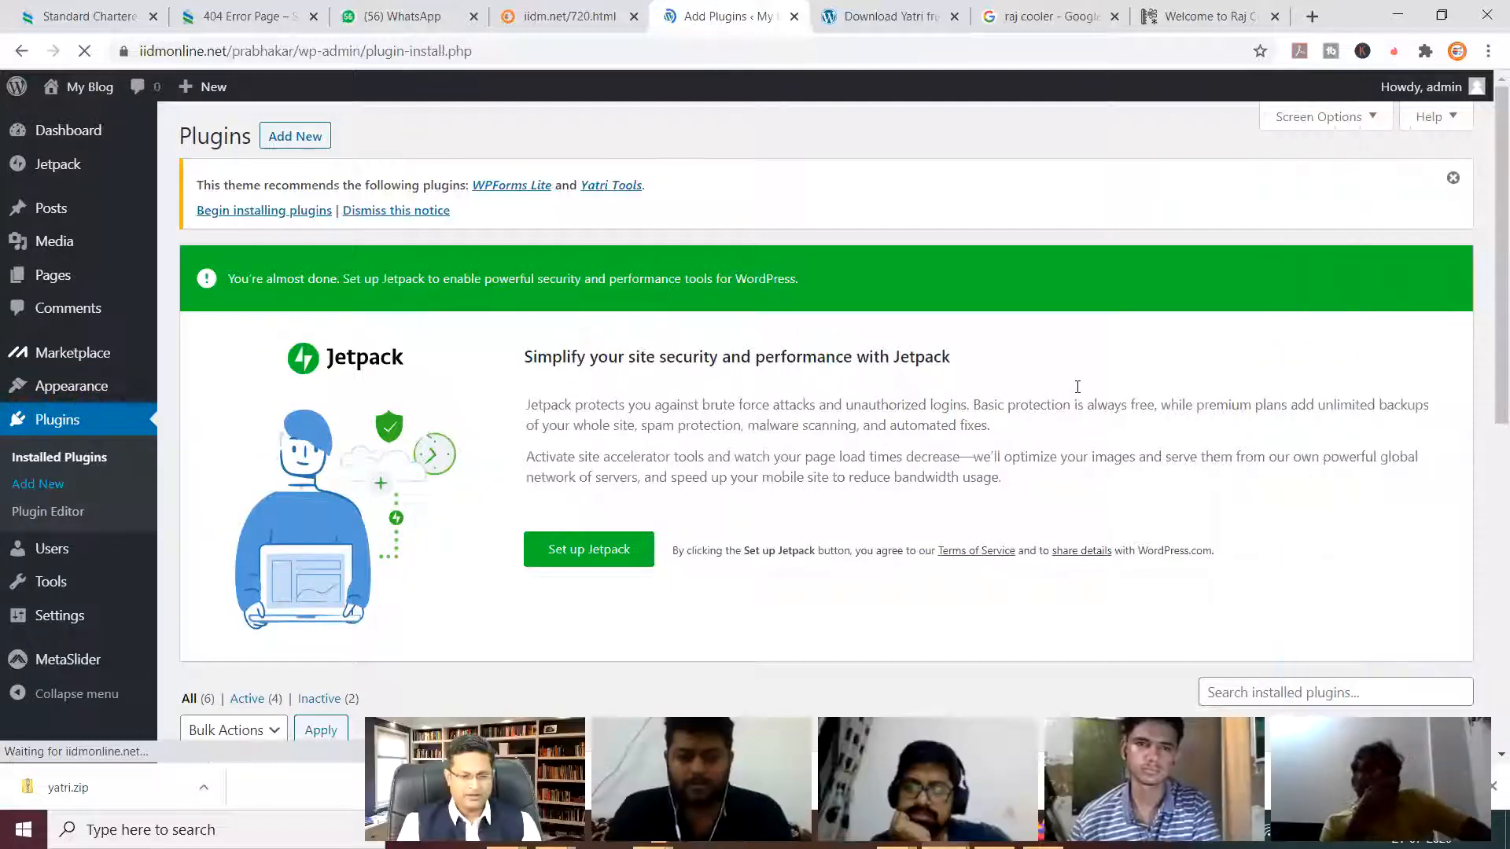
Search the plugin directory for 'slider' again, clearing and retyping the term.
click(1288, 280)
text(slider)
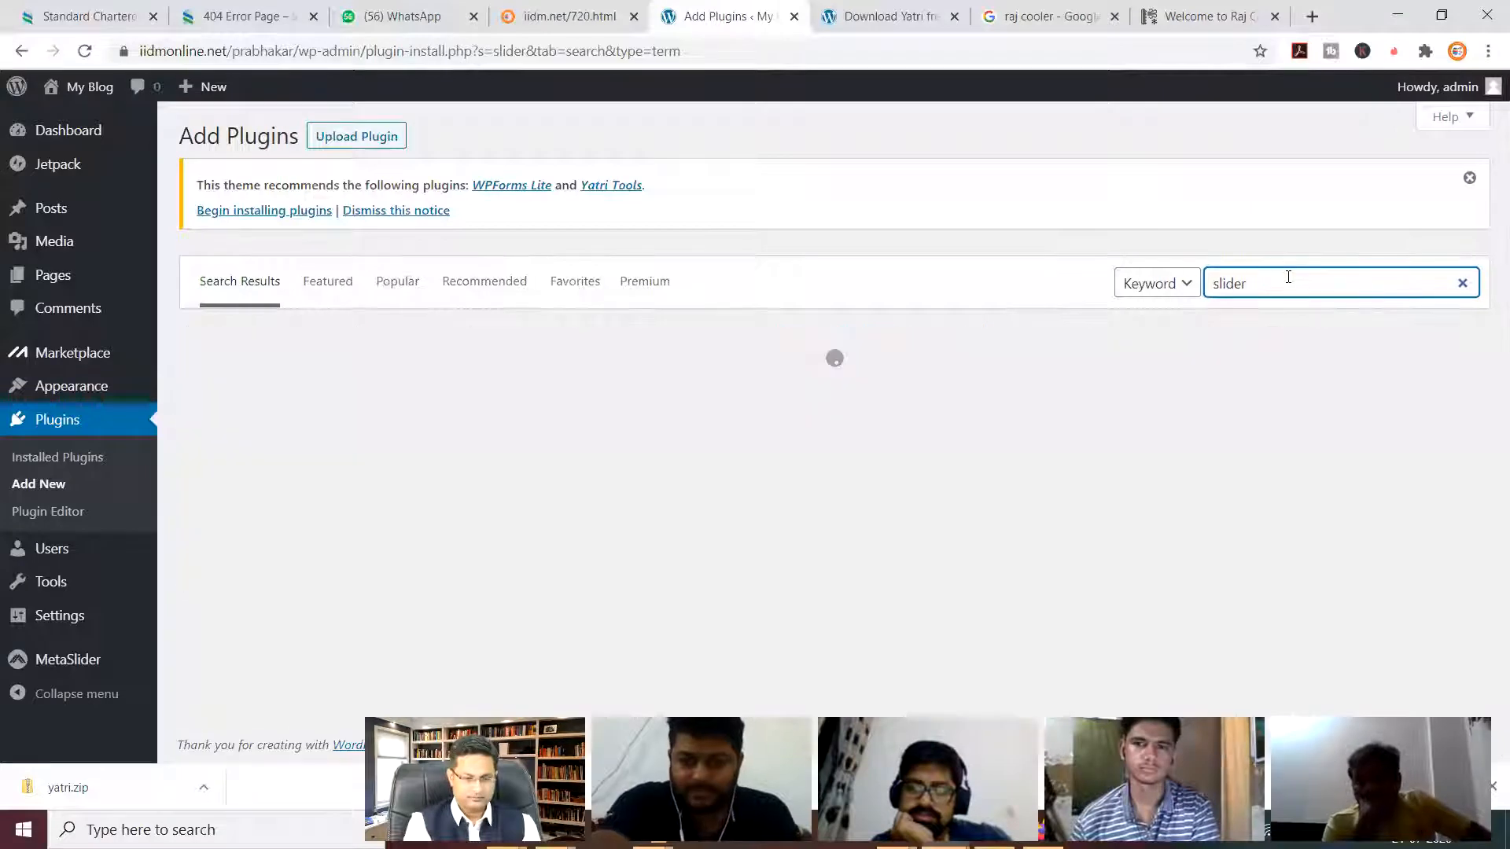
click(1288, 277)
key(BackSpace)
key(BackSpace)
key(BackSpace)
key(BackSpace)
key(BackSpace)
key(BackSpace)
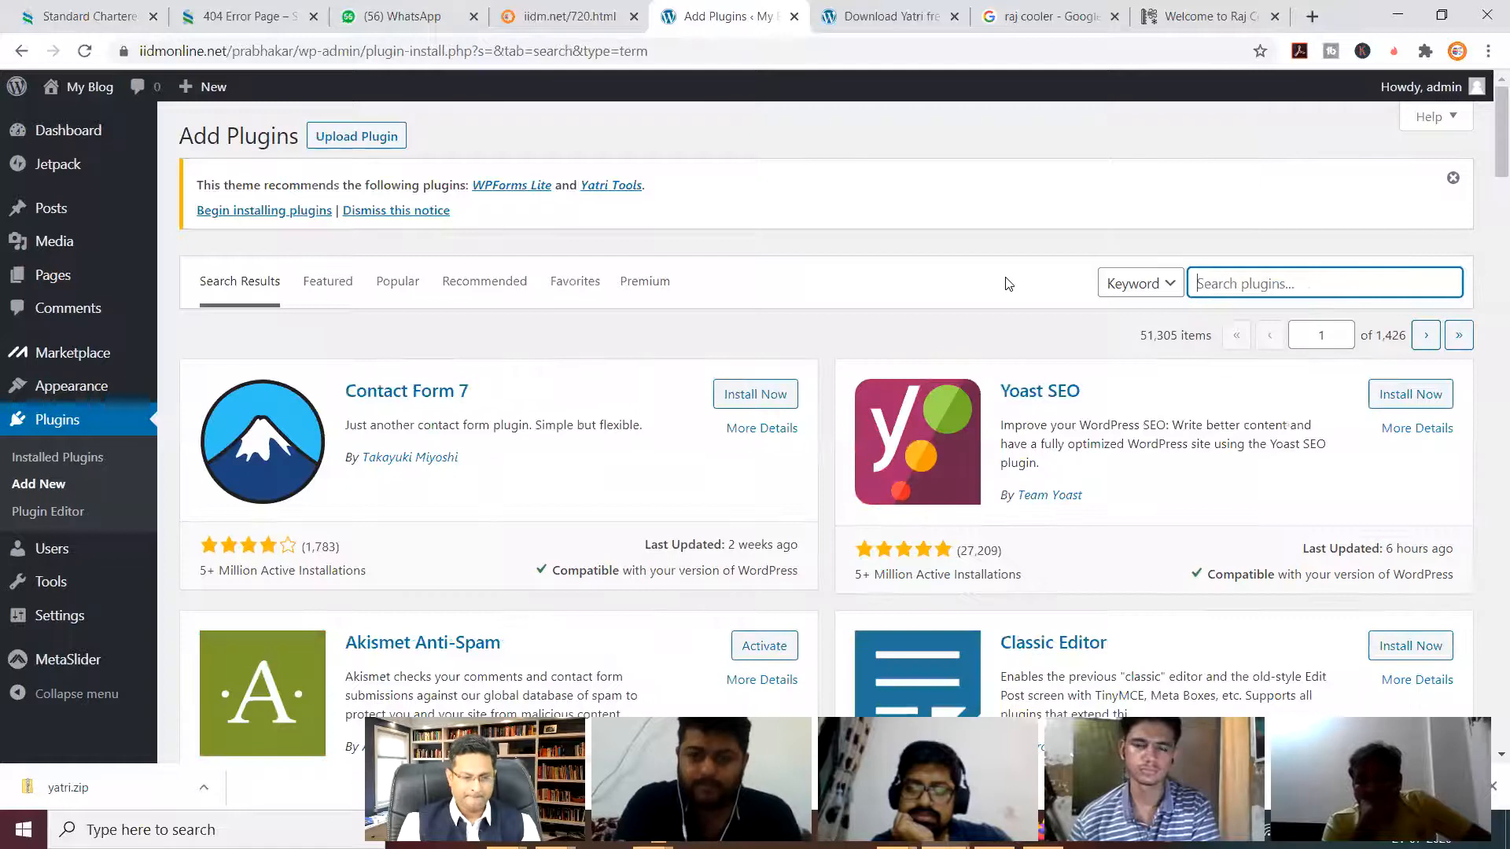
click(1280, 288)
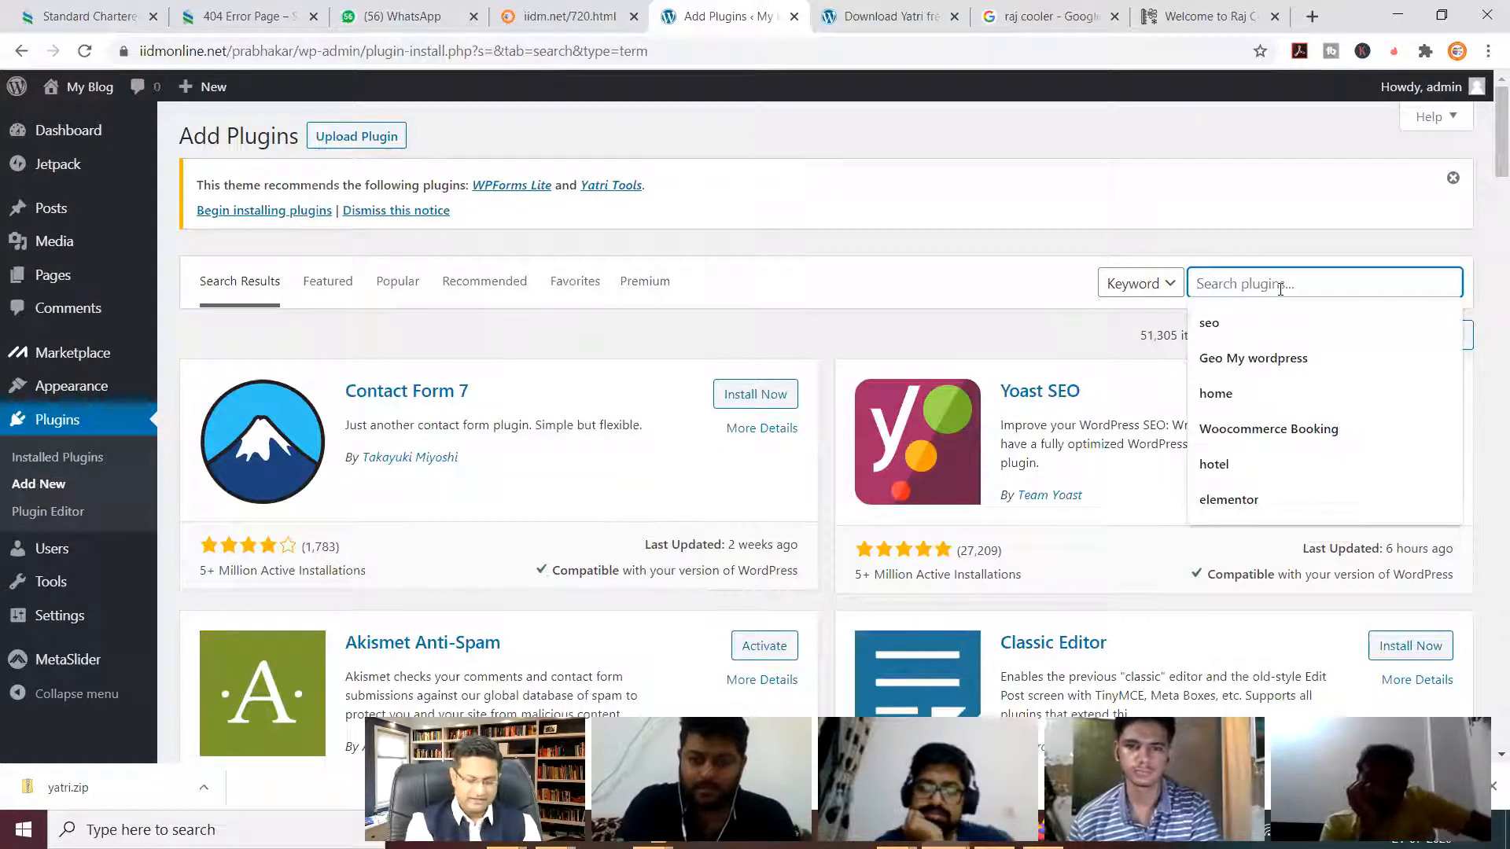
text(slider)
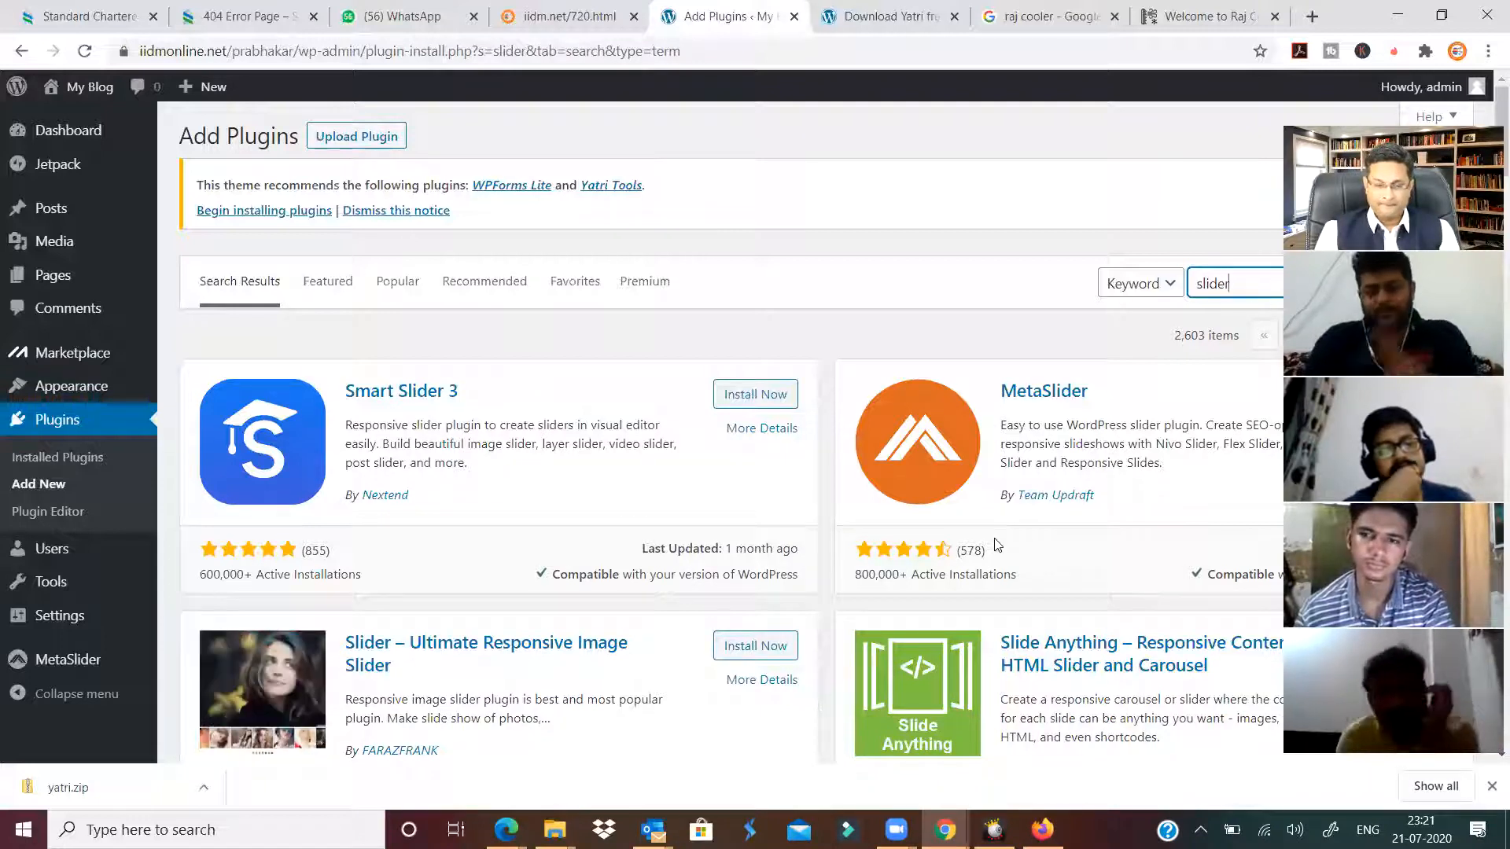
Scroll through the slider results, then open MetaSlider's start page from the sidebar.
scroll(448, 479, down, 5)
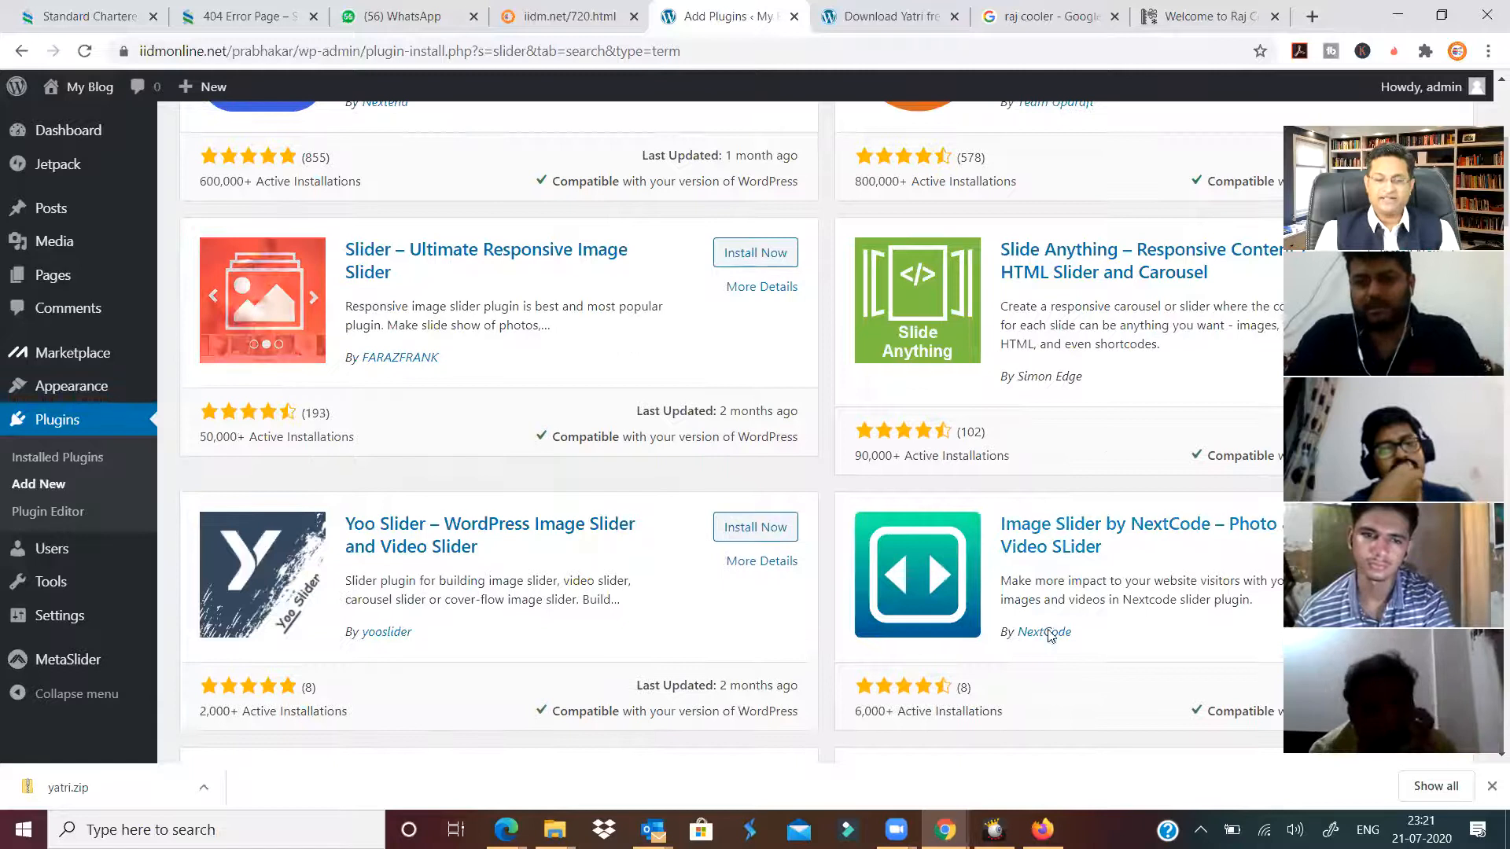
scroll(1043, 633, down, 6)
scroll(998, 641, down, 4)
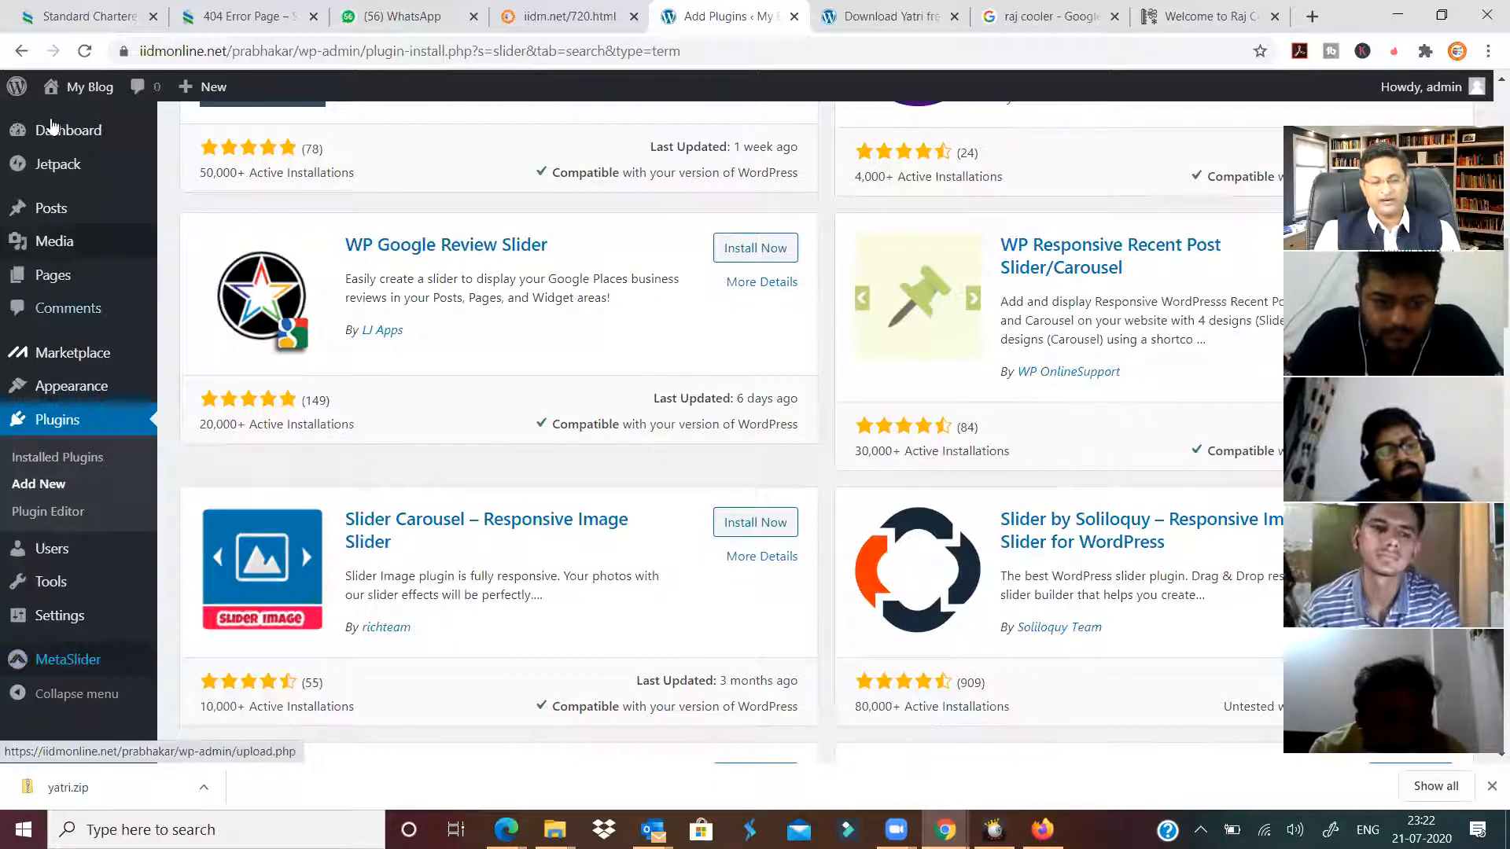
click(67, 662)
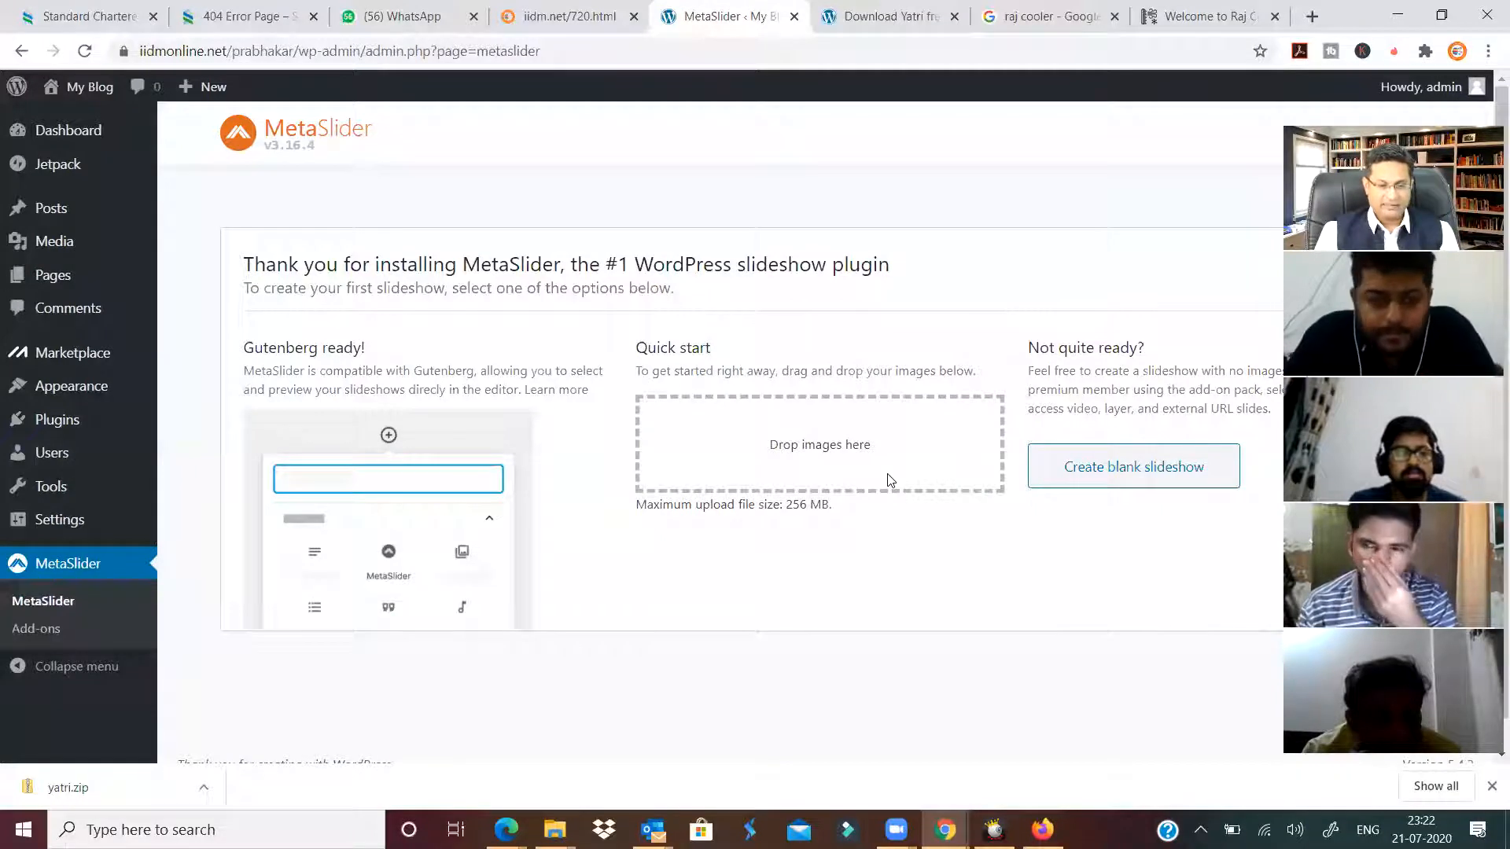
Copy the MetaSlider heading text and move to another tab's address bar.
double_click(366, 130)
key(ctrl+c)
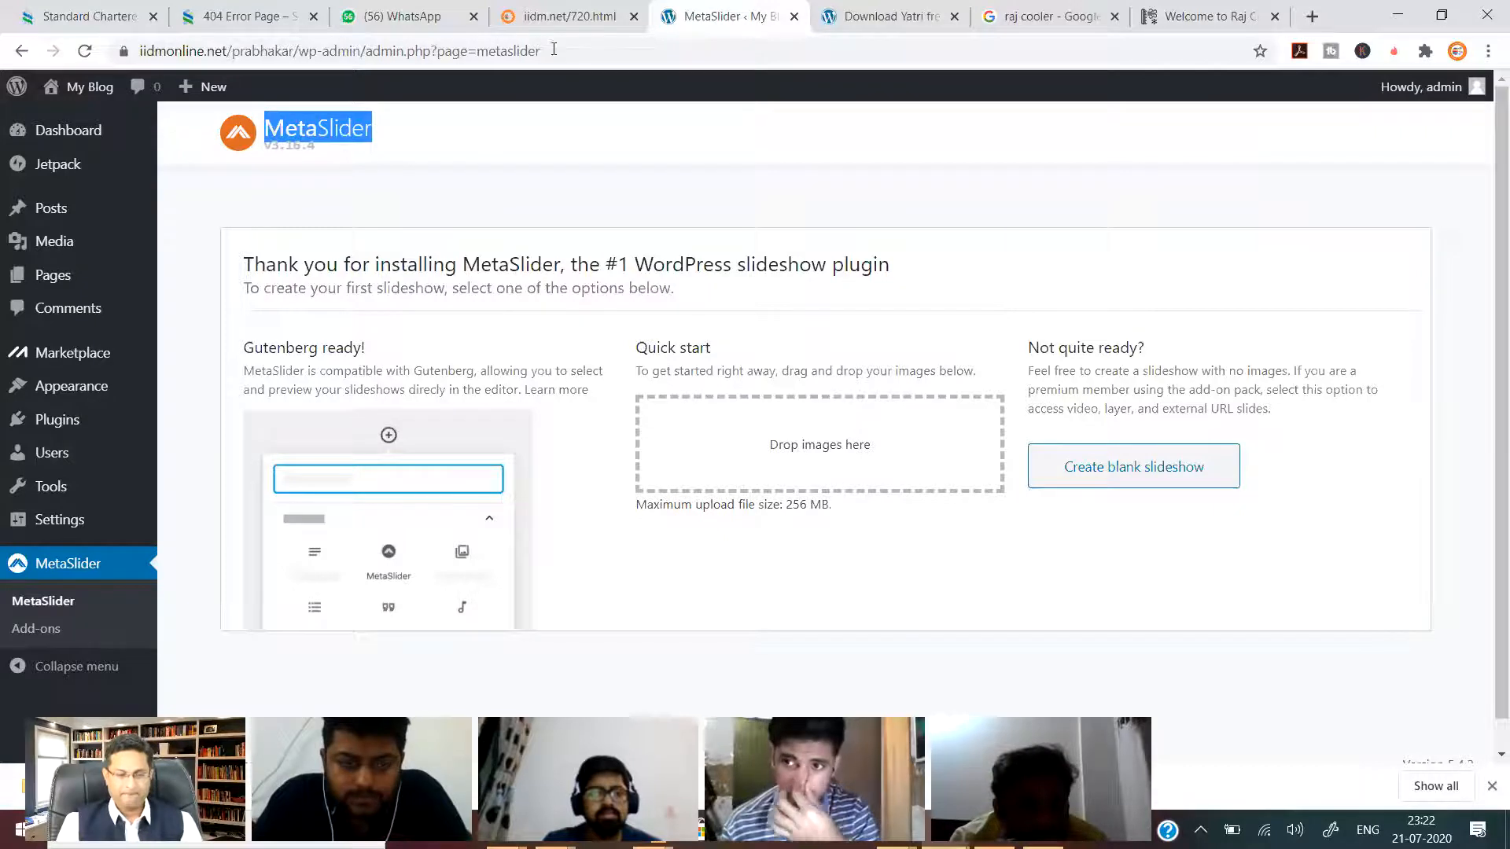
click(563, 16)
click(508, 50)
Search YouTube for 'metaslider tutorial', then return to the MetaSlider admin tab.
text(y)
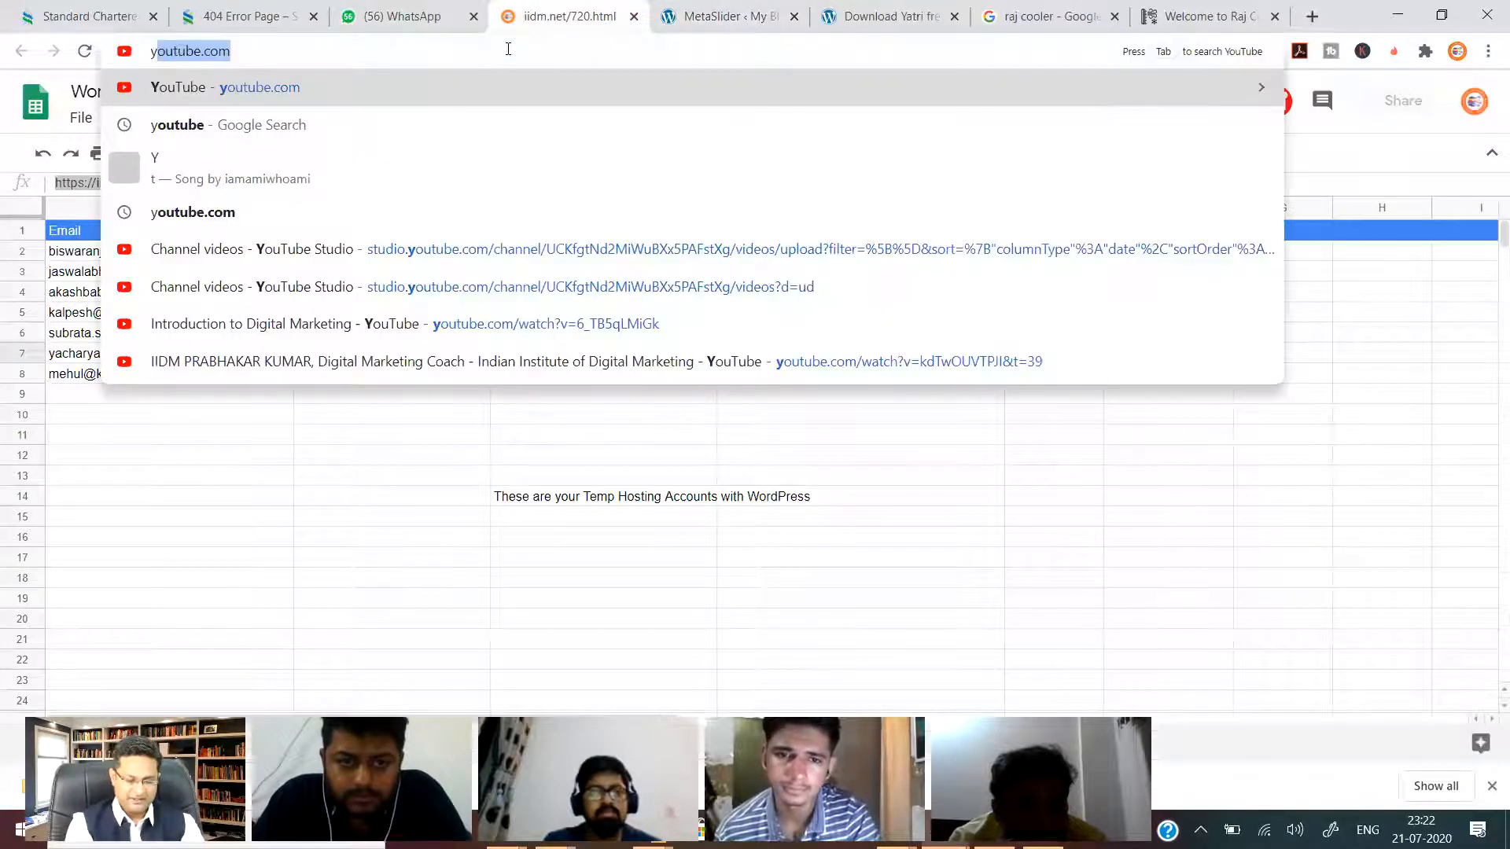
key(Return)
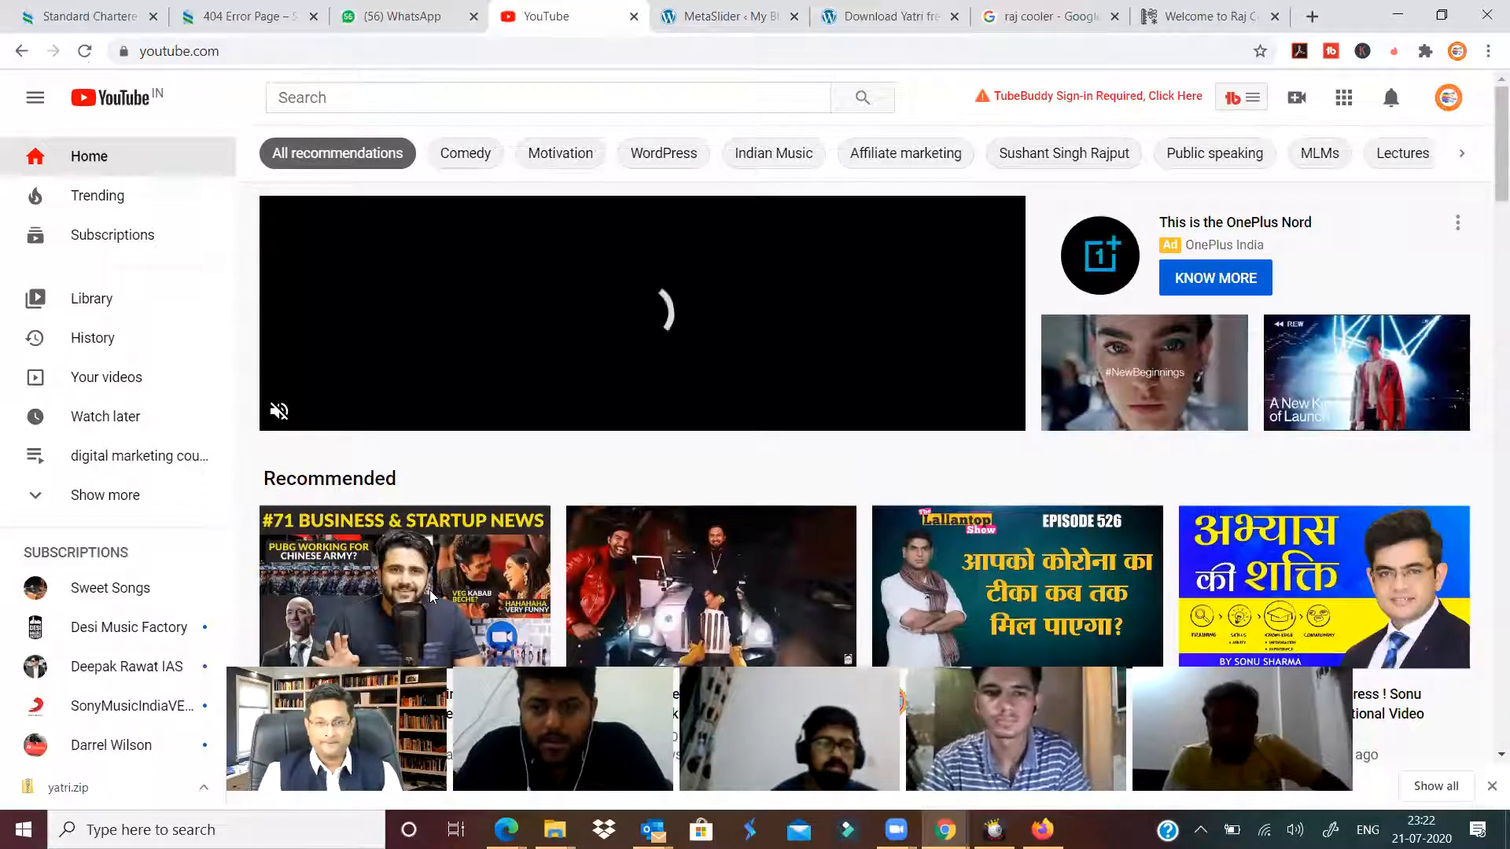
click(356, 101)
key(ctrl+v)
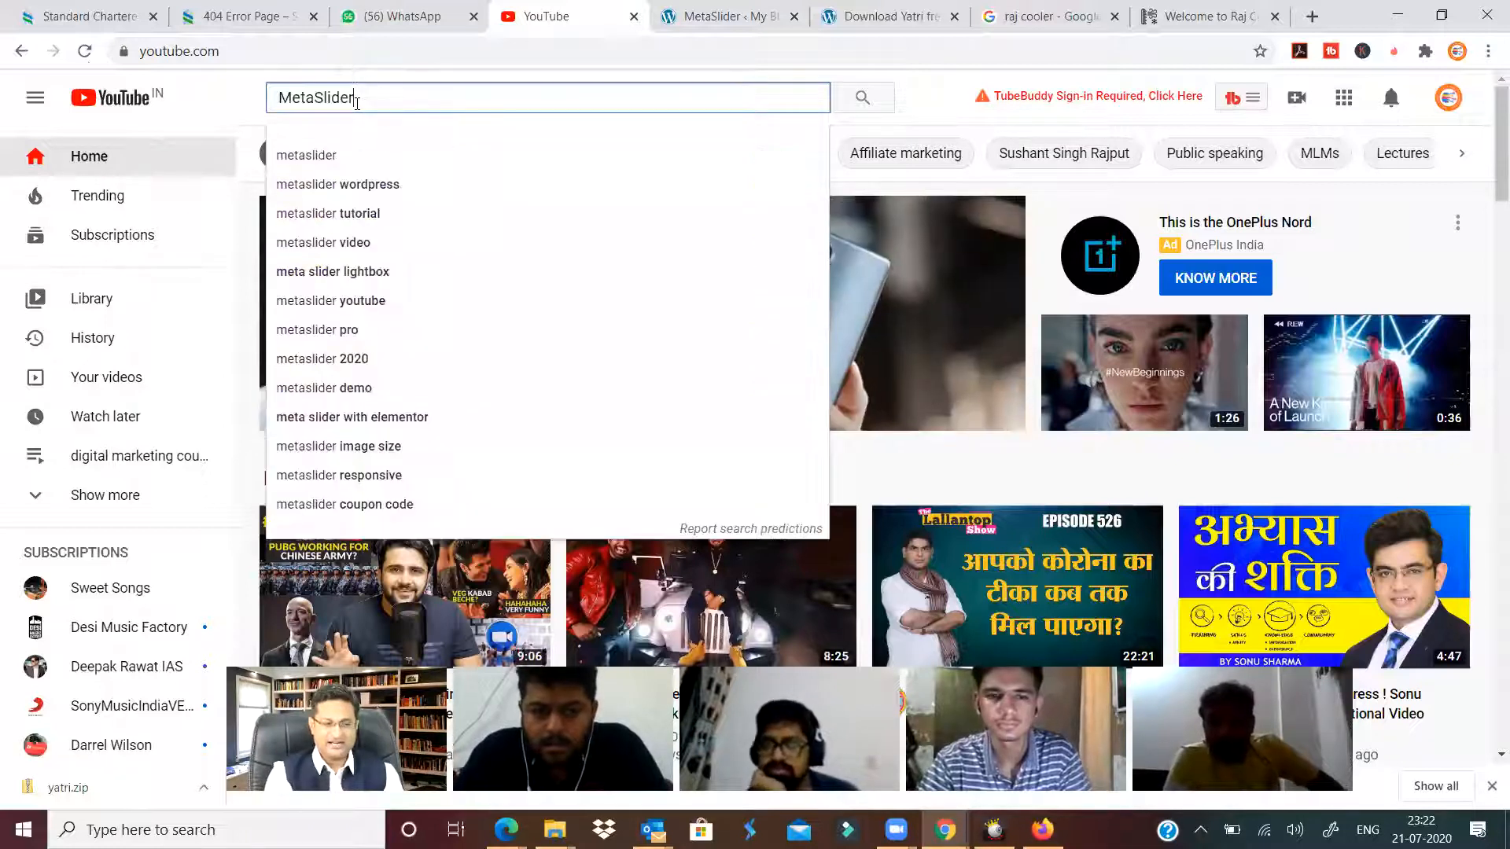
key(Down)
key(Down)
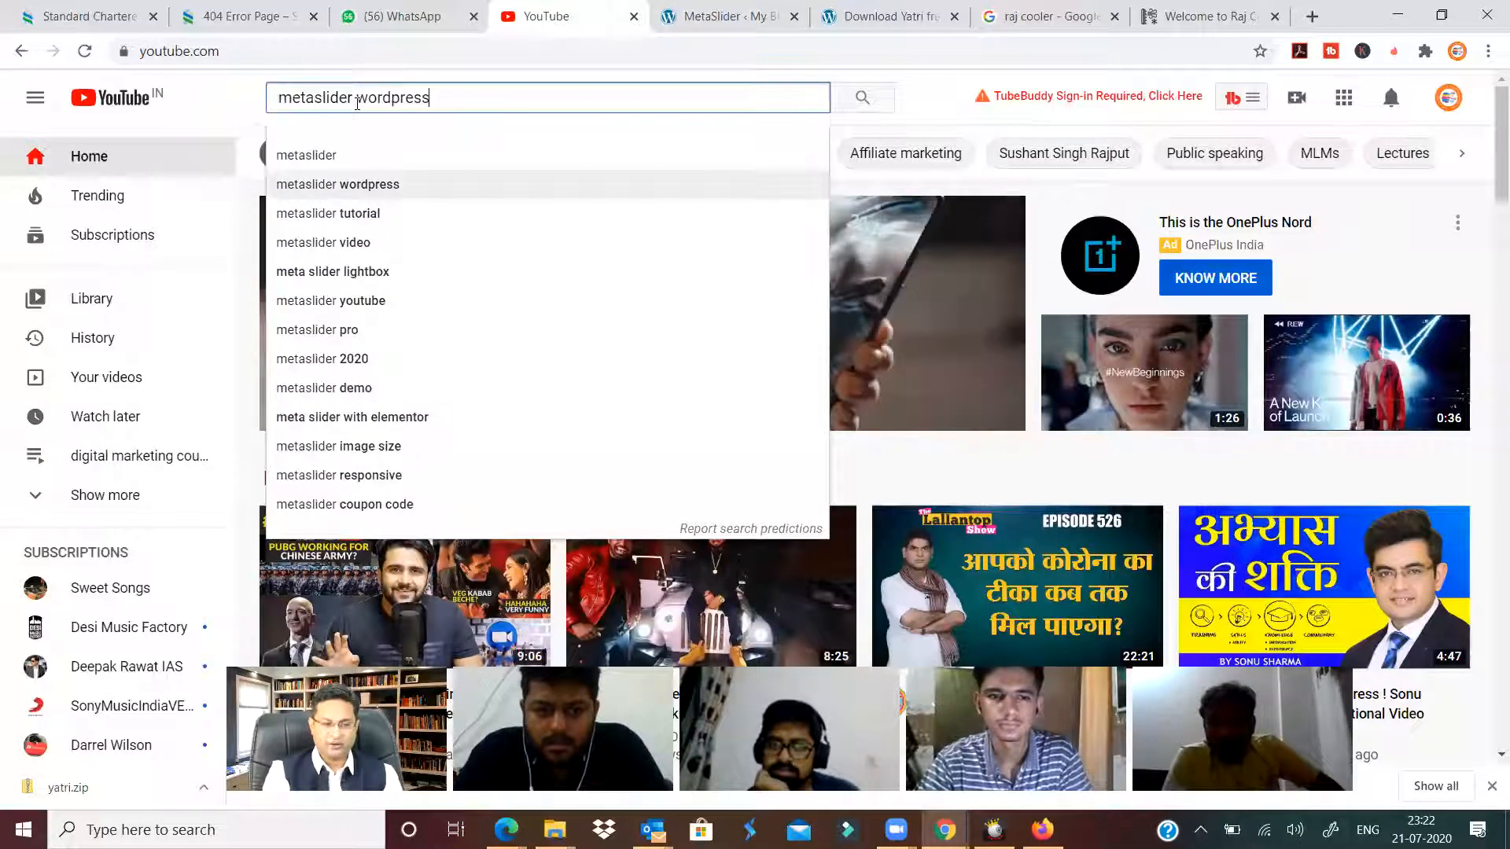
key(Down)
key(Return)
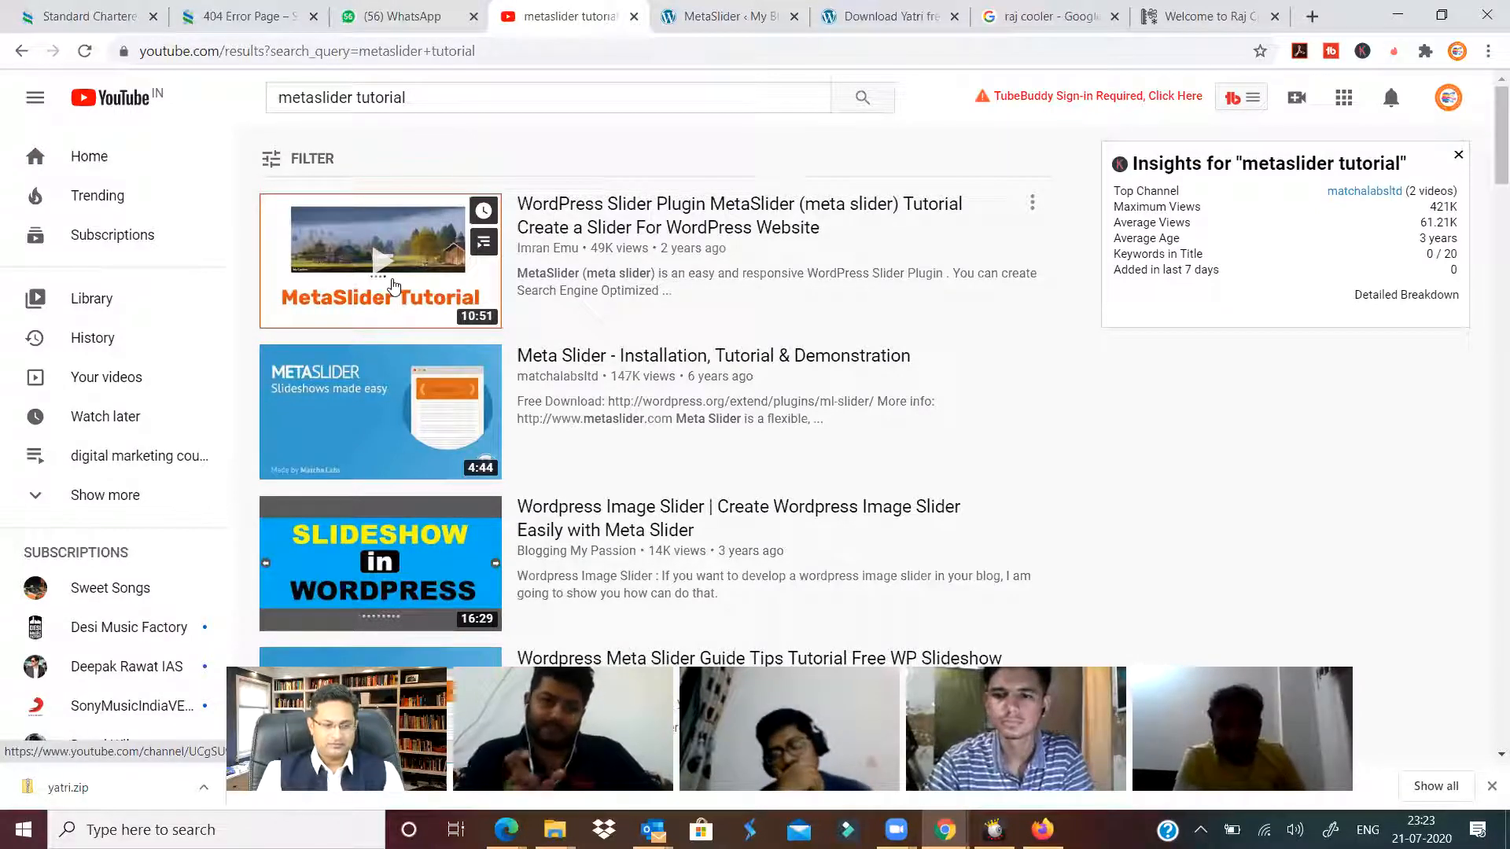
click(732, 16)
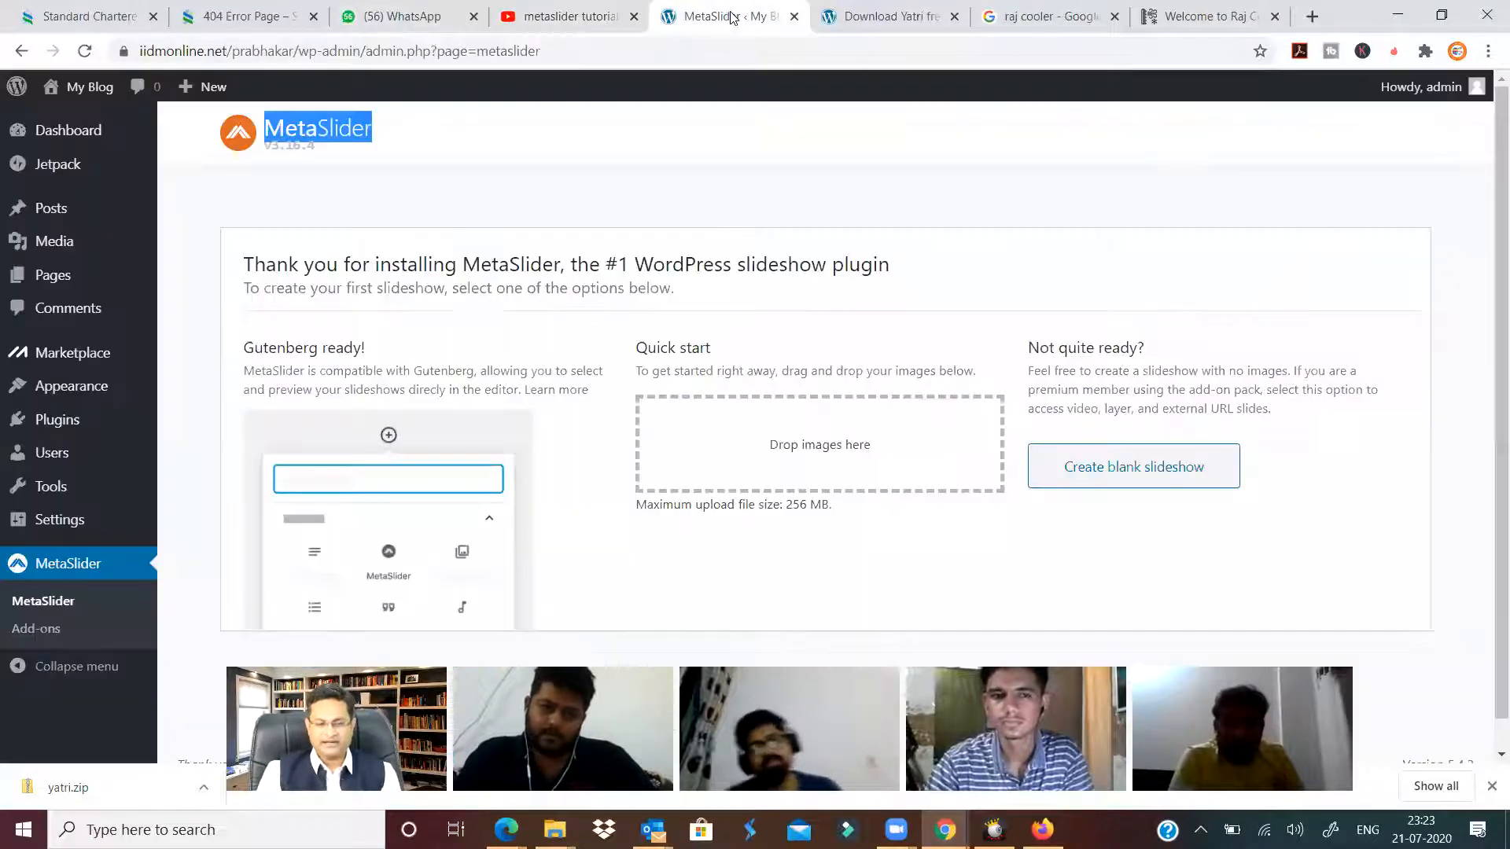
Return to MetaSlider from the other tabs and create a blank slideshow, dismissing the tip.
click(911, 17)
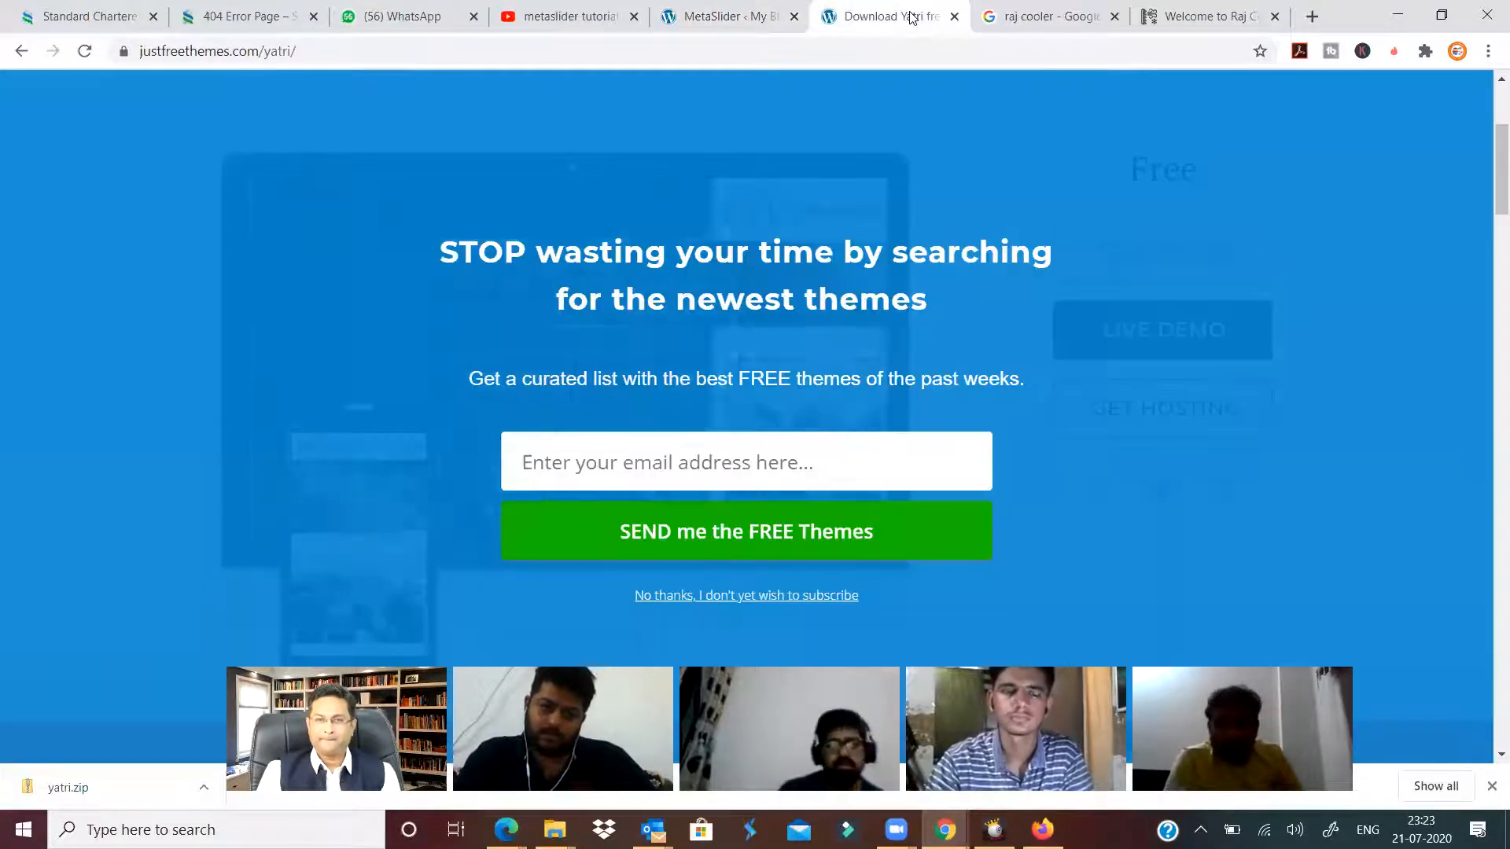
click(1027, 18)
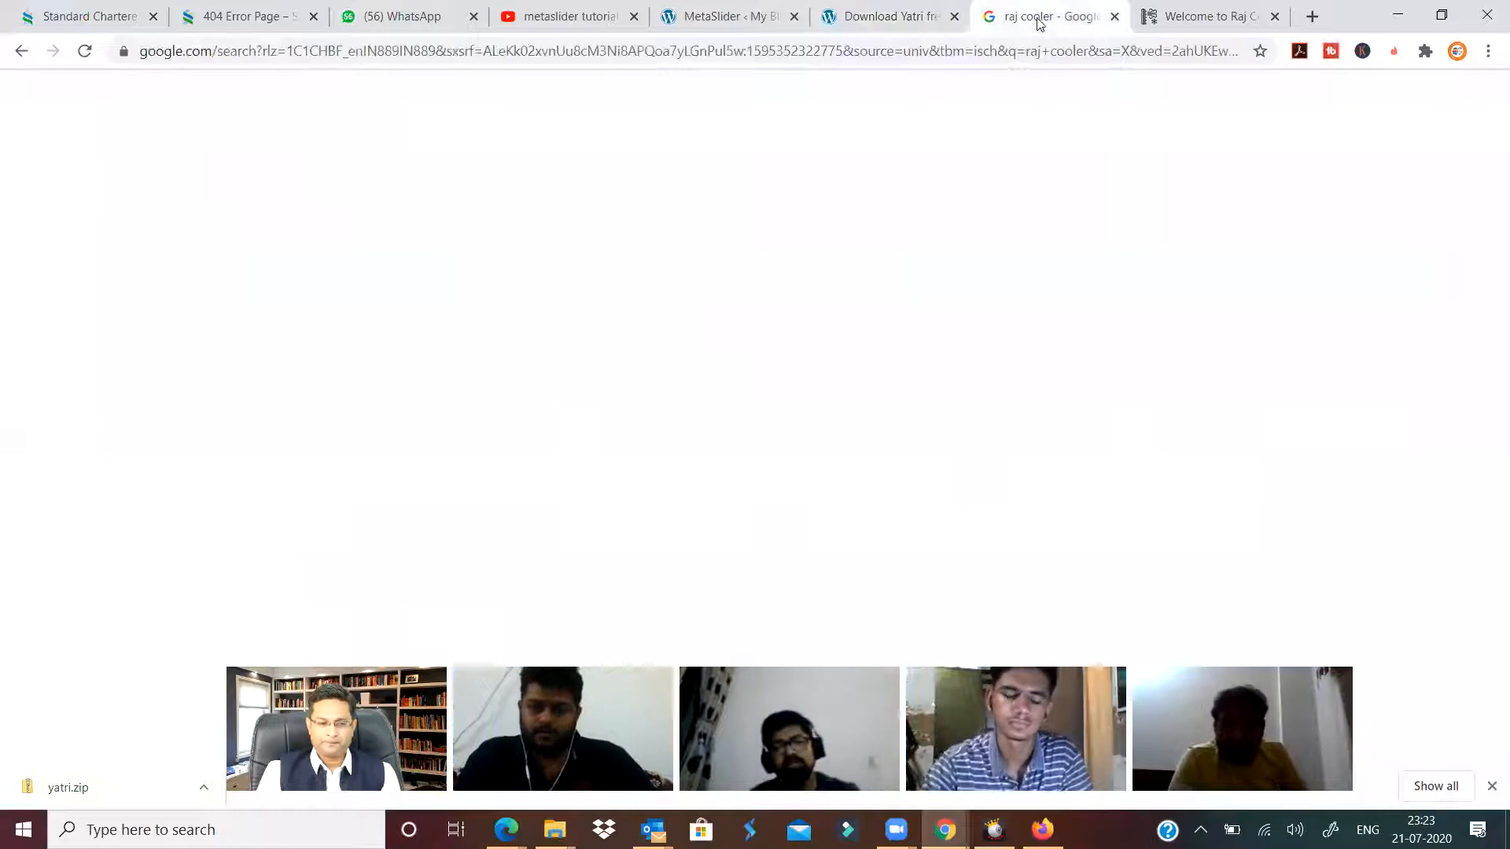
click(722, 23)
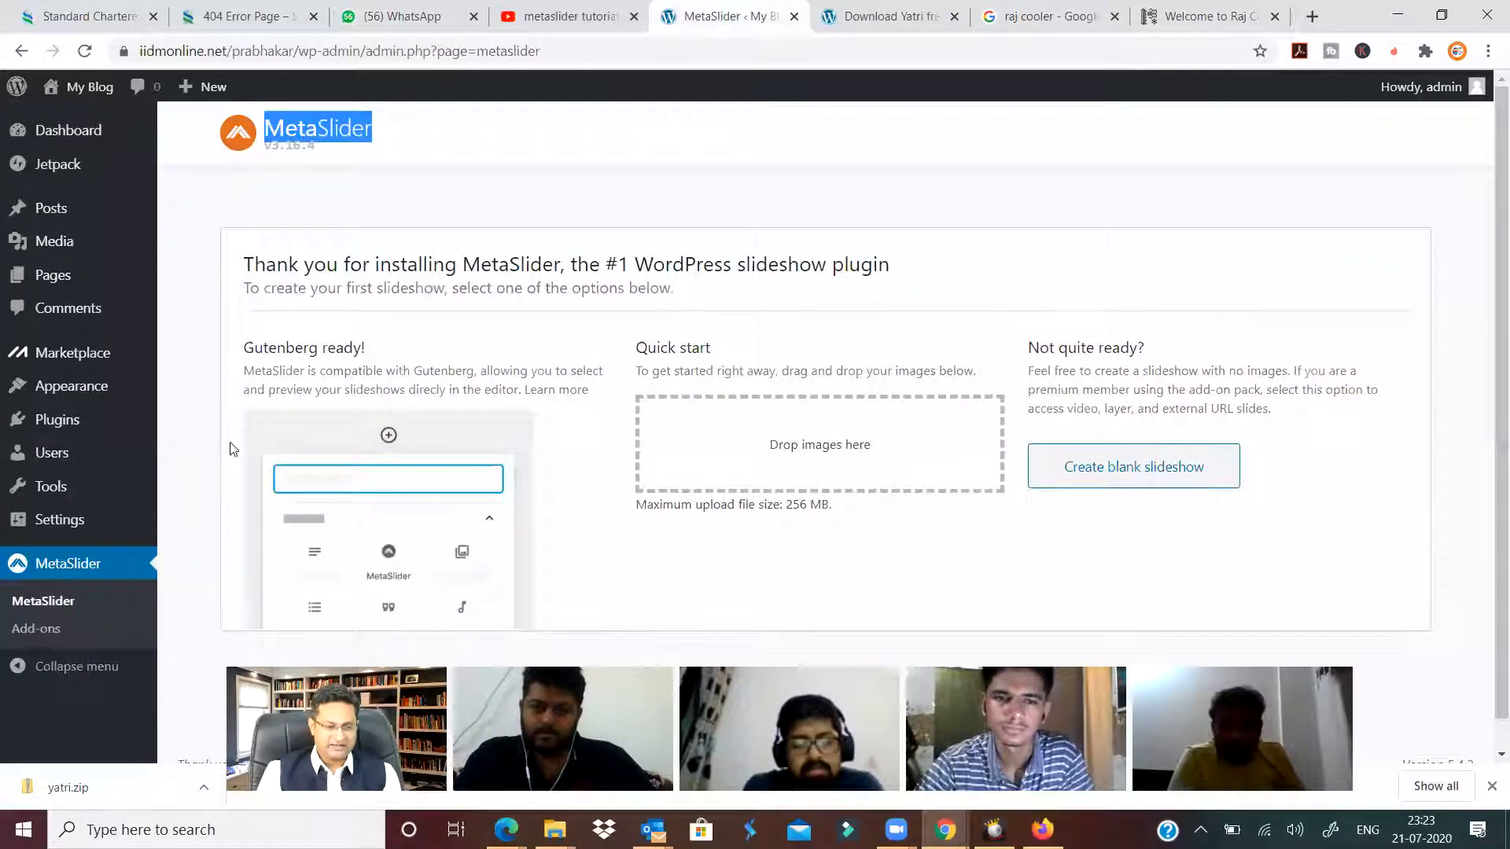
scroll(579, 627, down, 1)
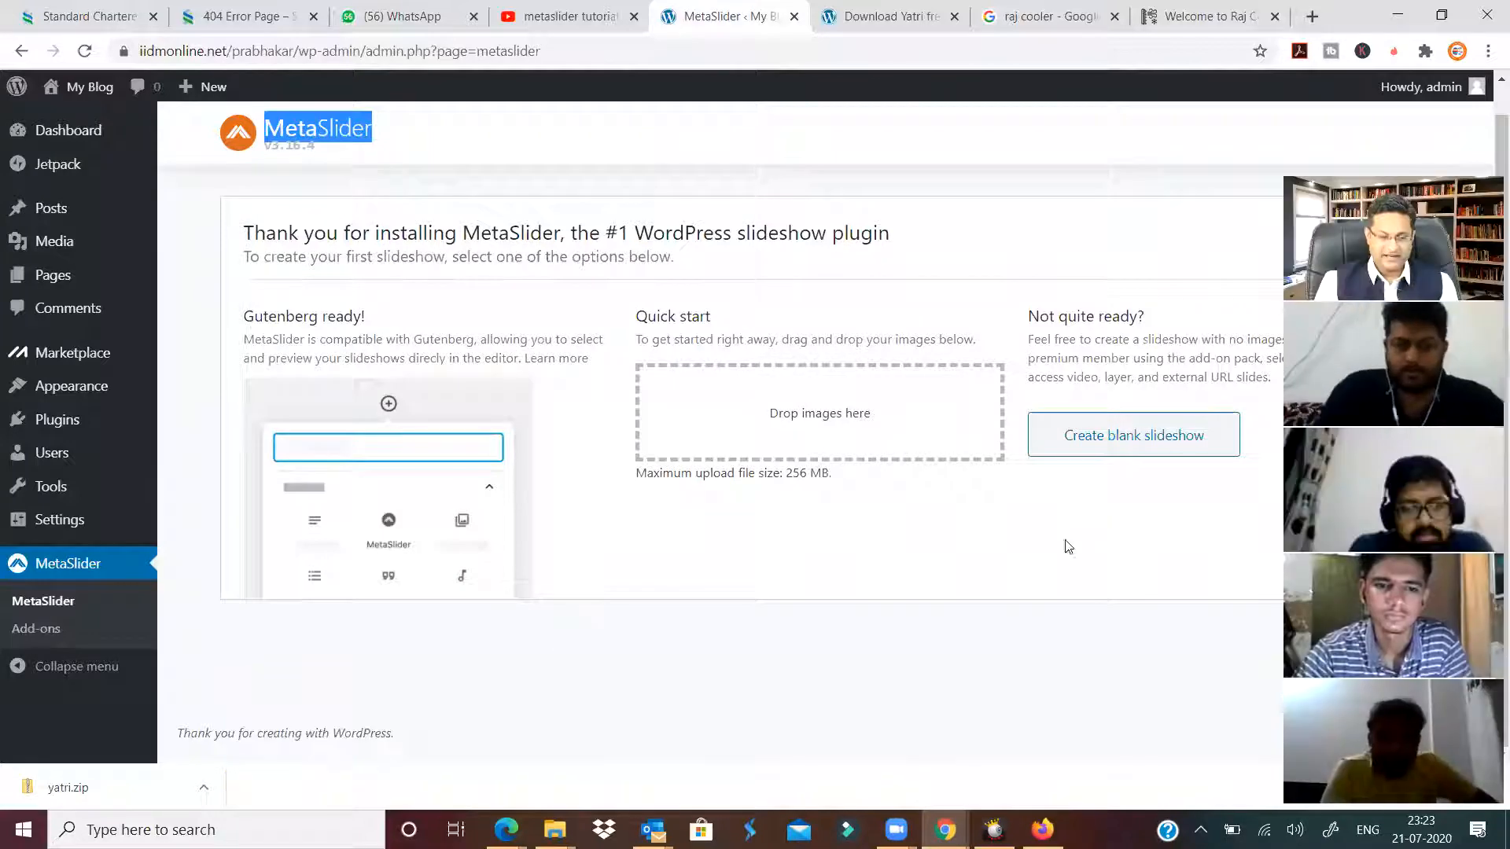
click(1065, 541)
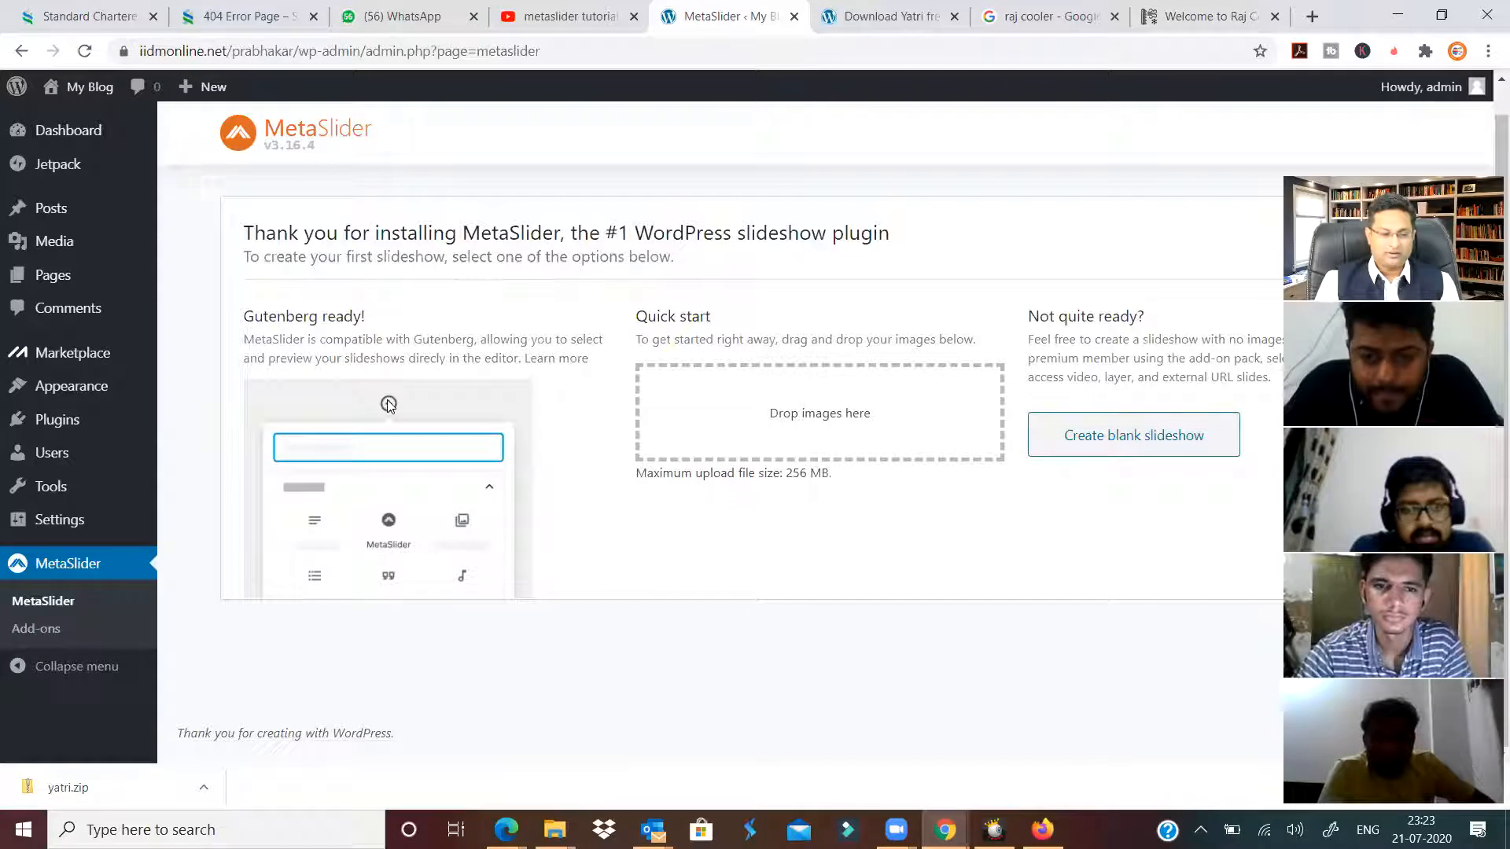
click(1101, 440)
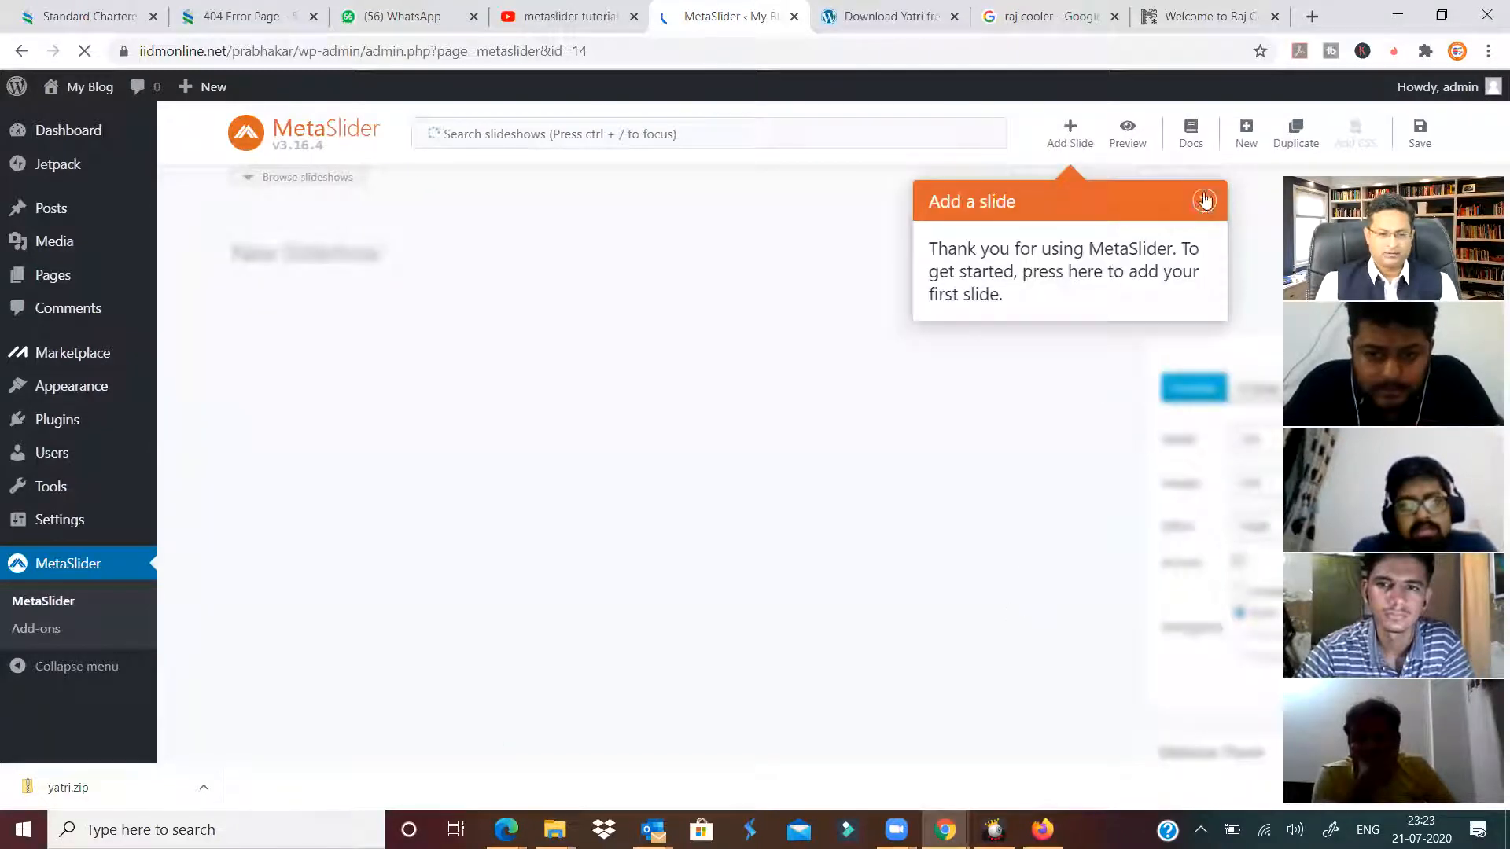
click(1204, 201)
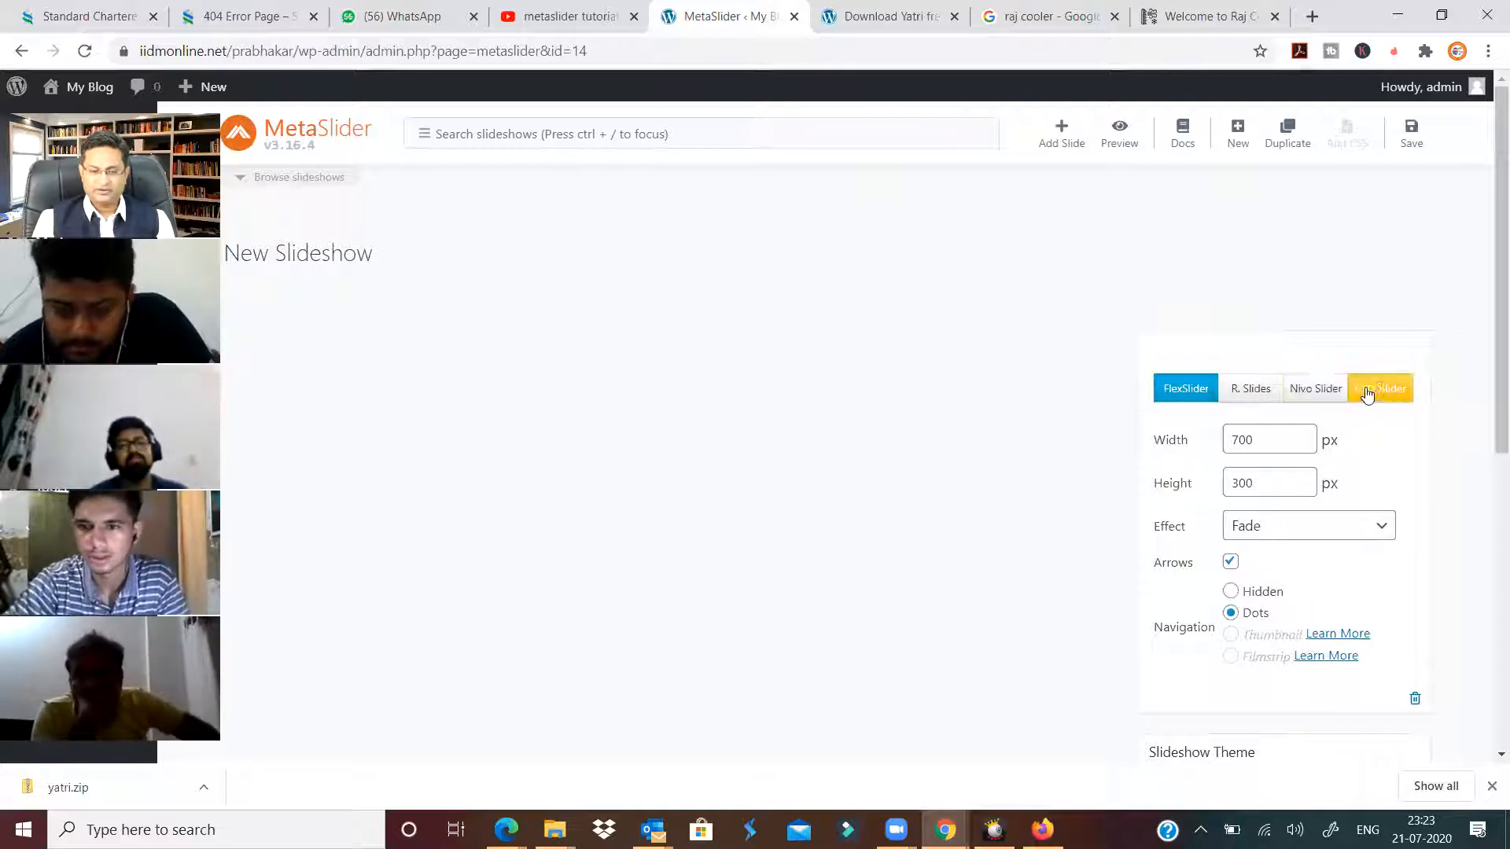
Try Nivo Slider, revert to FlexSlider, and rename the slideshow to 'Test Slide'.
click(1317, 390)
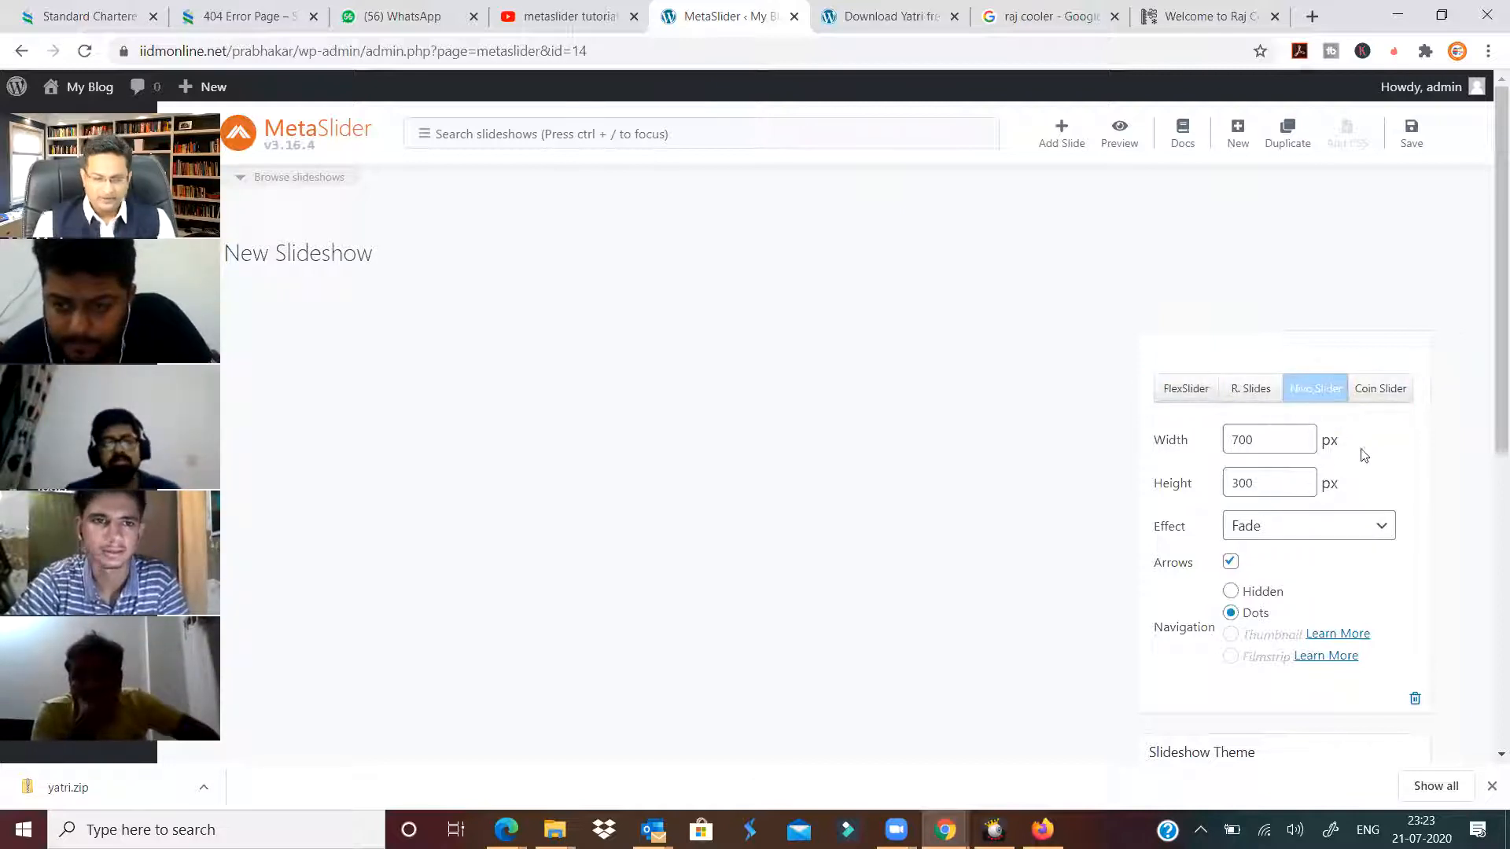
click(1184, 401)
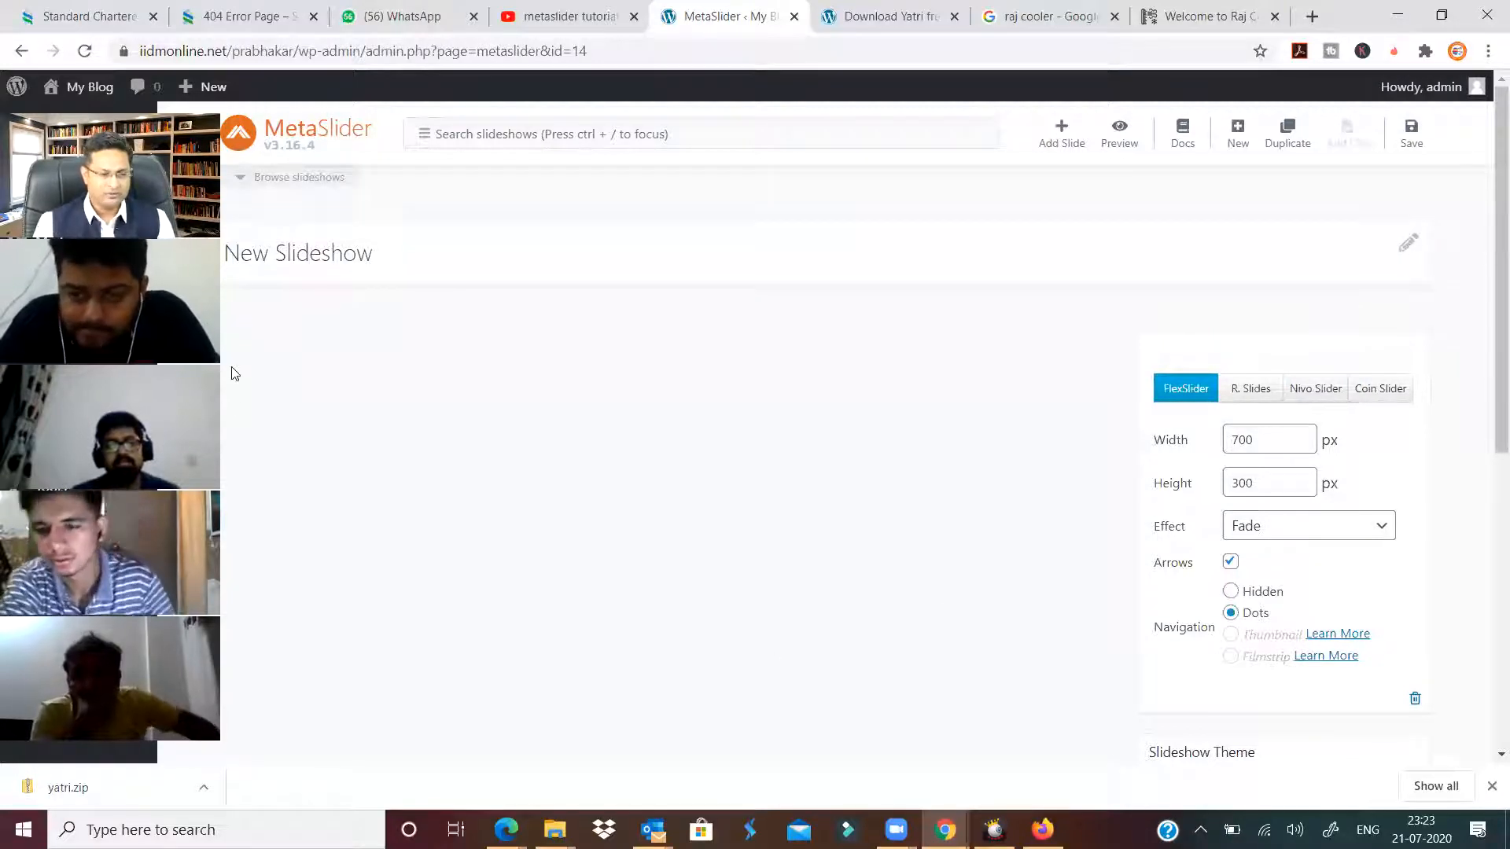
key(ctrl+a)
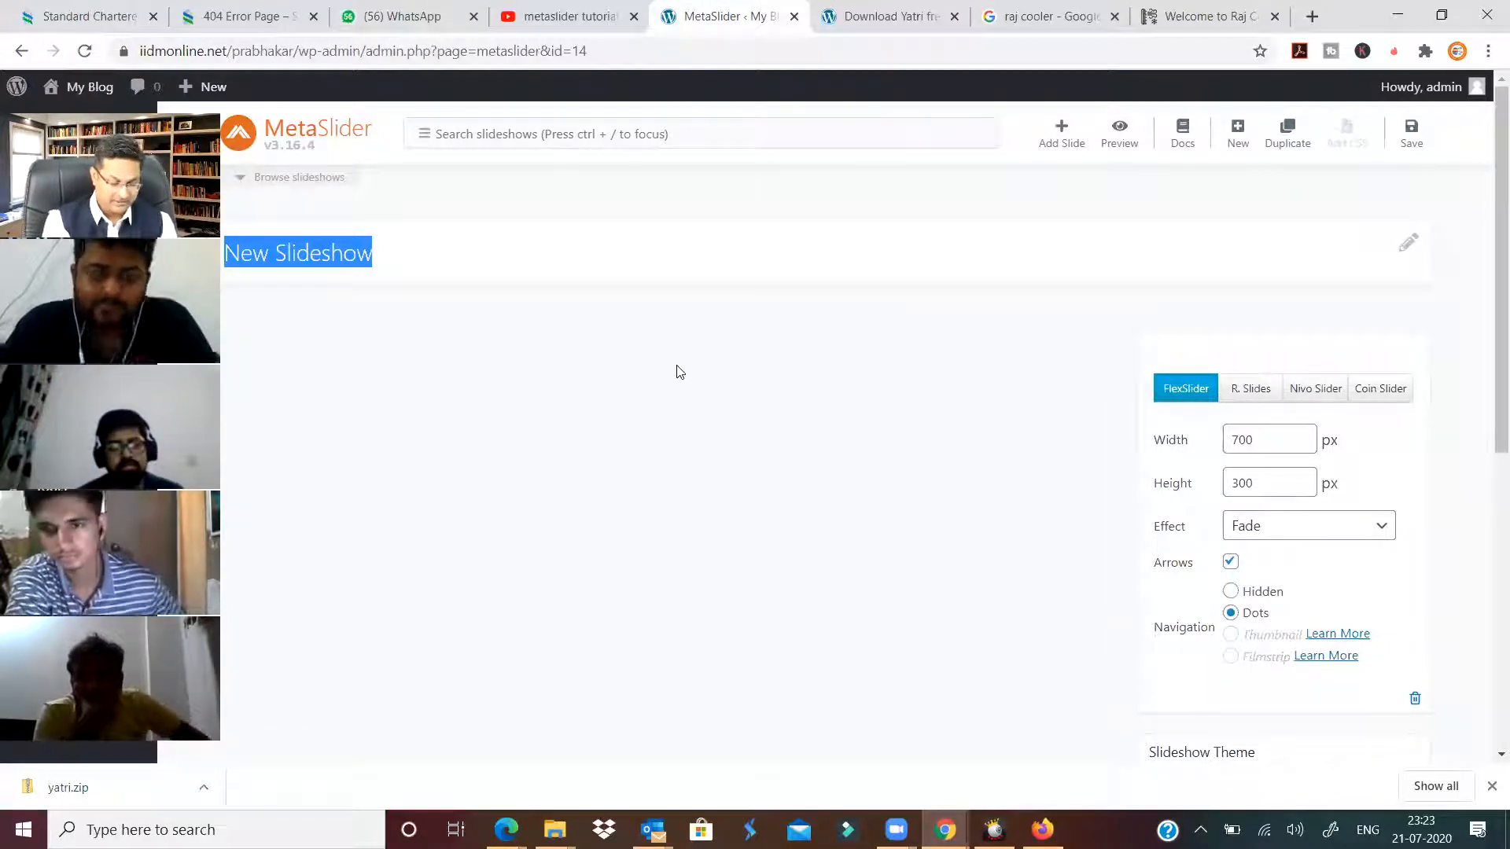
text(Test)
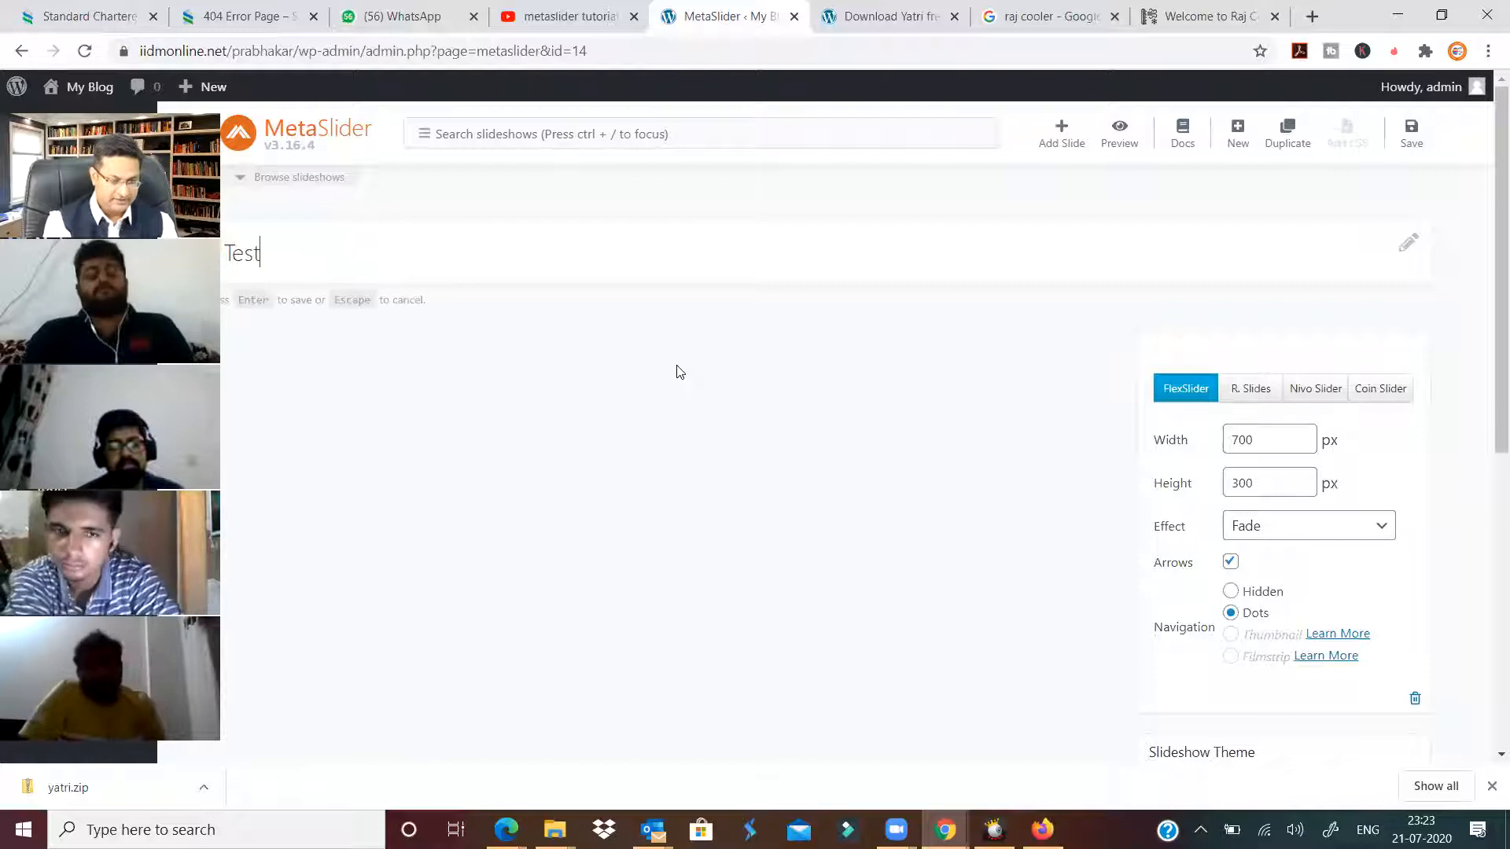
text( Slide)
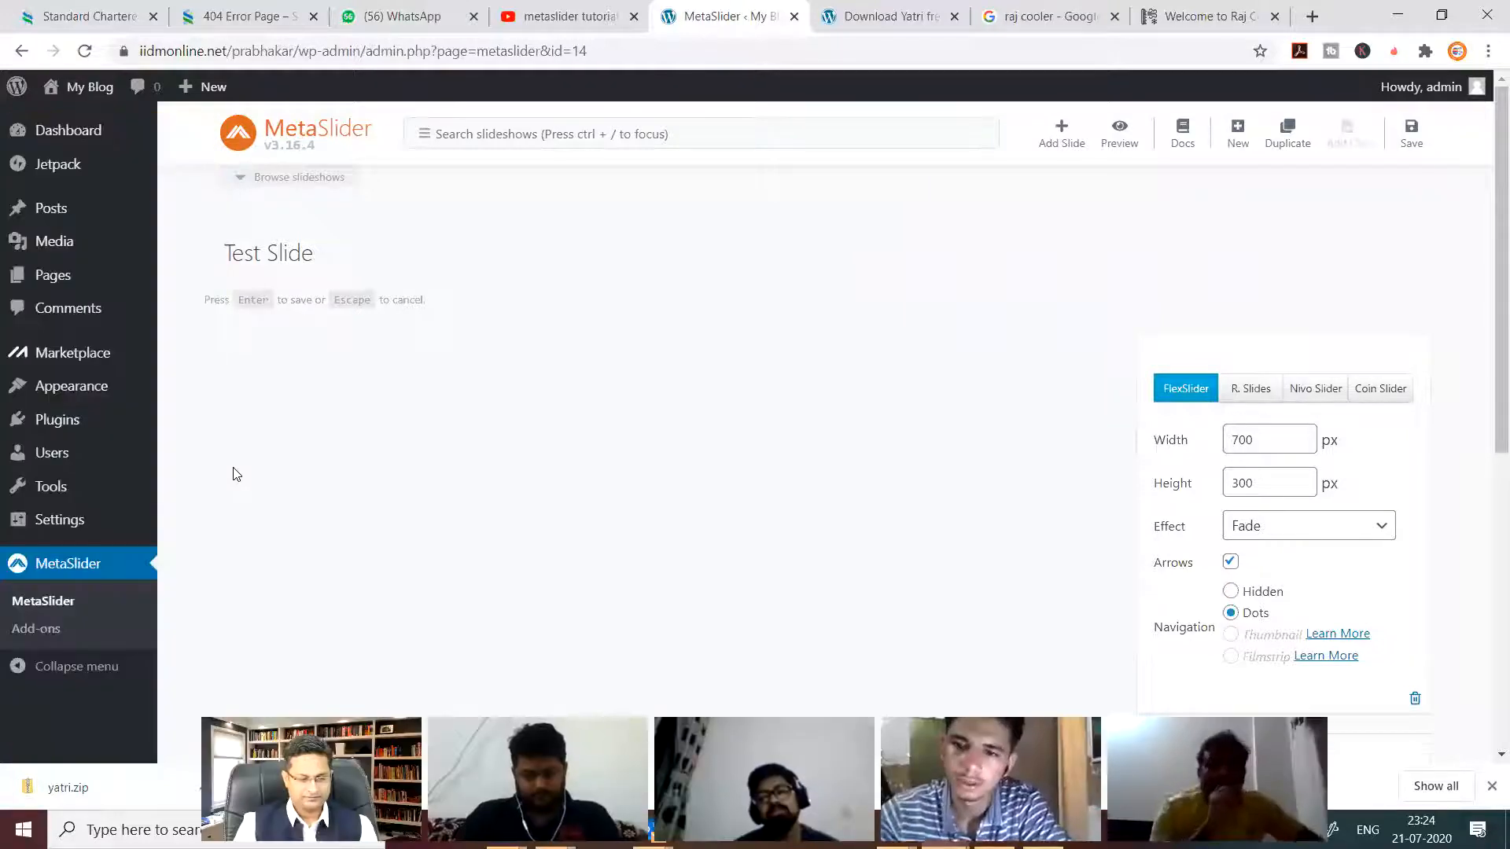
key(Return)
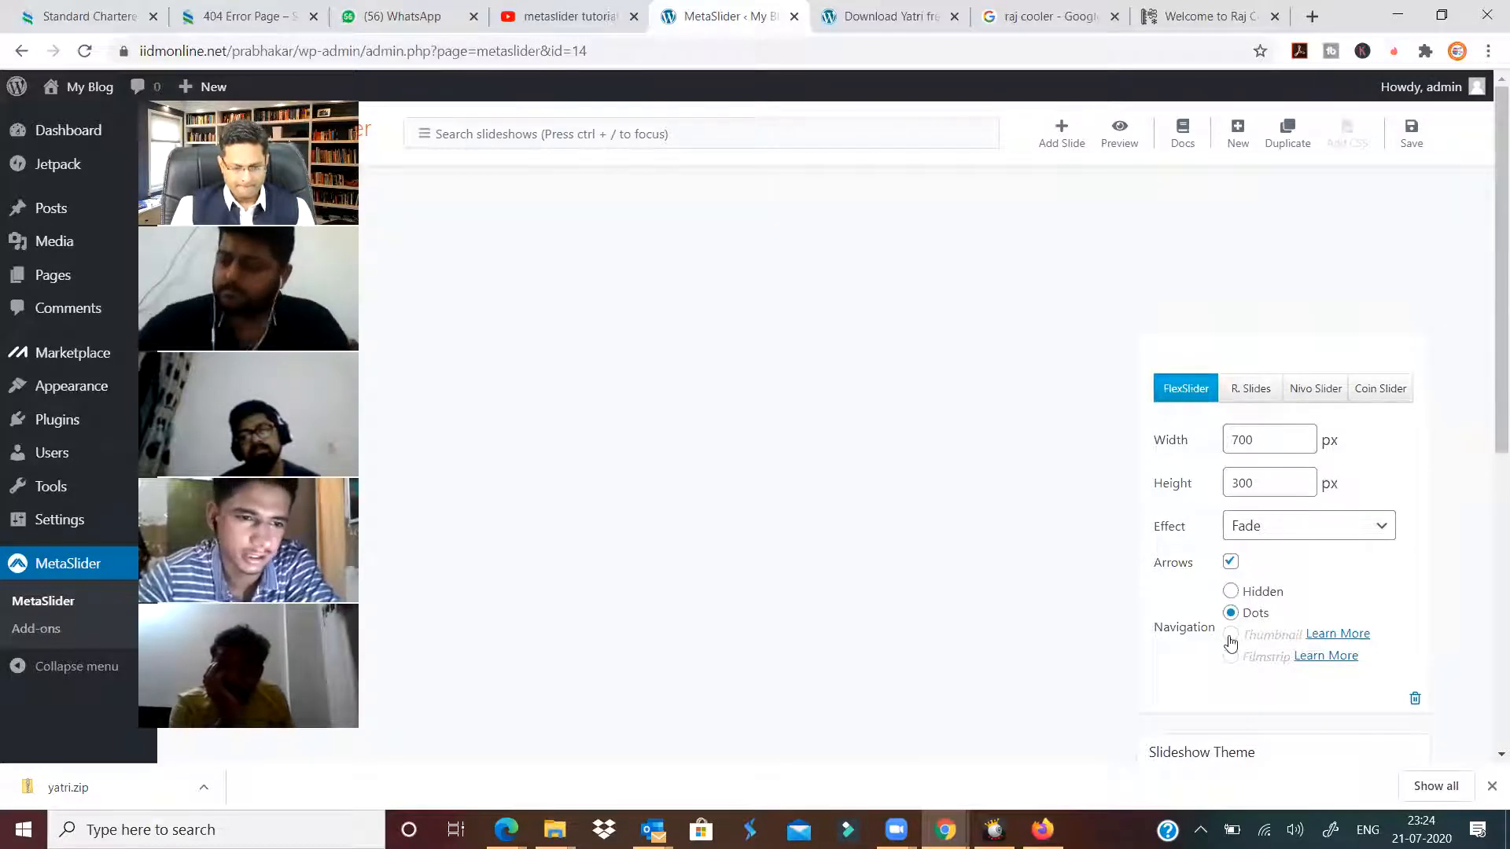
Set the slider type to R. Slides, check the slideshow list, and begin adding a slide.
click(1490, 786)
scroll(1135, 668, down, 5)
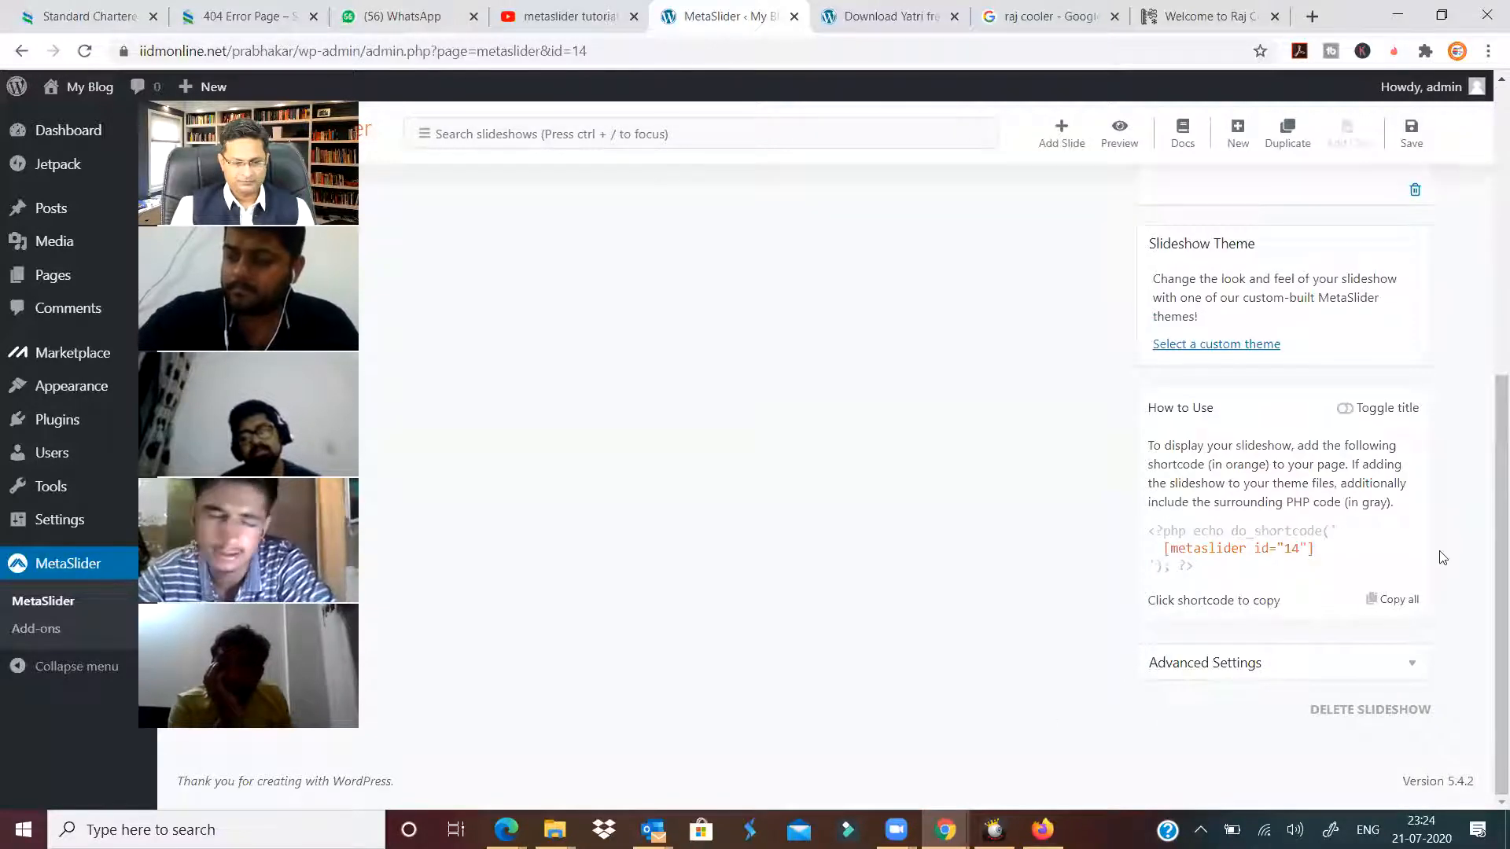
scroll(1443, 557, up, 5)
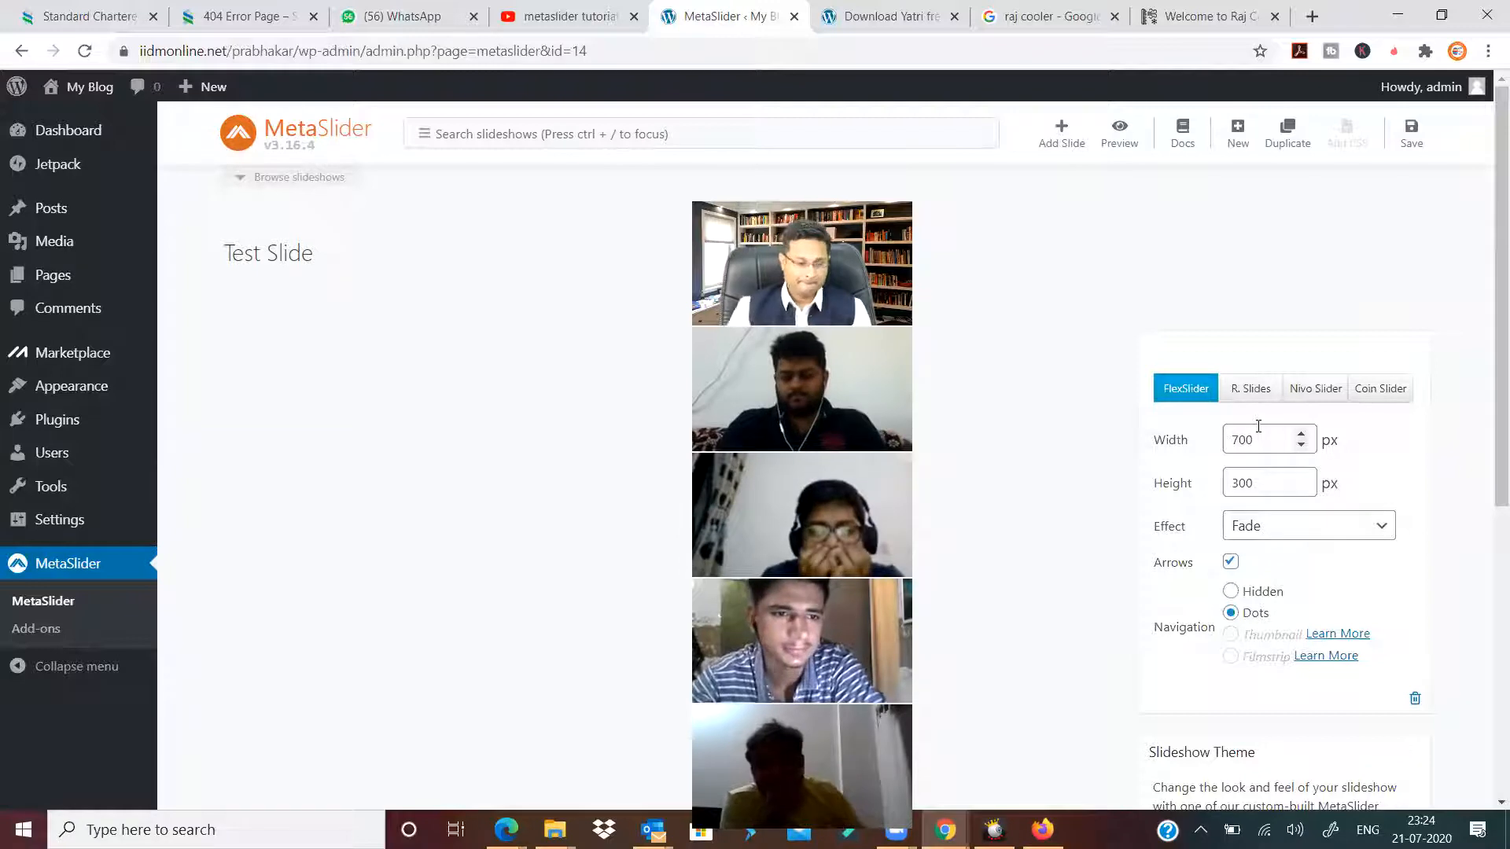
click(1251, 397)
click(1178, 394)
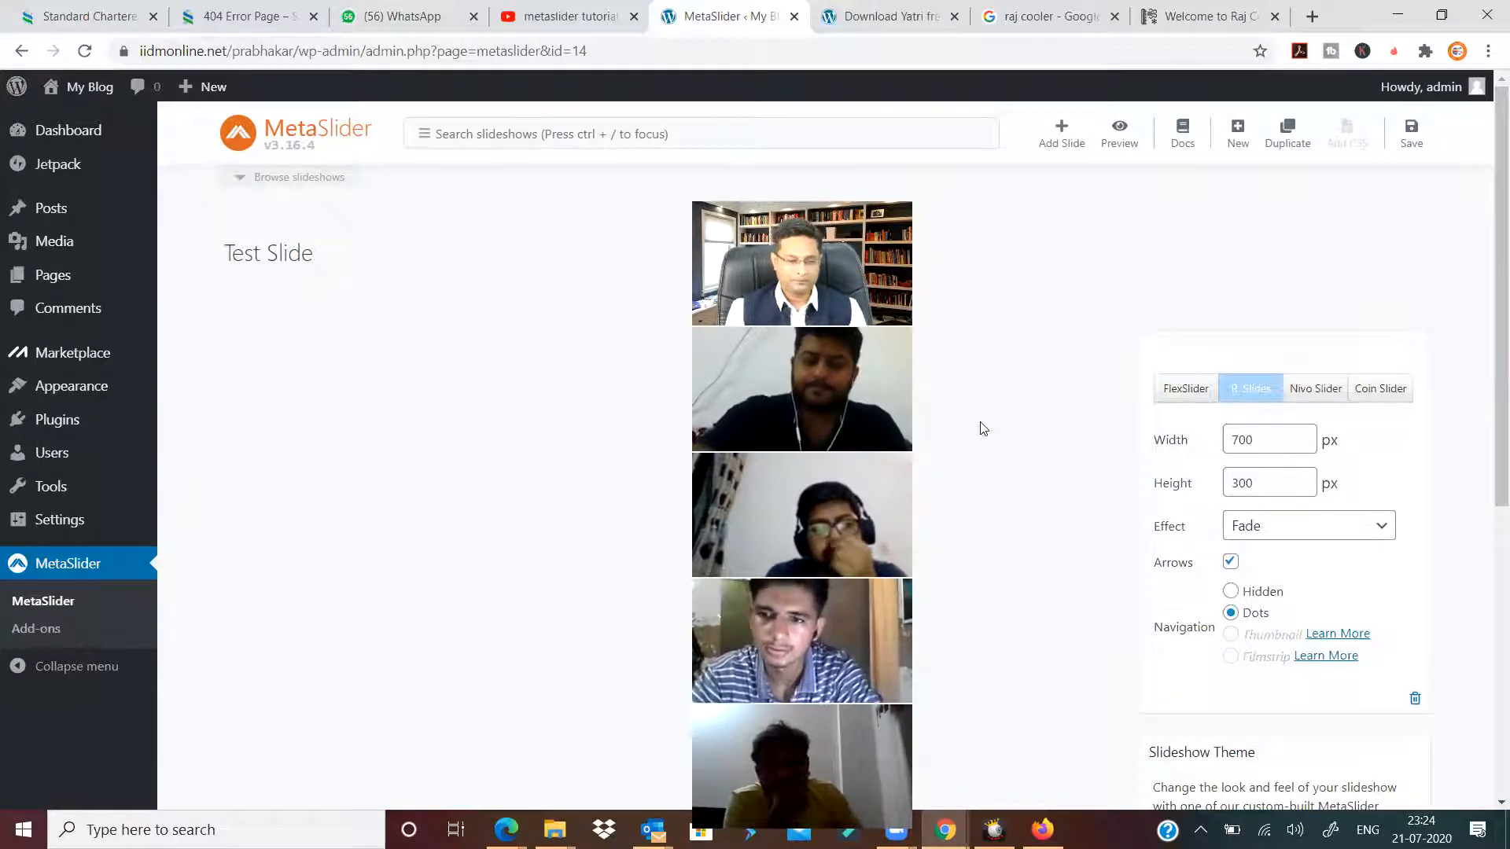
click(283, 177)
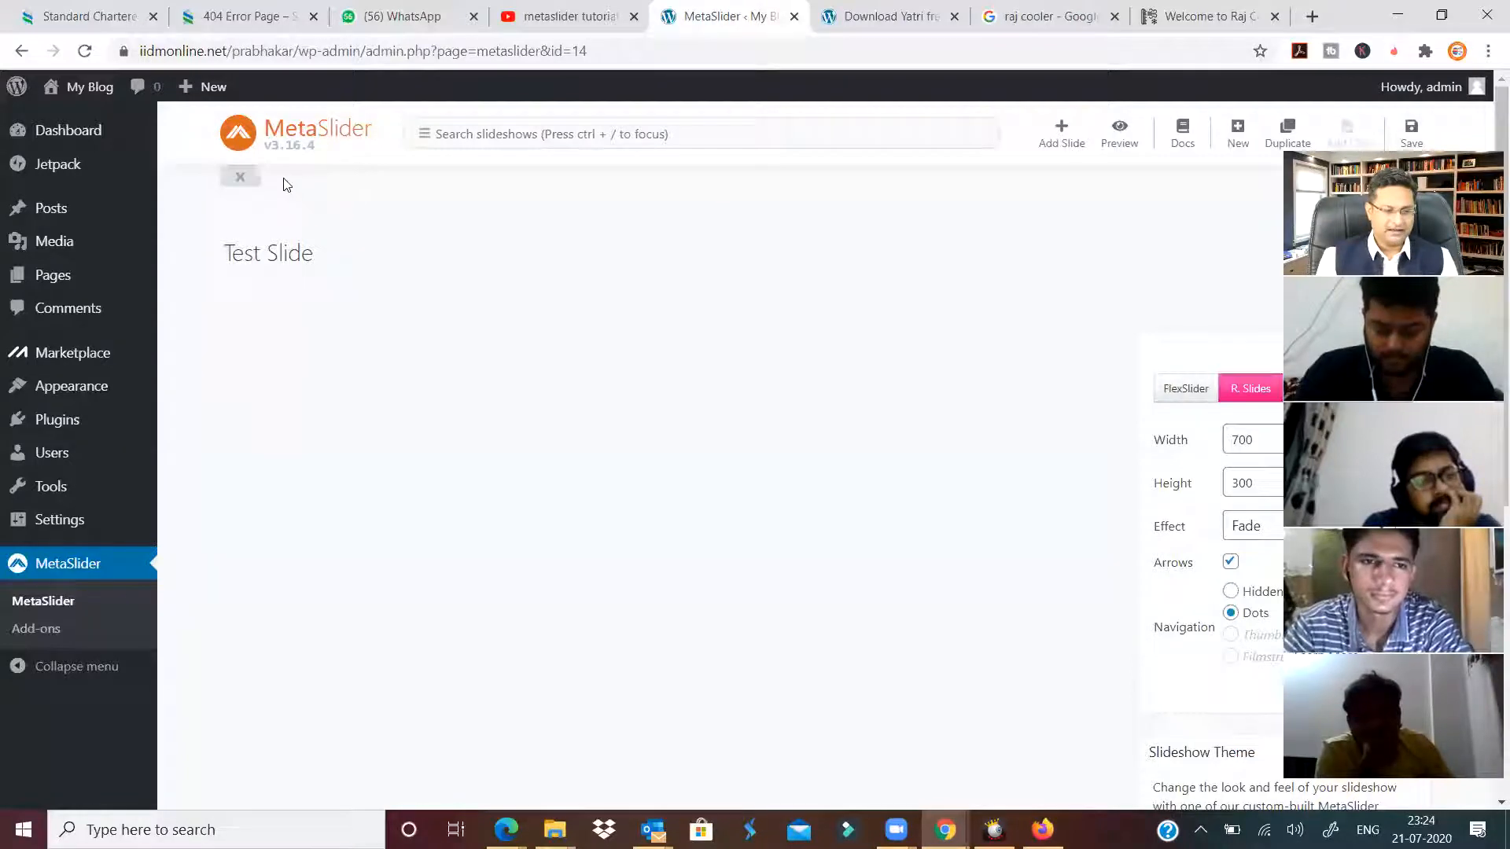
click(241, 299)
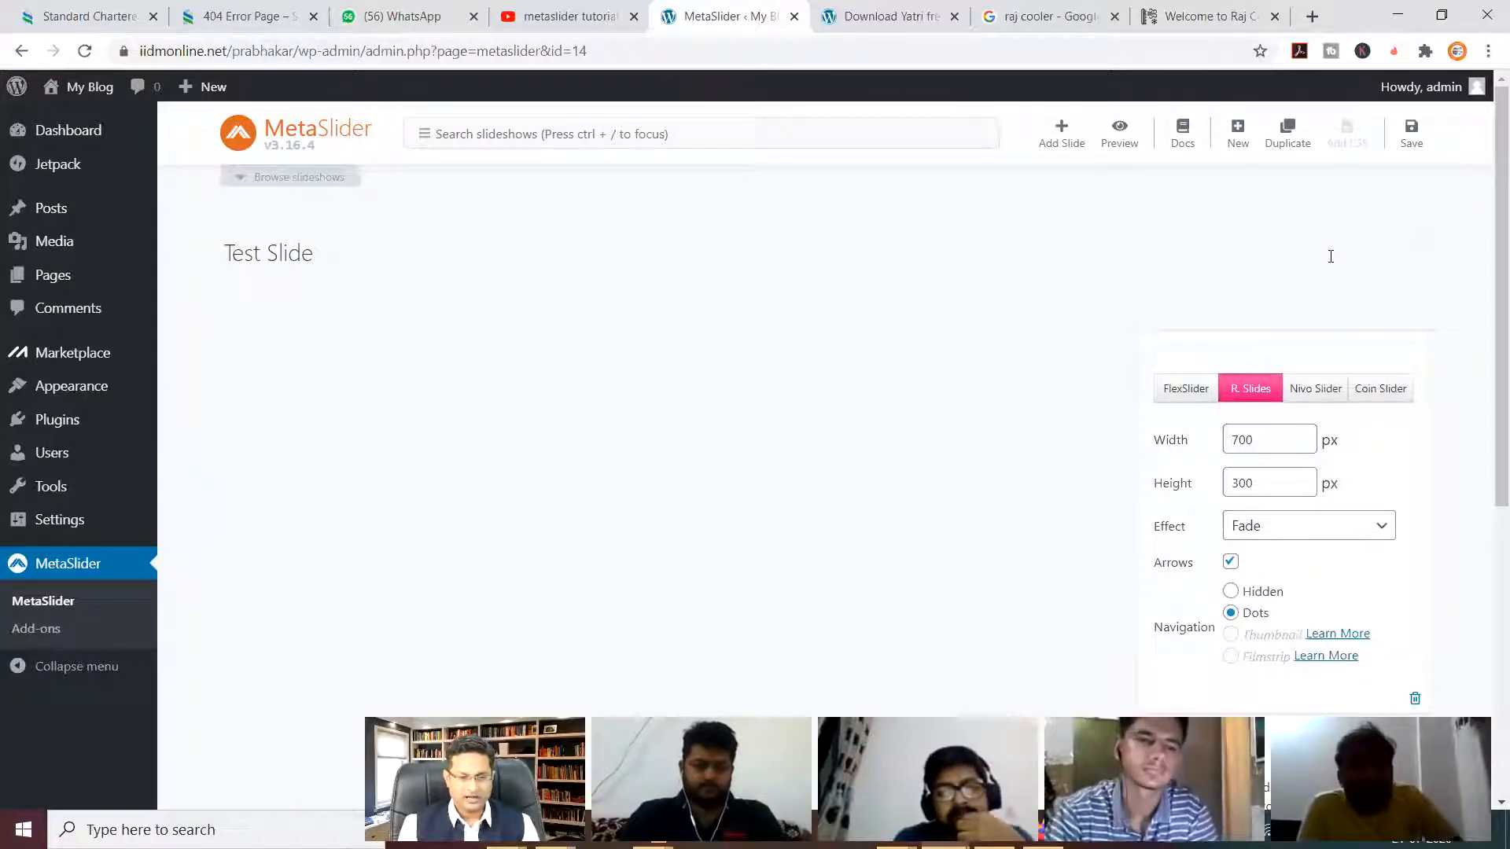
click(1061, 135)
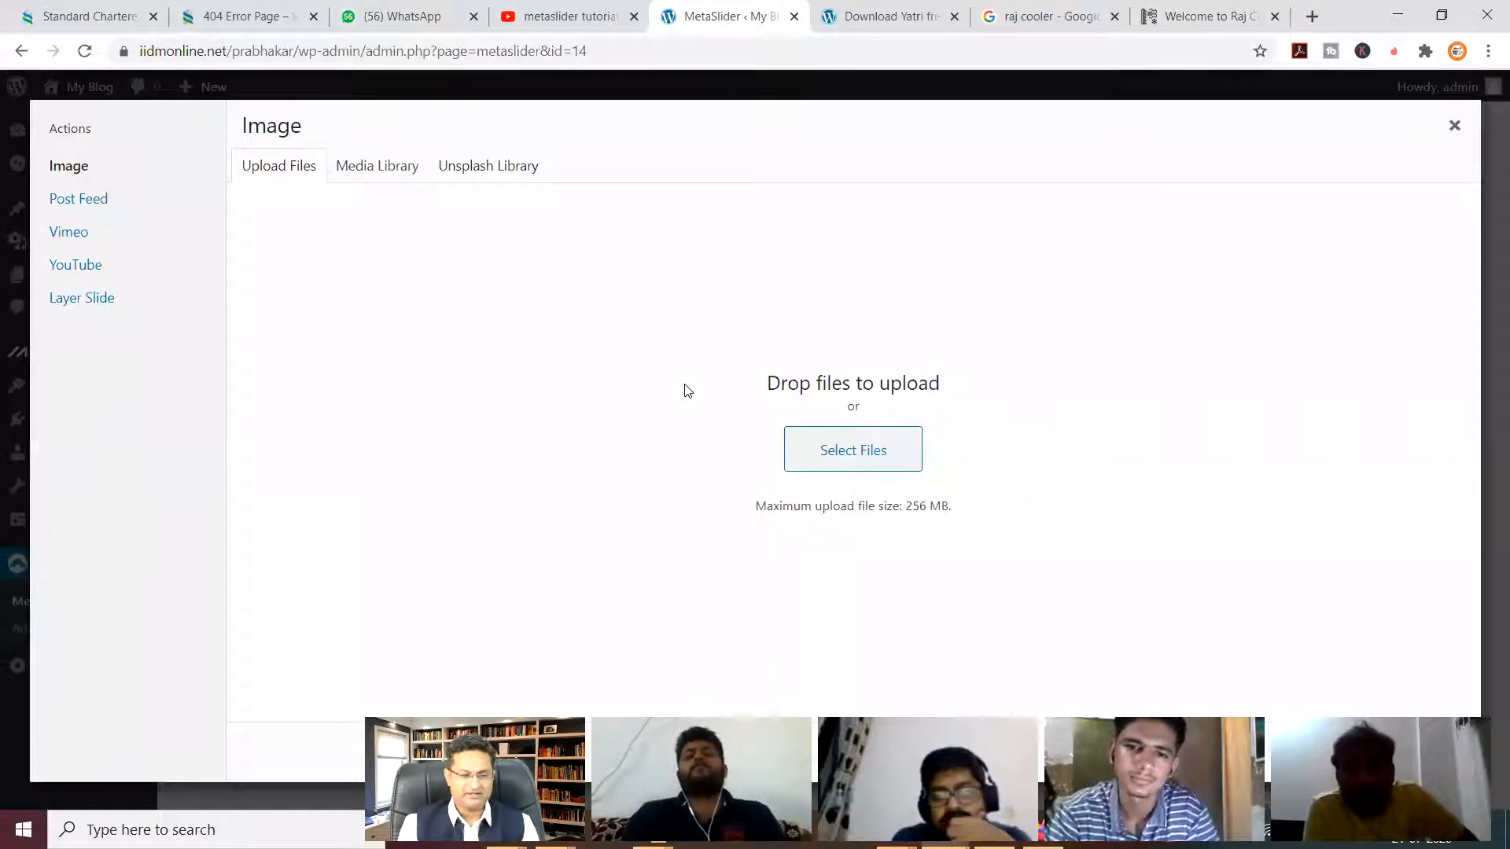
Browse for an image file, then cancel the file picker to stay on the upload panel.
click(843, 463)
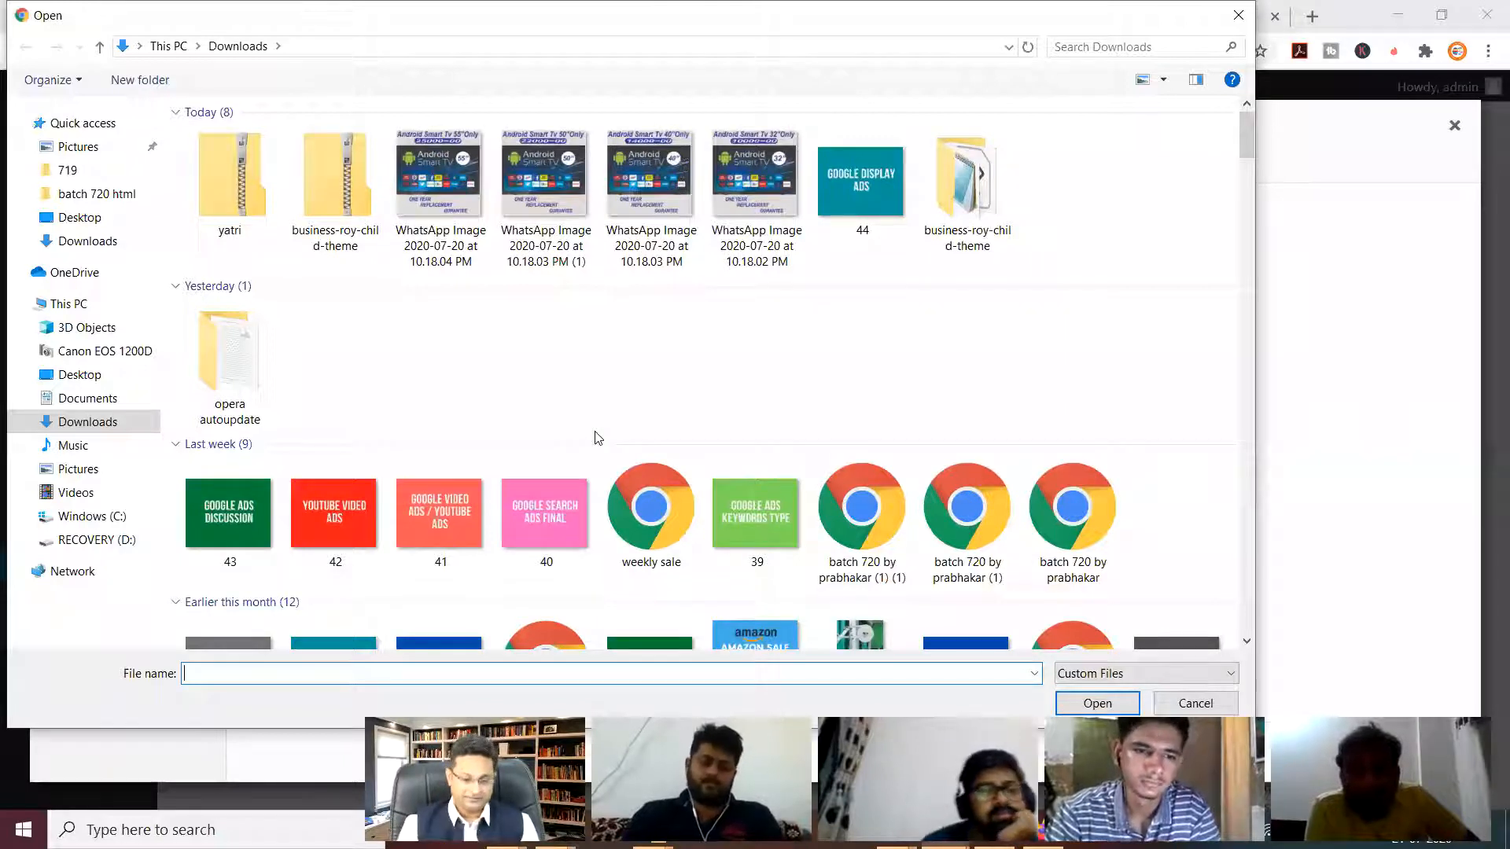
click(1215, 704)
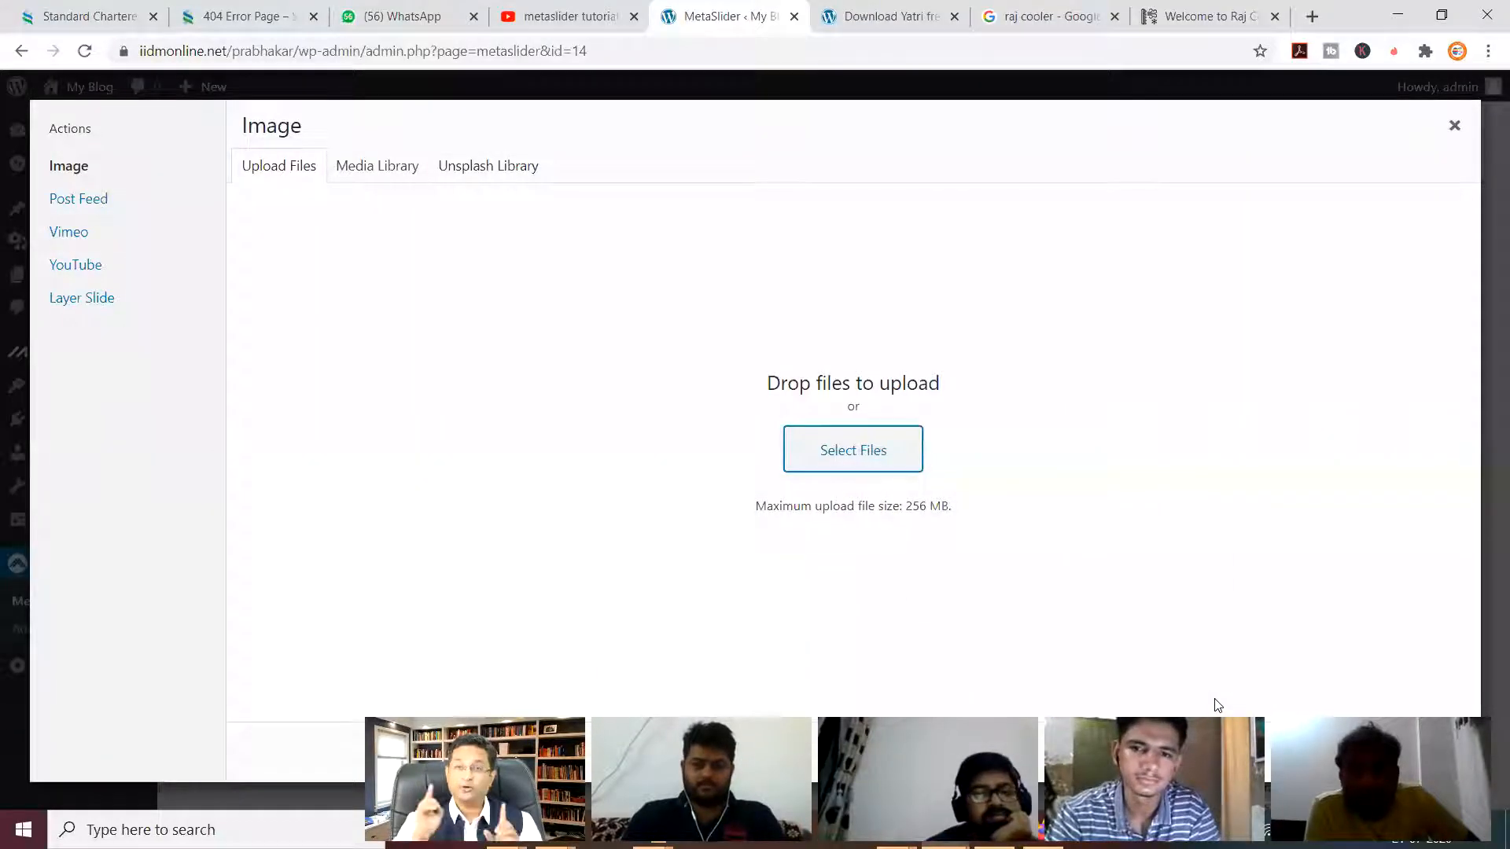
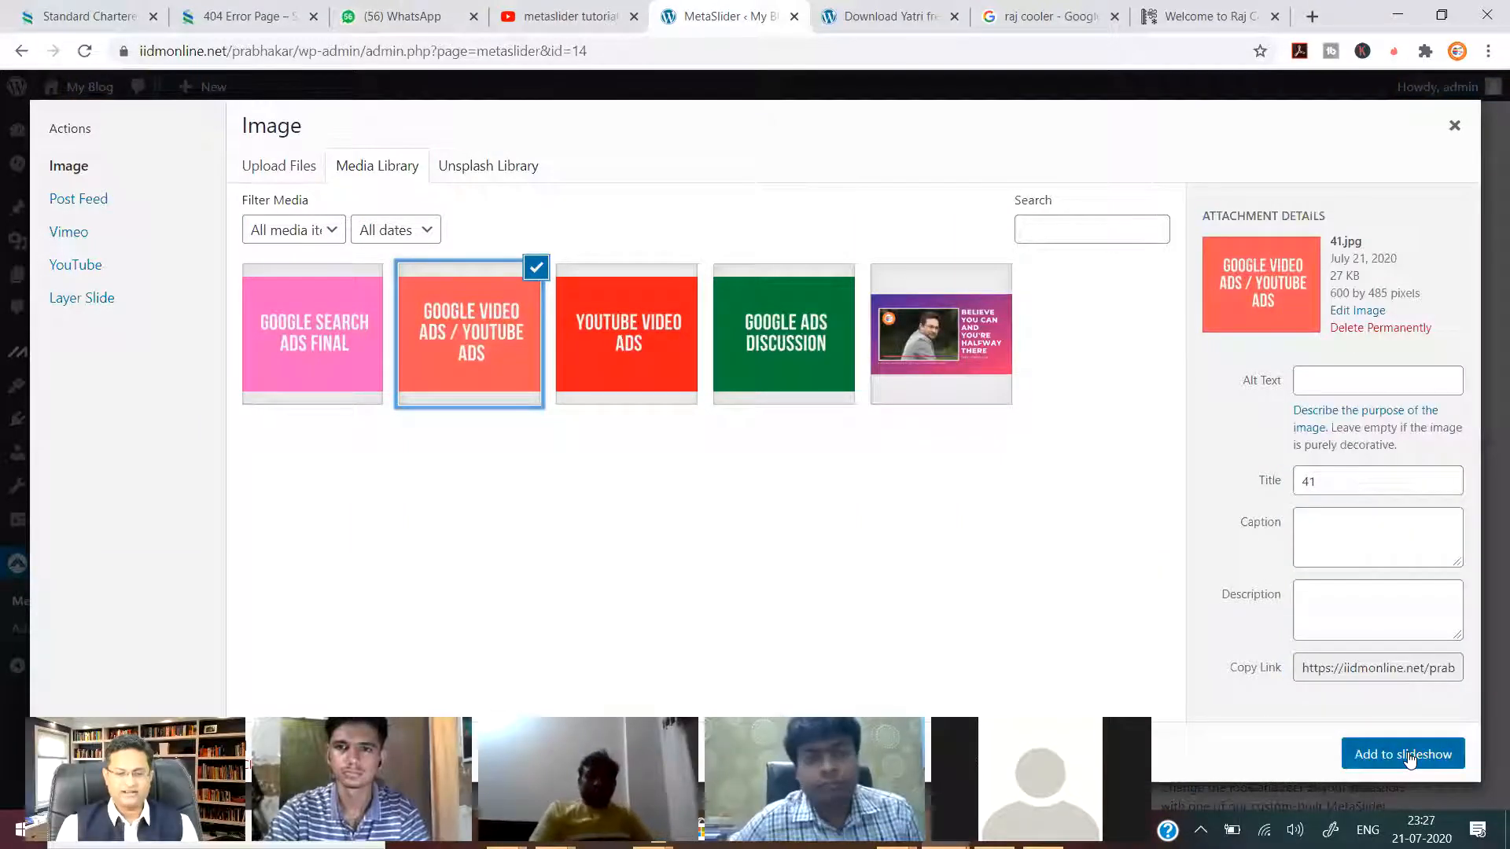
Add the Google Search Ads Final image as the first slide.
click(317, 339)
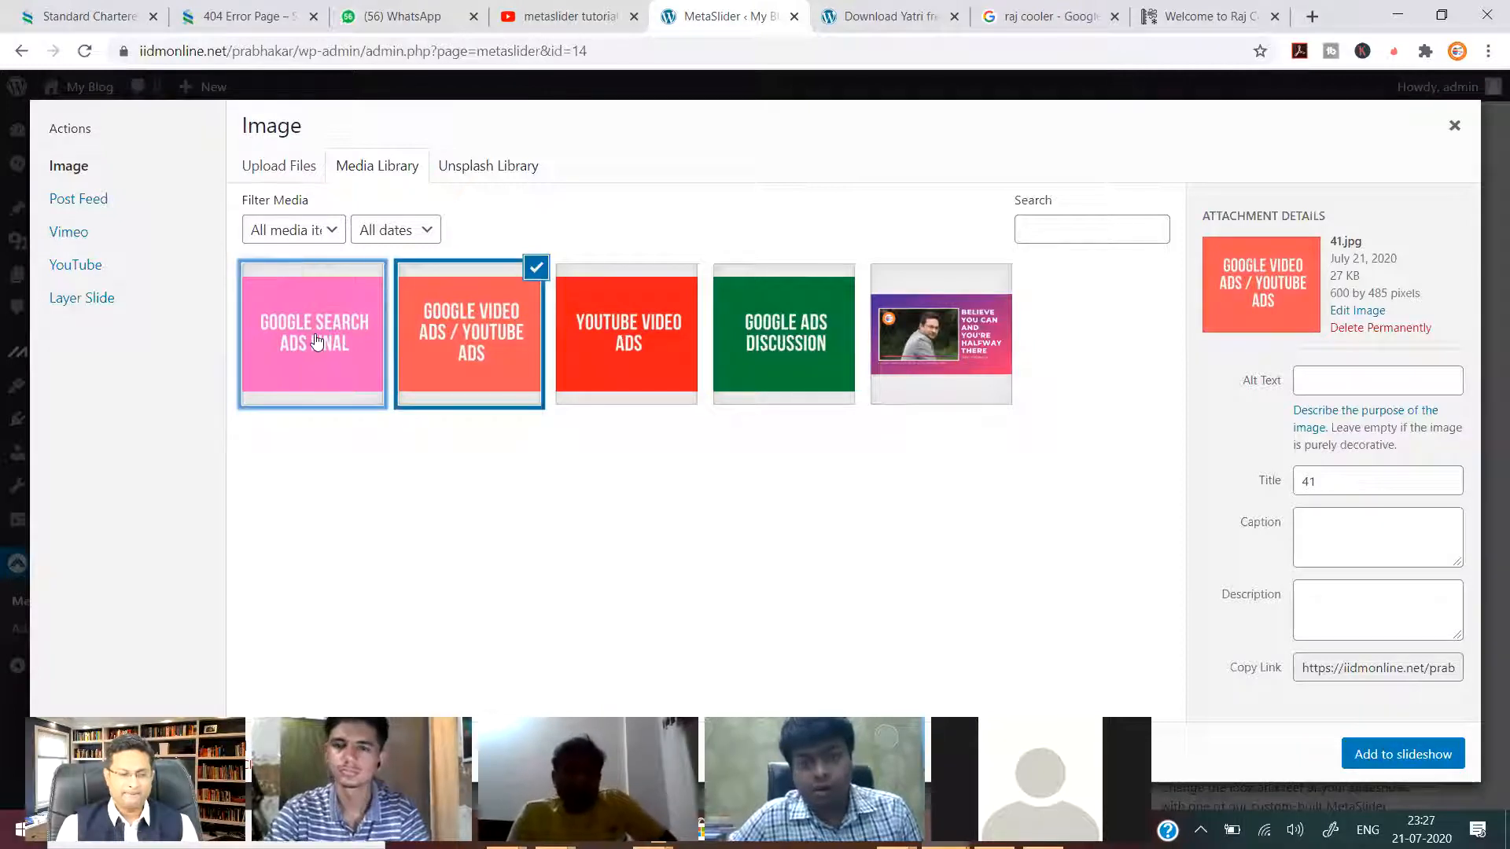
click(332, 233)
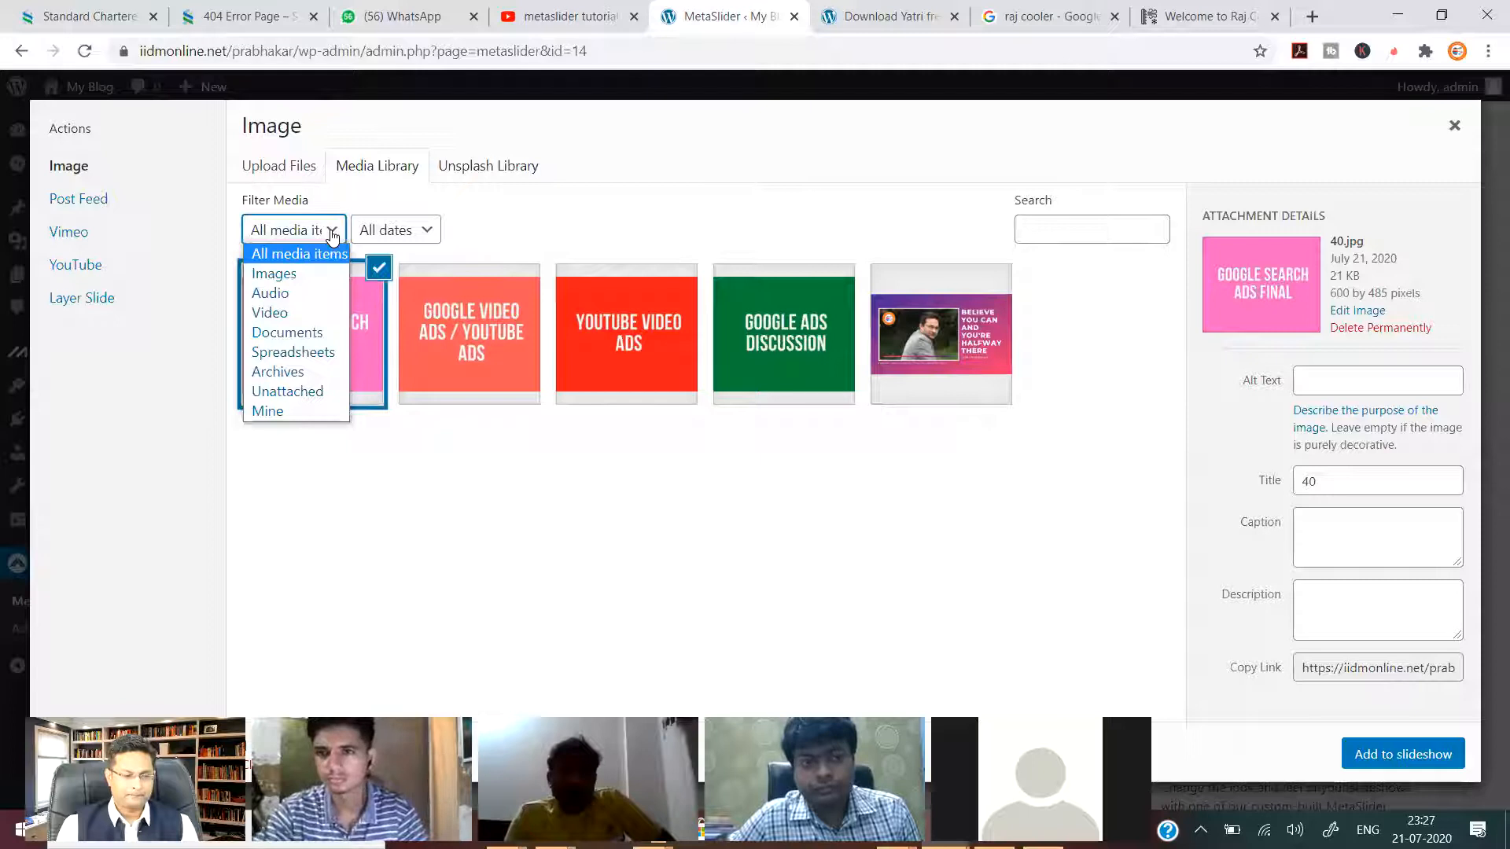
click(478, 231)
click(480, 334)
click(382, 334)
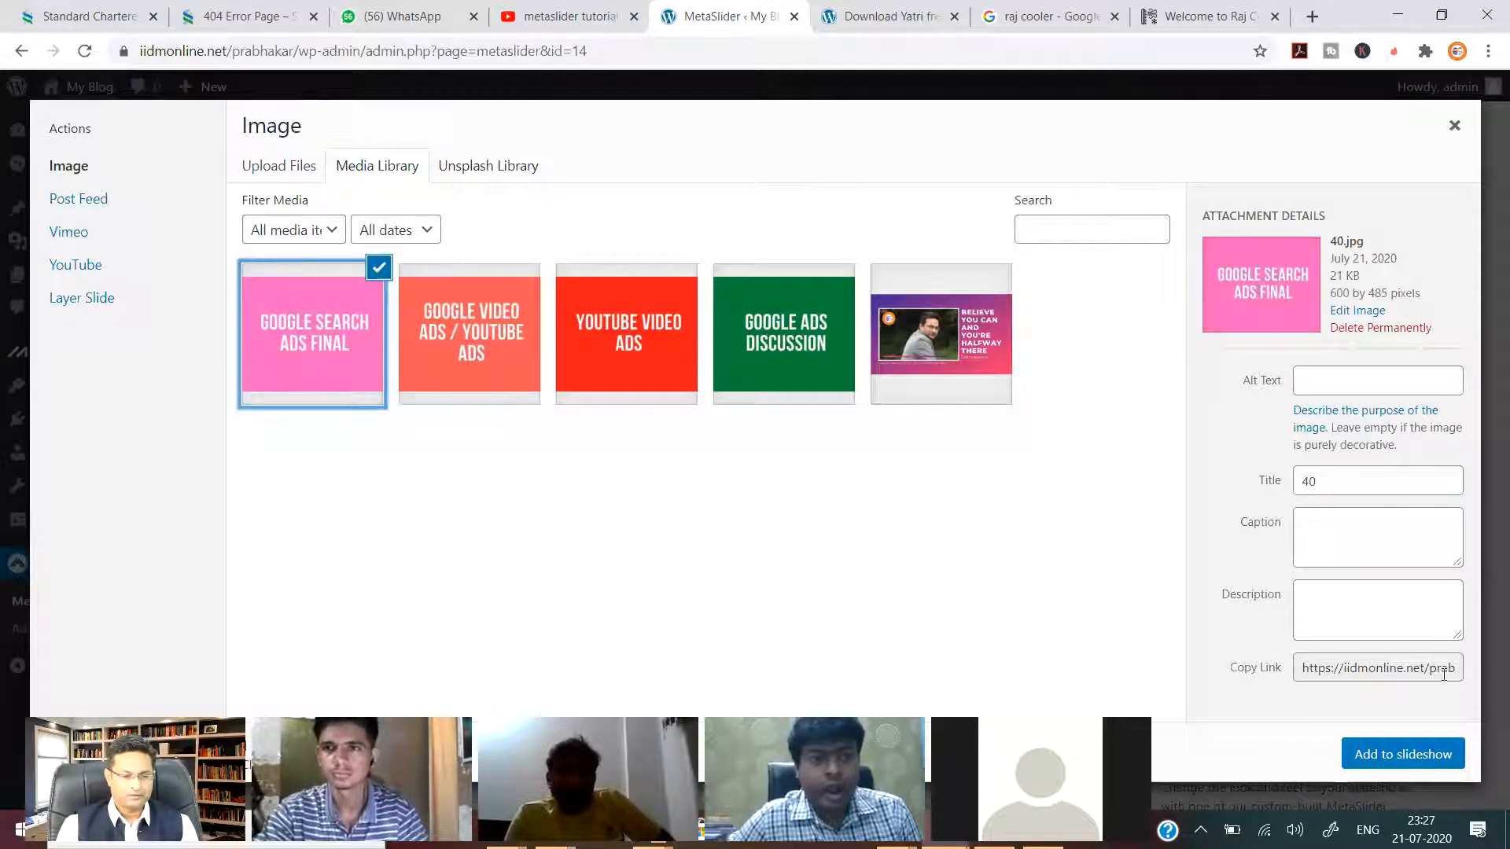
click(1404, 750)
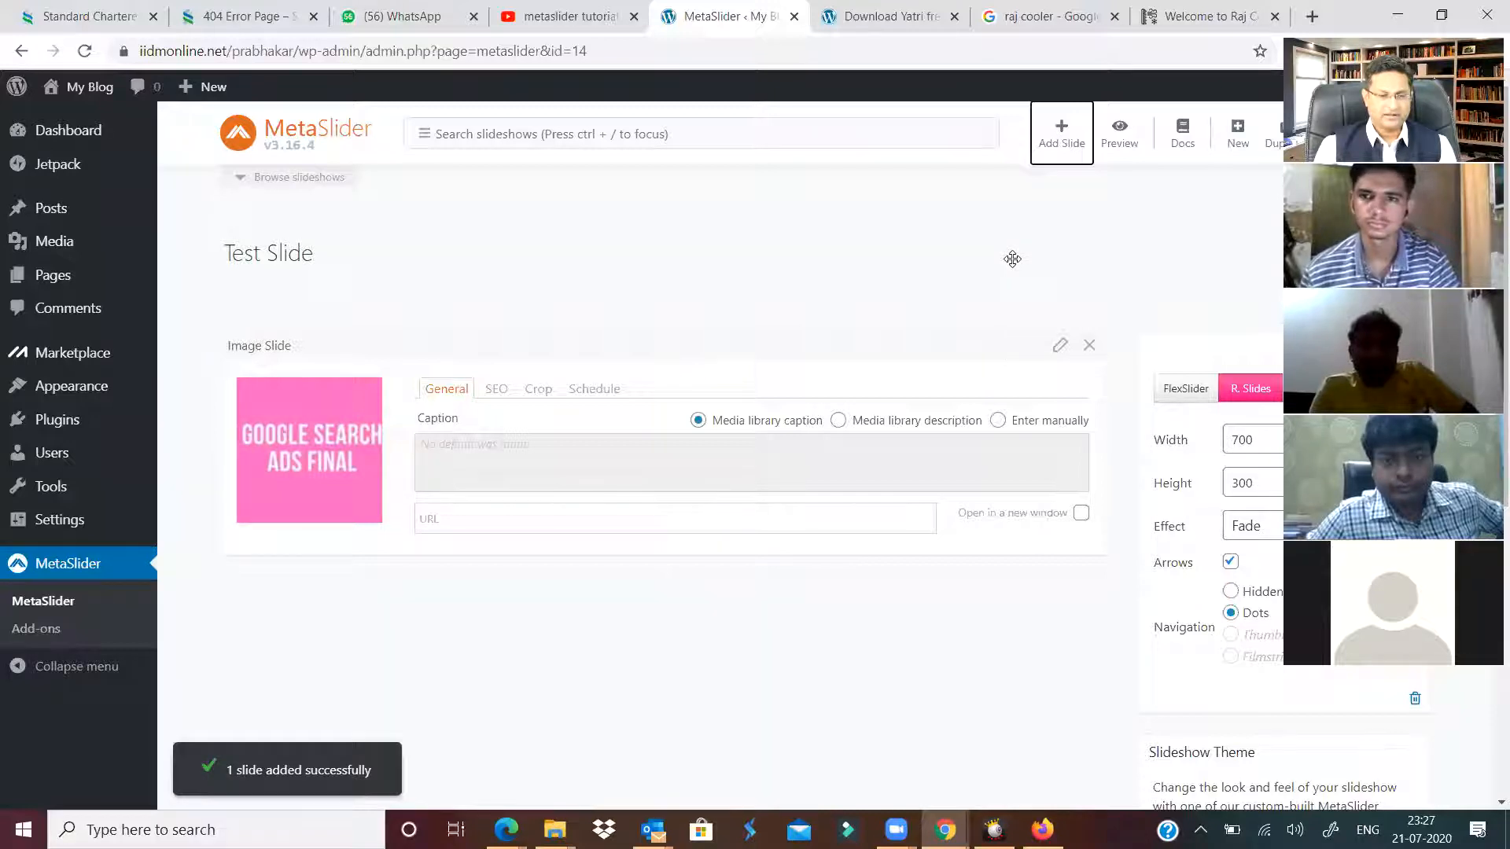
Add the Google Video Ads / YouTube Ads and YouTube Video Ads images as slides.
click(1061, 135)
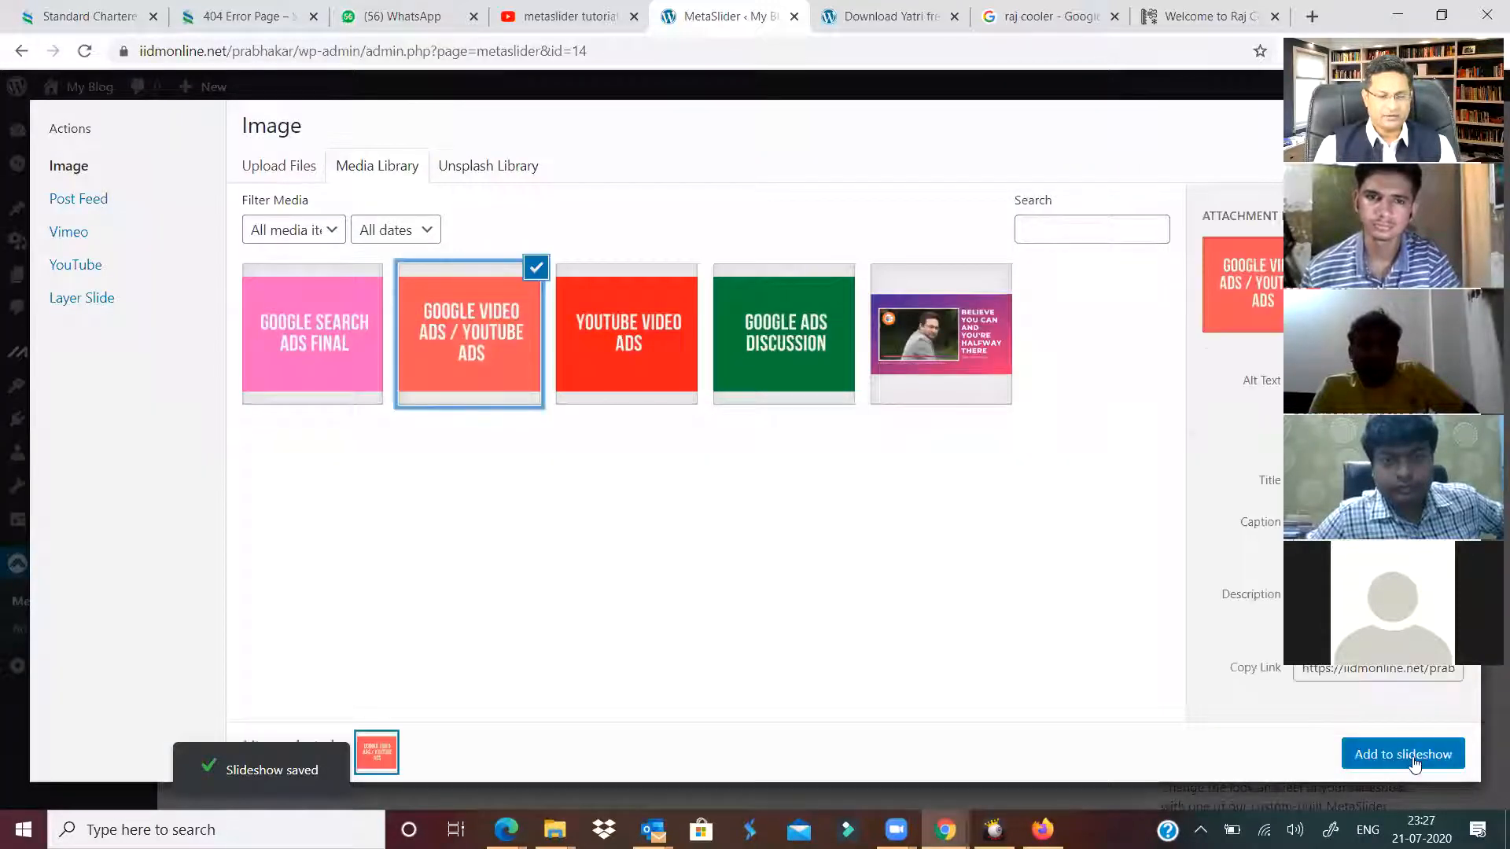
click(1403, 754)
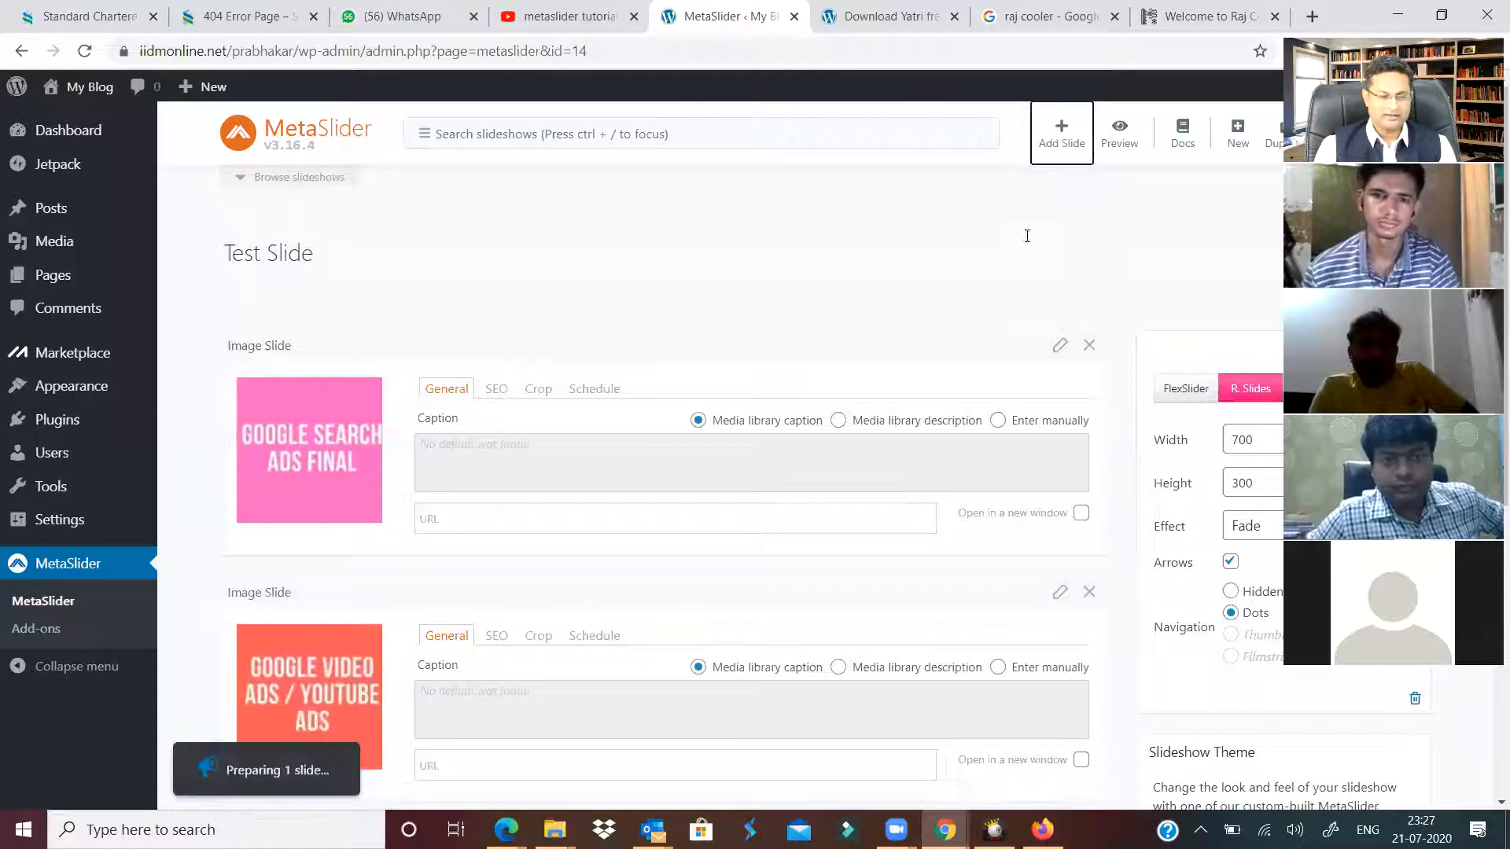
click(1061, 135)
click(660, 366)
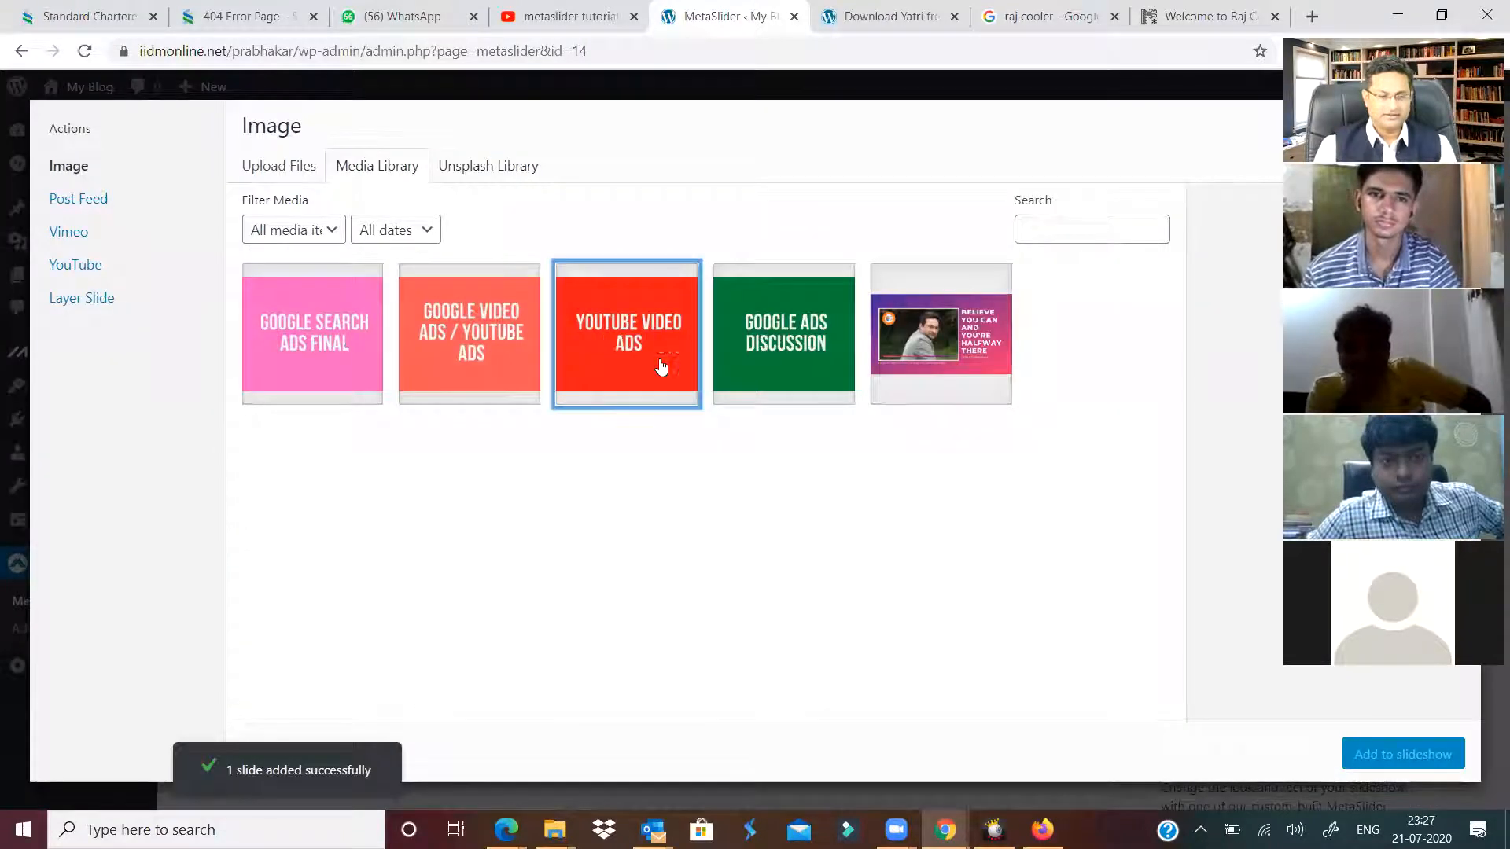
click(1388, 757)
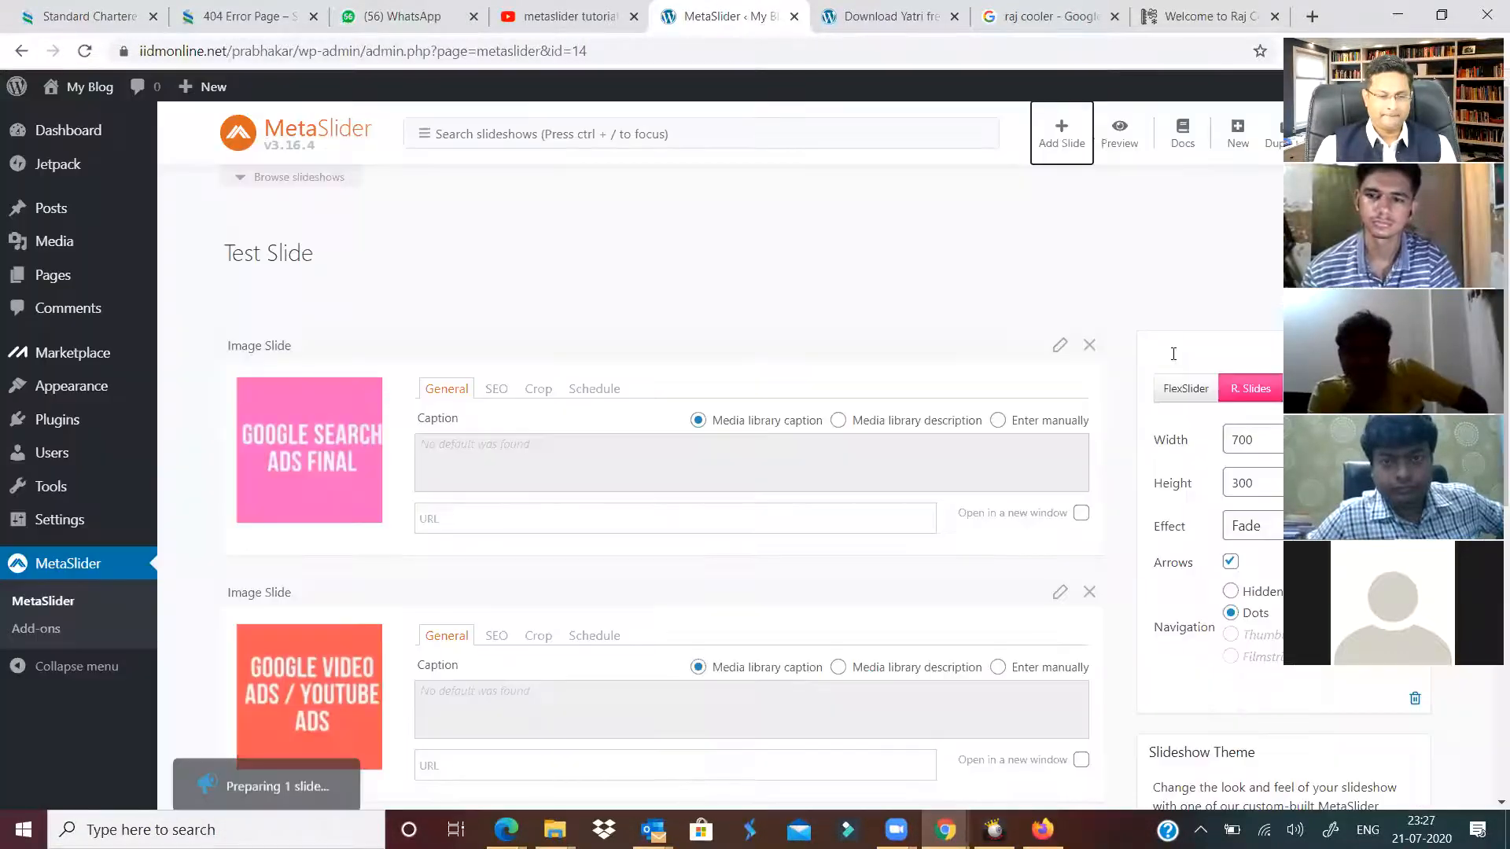
Add the Google Ads Discussion image and the motivational photo as the last slides.
click(1057, 131)
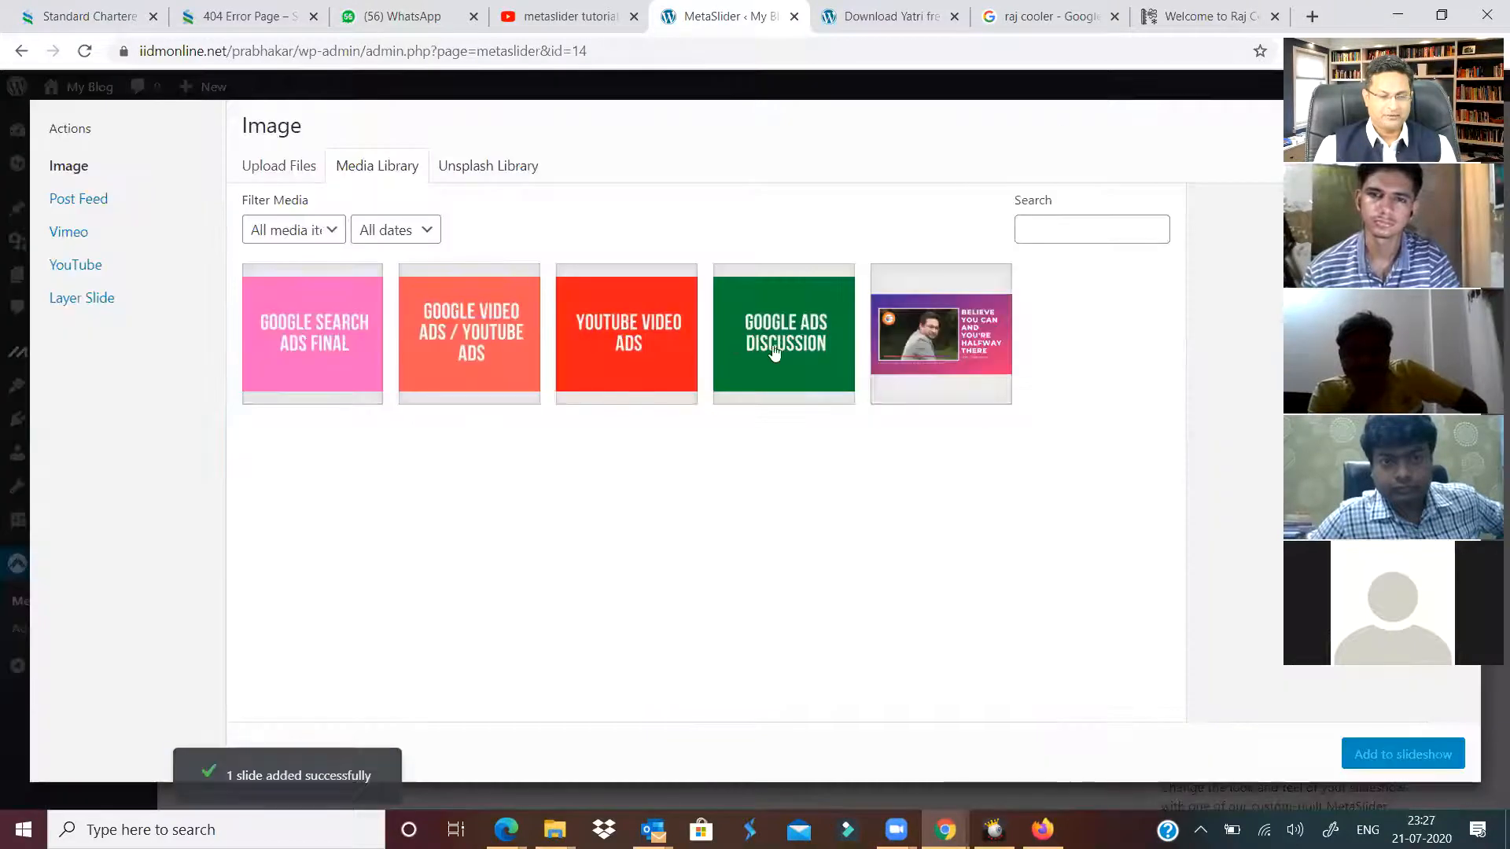
click(772, 351)
click(1399, 755)
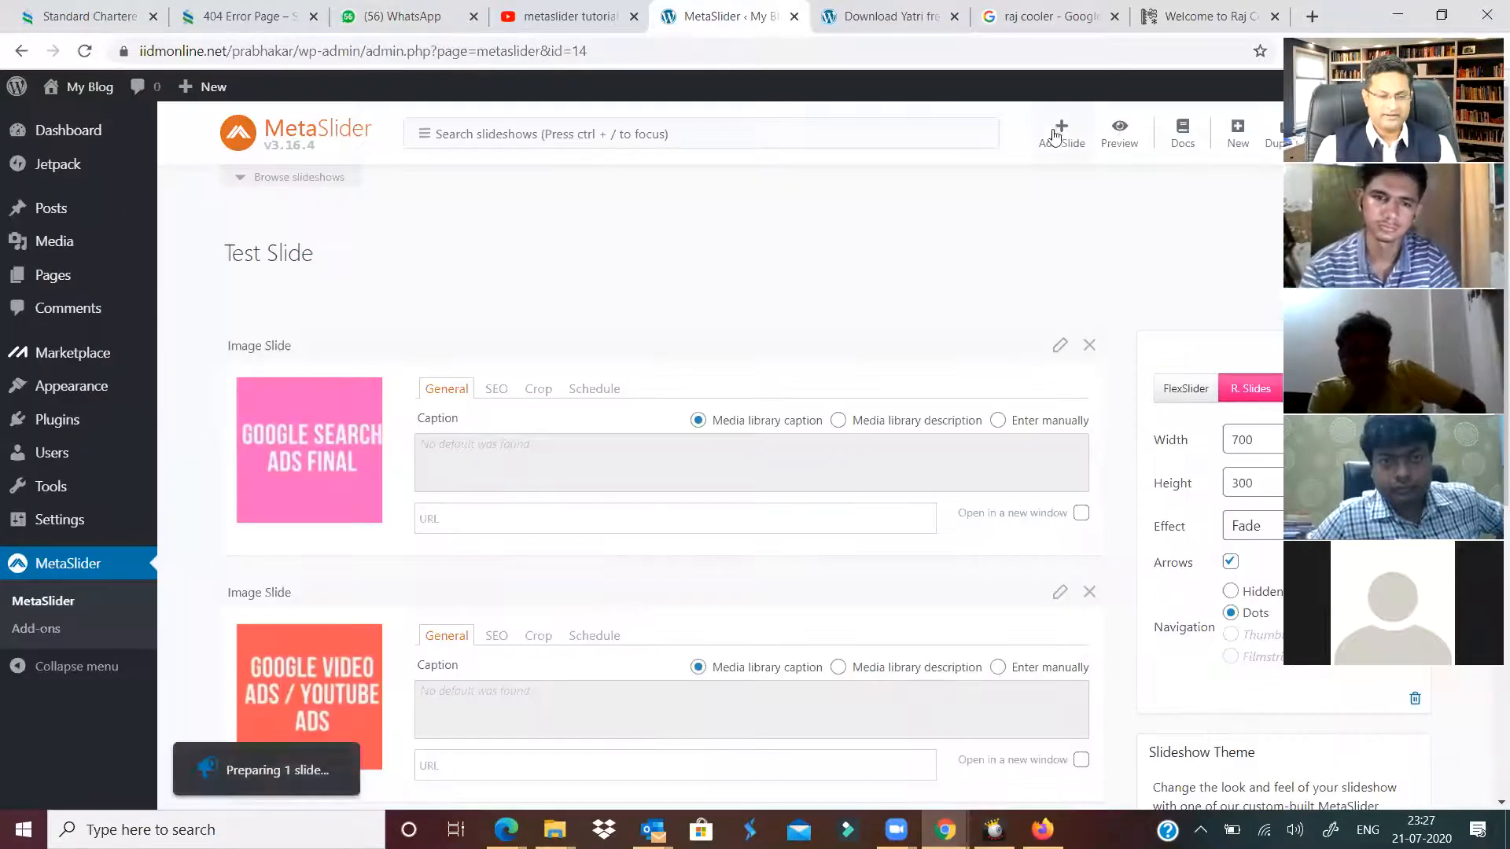
click(1052, 143)
click(929, 350)
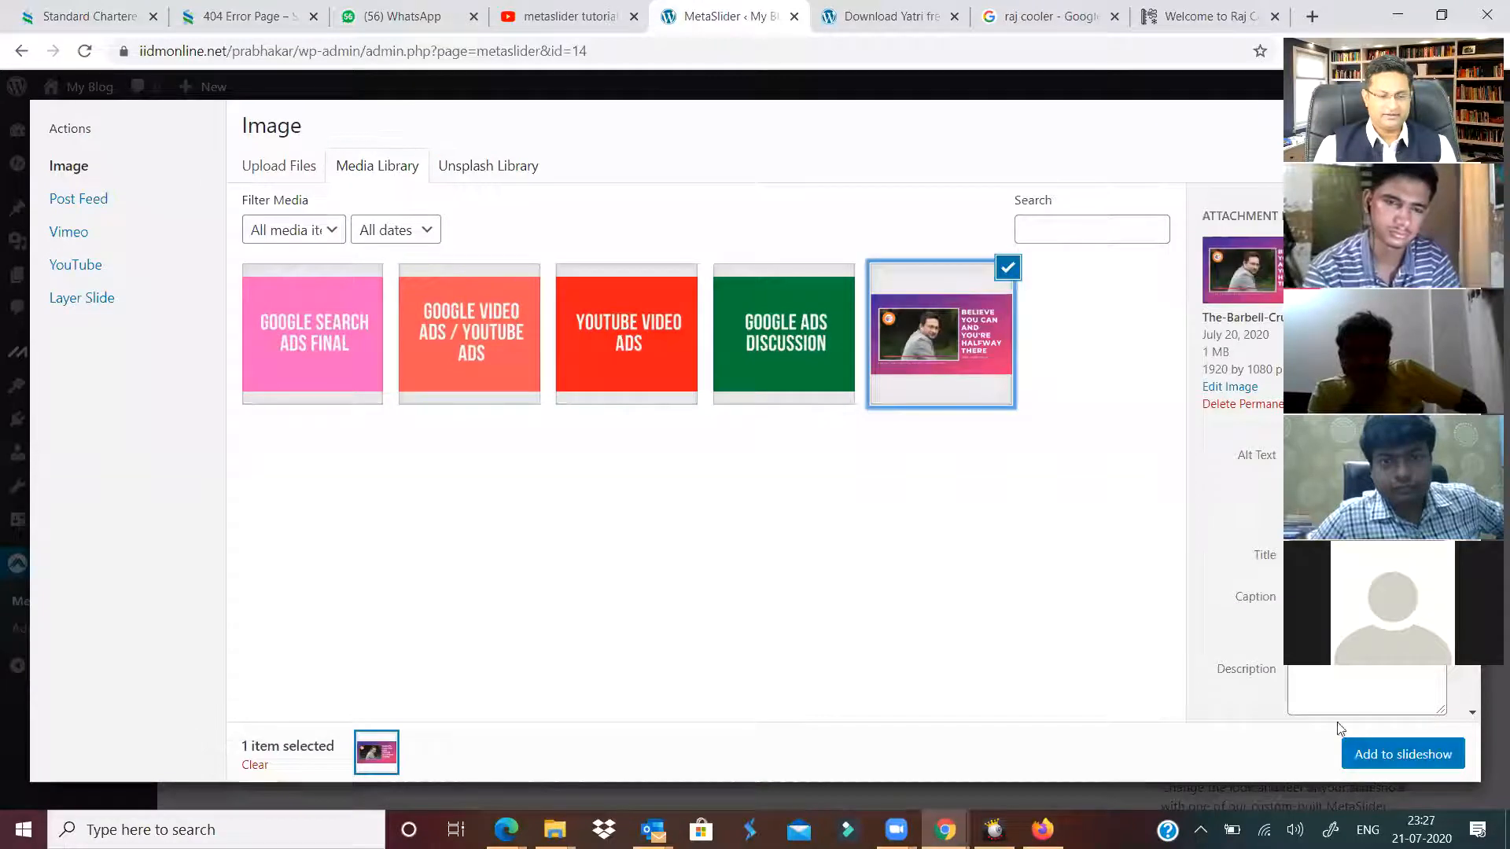
click(1372, 755)
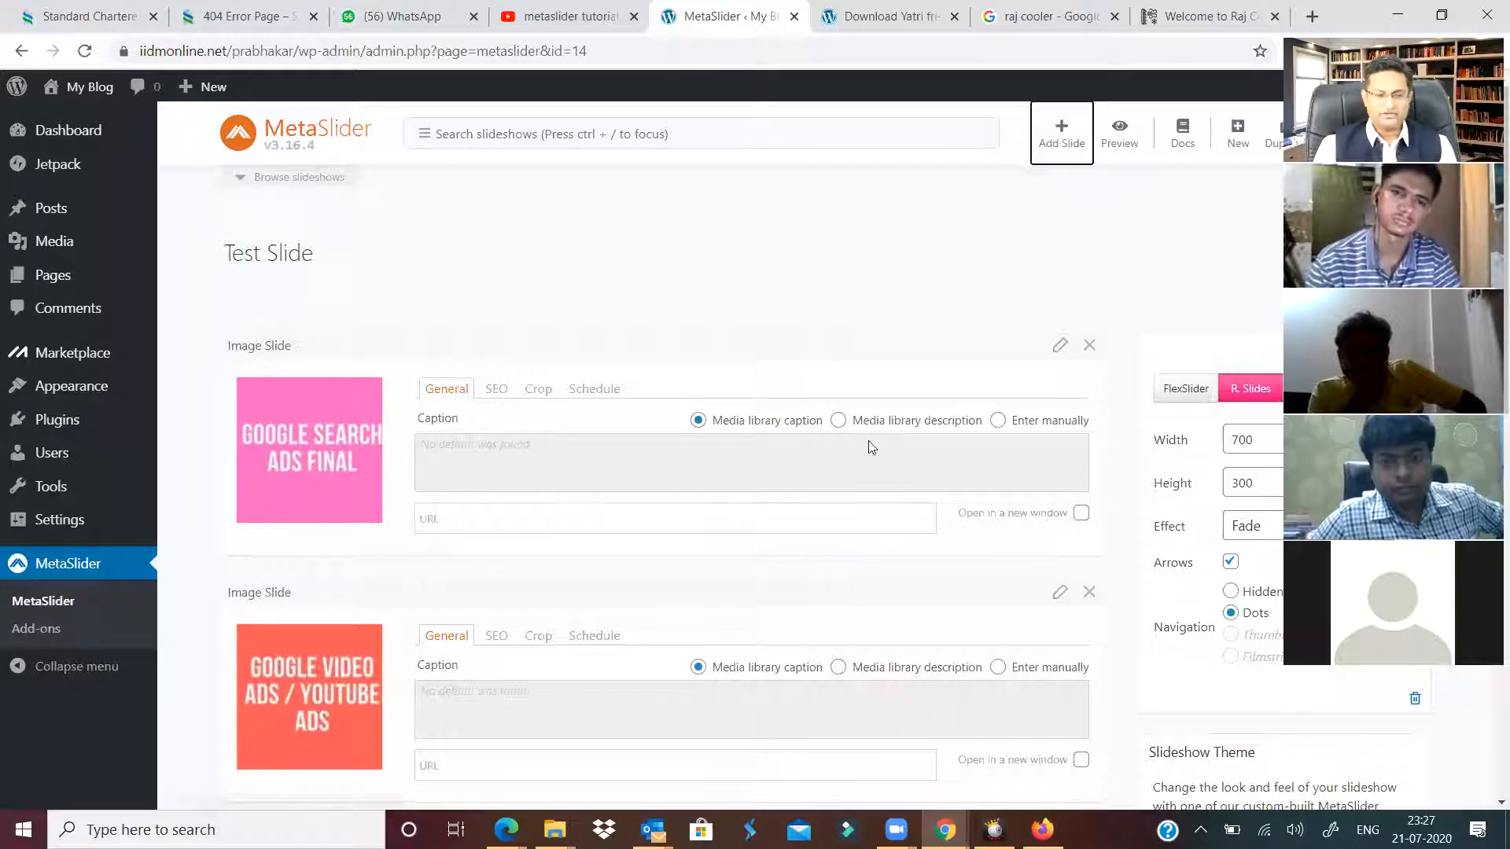
Review the first slide's SEO title and alt text, then return to its caption settings.
click(496, 389)
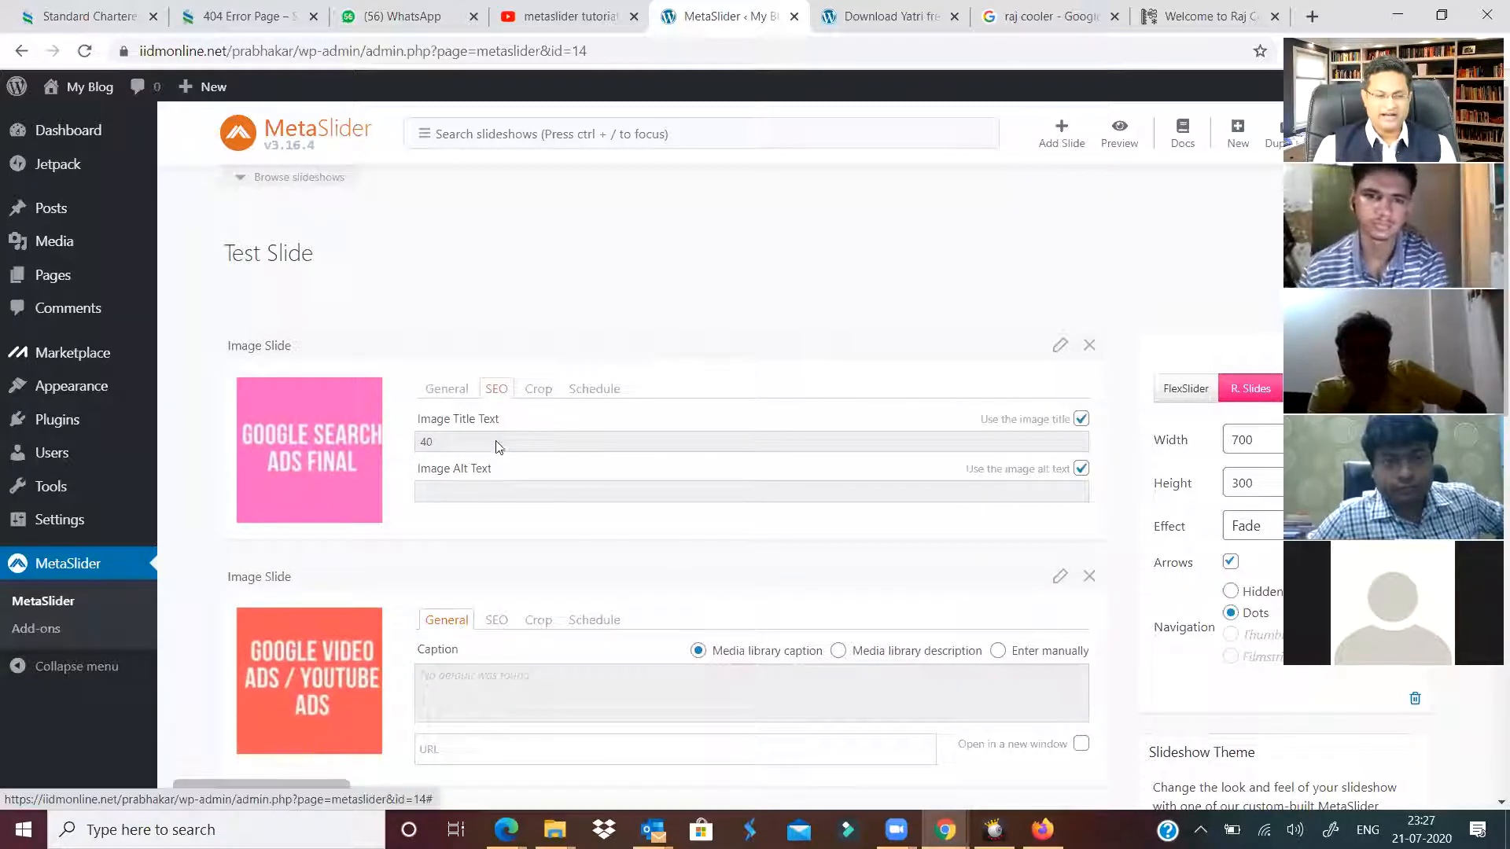
click(454, 393)
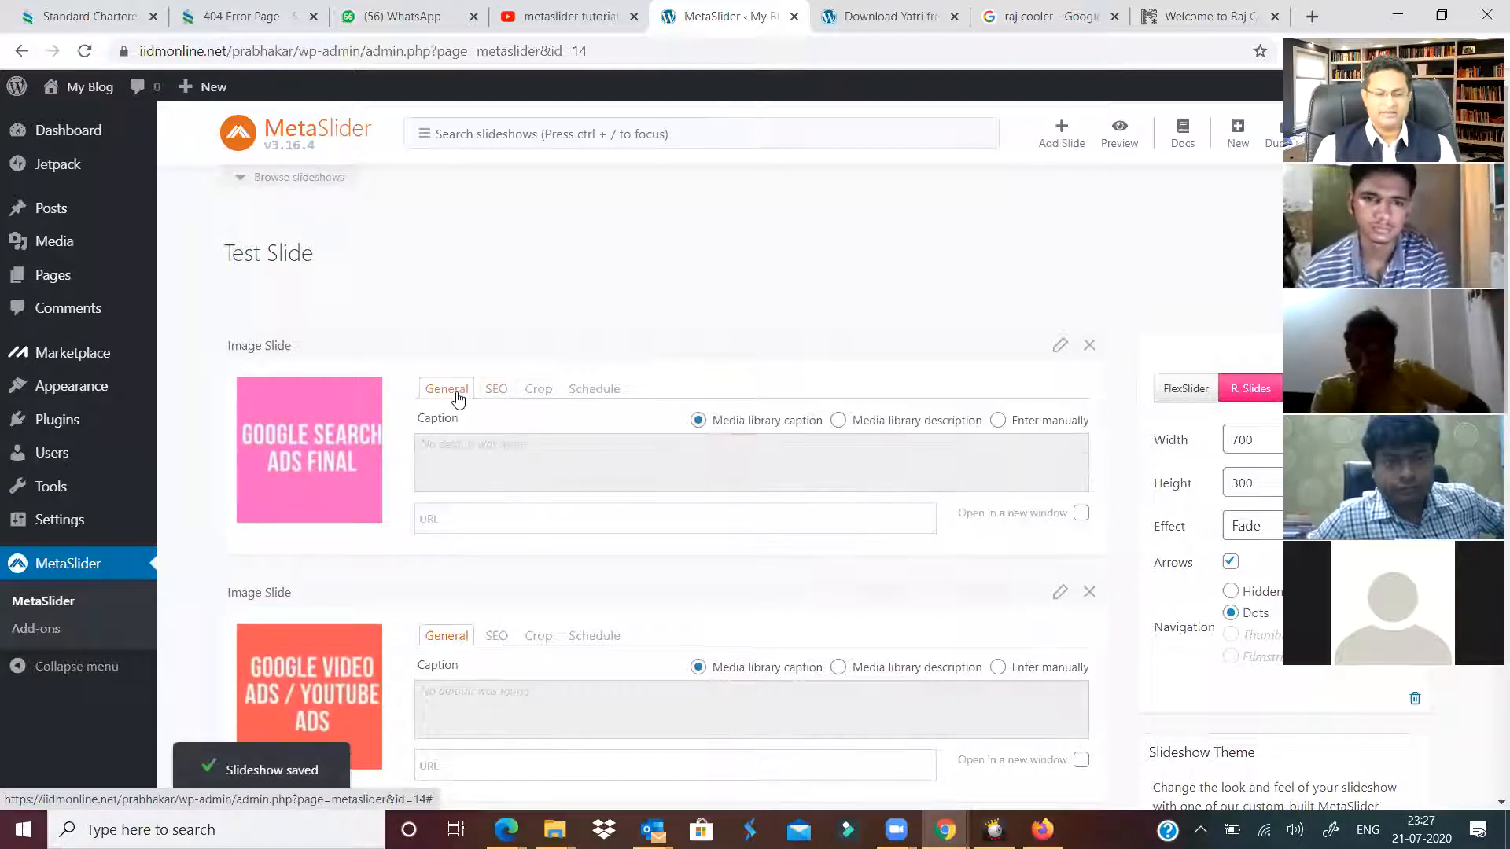
click(498, 391)
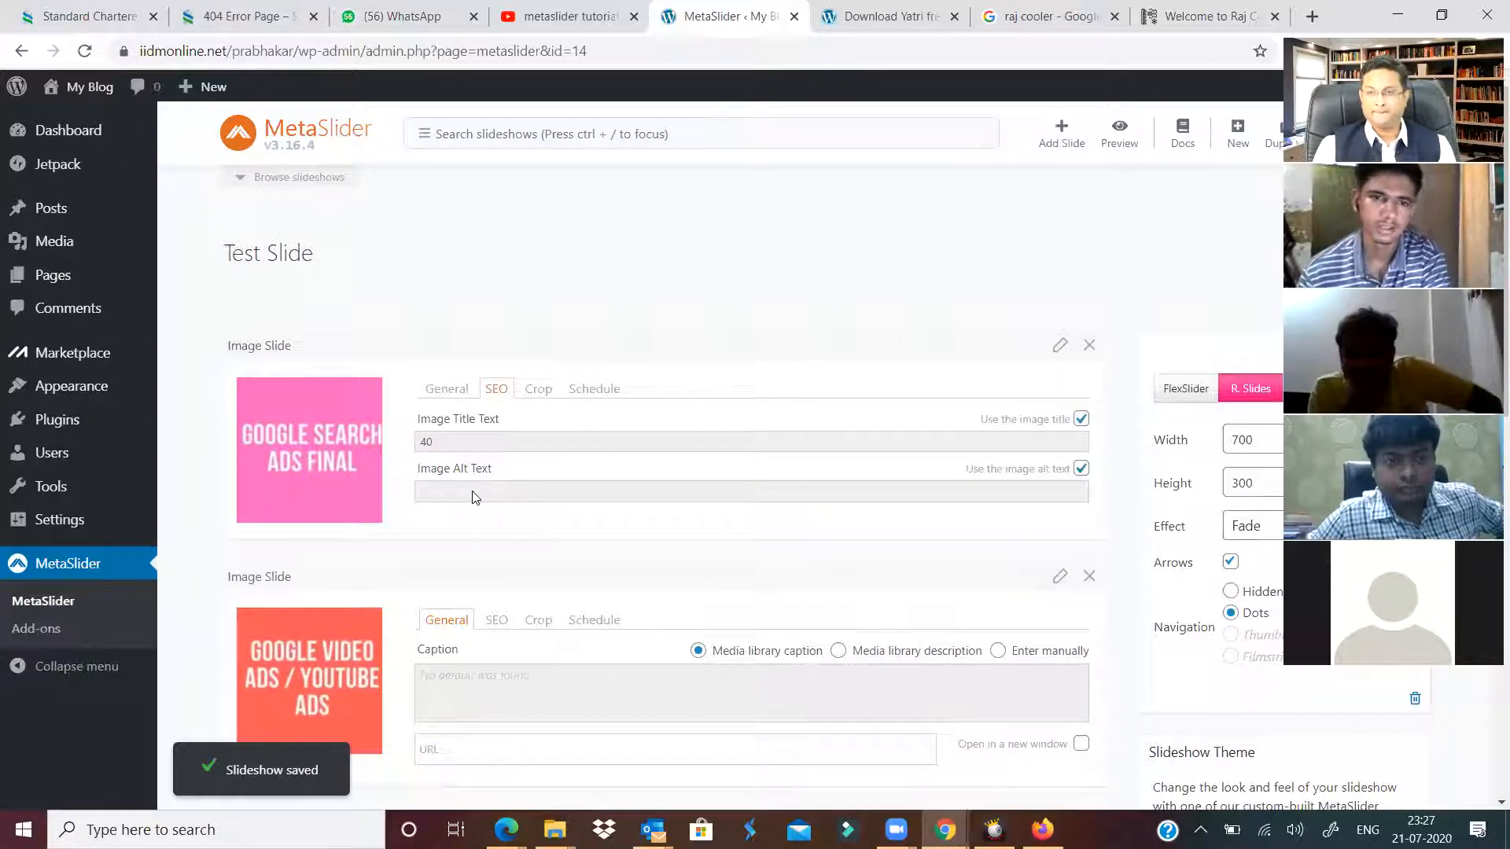
click(436, 391)
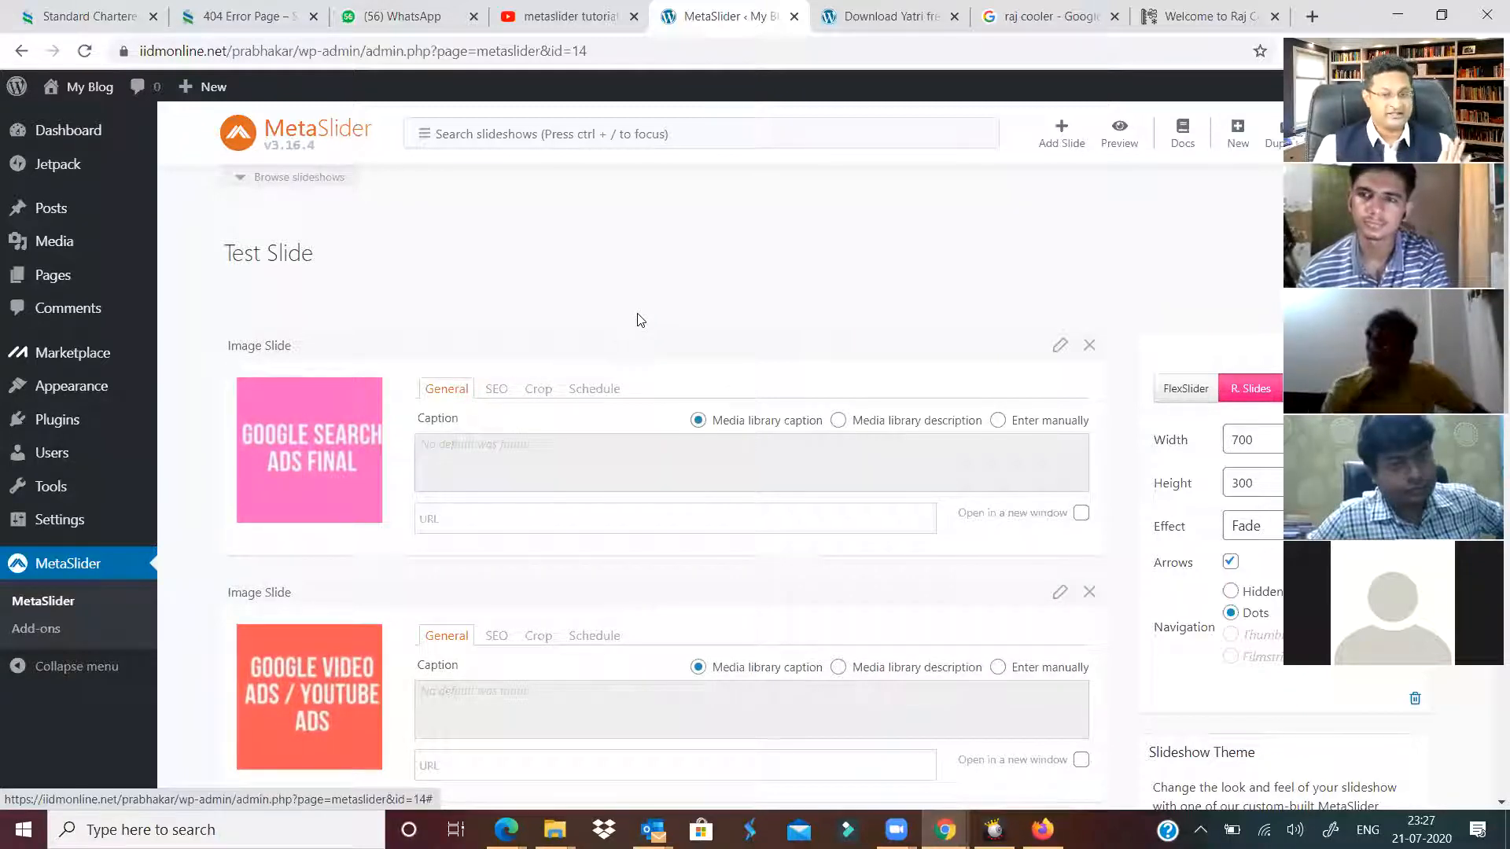
scroll(657, 411, down, 8)
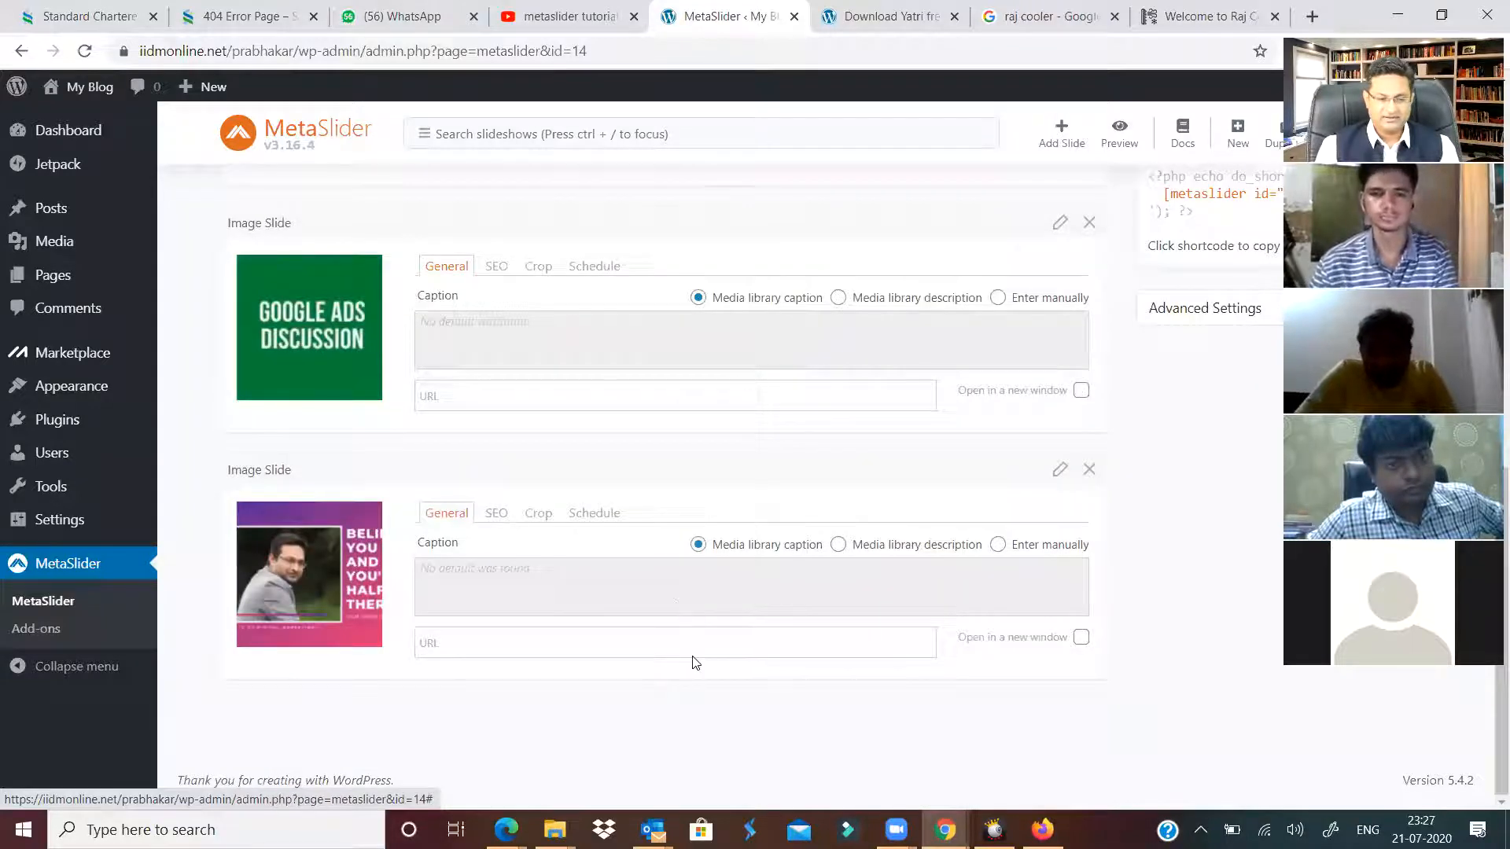
scroll(696, 663, up, 8)
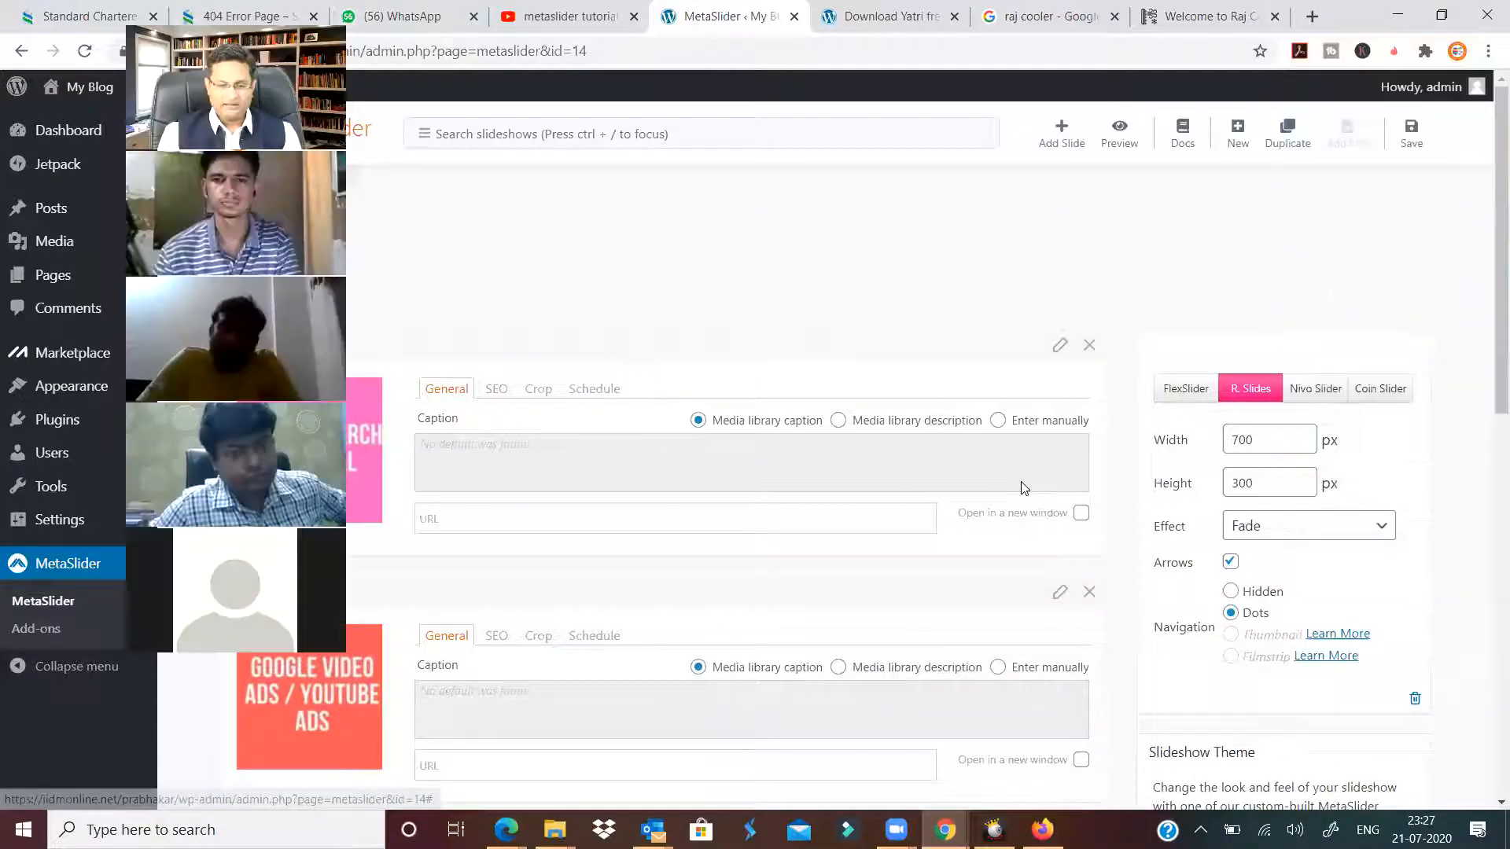
Save the slideshow, keeping the Fade transition effect.
click(1410, 137)
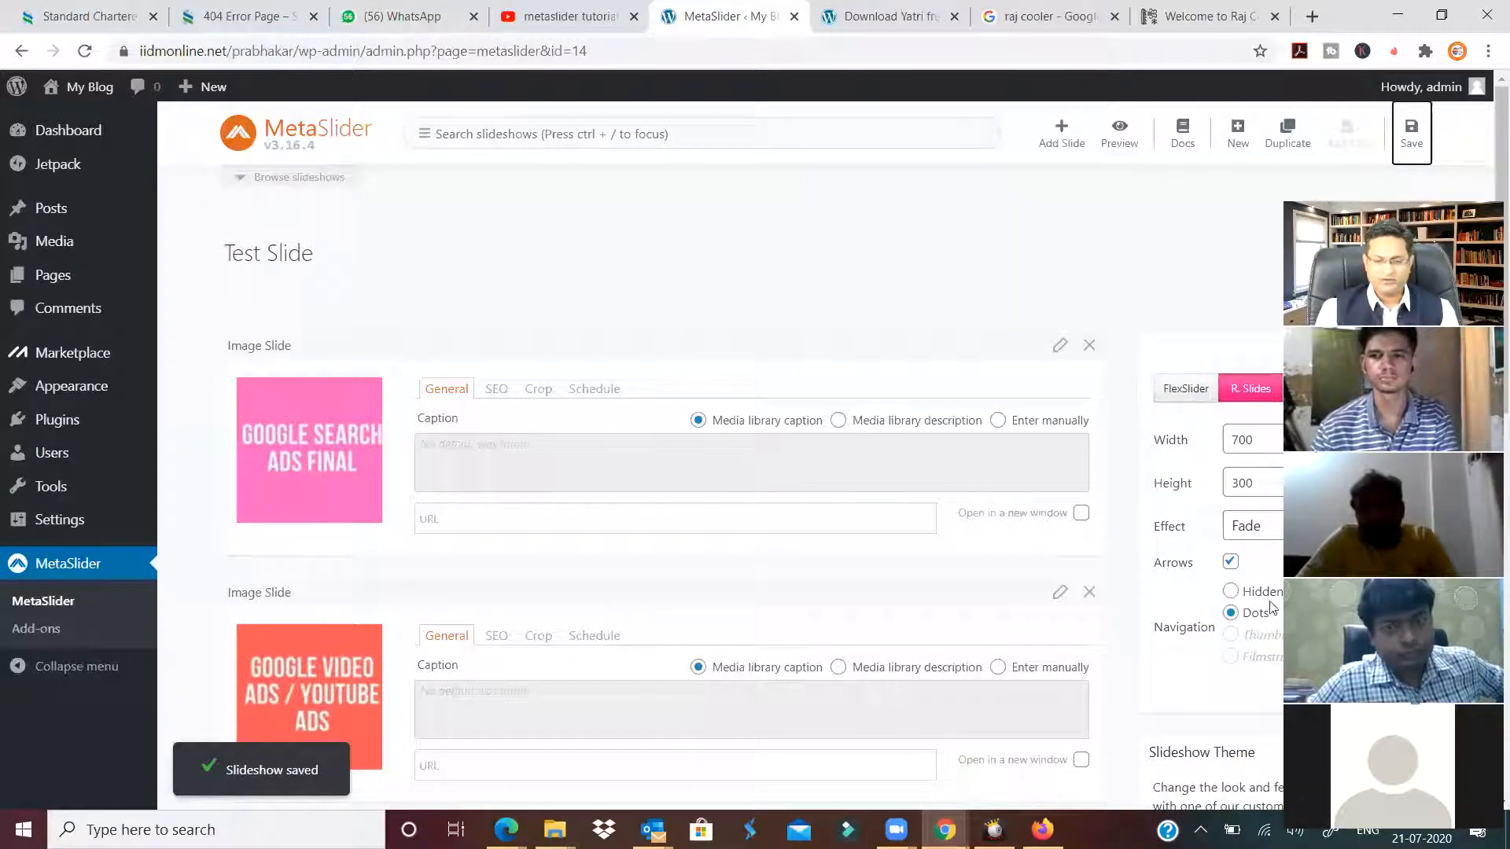
click(1281, 526)
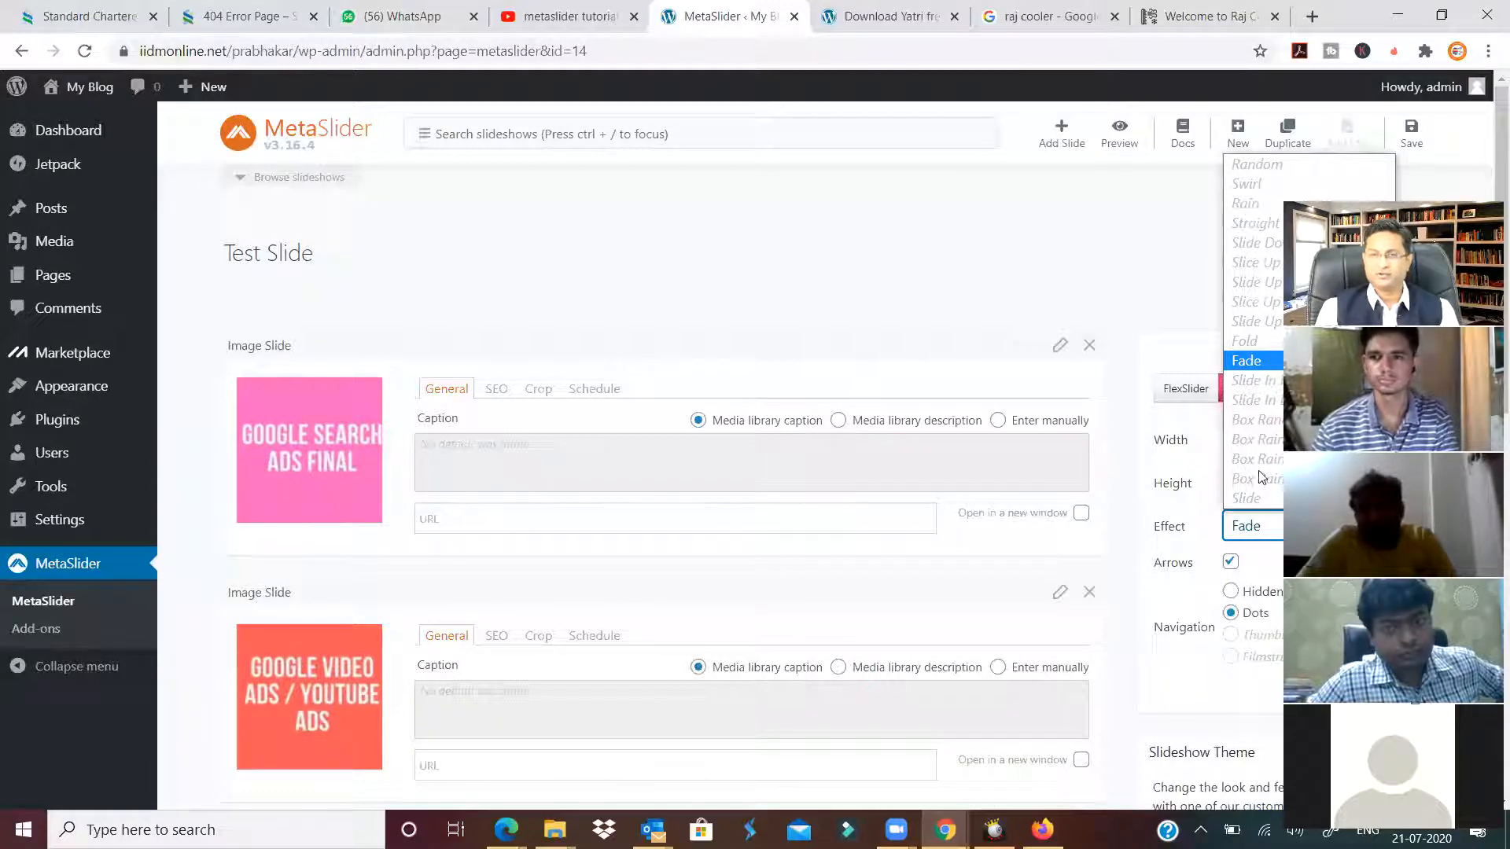
click(1058, 250)
click(1412, 131)
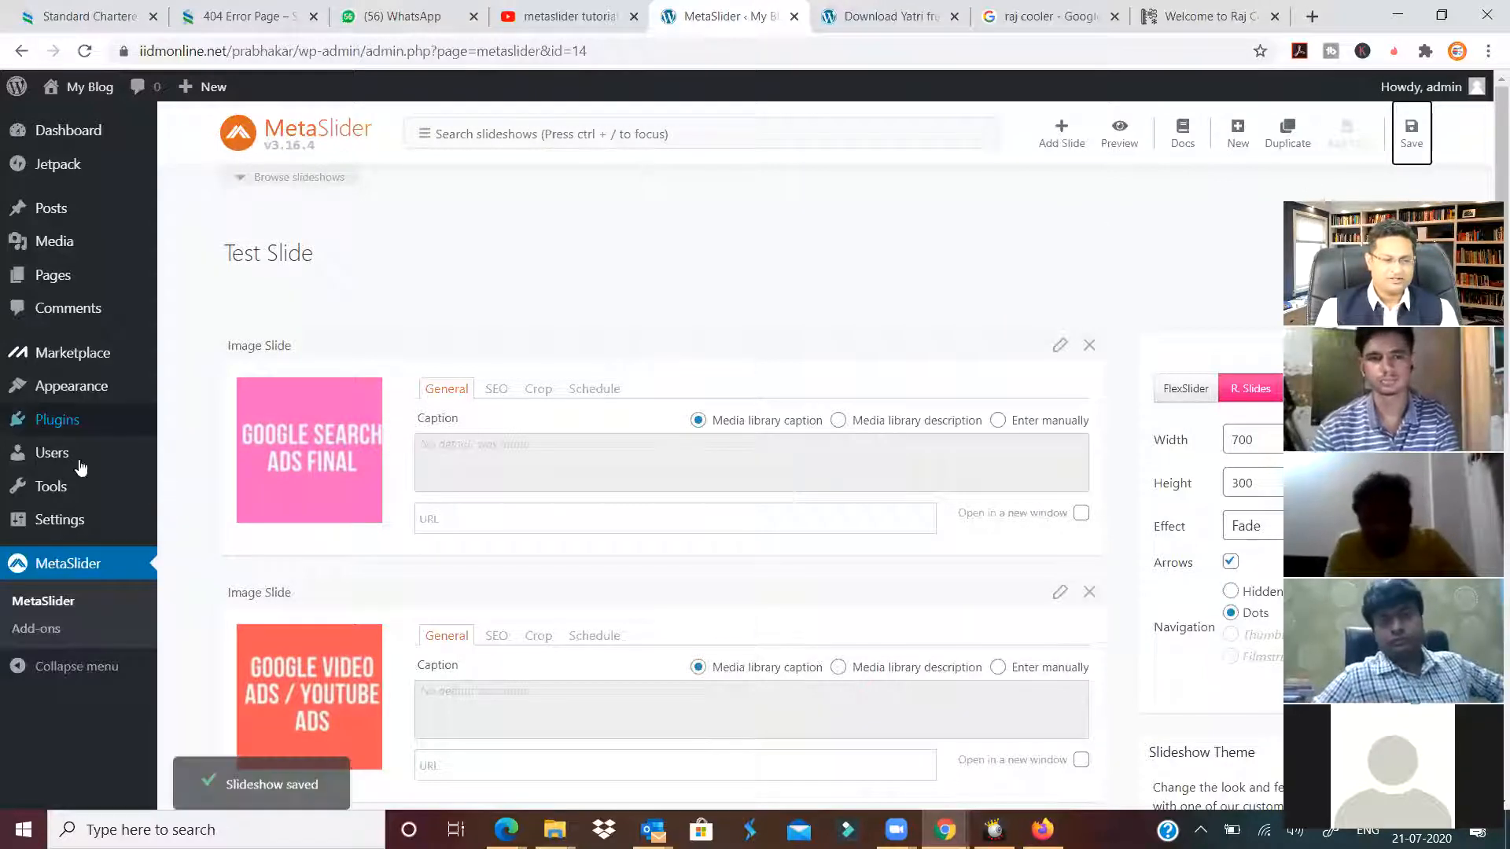
Reload the slideshow page and copy its shortcode [metaslider id="14"].
click(76, 569)
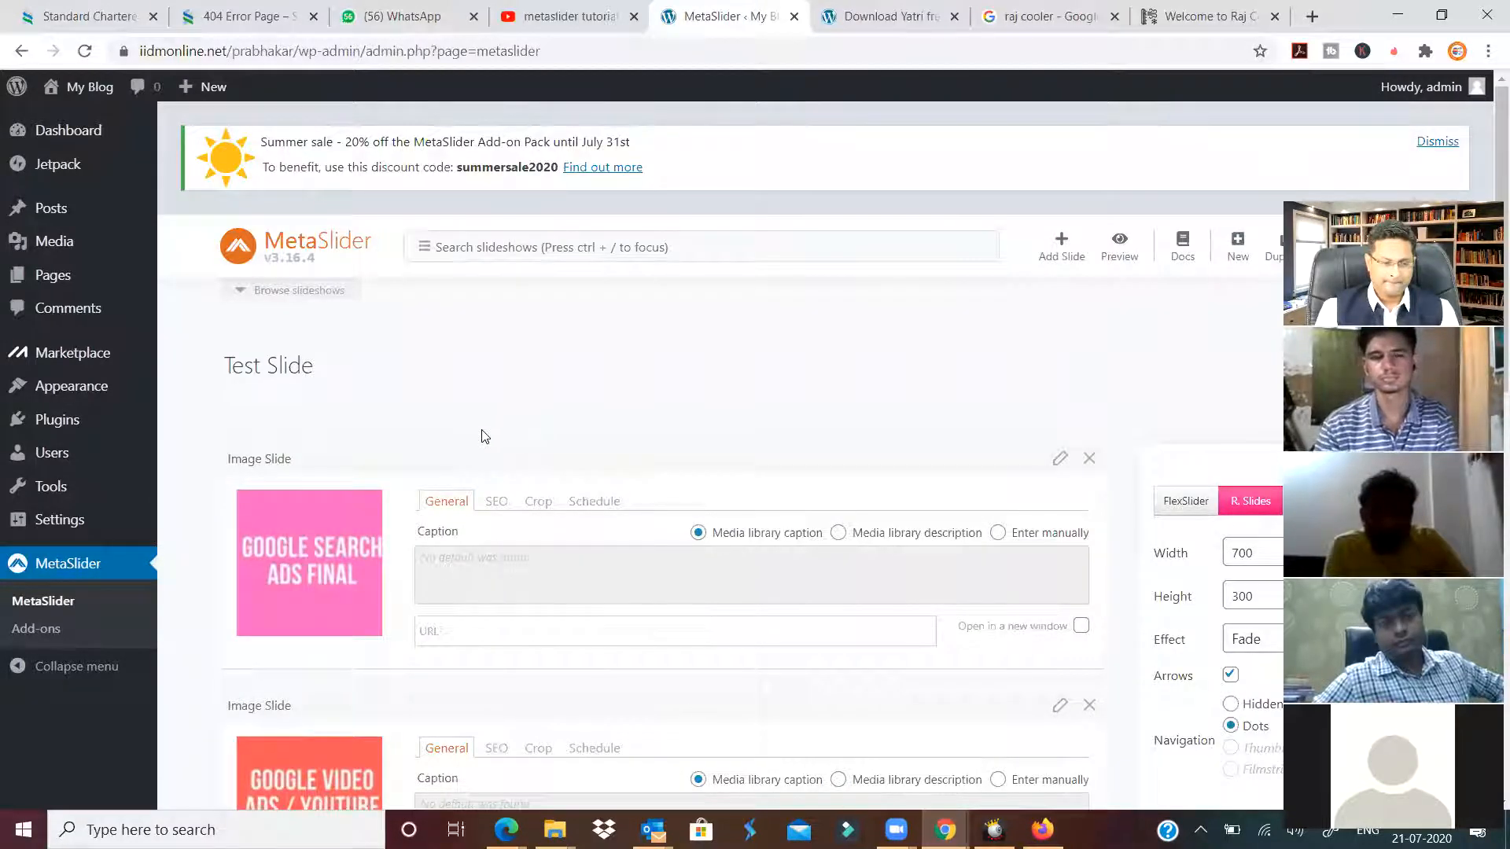
scroll(566, 470, down, 5)
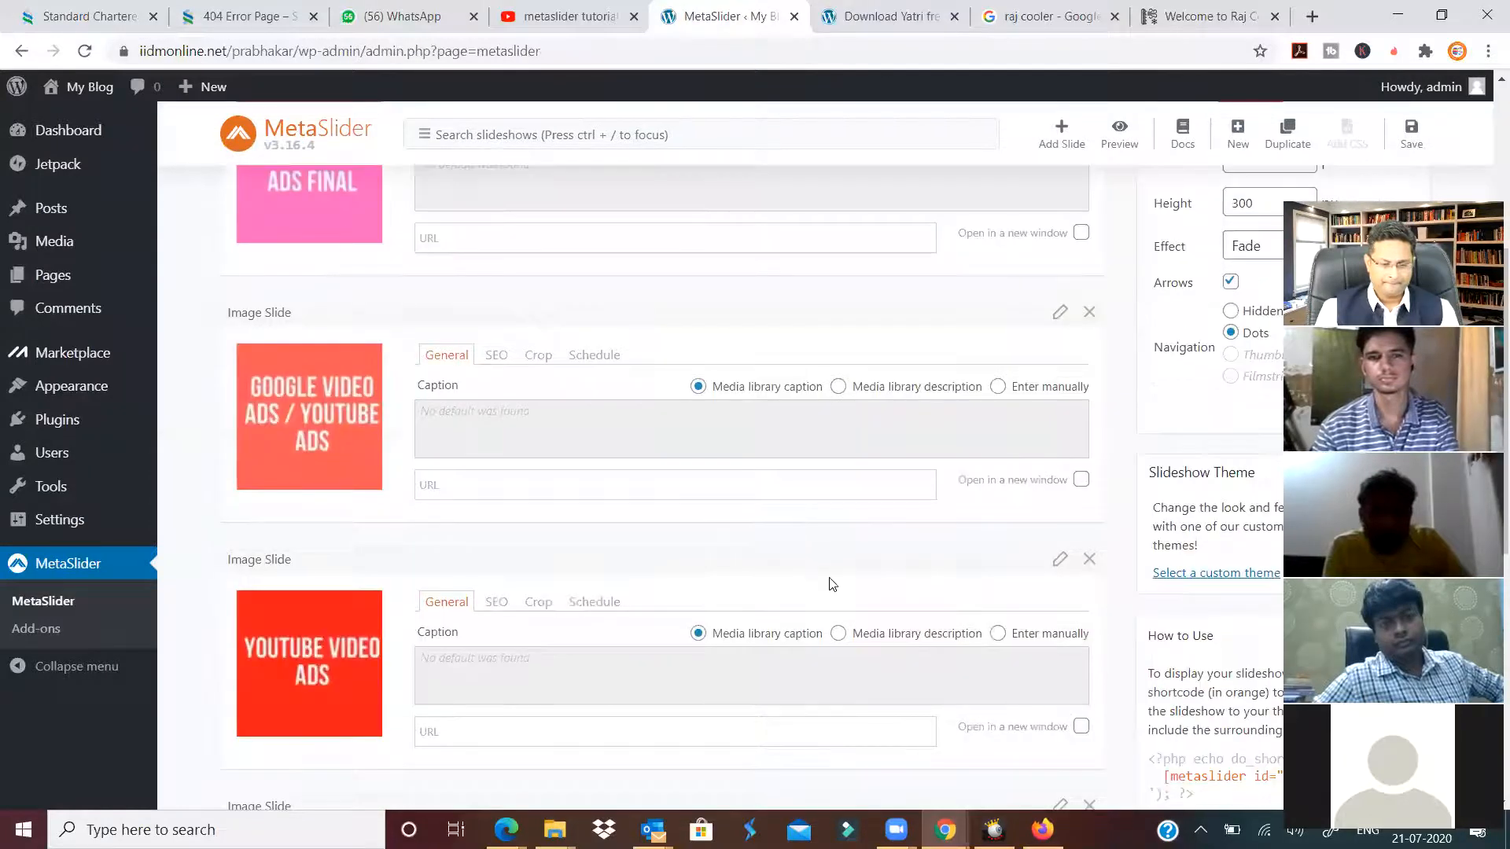
scroll(832, 583, down, 7)
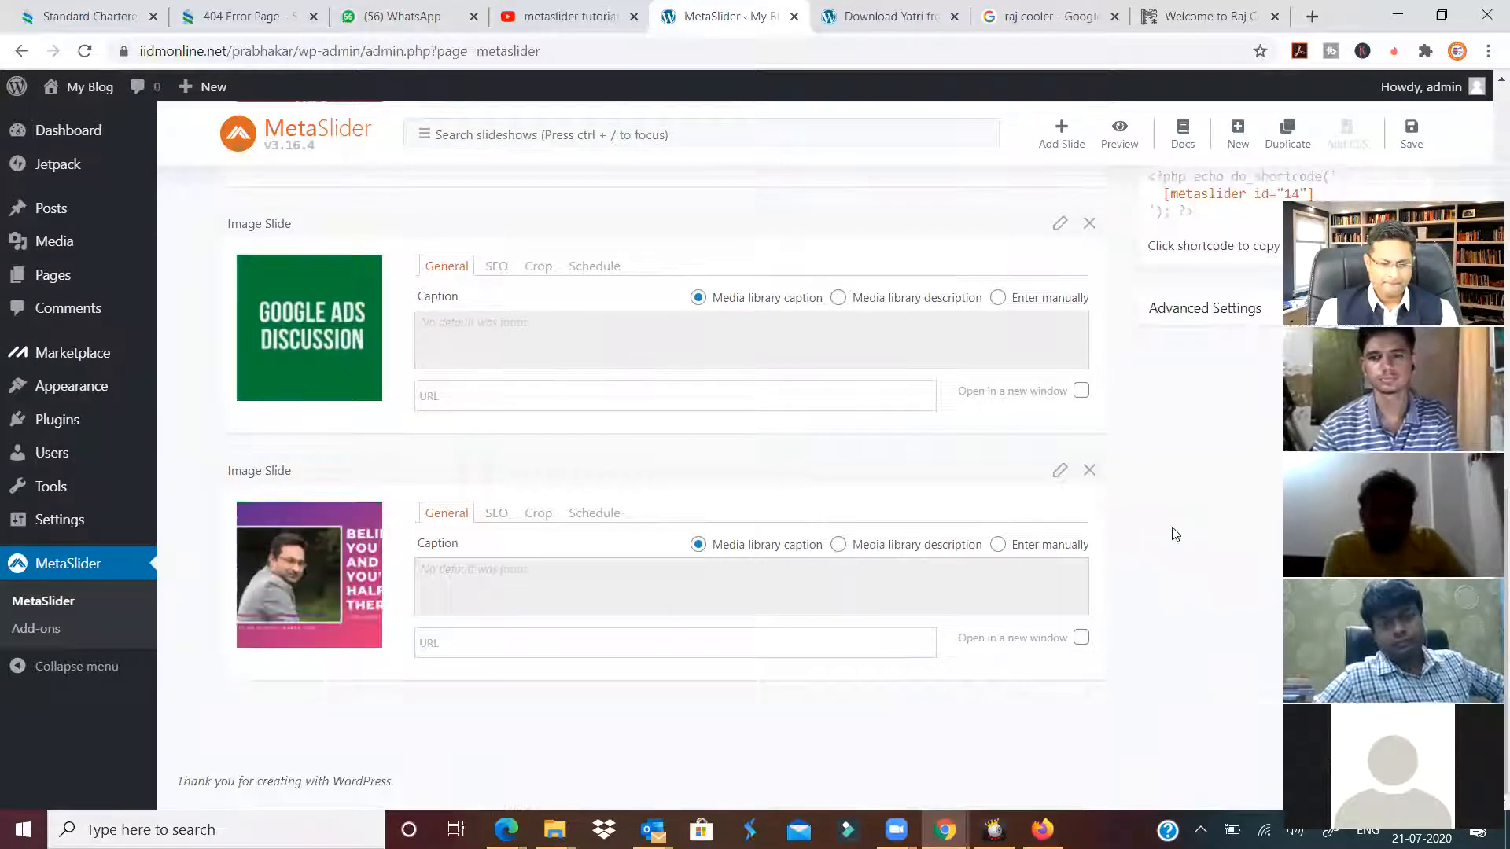
scroll(1213, 512, up, 5)
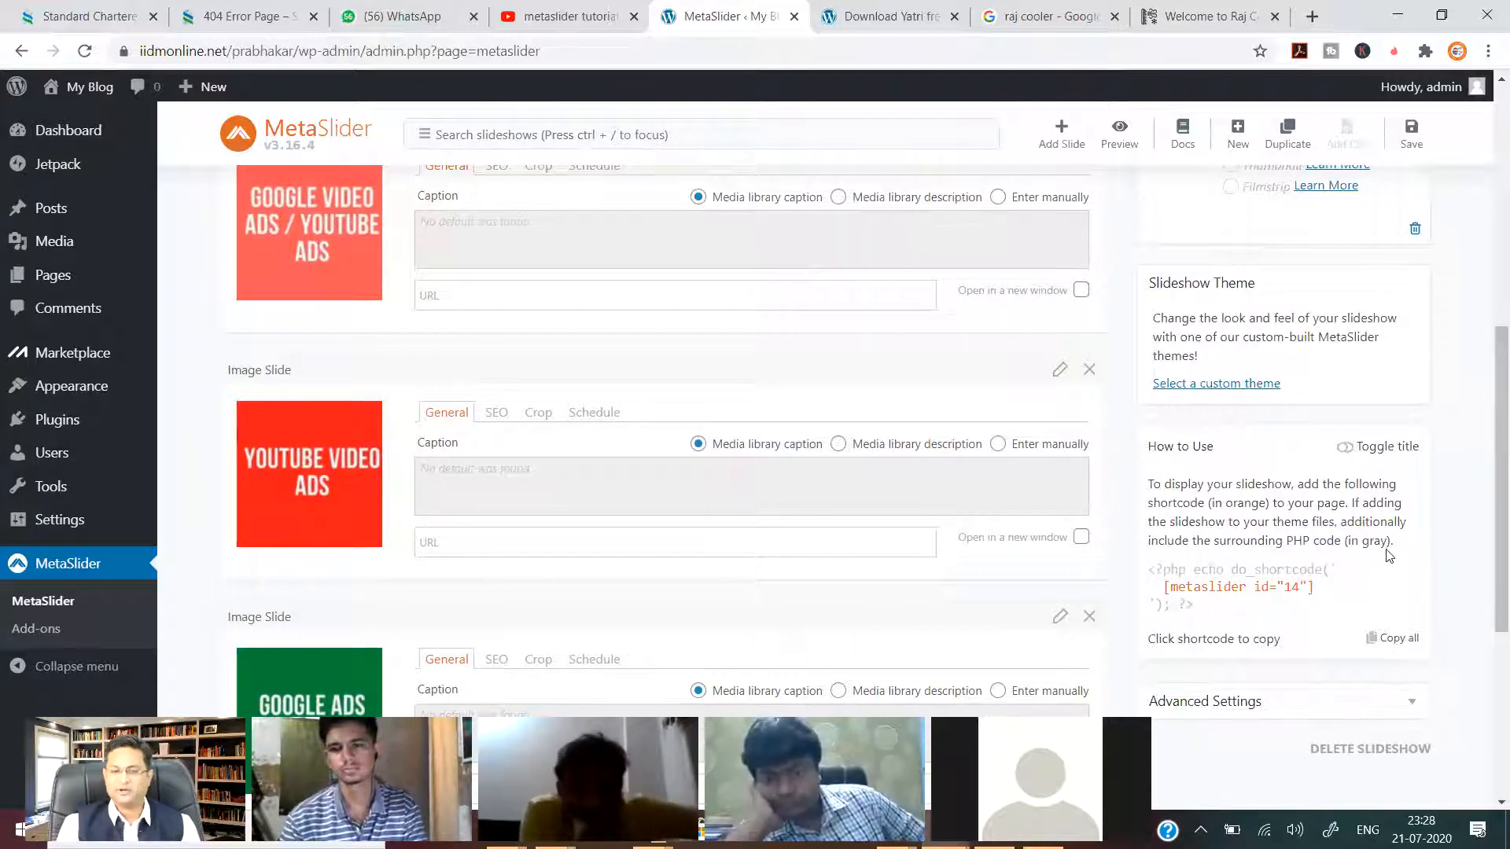
click(1164, 596)
key(ctrl+c)
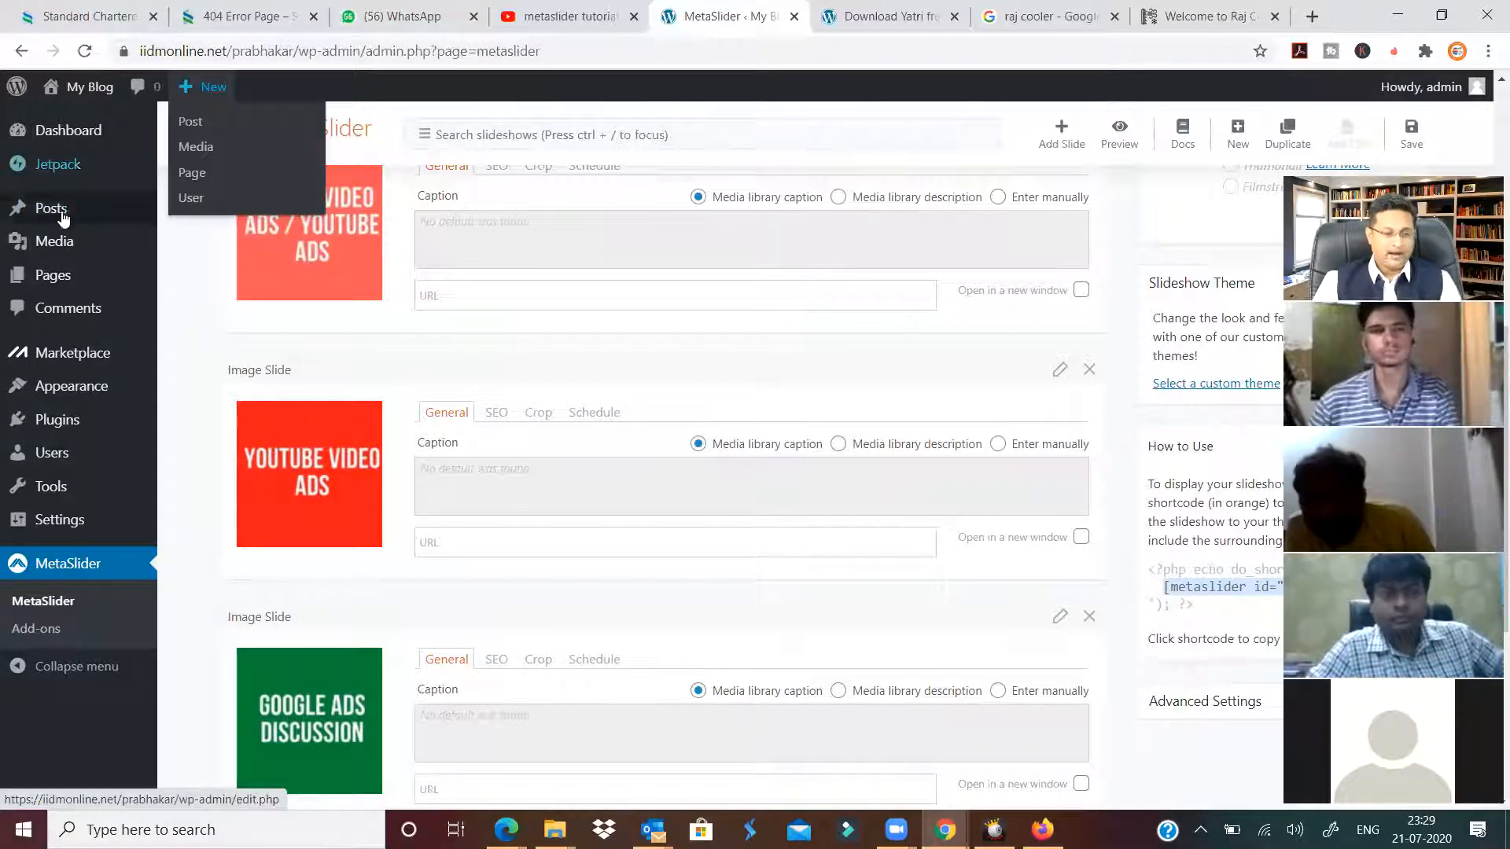
mouse_move(62, 216)
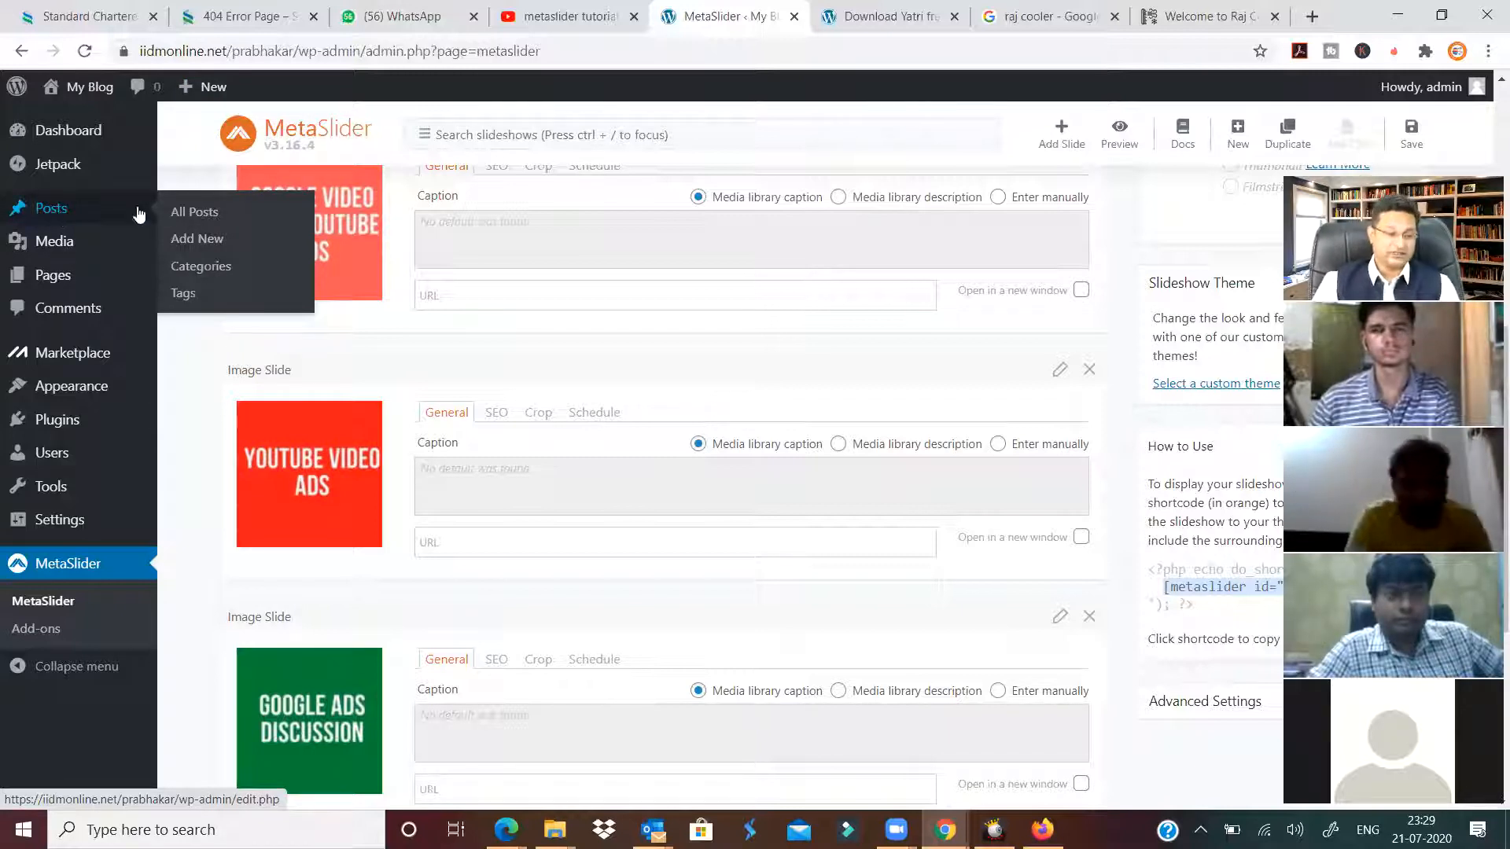
Go to All Posts and edit Post 1.
click(211, 219)
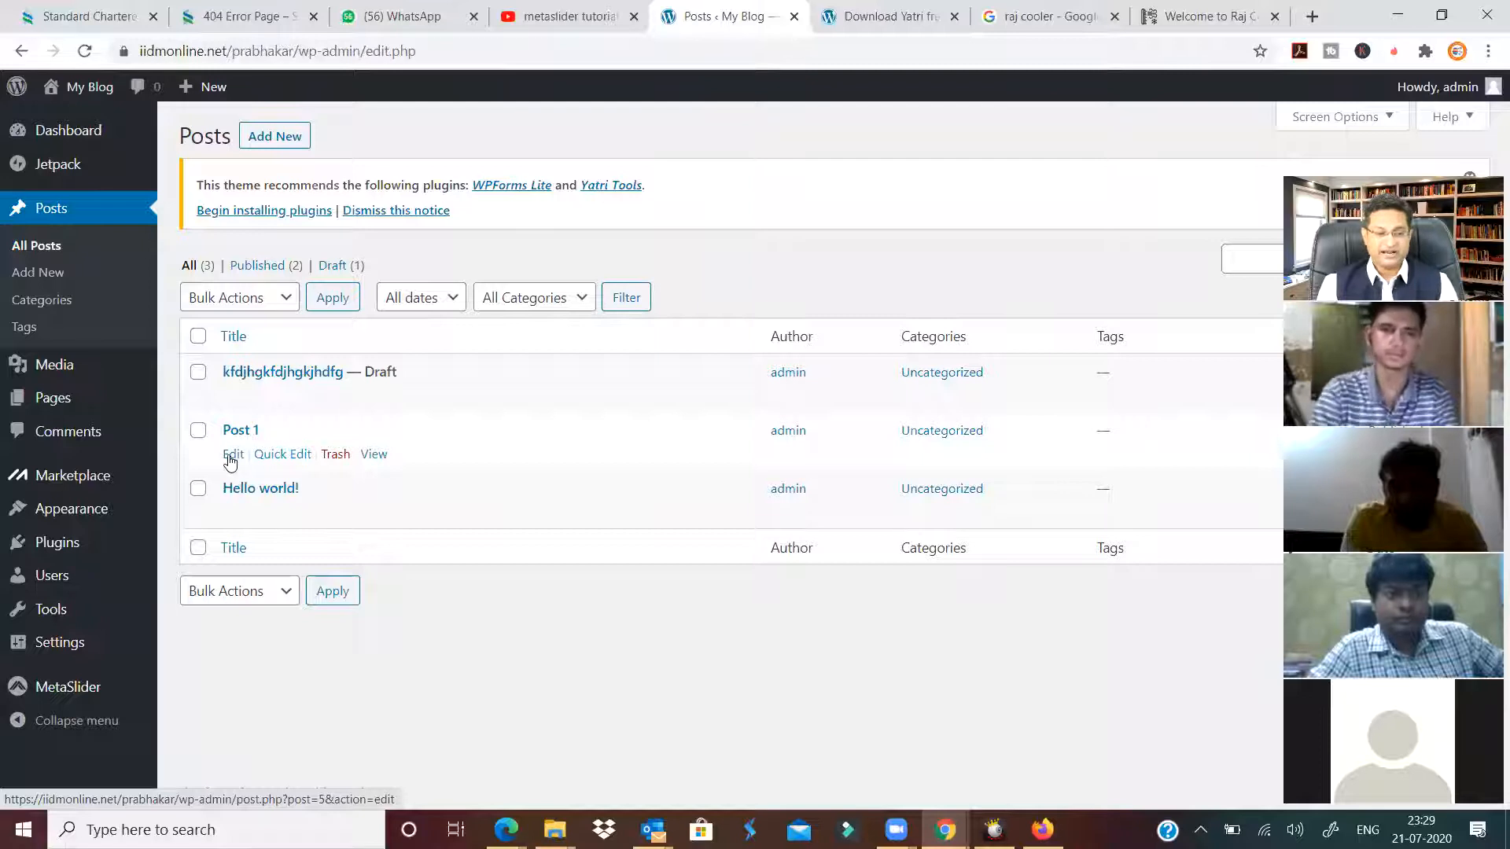
click(233, 454)
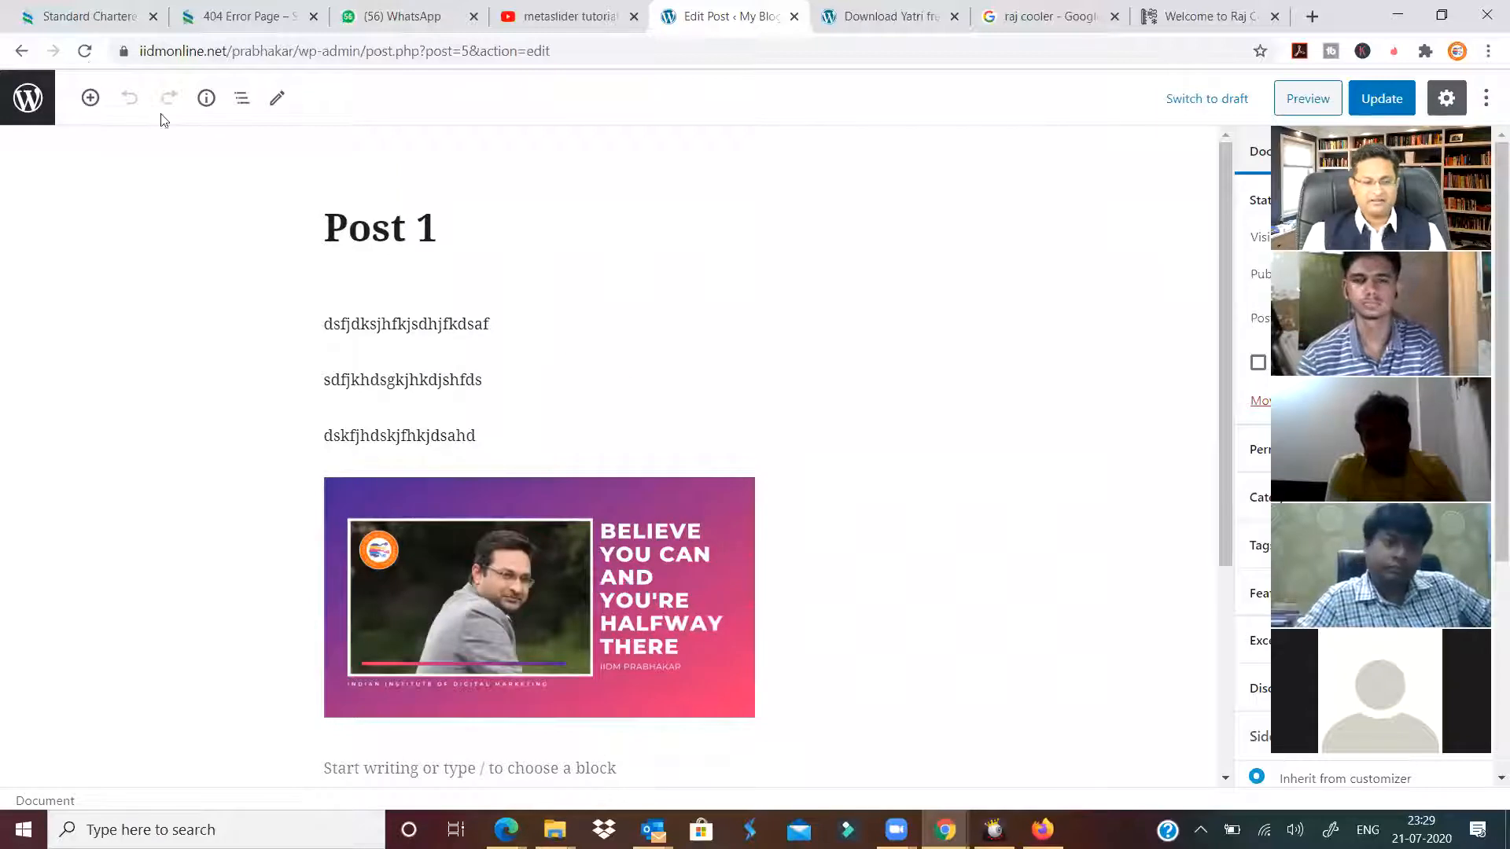
Insert a Shortcode block with [metaslider id="14"] below the image and update the post.
click(90, 98)
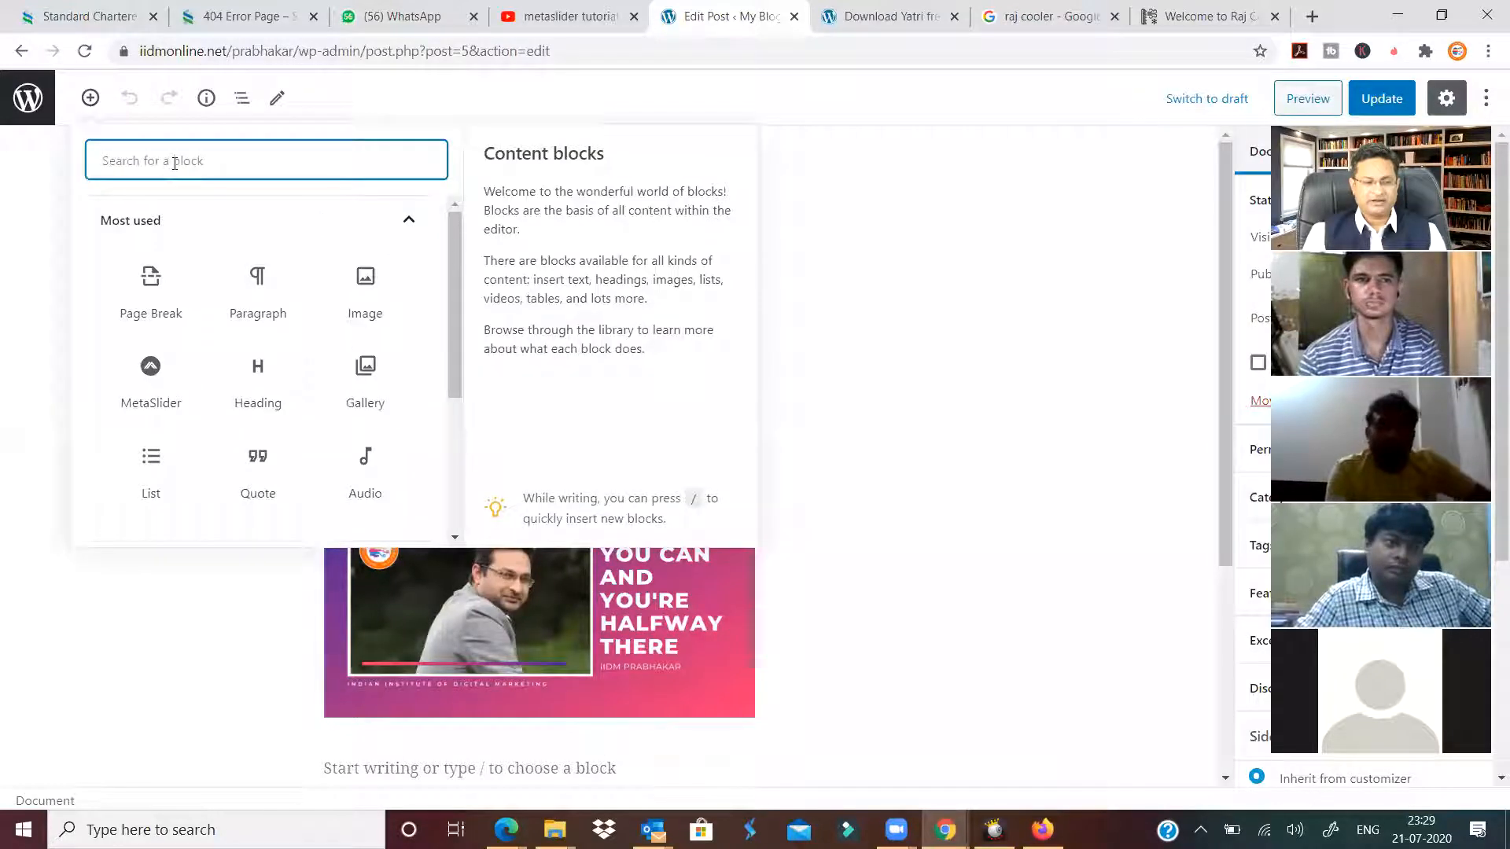
text(sho)
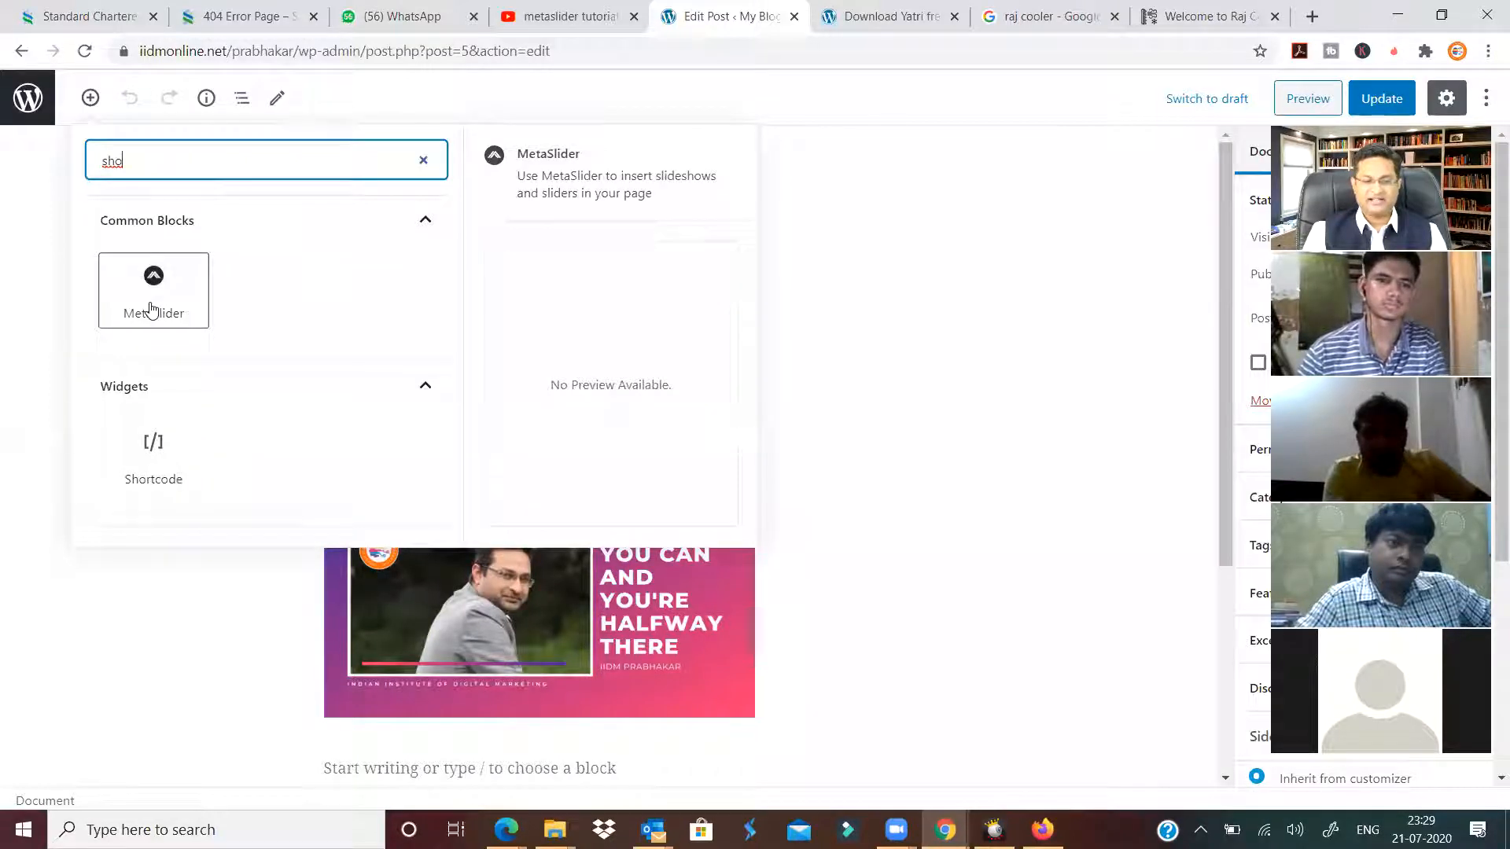
click(165, 463)
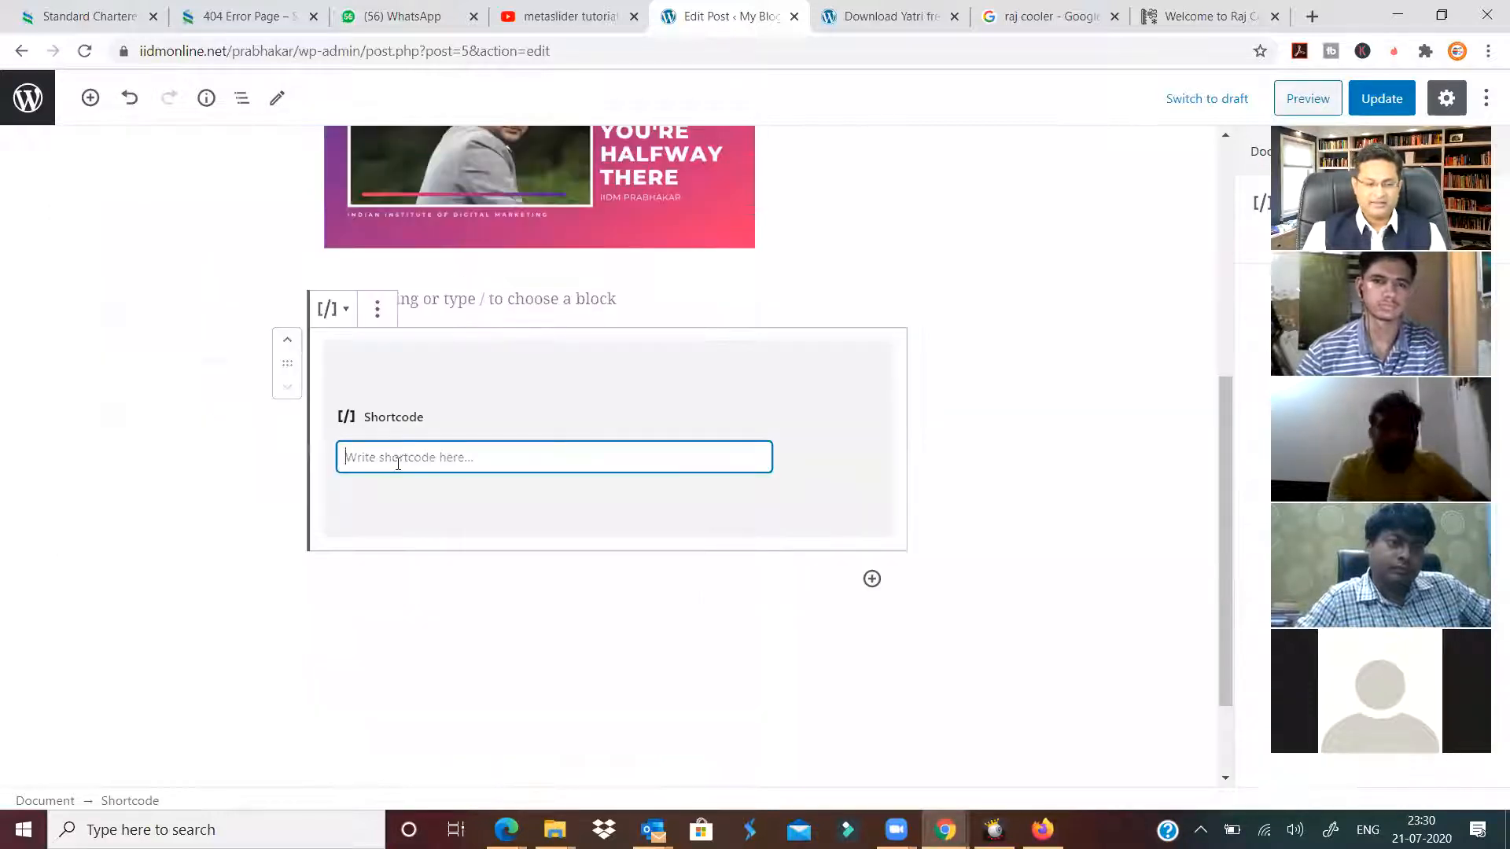
key(ctrl+v)
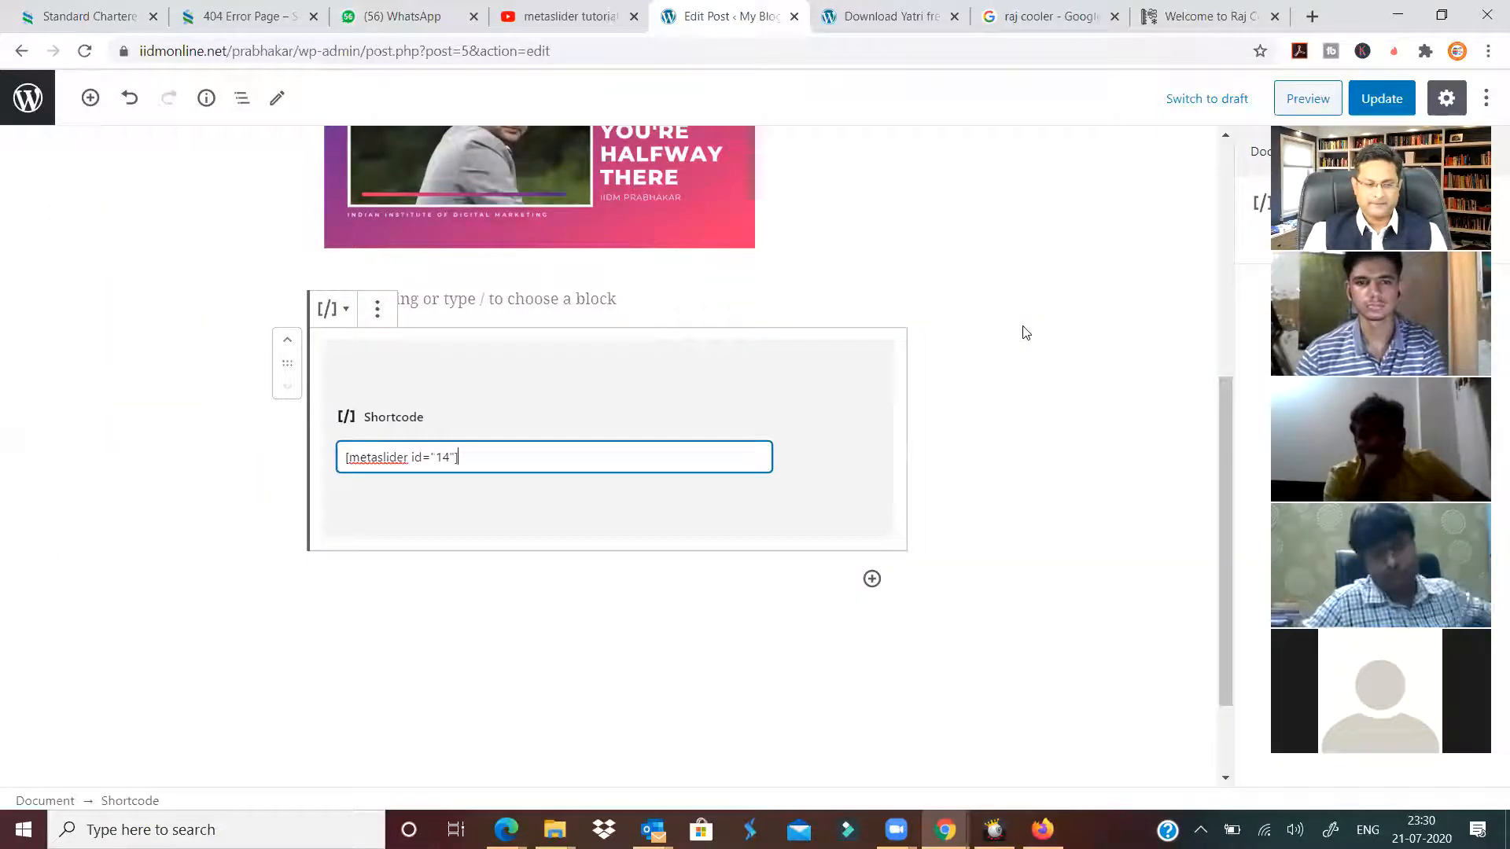
click(1025, 332)
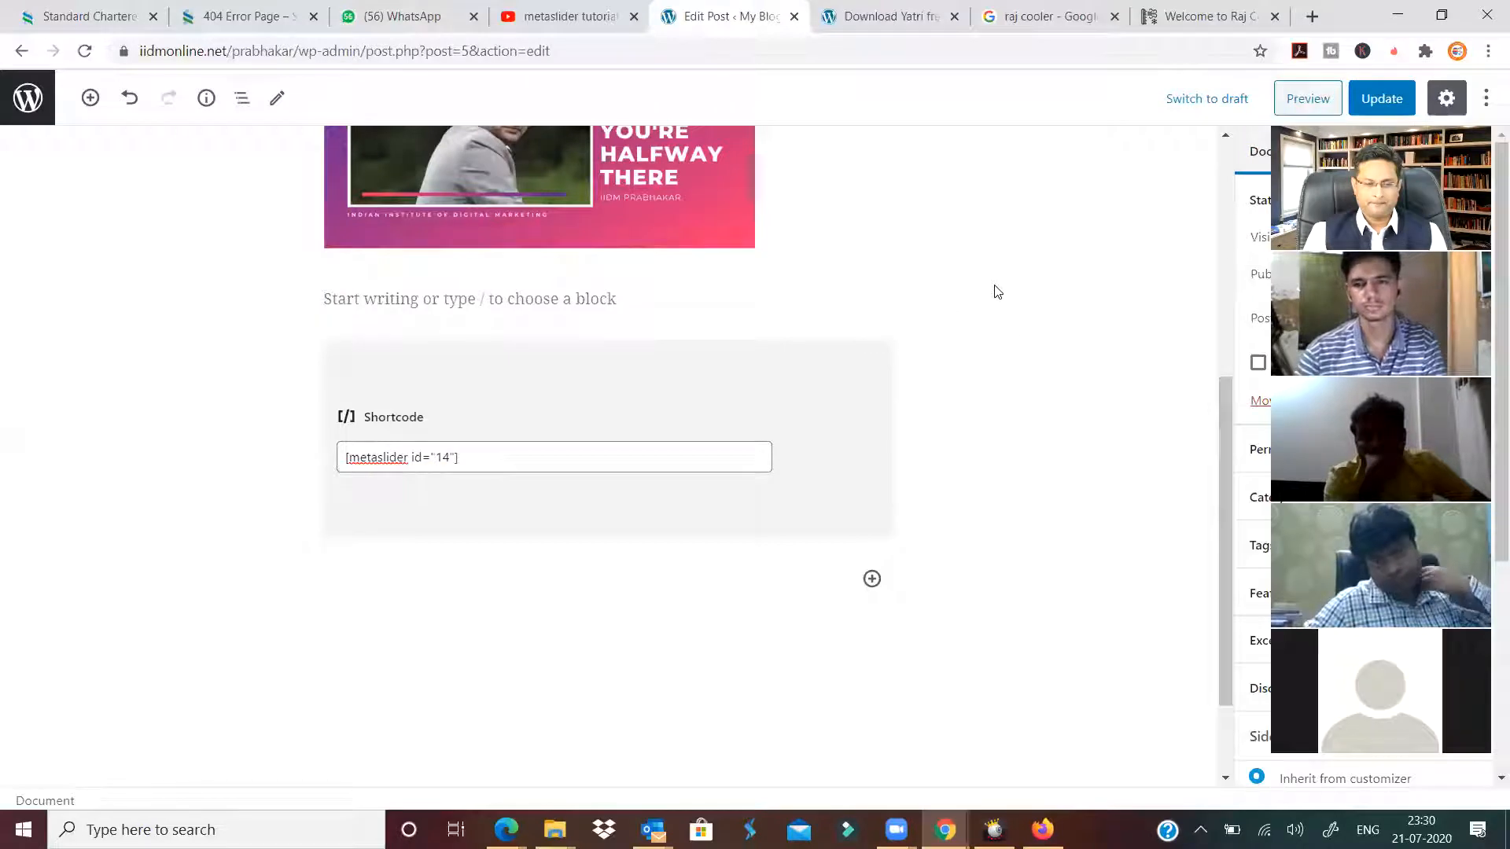
click(1382, 98)
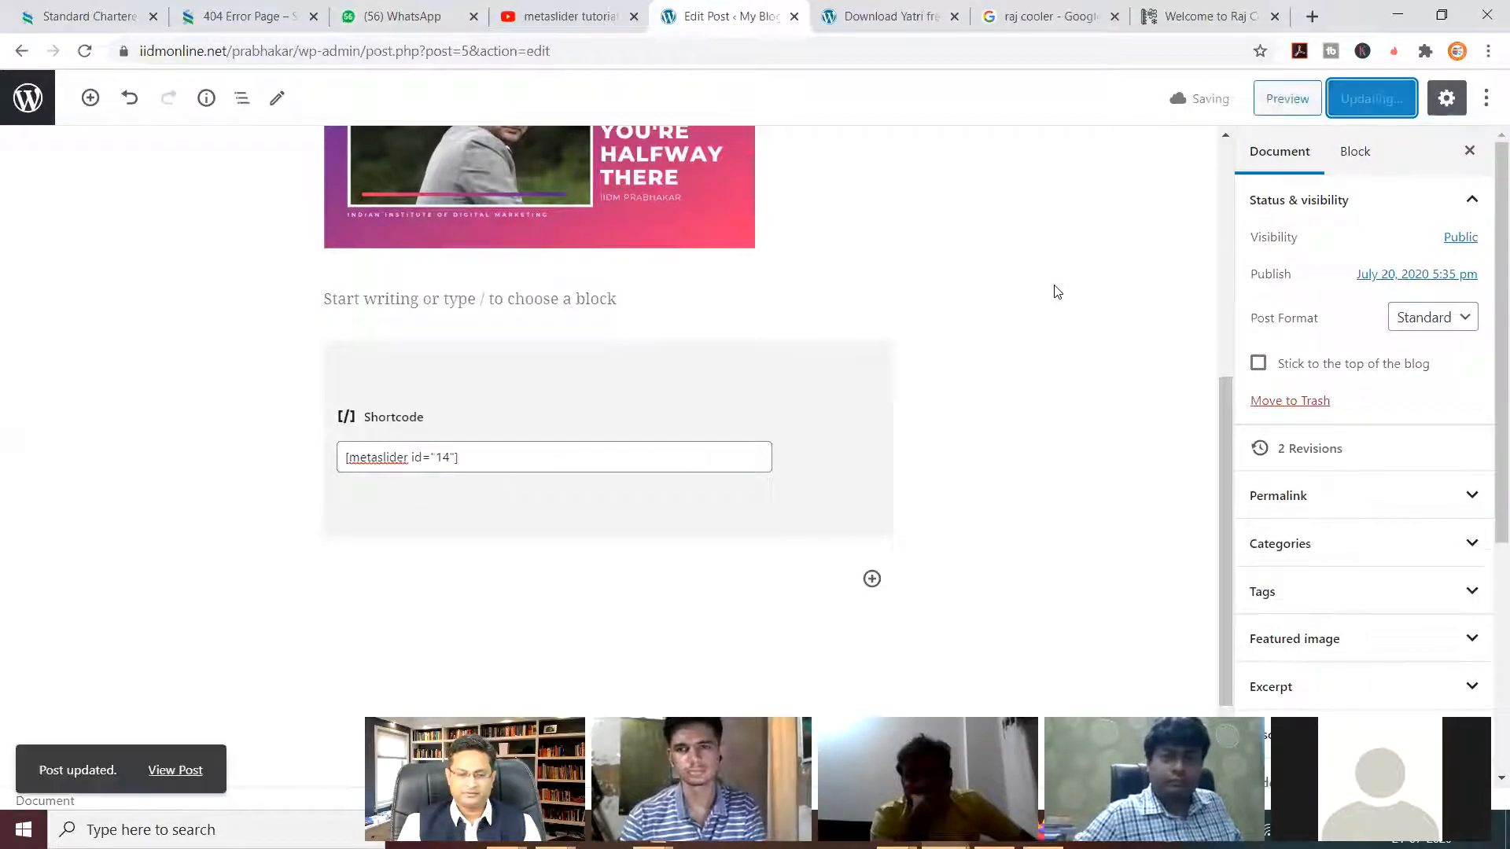
click(872, 579)
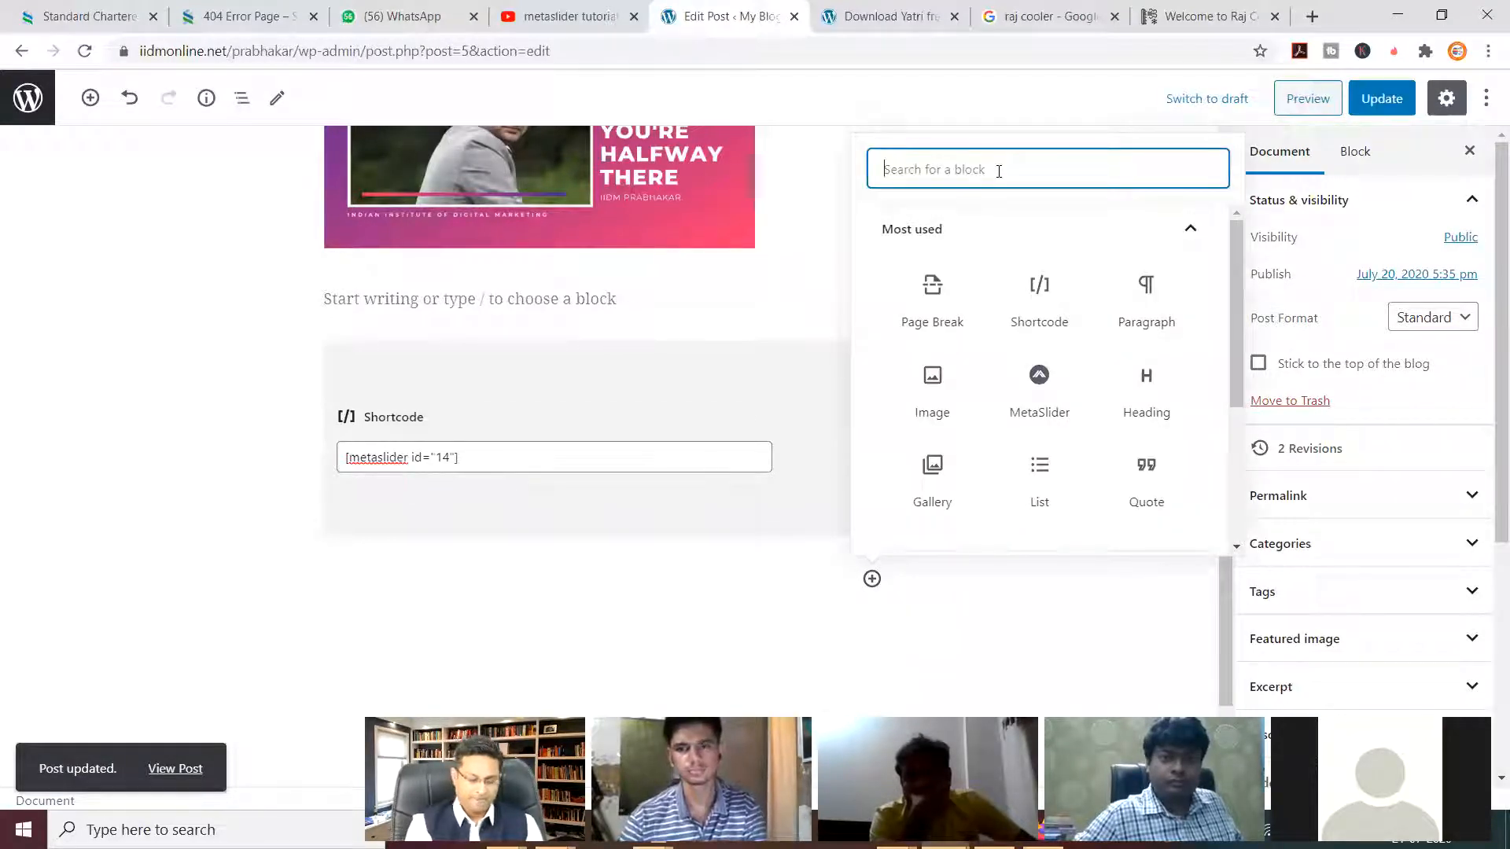
Insert a MetaSlider block set to Test Slide (#14) and update the post.
text(met)
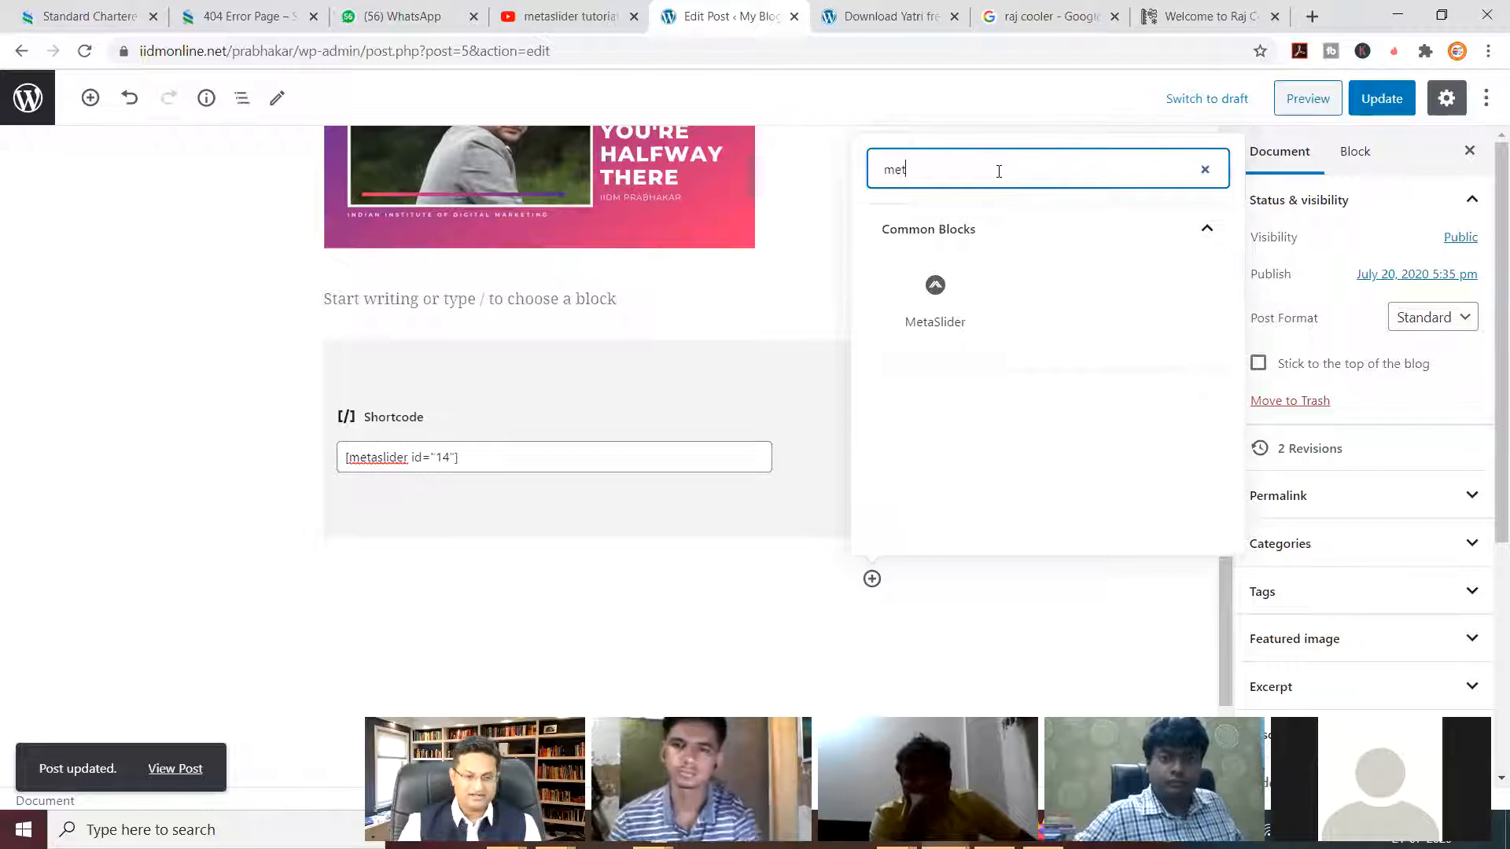
click(943, 305)
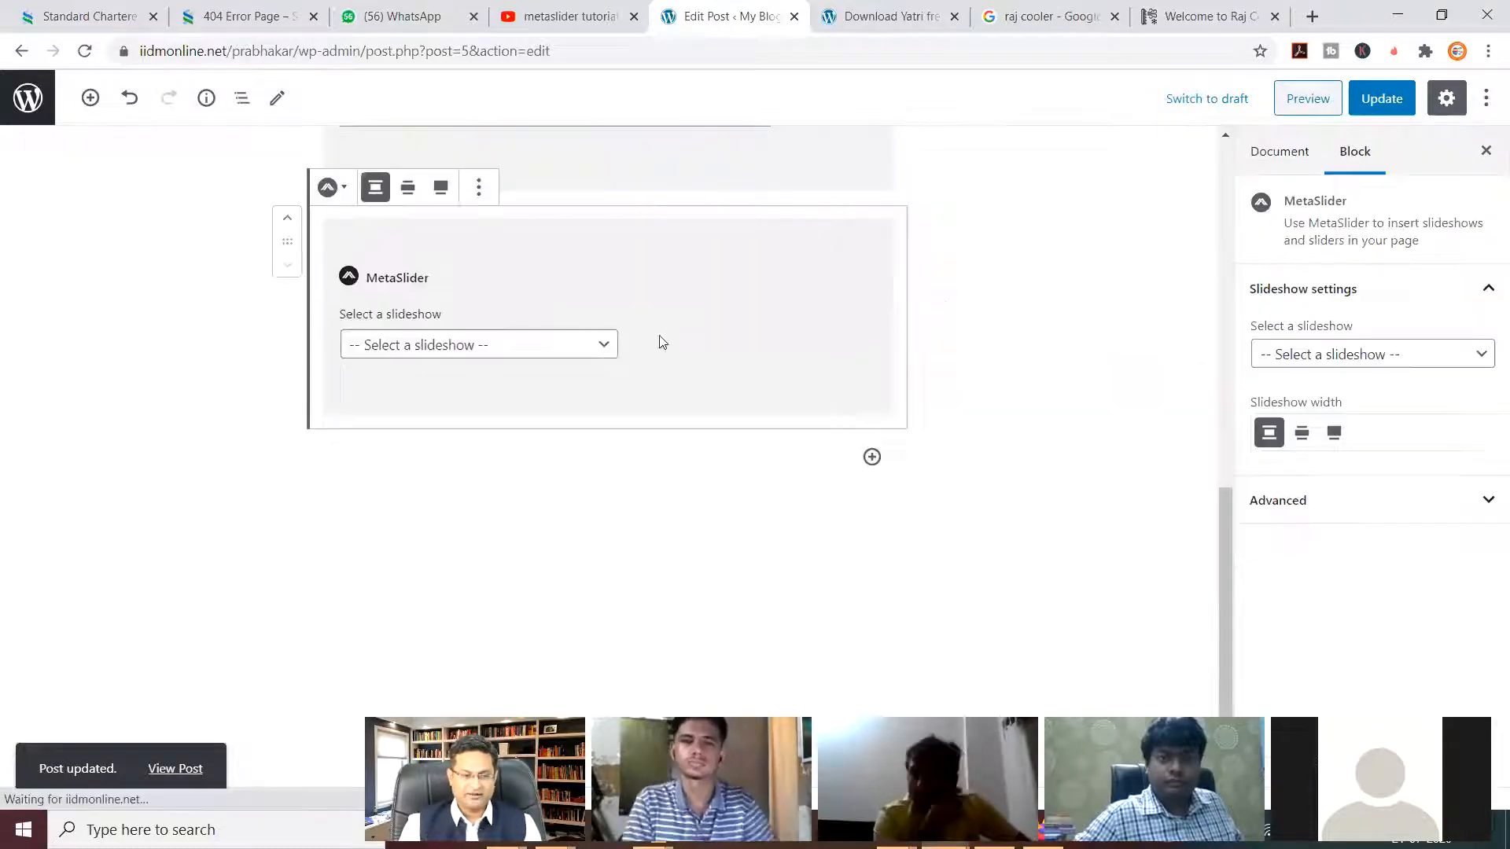
click(604, 346)
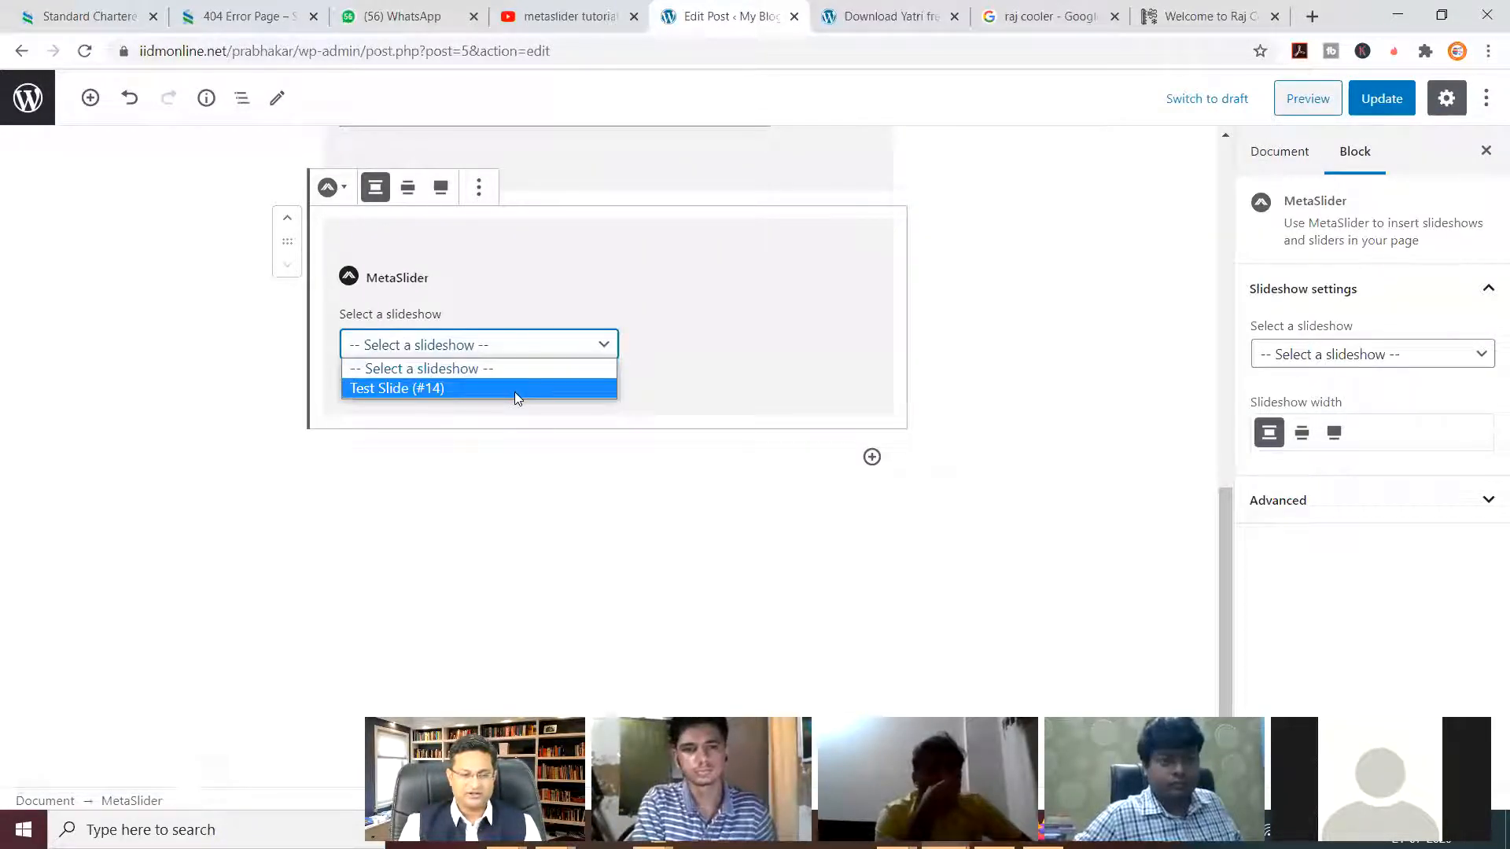
click(514, 389)
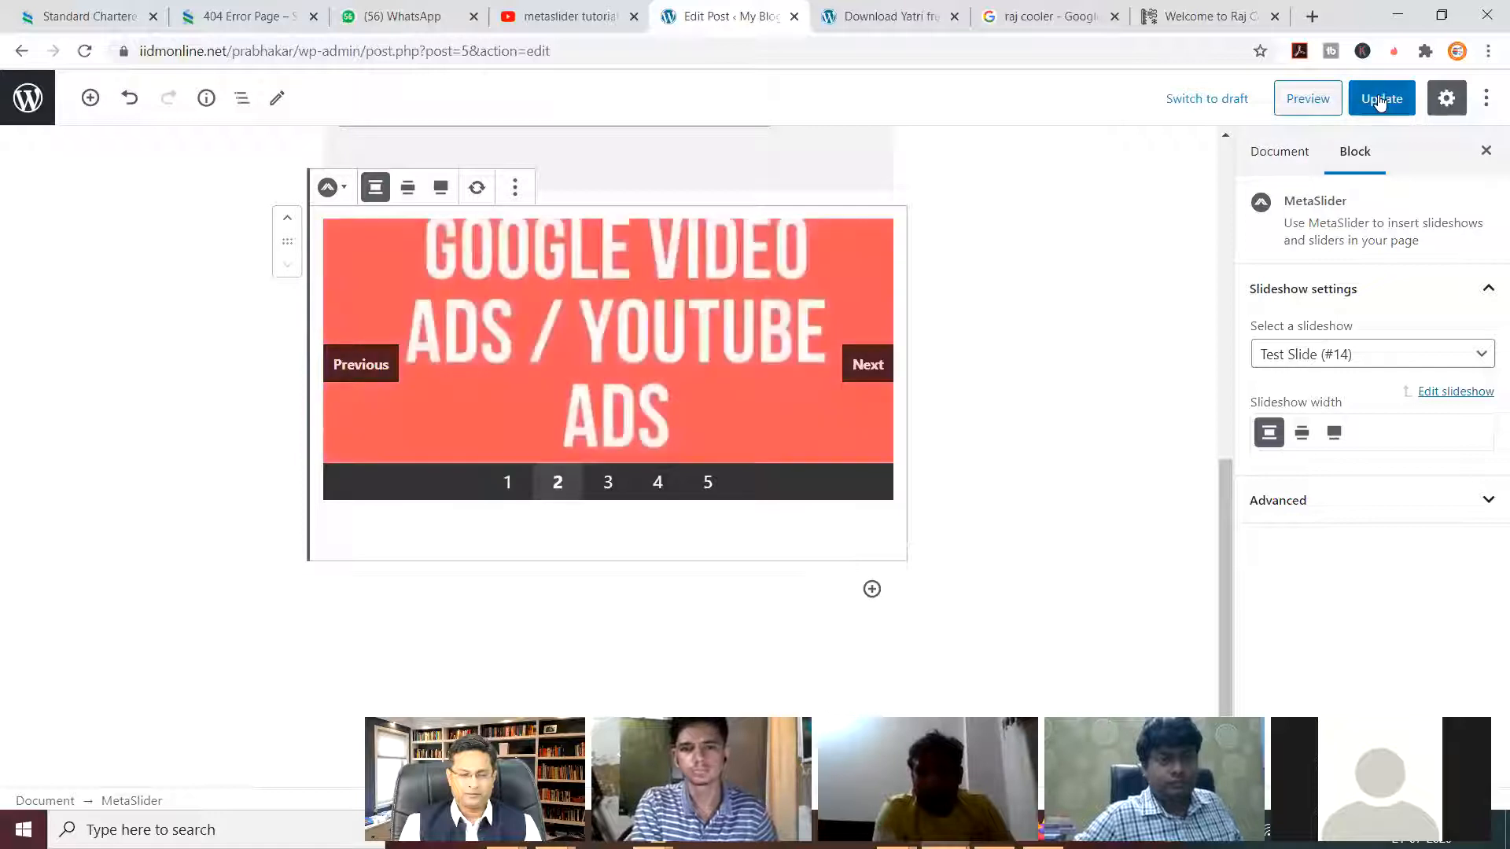
click(1368, 100)
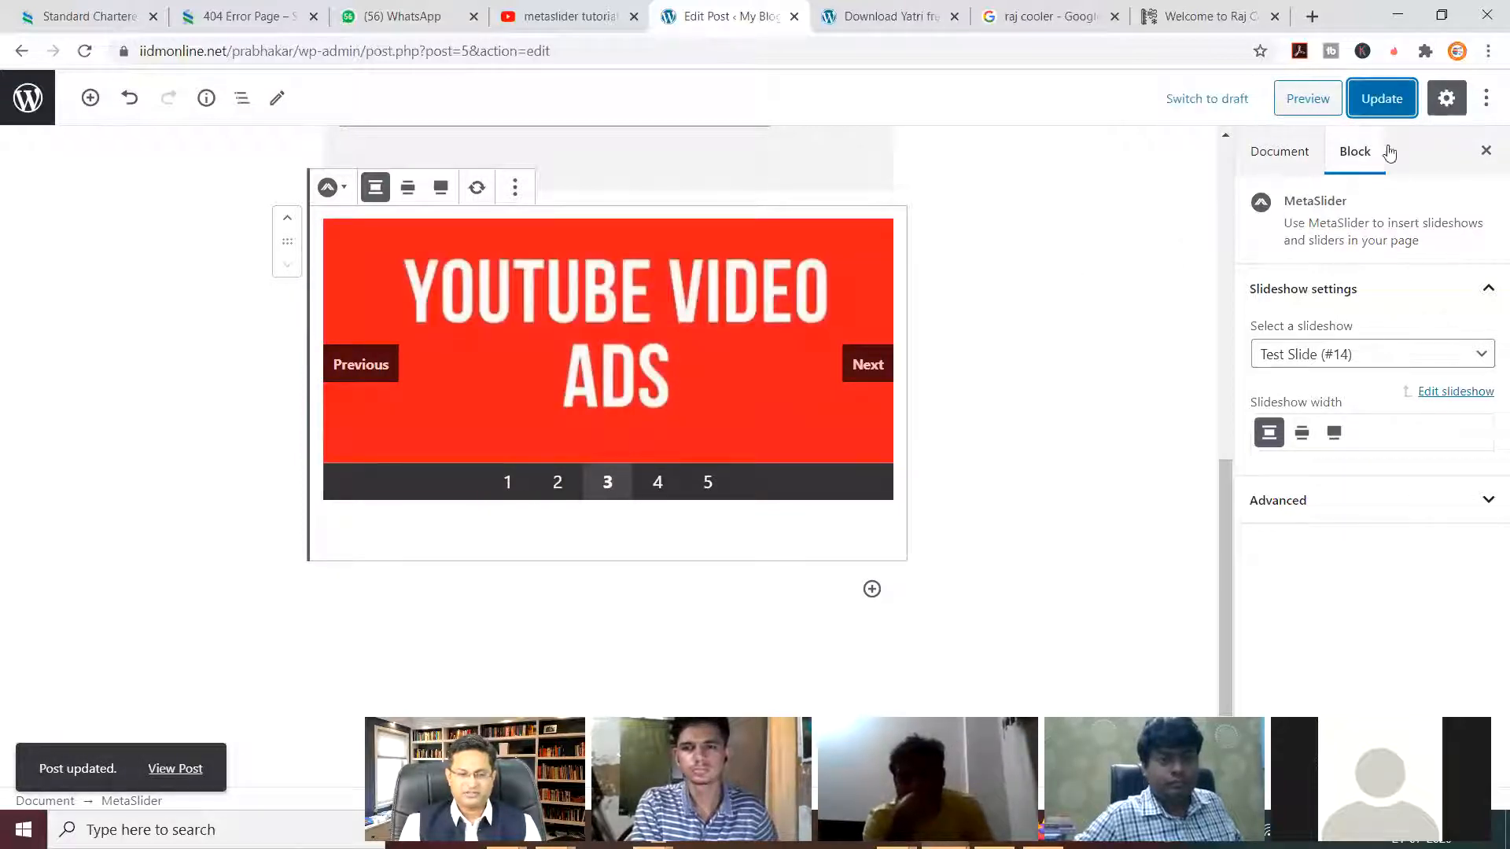
click(1367, 100)
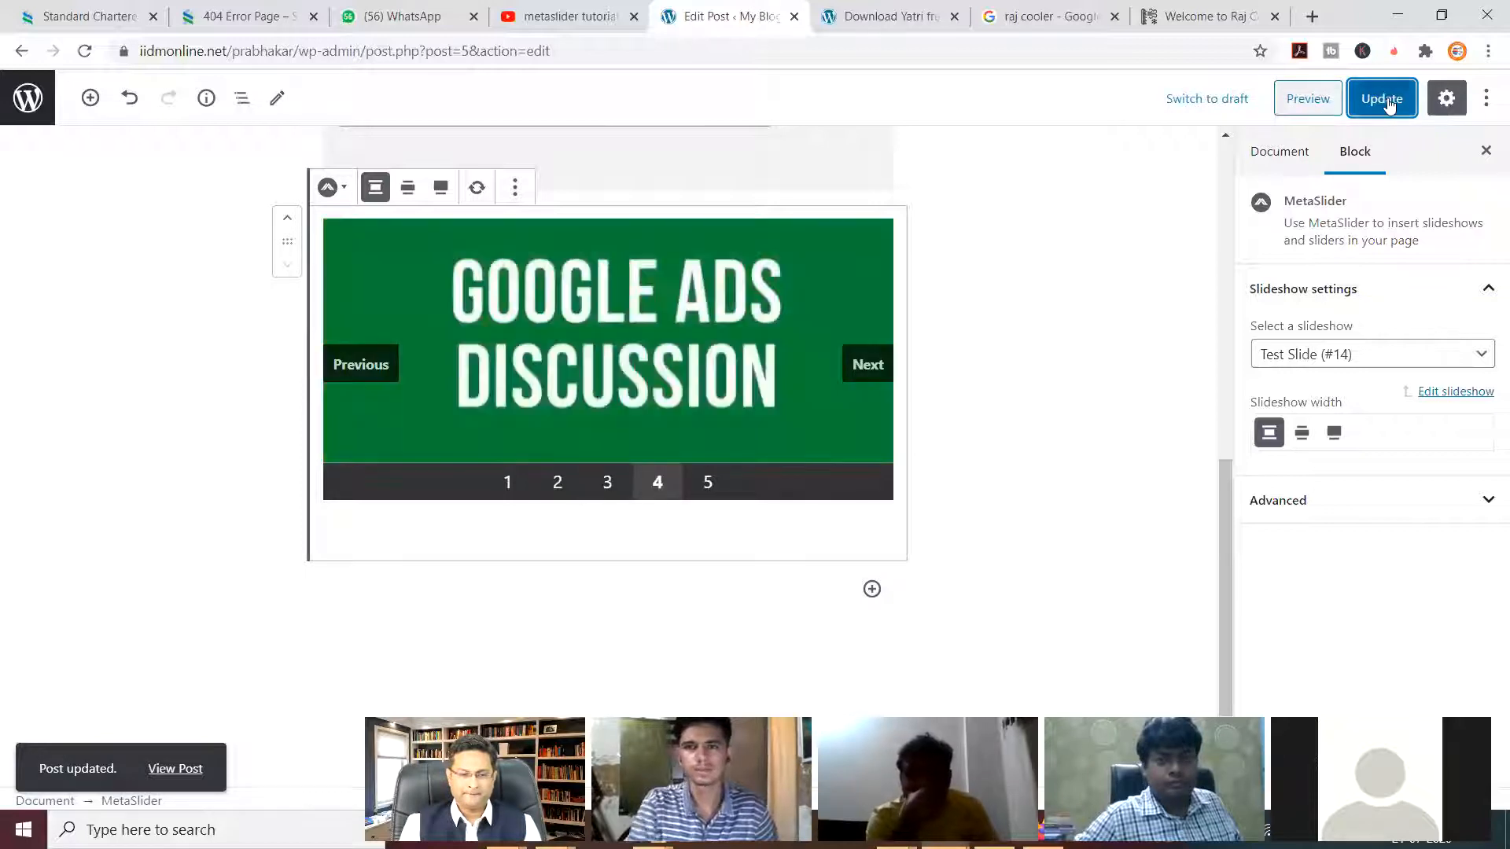
Preview Post 1 and step through the first embedded slideshow's slides.
click(1286, 100)
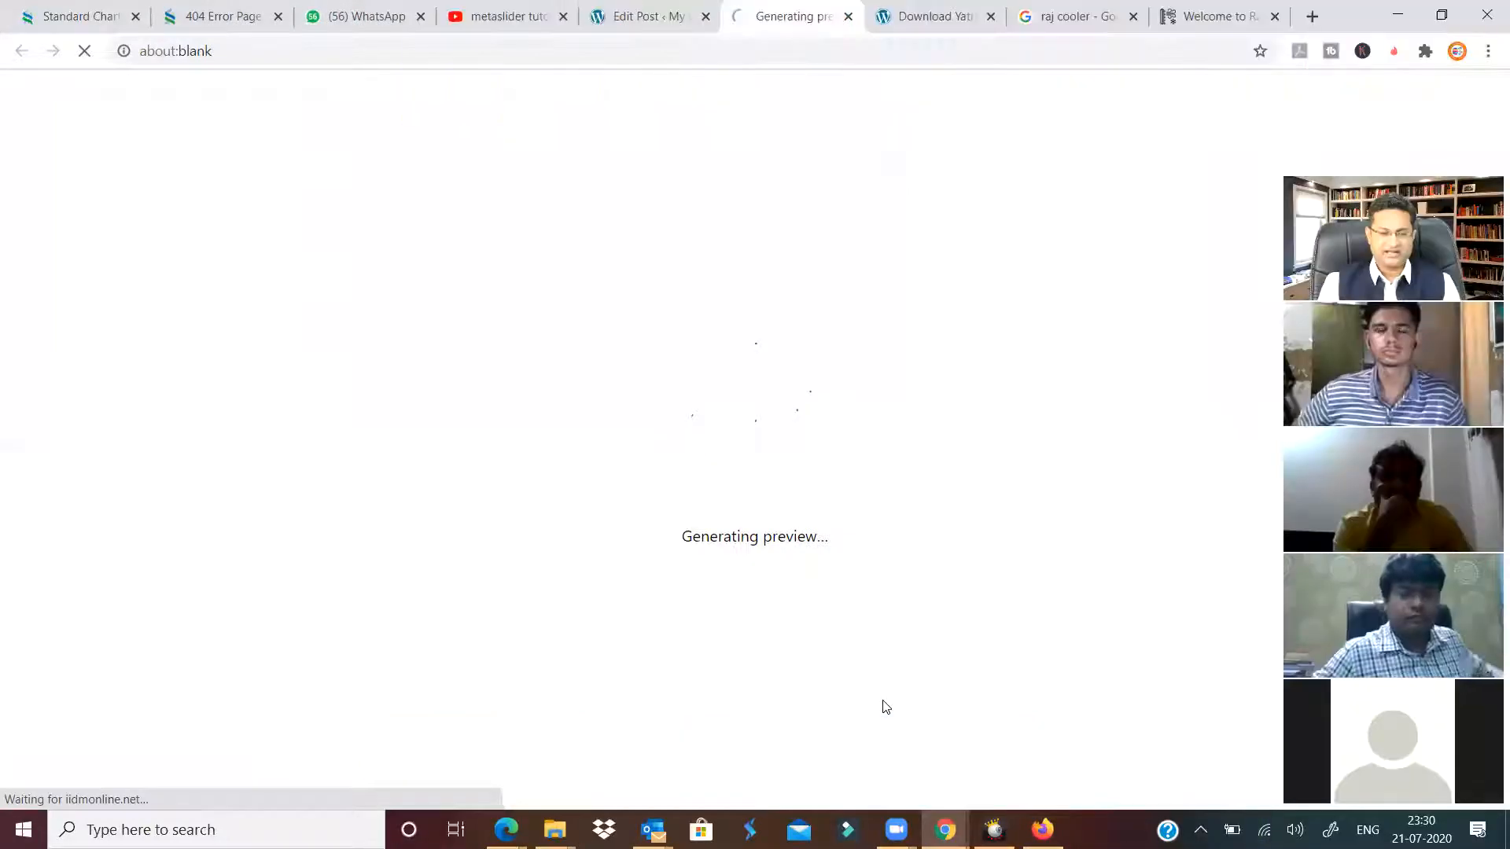
scroll(787, 472, down, 9)
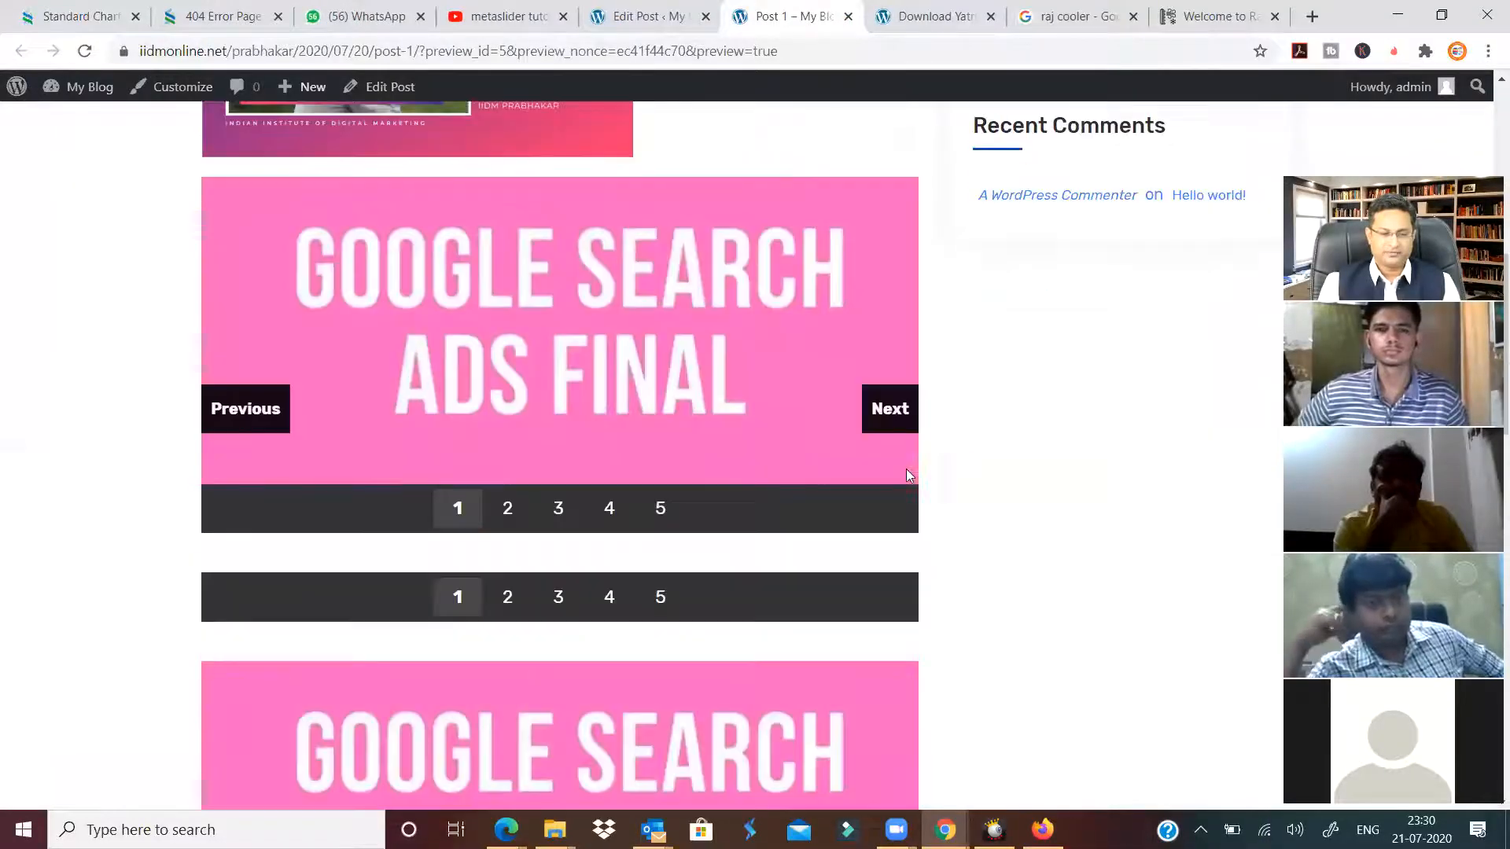
click(896, 419)
click(896, 419)
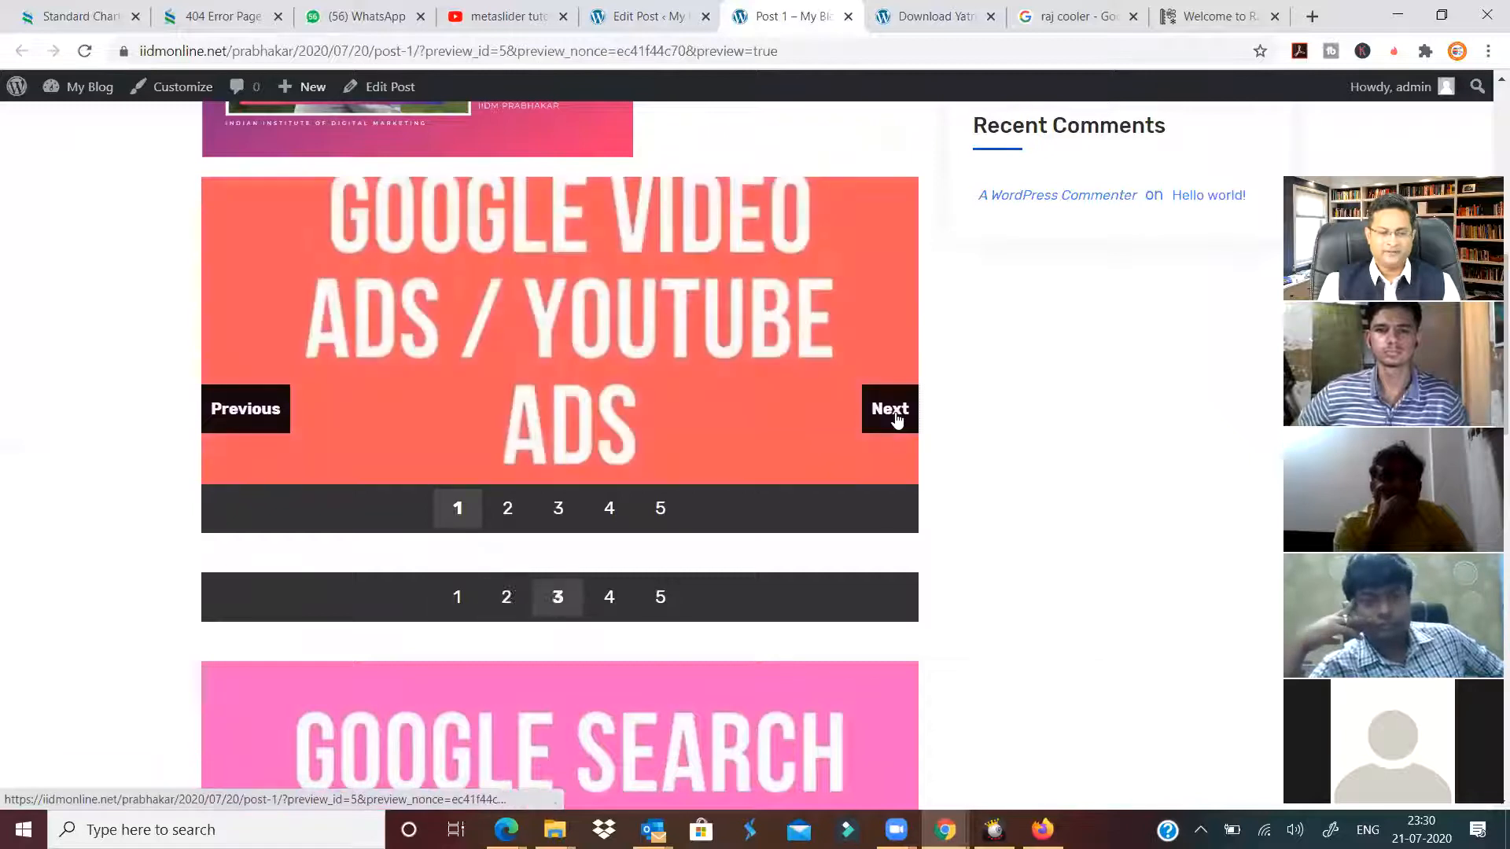
click(896, 419)
click(897, 419)
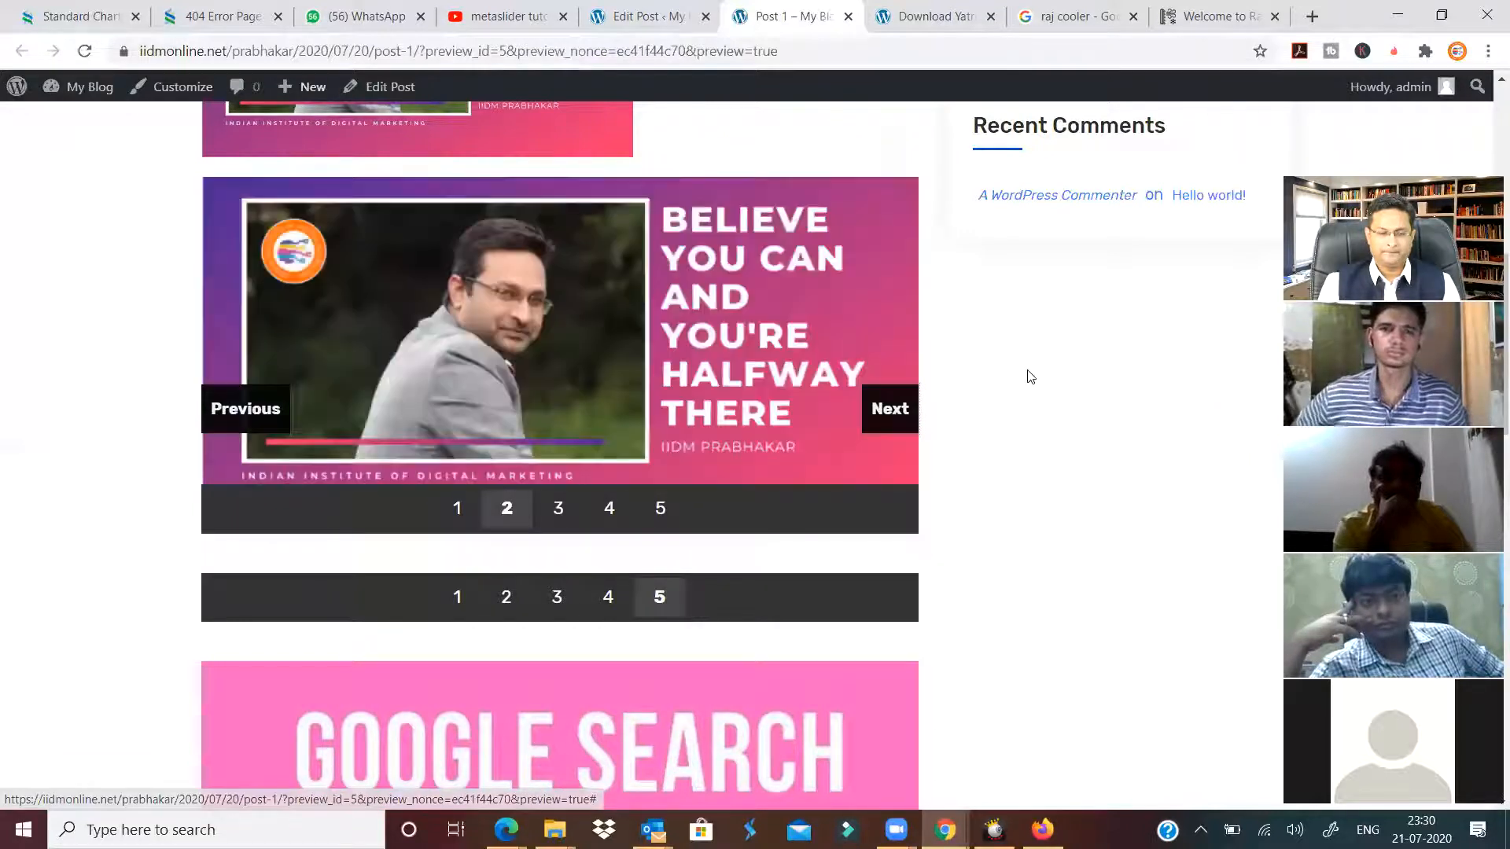
scroll(1028, 380, up, 2)
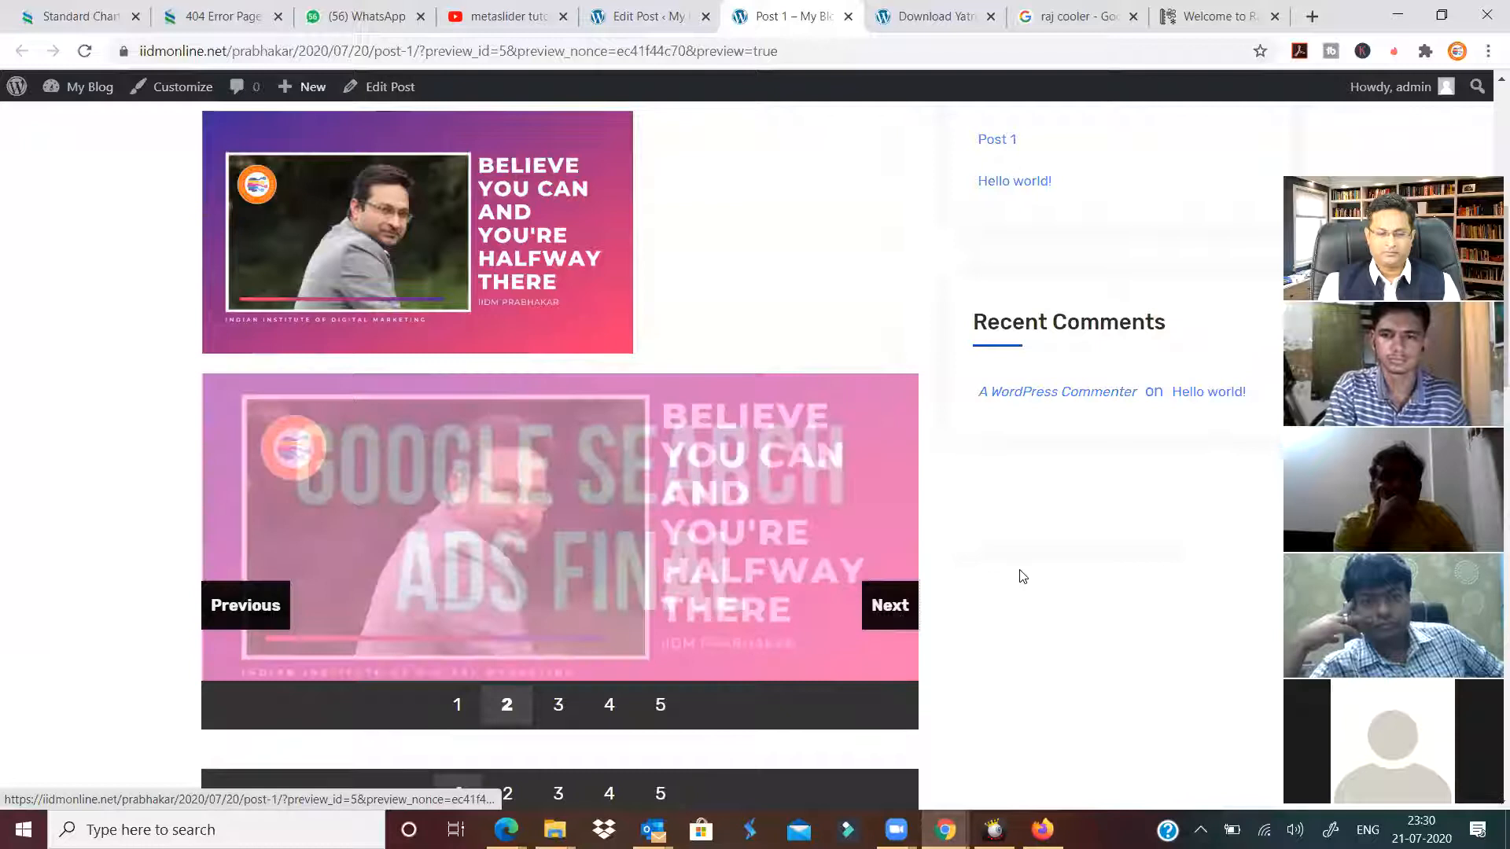
click(558, 706)
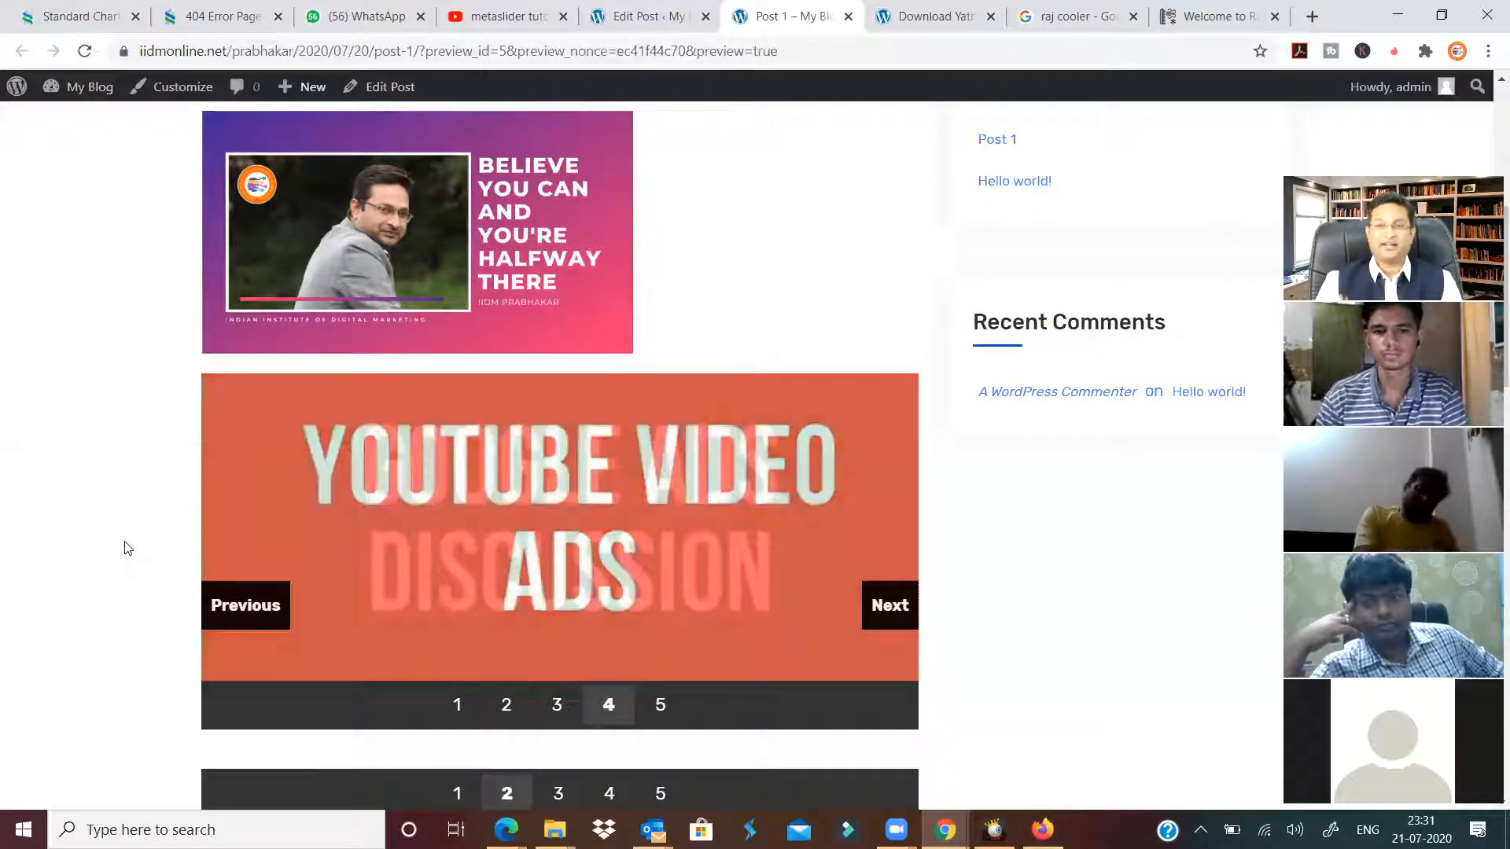
Cycle through the second slideshow's slides, then return to the Post 1 editor.
scroll(132, 535, down, 3)
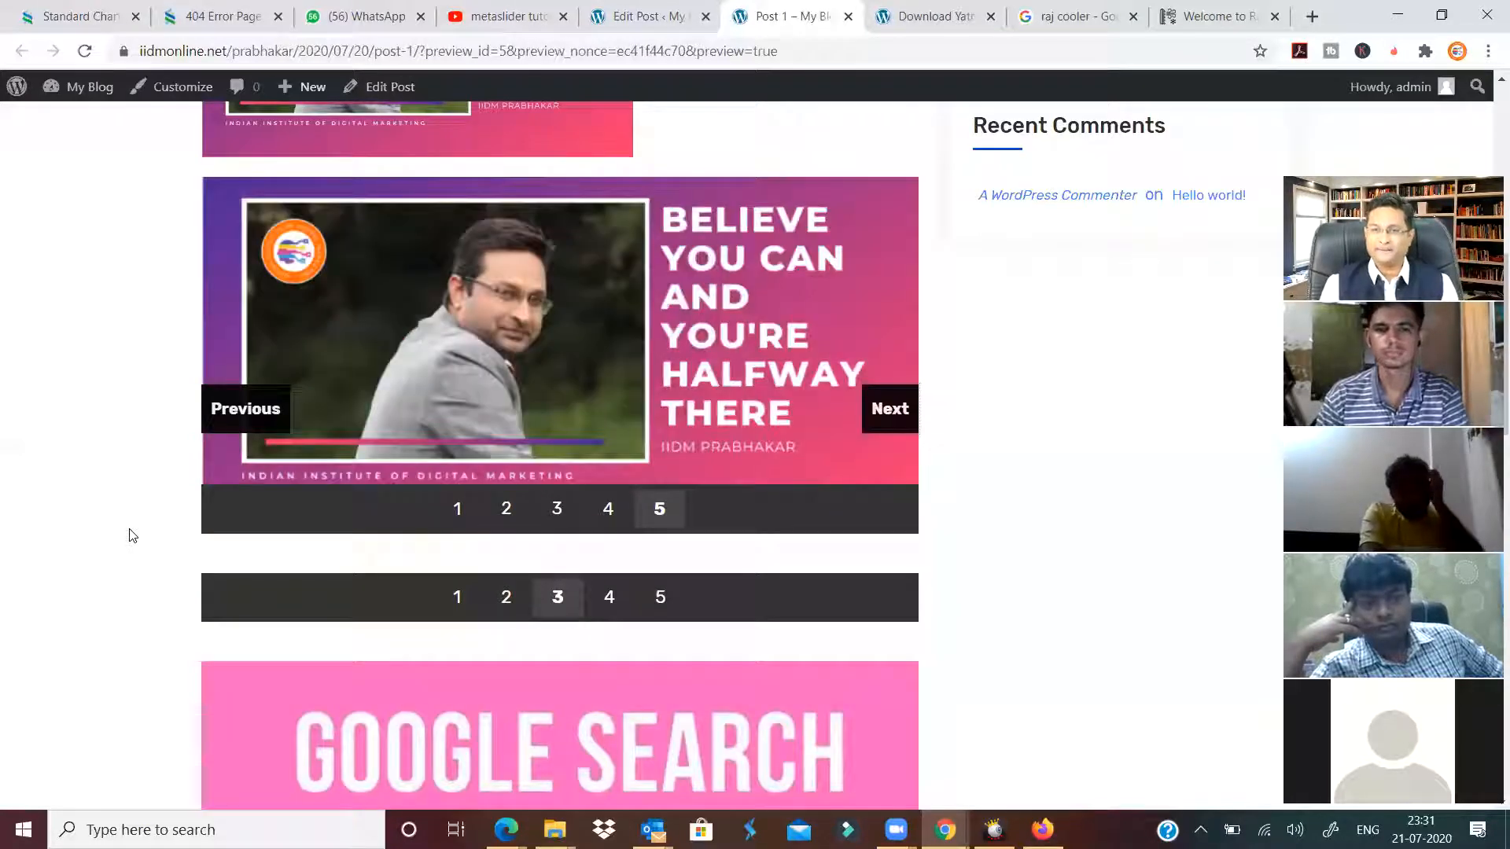
scroll(132, 537, down, 3)
scroll(133, 537, up, 6)
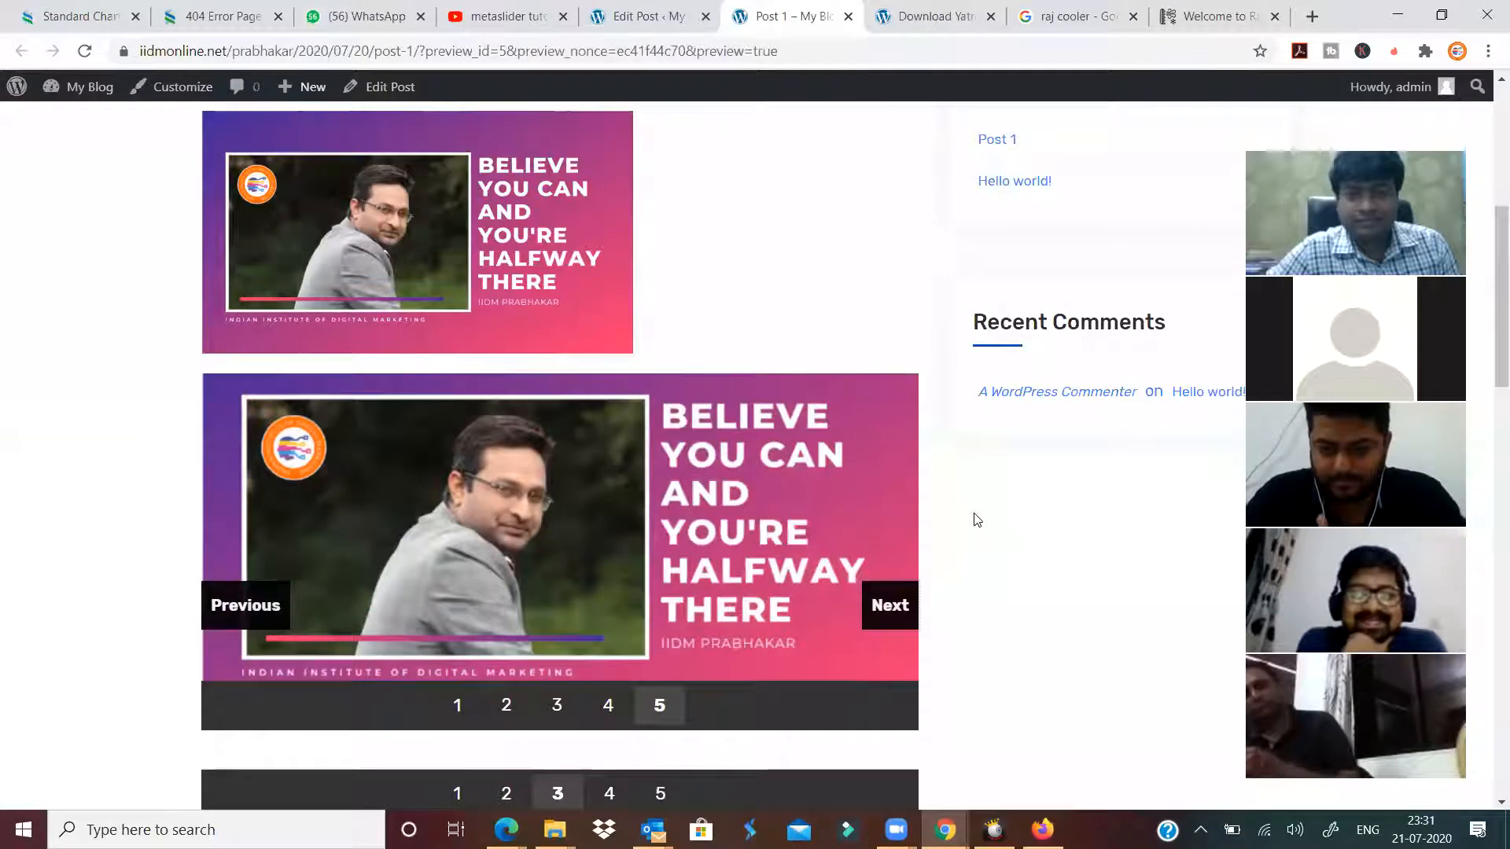
click(888, 605)
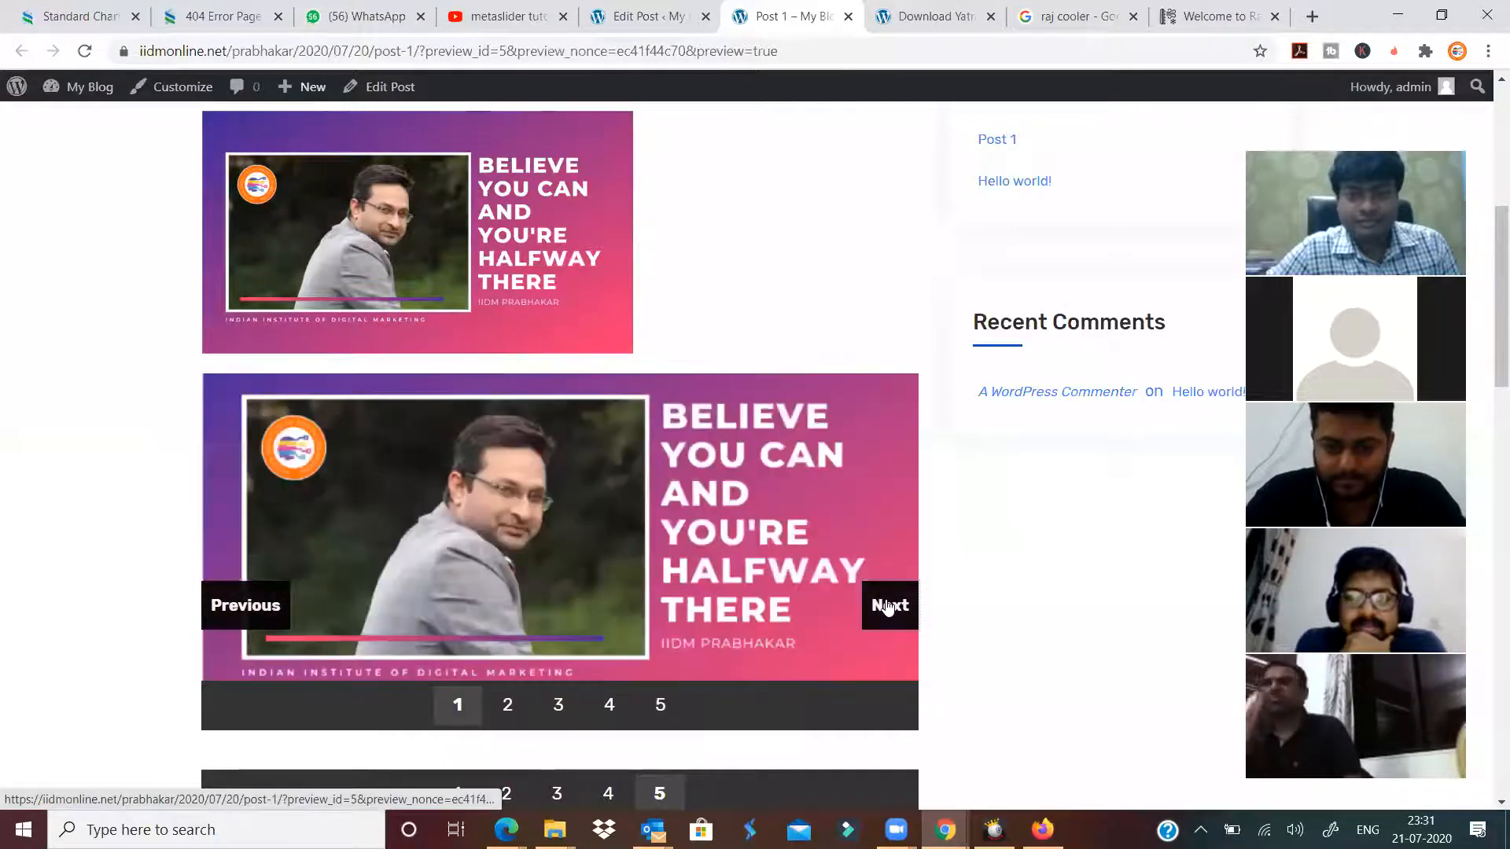
click(888, 607)
click(889, 607)
click(889, 607)
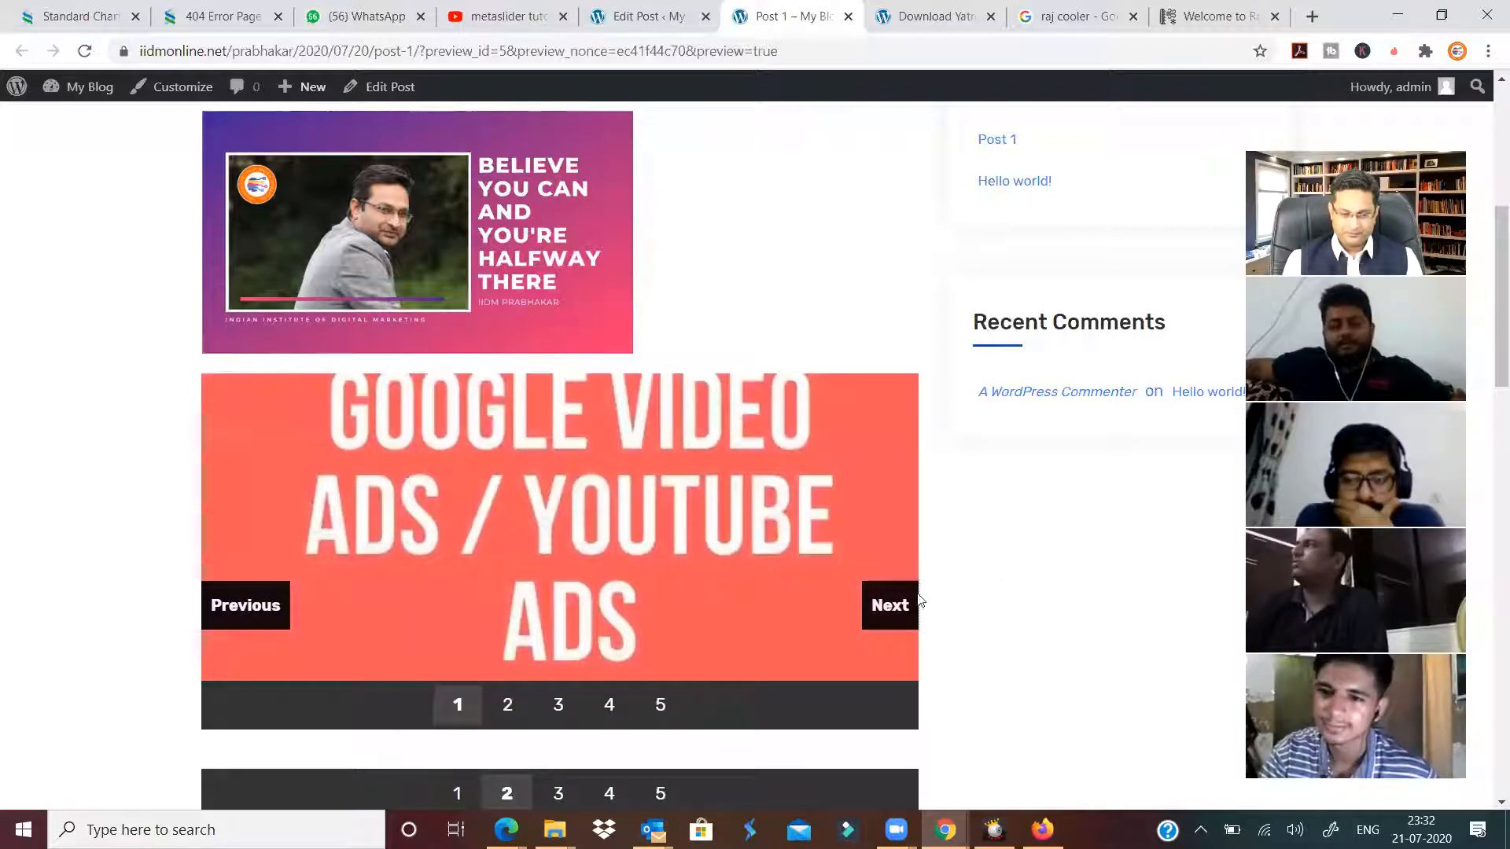
click(885, 624)
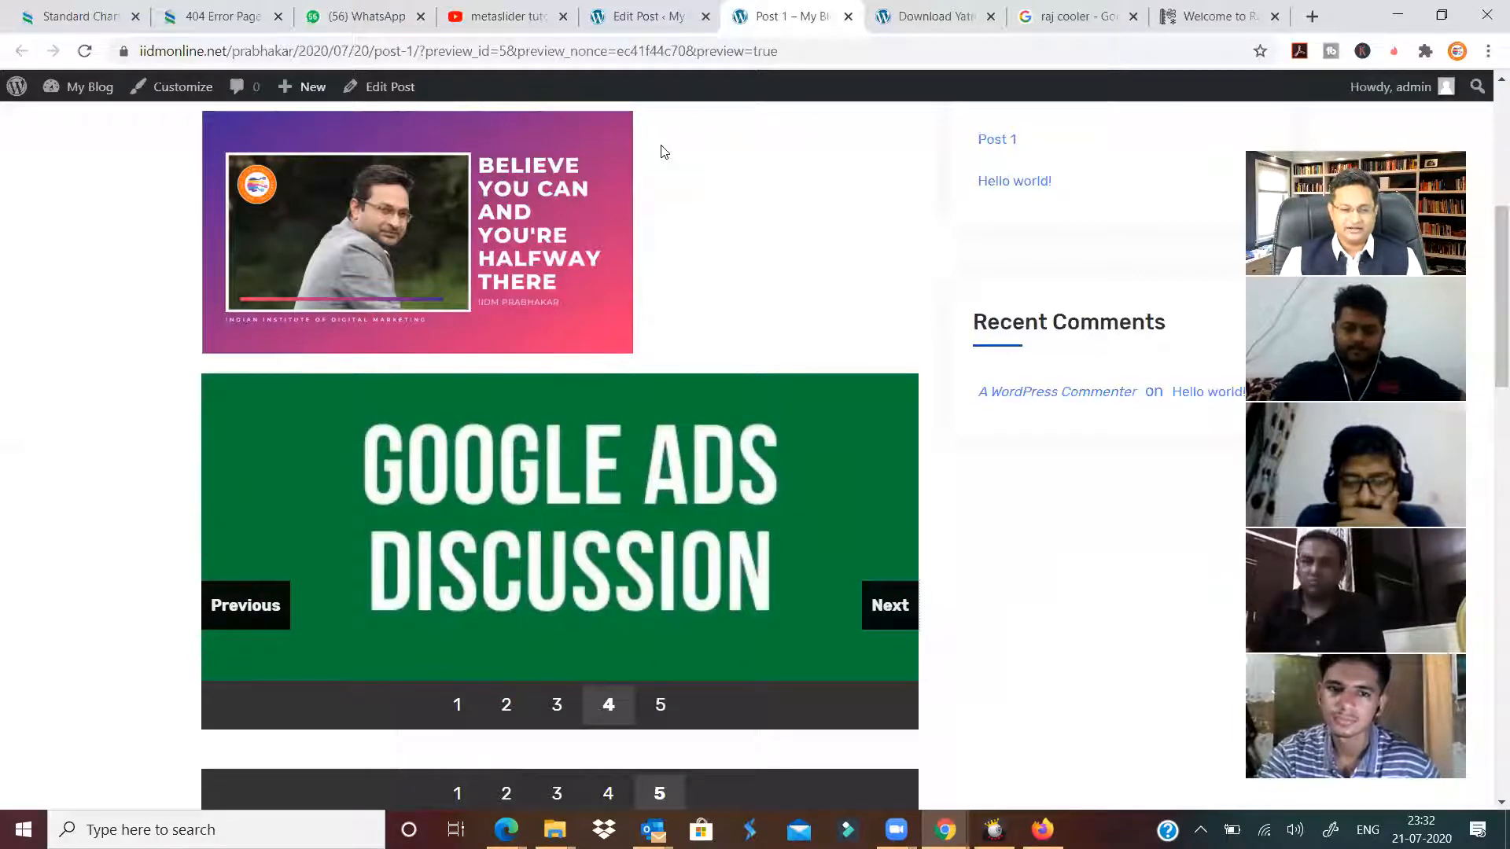
click(630, 18)
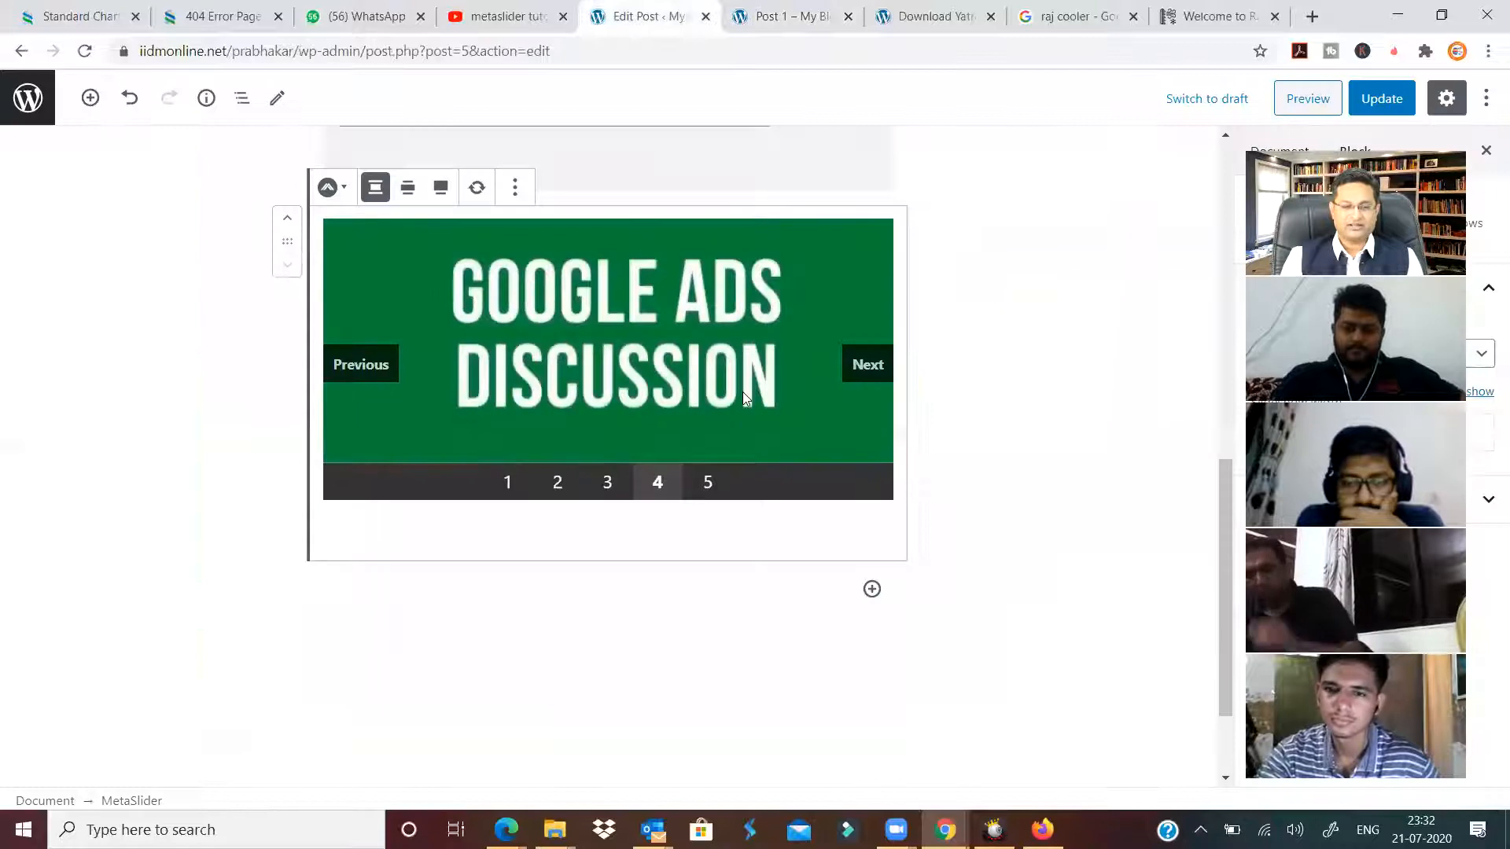
Exit the editor to the posts list and go to the MetaSlider management page.
click(29, 102)
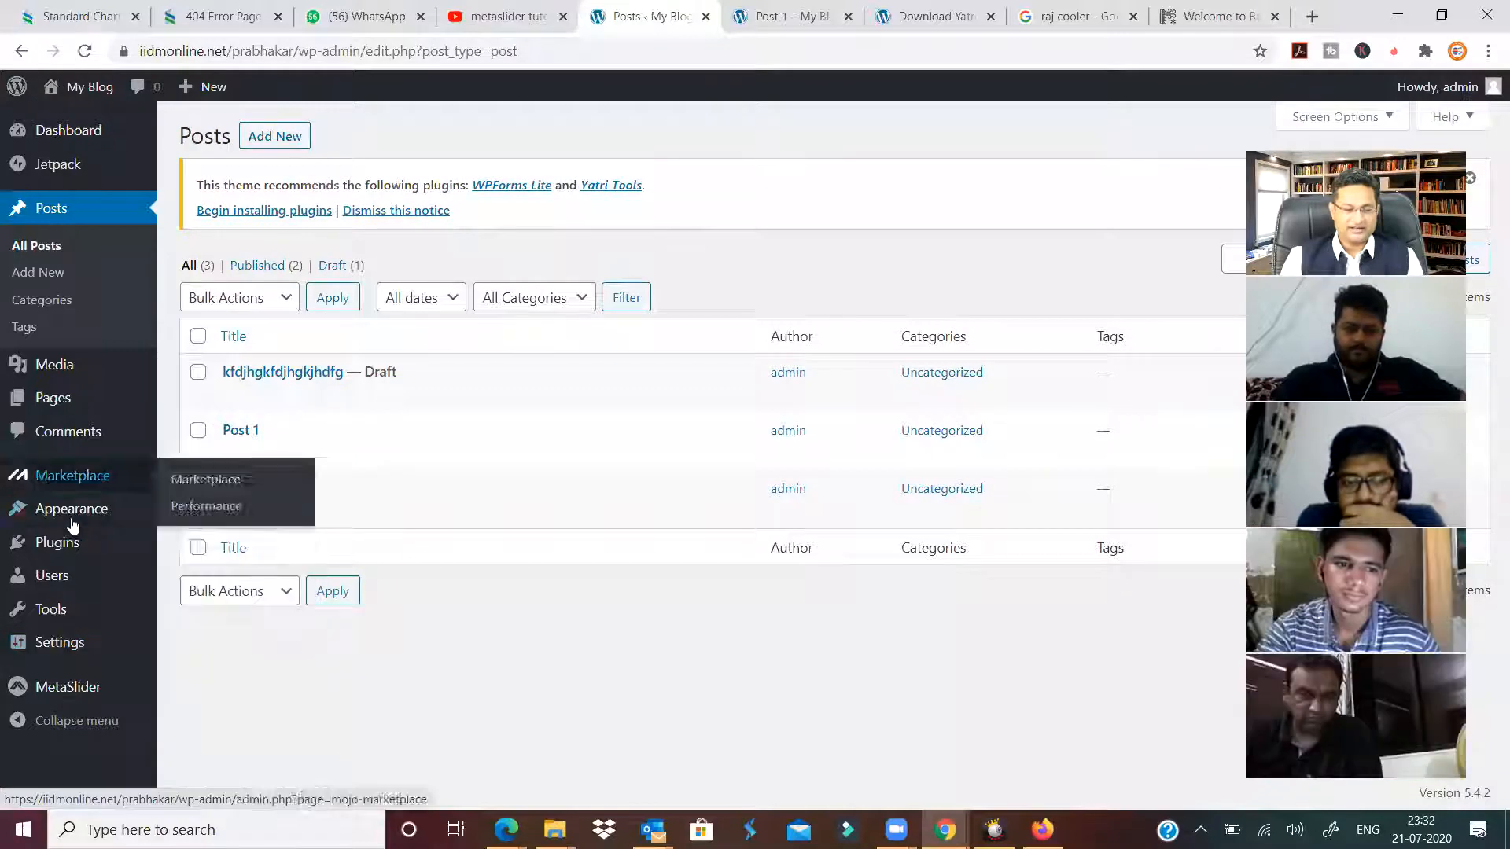
mouse_move(60, 692)
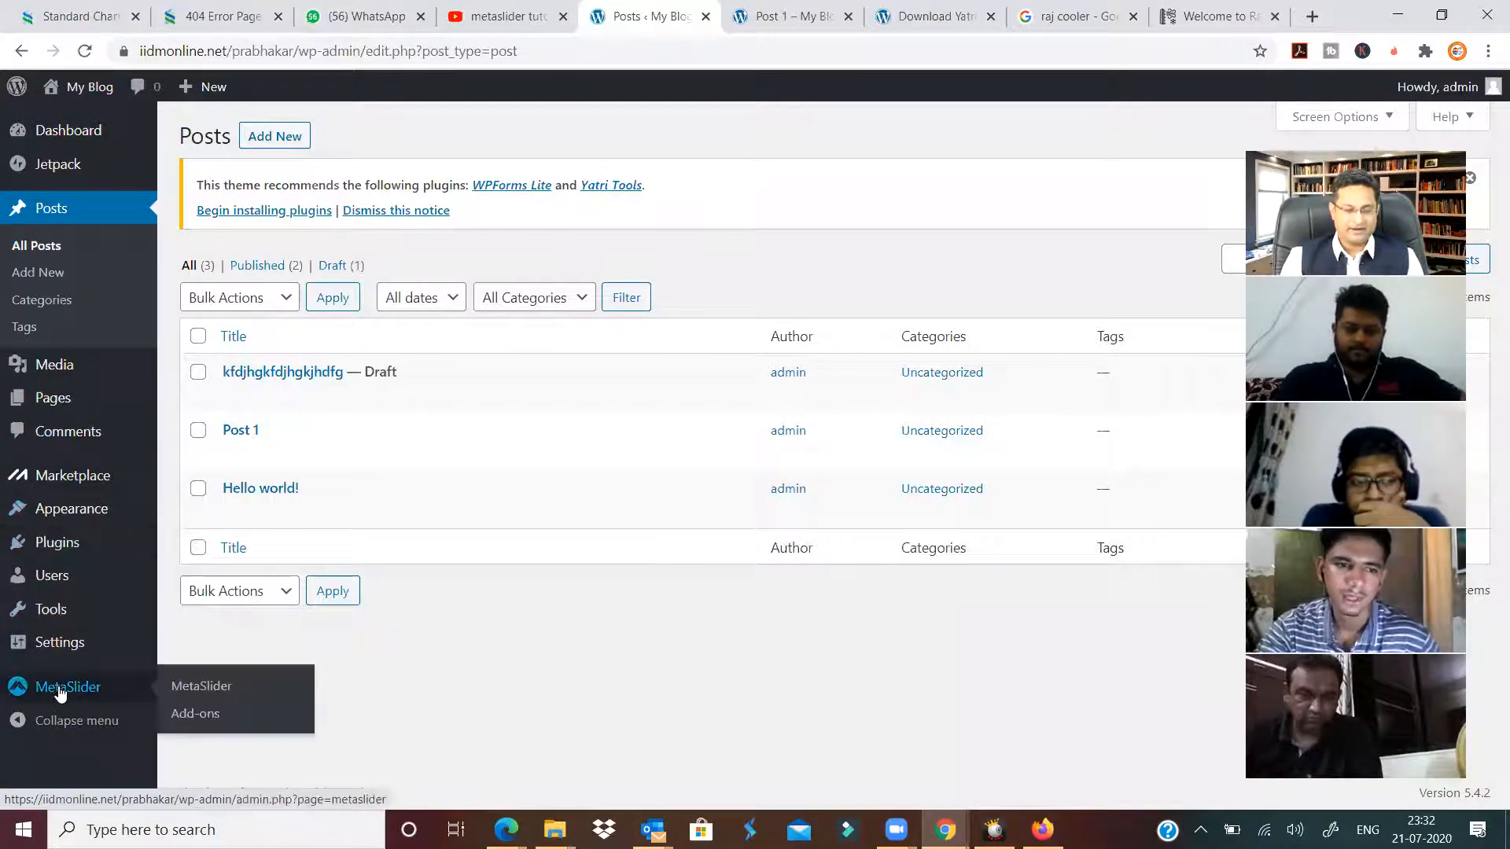
click(227, 692)
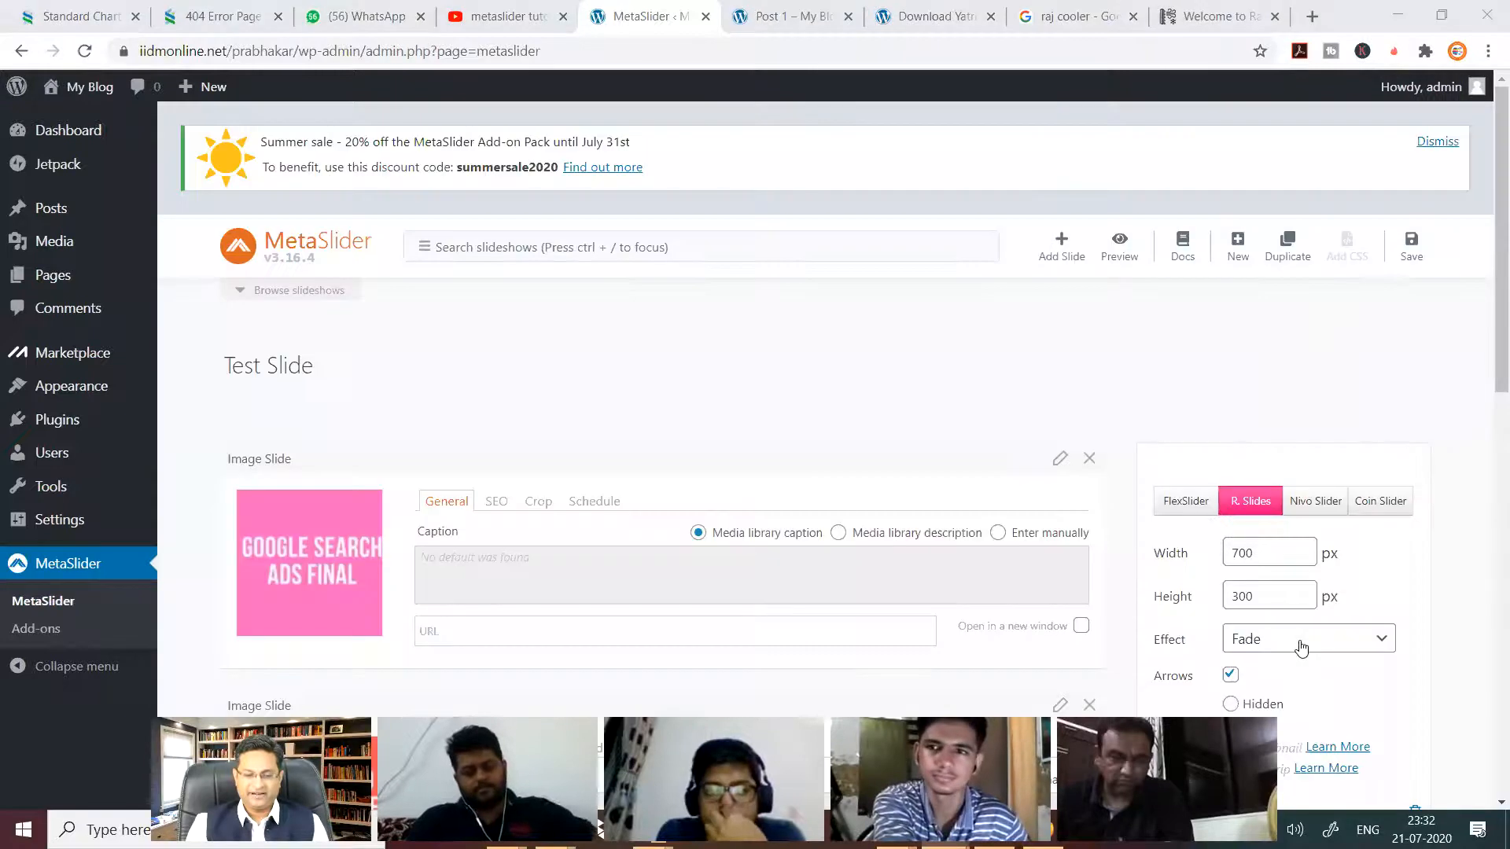
Browse the effect options, switch to FlexSlider and pick the Slide effect.
click(1301, 638)
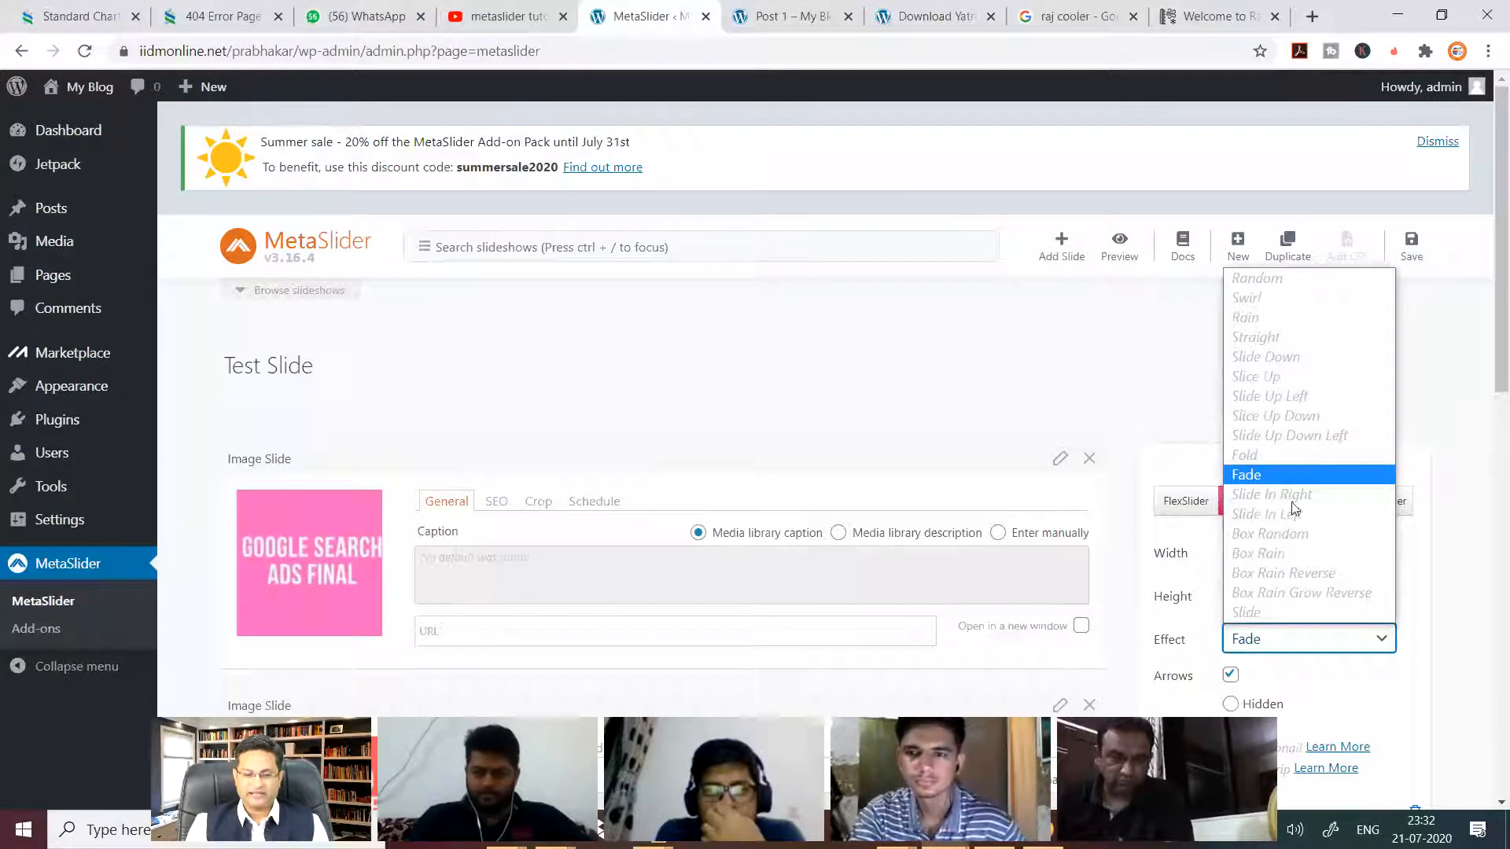
scroll(1388, 622, down, 2)
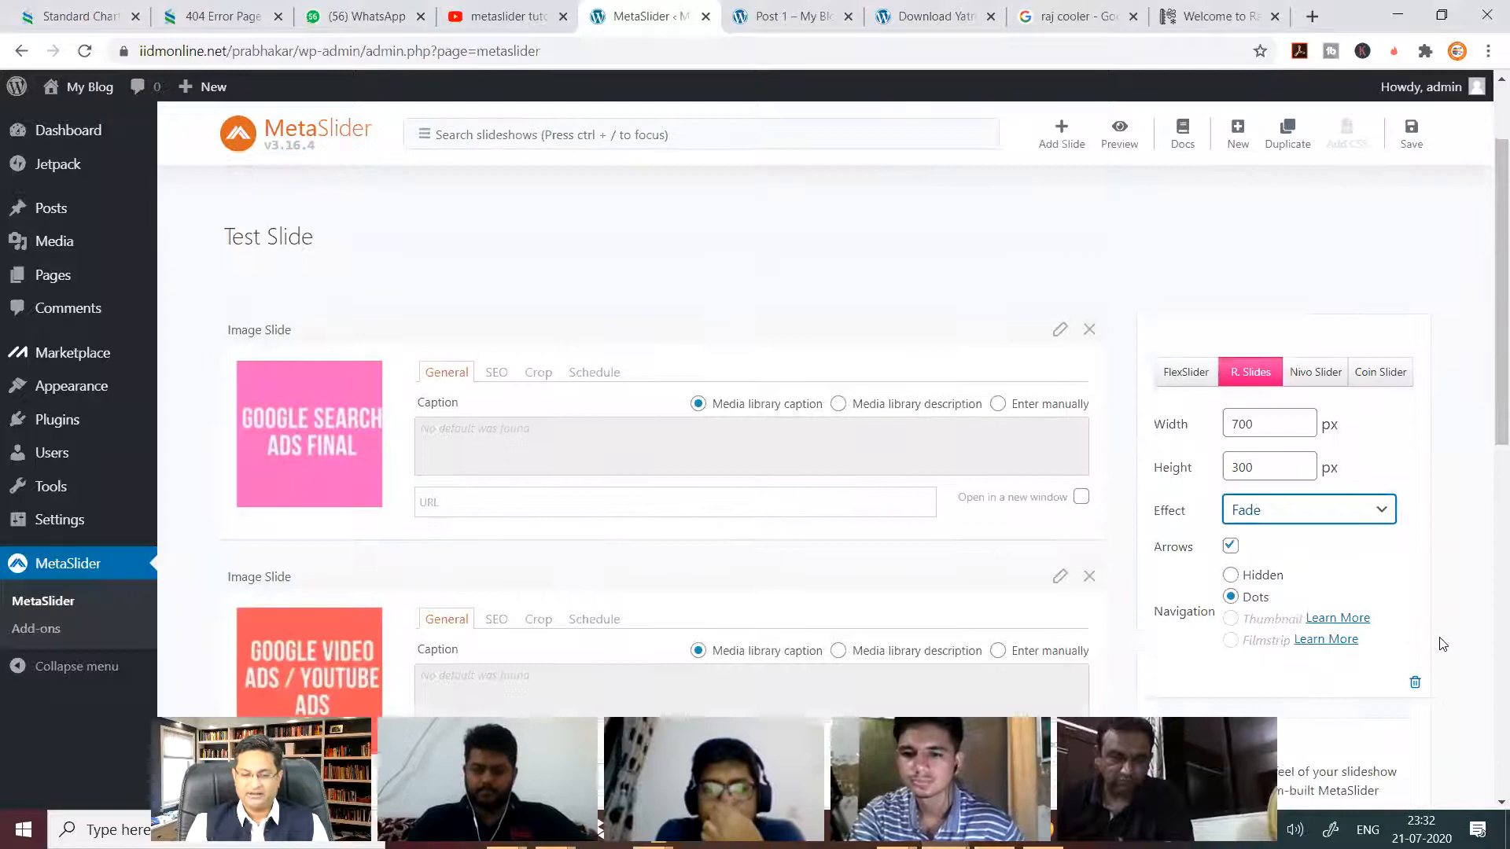
click(1310, 445)
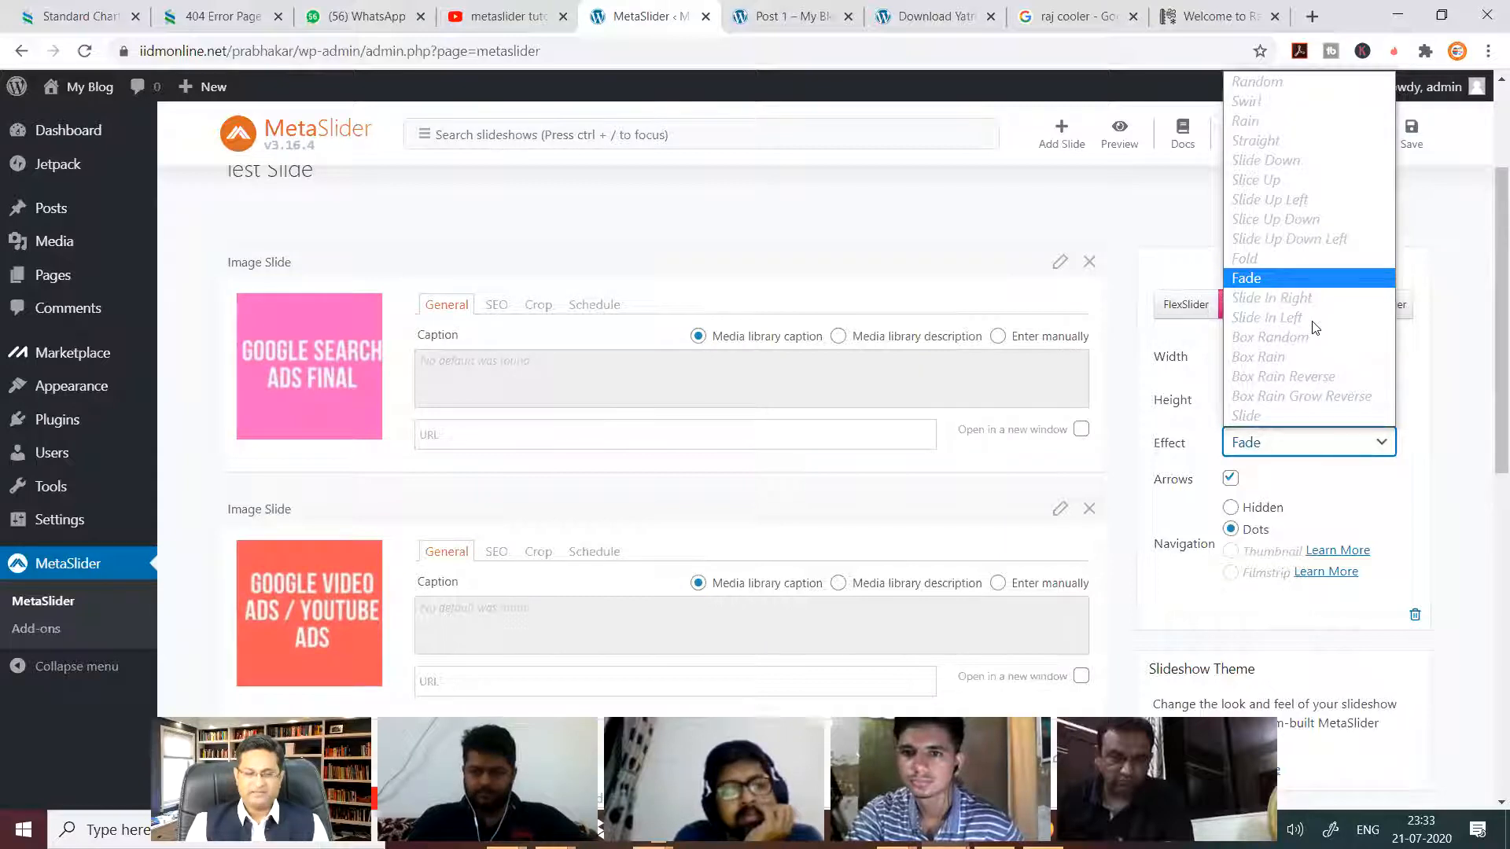
click(1438, 375)
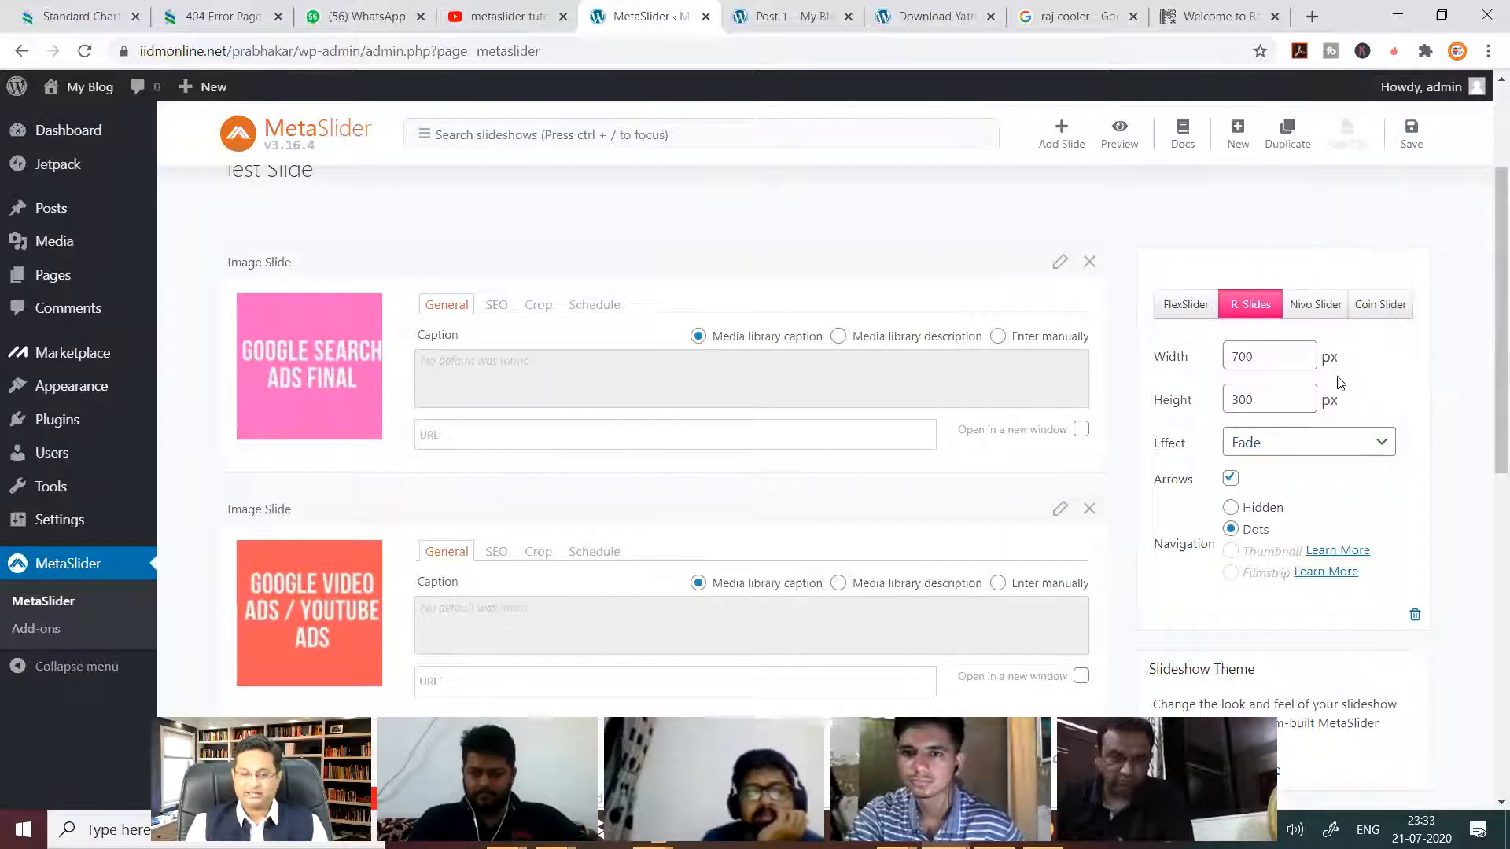
click(1185, 308)
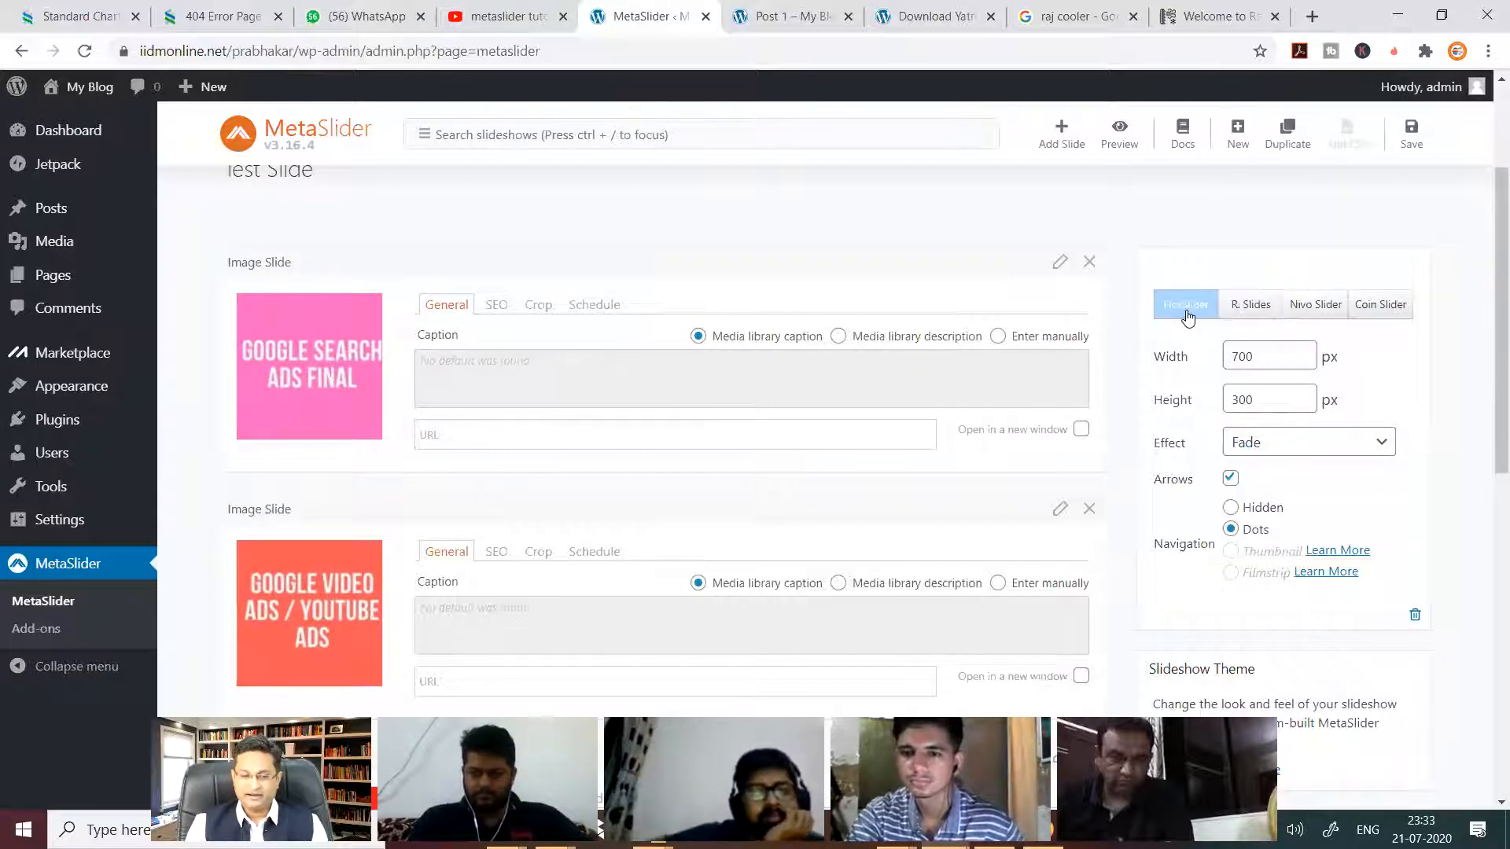
click(1326, 437)
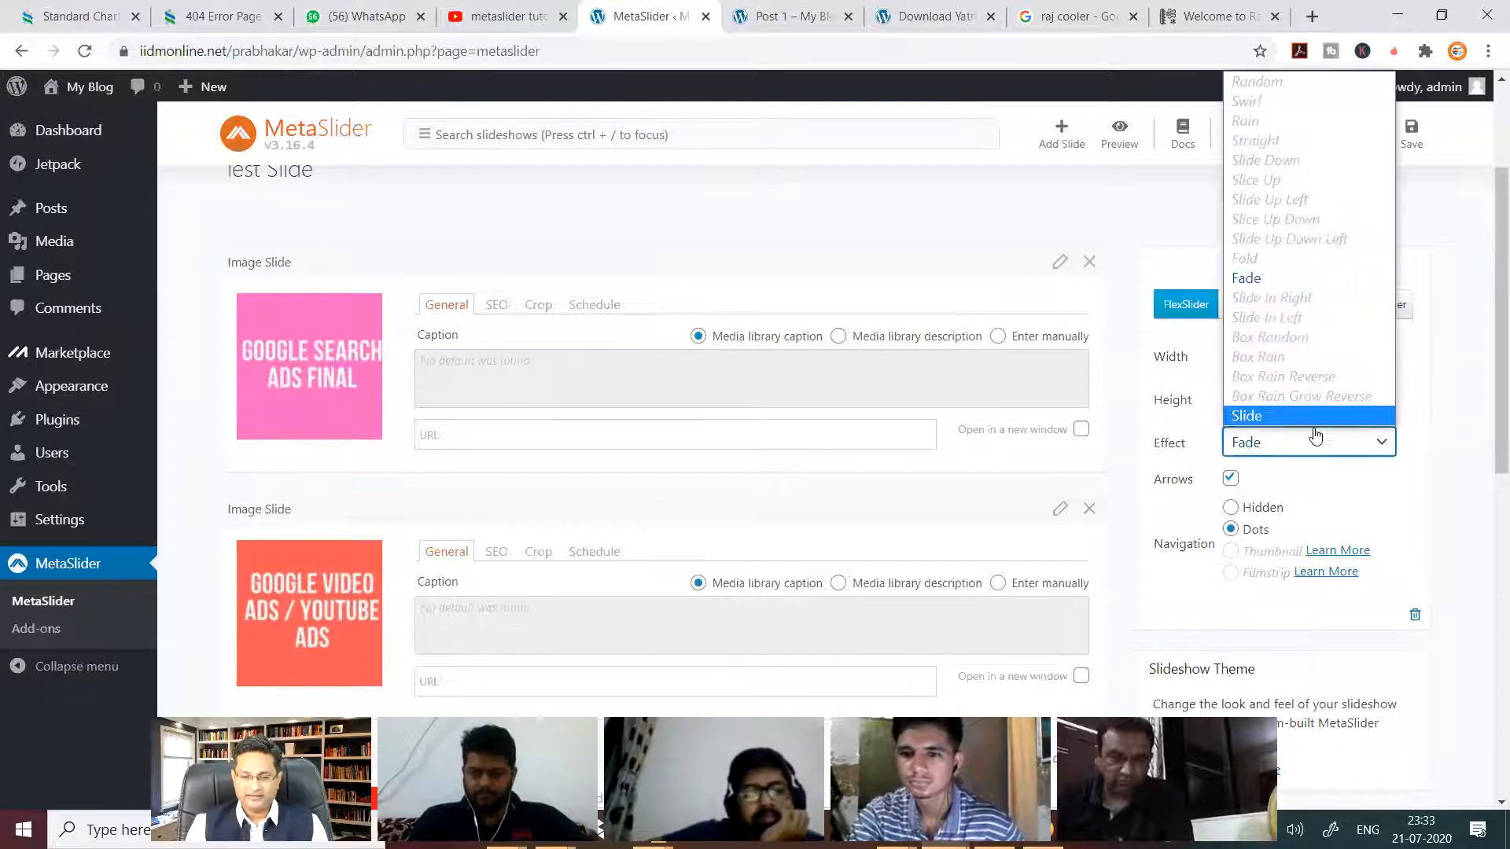
click(1441, 381)
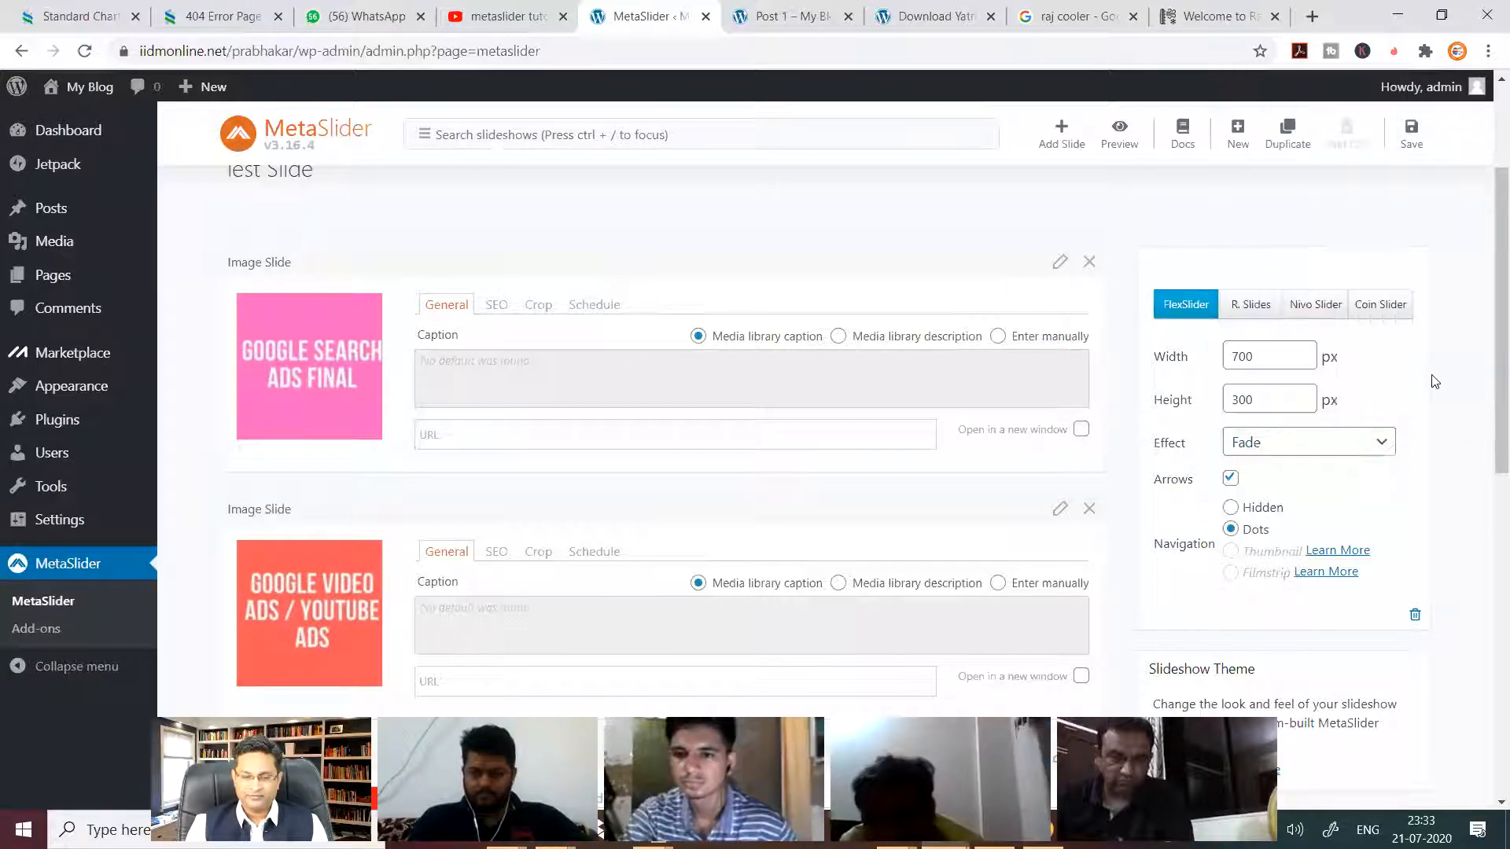
click(1350, 445)
click(1272, 418)
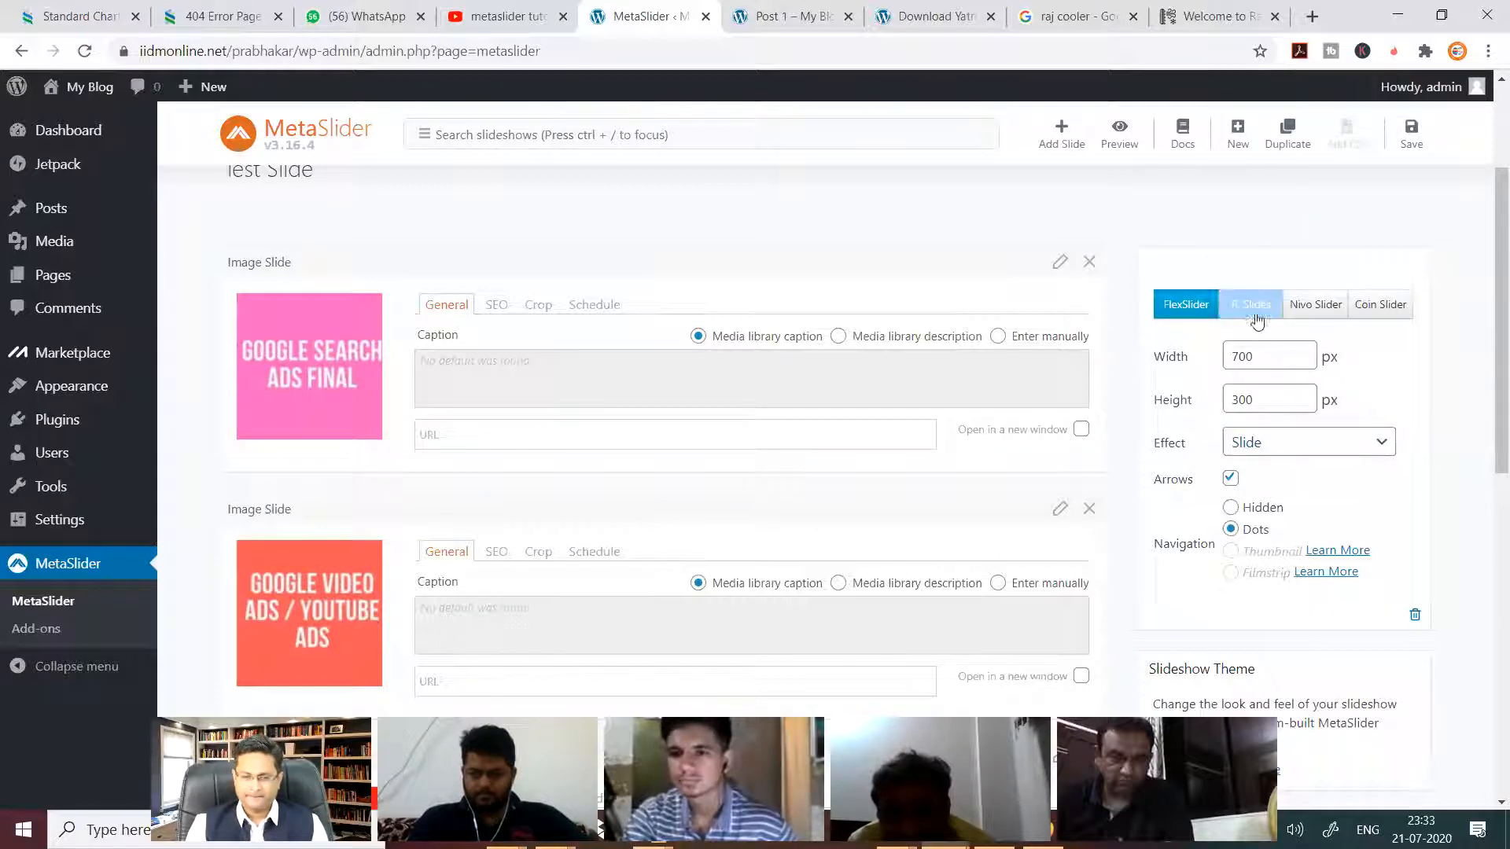
Switch the slideshow to Nivo Slider with the Slide Down effect and save it.
click(1332, 308)
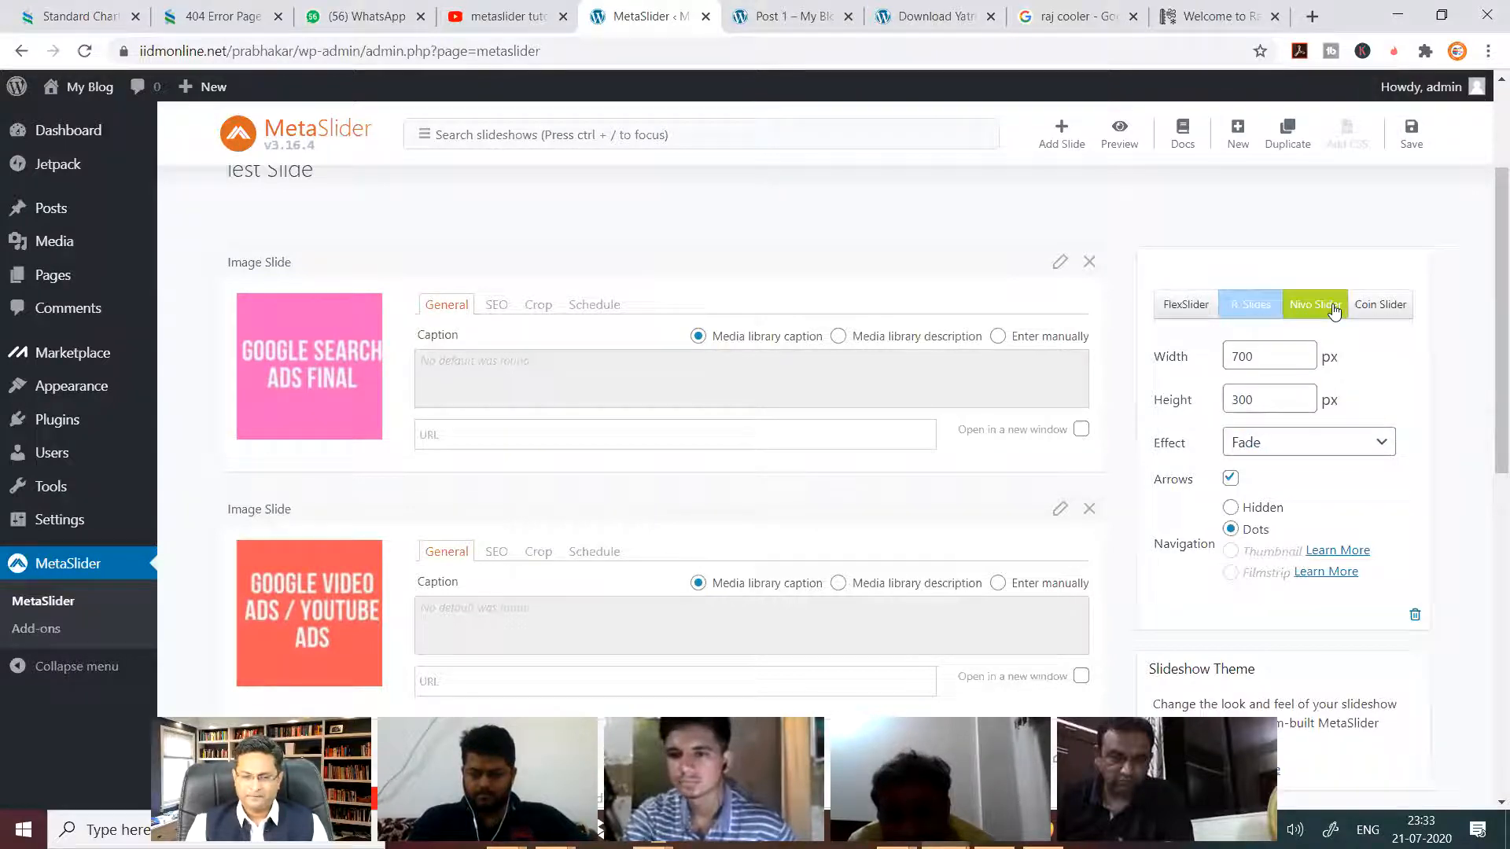
click(1369, 446)
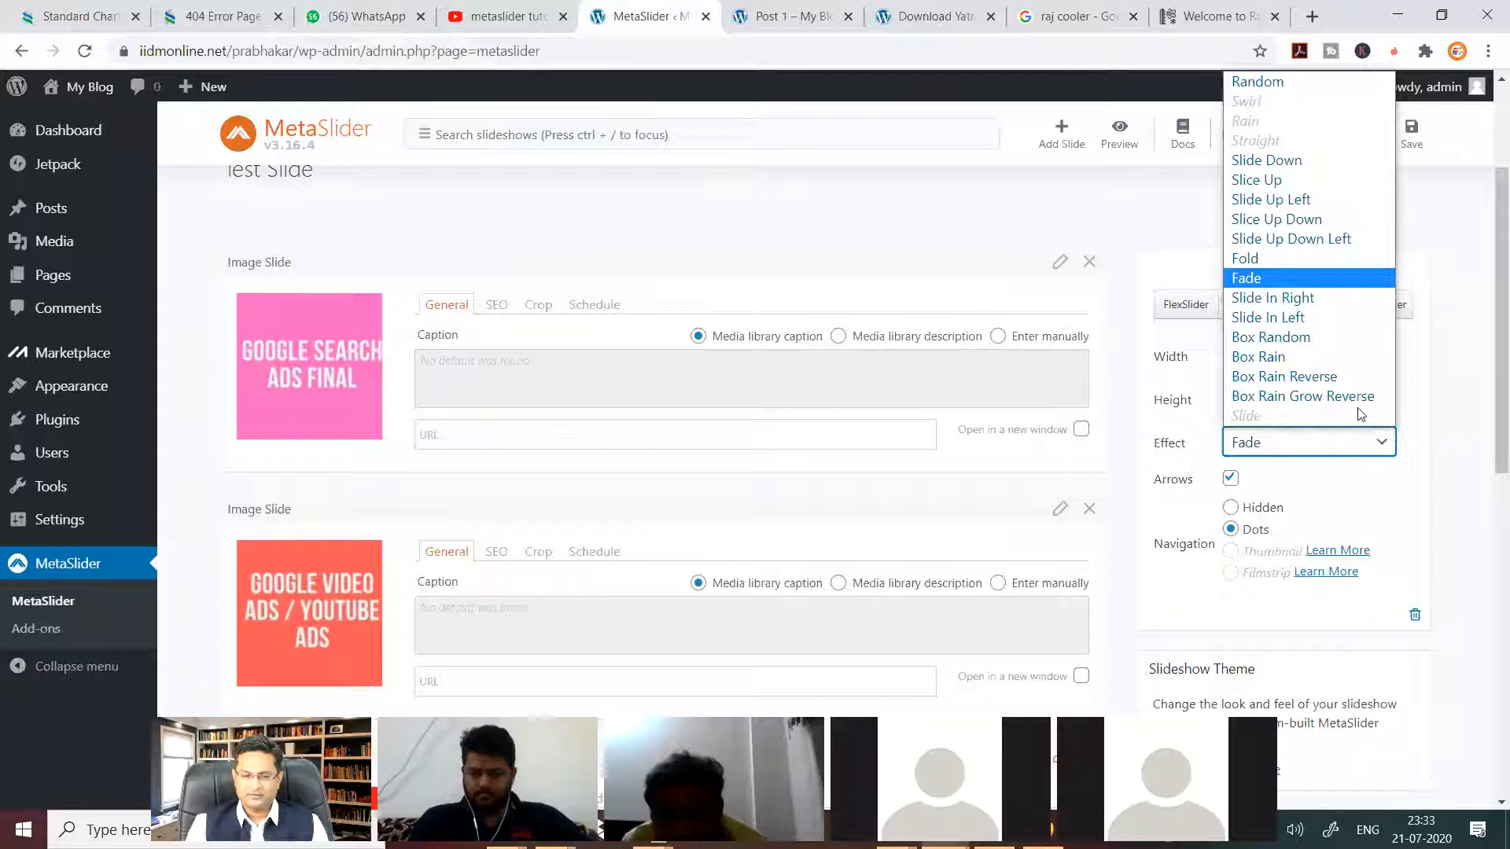
click(1273, 162)
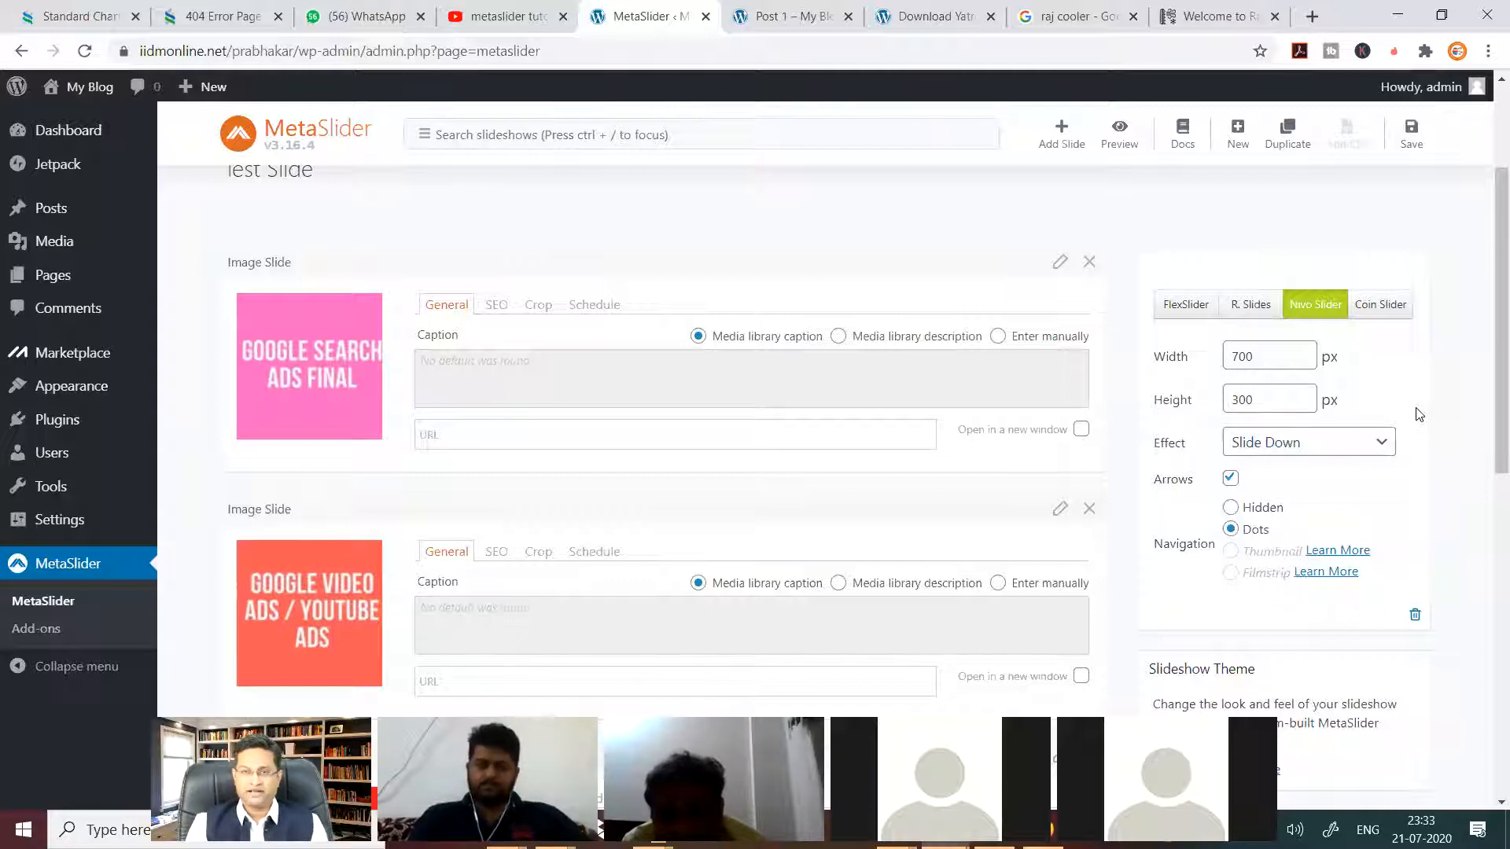
click(1411, 134)
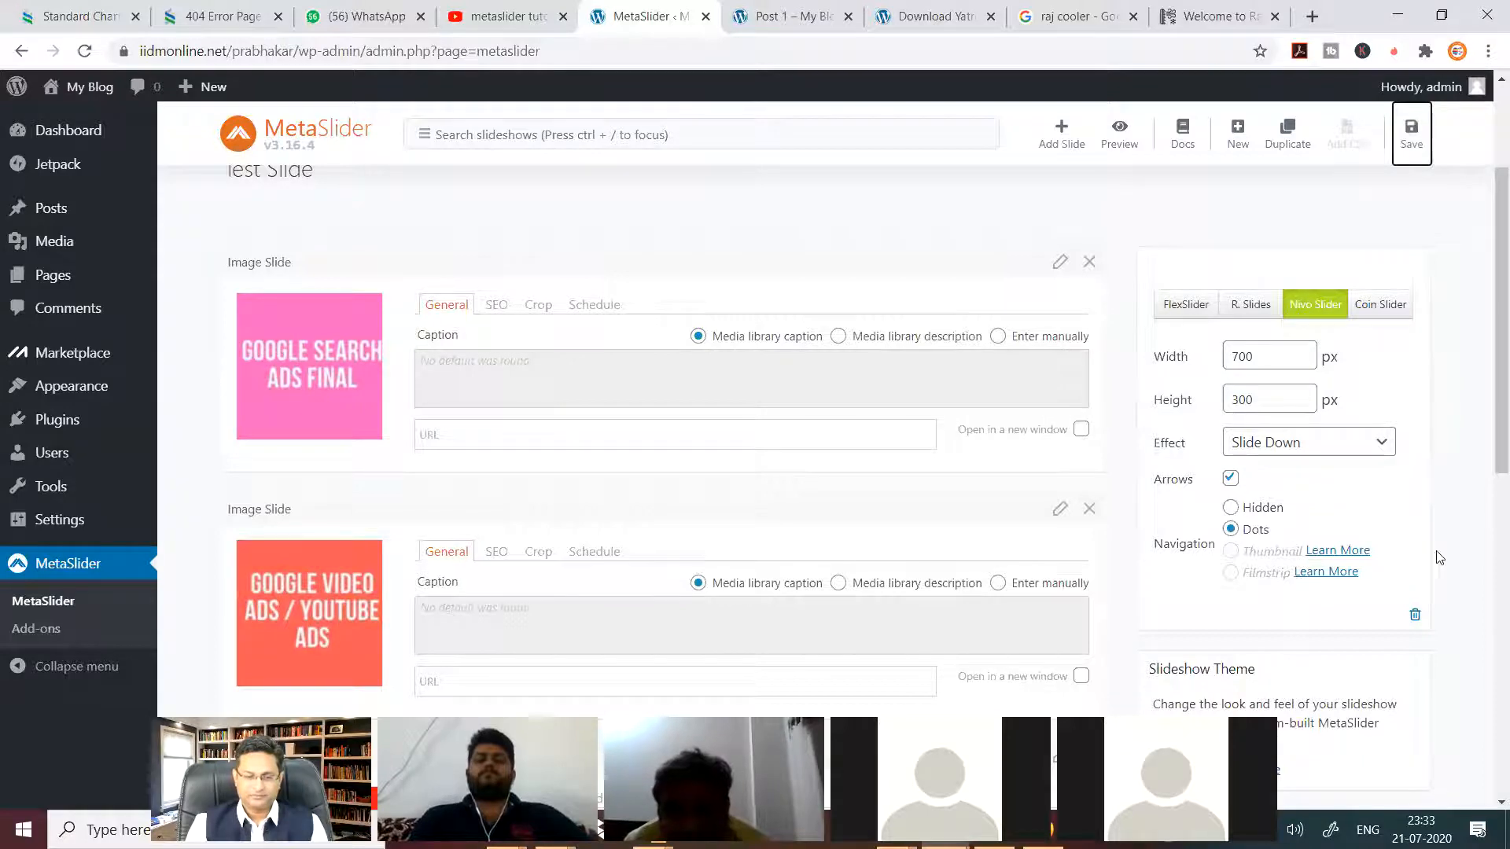
scroll(1439, 557, down, 5)
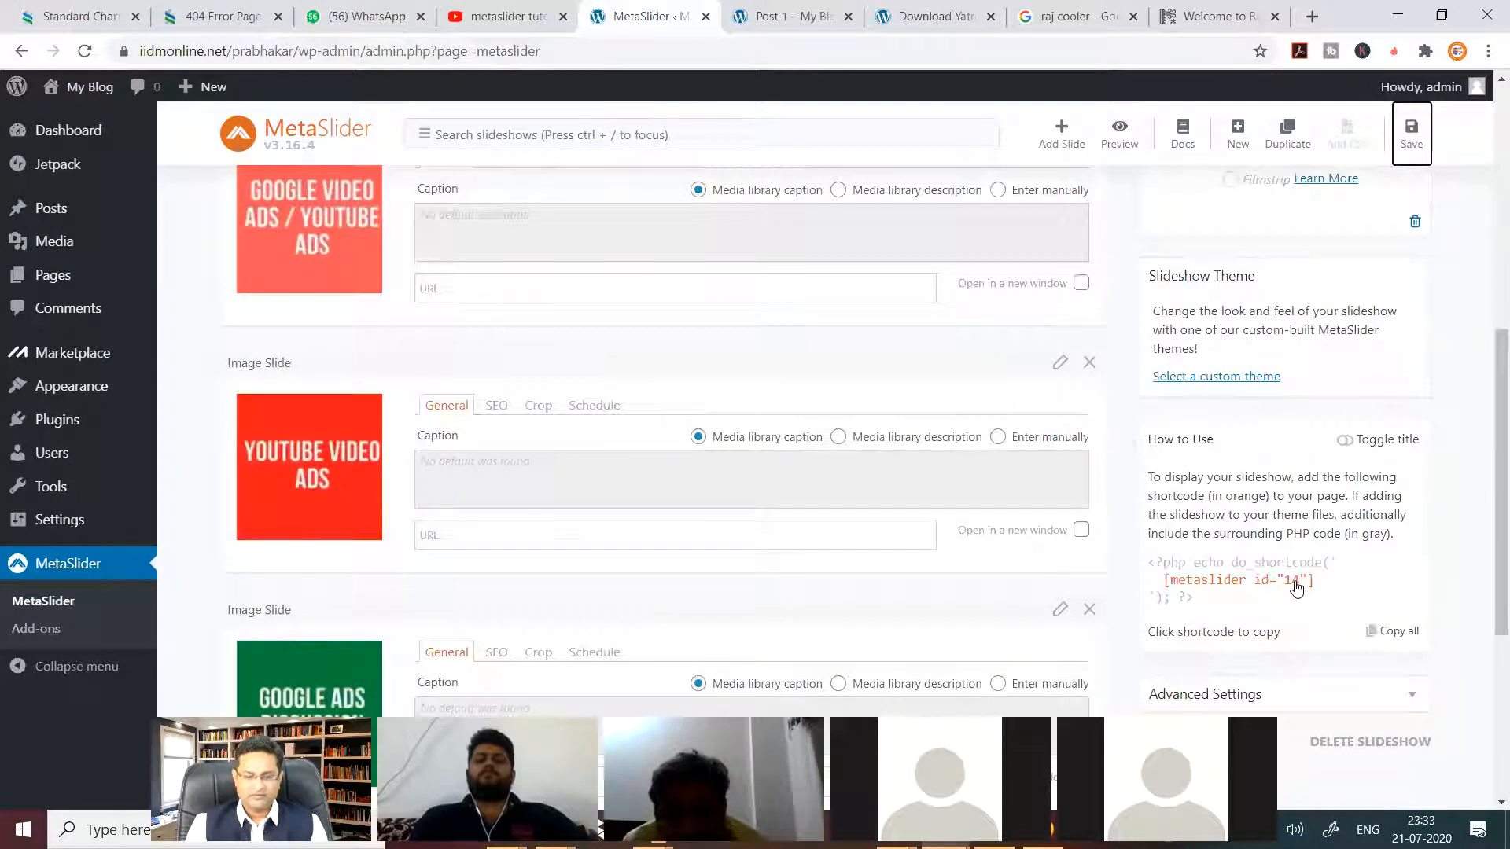
scroll(1295, 586, up, 7)
Return to the Post 1 preview and reload it to show the Slide Down effect.
click(780, 17)
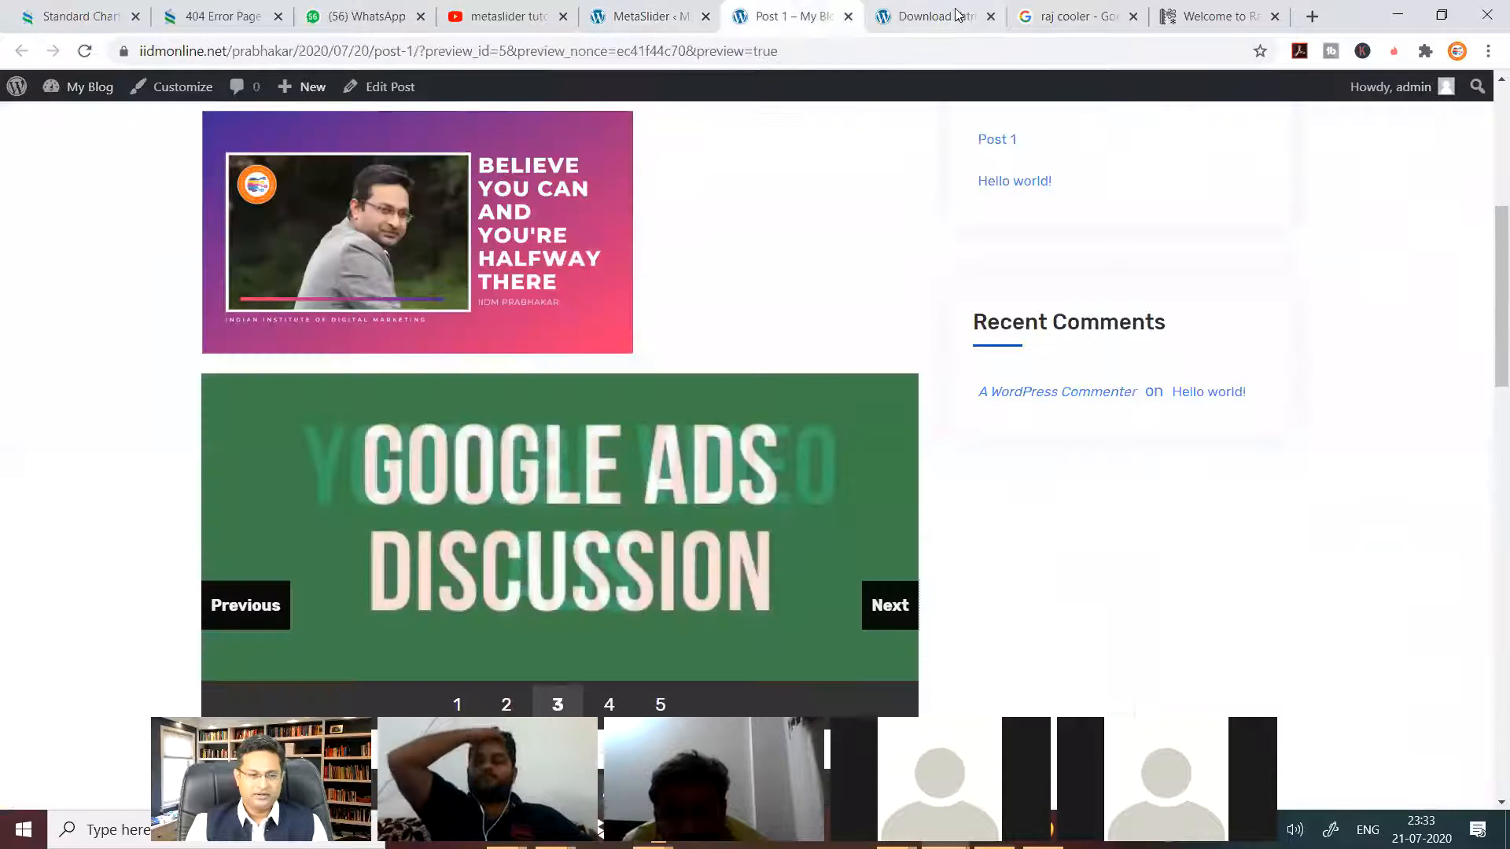
click(957, 15)
click(1027, 24)
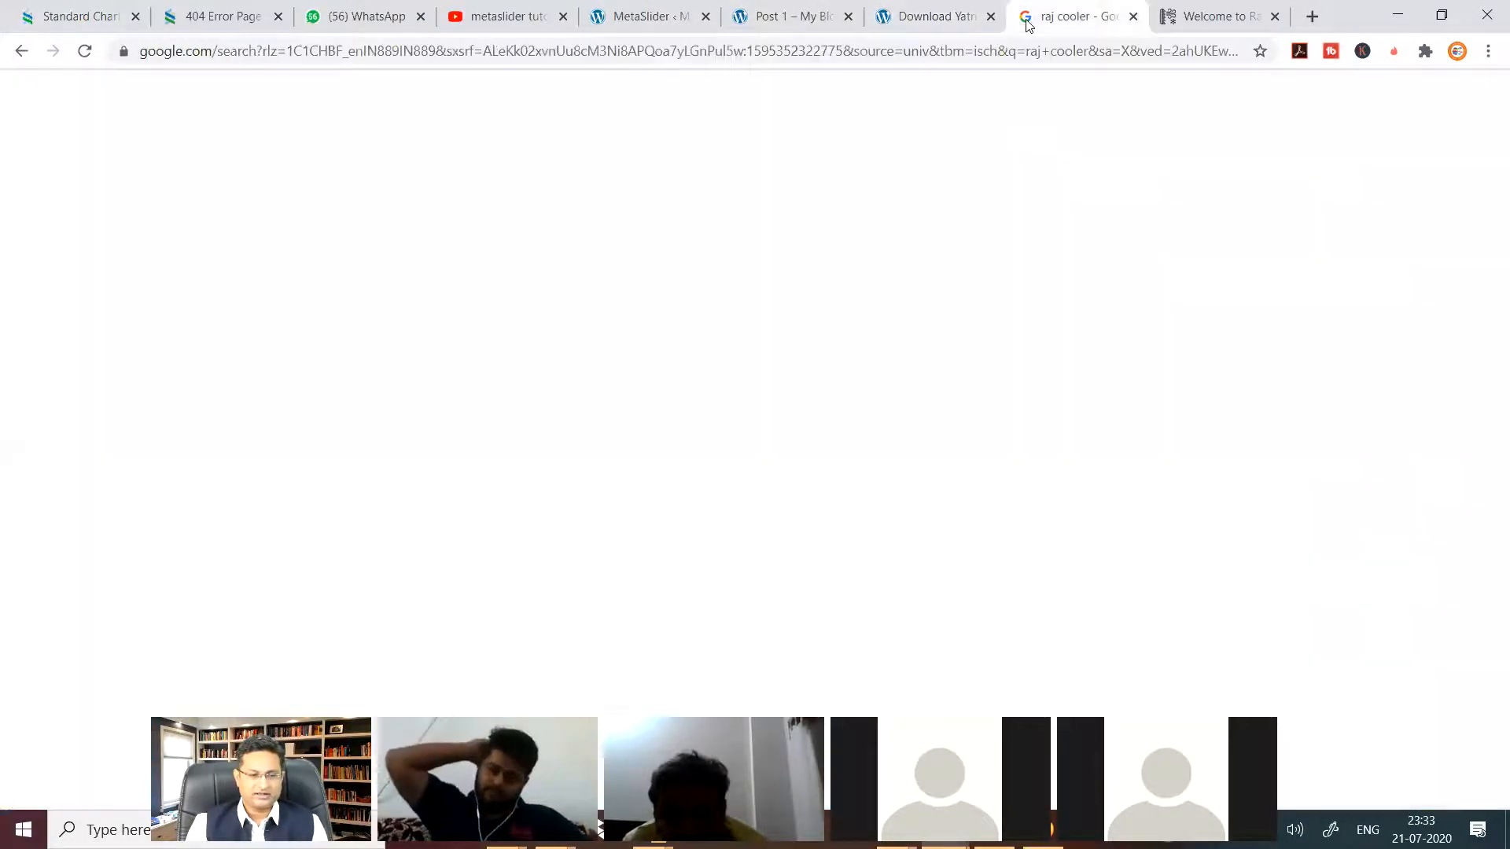
click(787, 16)
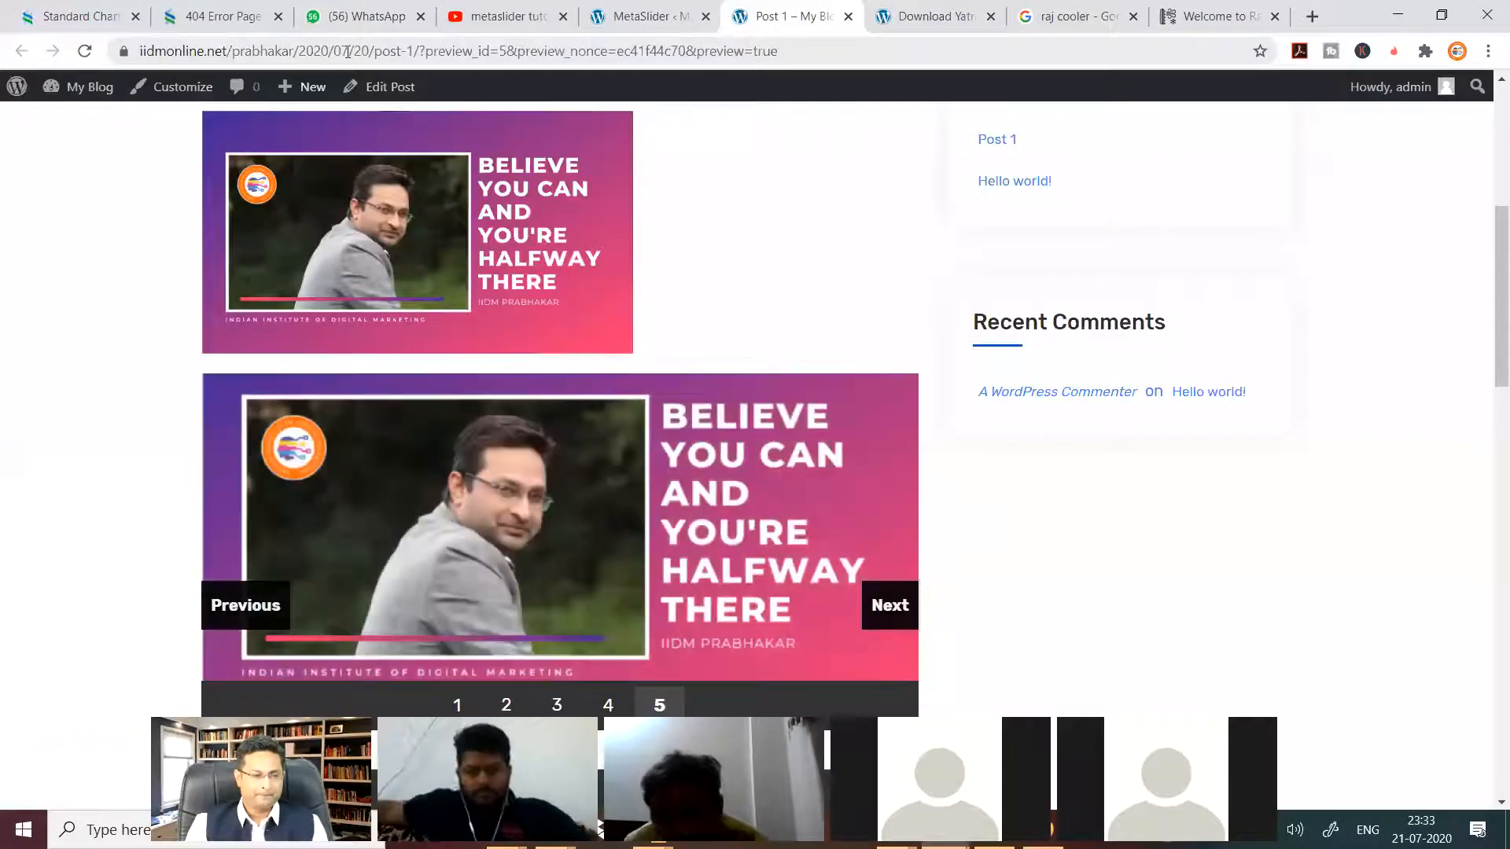
click(85, 51)
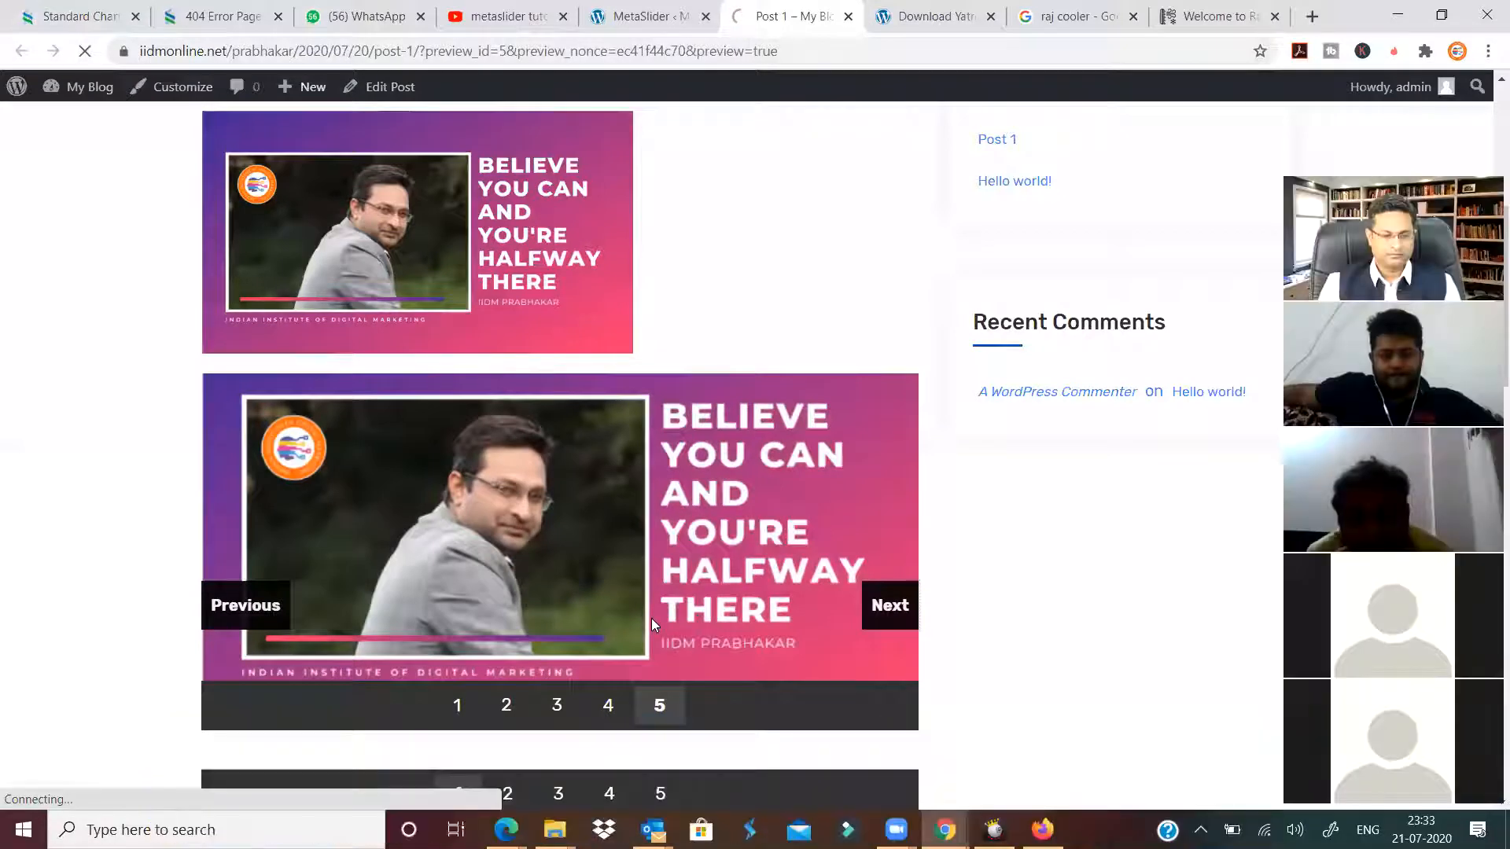
scroll(1186, 553, down, 2)
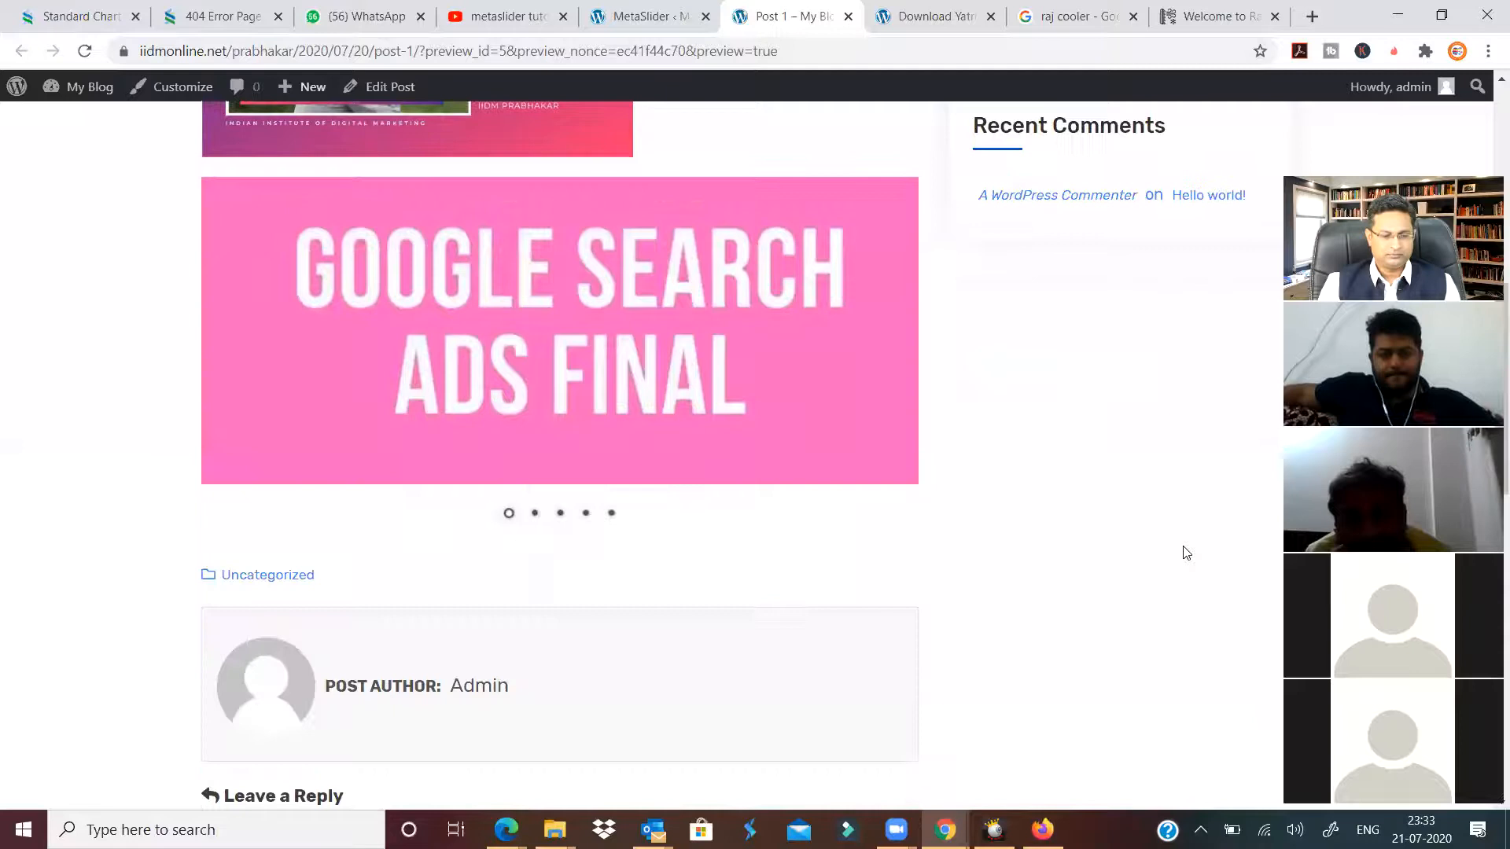
scroll(1185, 550, up, 2)
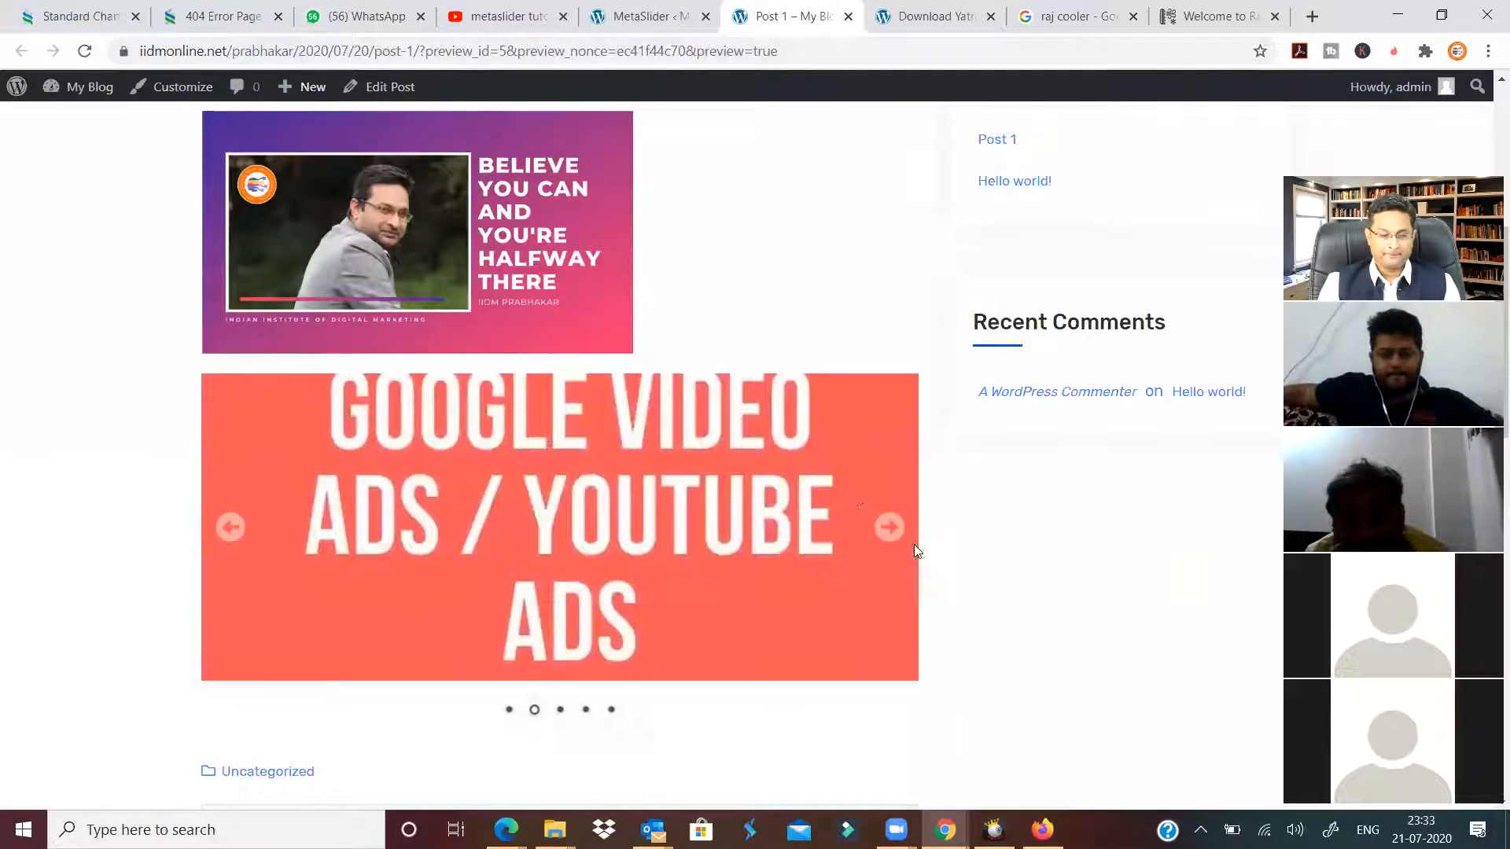
Cycle the slideshow from YouTube Video Ads back to the first slide, then restore the browser window down.
click(890, 528)
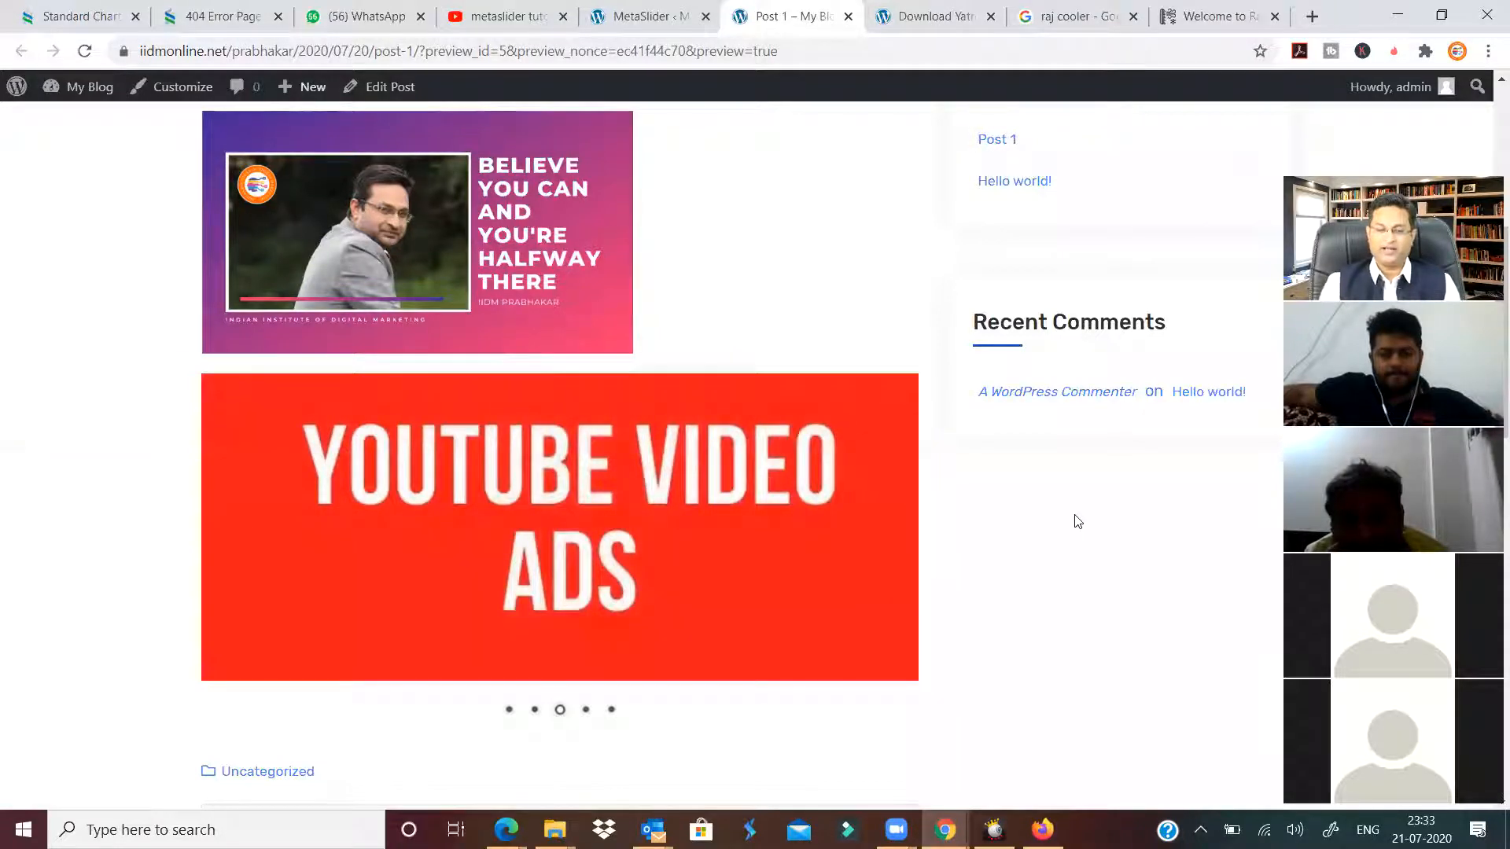
mouse_move(883, 533)
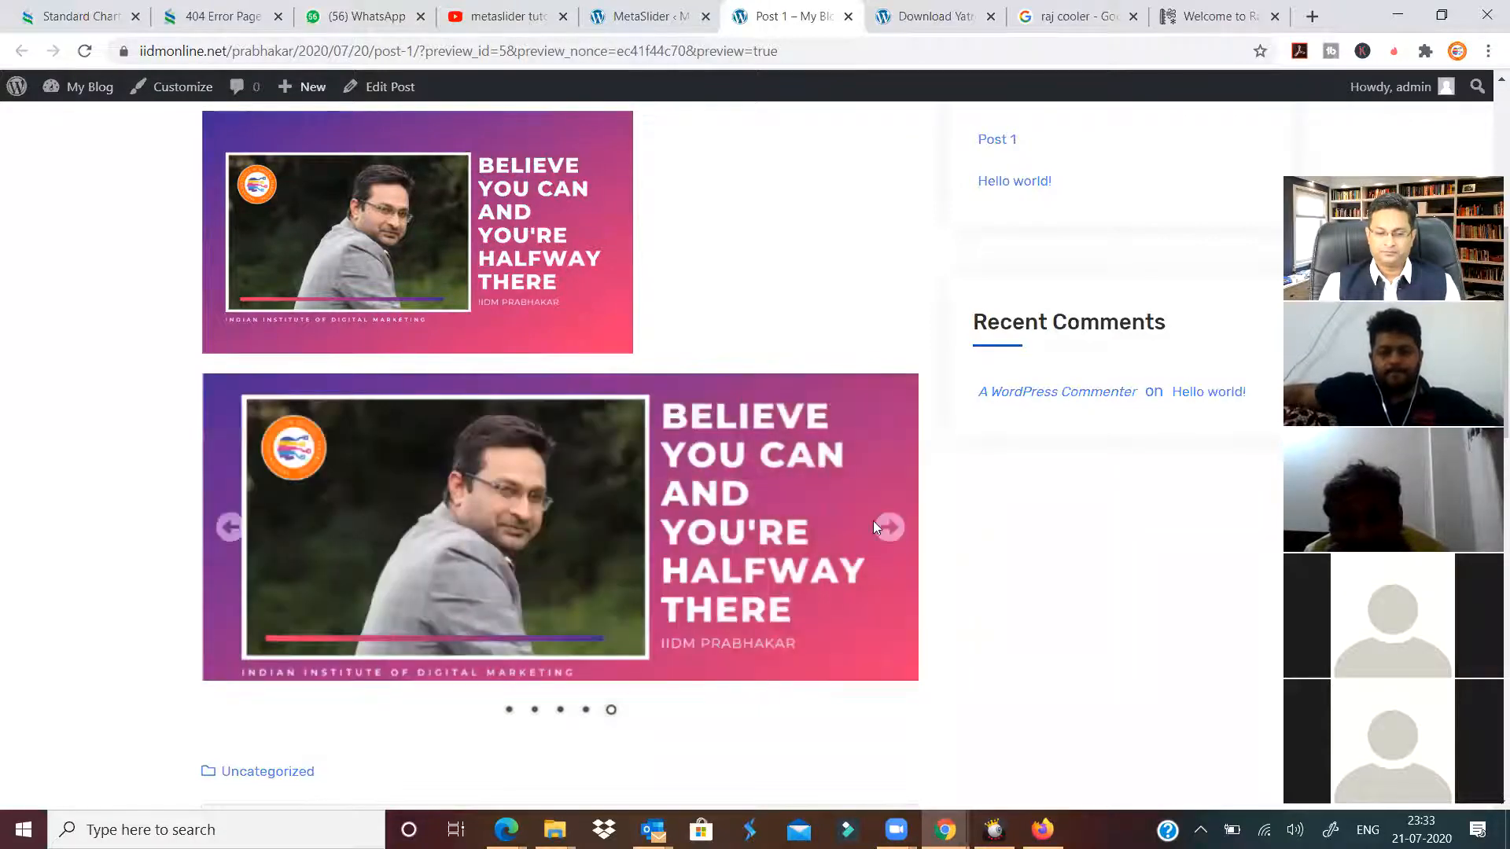
click(891, 528)
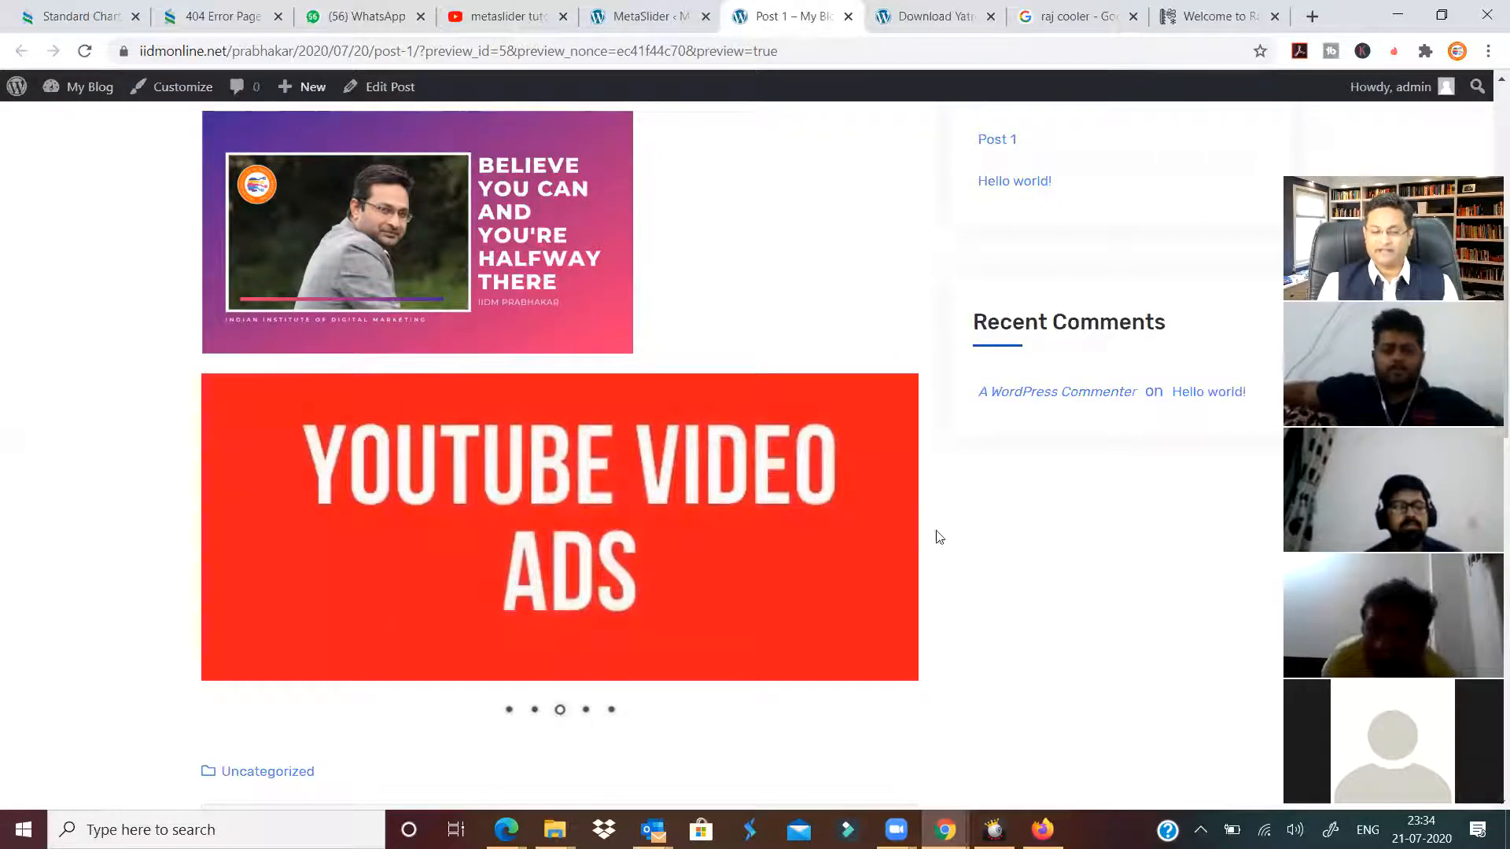
mouse_move(891, 531)
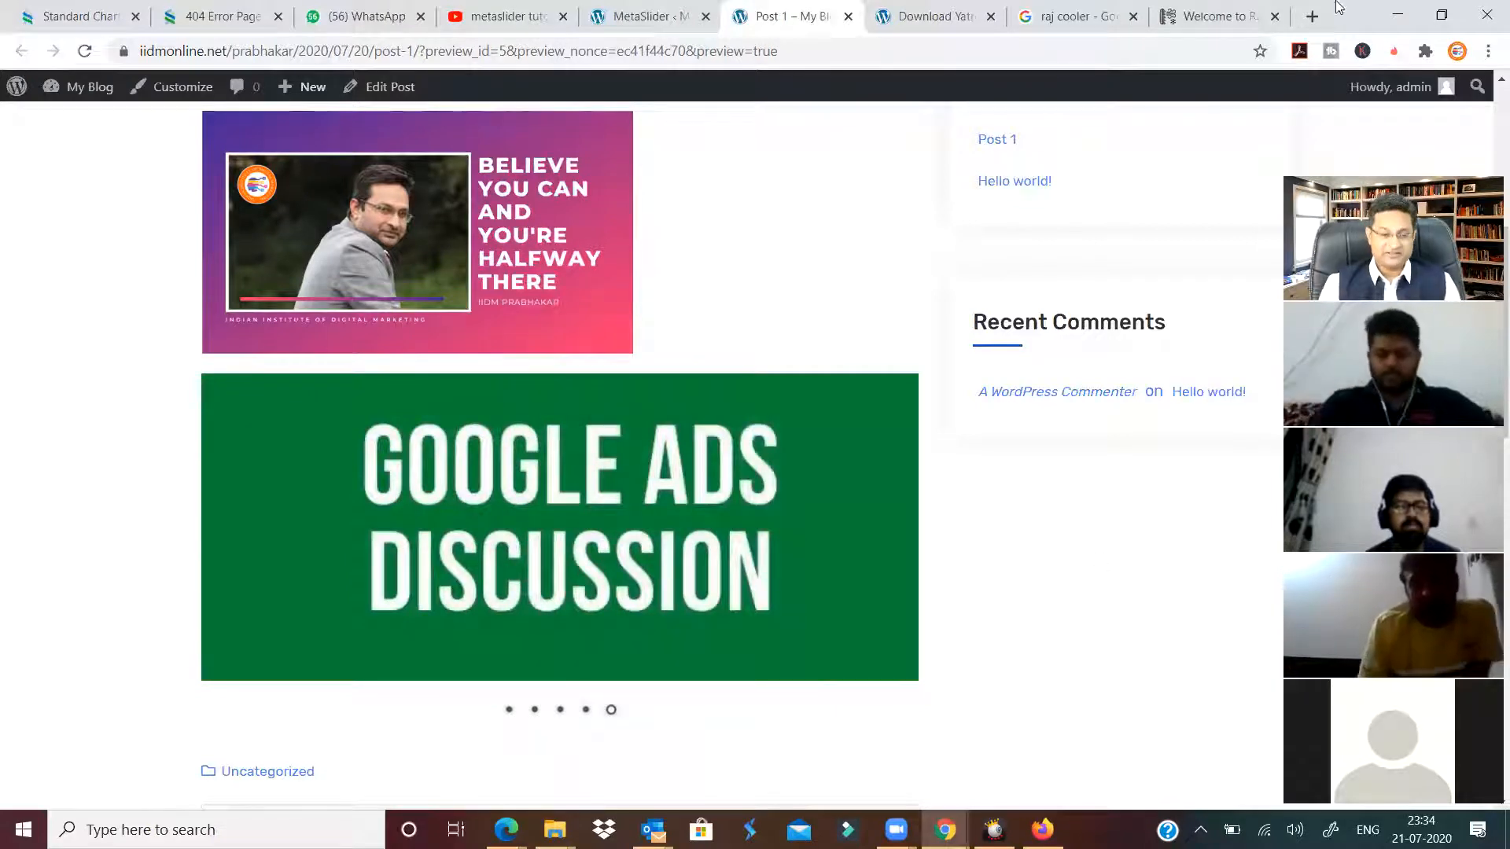
click(1442, 16)
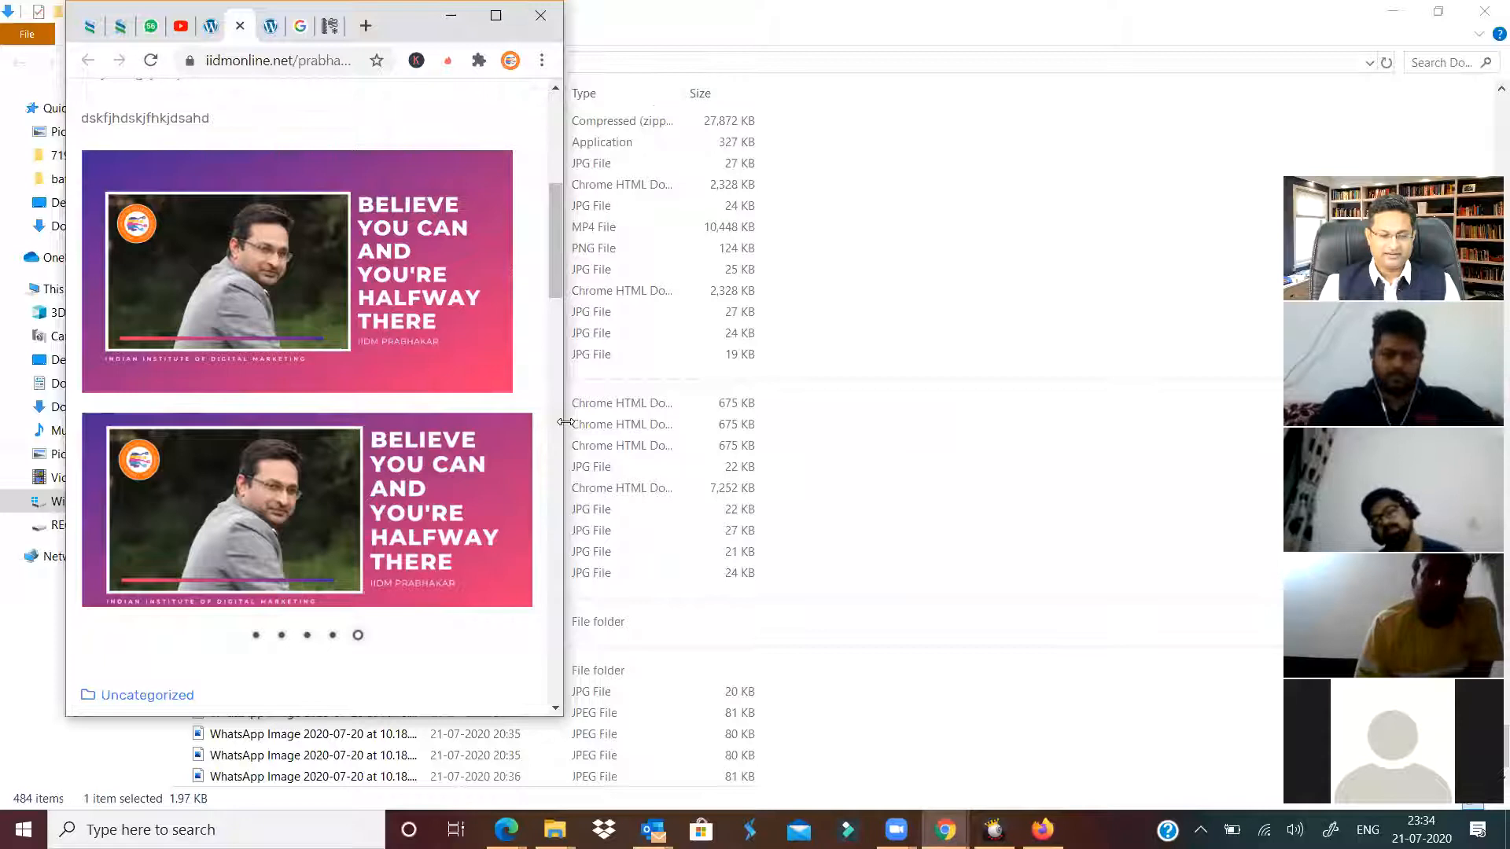
In a slightly narrower window, advance the Test Slide slideshow to the YouTube Video Ads and Google Ads Discussion slides, then maximize Chrome.
drag(565, 422, 559, 423)
click(501, 548)
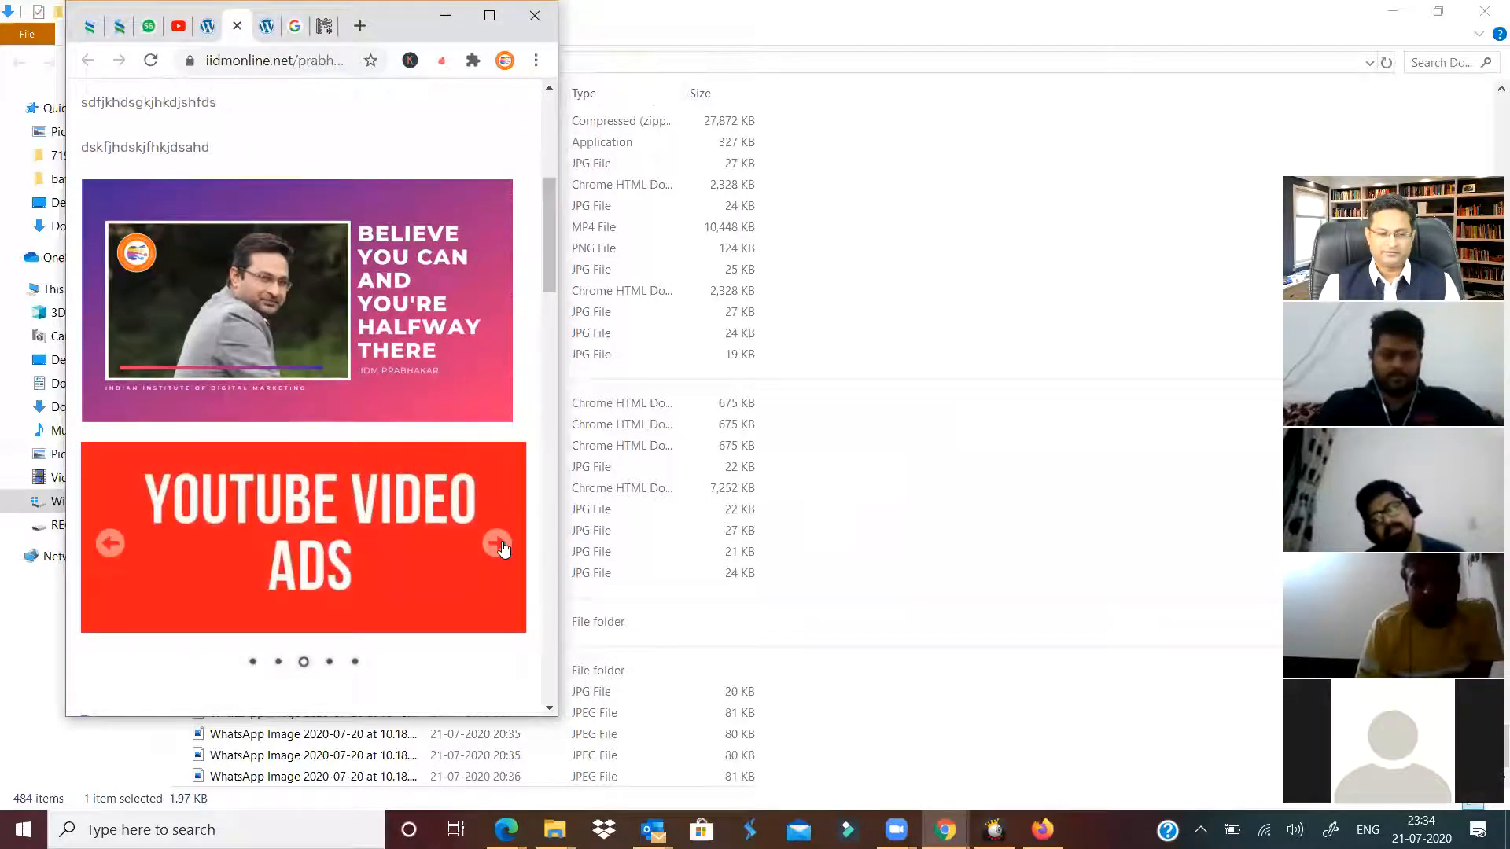
click(503, 548)
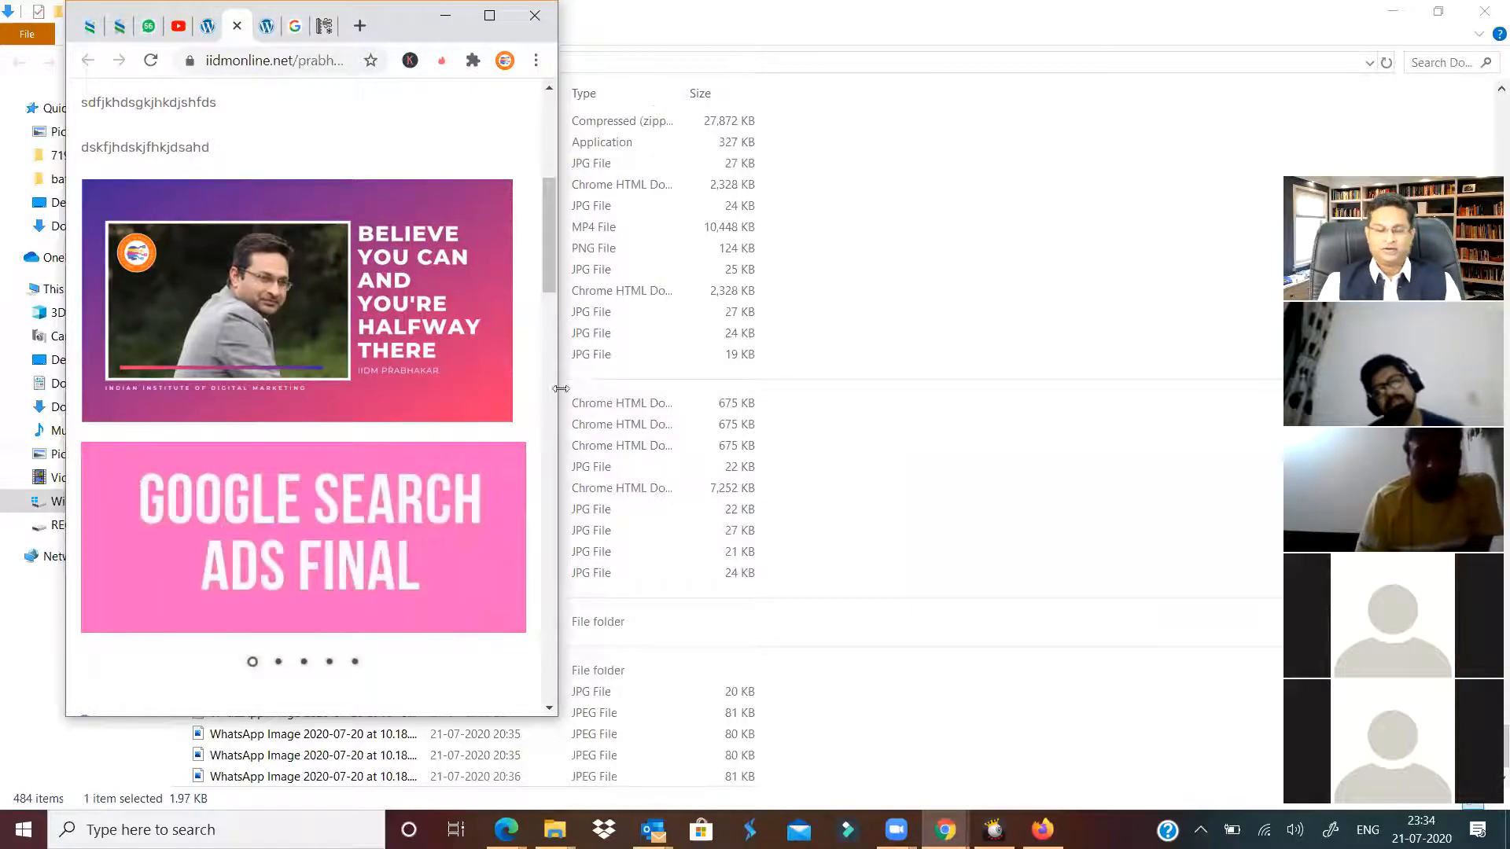
click(490, 16)
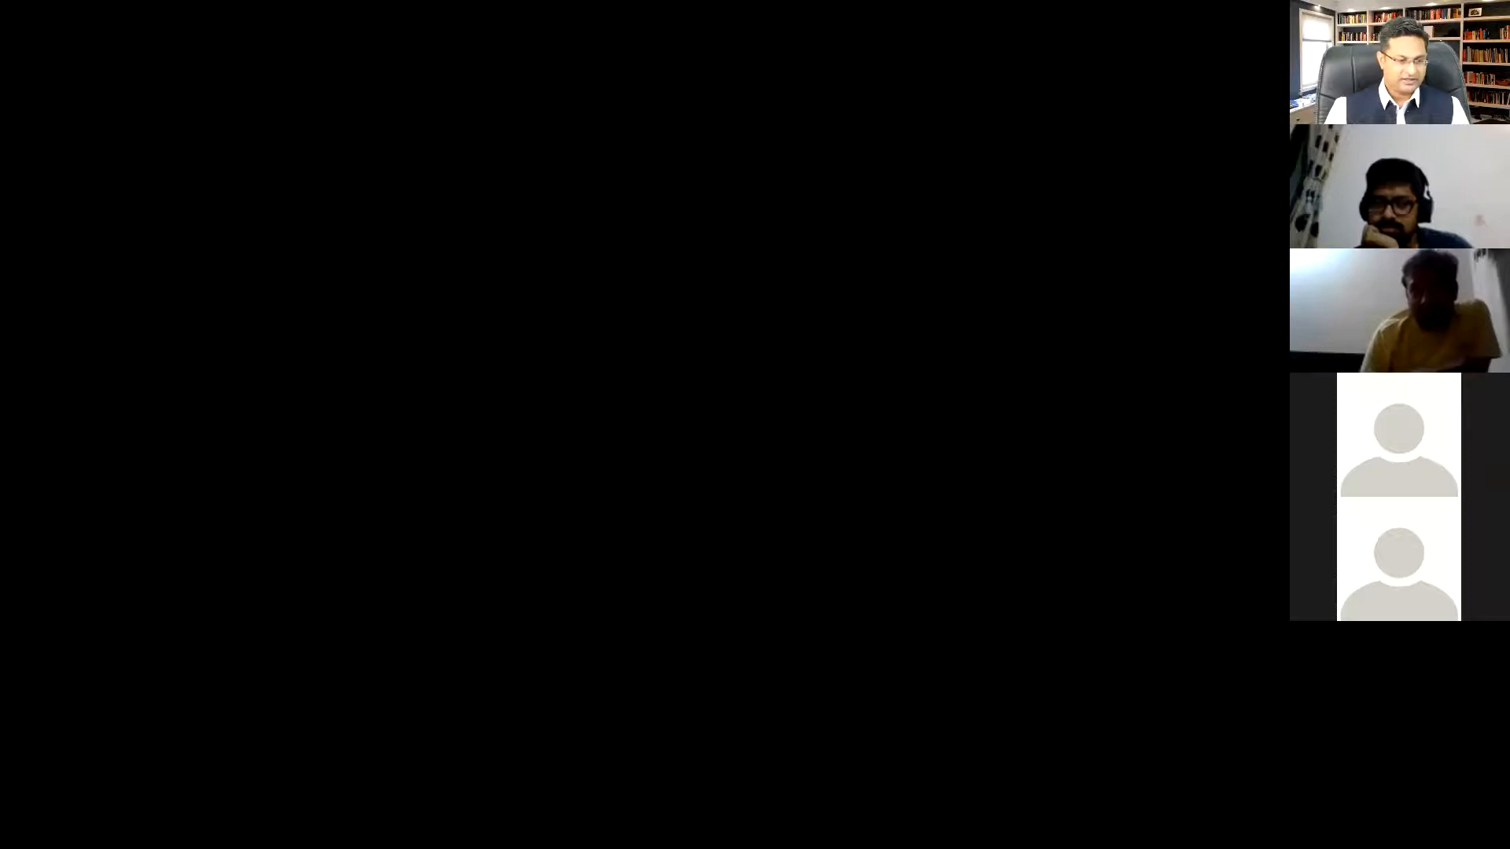
Search Google for 'aaru life science', then go back from the Dr. Home site to those results.
text(aa)
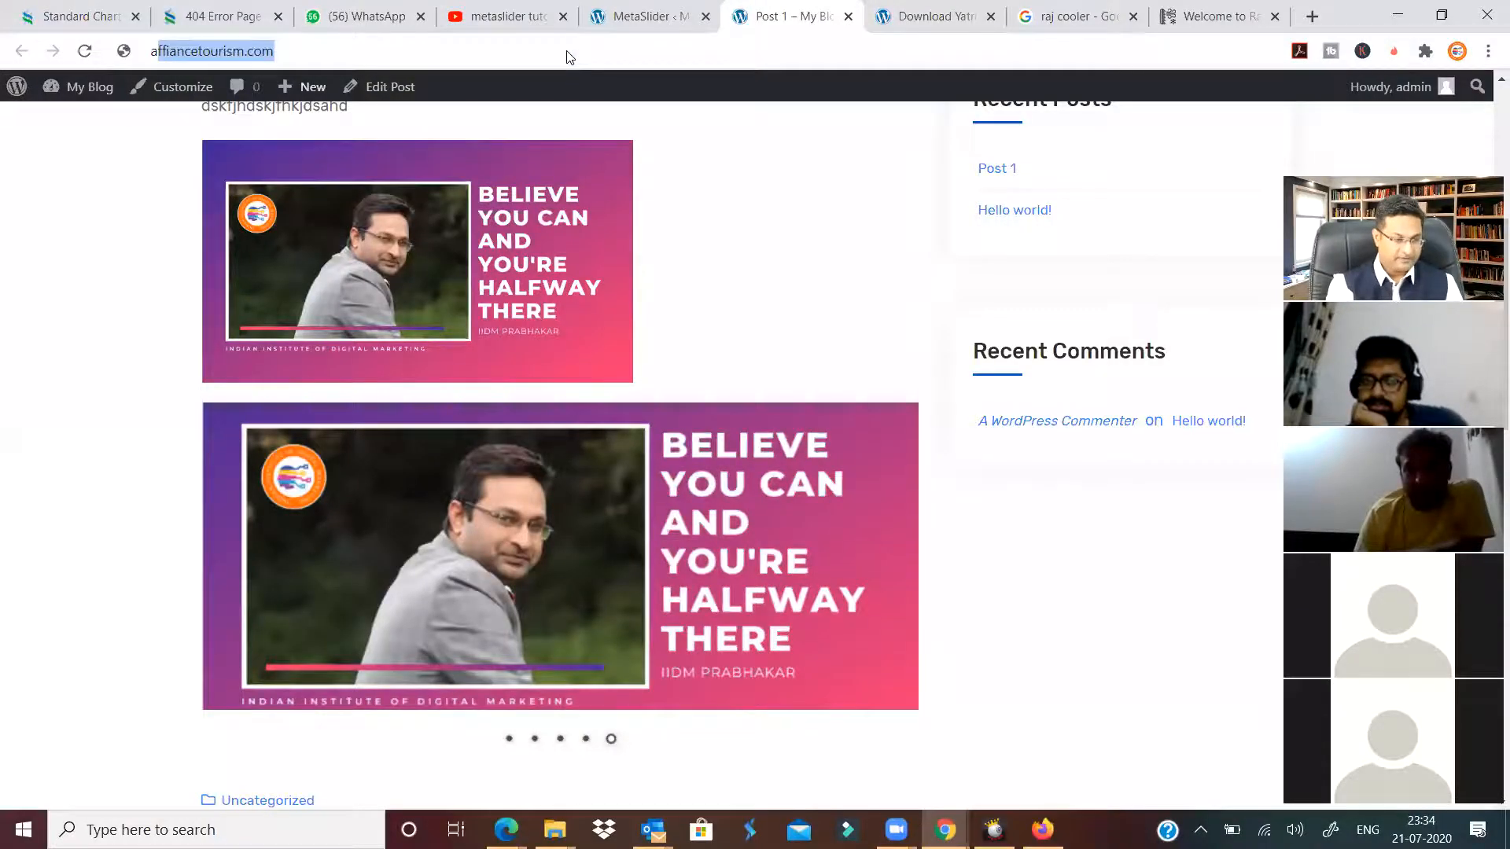
key(Return)
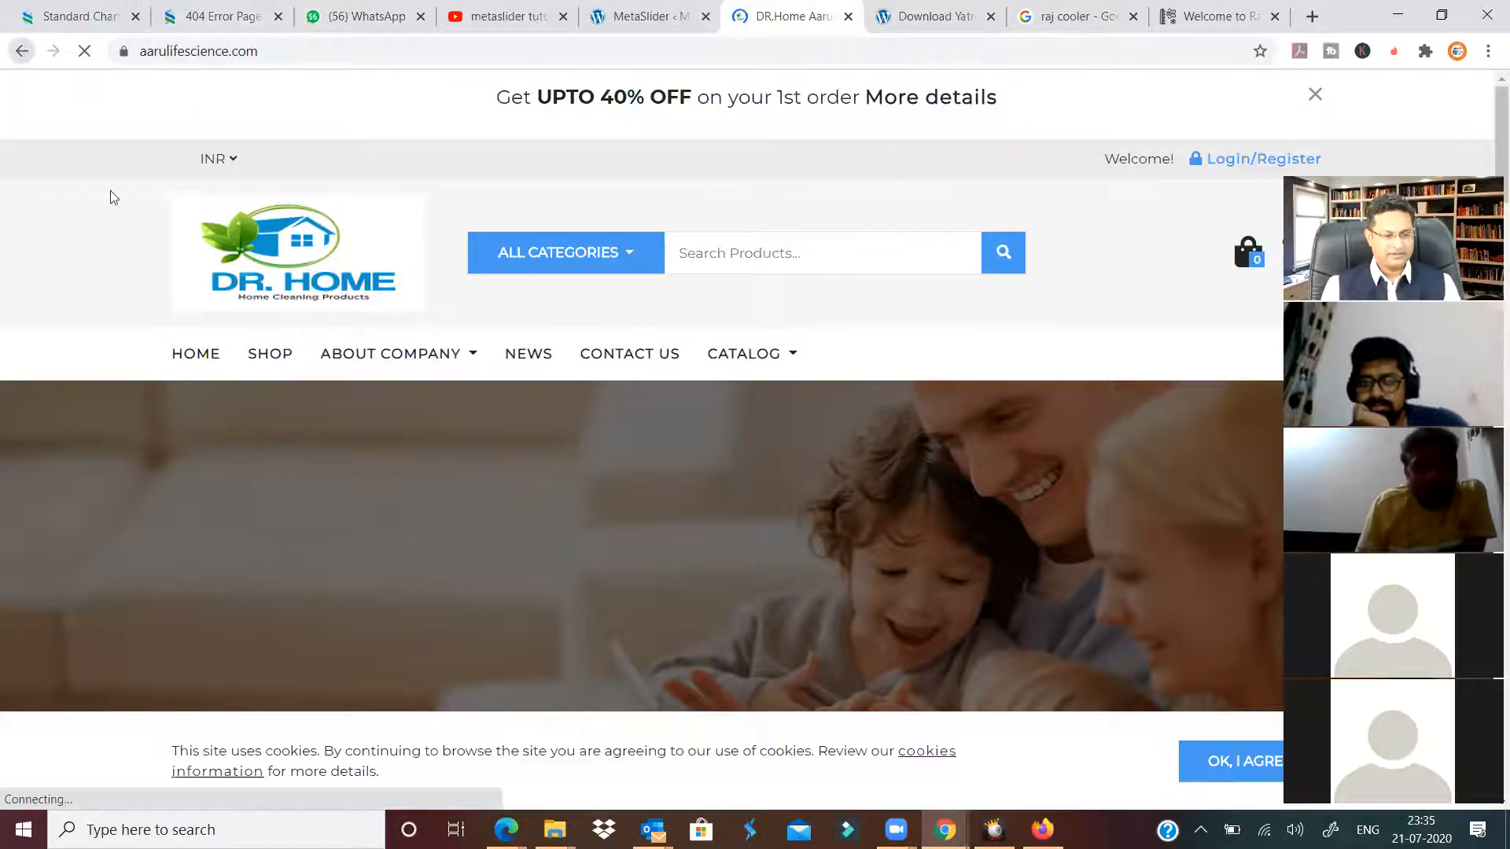
key(alt+Left)
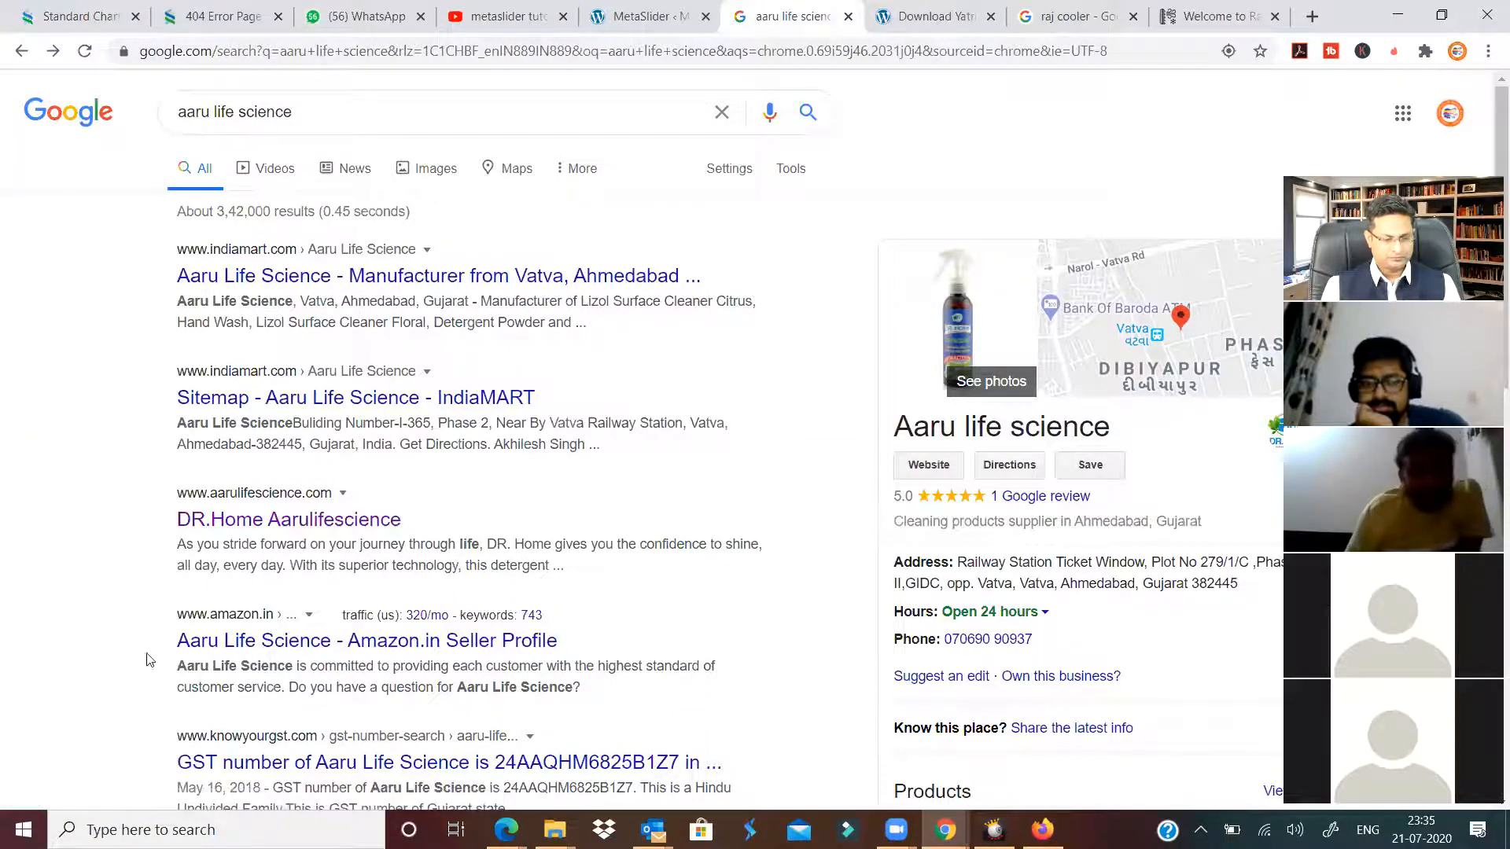
drag(562, 623, 384, 612)
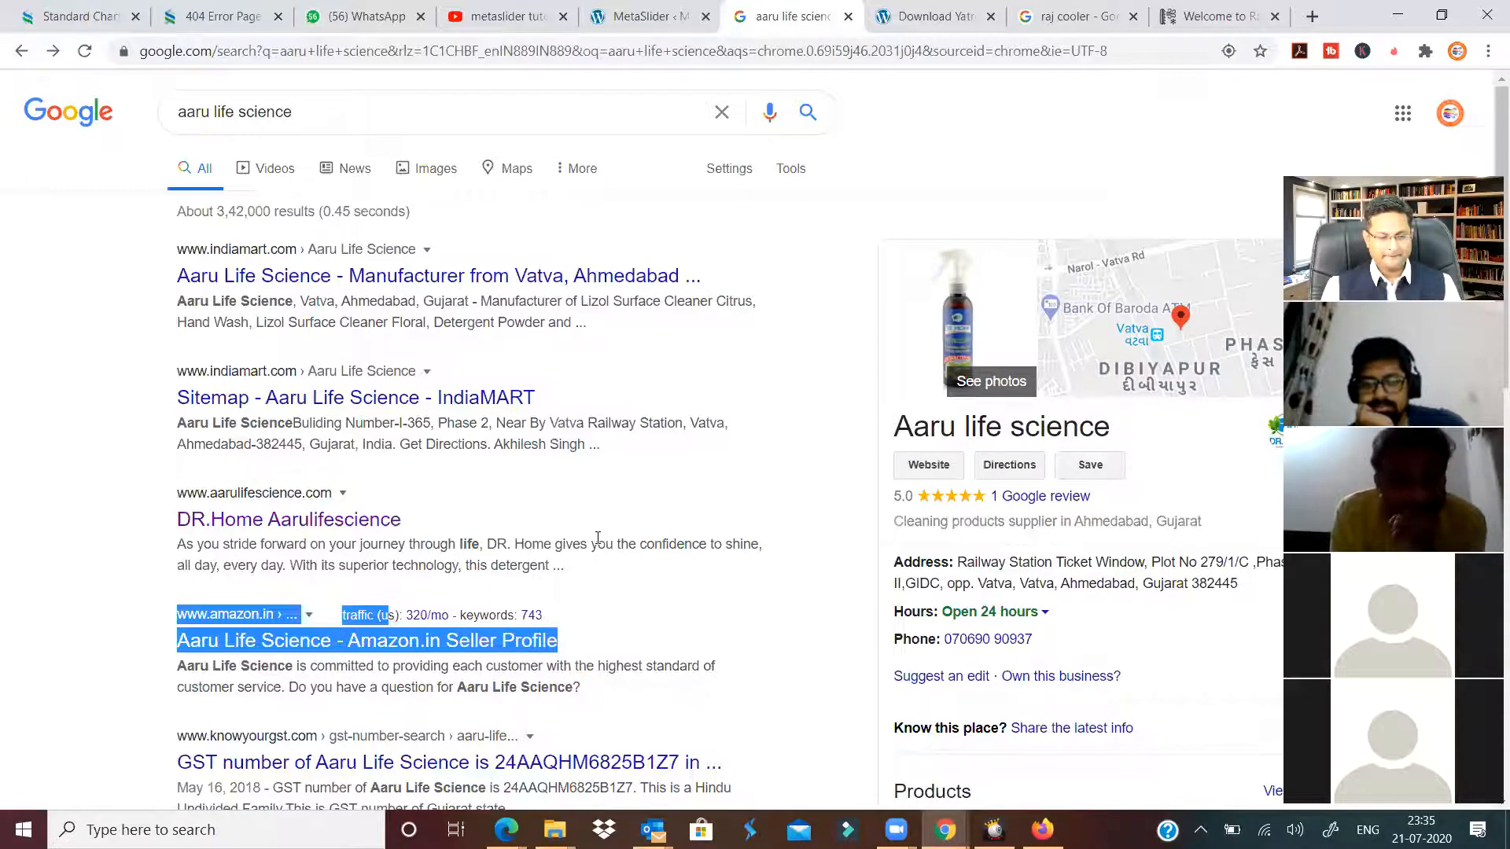
click(651, 620)
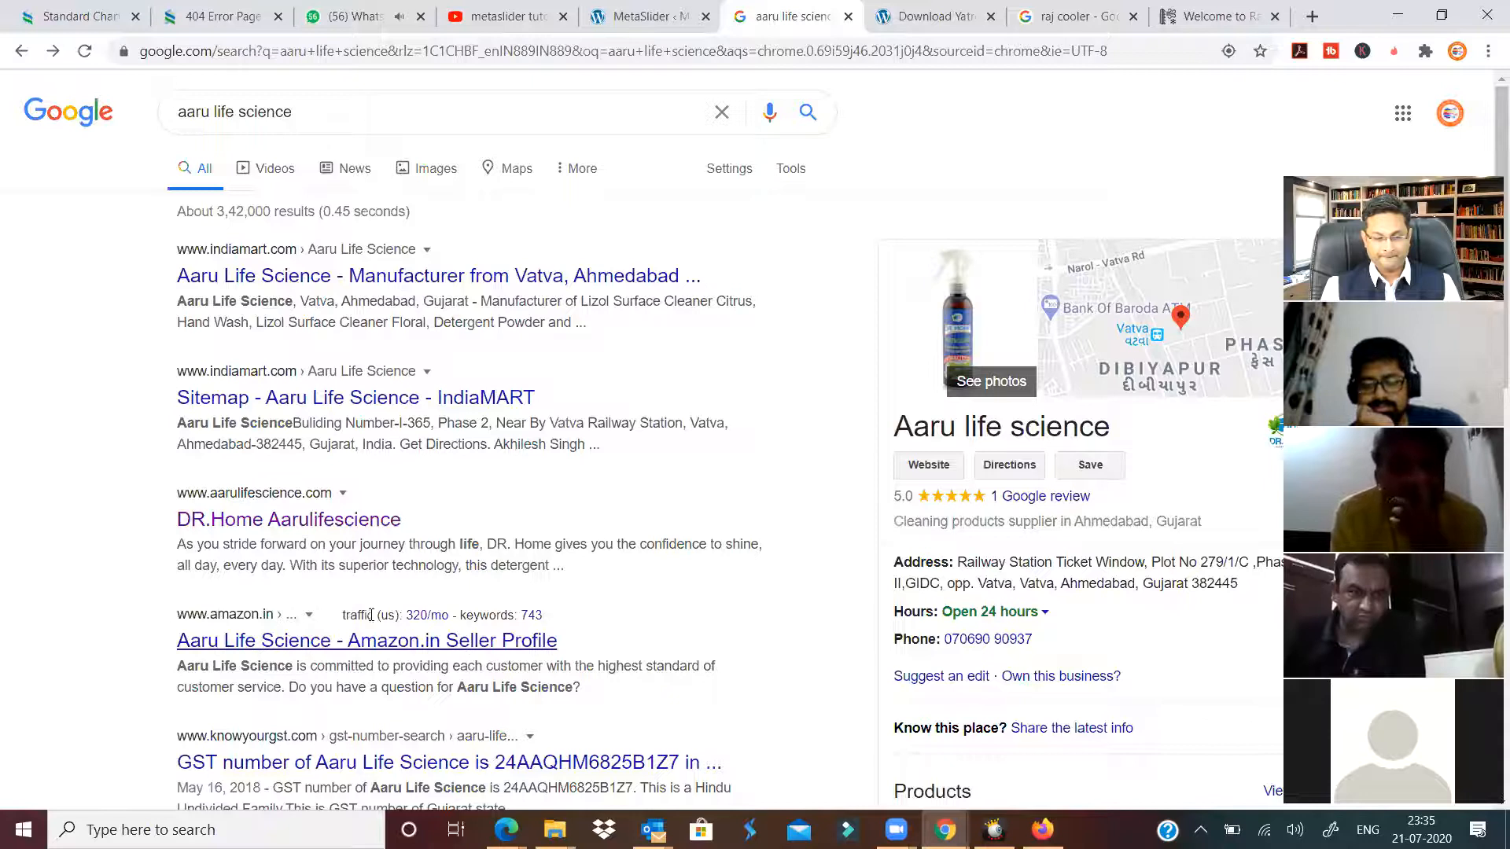
drag(371, 615, 541, 613)
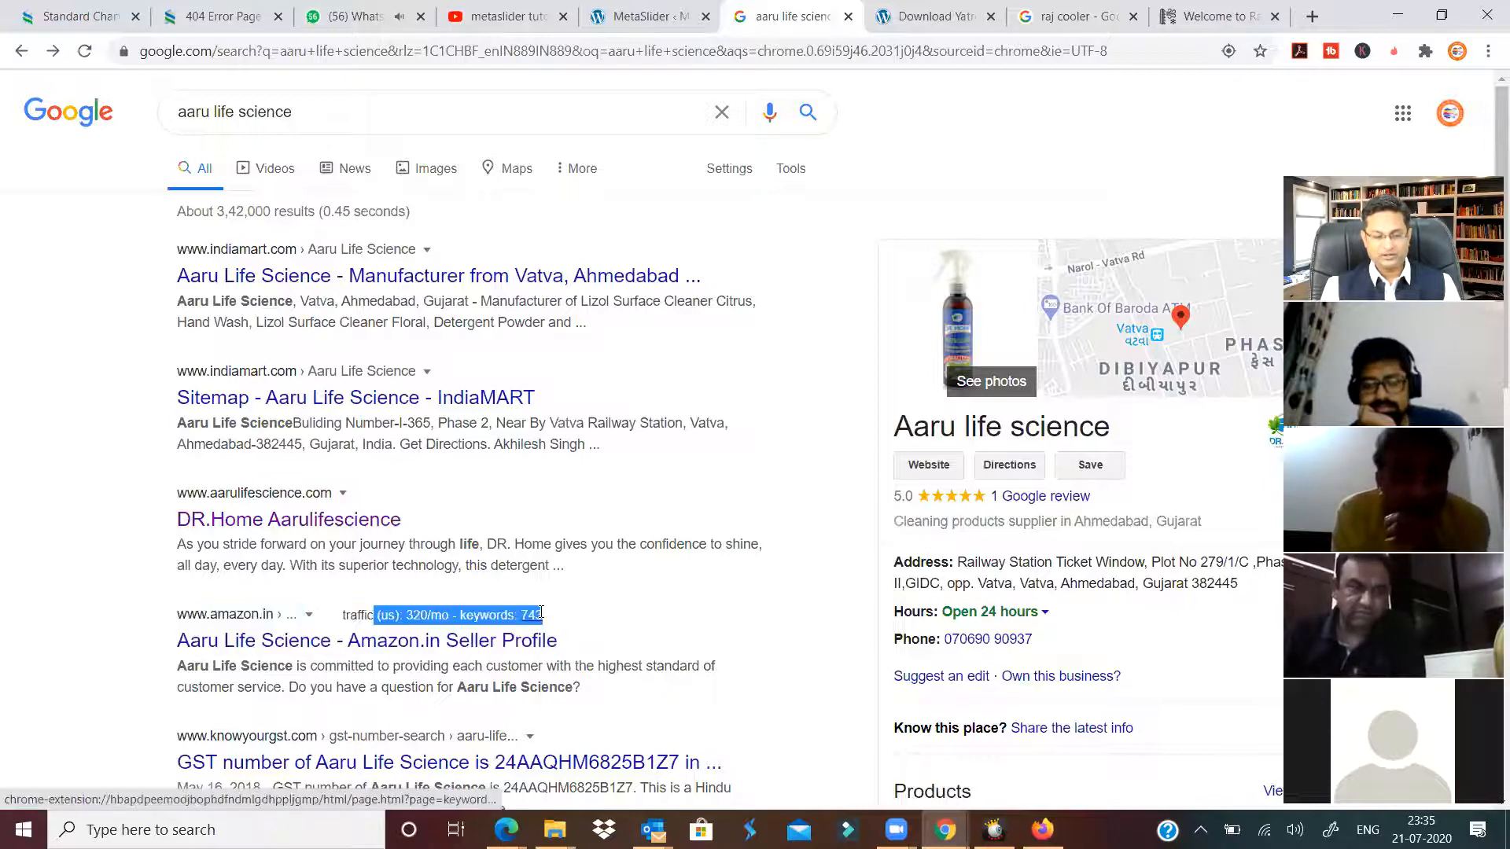
click(684, 611)
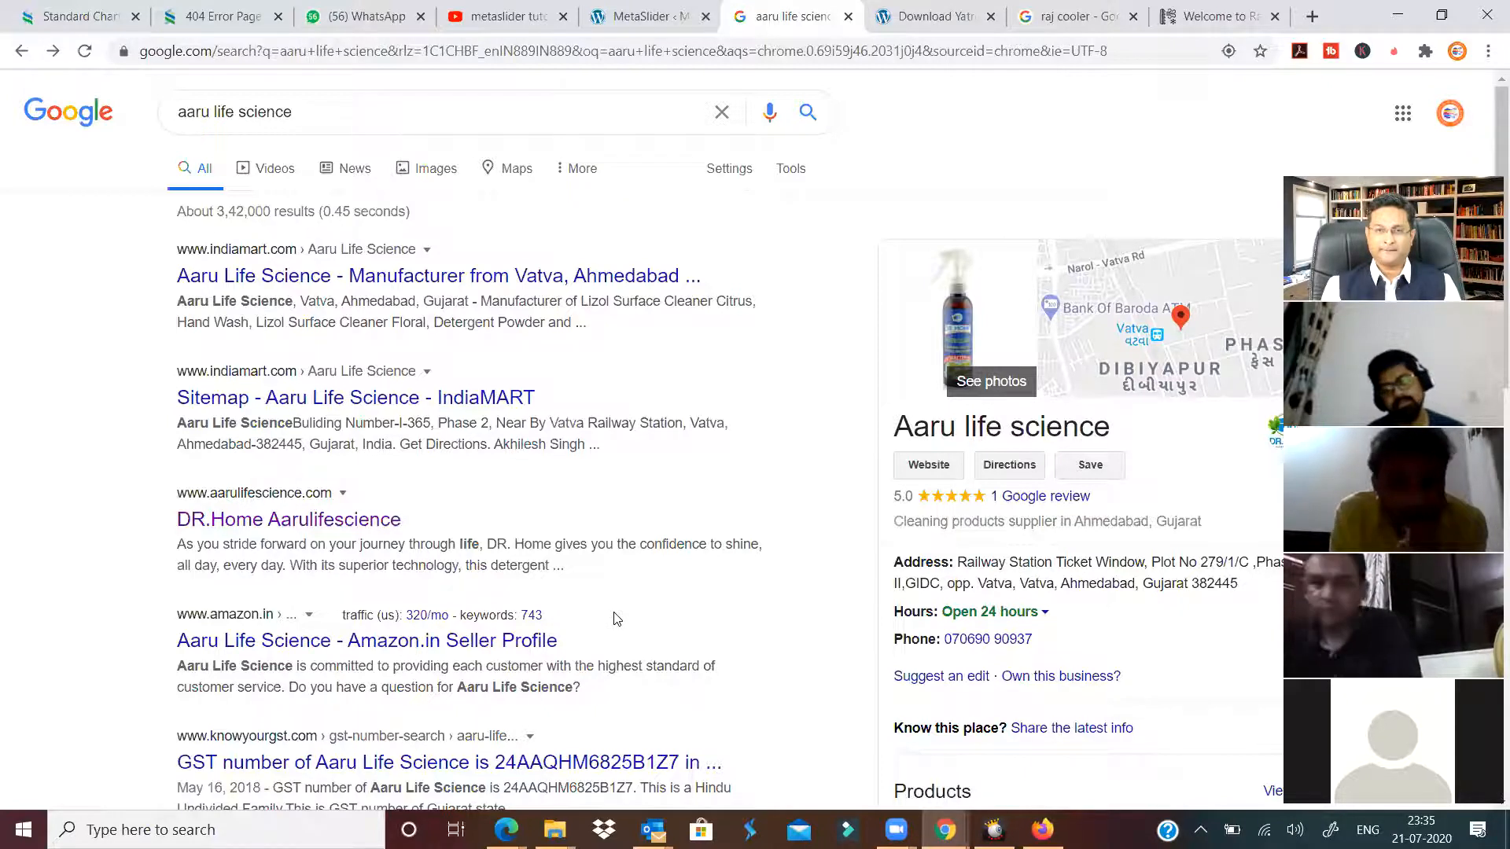
drag(297, 112, 179, 117)
Search Google for 'digital marketing course' and scroll through the Related Keywords and People Also Search For lists.
text(digital)
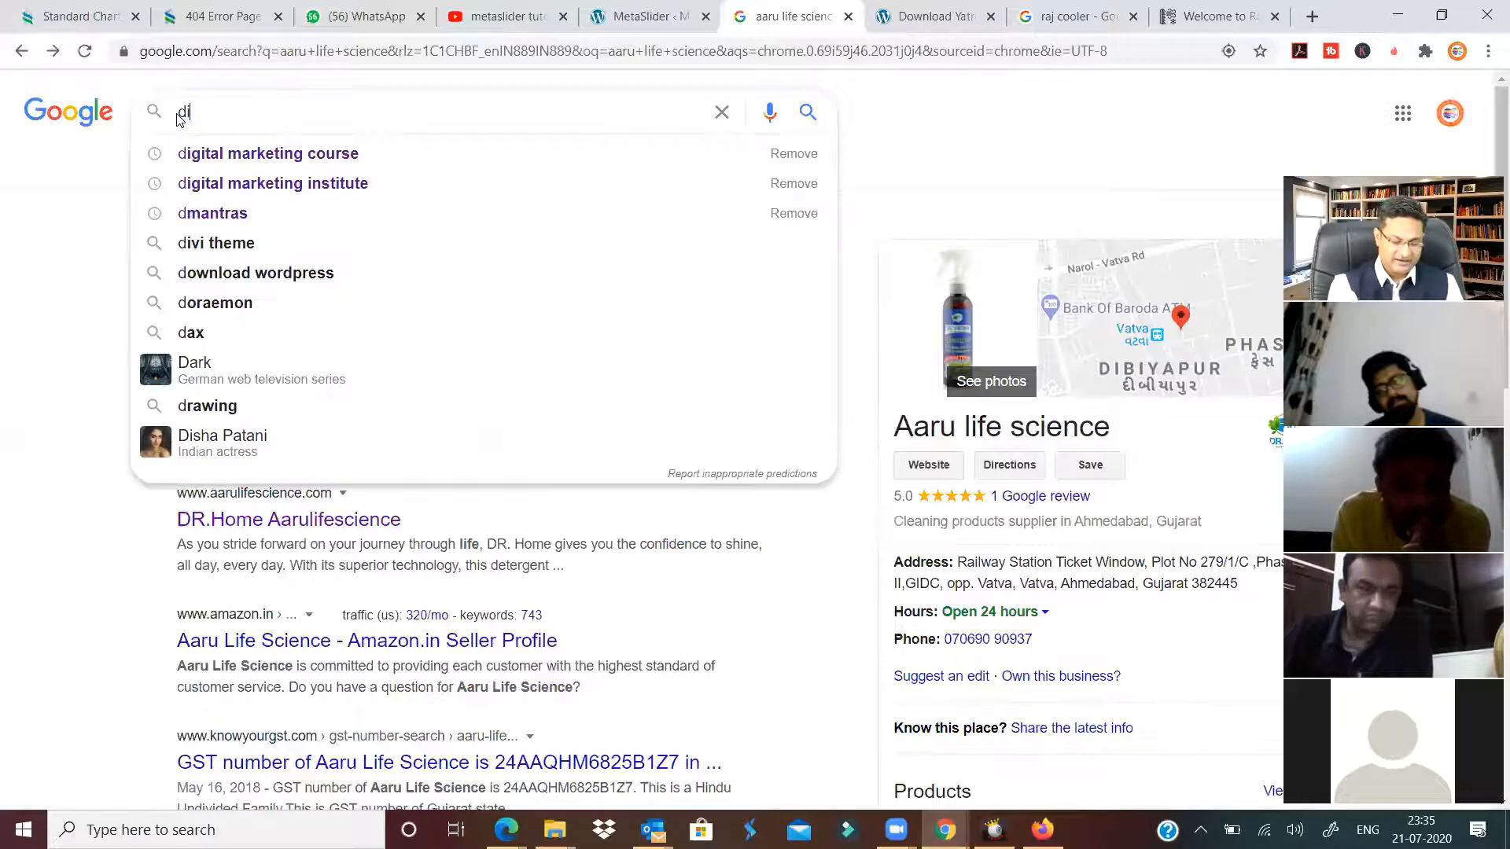
key(Down)
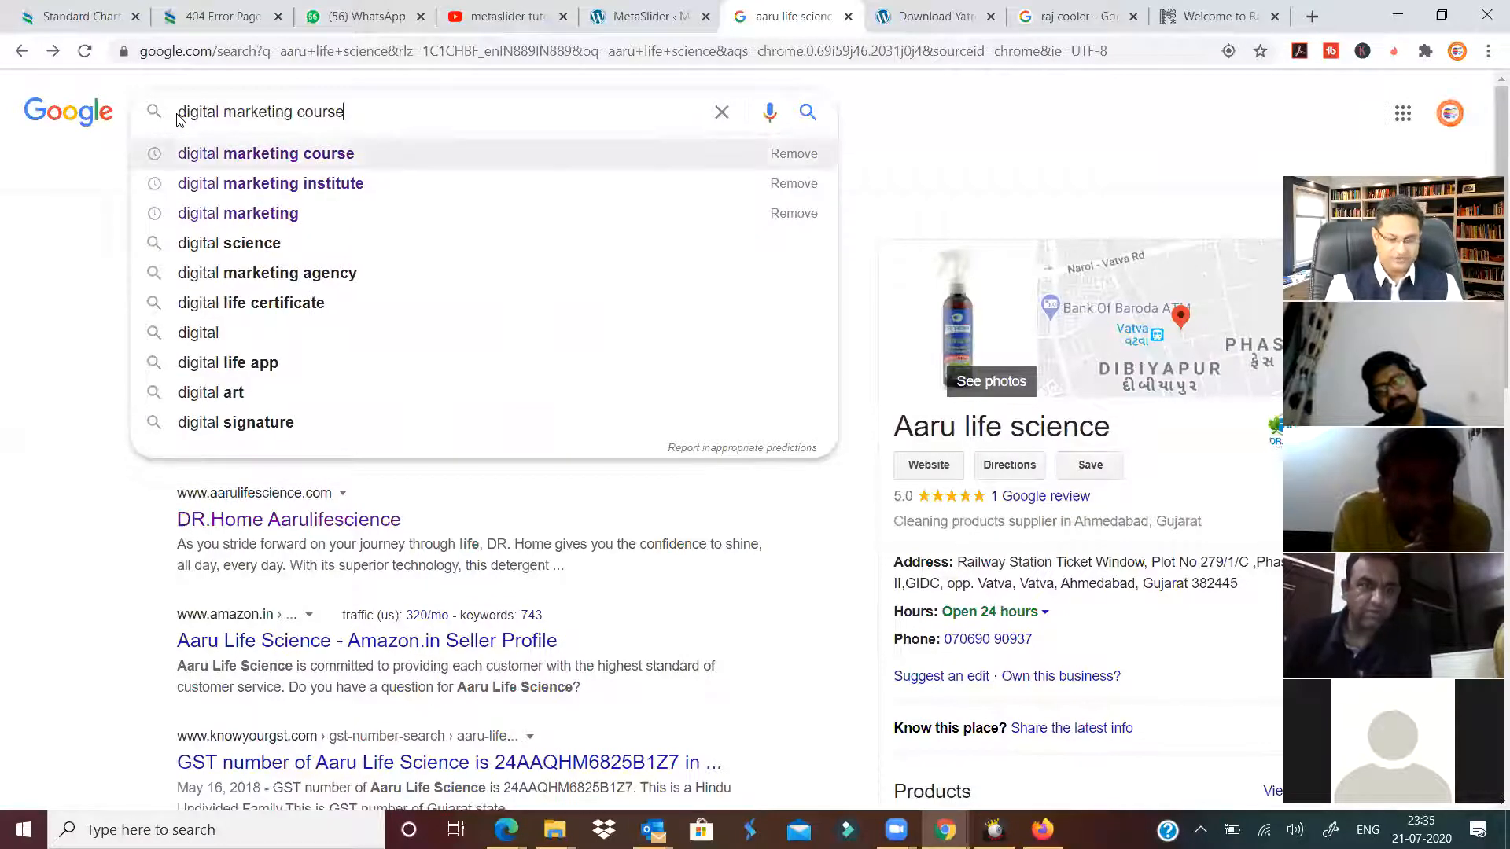
key(Return)
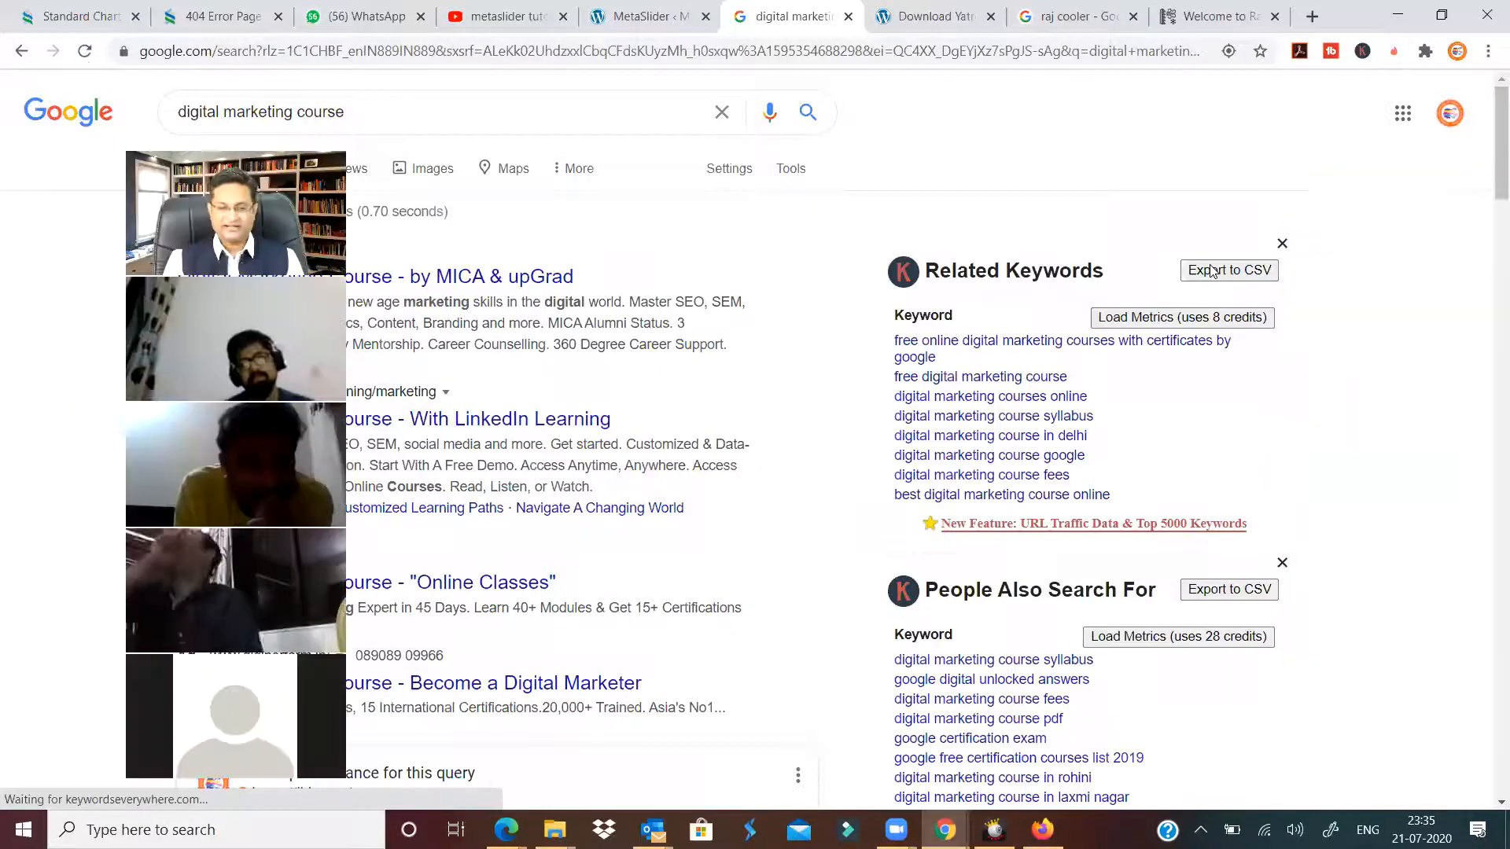
scroll(1023, 481, down, 6)
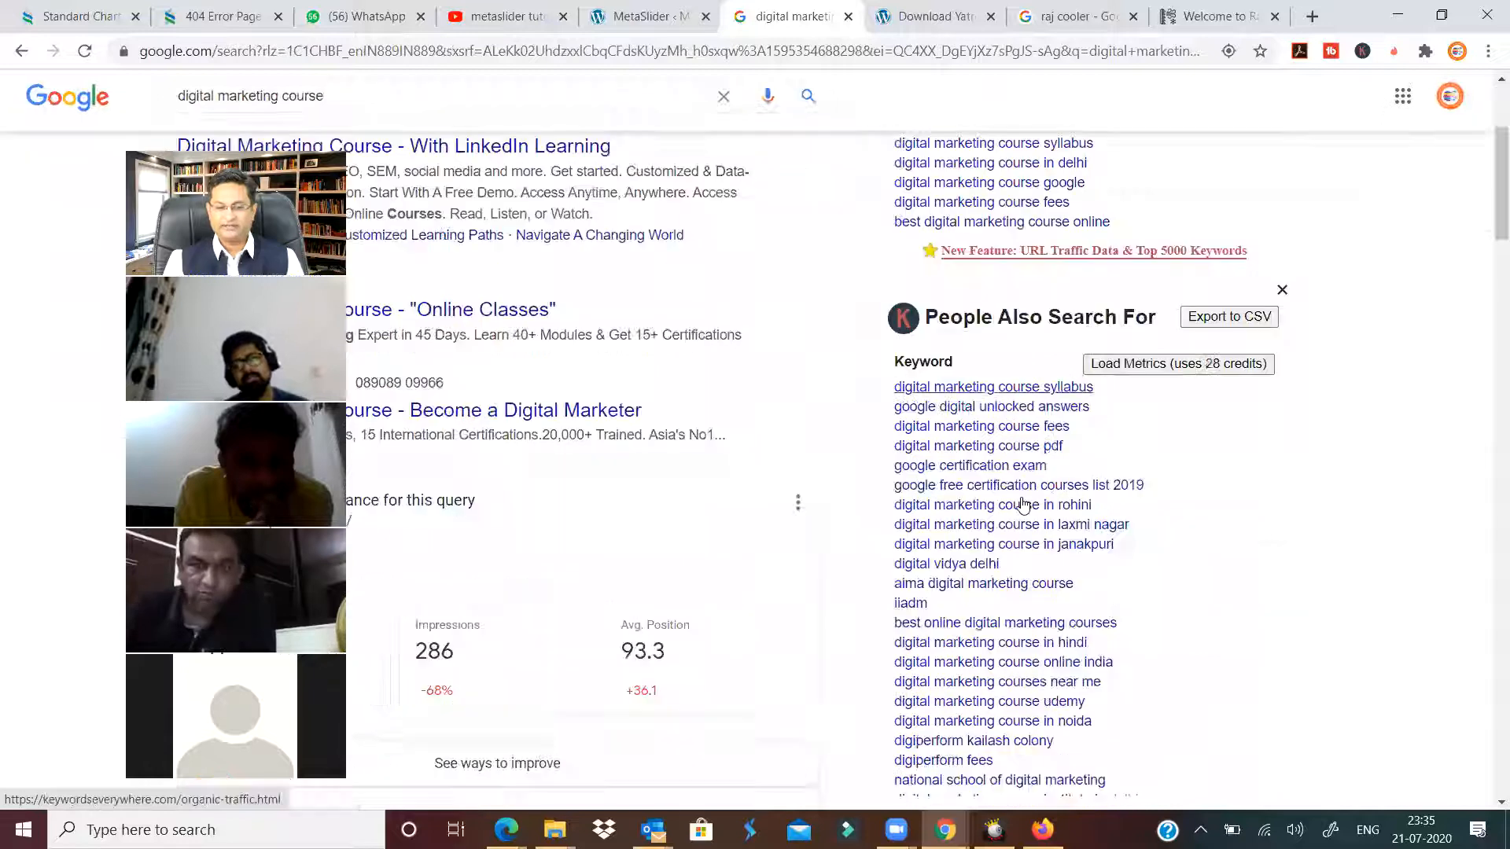
scroll(1025, 507, up, 6)
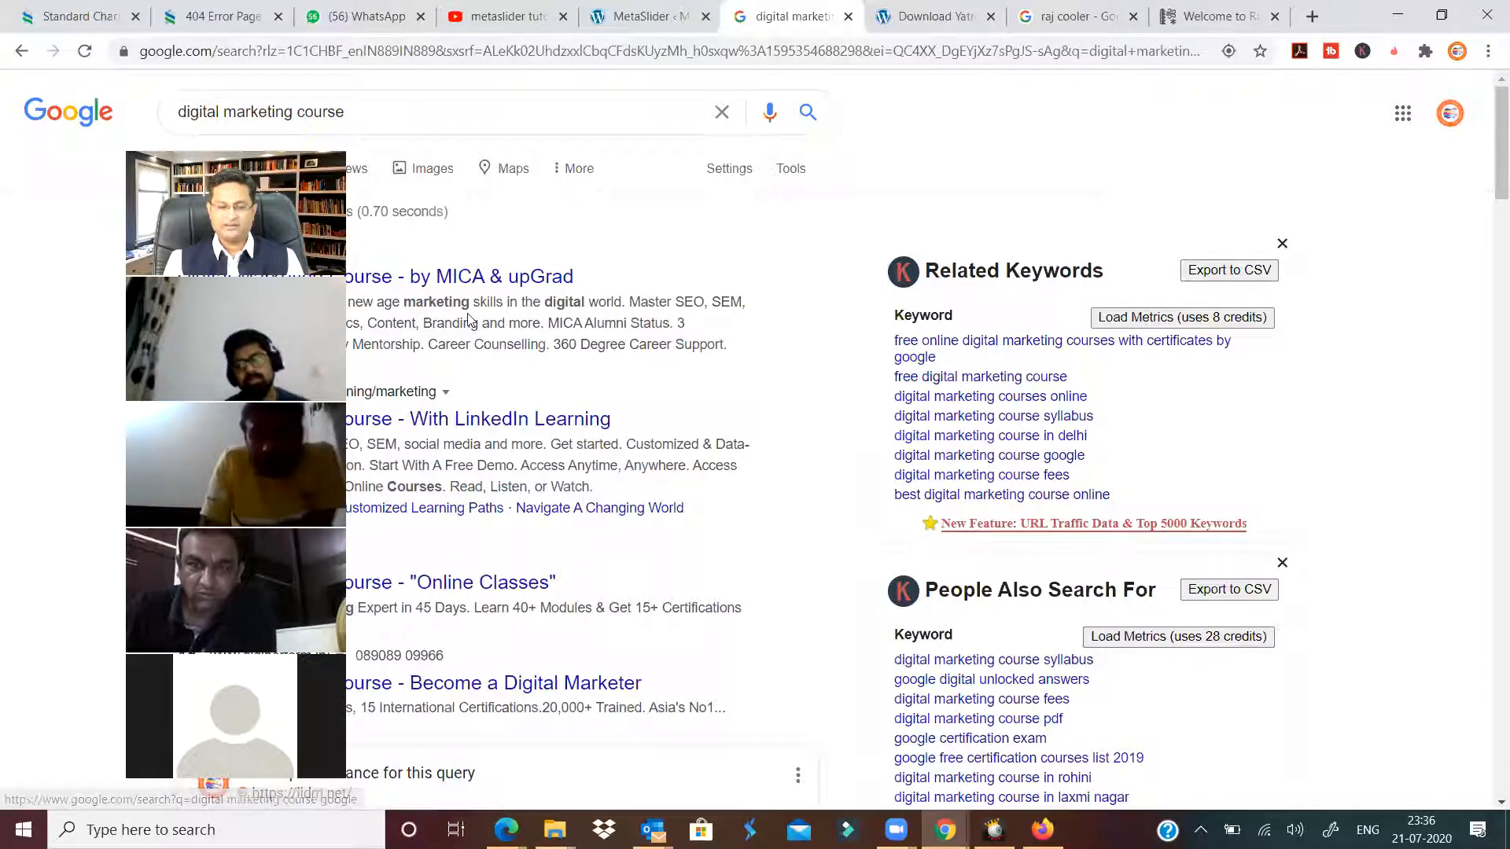
scroll(815, 472, down, 9)
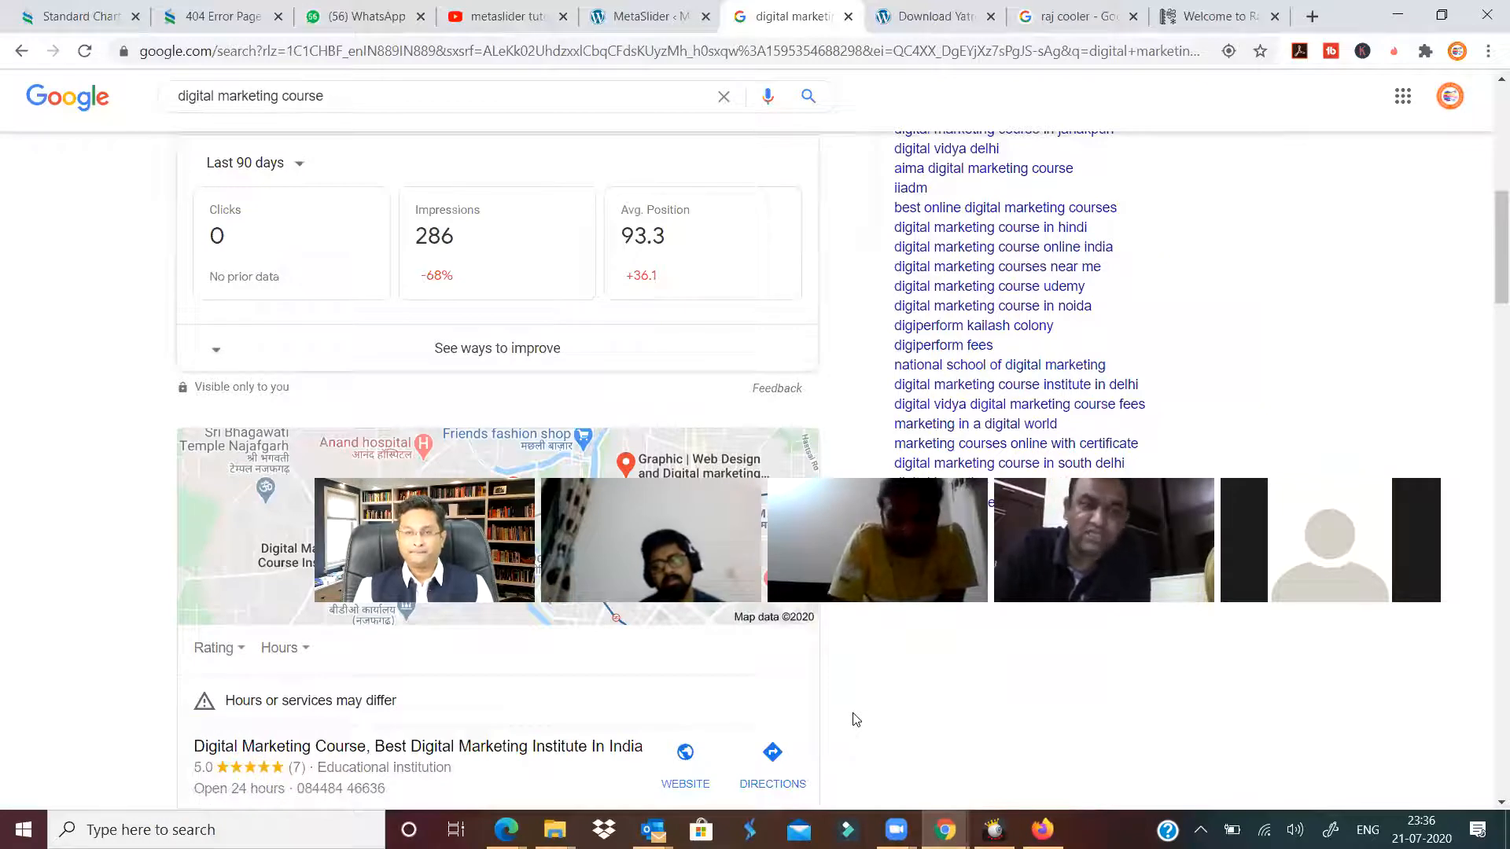
scroll(1069, 486, up, 9)
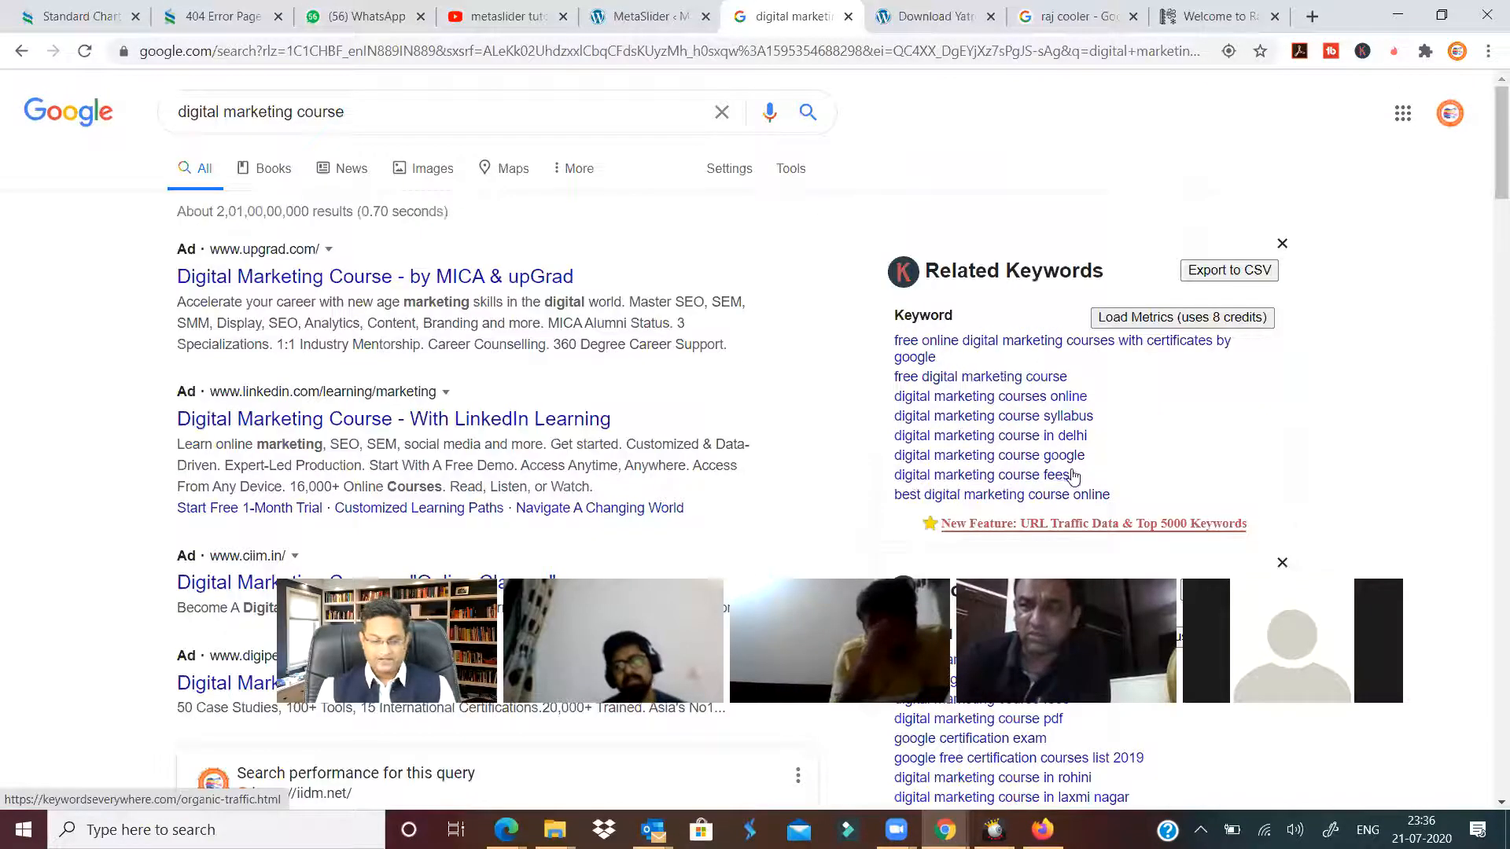